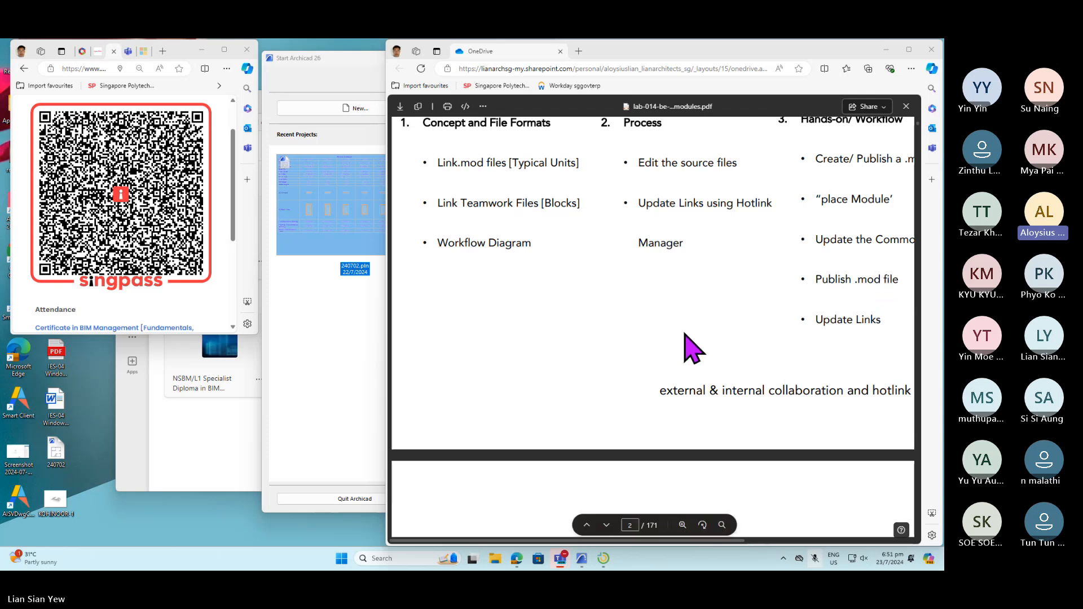
# - Review the hotlink module slides from the typical unit workflow diagram through the instruction to open the typical unit file
pyautogui.scroll(-5, 687, 339)
pyautogui.scroll(-3, 687, 339)
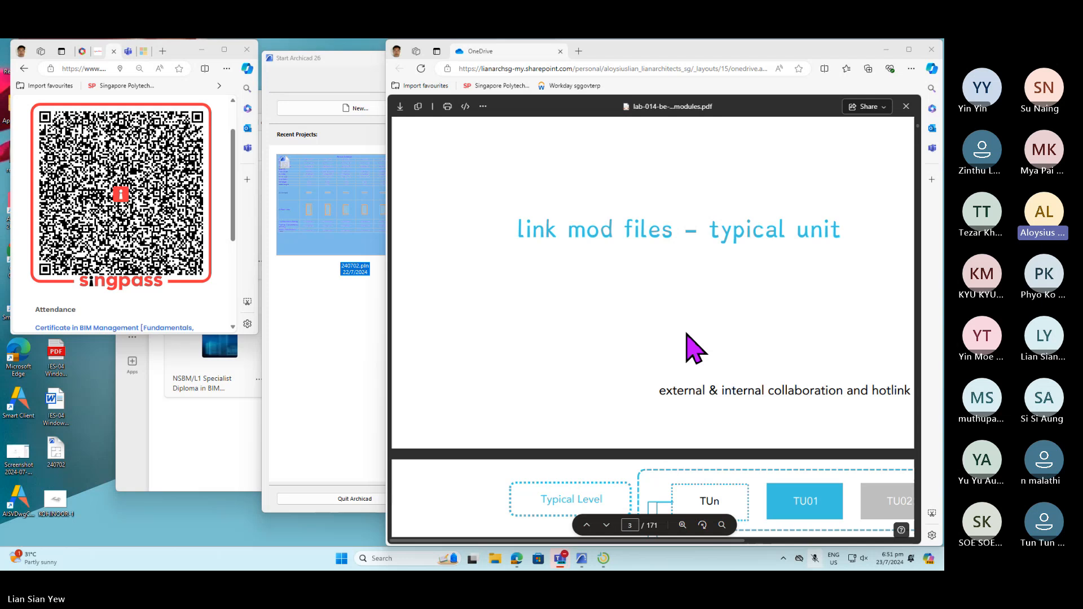
pyautogui.scroll(-5, 688, 342)
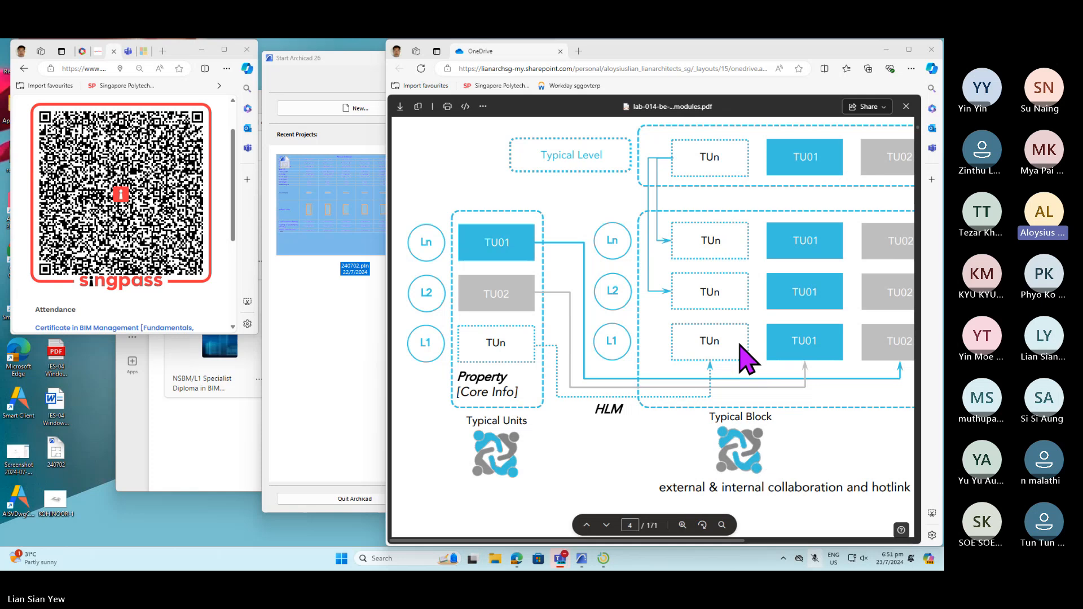
pyautogui.keyDown('ctrl'); pyautogui.scroll(-3, 740, 347); pyautogui.keyUp('ctrl')
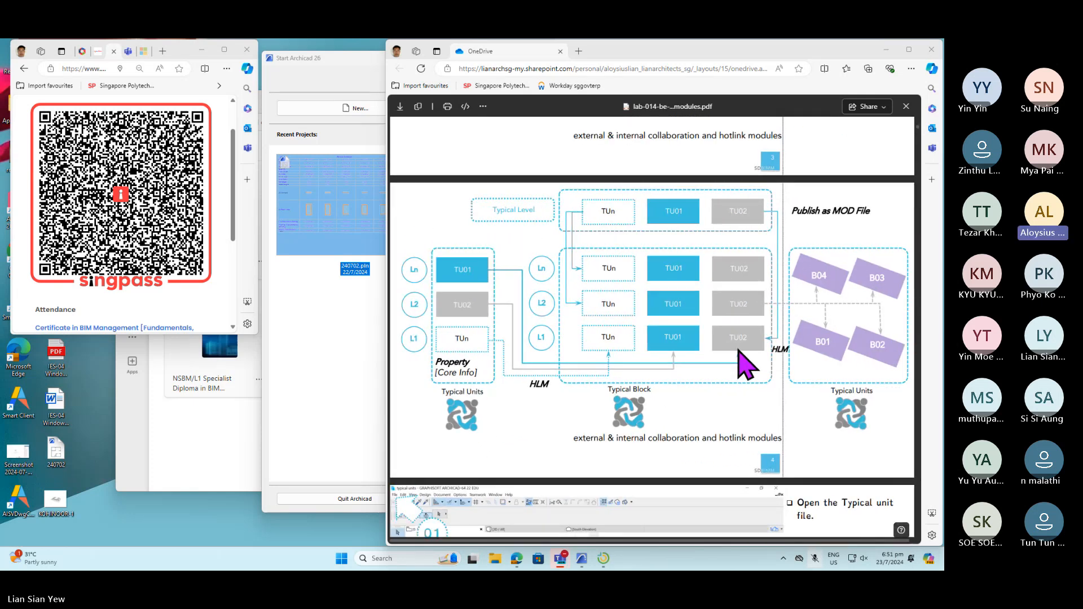
pyautogui.keyDown('ctrl'); pyautogui.scroll(-1, 740, 348); pyautogui.keyUp('ctrl')
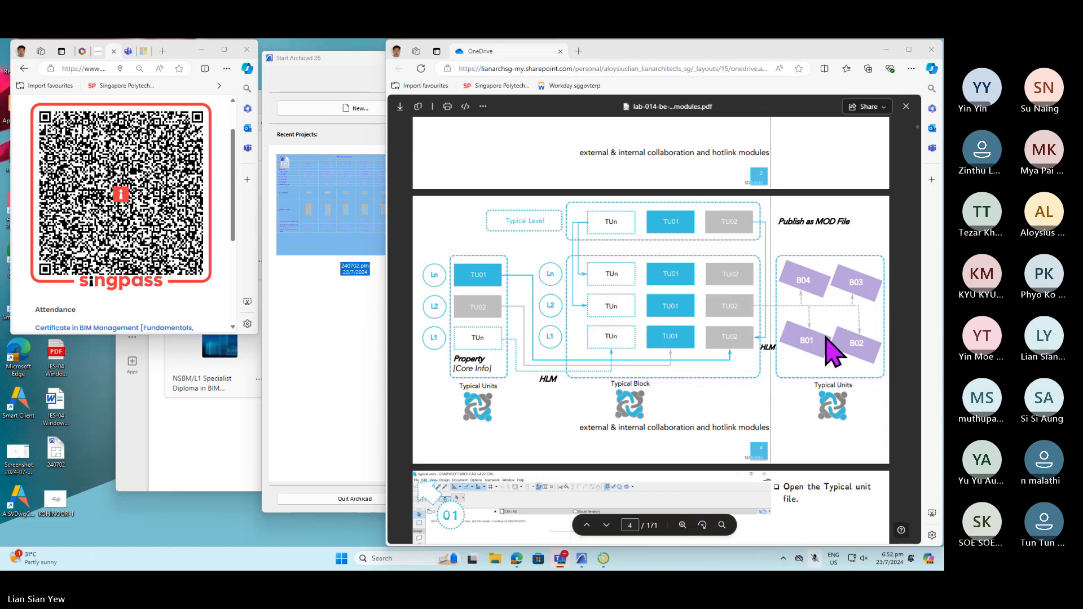
pyautogui.scroll(-5, 765, 370)
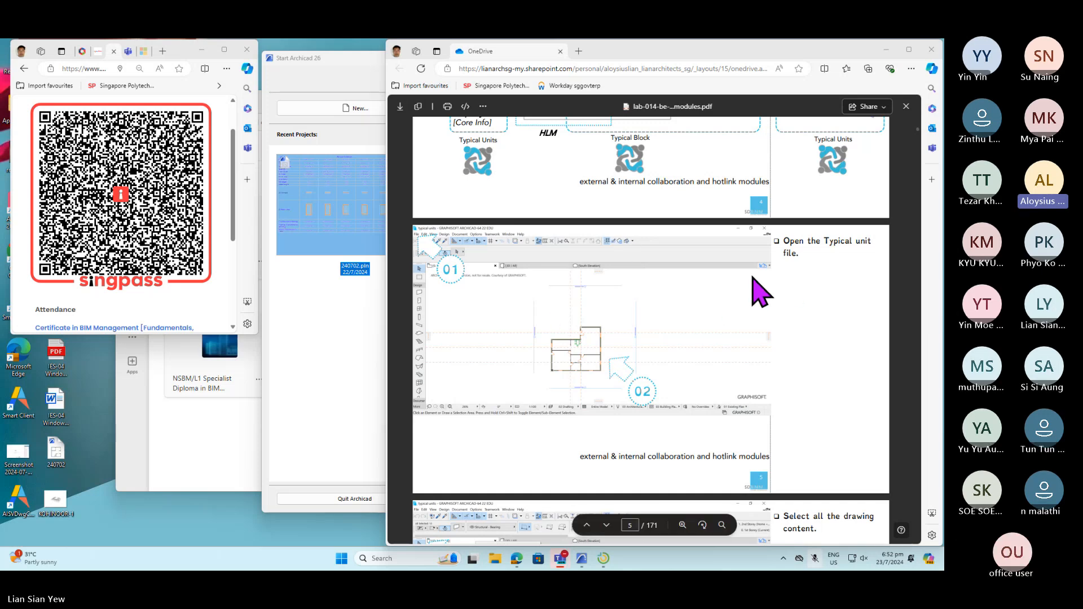
pyautogui.scroll(-1, 720, 313)
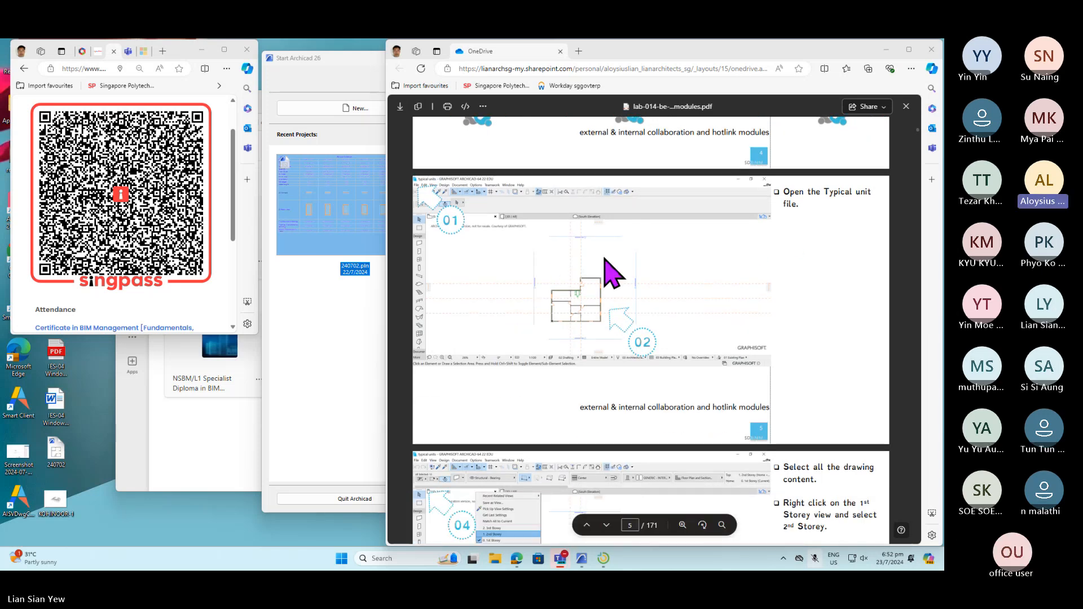
# - Switch to Archicad 26 and create a new project from Archicad 26 Template.tpl with the Architectural Profile 26 work environment
pyautogui.click(348, 326)
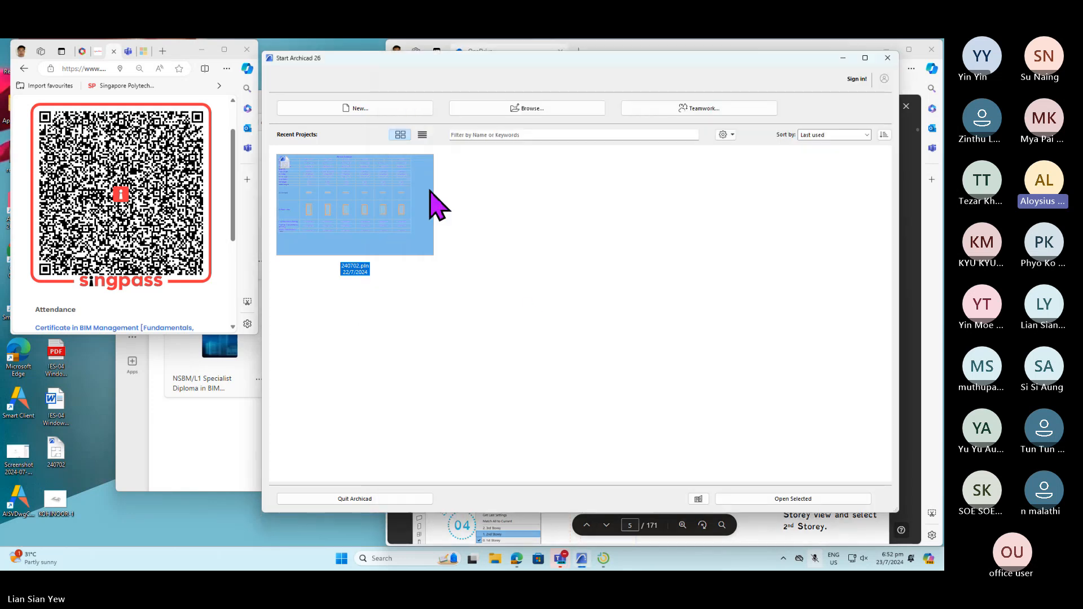
pyautogui.click(395, 110)
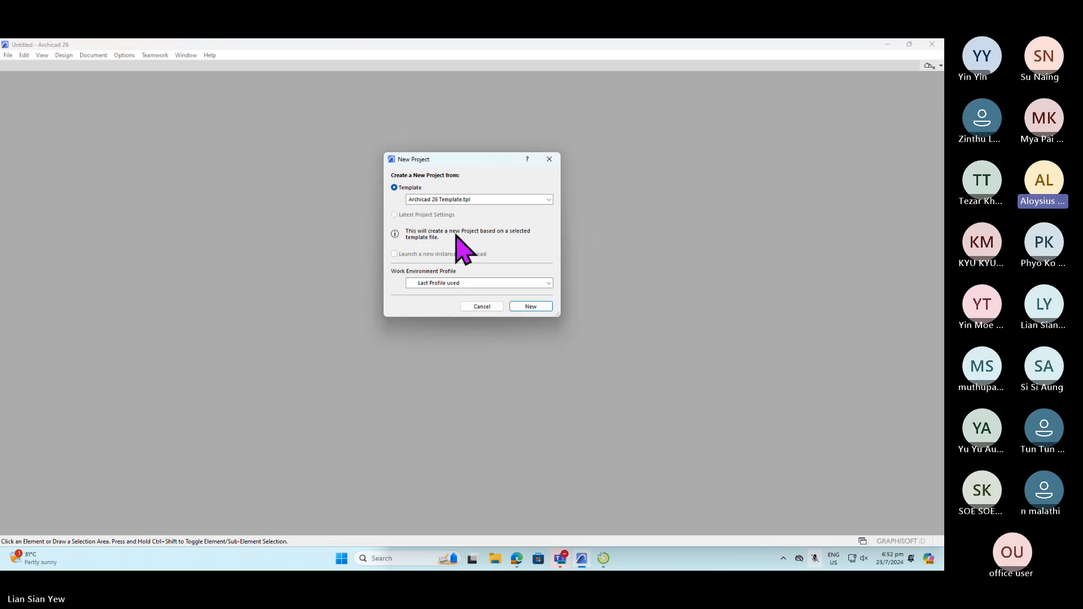
pyautogui.click(479, 285)
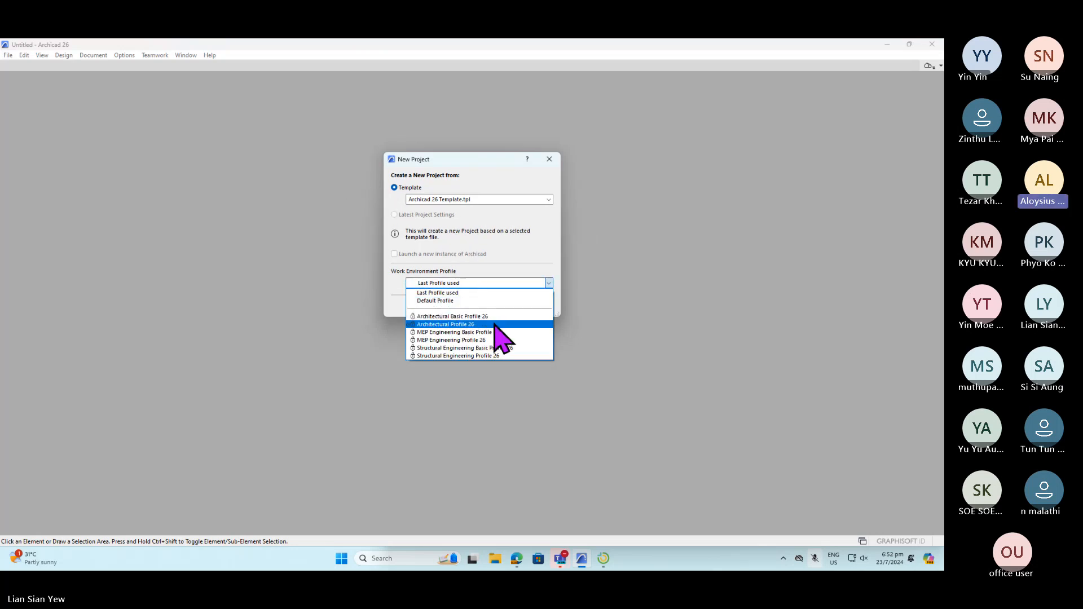
pyautogui.click(492, 326)
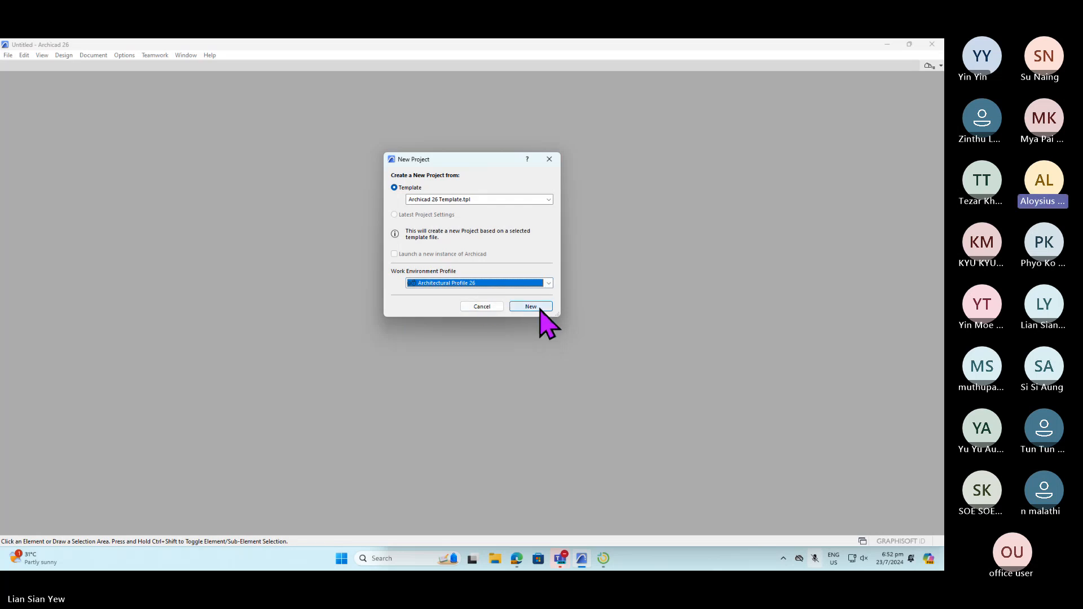
pyautogui.click(531, 306)
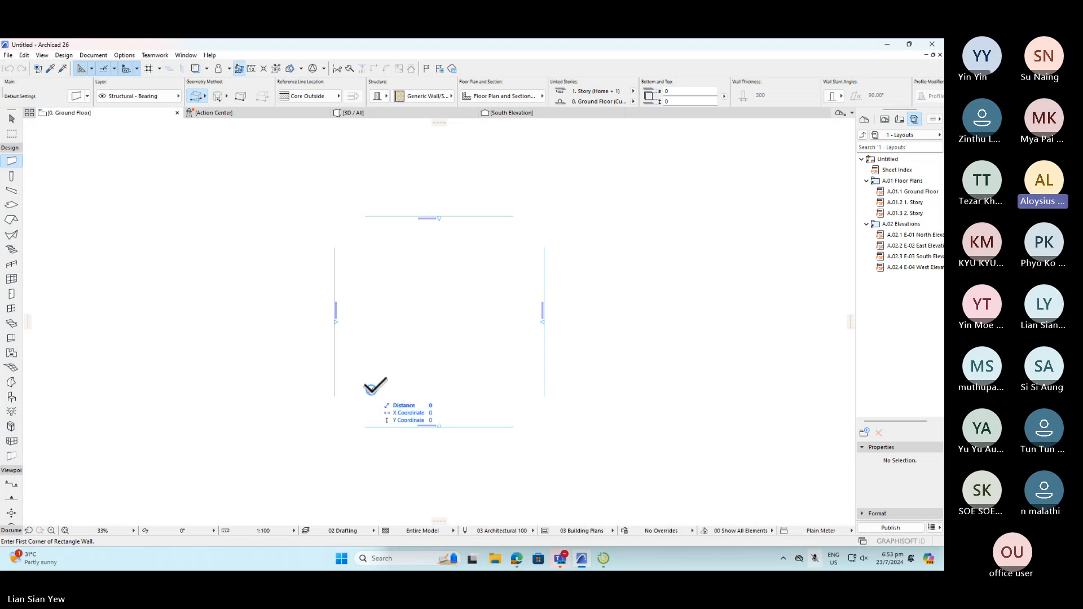
# - Start a wall at the project origin on the ground floor and switch its geometry method from rectangle to chained
pyautogui.click(370, 389)
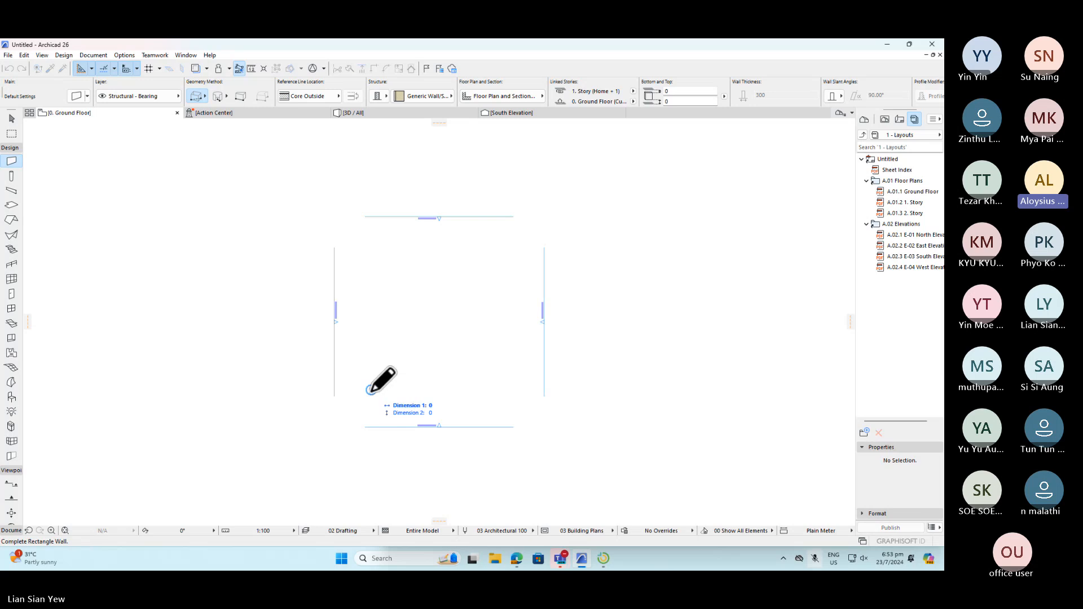
pyautogui.click(200, 95)
pyautogui.click(222, 89)
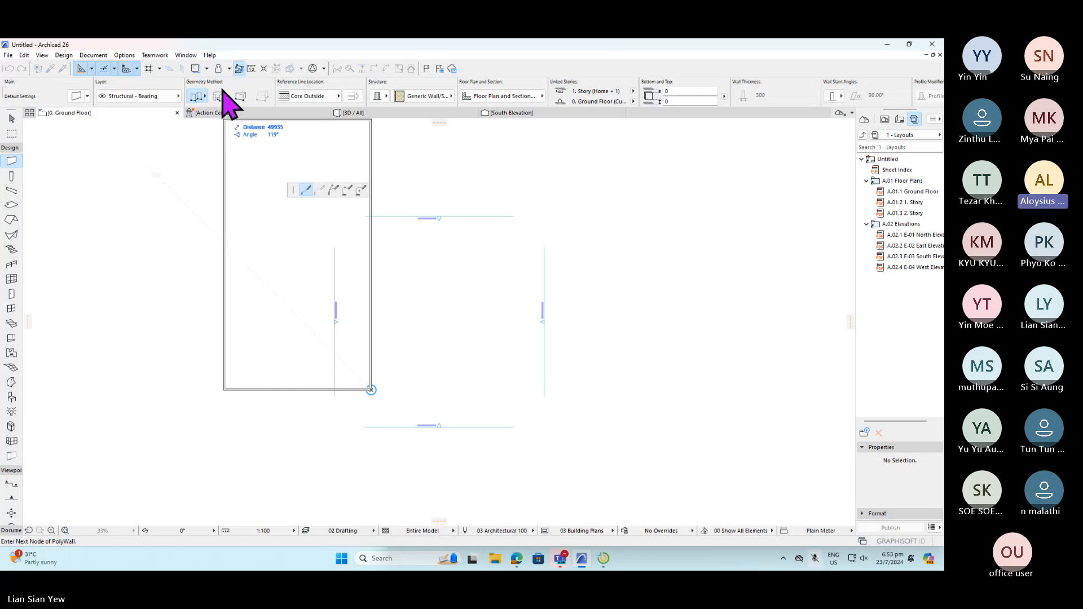
pyautogui.click(202, 96)
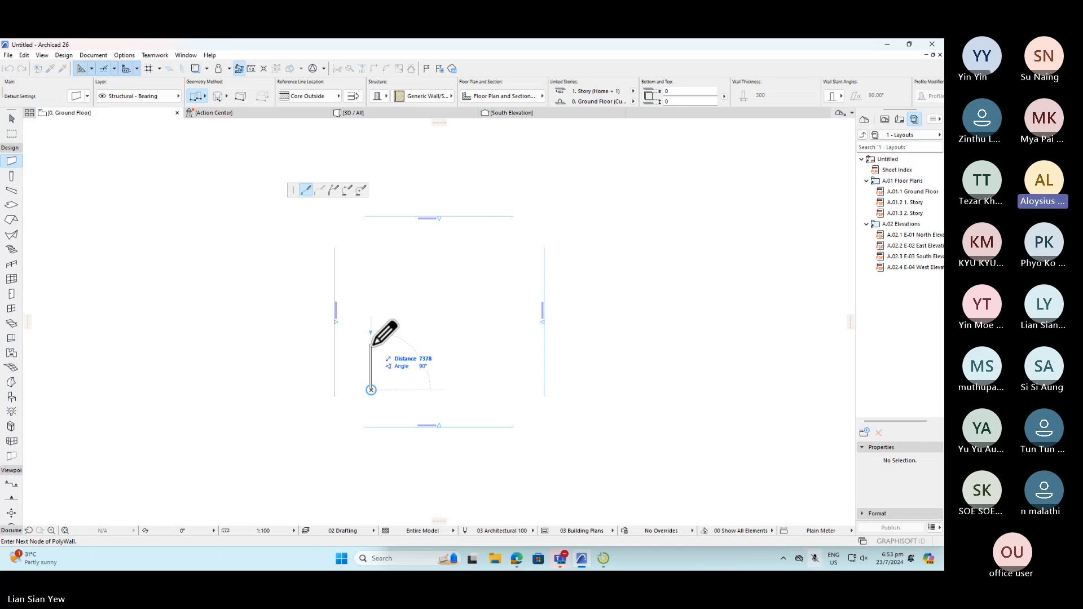
# - Draw the first two chained wall segments from the origin, 5000 upward and 5000 to the right
pyautogui.write('5000')
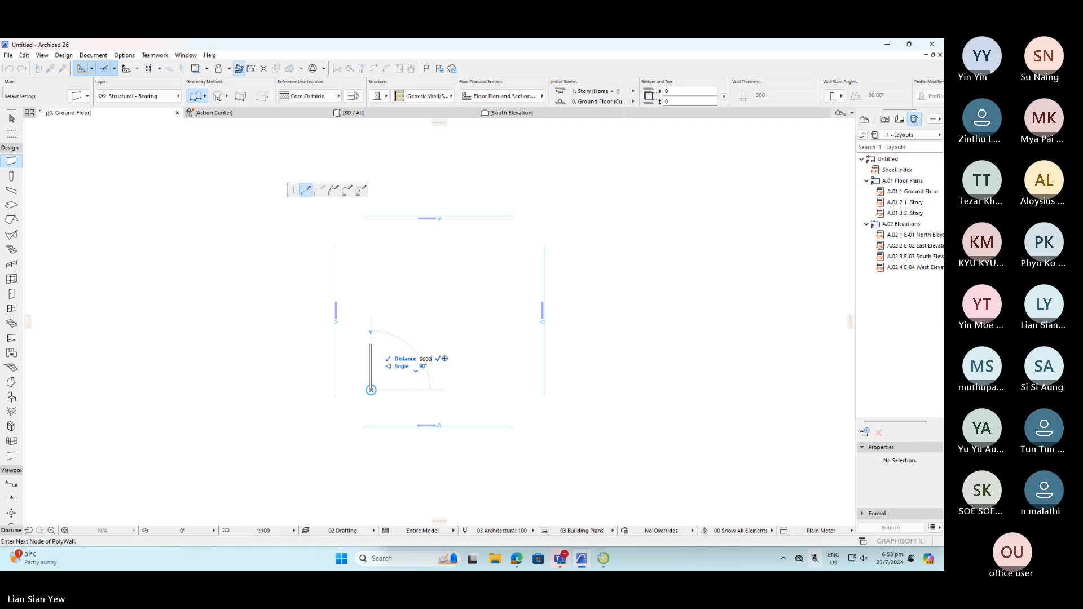
pyautogui.press('Return')
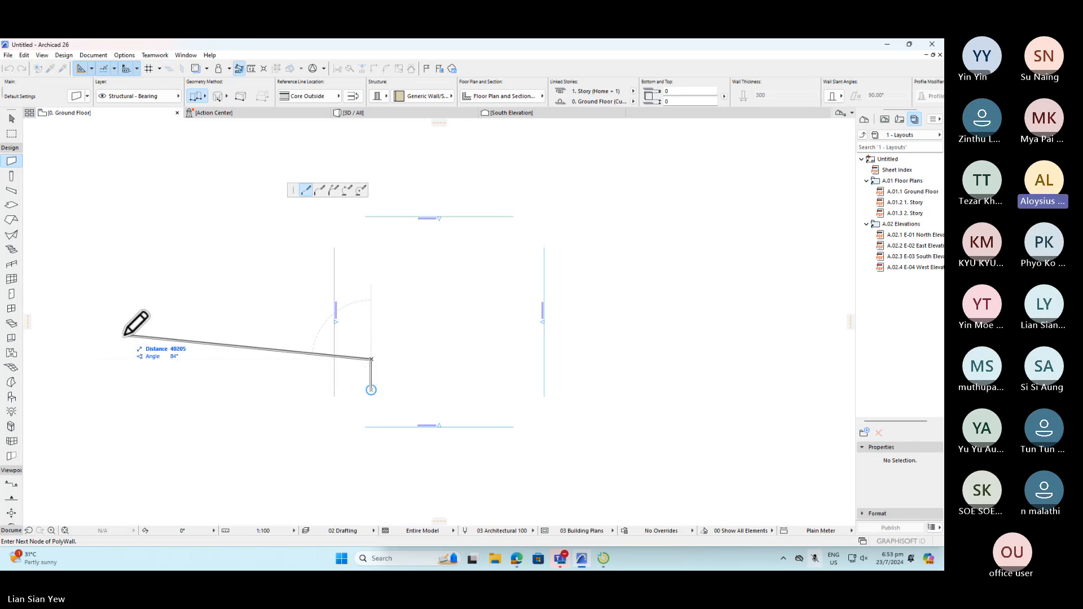
pyautogui.scroll(3, 359, 392)
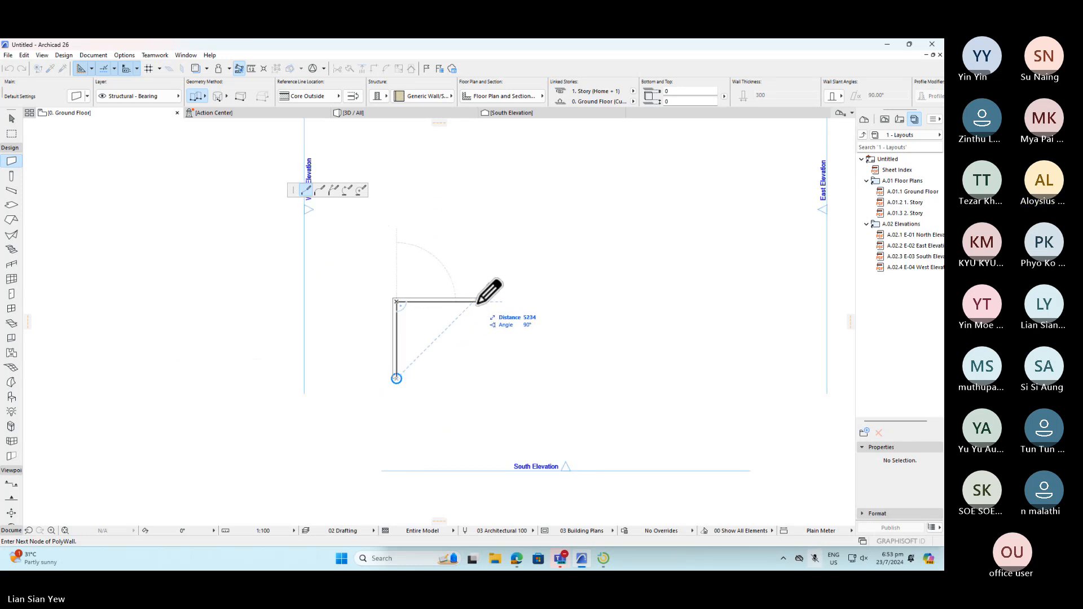
pyautogui.write('500')
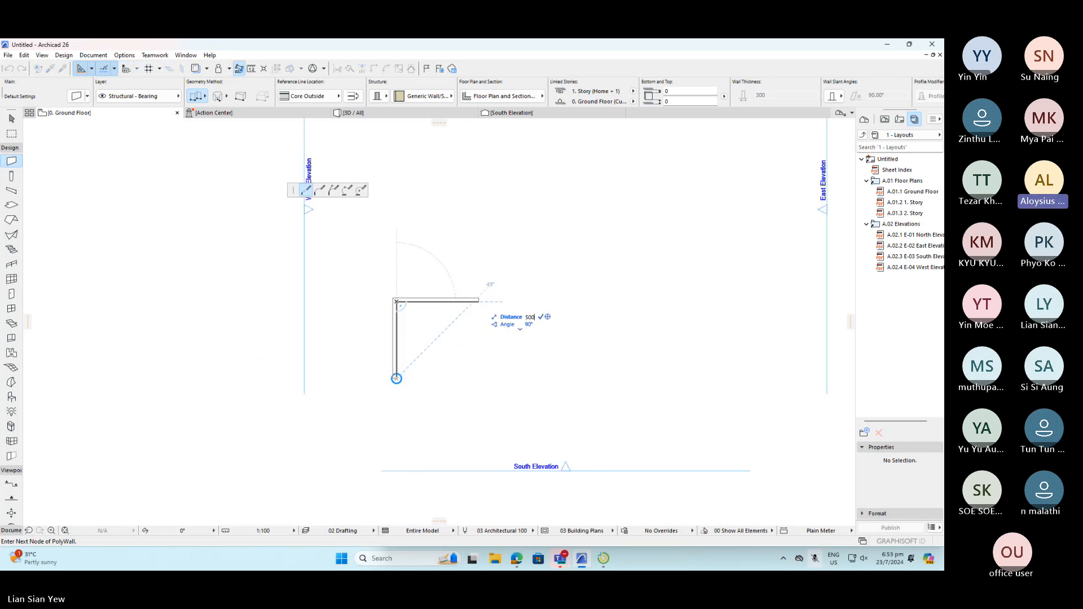
pyautogui.write('0')
pyautogui.press('Return')
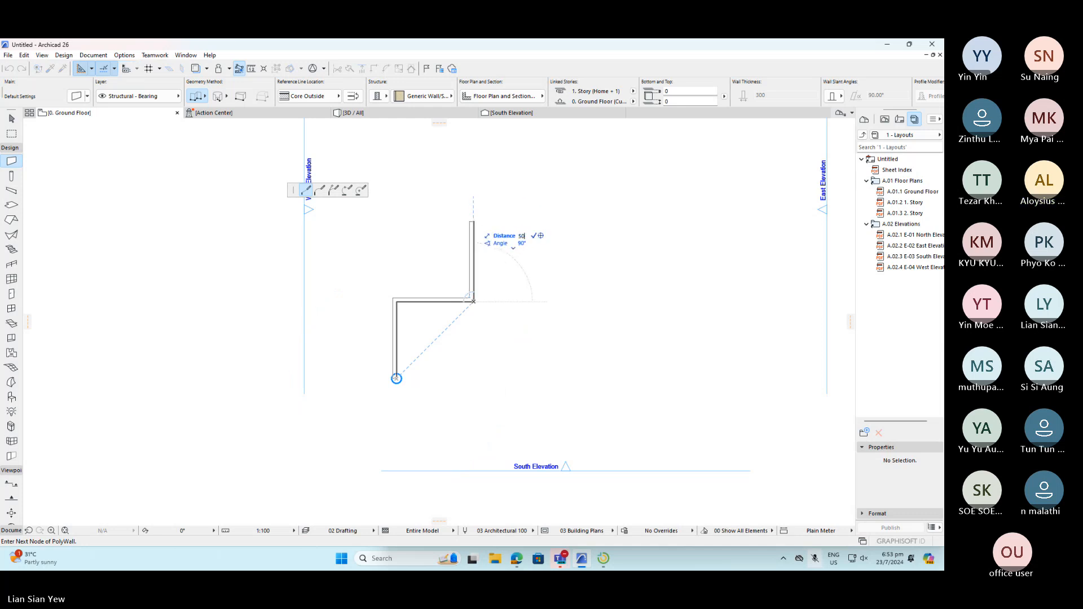
# - Complete the L-shaped wall outline with segments 5000 up, 5000 right and 10000 down, close it at the origin, and undo the outline
pyautogui.click(474, 225)
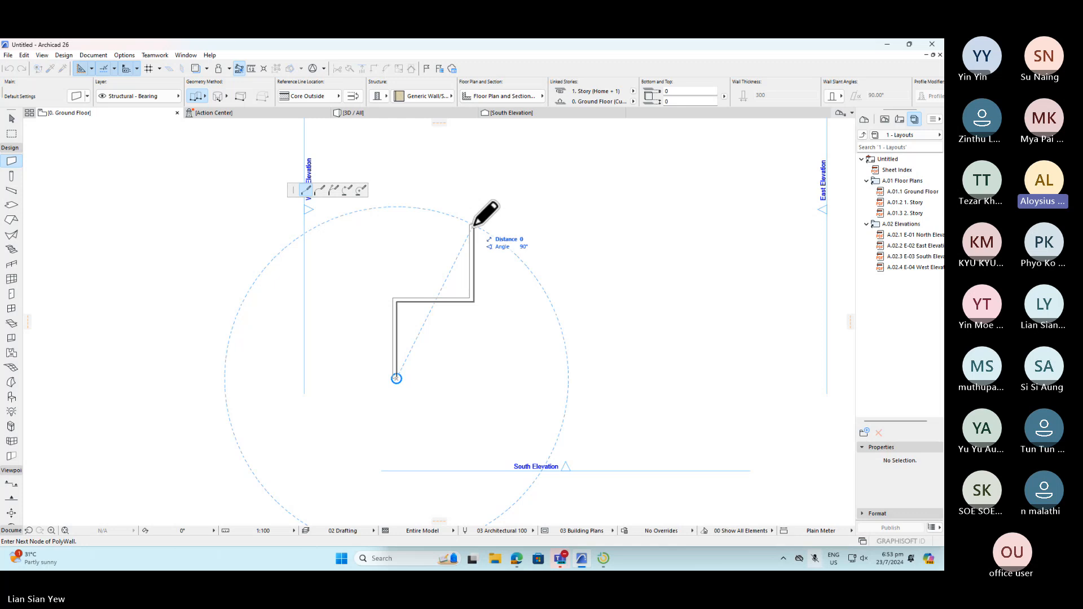
pyautogui.write('50')
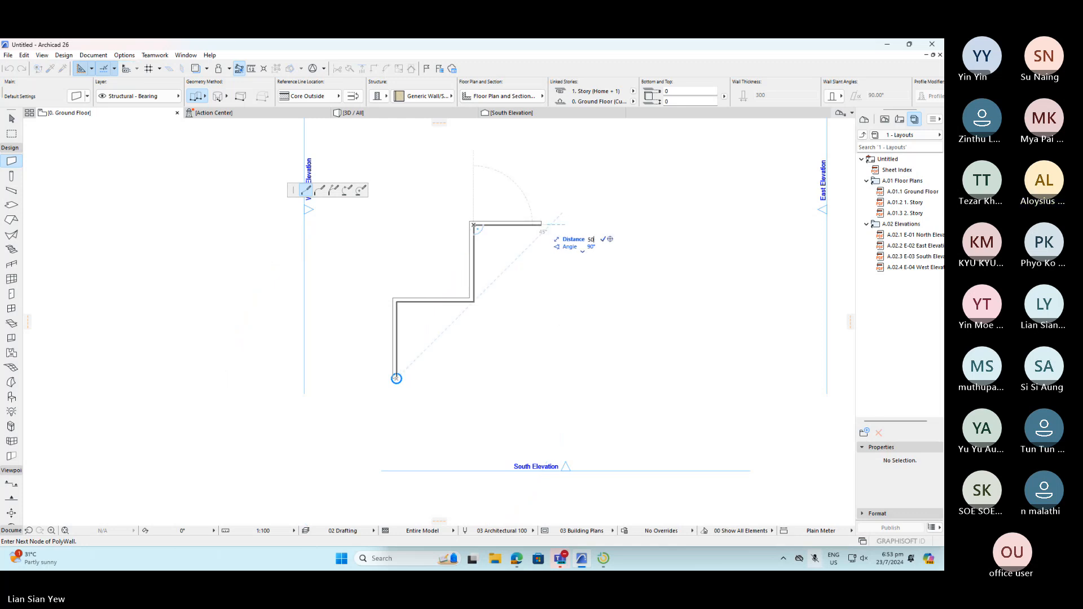
pyautogui.write('00')
pyautogui.press('Return')
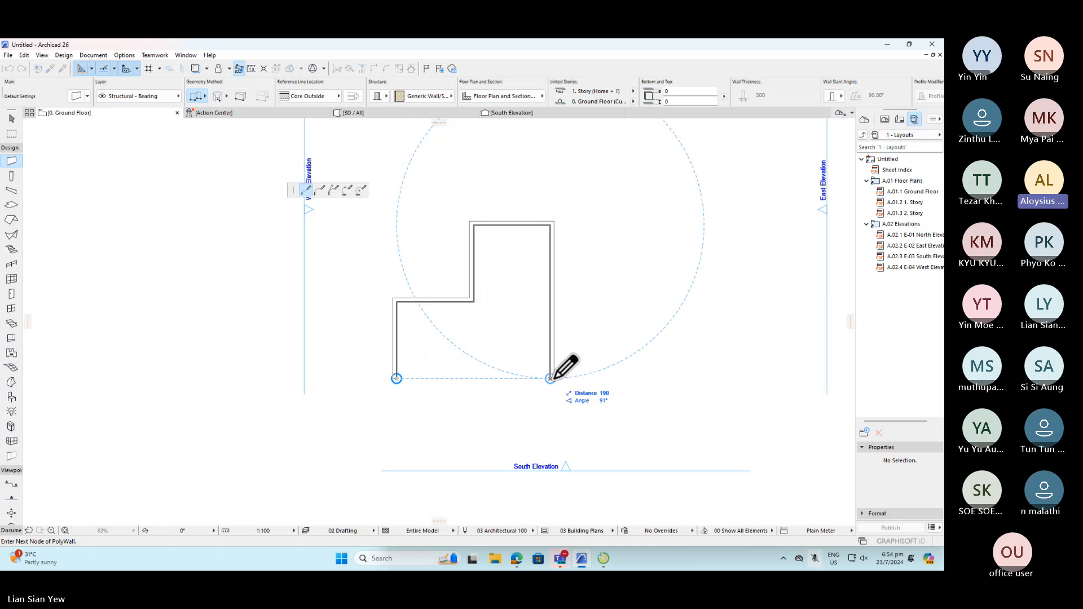
pyautogui.click(551, 377)
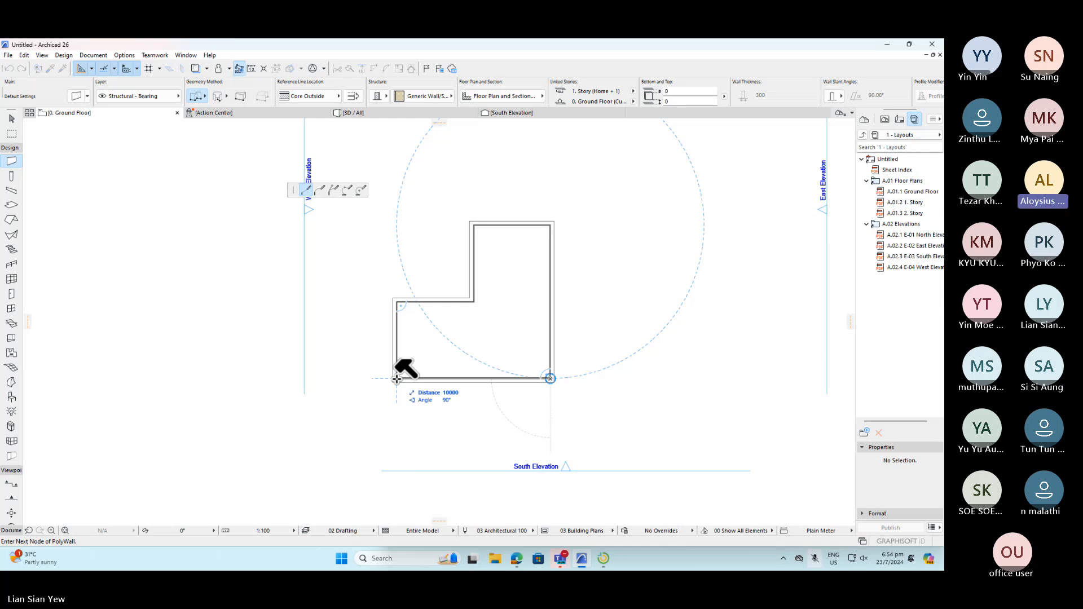
pyautogui.click(397, 379)
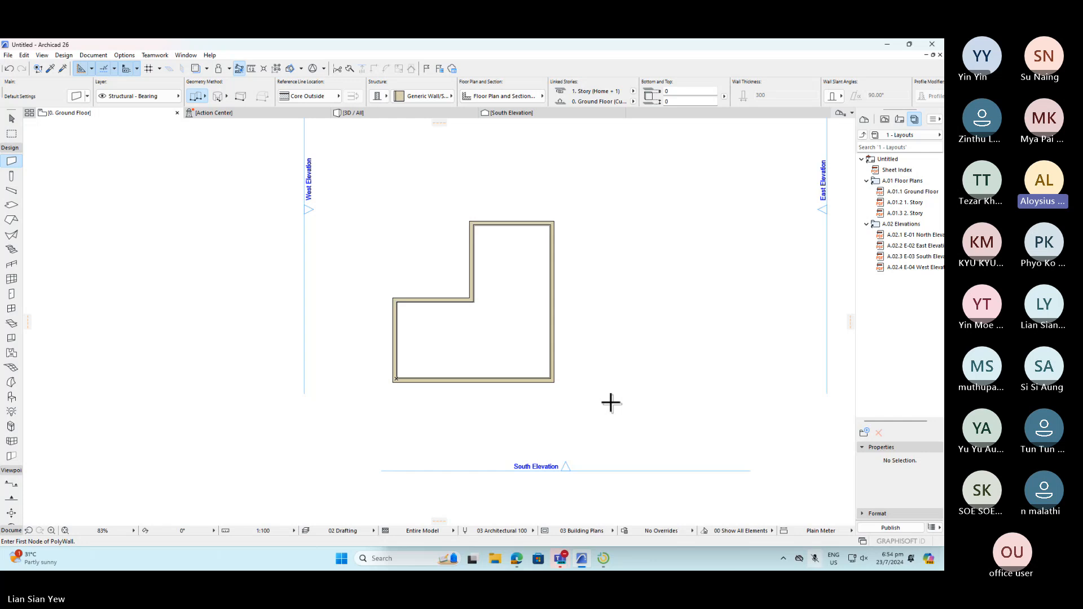
pyautogui.hotkey('ctrl', 'z')
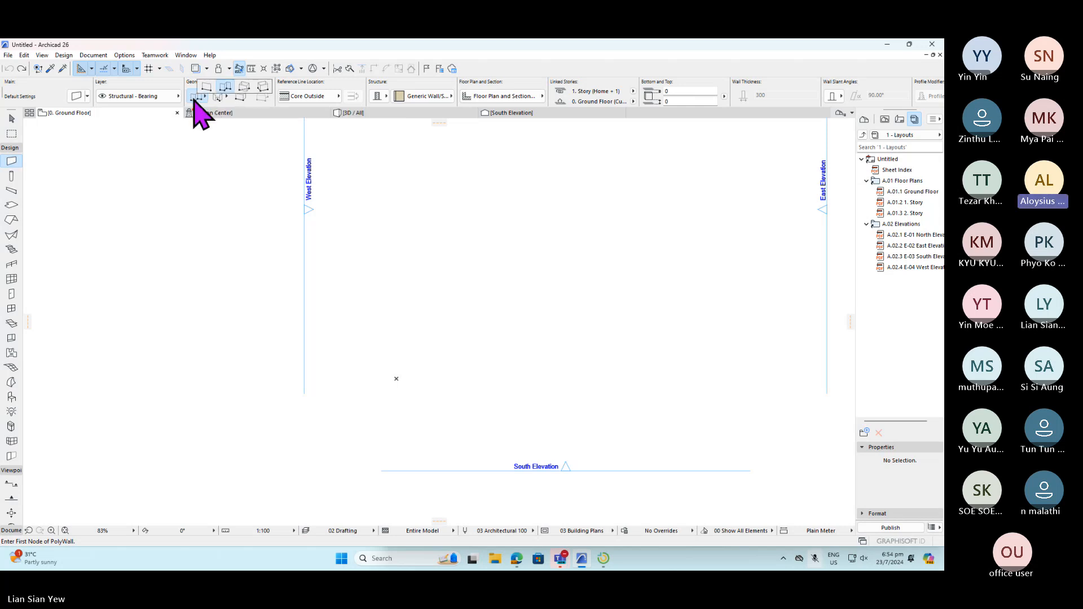
# - Begin a chained wall at the project origin with a 5000 segment upward and a 5000 segment to the right
pyautogui.click(227, 88)
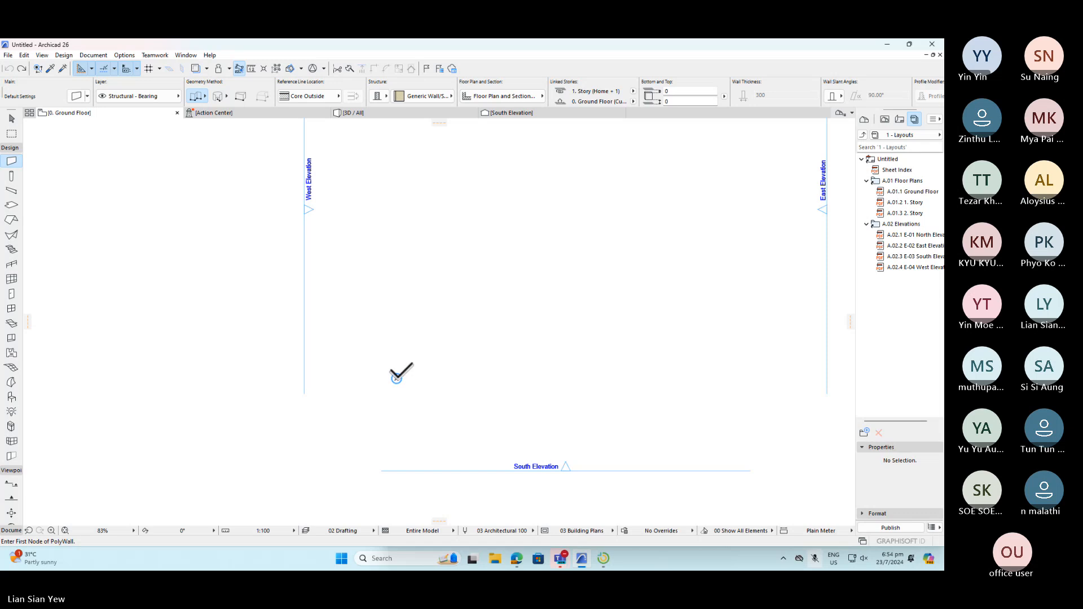
pyautogui.click(396, 378)
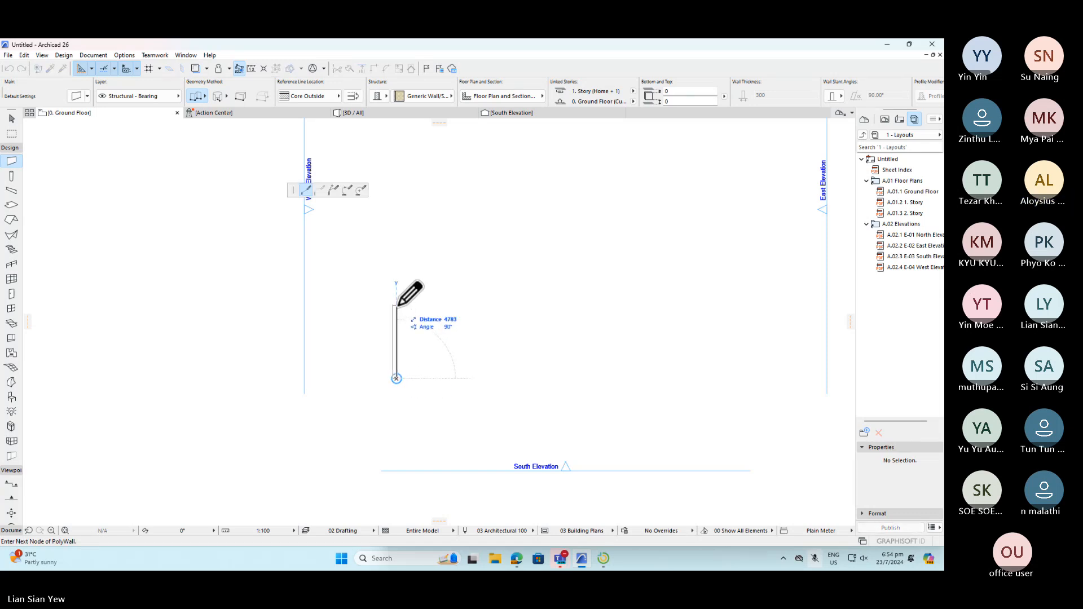
pyautogui.write('5000')
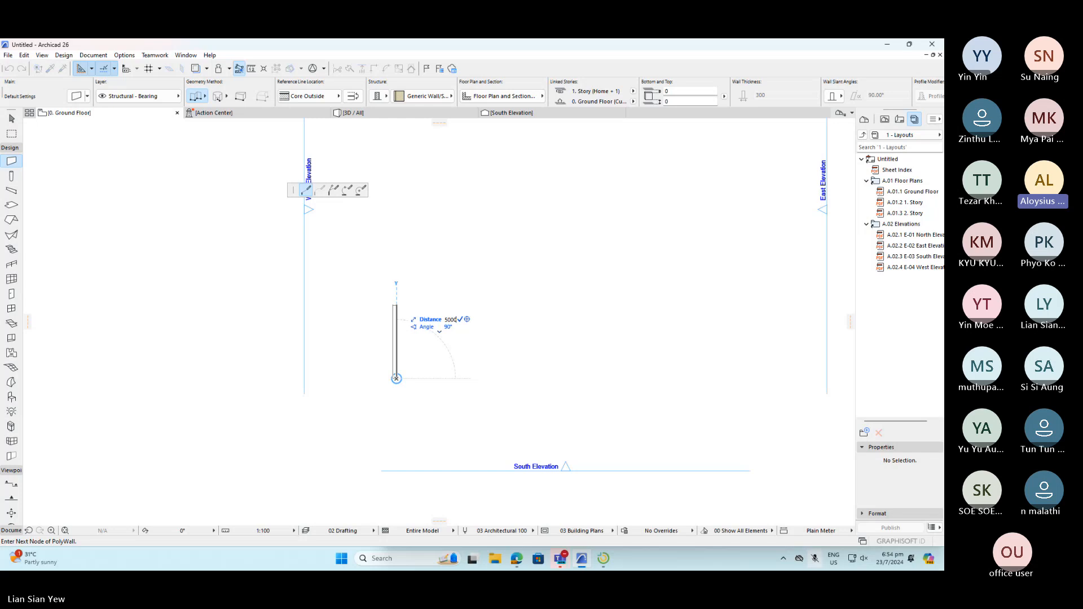
pyautogui.press('Return')
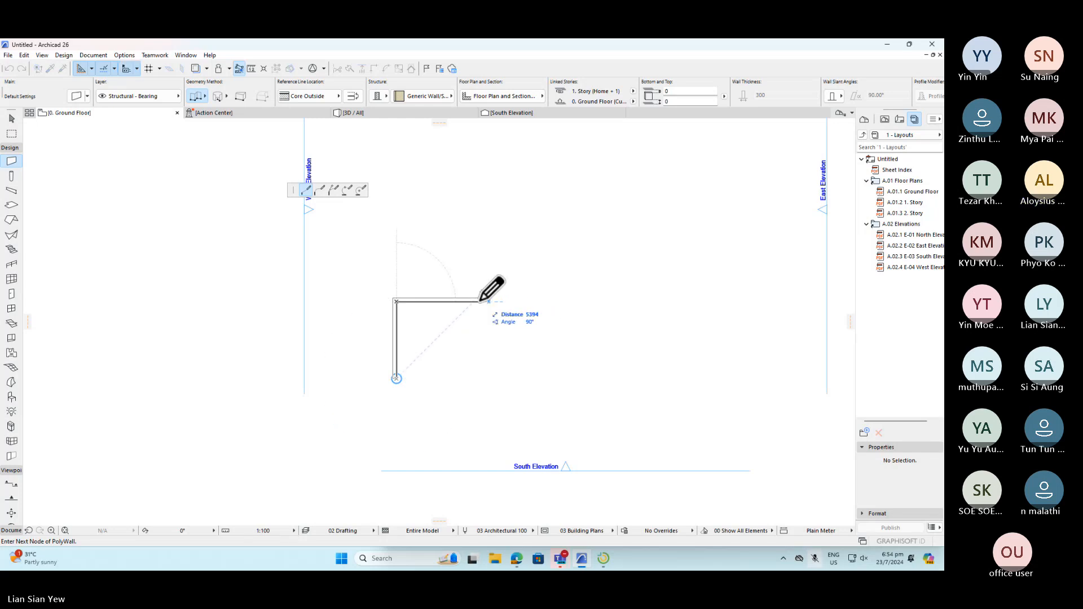
pyautogui.write('5000')
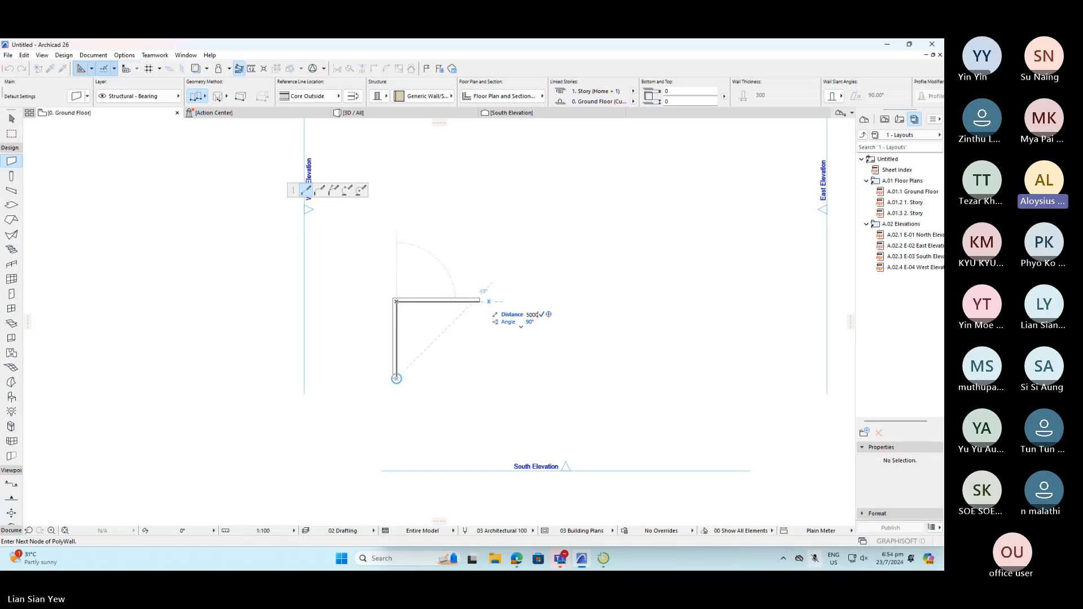
pyautogui.press('Return')
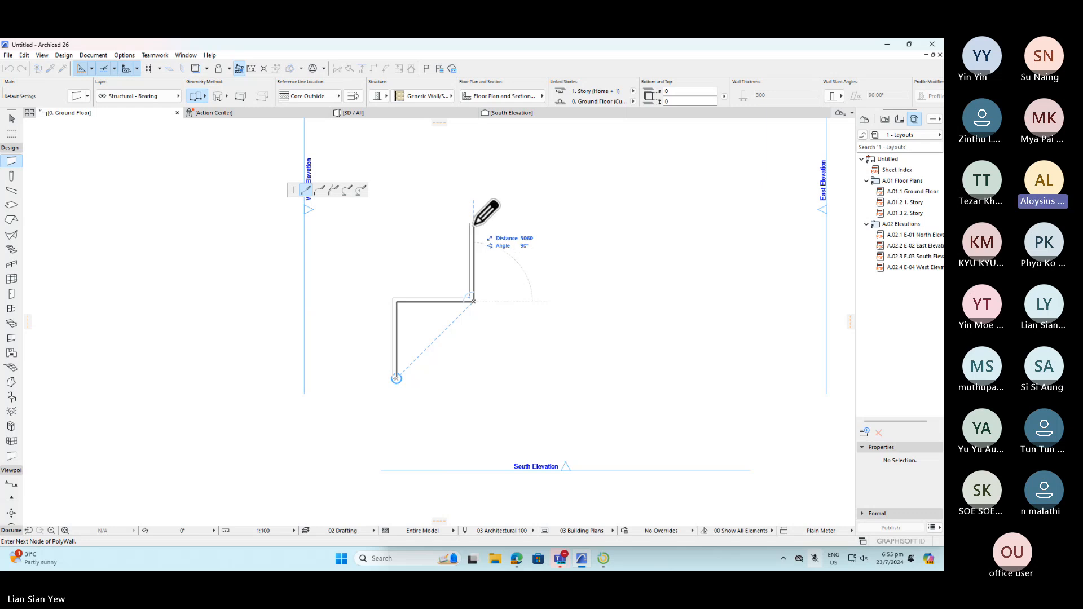
# - Continue the wall chain 5000 up, 5000 right and 10000 down, and close the L-shaped outline at its starting point
pyautogui.click(474, 224)
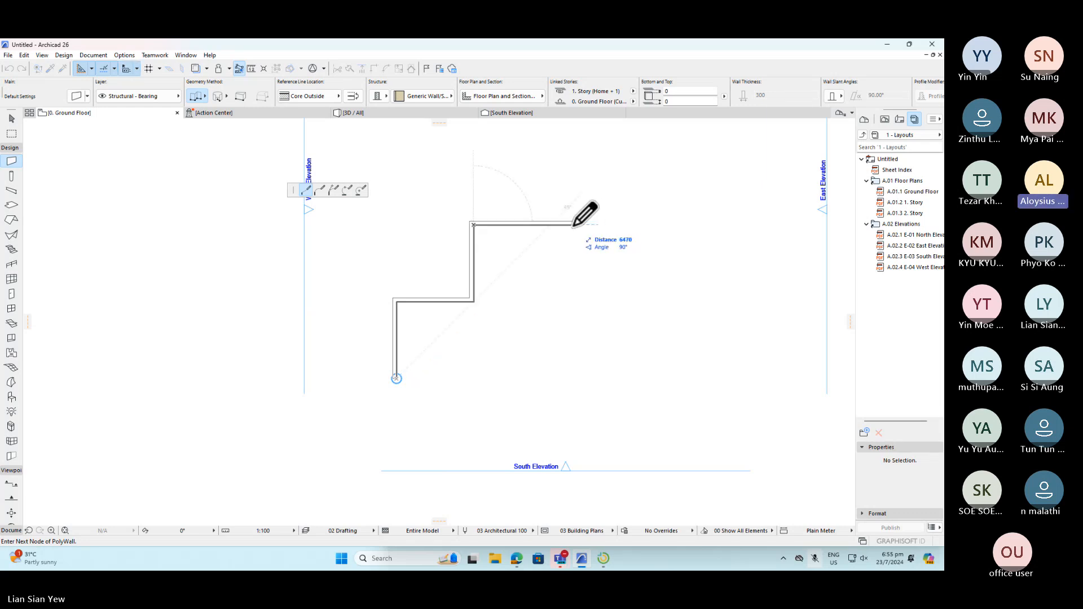
pyautogui.write('5000')
pyautogui.press('Return')
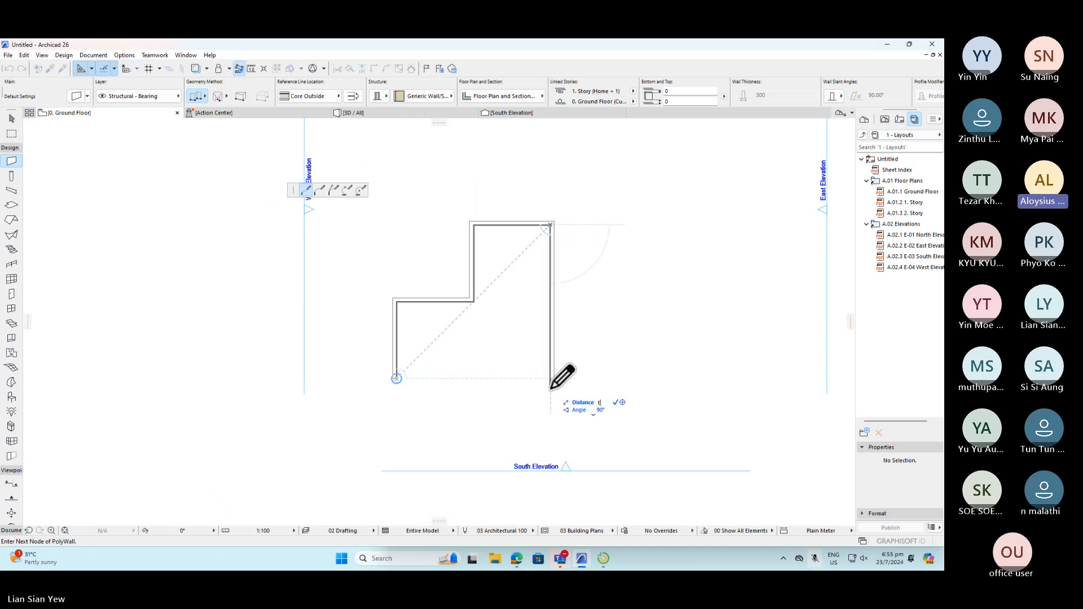
pyautogui.write('10000')
pyautogui.press('Return')
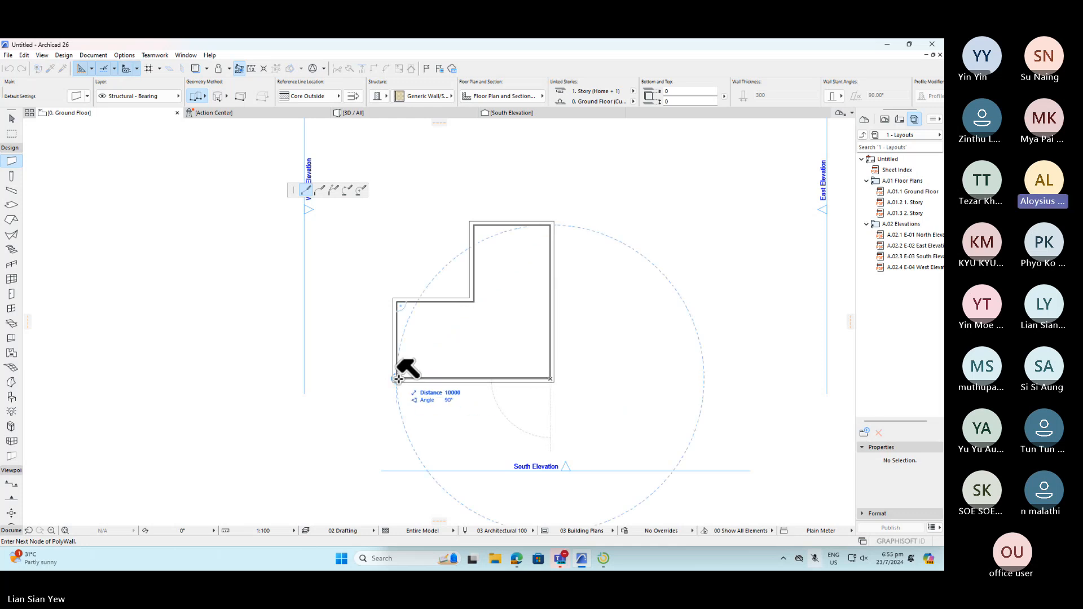
pyautogui.click(398, 379)
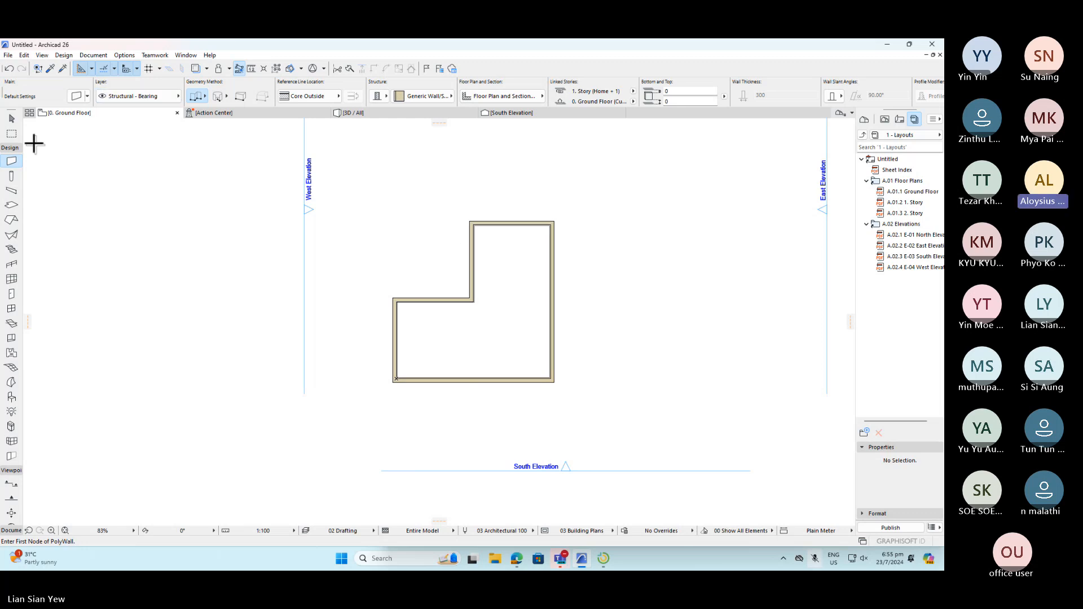
# - Display the complete model in 3D and examine the L-shaped wall outline
pyautogui.click(11, 119)
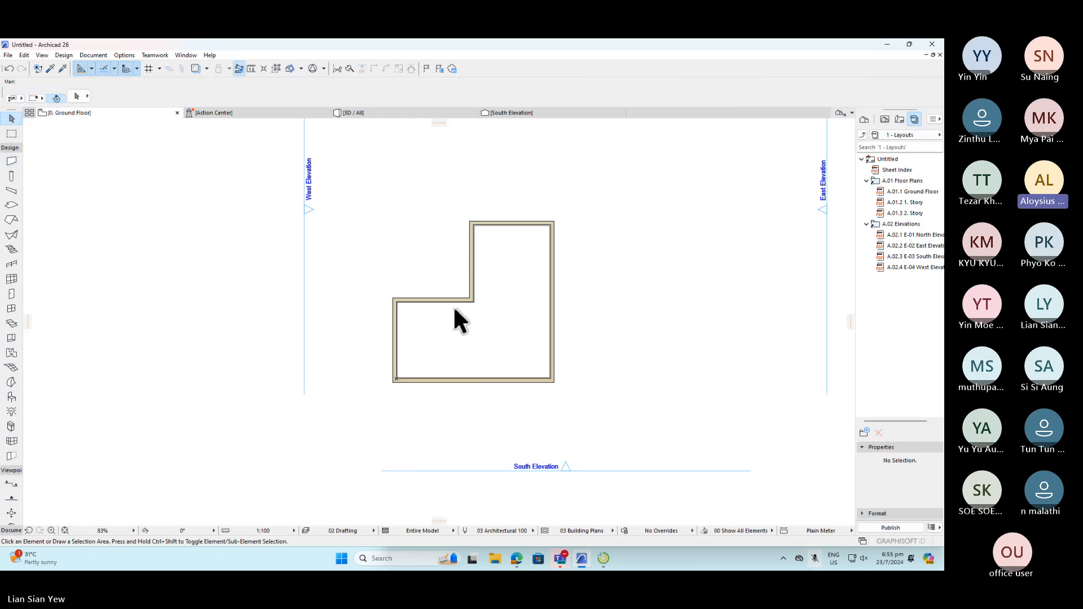
pyautogui.rightClick(456, 282)
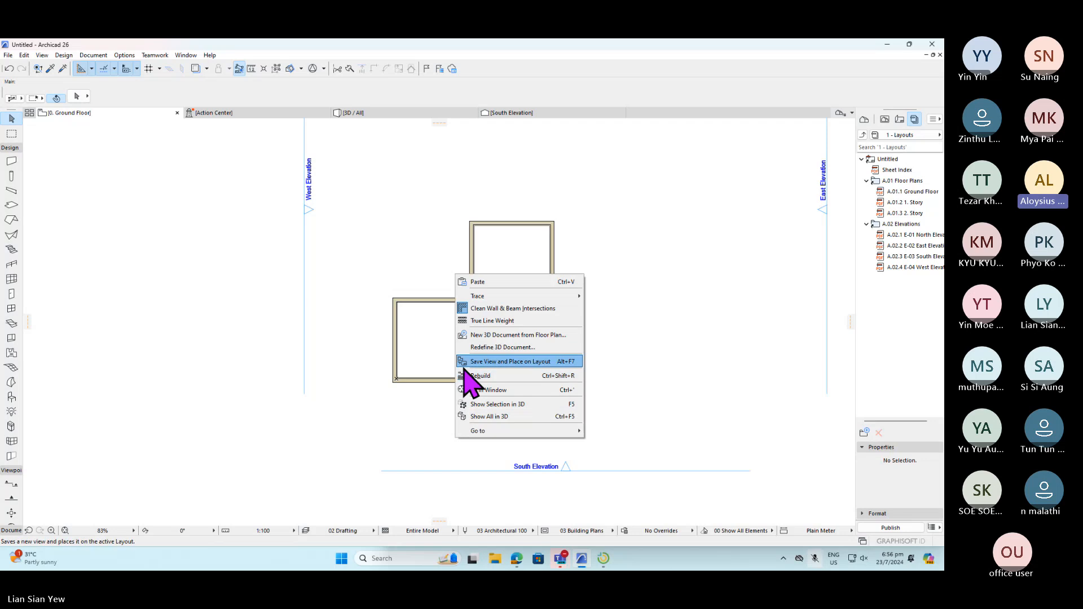
pyautogui.click(518, 418)
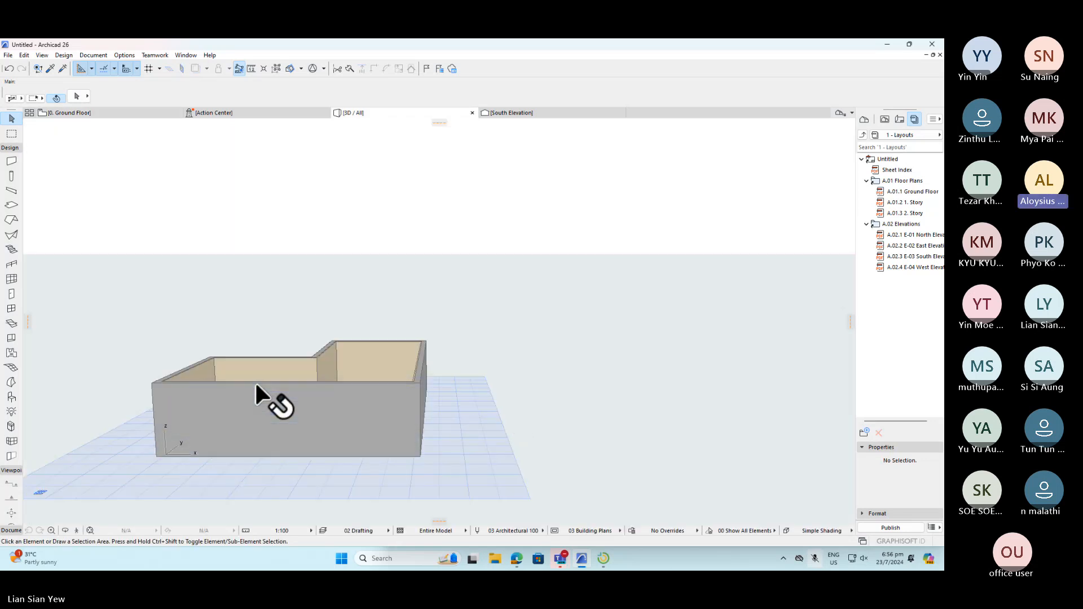
pyautogui.moveTo(570, 418); pyautogui.dragTo(822, 302, button='middle')
pyautogui.moveTo(706, 248); pyautogui.dragTo(643, 296, button='middle')
pyautogui.scroll(-3, 388, 375)
pyautogui.moveTo(516, 277)
pyautogui.mouseDown(button='middle')
pyautogui.moveTo(535, 443)
pyautogui.moveTo(571, 262)
pyautogui.moveTo(598, 260)
pyautogui.moveTo(509, 289)
pyautogui.mouseUp(button='middle')
pyautogui.keyDown('shift'); pyautogui.moveTo(587, 334); pyautogui.dragTo(438, 237, button='middle'); pyautogui.keyUp('shift')
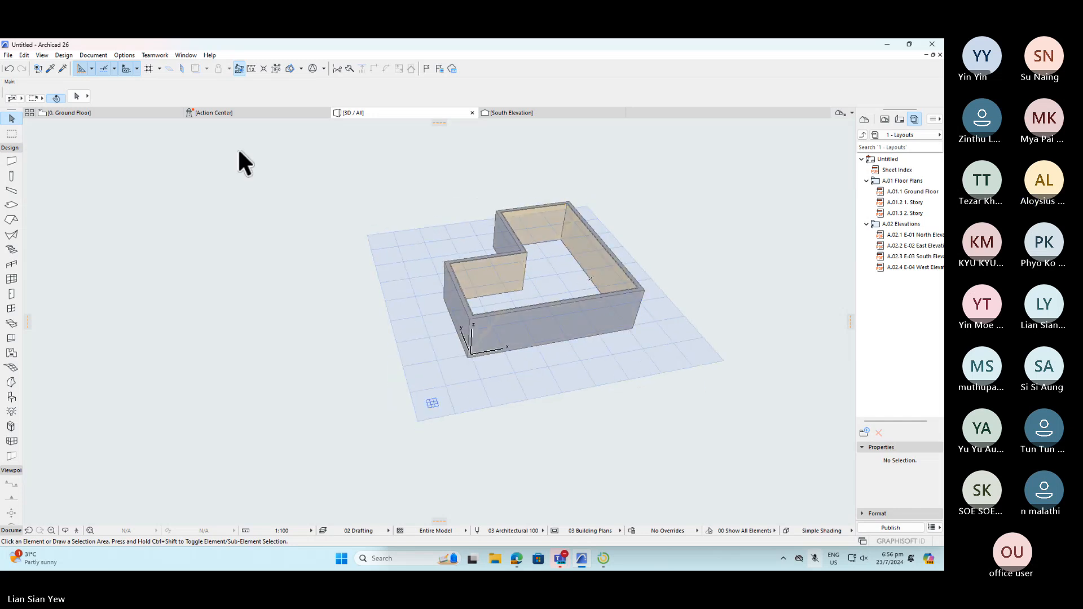
# - On the ground floor plan, place a 900 × 2100 door in the inner vertical wall just above the L's inner corner, opening into the room
pyautogui.click(108, 114)
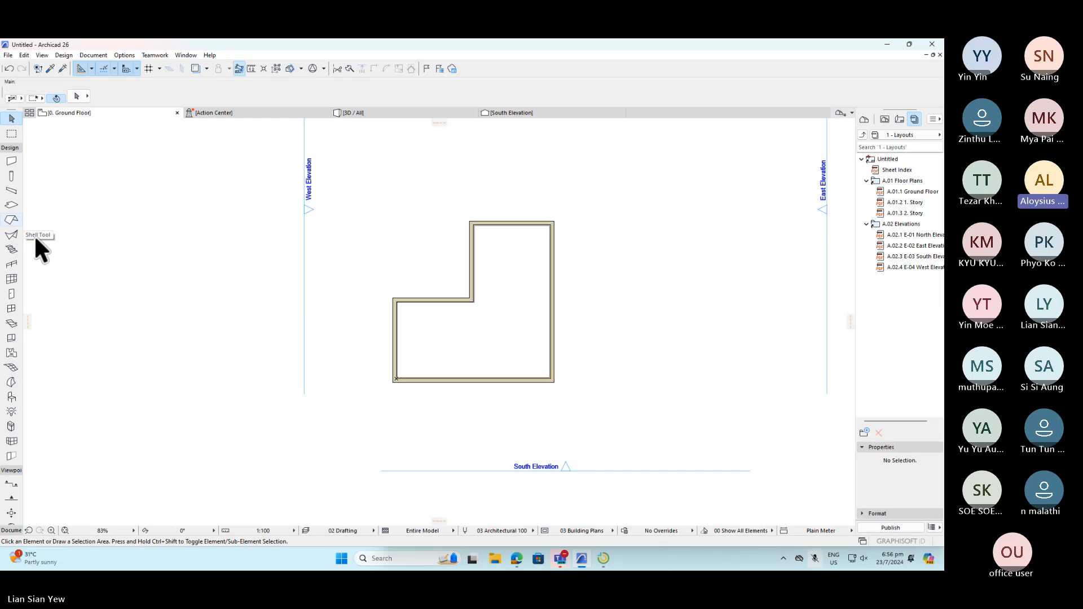
pyautogui.click(18, 295)
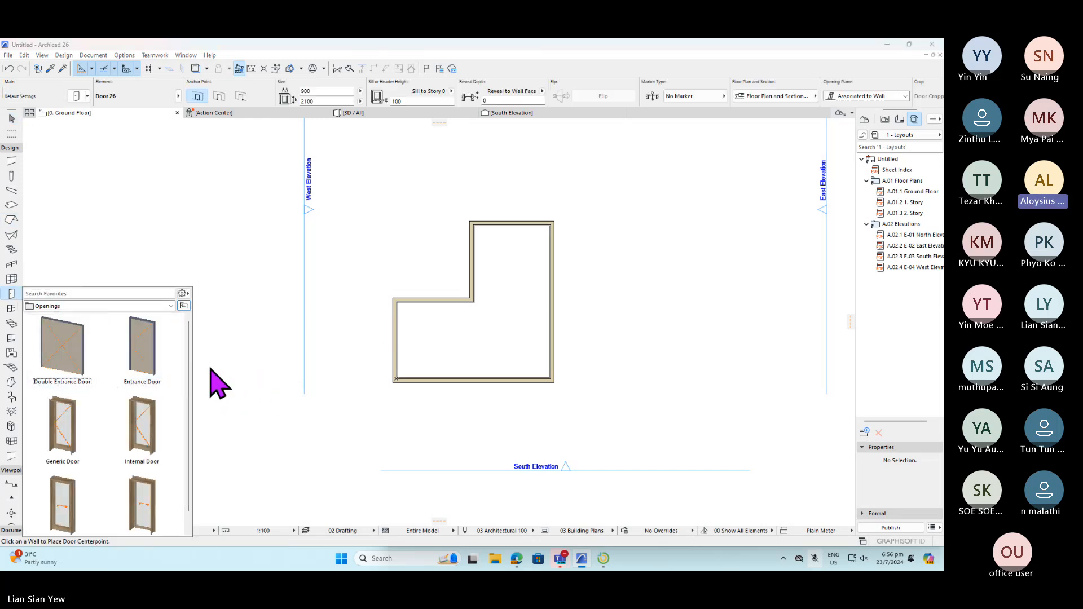
pyautogui.click(140, 359)
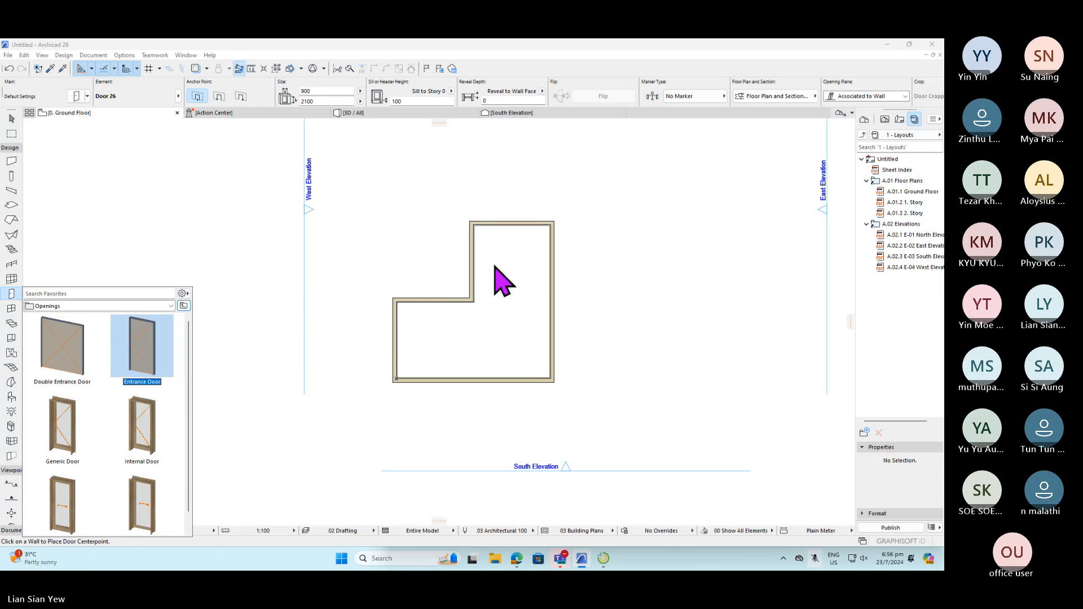
pyautogui.scroll(3, 473, 286)
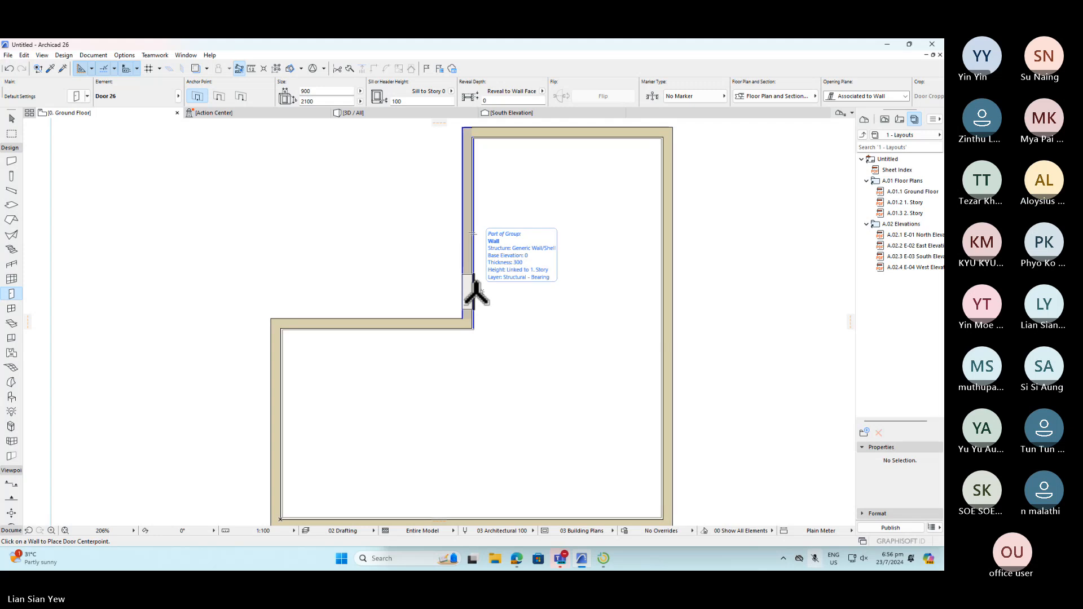
pyautogui.click(478, 292)
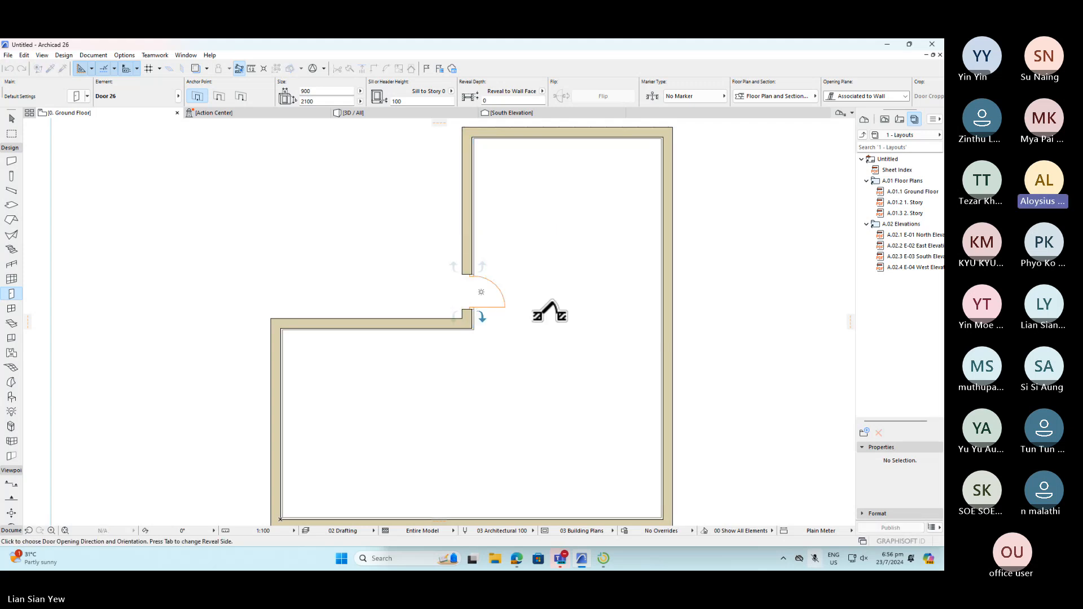
pyautogui.click(615, 355)
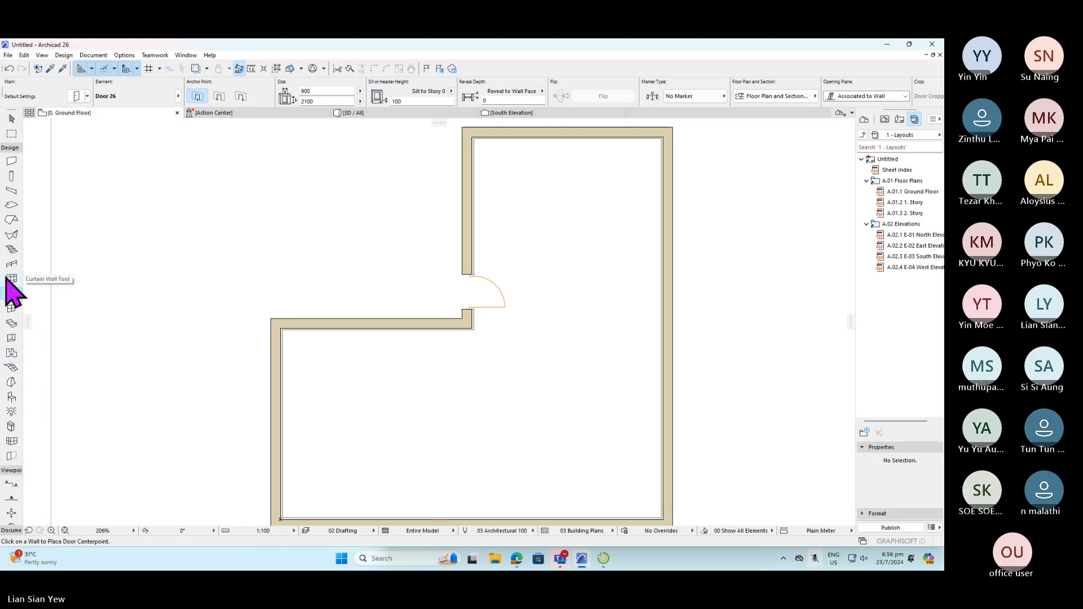
# - Set the default window to Single-Hung Double Window 26 from the Single Double Hung Windows 26 library folder
pyautogui.click(11, 309)
pyautogui.scroll(-4, 237, 361)
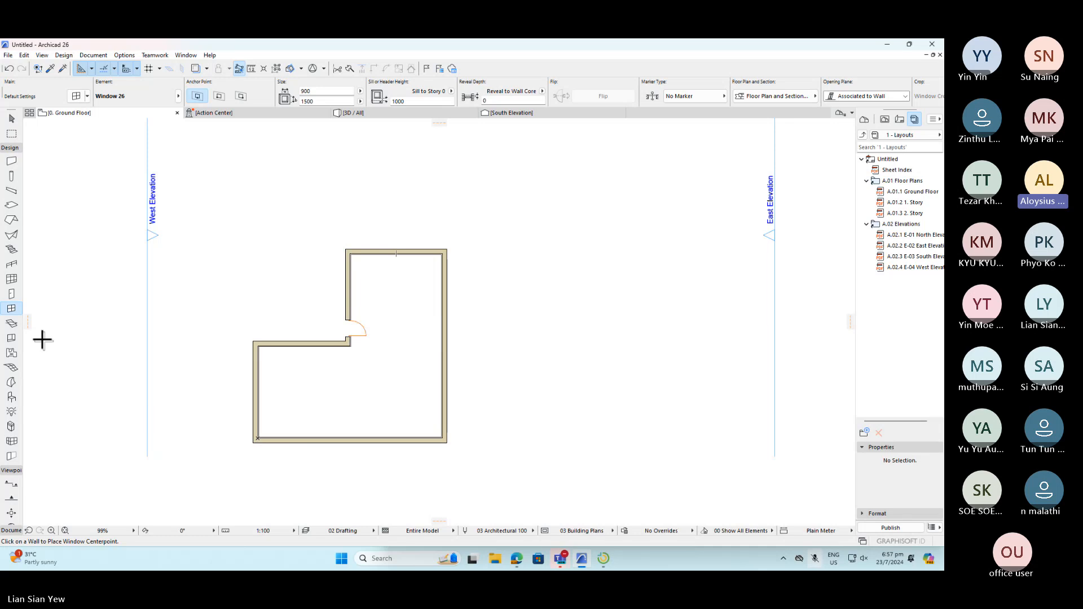
pyautogui.doubleClick(11, 310)
pyautogui.scroll(2, 334, 305)
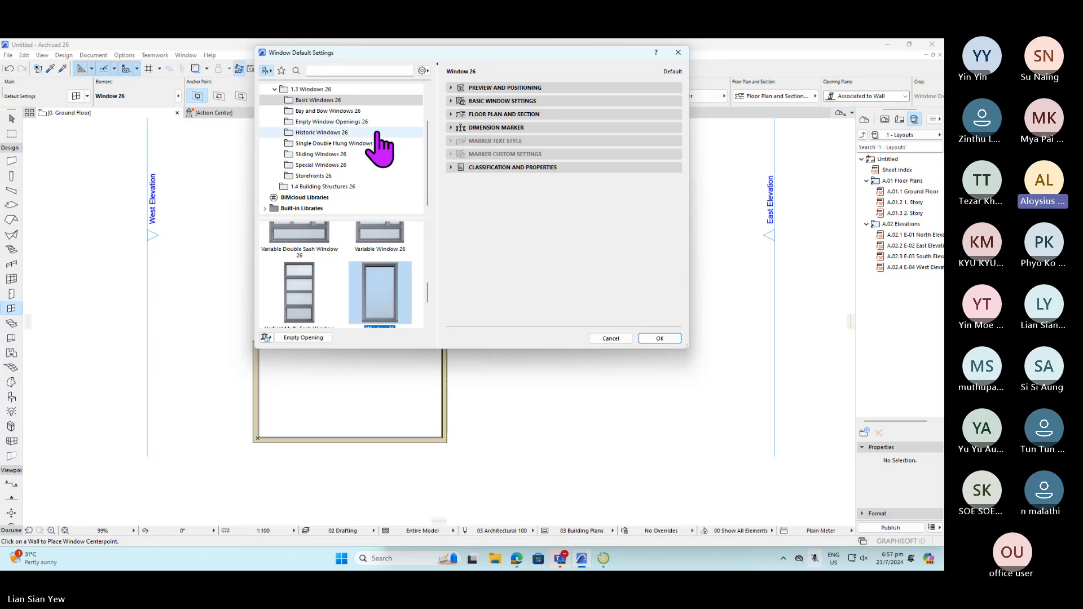
pyautogui.click(334, 145)
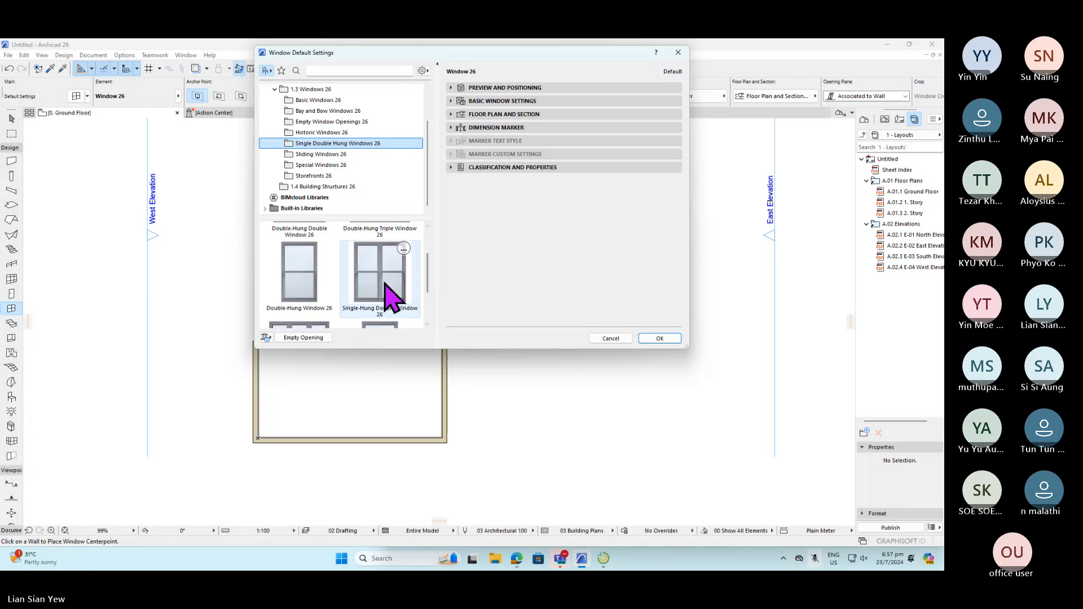
pyautogui.click(386, 285)
pyautogui.click(659, 339)
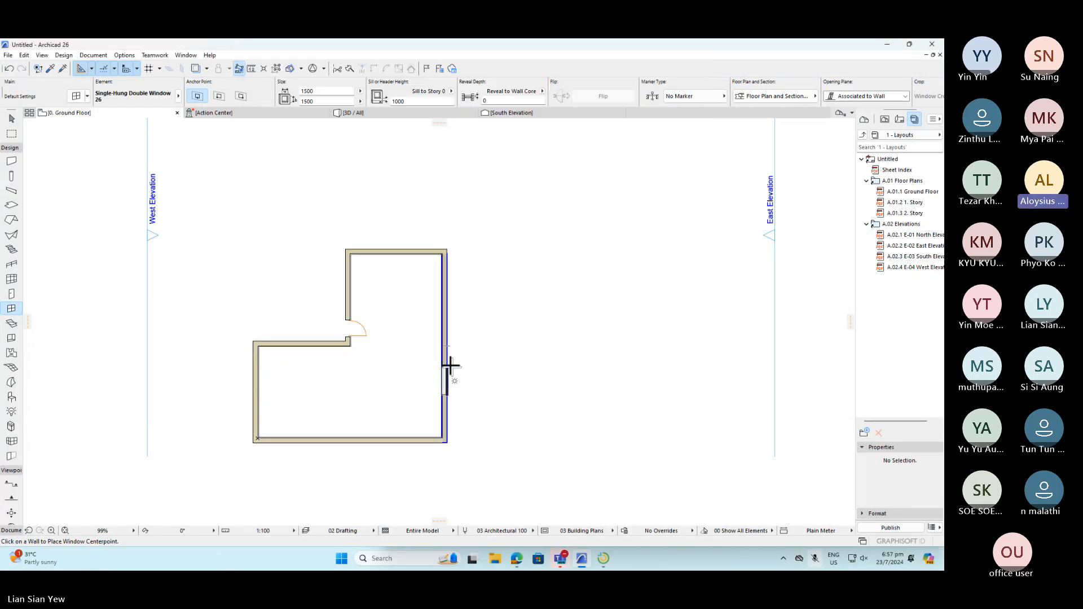
# - Place one 1500 × 1500 single-hung double window in the east wall and another in the short west wall
pyautogui.click(452, 334)
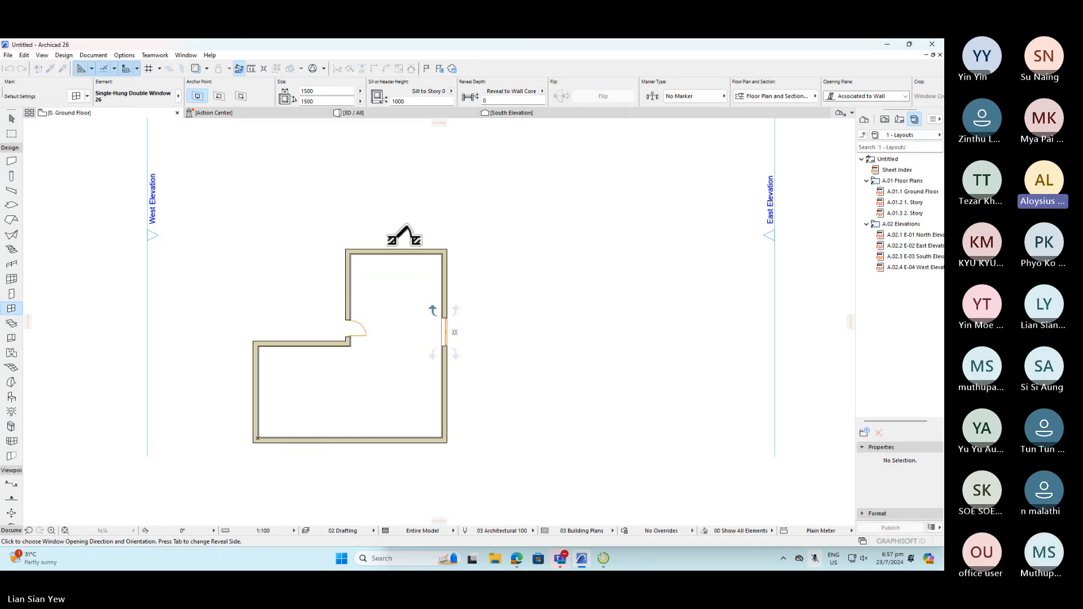
pyautogui.click(404, 237)
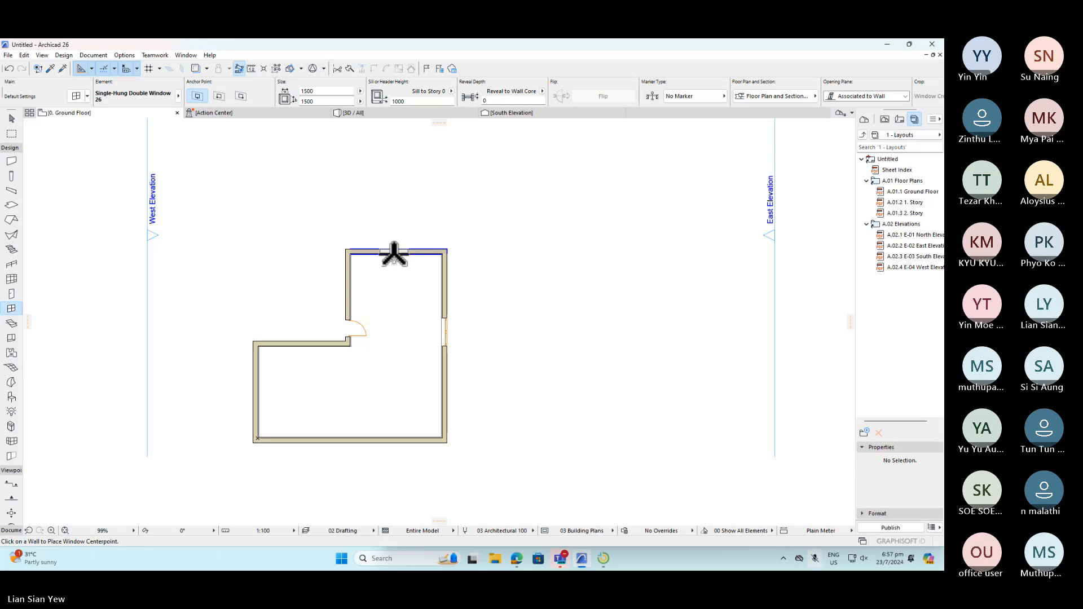
pyautogui.click(256, 397)
pyautogui.click(144, 397)
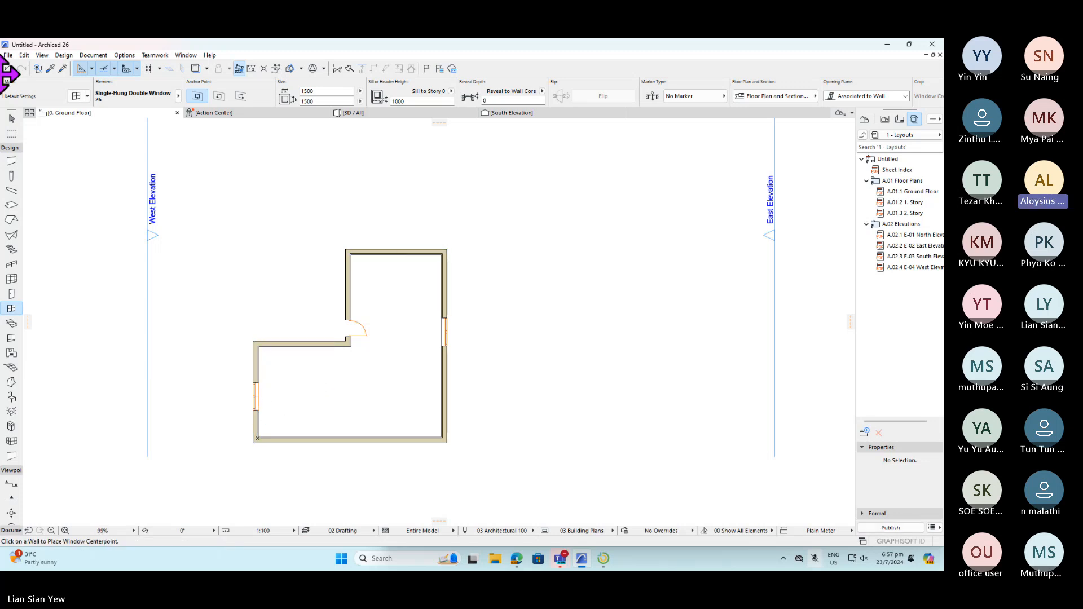
pyautogui.click(11, 118)
pyautogui.click(583, 358)
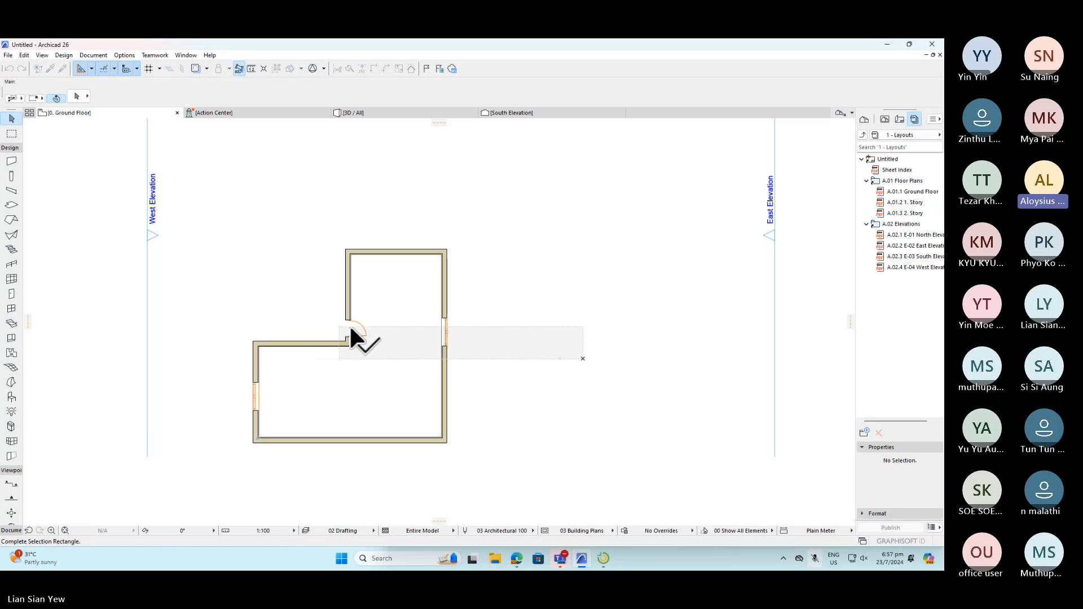
pyautogui.click(350, 327)
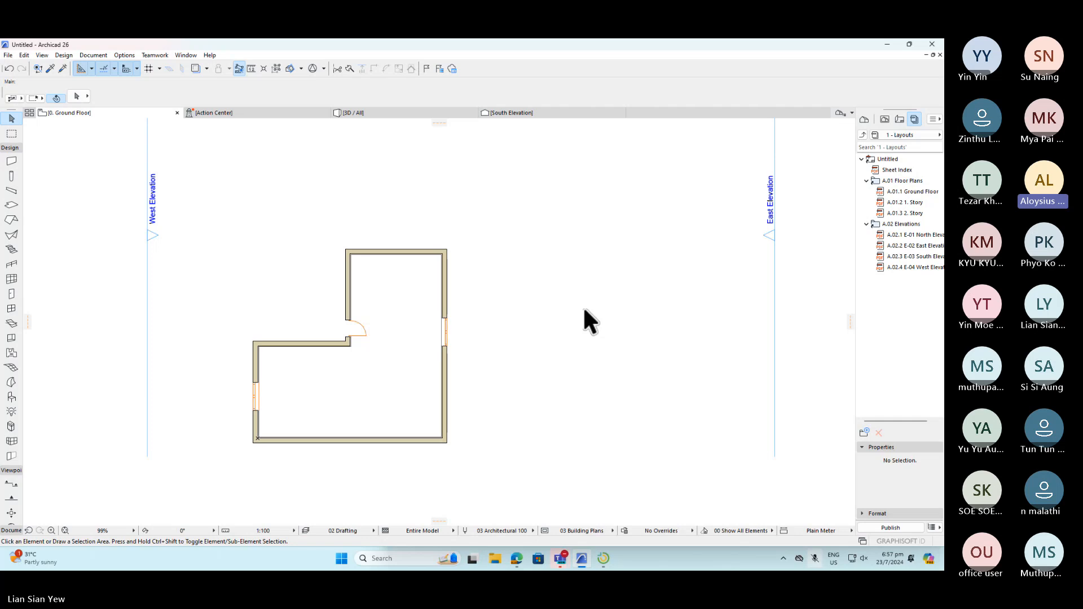
pyautogui.scroll(-2, 363, 350)
pyautogui.scroll(5, 435, 331)
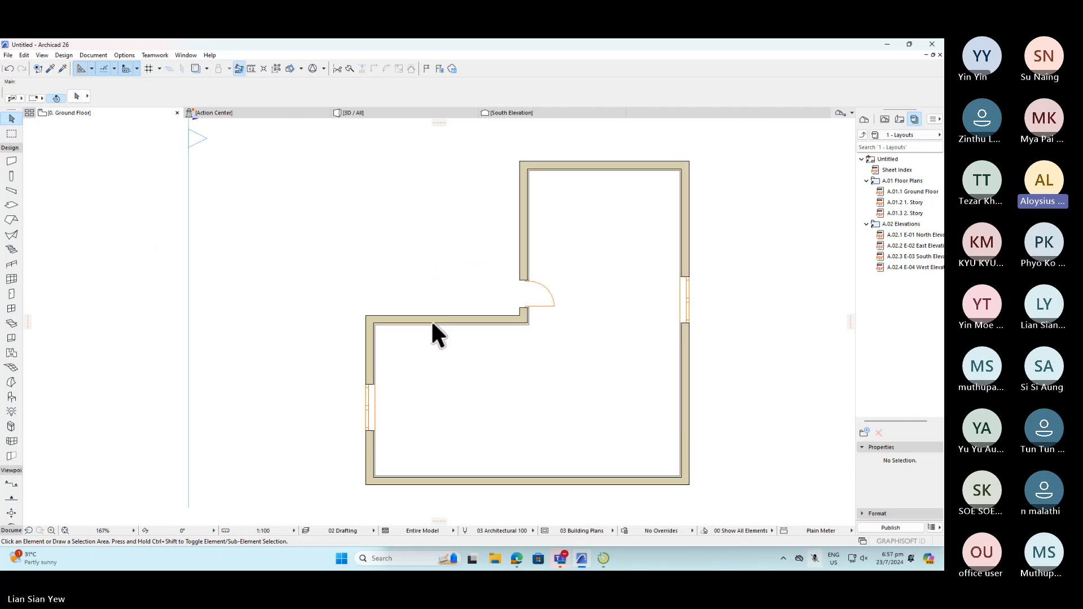
pyautogui.scroll(-2, 226, 335)
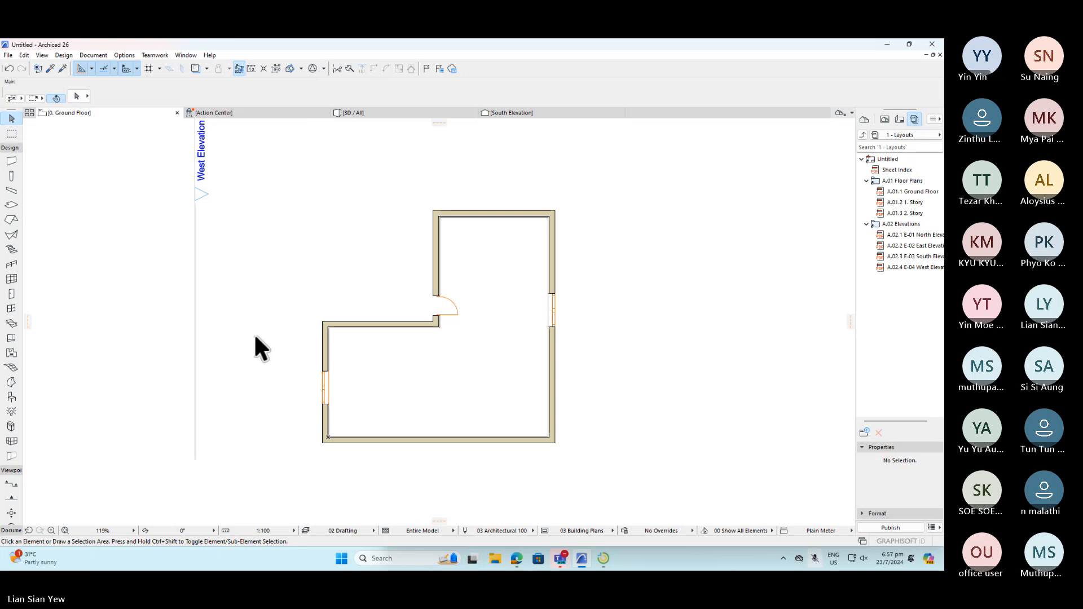
# - Select all walls of the ground-floor unit, view 1. Story, and return to the Ground Floor plan
pyautogui.click(287, 185)
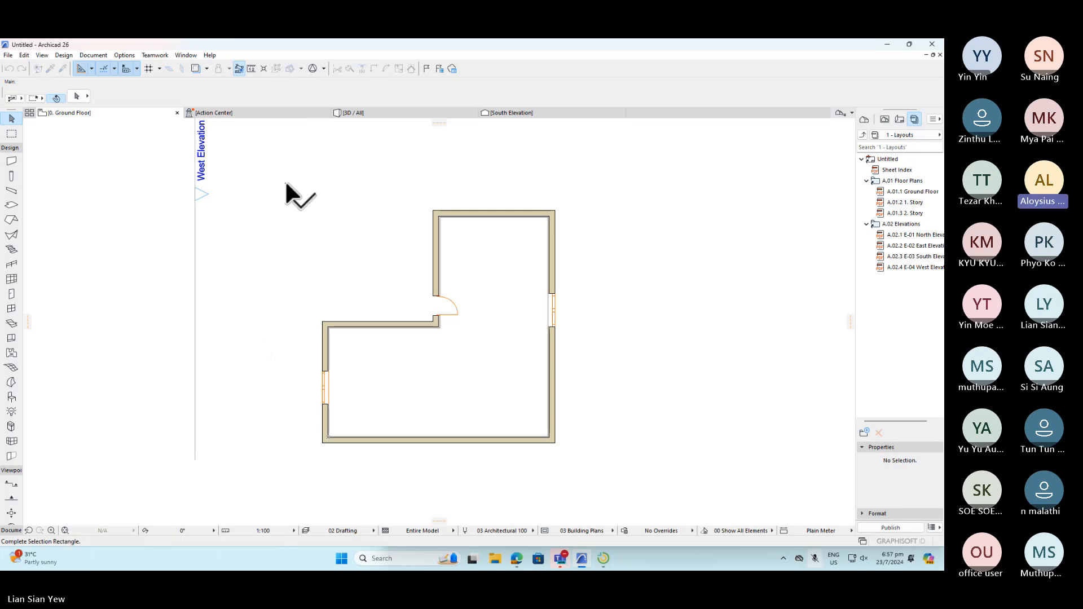
pyautogui.click(601, 468)
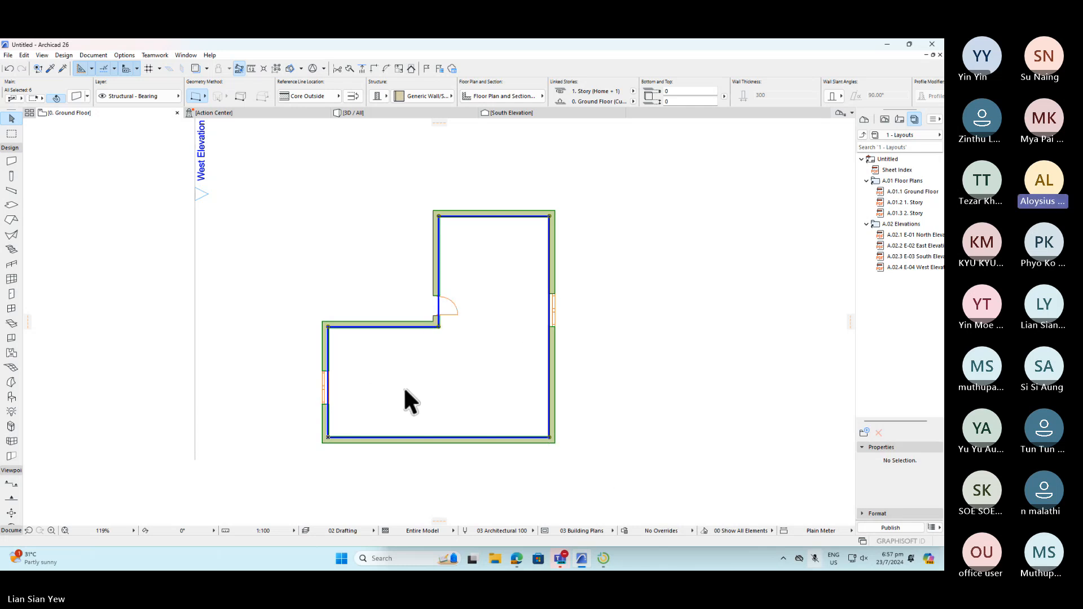
pyautogui.rightClick(90, 113)
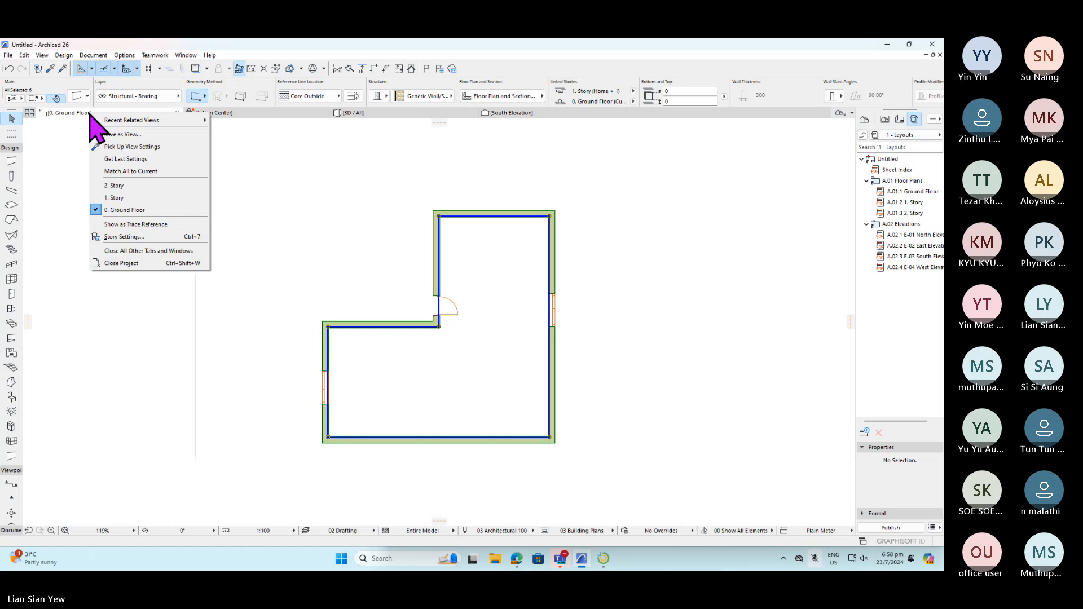
pyautogui.click(118, 198)
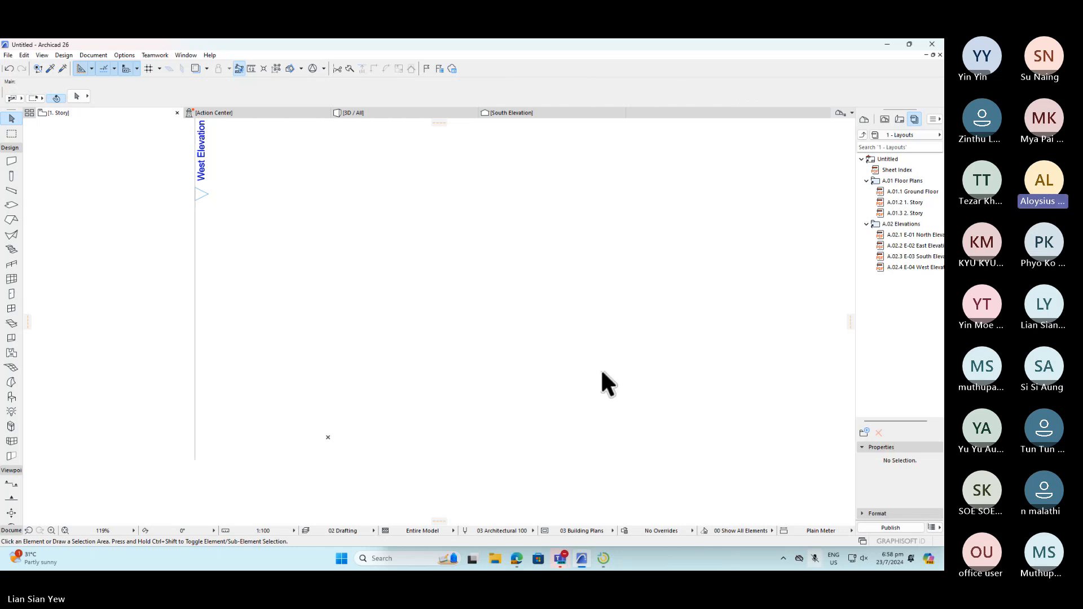
pyautogui.rightClick(109, 112)
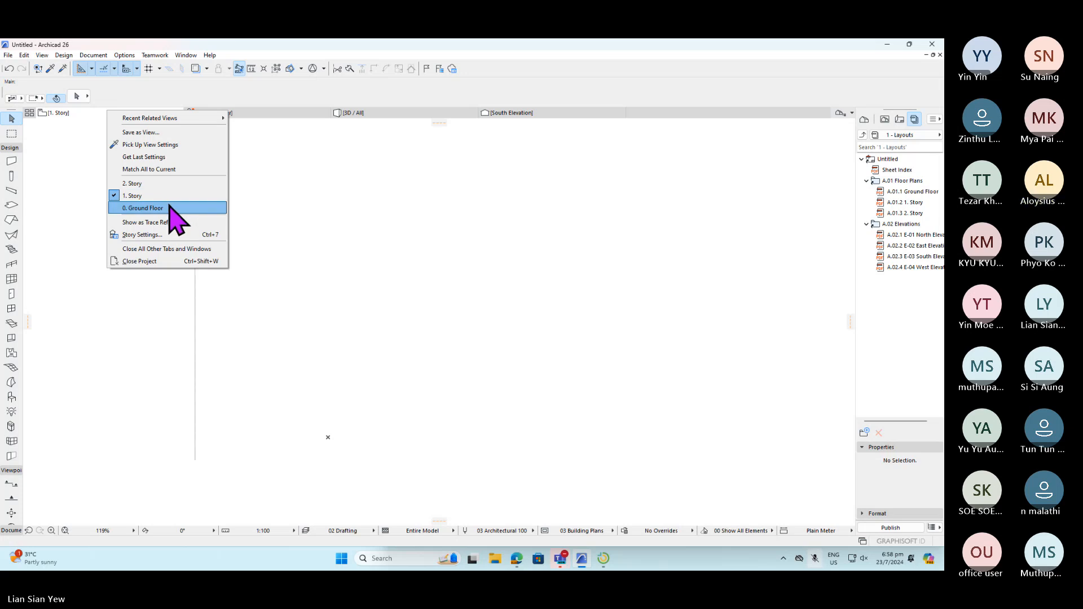
pyautogui.click(143, 208)
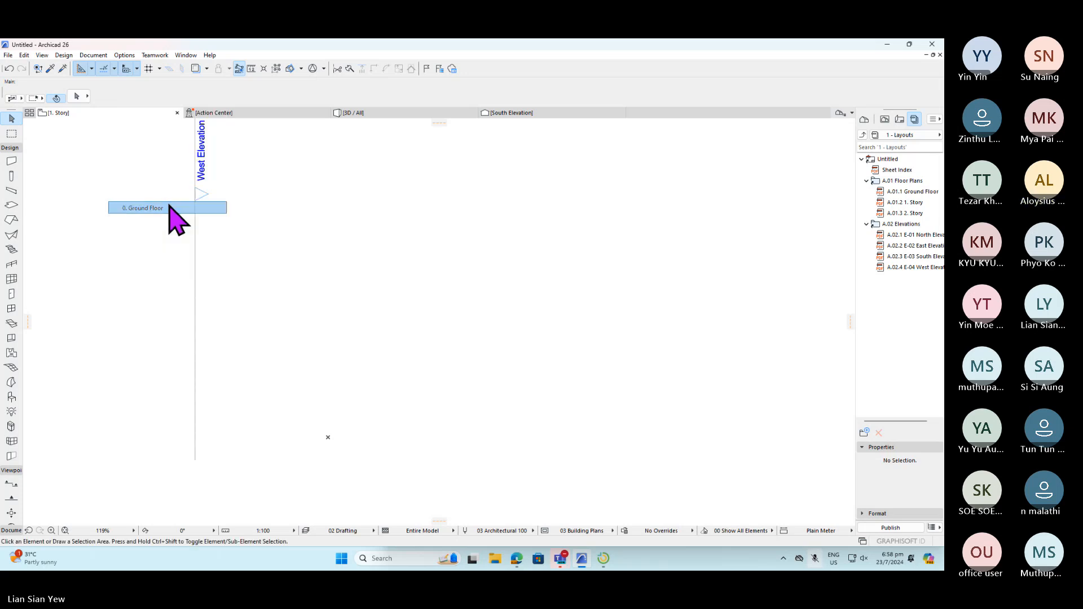
pyautogui.rightClick(118, 112)
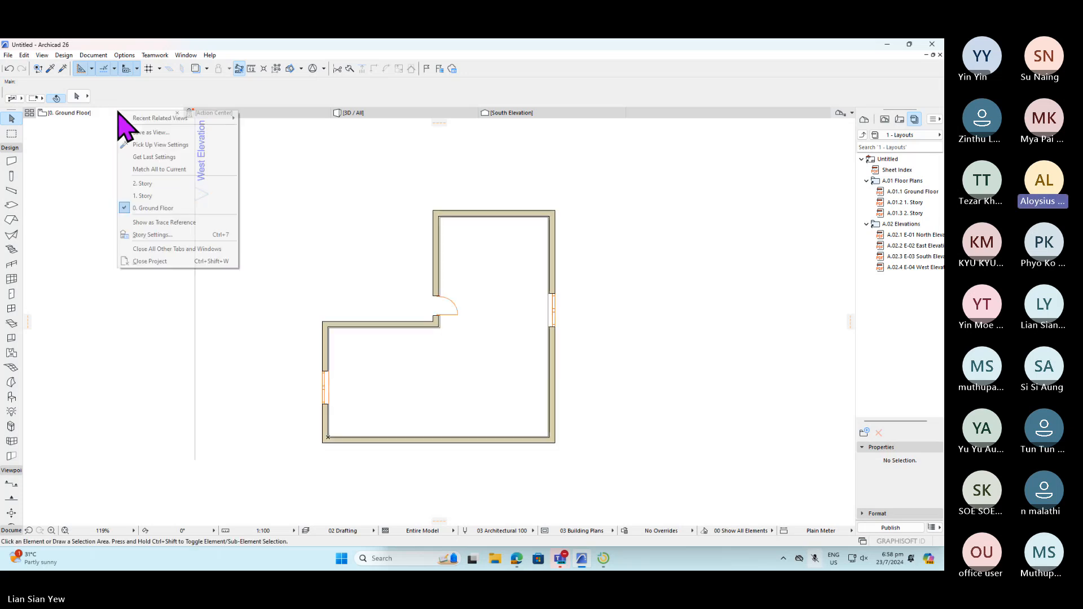
pyautogui.click(174, 212)
# - Try to paste a copy of the complete ground-floor unit onto 1. Story
pyautogui.moveTo(283, 181); pyautogui.dragTo(591, 466)
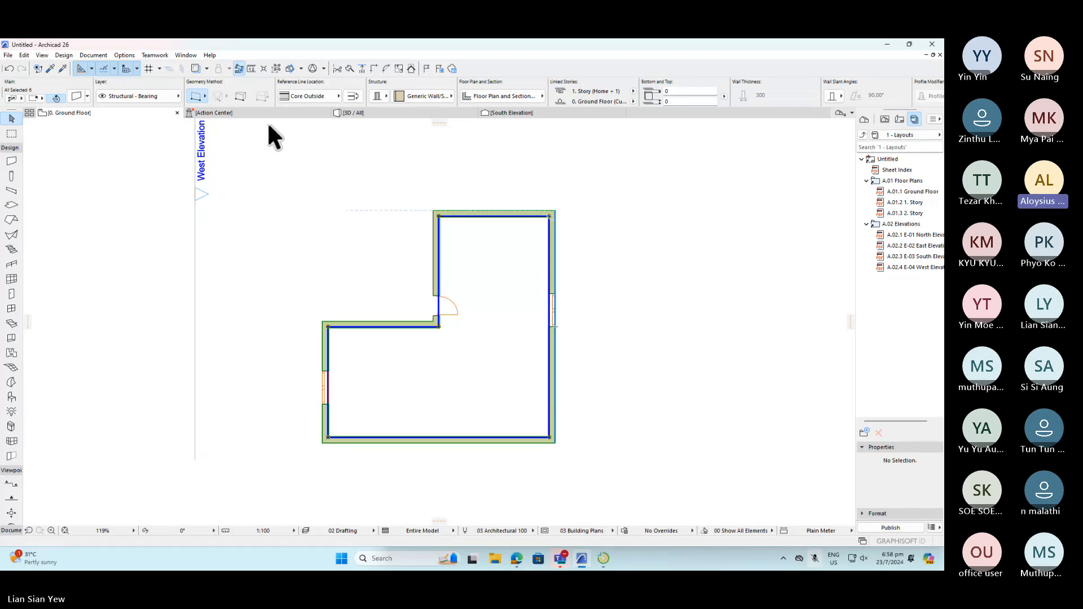
pyautogui.rightClick(112, 112)
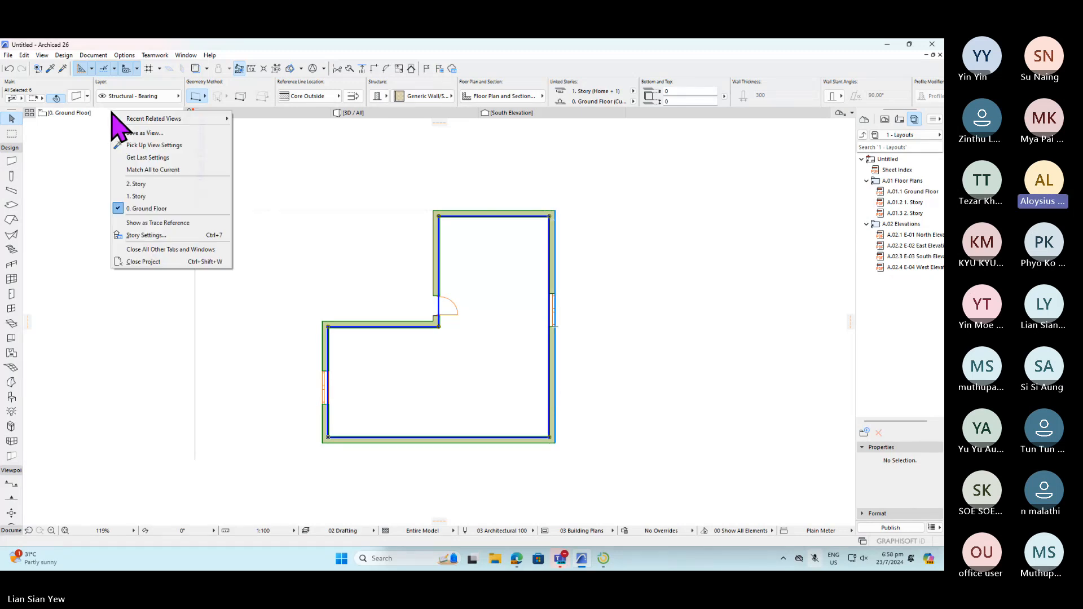
pyautogui.click(166, 196)
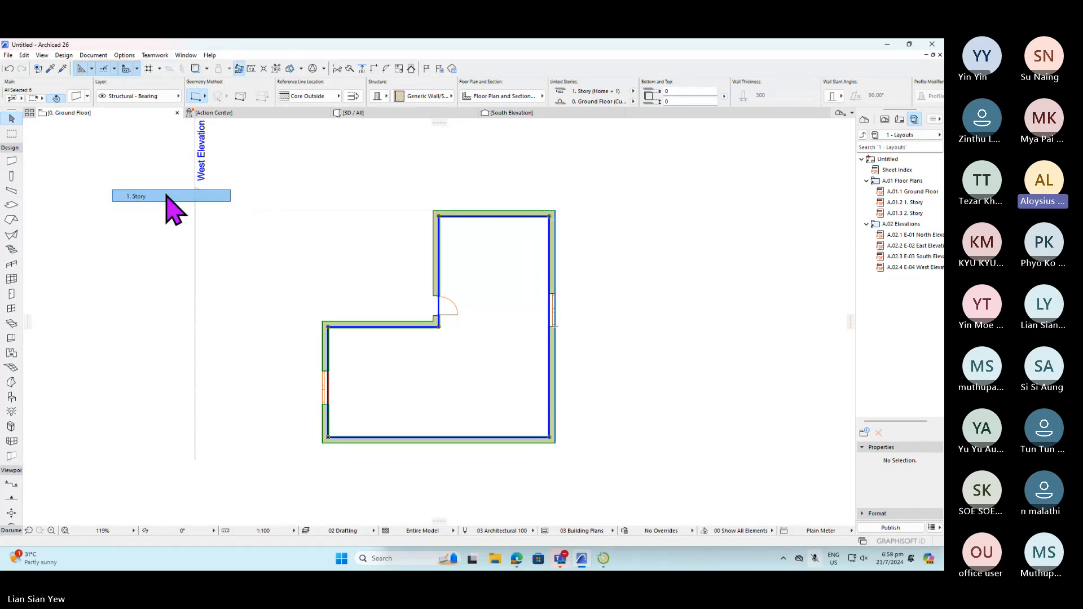
pyautogui.rightClick(415, 252)
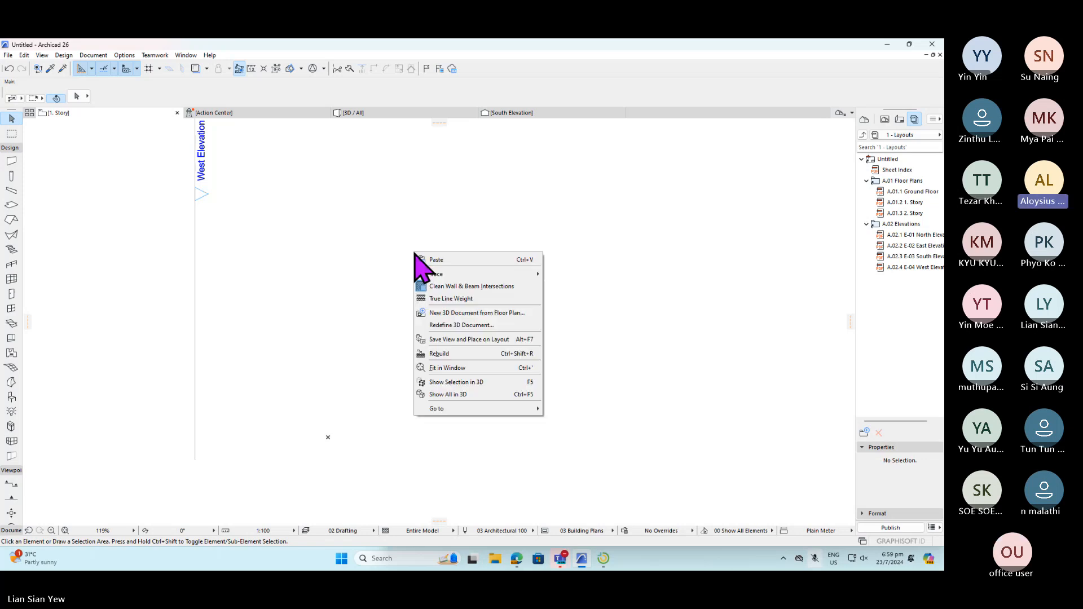
pyautogui.click(512, 259)
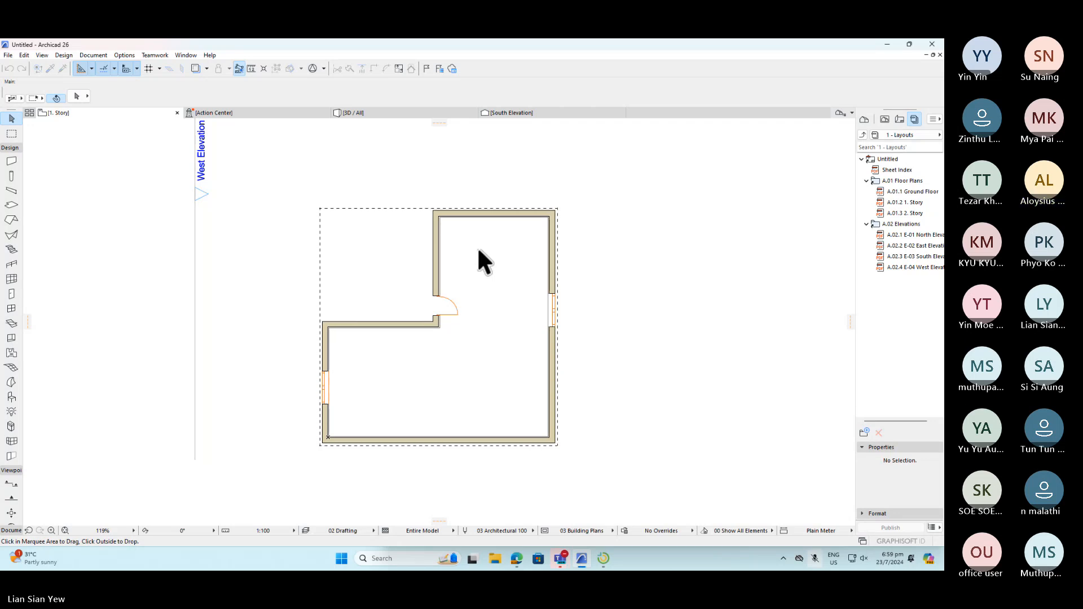
pyautogui.click(398, 250)
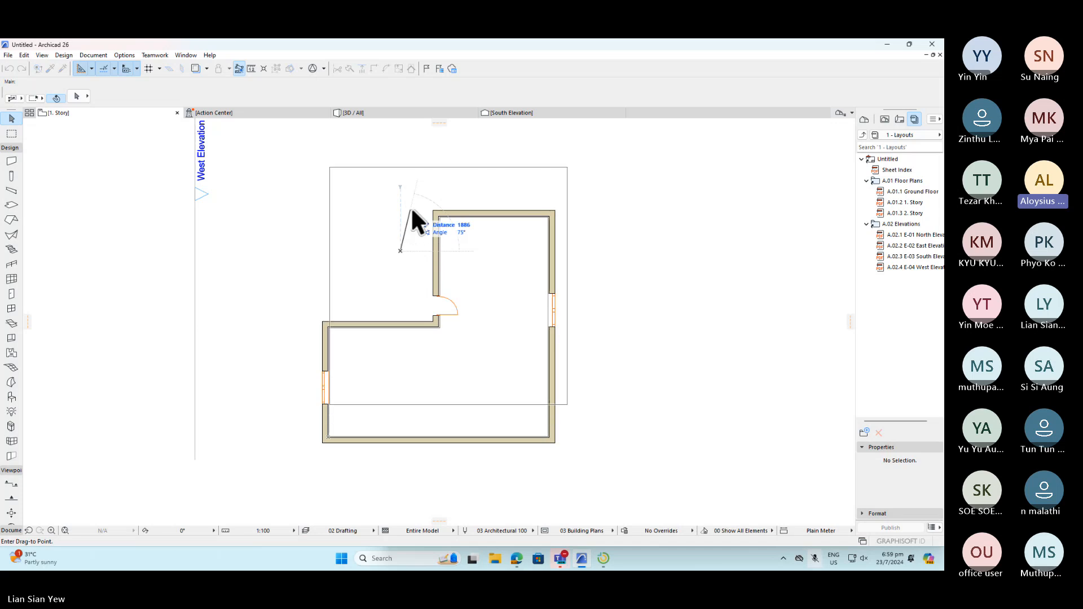
pyautogui.press('Escape')
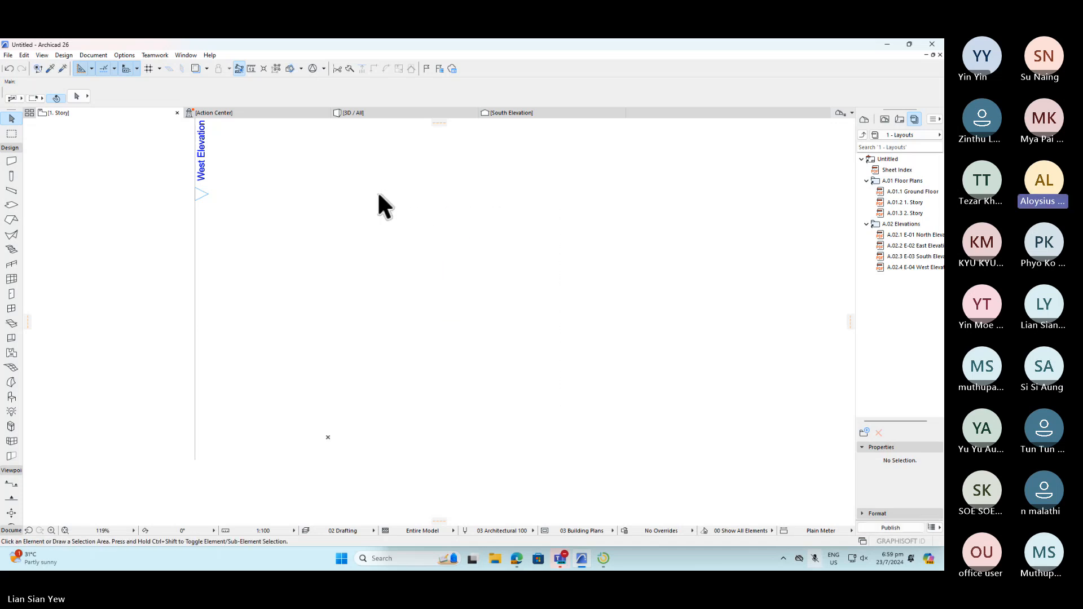
# - Paste the copied L-shaped unit onto 1. Story at its original position and view both floors in 3D
pyautogui.rightClick(424, 278)
pyautogui.click(473, 284)
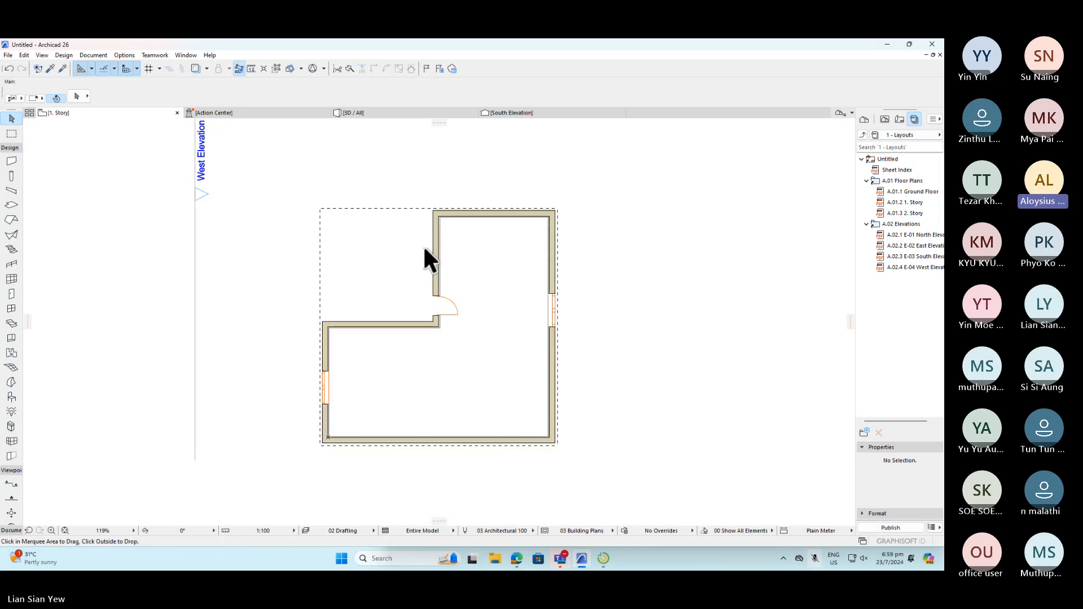
pyautogui.press('Escape')
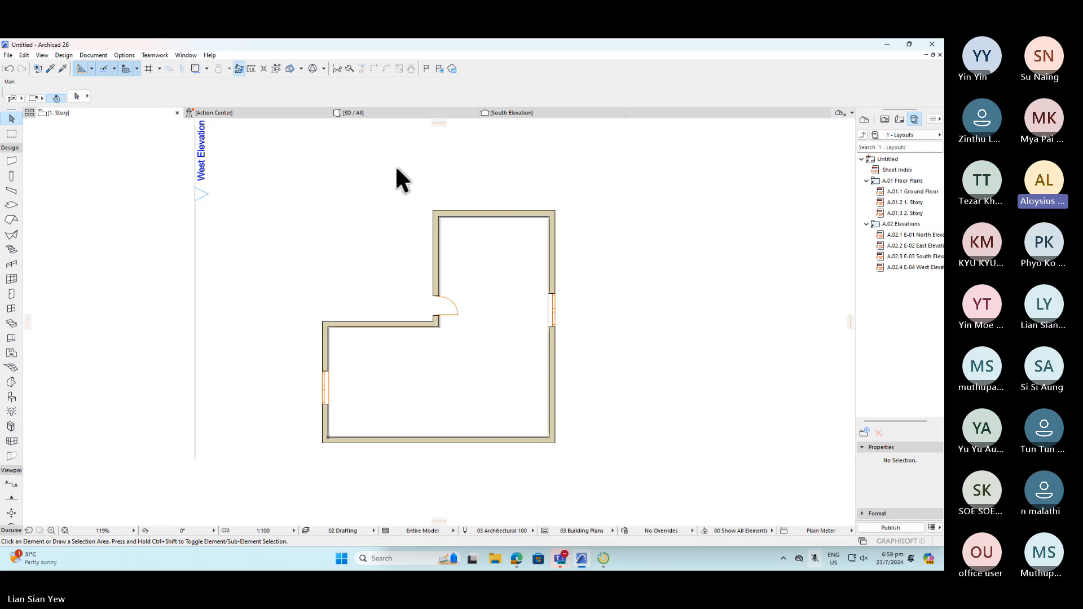
pyautogui.click(394, 118)
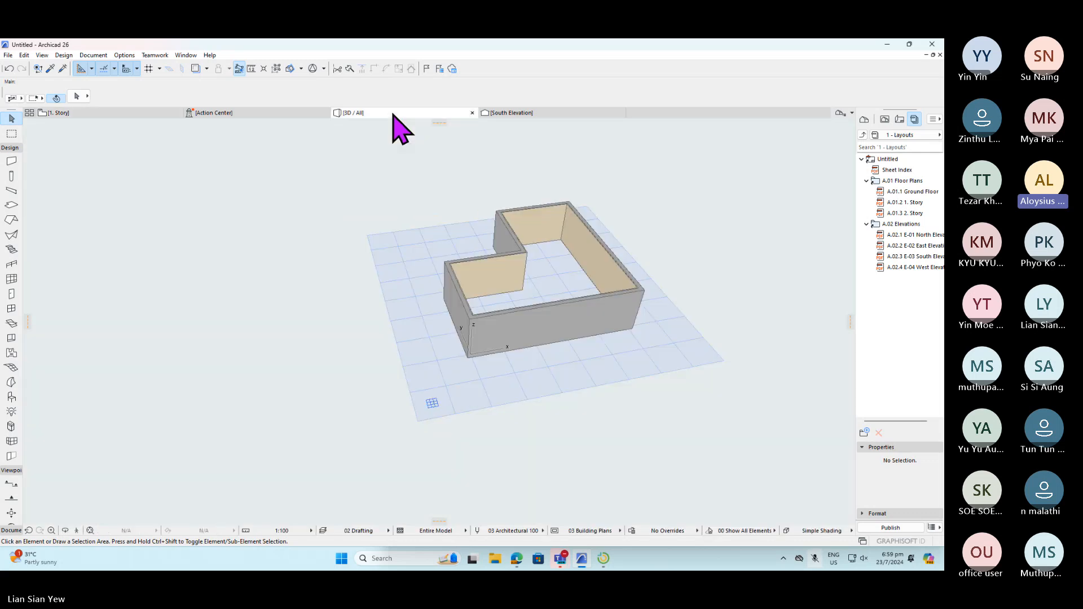
pyautogui.scroll(-2, 665, 372)
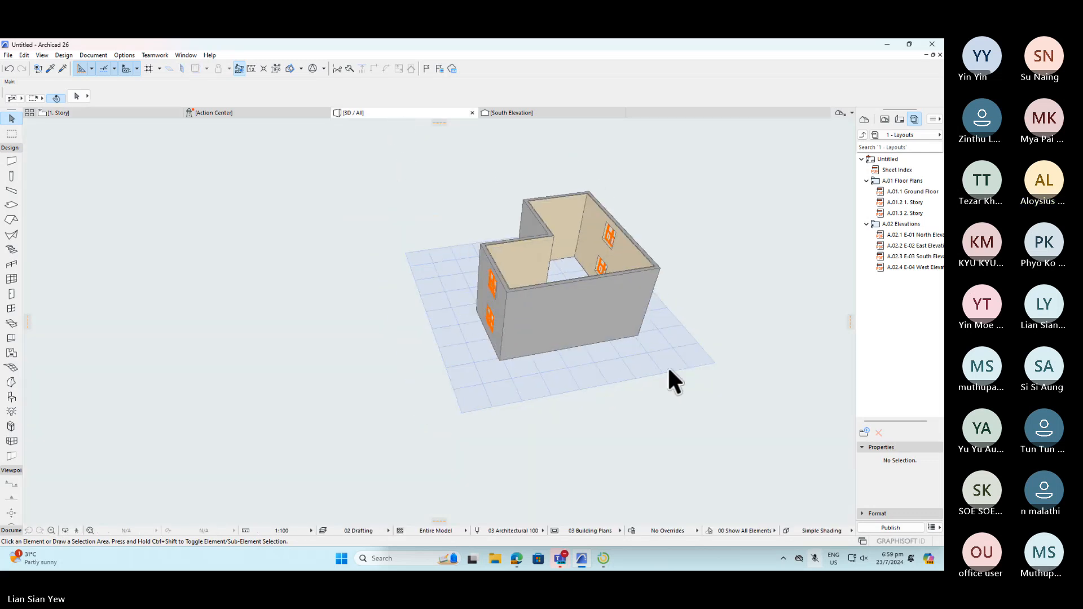
pyautogui.scroll(5, 671, 251)
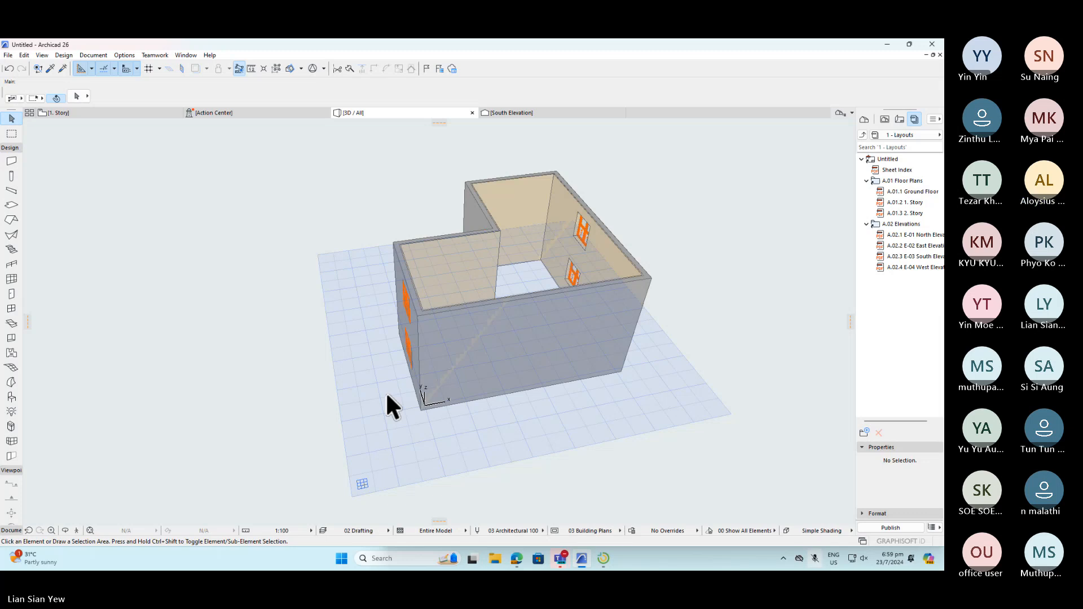
# - Return to the Ground Floor plan and set the Slab tool to the polygonal geometry method
pyautogui.rightClick(124, 115)
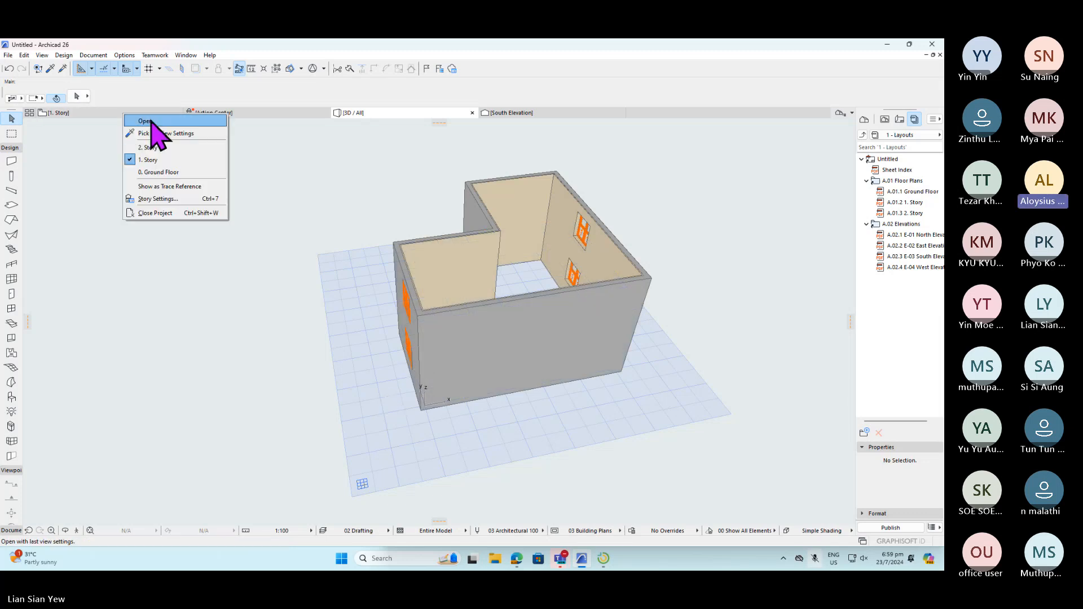
pyautogui.click(177, 173)
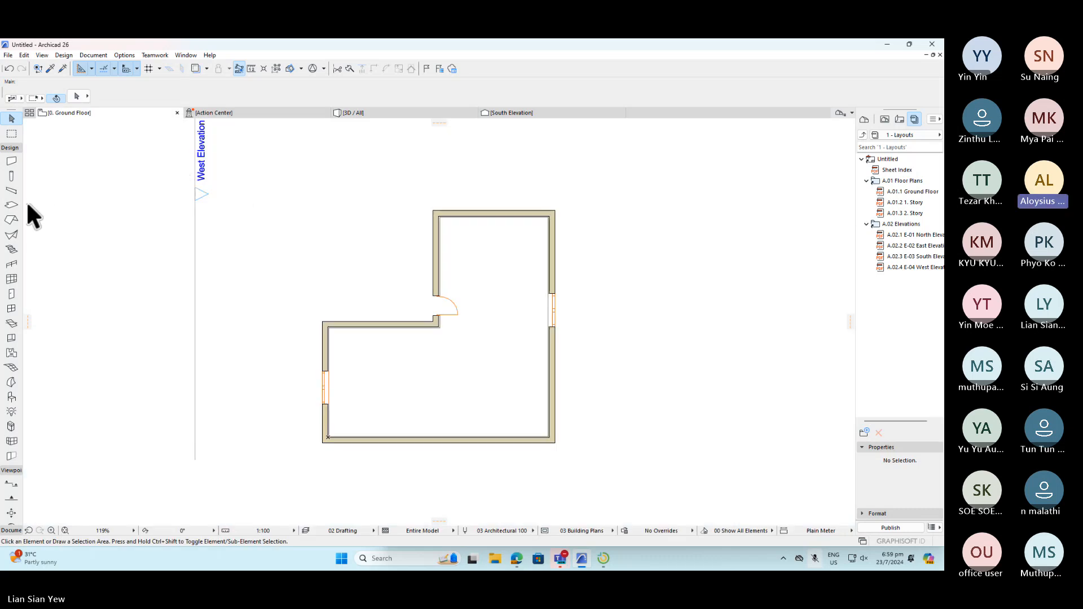
pyautogui.click(11, 207)
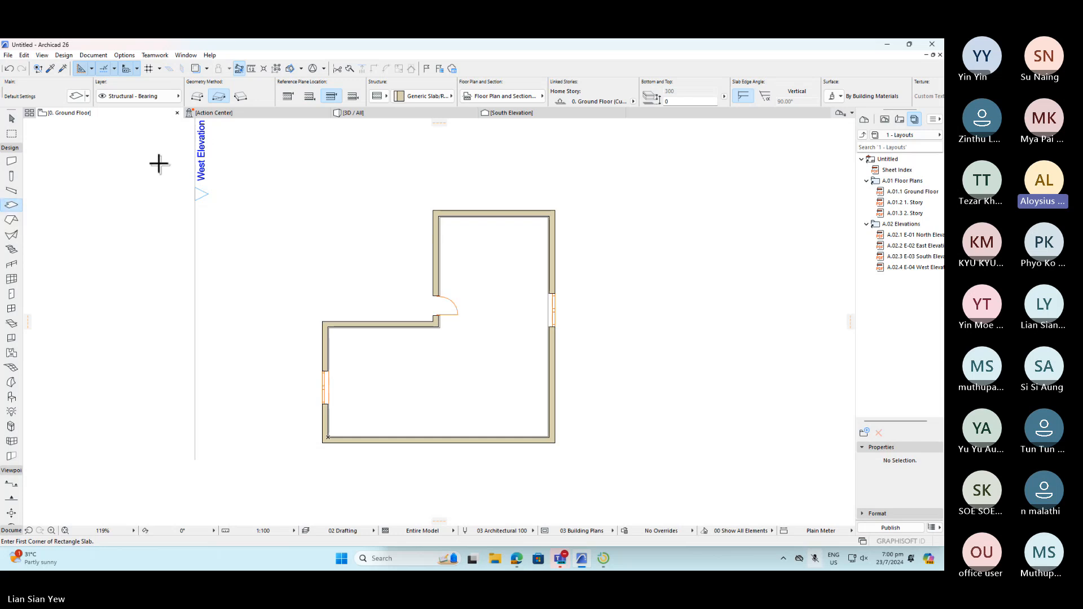
pyautogui.click(198, 97)
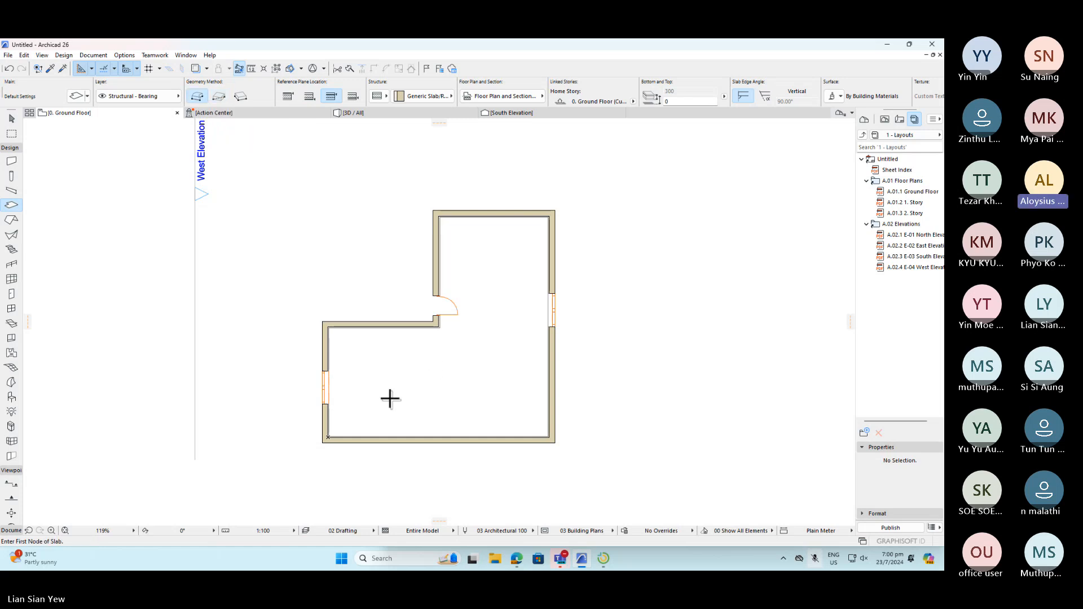
# - Trace the slab outline along the unit's inner wall corners, from the southwest corner through the re-entrant corner to the northeast corner
pyautogui.click(327, 436)
pyautogui.scroll(3, 333, 330)
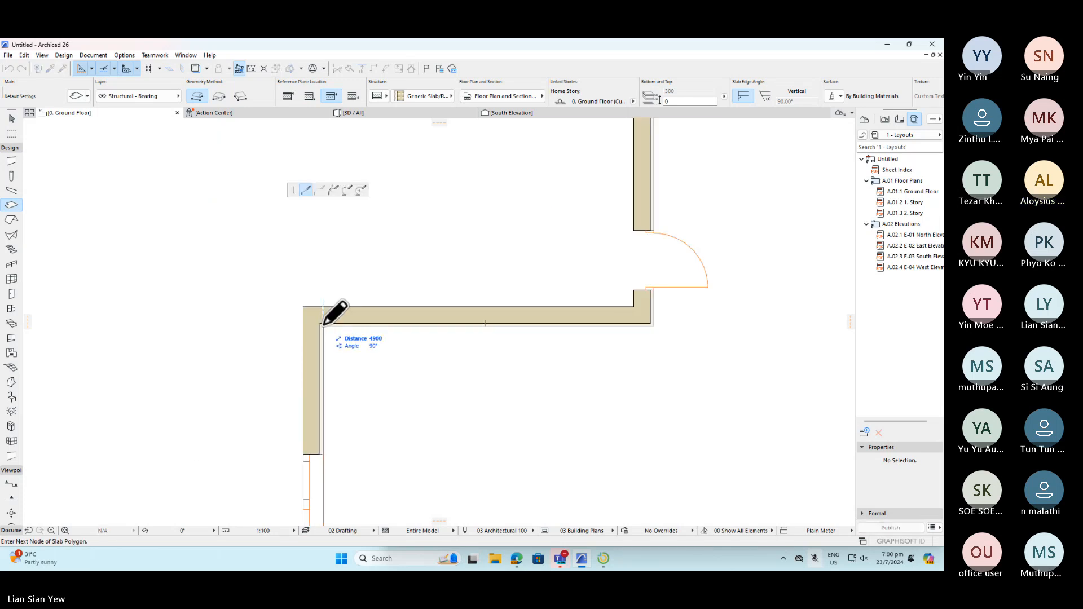
pyautogui.click(323, 326)
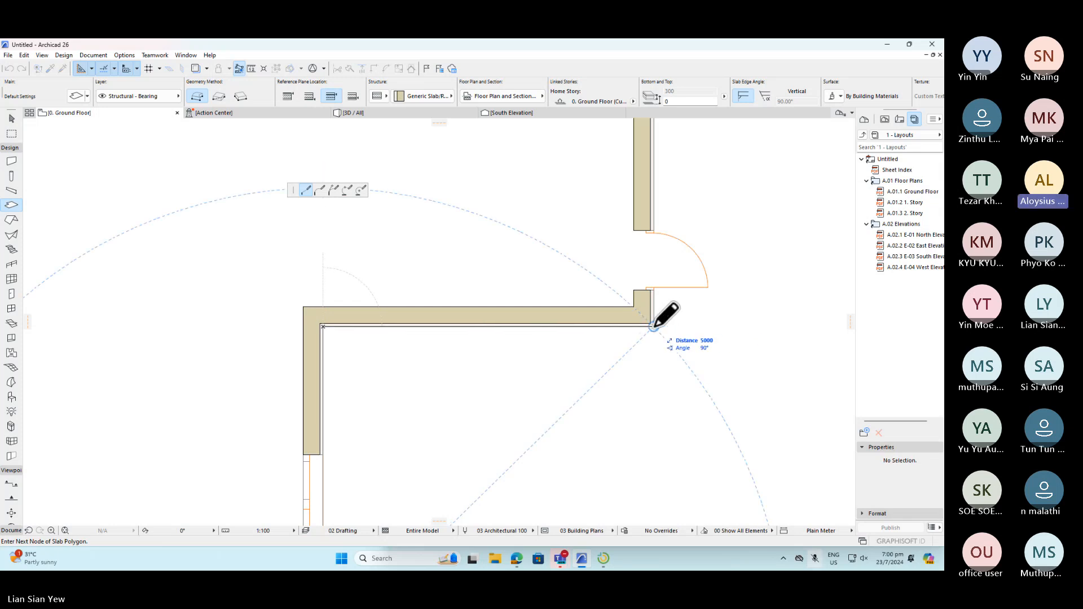
pyautogui.scroll(-2, 333, 329)
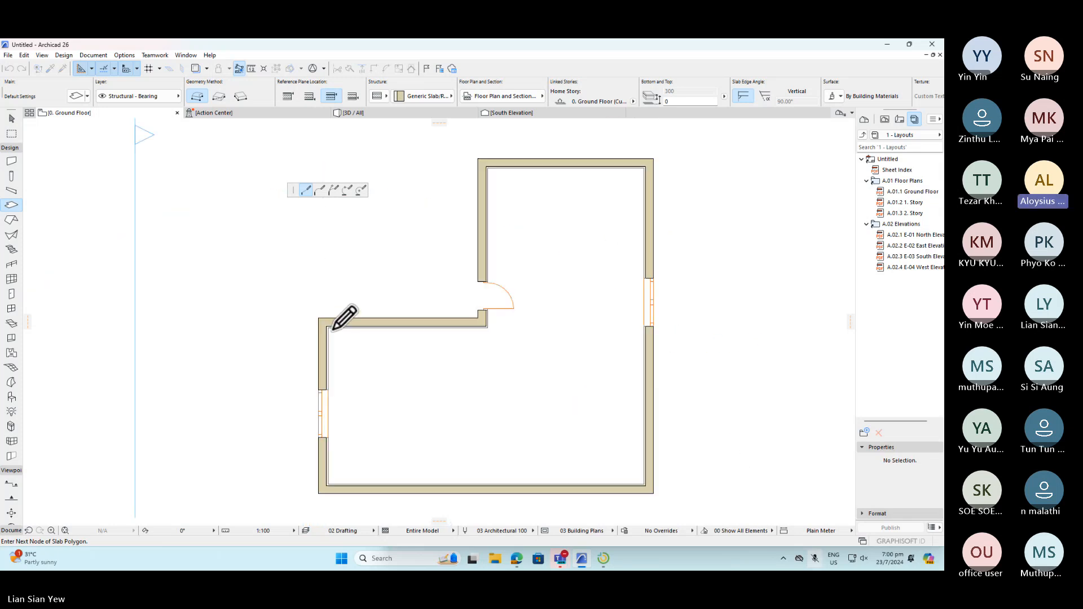
pyautogui.click(486, 327)
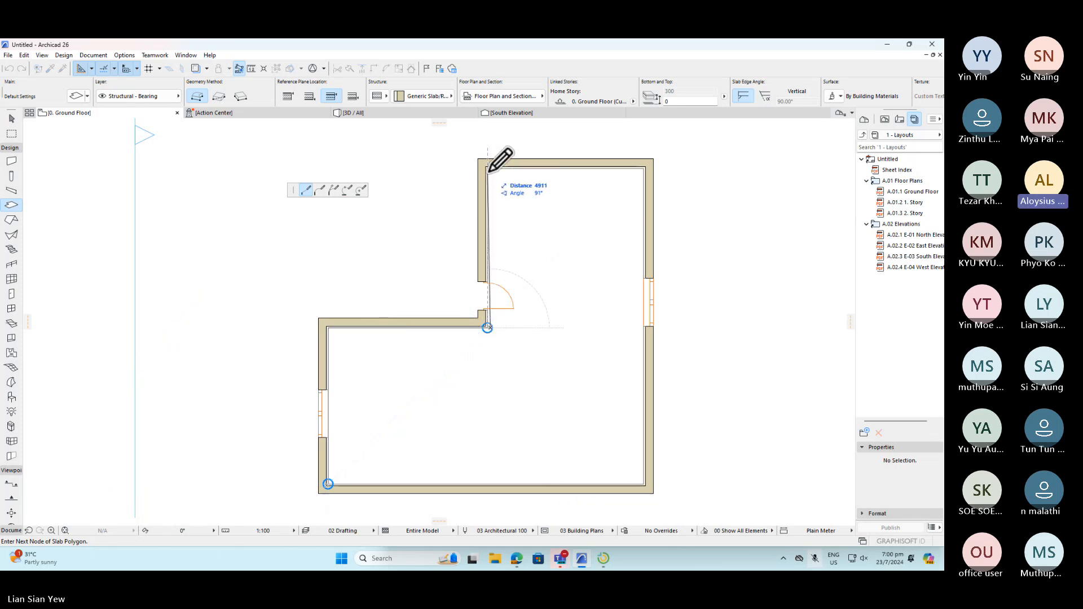
pyautogui.scroll(2, 504, 155)
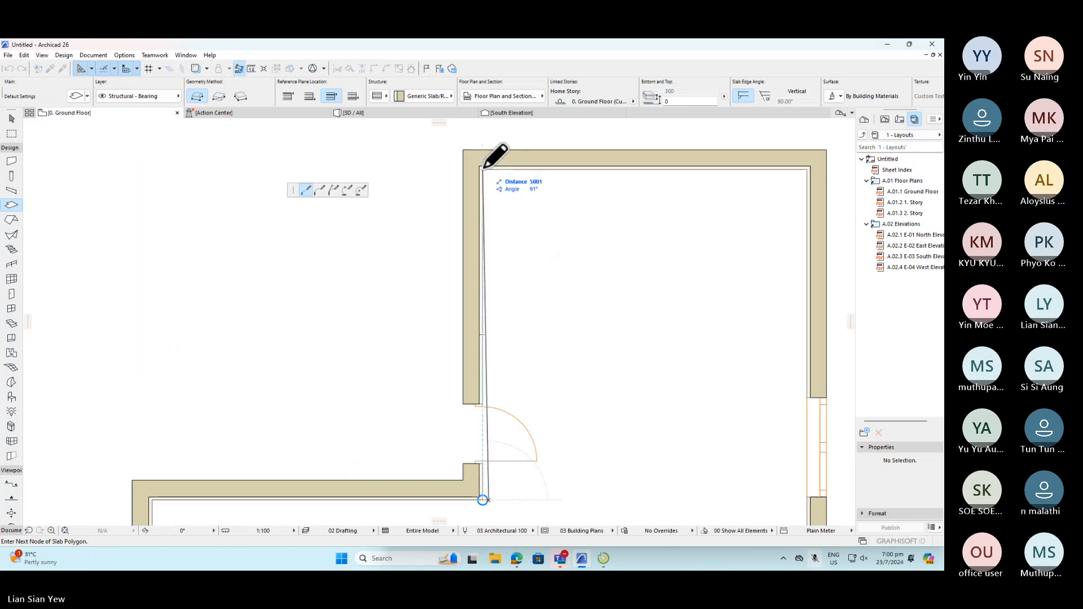
pyautogui.click(483, 169)
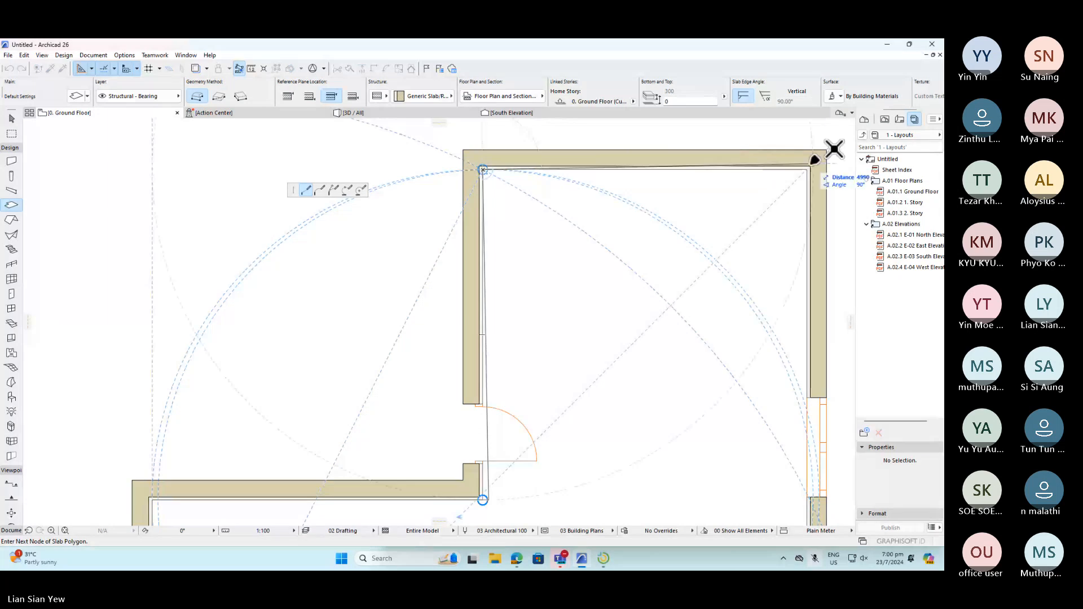
pyautogui.click(807, 169)
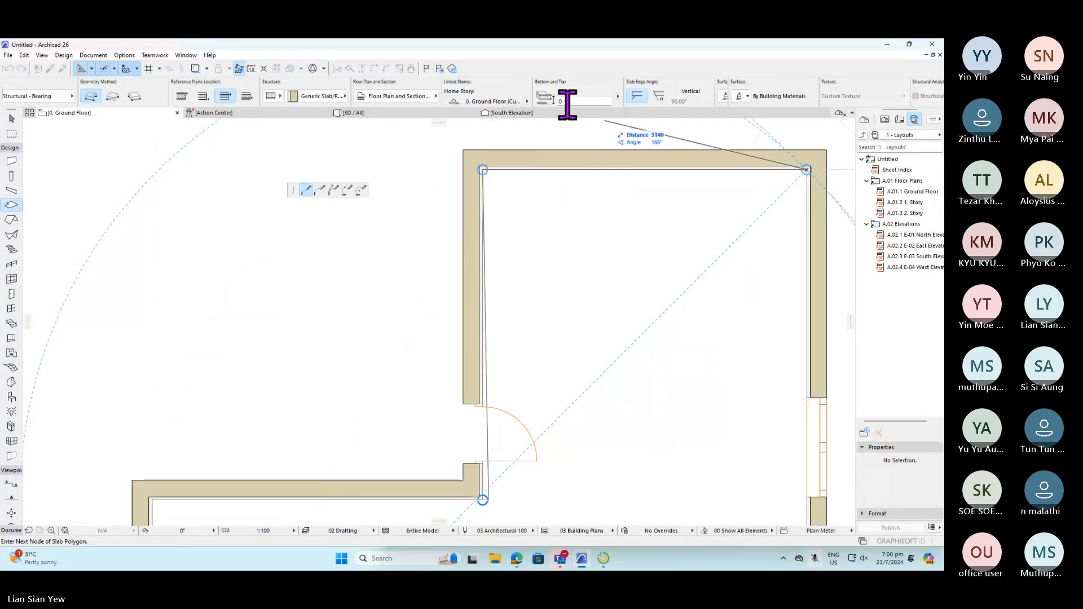
# - Continue the slab outline through the southeast inner corner and close it at the southwest starting corner
pyautogui.scroll(3, 705, 402)
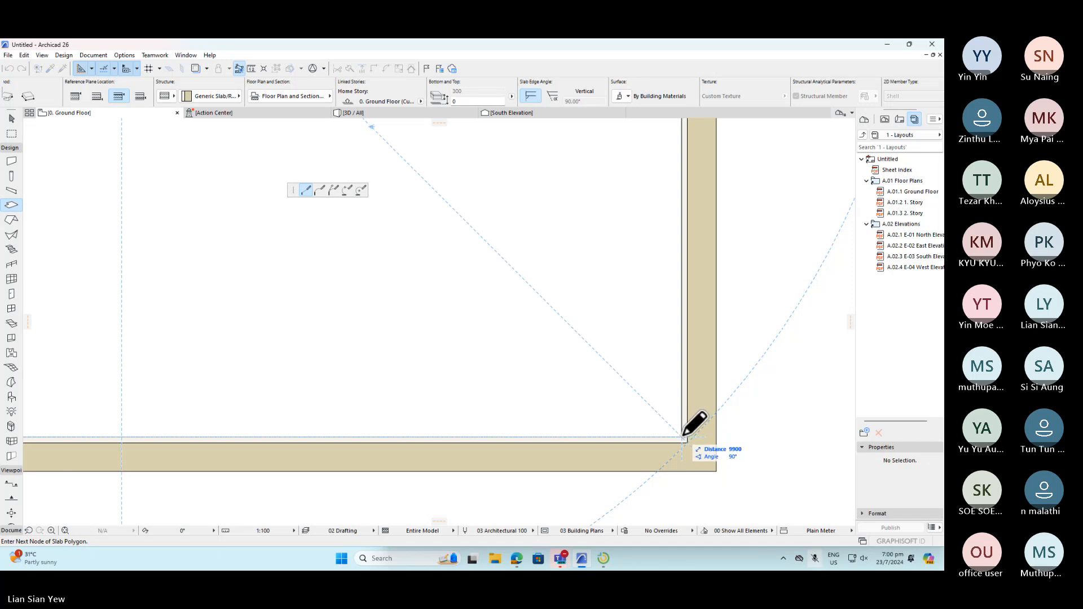
pyautogui.click(687, 430)
pyautogui.scroll(-4, 254, 428)
pyautogui.scroll(4, 126, 418)
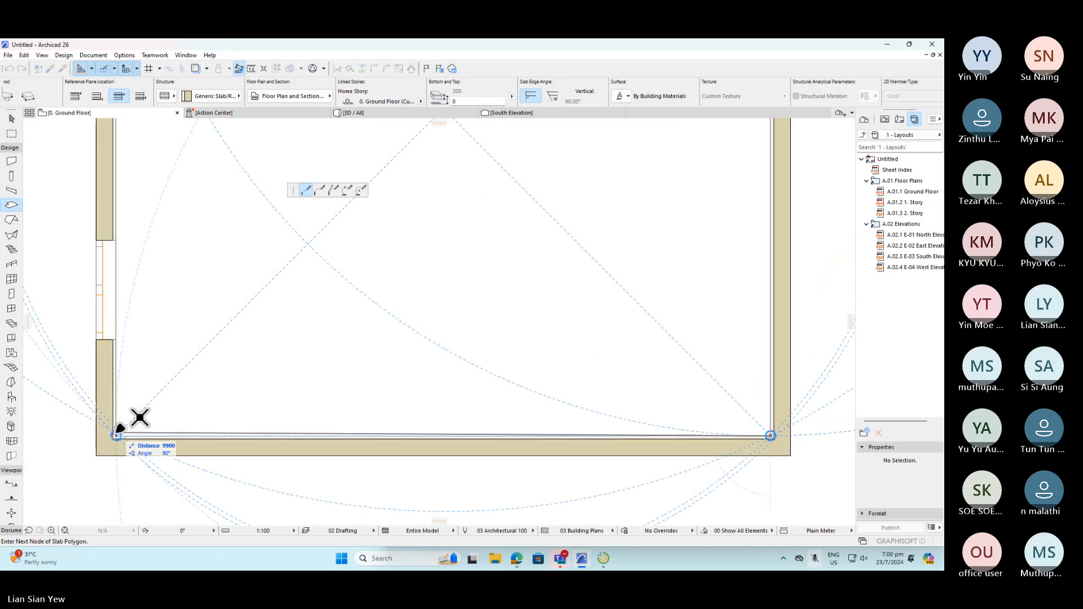
pyautogui.click(117, 434)
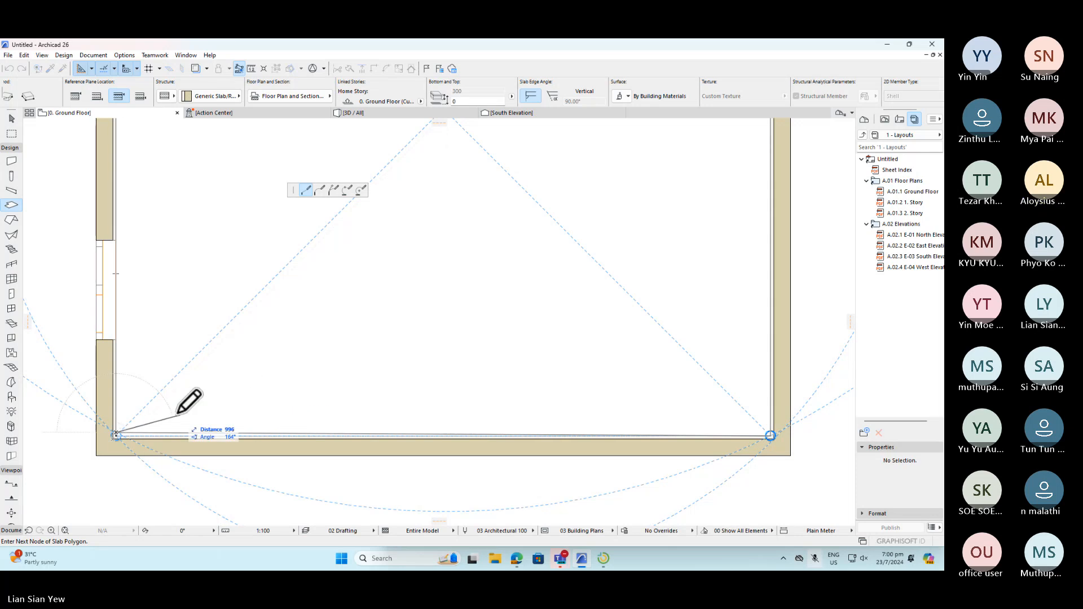
pyautogui.scroll(3, 141, 417)
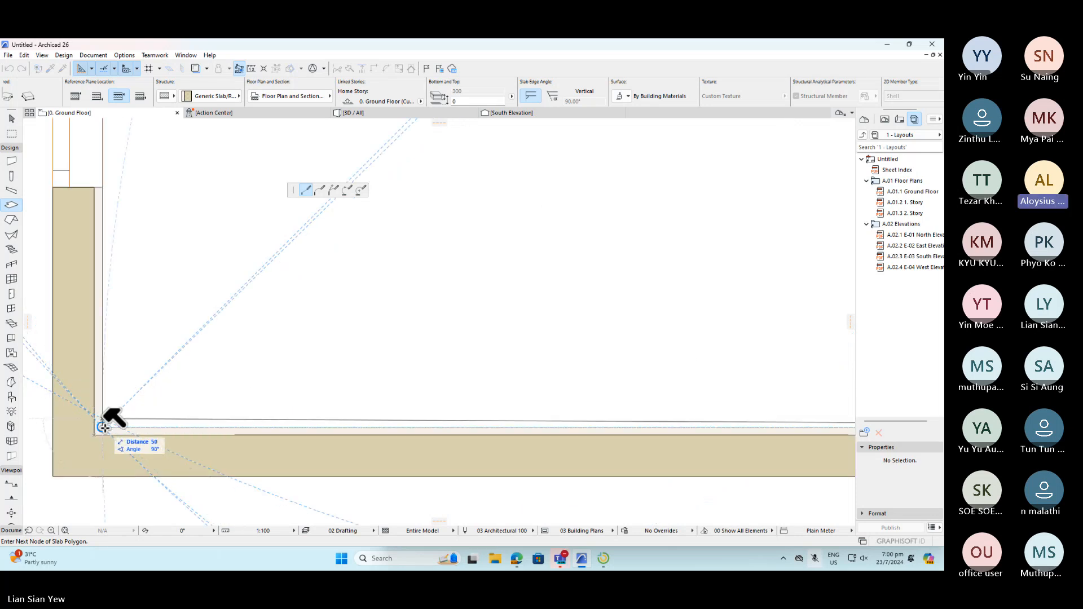
pyautogui.click(104, 427)
# - Select the new slab and move its misplaced southwest node down to the inner wall corner
pyautogui.click(12, 118)
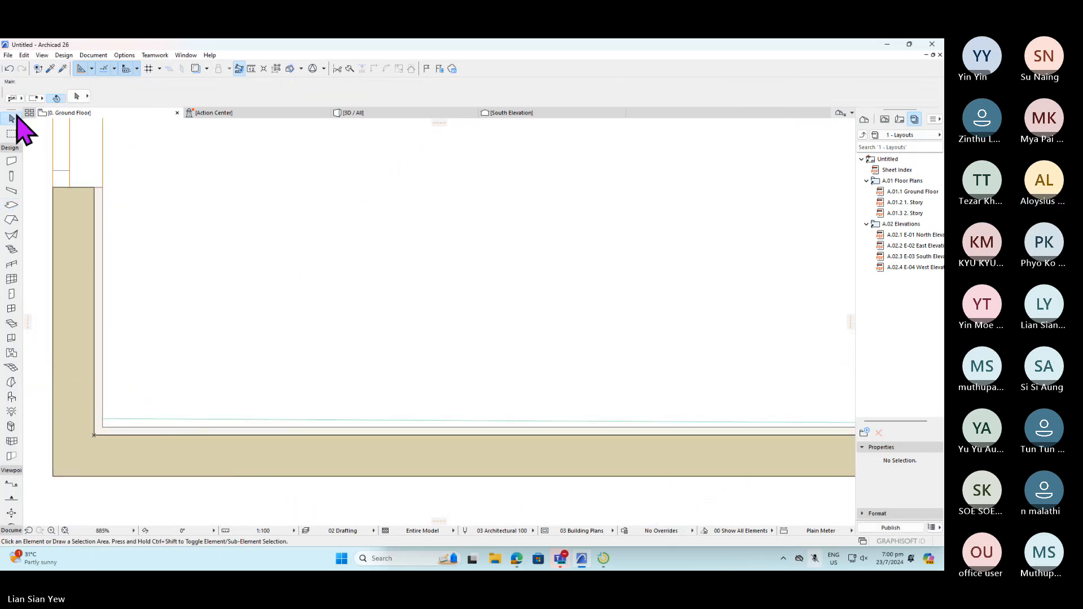
pyautogui.click(148, 420)
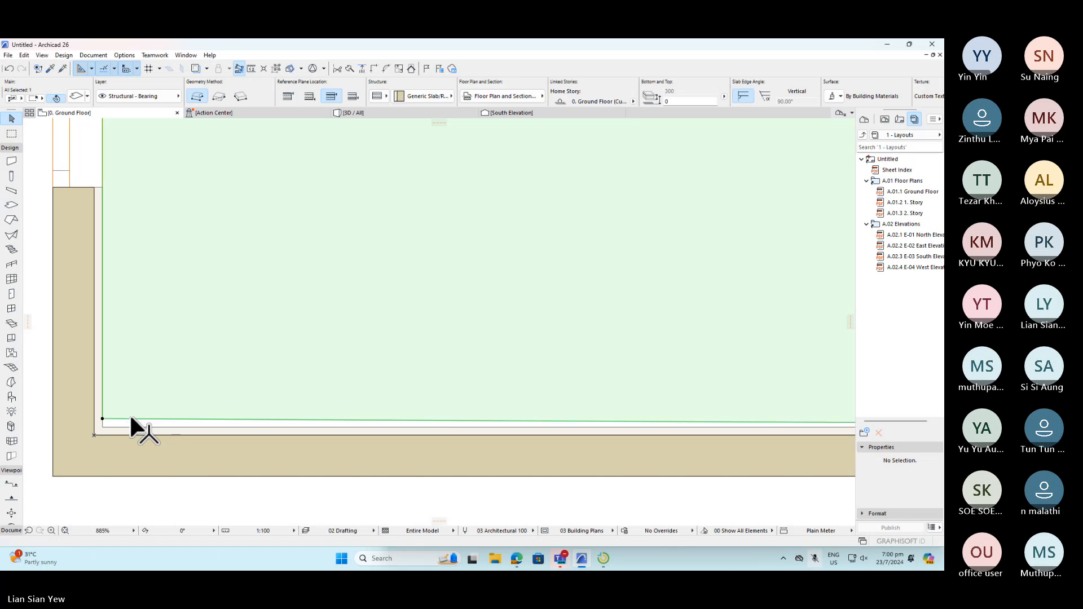
pyautogui.click(102, 419)
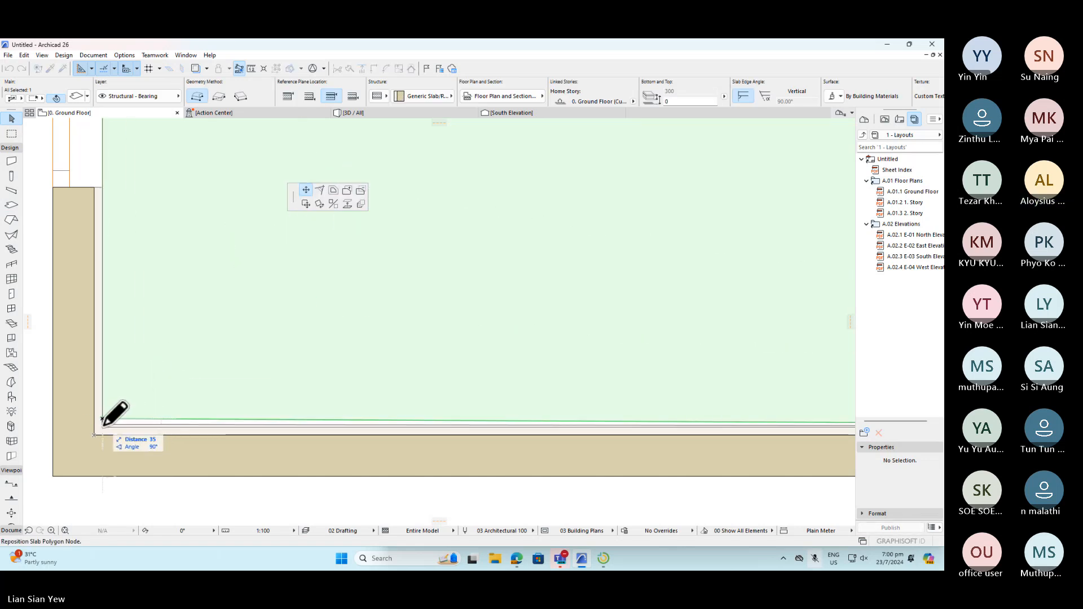
pyautogui.click(102, 422)
# - Move the slab's node at the re-entrant corner near the door onto the inner wall corner
pyautogui.scroll(-2, 209, 429)
pyautogui.scroll(-3, 294, 371)
pyautogui.scroll(6, 349, 267)
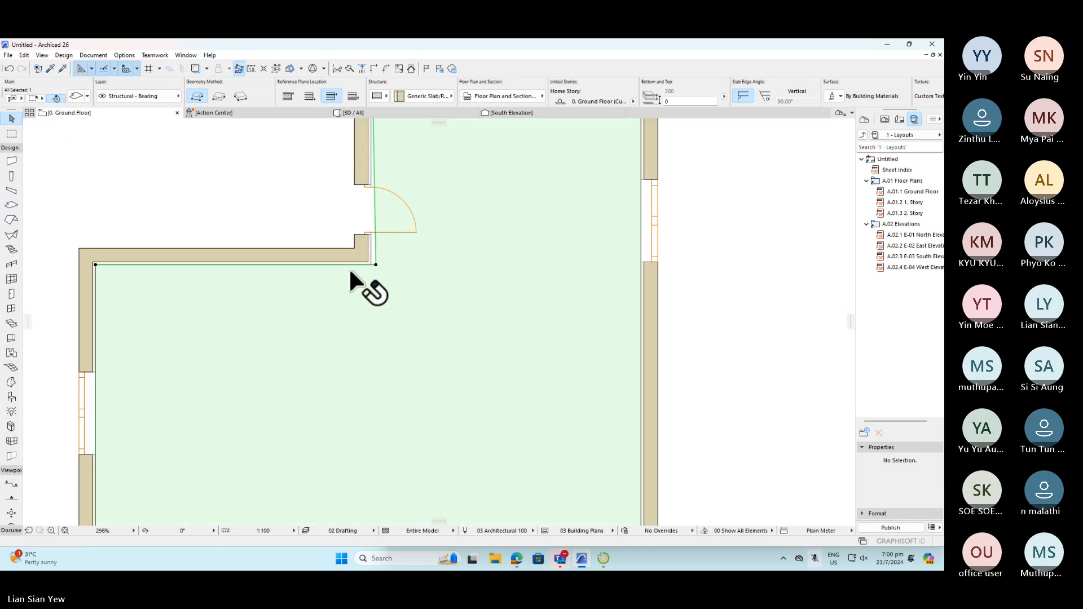
pyautogui.click(420, 256)
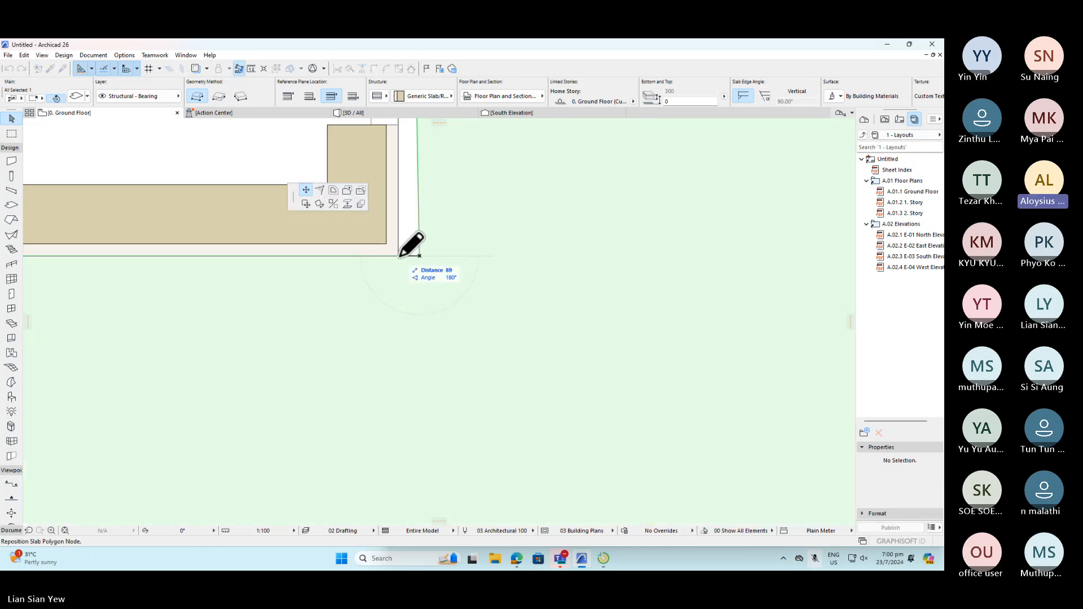
pyautogui.click(400, 254)
pyautogui.scroll(-5, 351, 270)
pyautogui.scroll(-4, 351, 270)
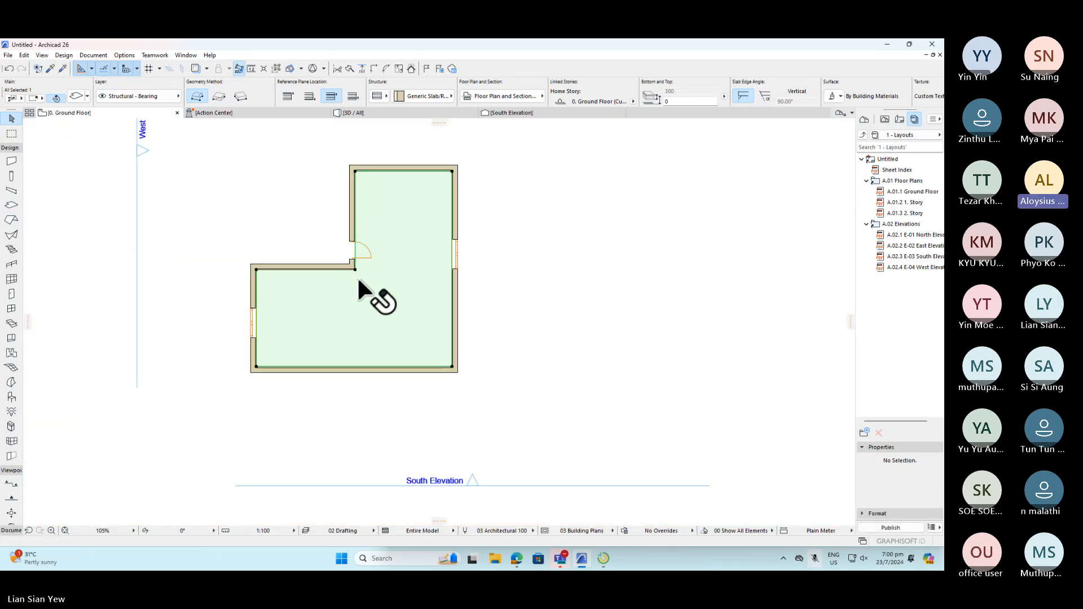
# - Deselect the slab and examine the two-story unit in 3D to check which floors have a slab
pyautogui.scroll(4, 437, 365)
pyautogui.scroll(-3, 428, 363)
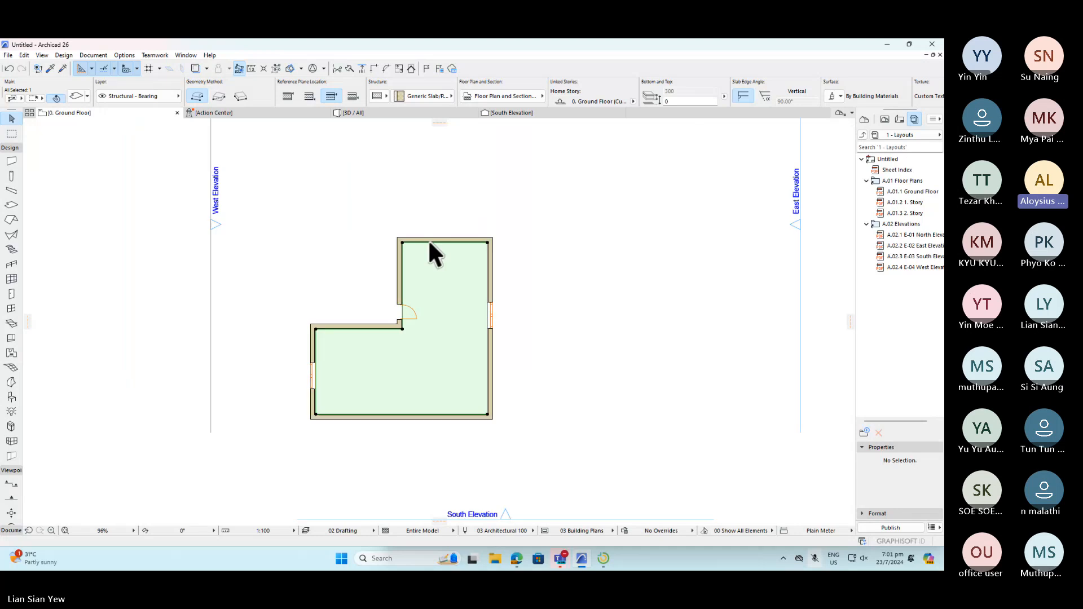
pyautogui.scroll(2, 431, 238)
pyautogui.scroll(-1, 345, 191)
pyautogui.press('Delete')
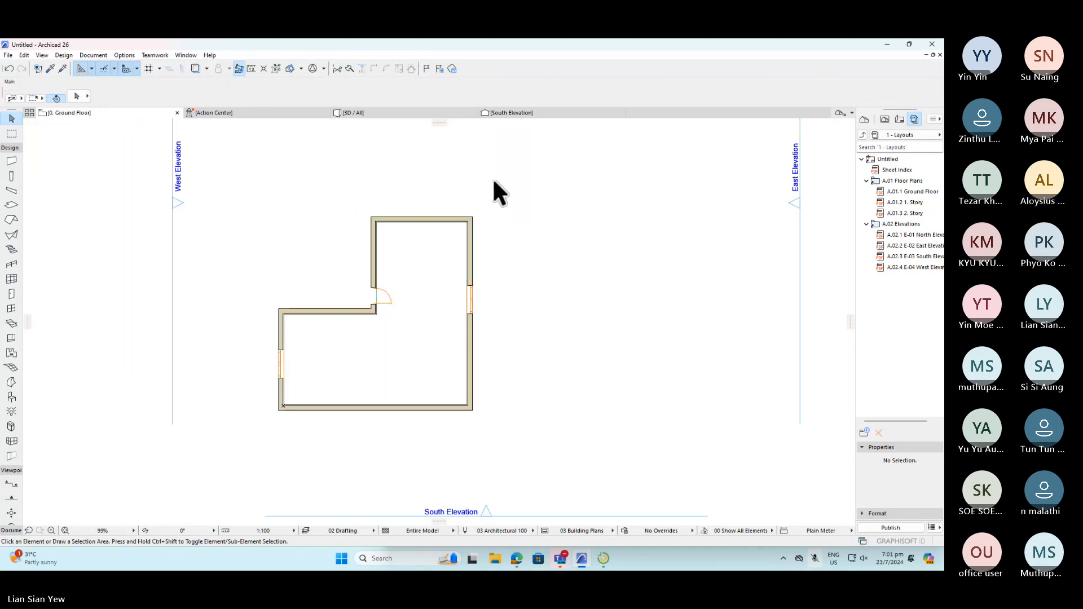
pyautogui.click(389, 113)
pyautogui.scroll(3, 577, 231)
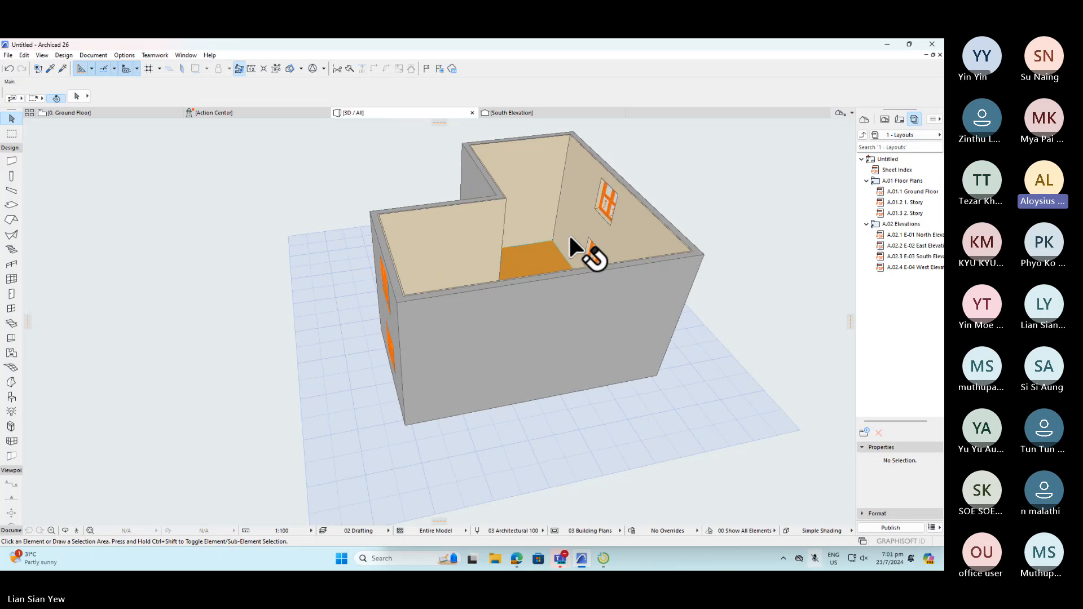
pyautogui.moveTo(569, 241); pyautogui.dragTo(548, 261, button='middle')
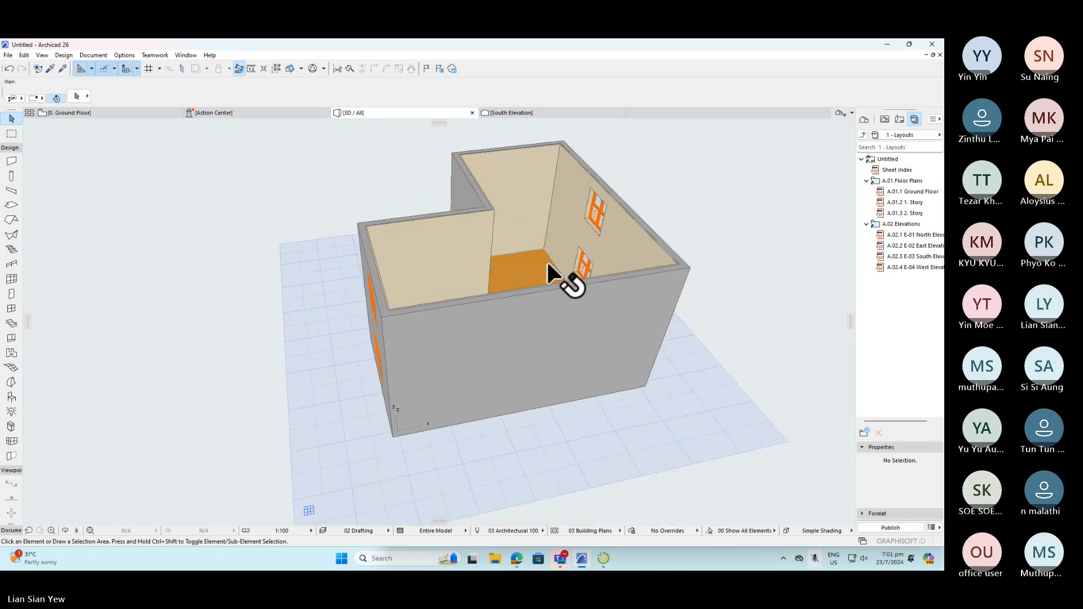
pyautogui.click(755, 280)
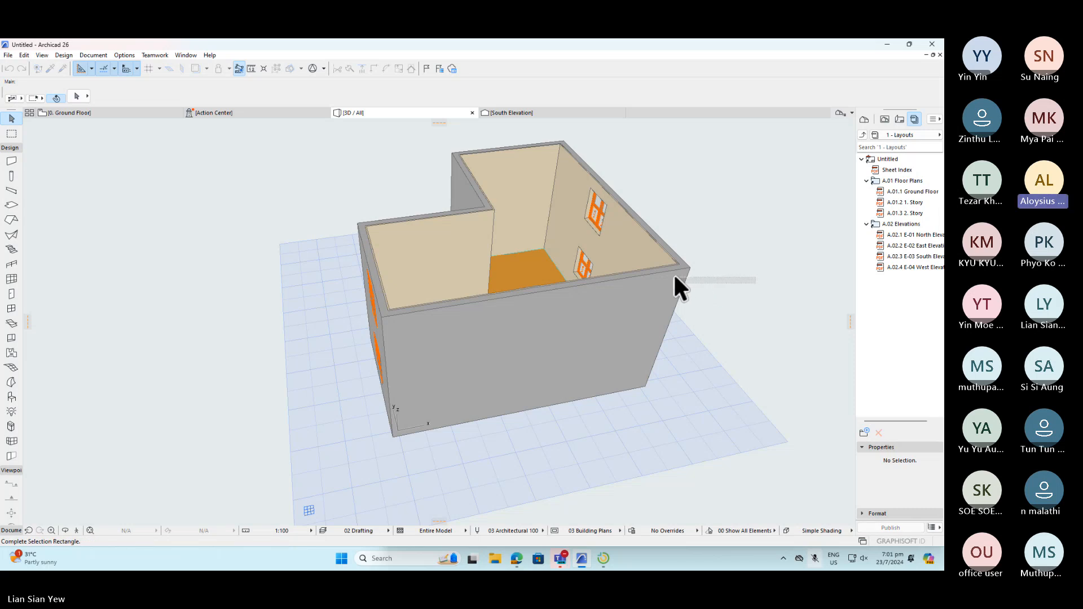
pyautogui.click(807, 326)
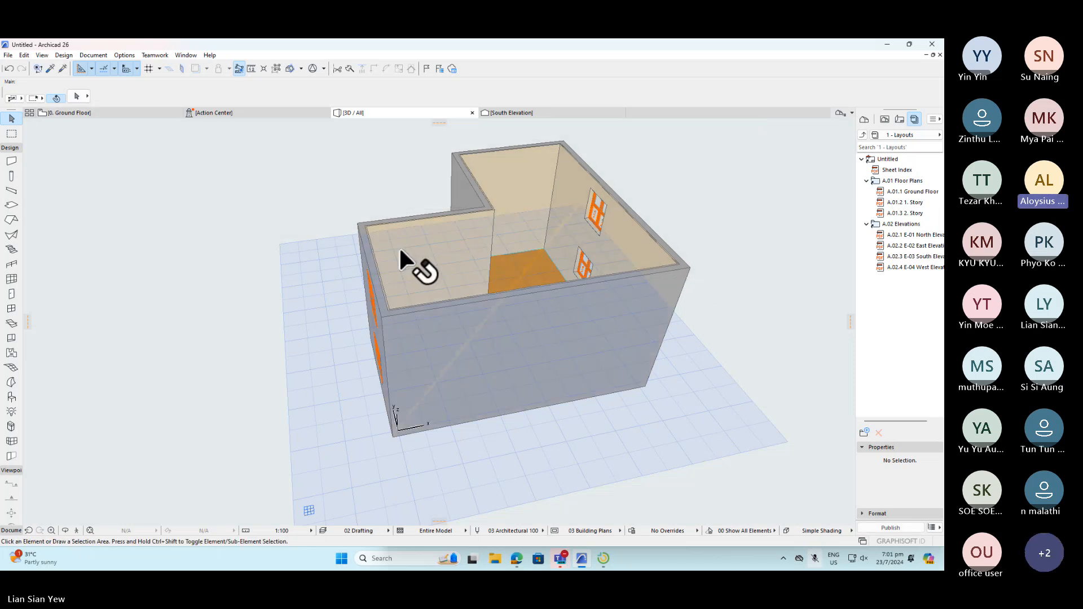
# - Open the 1. Story plan and check whether the pasted unit contains the ground-floor slab
pyautogui.click(112, 113)
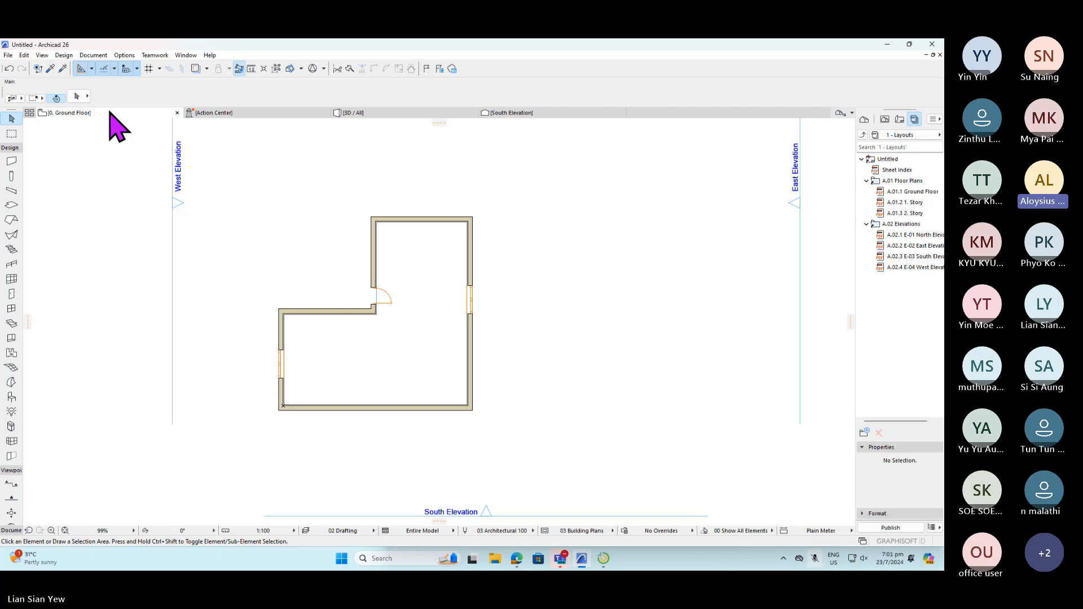
pyautogui.rightClick(111, 116)
pyautogui.click(167, 199)
pyautogui.scroll(3, 441, 322)
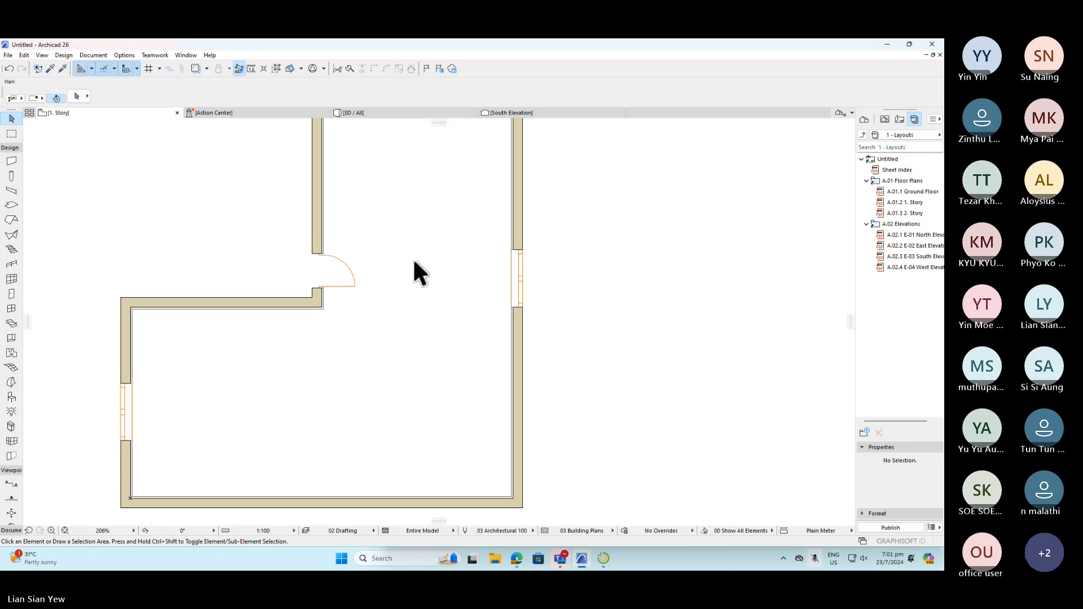
pyautogui.scroll(-3, 418, 270)
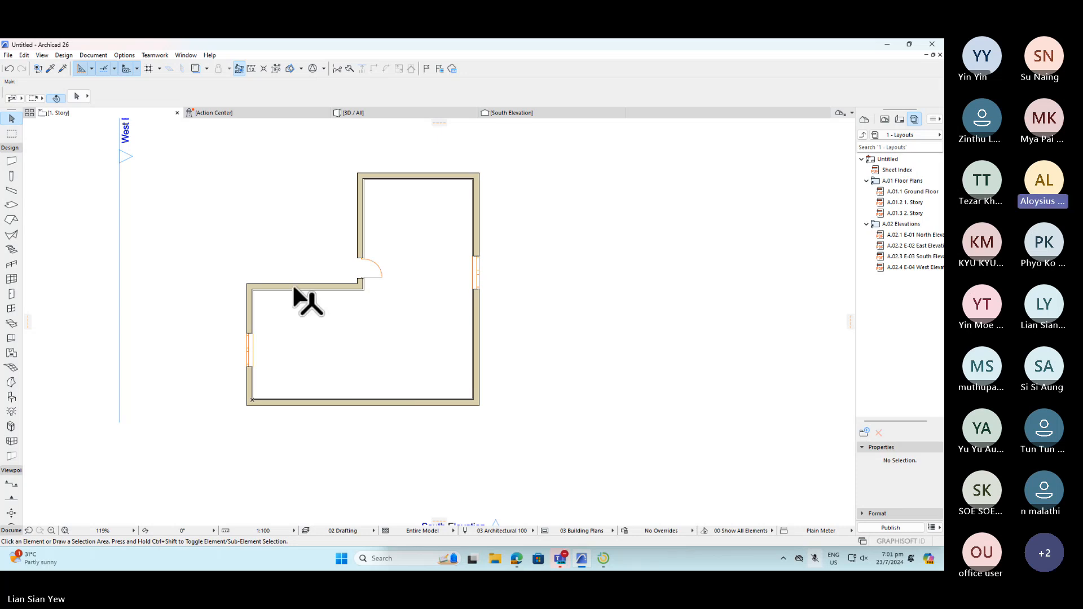
# - Draw a rectangular slab on the 1. Story from the re-entrant inner corner near the door to the southwest inner wall corner
pyautogui.moveTo(293, 286)
pyautogui.click(11, 206)
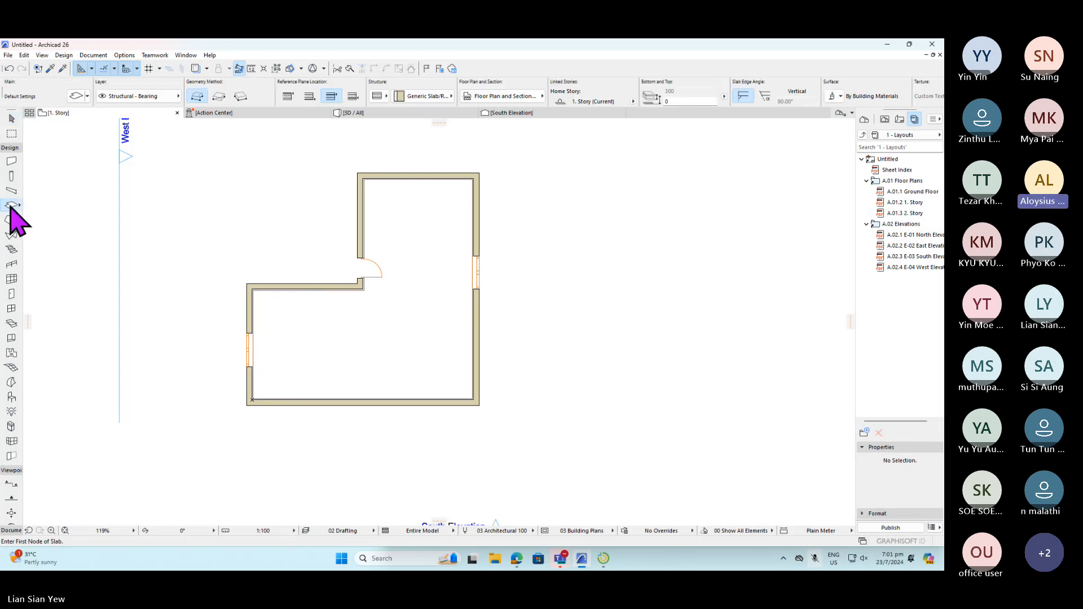
pyautogui.click(221, 99)
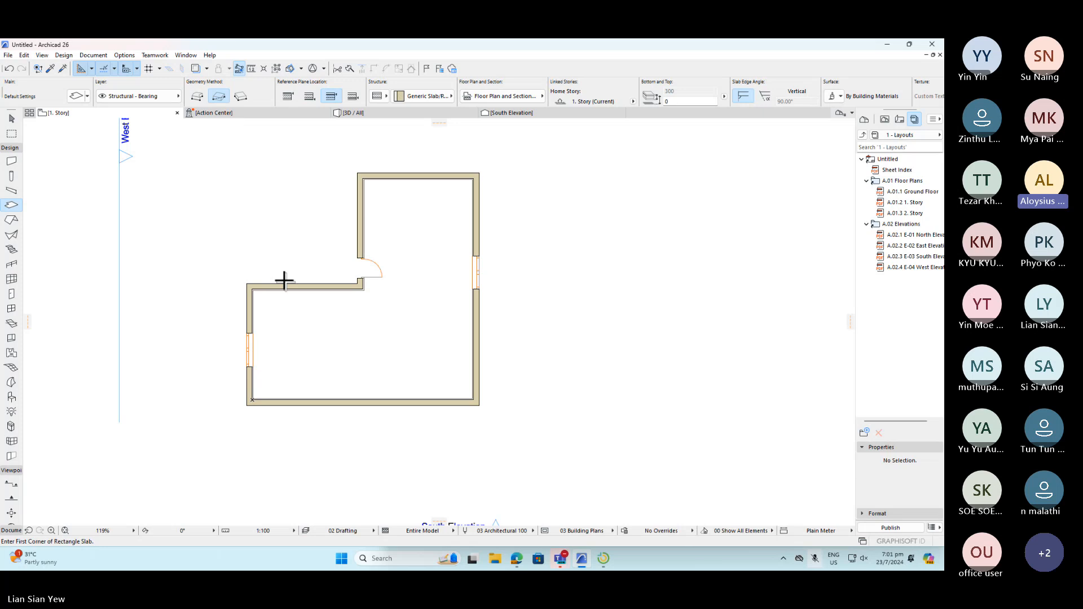
pyautogui.scroll(2, 265, 298)
pyautogui.scroll(5, 266, 297)
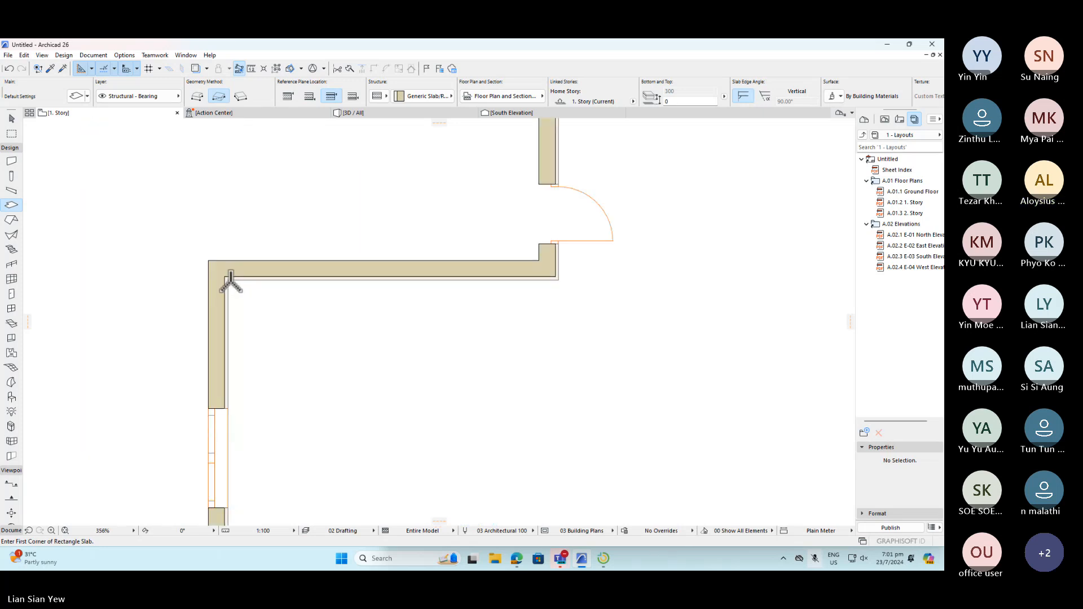
pyautogui.click(558, 279)
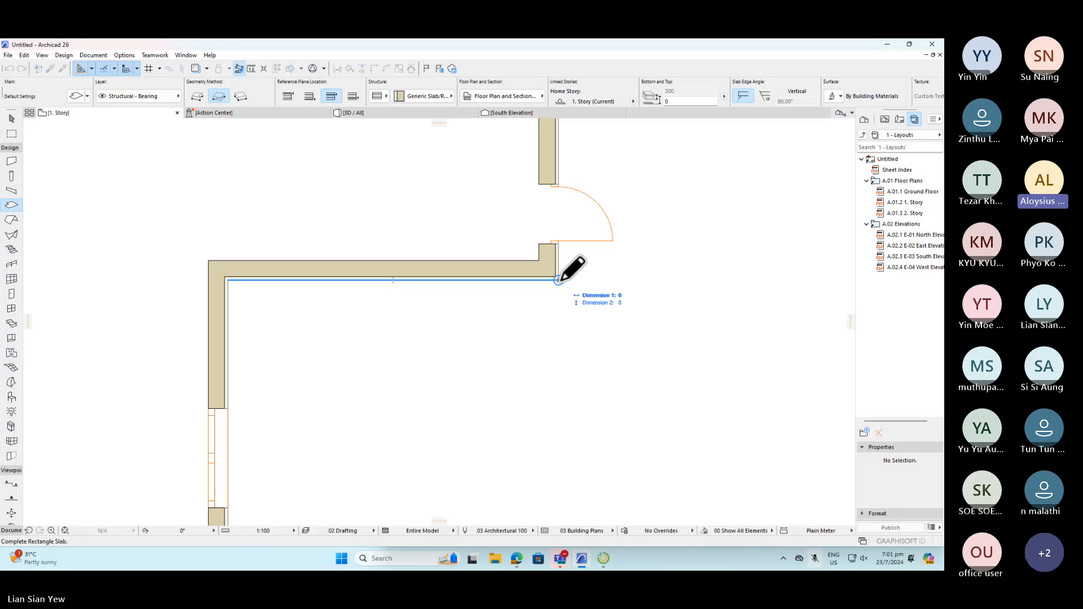
pyautogui.scroll(-6, 567, 263)
pyautogui.scroll(5, 484, 370)
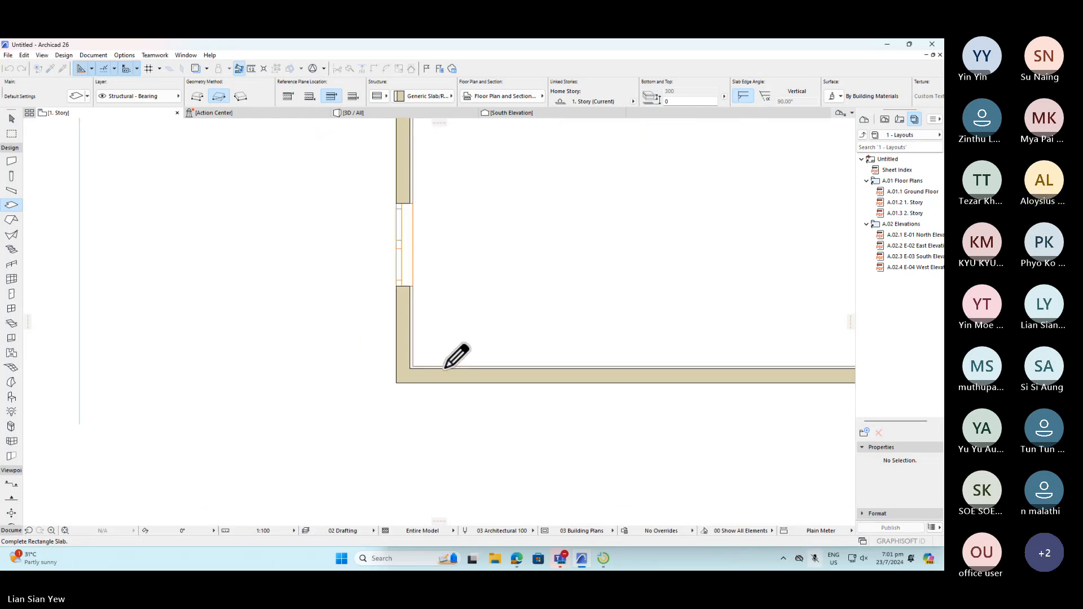
pyautogui.click(414, 366)
pyautogui.scroll(-4, 370, 361)
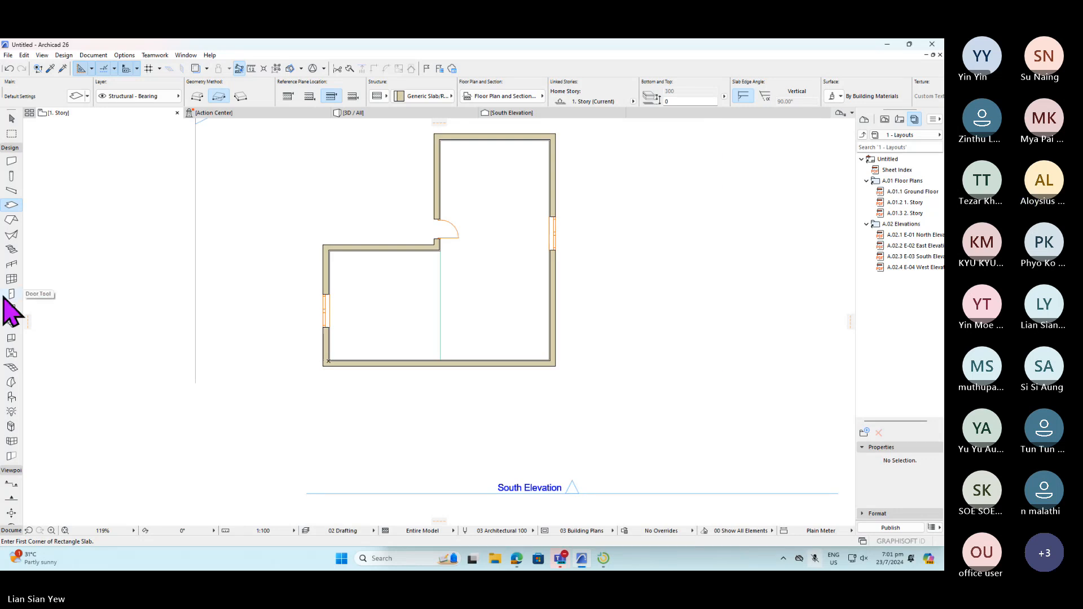
pyautogui.click(11, 249)
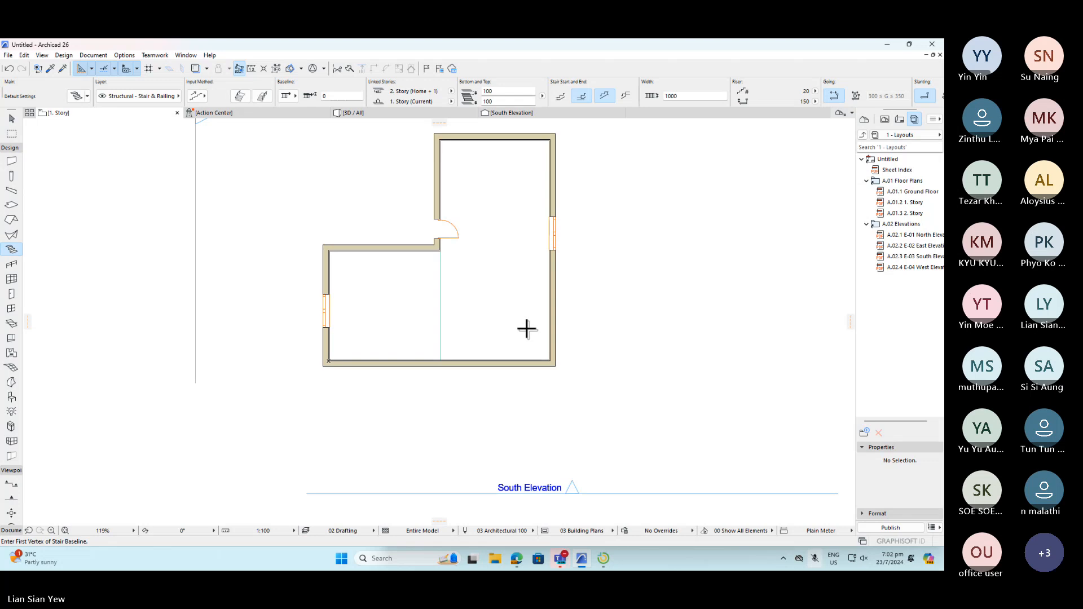
pyautogui.scroll(3, 485, 300)
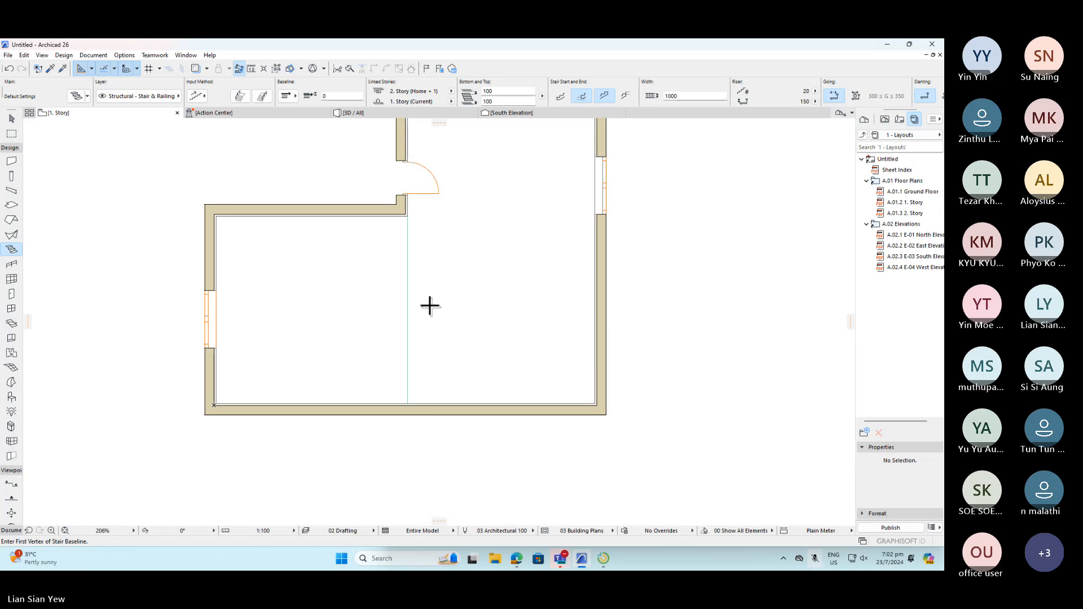
pyautogui.click(511, 294)
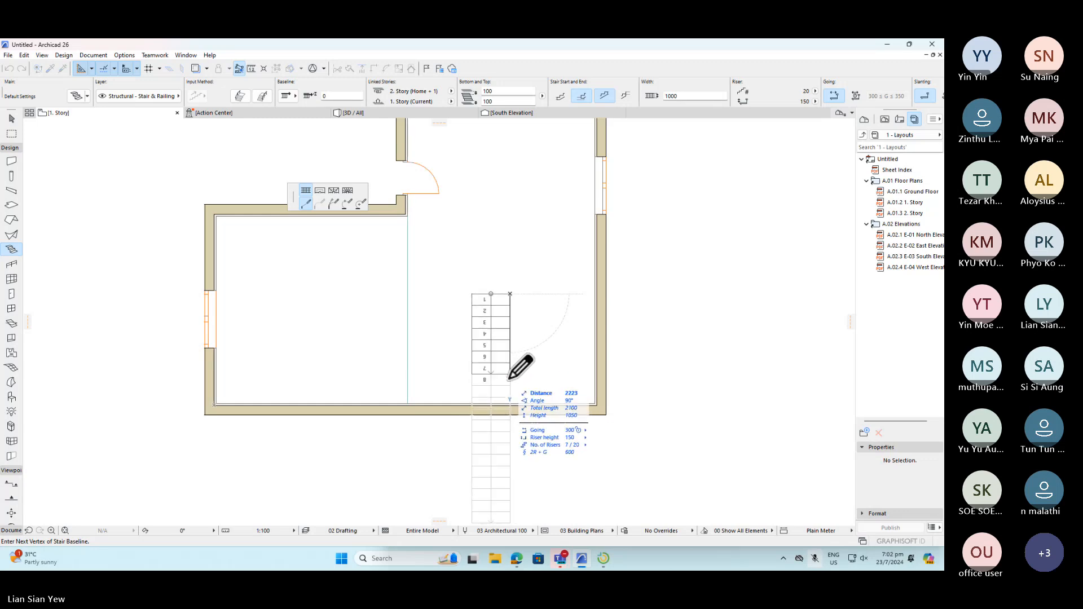
pyautogui.click(511, 365)
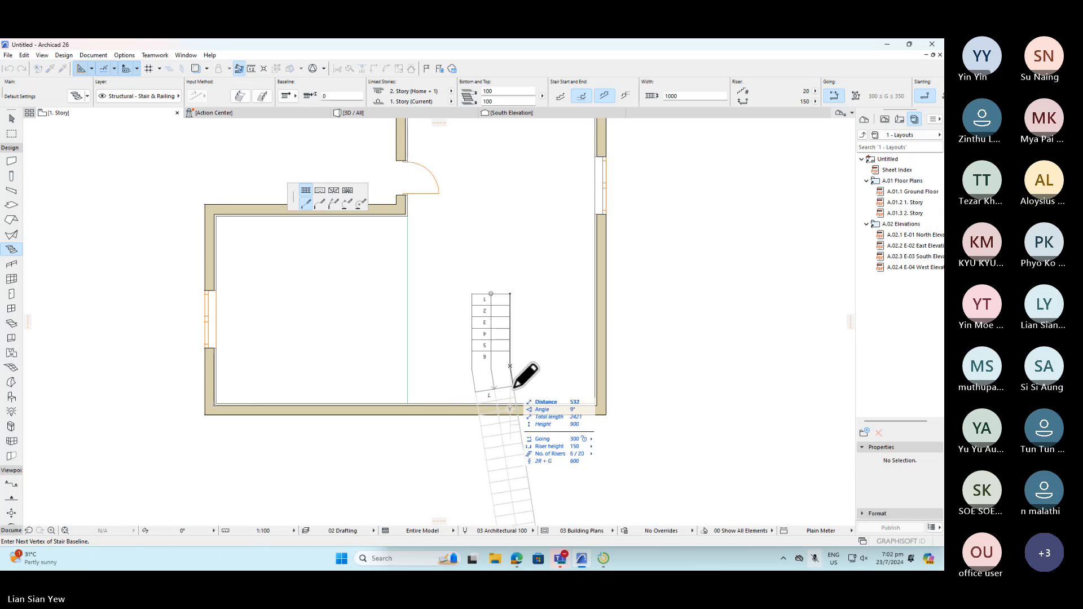
pyautogui.press('Escape')
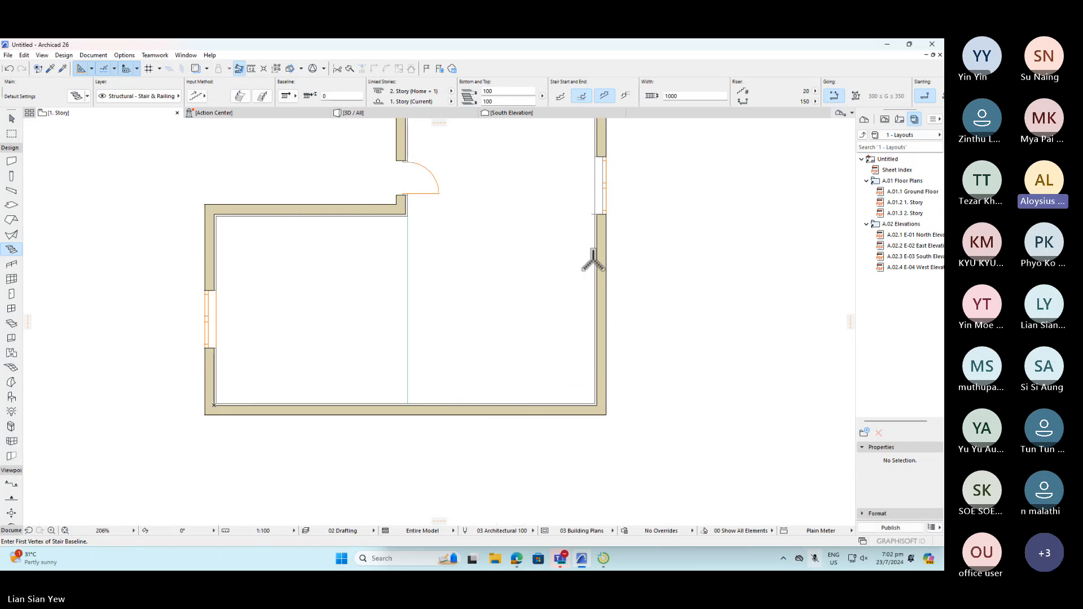
# - Draw an L-shaped, 20-riser stair down the east wall and along the south wall to the slab edge, and view it in 3D
pyautogui.click(595, 260)
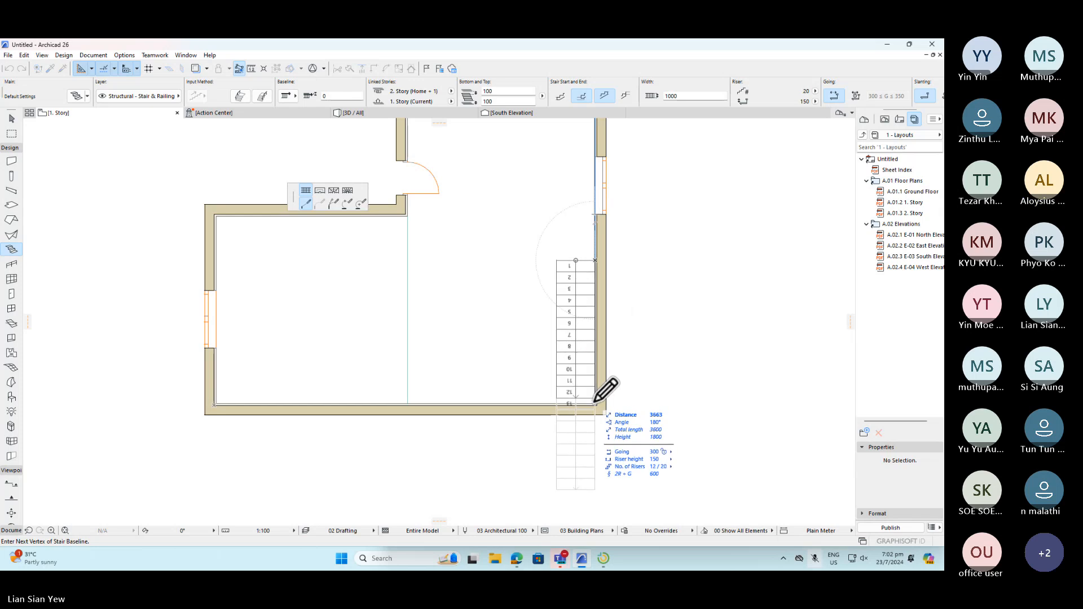
pyautogui.click(595, 403)
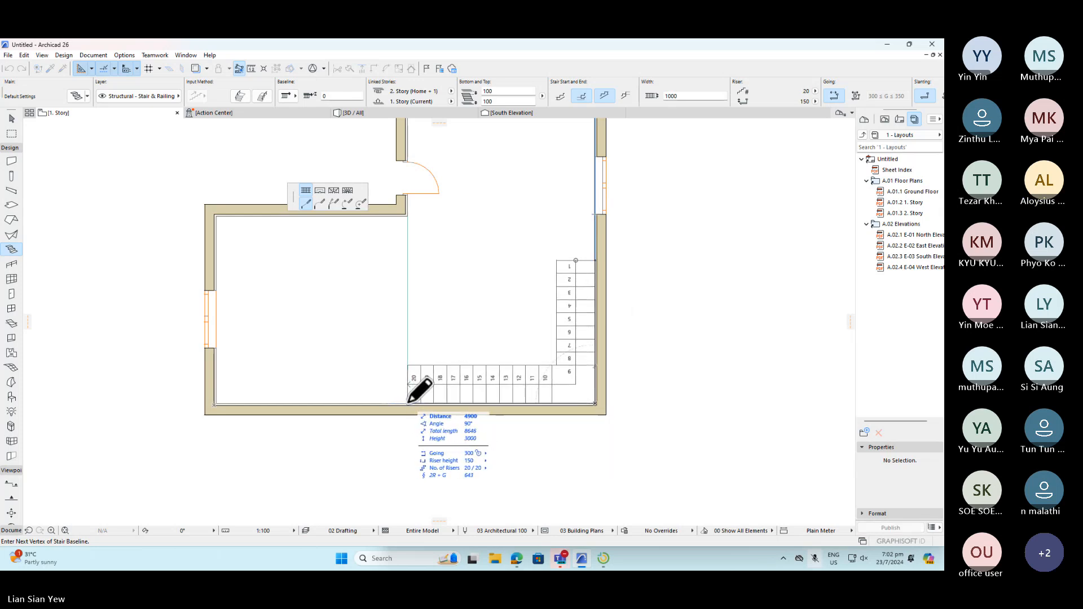
pyautogui.doubleClick(409, 403)
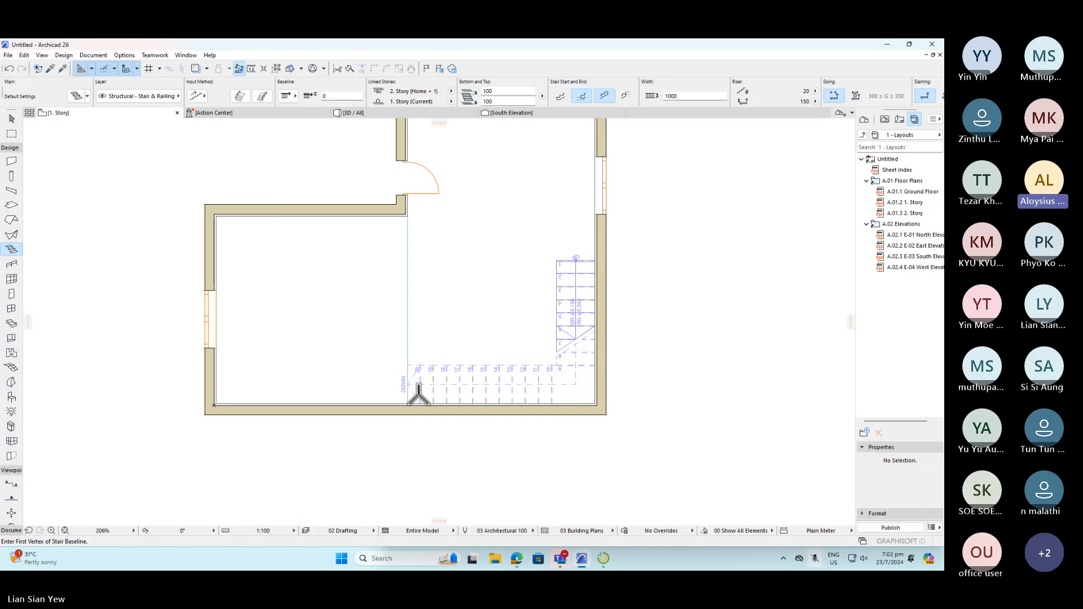
pyautogui.click(12, 118)
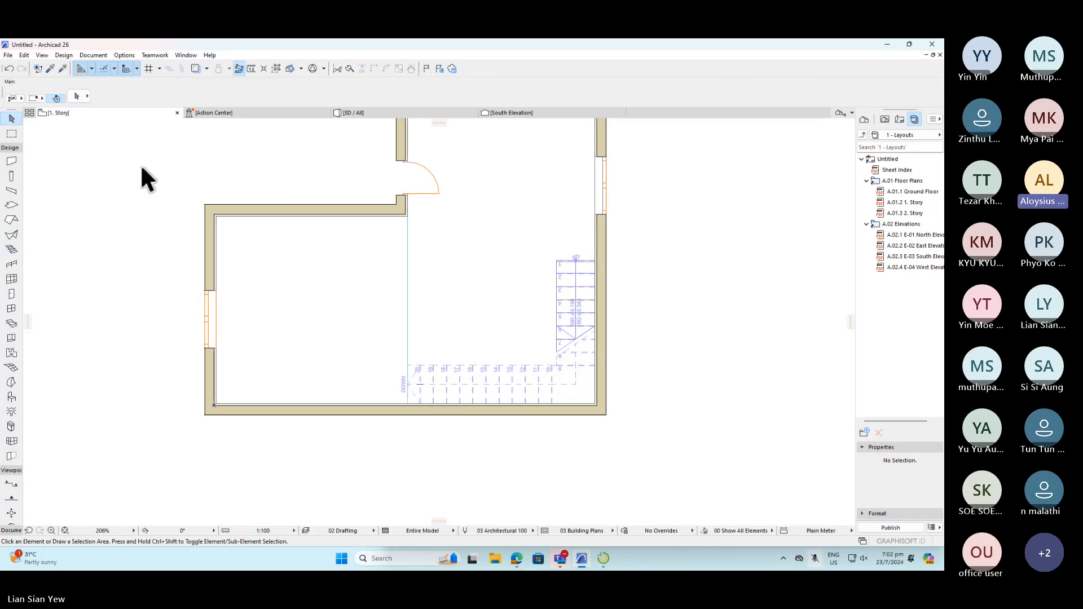
pyautogui.click(362, 114)
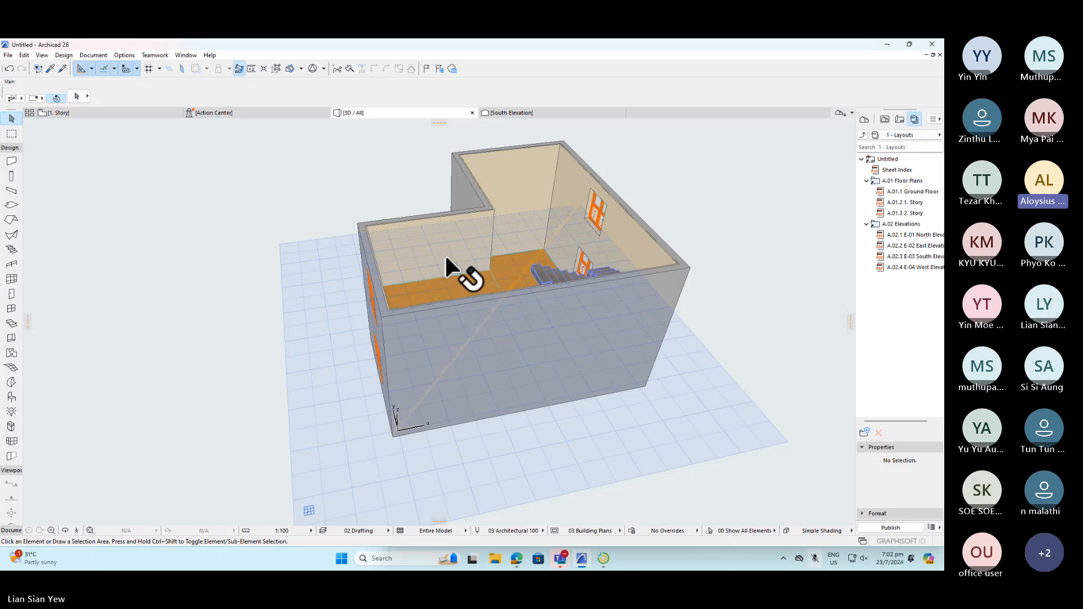
pyautogui.keyDown('shift'); pyautogui.moveTo(472, 281); pyautogui.dragTo(166, 138, button='middle'); pyautogui.keyUp('shift')
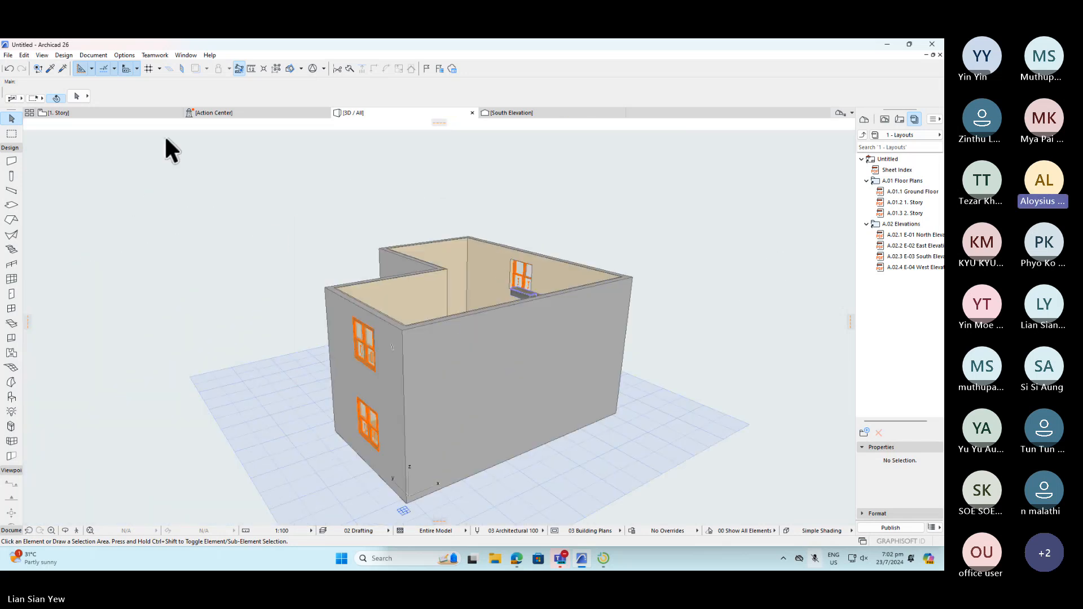
# - Cut the new stair out of the 1. Story plan
pyautogui.click(79, 116)
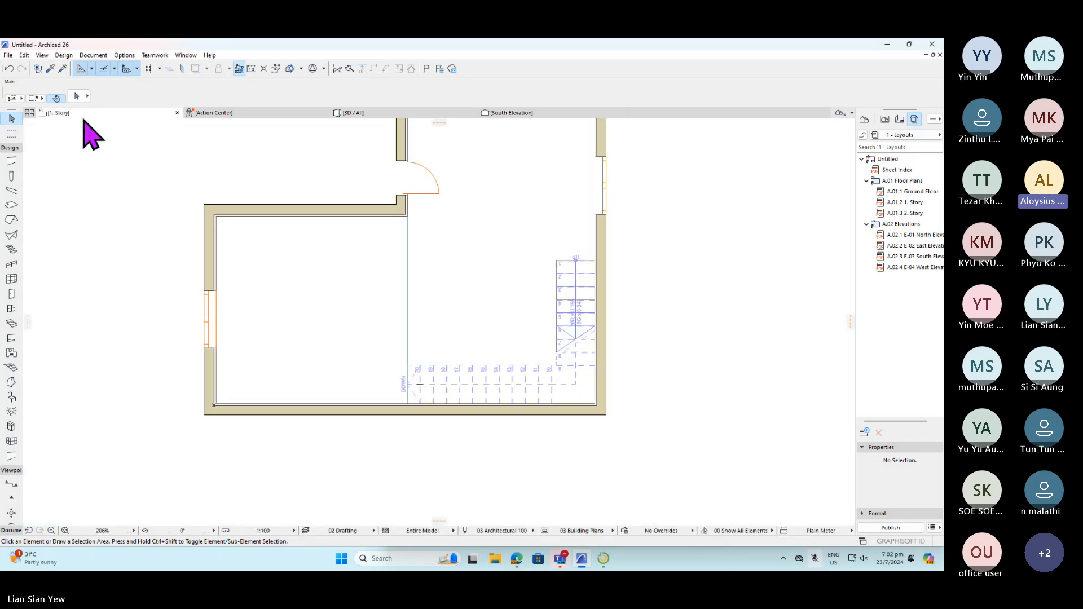
pyautogui.click(571, 331)
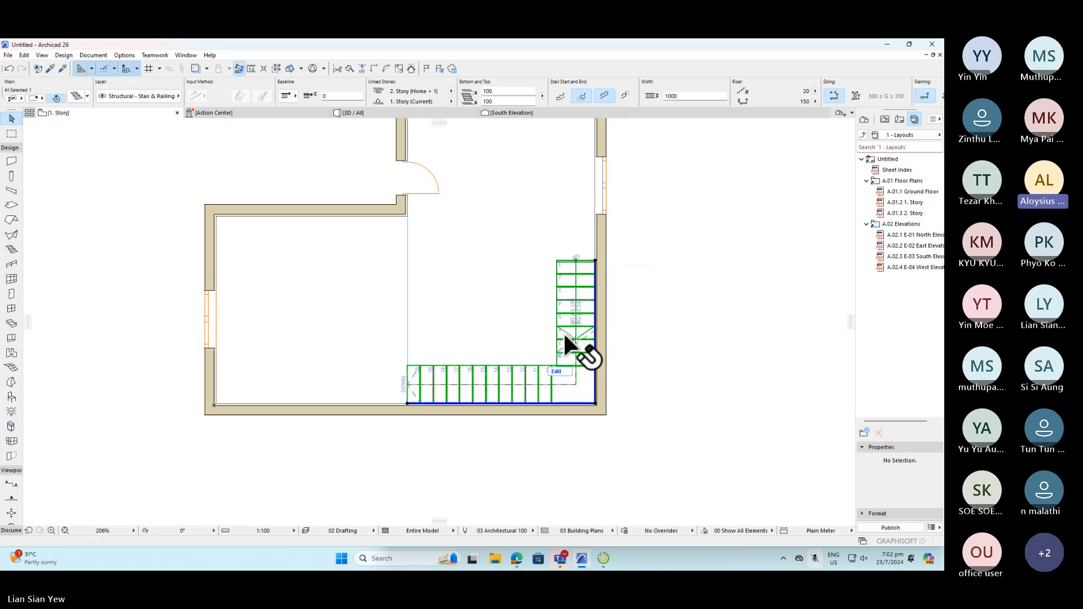
pyautogui.press('Delete')
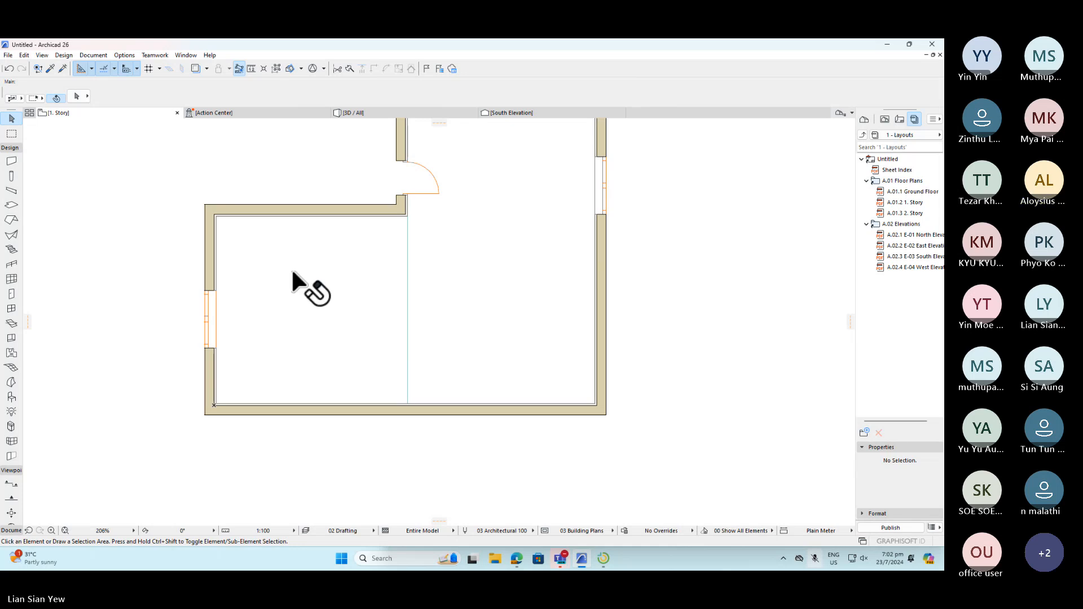
# - Open the Ground Floor plan and paste the stair at its original location in the southeast corner
pyautogui.rightClick(94, 113)
pyautogui.click(143, 212)
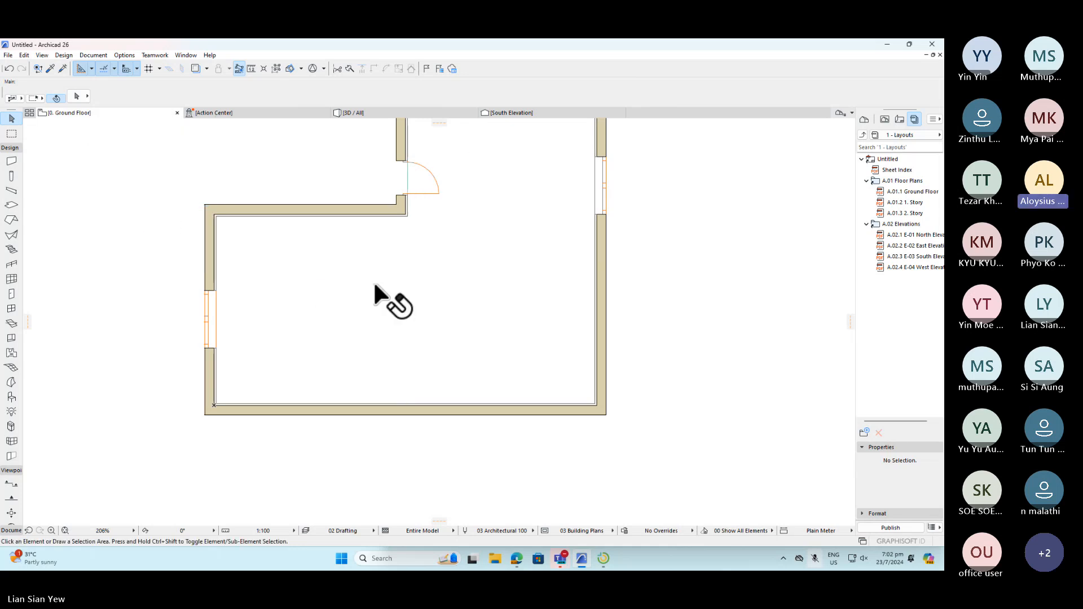
pyautogui.rightClick(471, 310)
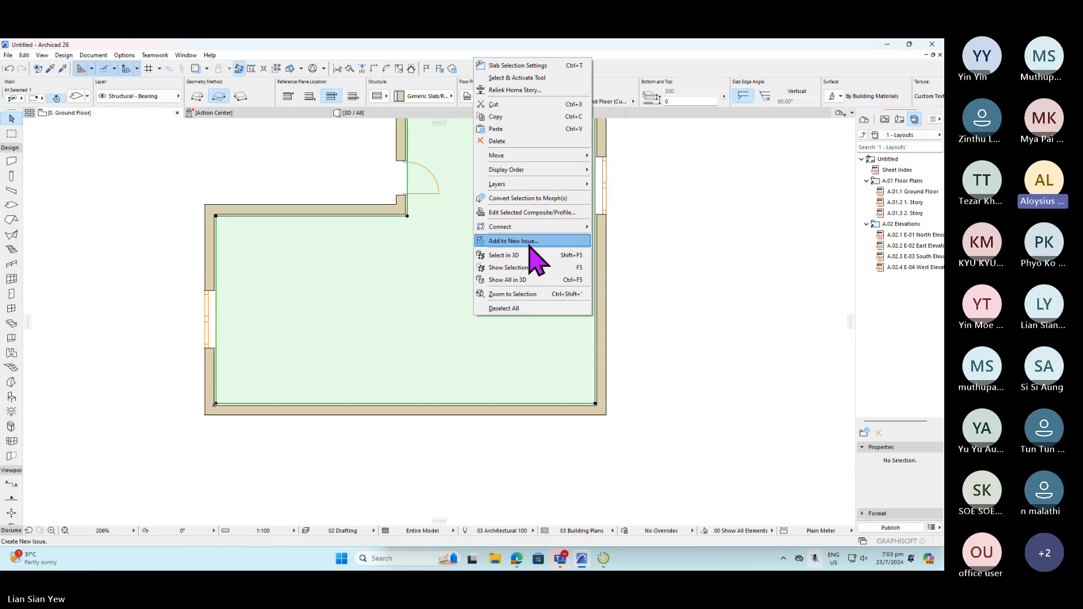
pyautogui.click(666, 268)
pyautogui.rightClick(640, 263)
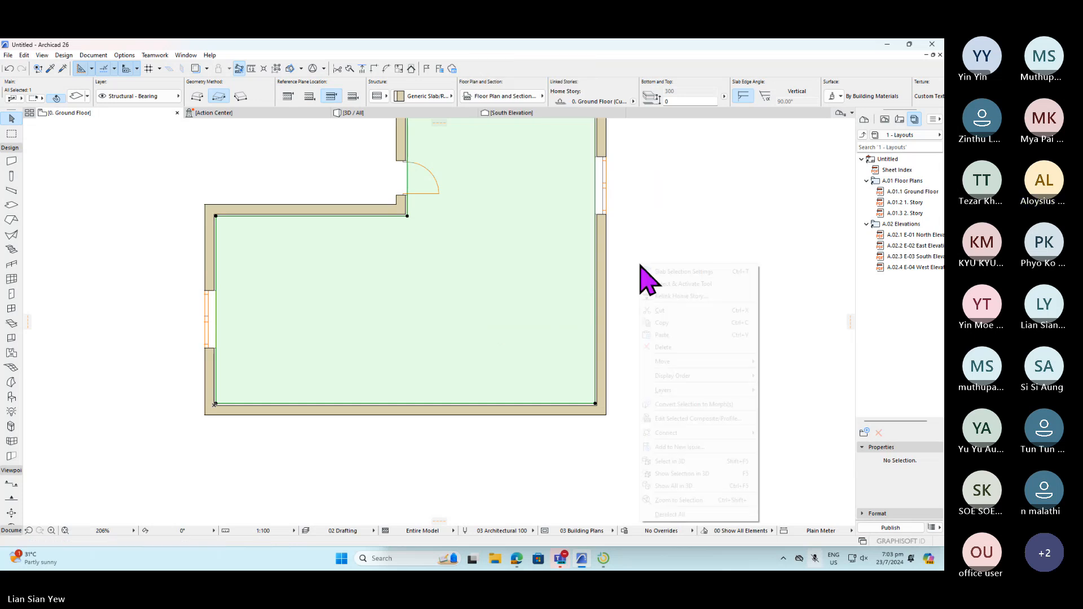
pyautogui.click(689, 335)
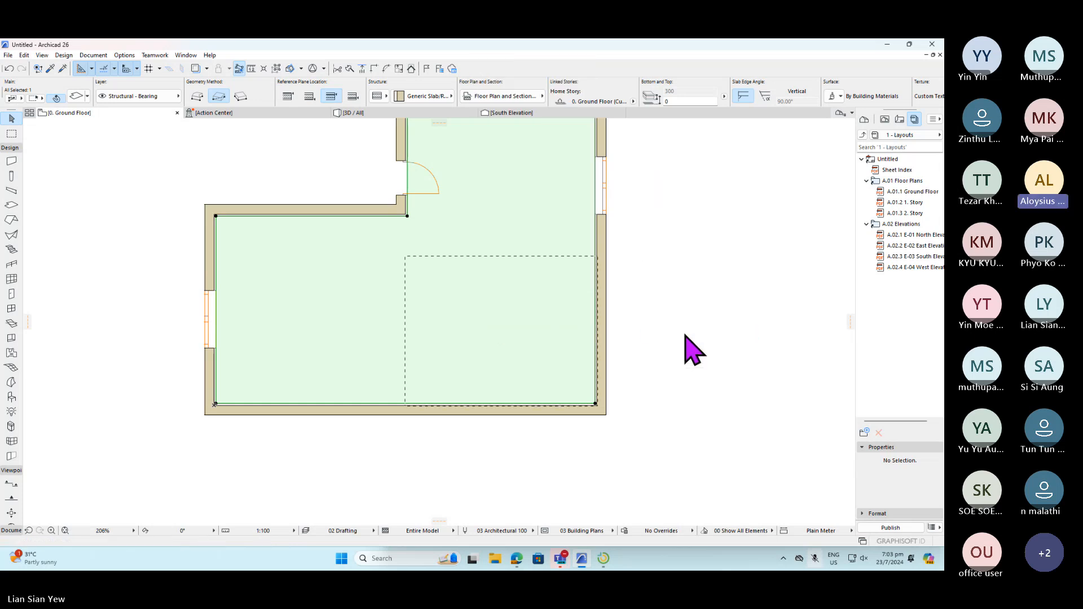
pyautogui.click(681, 333)
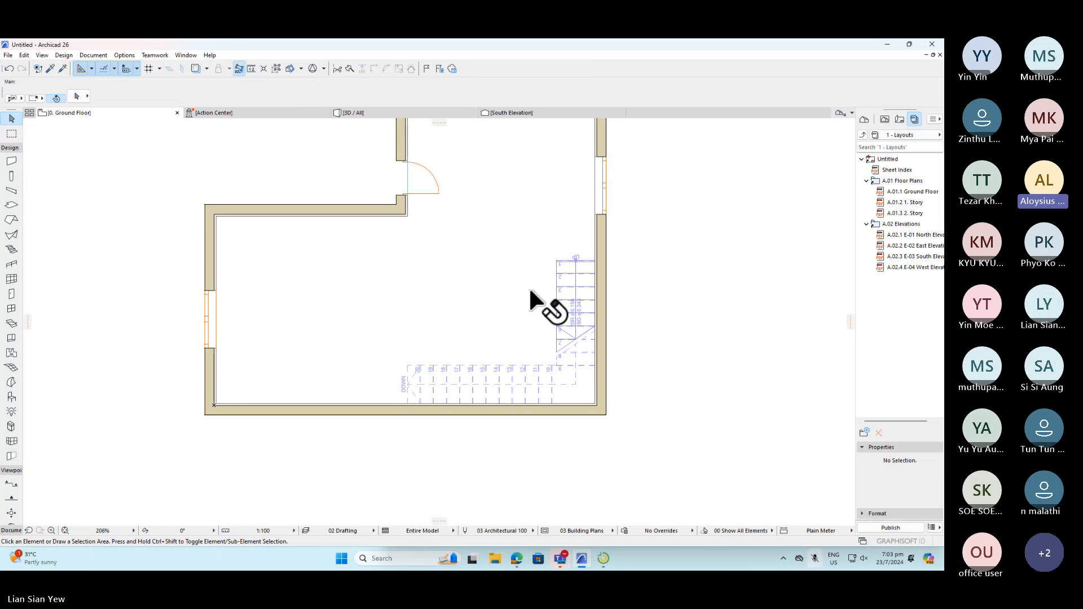
# - Examine the unit in 3D from several sides to check how the stair connects the ground floor to the upper slab
pyautogui.click(384, 114)
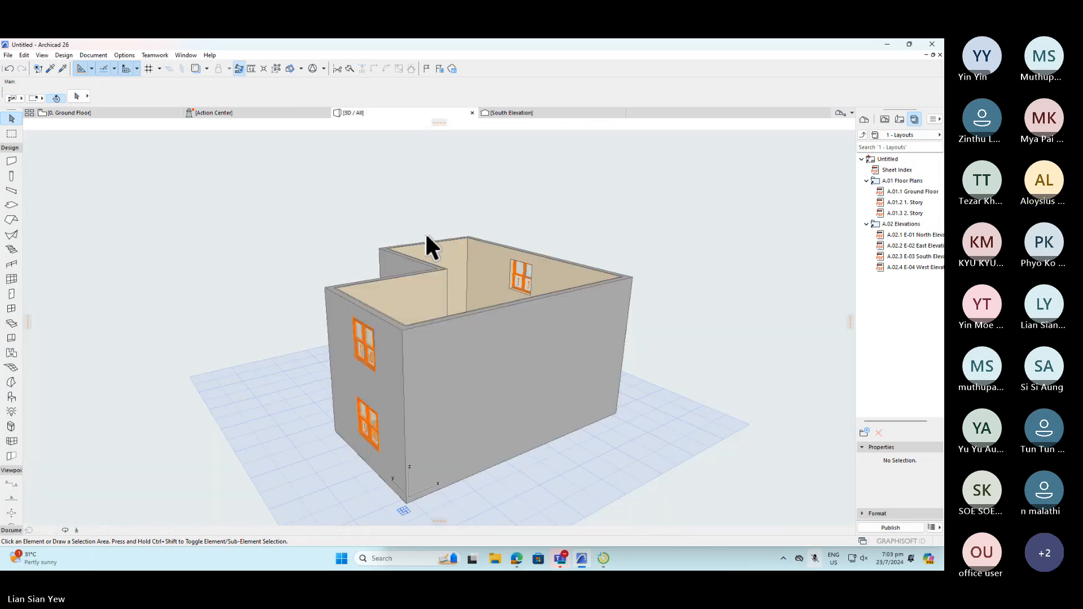
pyautogui.keyDown('shift'); pyautogui.moveTo(419, 306); pyautogui.dragTo(702, 384, button='middle'); pyautogui.keyUp('shift')
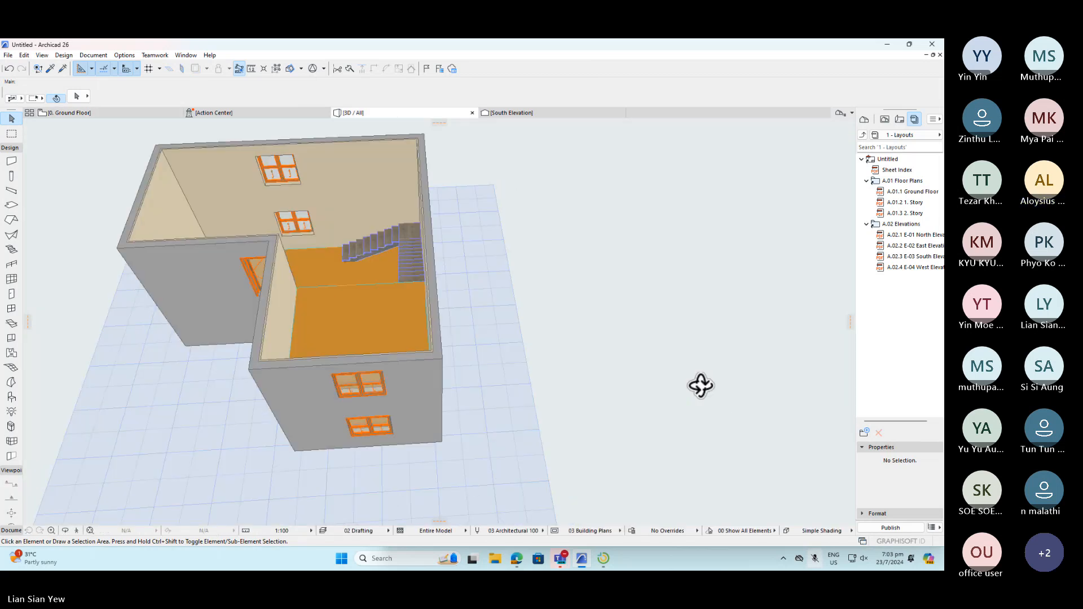
pyautogui.keyDown('shift'); pyautogui.moveTo(294, 313); pyautogui.dragTo(612, 319, button='middle'); pyautogui.keyUp('shift')
pyautogui.keyDown('shift'); pyautogui.moveTo(209, 341); pyautogui.dragTo(440, 292, button='middle'); pyautogui.keyUp('shift')
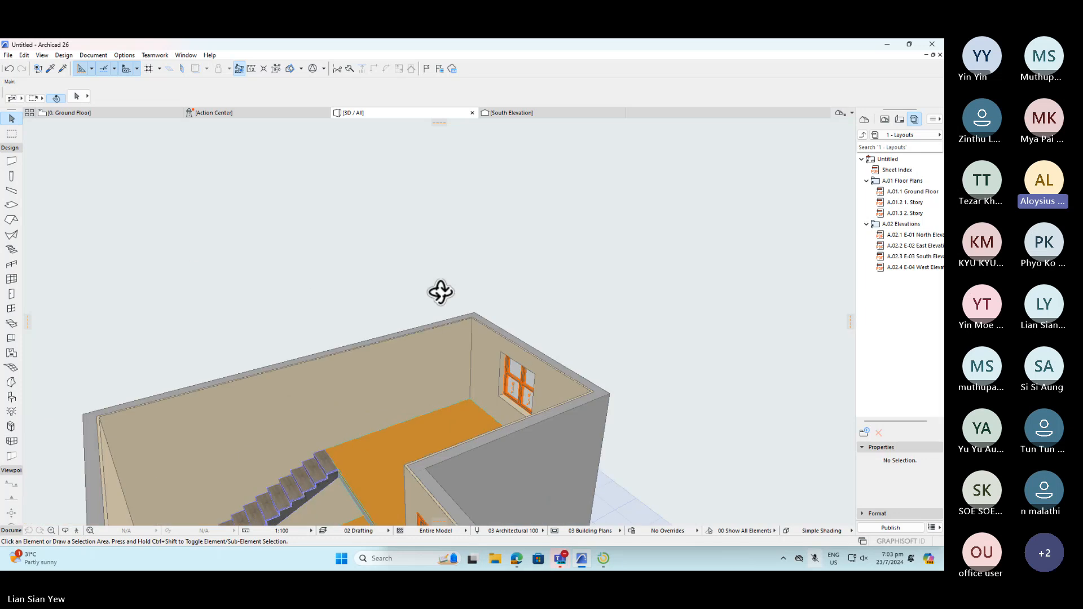
pyautogui.scroll(-5, 399, 295)
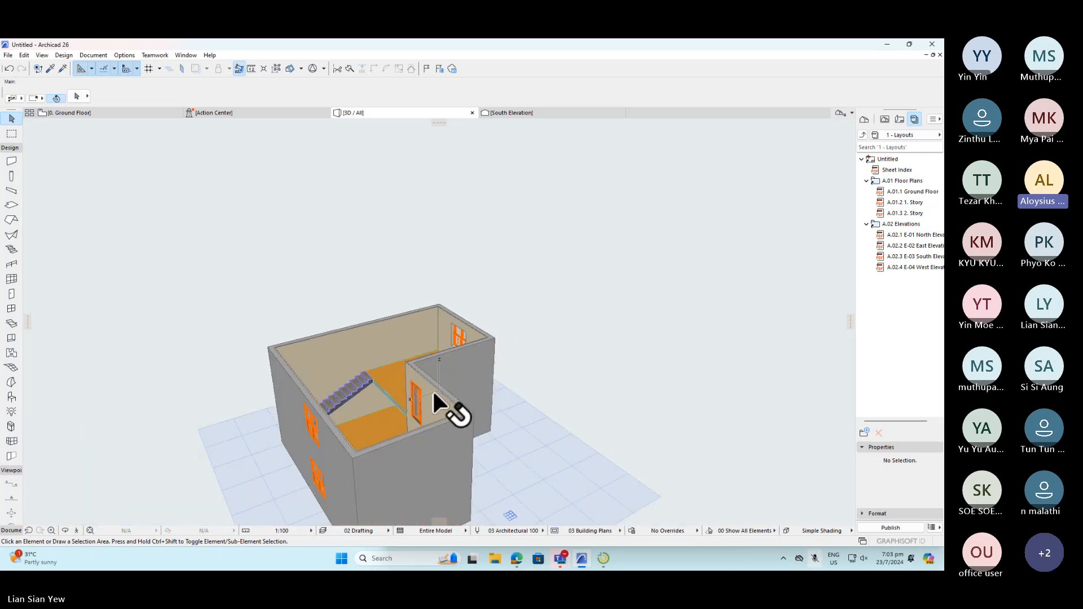
pyautogui.moveTo(447, 412)
pyautogui.keyDown('shift'); pyautogui.mouseDown(button='middle')
pyautogui.moveTo(438, 412)
pyautogui.moveTo(629, 450)
pyautogui.moveTo(331, 401)
pyautogui.moveTo(290, 472)
pyautogui.moveTo(595, 433)
pyautogui.moveTo(311, 425)
pyautogui.moveTo(392, 440)
pyautogui.mouseUp(button='middle'); pyautogui.keyUp('shift')
pyautogui.scroll(5, 375, 448)
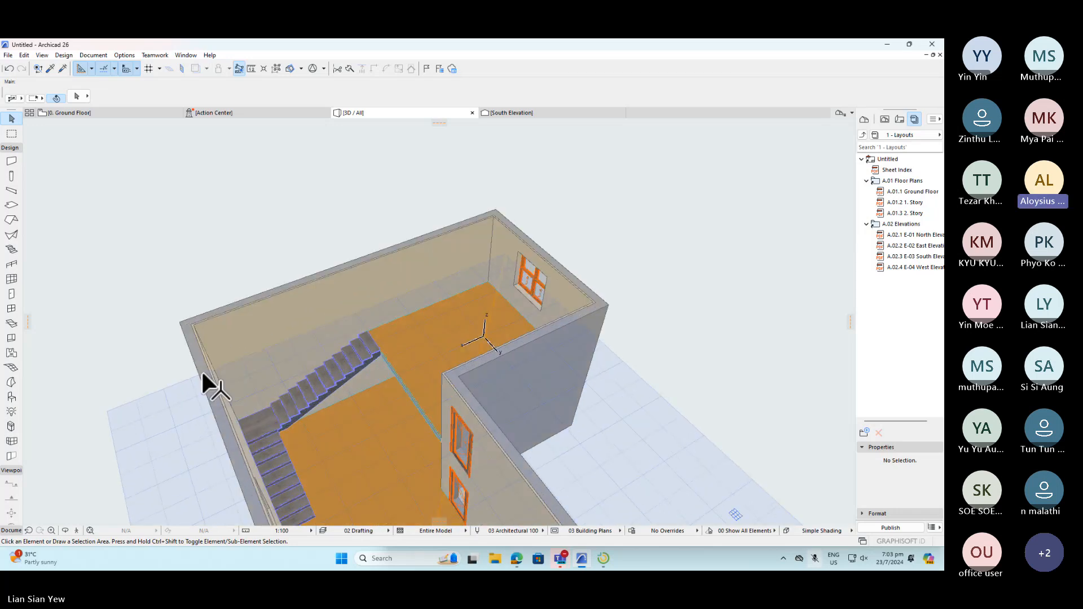
pyautogui.scroll(-3, 480, 295)
pyautogui.keyDown('shift'); pyautogui.moveTo(463, 395); pyautogui.dragTo(503, 358, button='middle'); pyautogui.keyUp('shift')
pyautogui.keyDown('shift'); pyautogui.moveTo(483, 318); pyautogui.dragTo(549, 299, button='middle'); pyautogui.keyUp('shift')
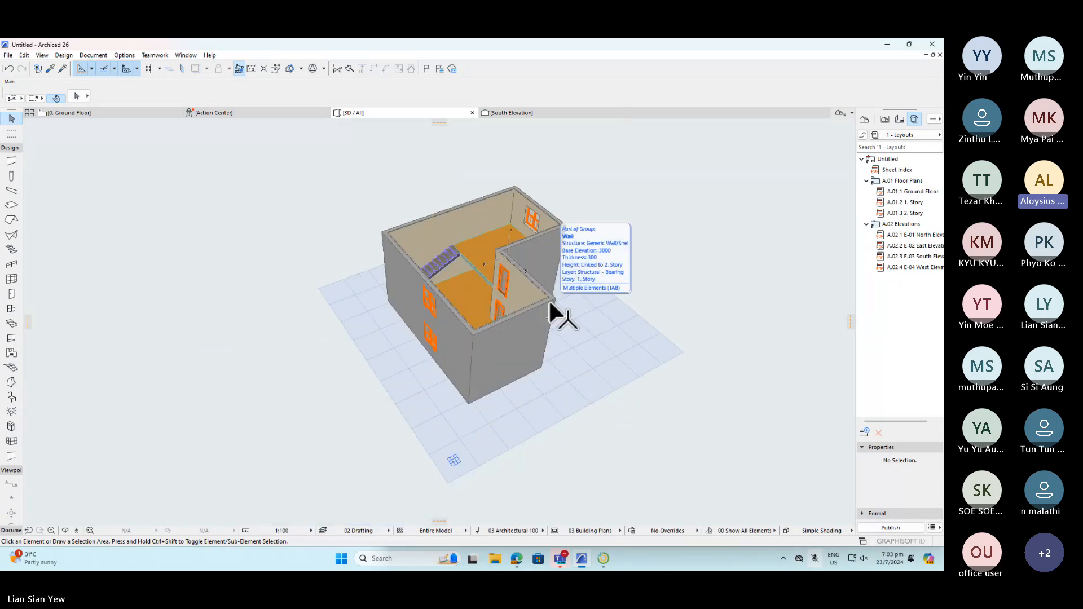
pyautogui.click(598, 355)
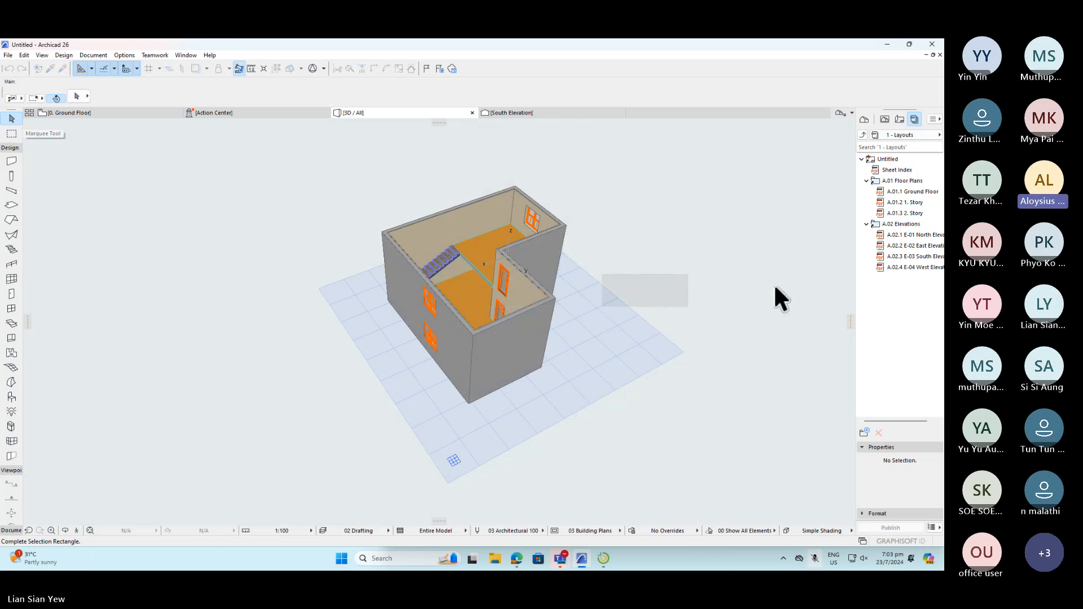
pyautogui.click(741, 259)
# - Return to the Ground Floor plan and save the unit project to the Desktop as hotlinkfile
pyautogui.click(63, 112)
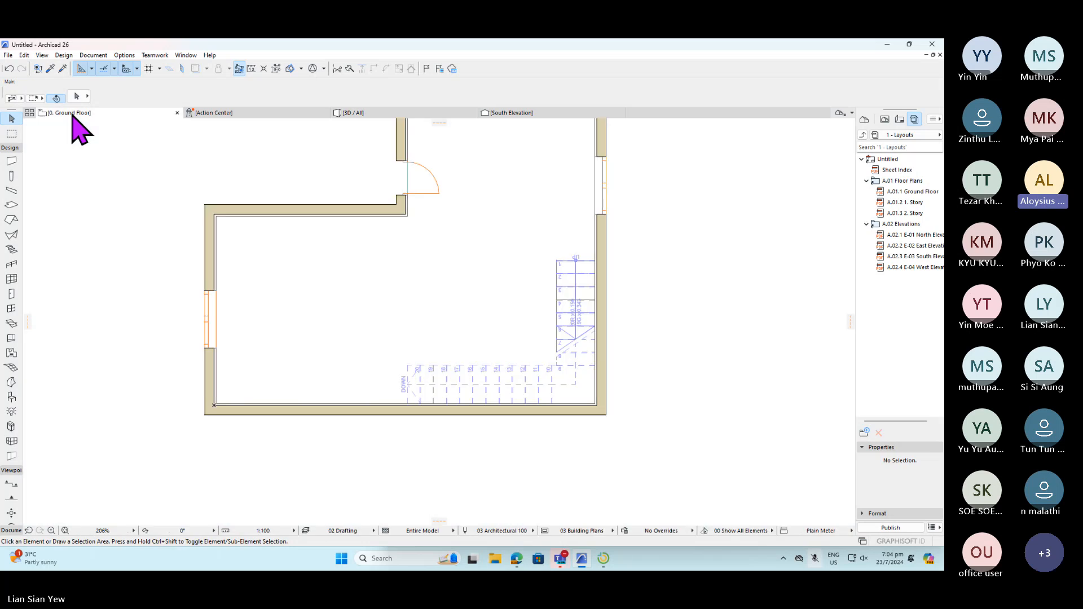
pyautogui.scroll(-3, 316, 367)
pyautogui.scroll(2, 327, 361)
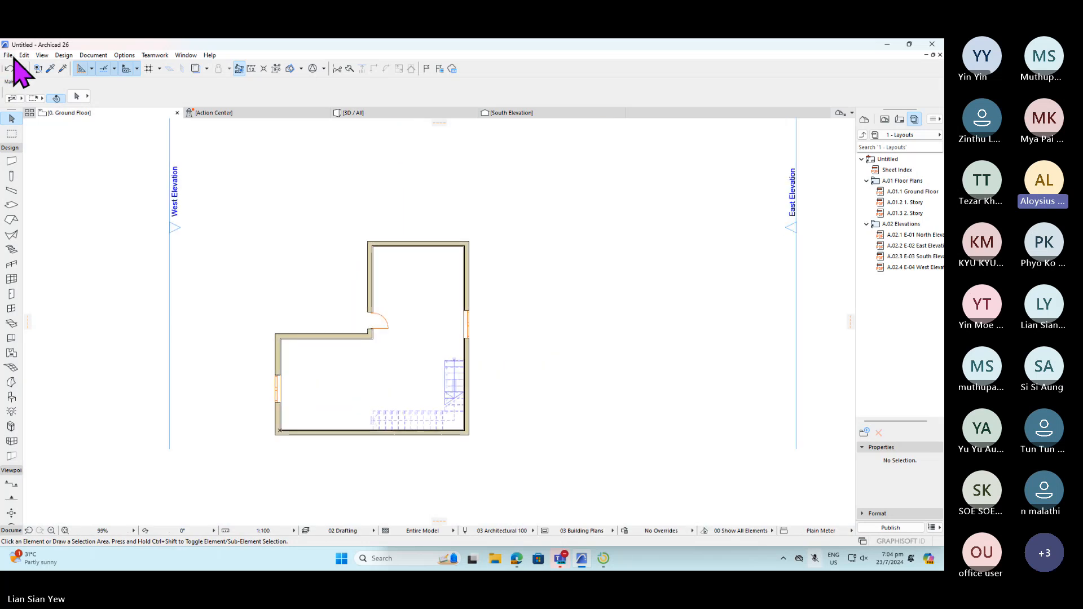
pyautogui.click(8, 55)
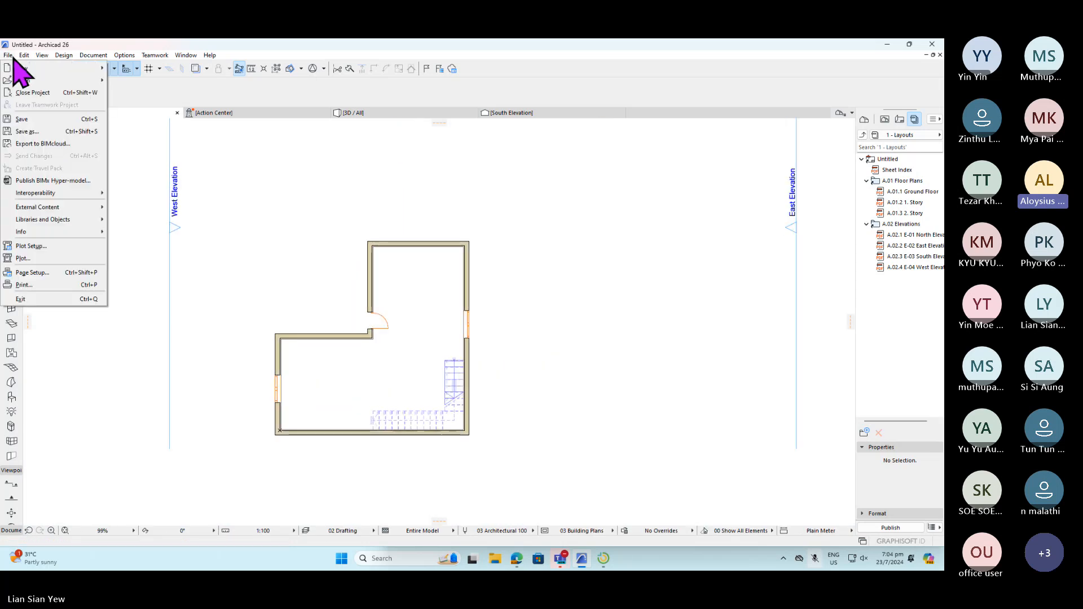
pyautogui.click(48, 119)
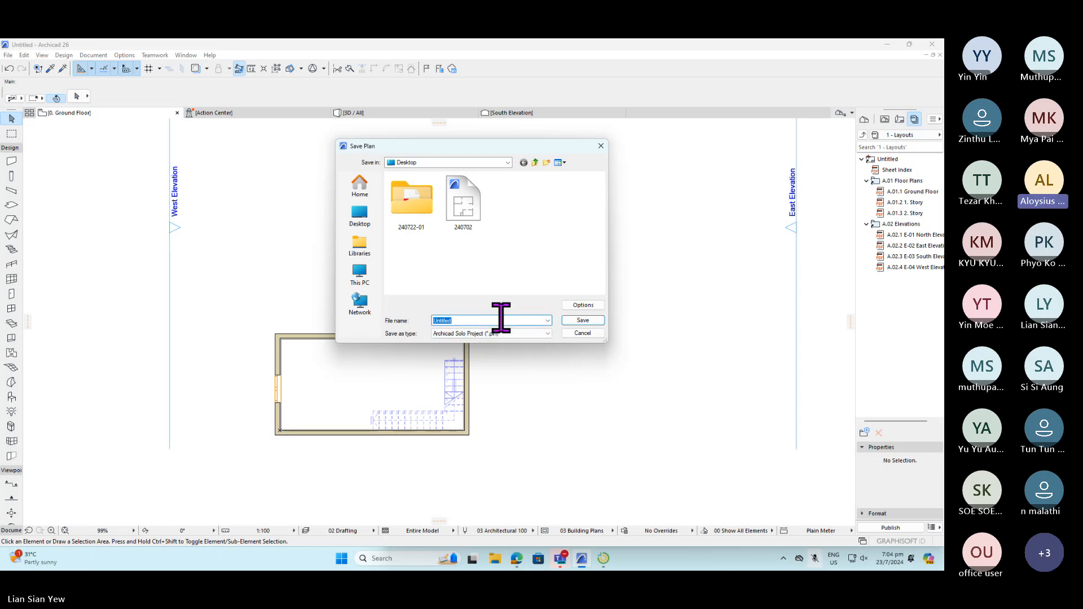
pyautogui.write('h')
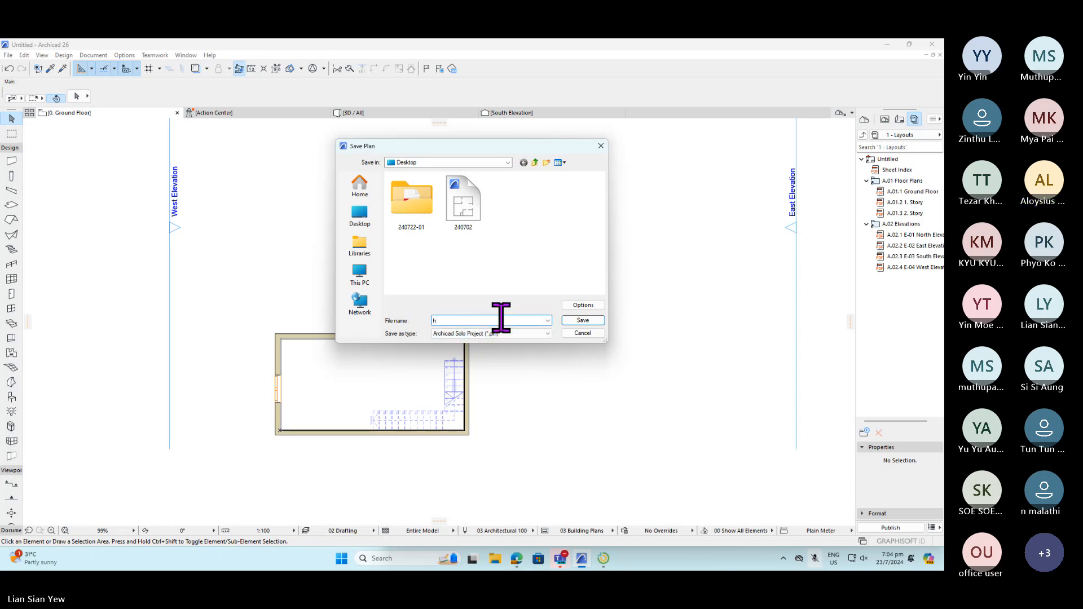
pyautogui.write('otlin')
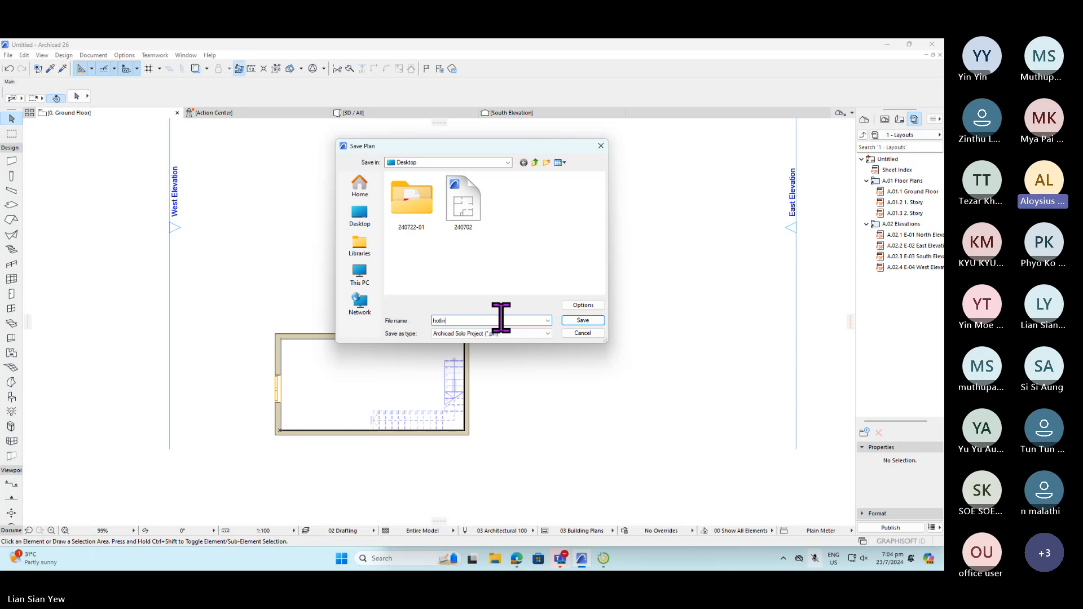
pyautogui.write('kfile')
pyautogui.click(581, 321)
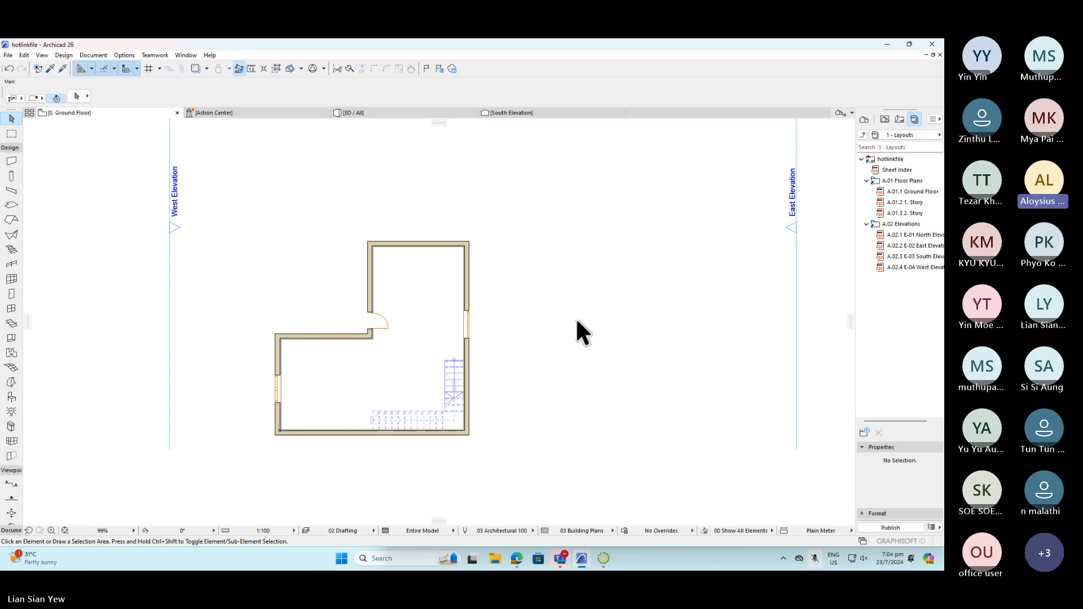
# - Create a new project from Archicad 26 Template.tpl, keeping the current work environment profile
pyautogui.click(7, 55)
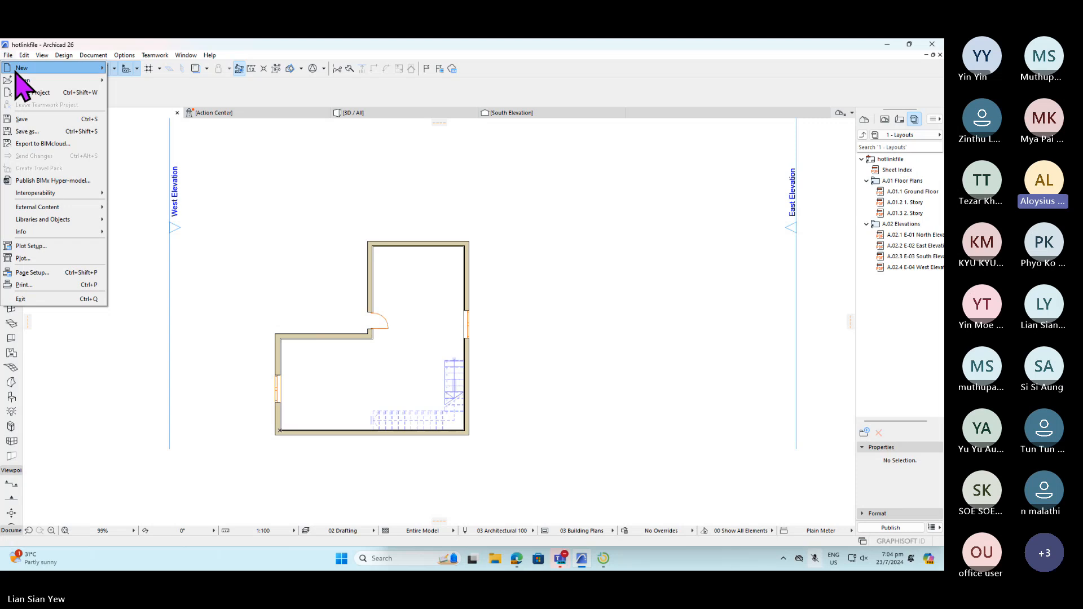
pyautogui.moveTo(17, 69)
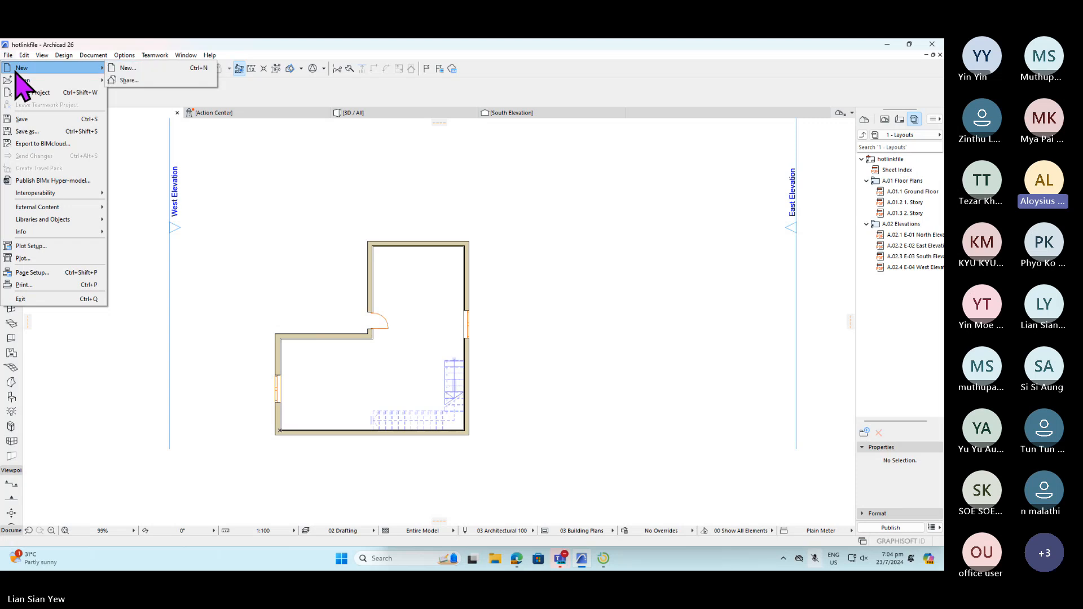
pyautogui.click(116, 68)
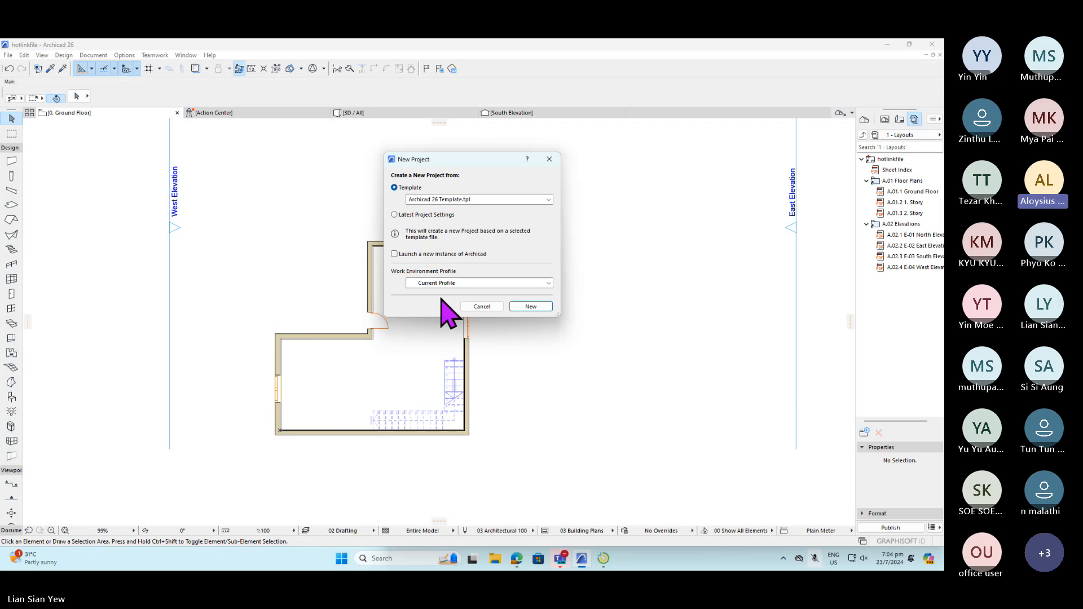
pyautogui.click(548, 283)
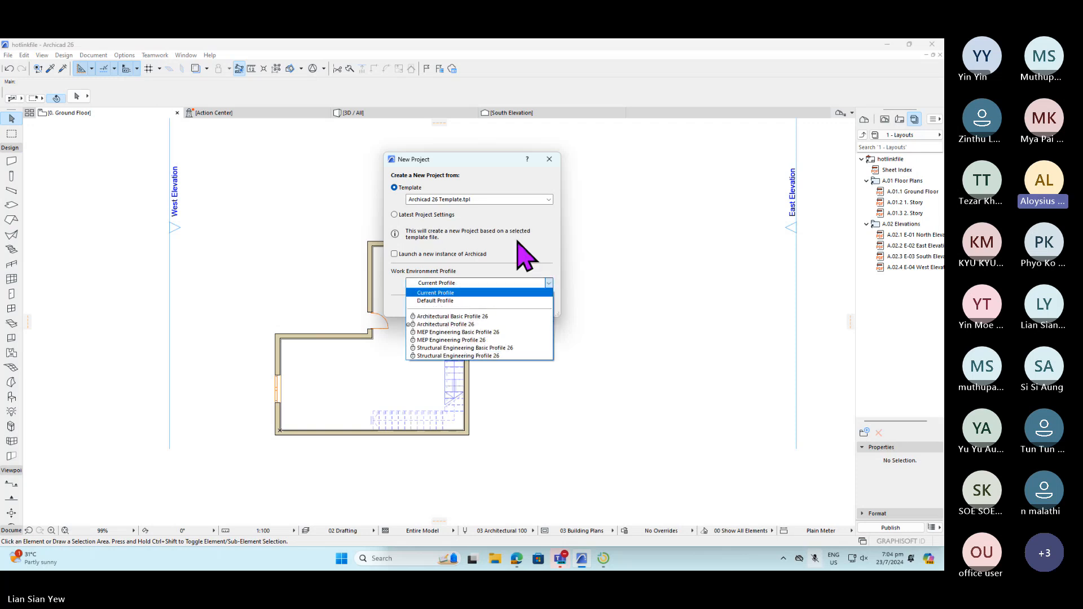
pyautogui.click(540, 261)
pyautogui.click(531, 307)
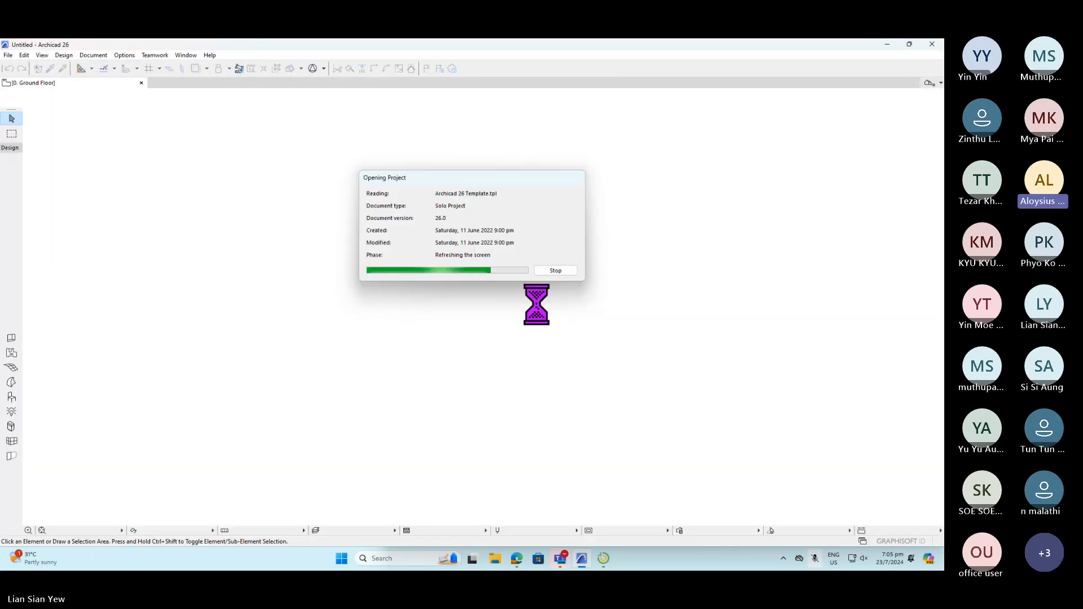
# - Bring the new project's window to the front, maximize it, and show its empty Ground Floor plan
pyautogui.click(581, 562)
pyautogui.click(581, 561)
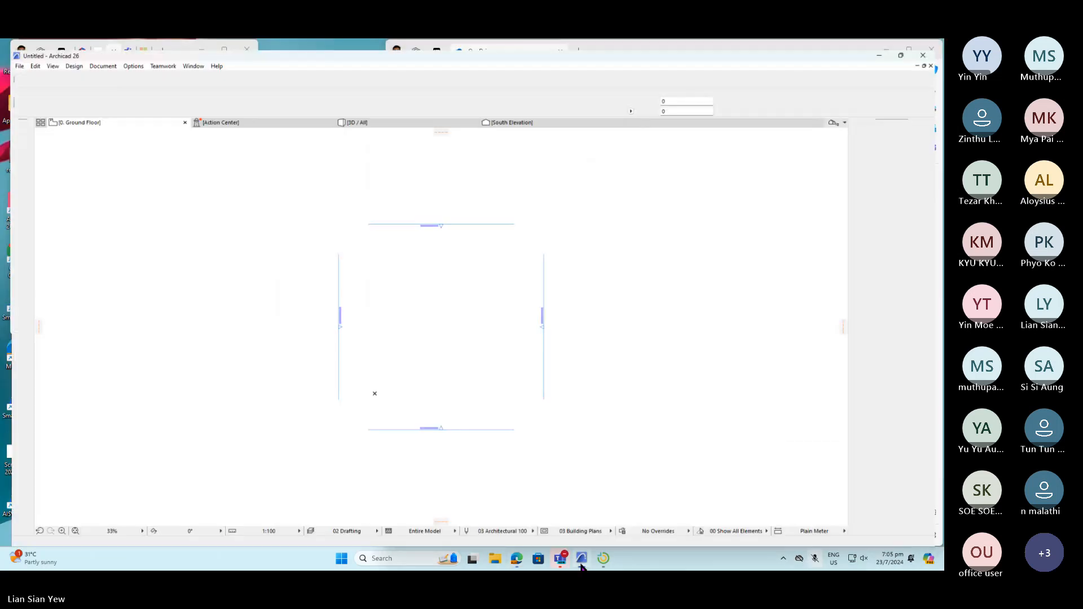
pyautogui.click(910, 45)
pyautogui.click(466, 47)
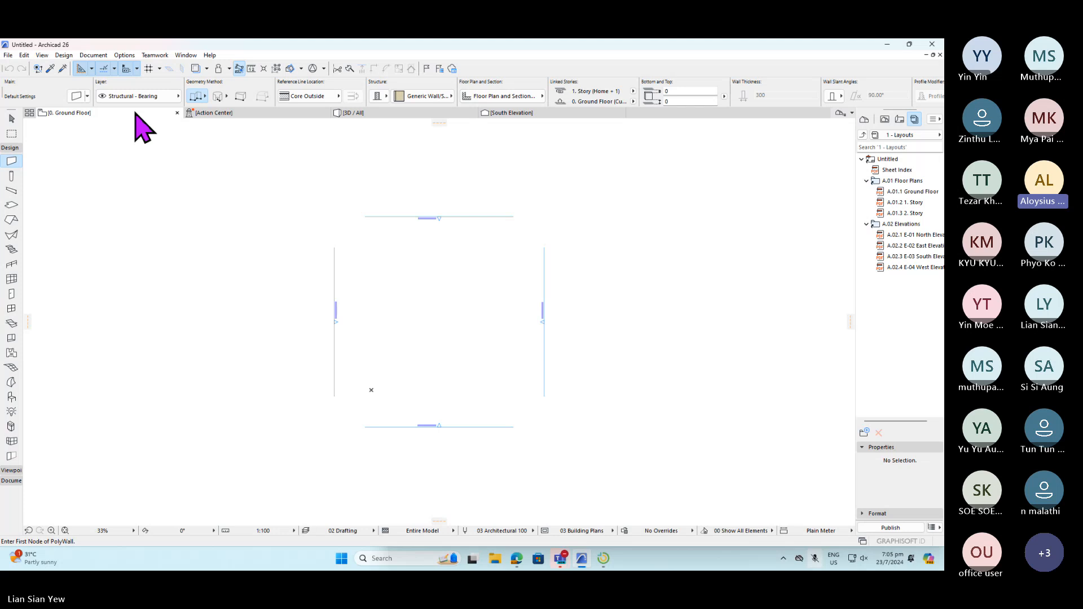
pyautogui.click(383, 113)
pyautogui.click(91, 111)
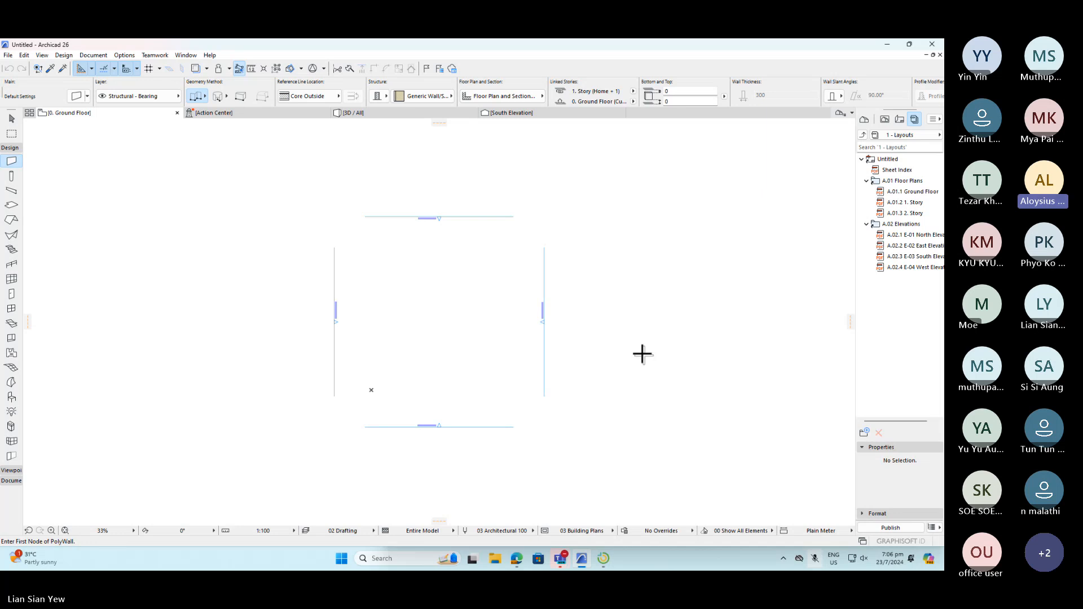
pyautogui.click(9, 55)
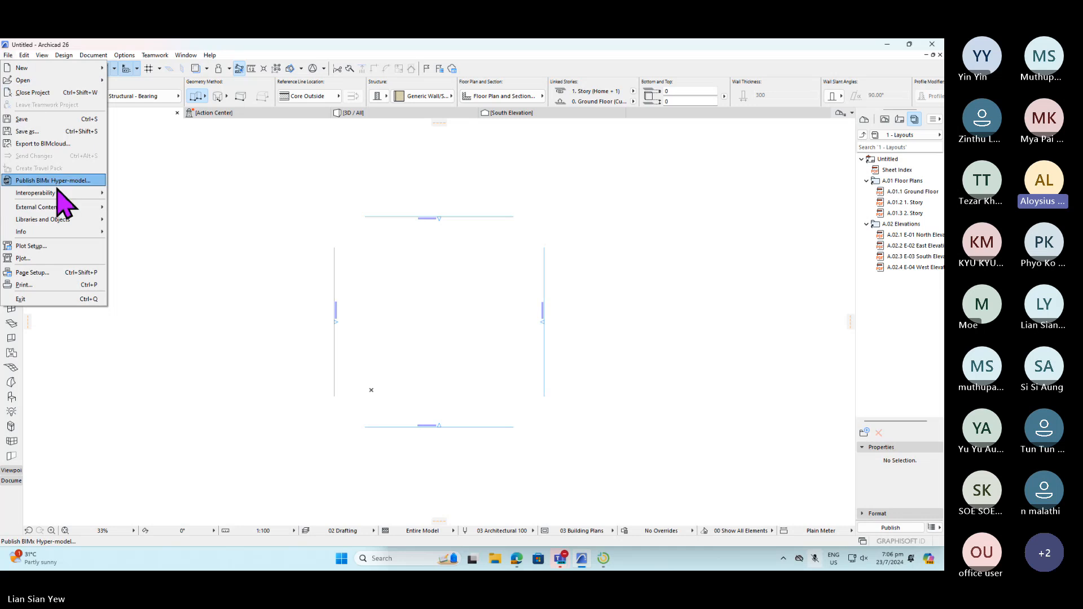
pyautogui.moveTo(66, 207)
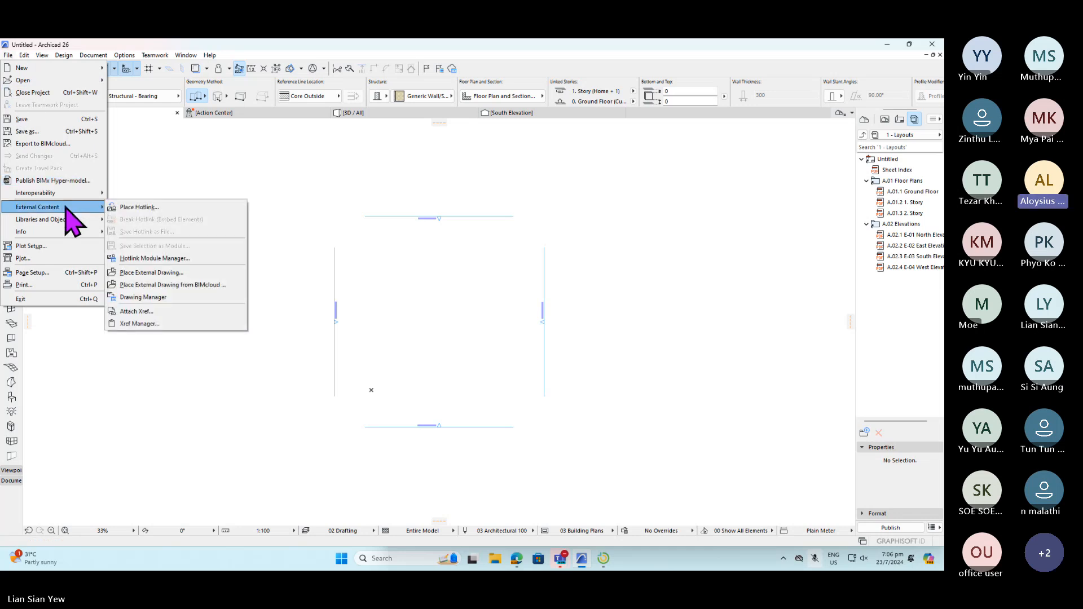
pyautogui.click(158, 208)
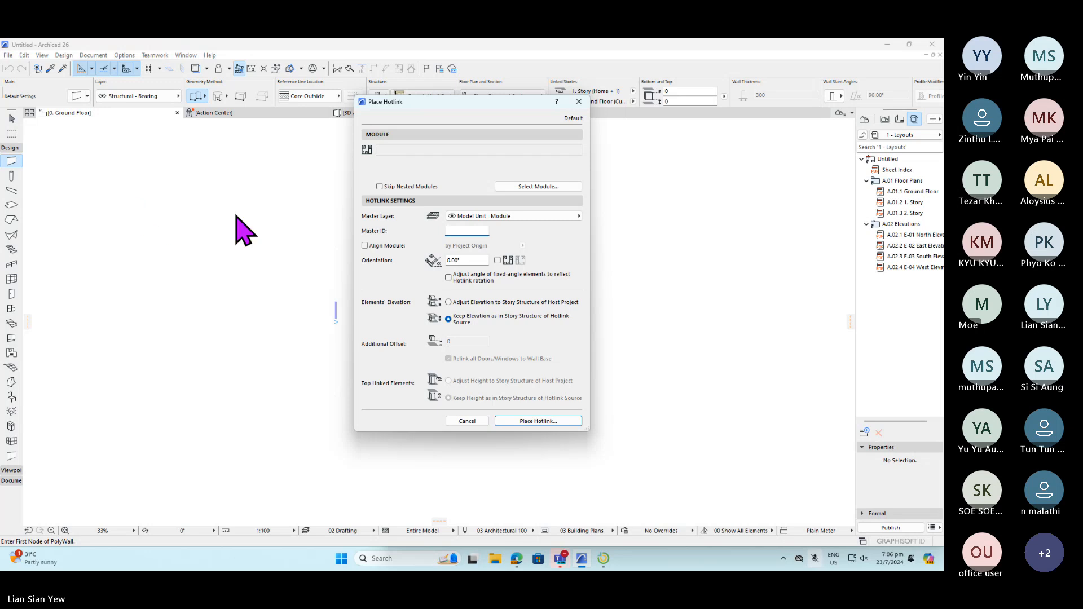
pyautogui.click(535, 188)
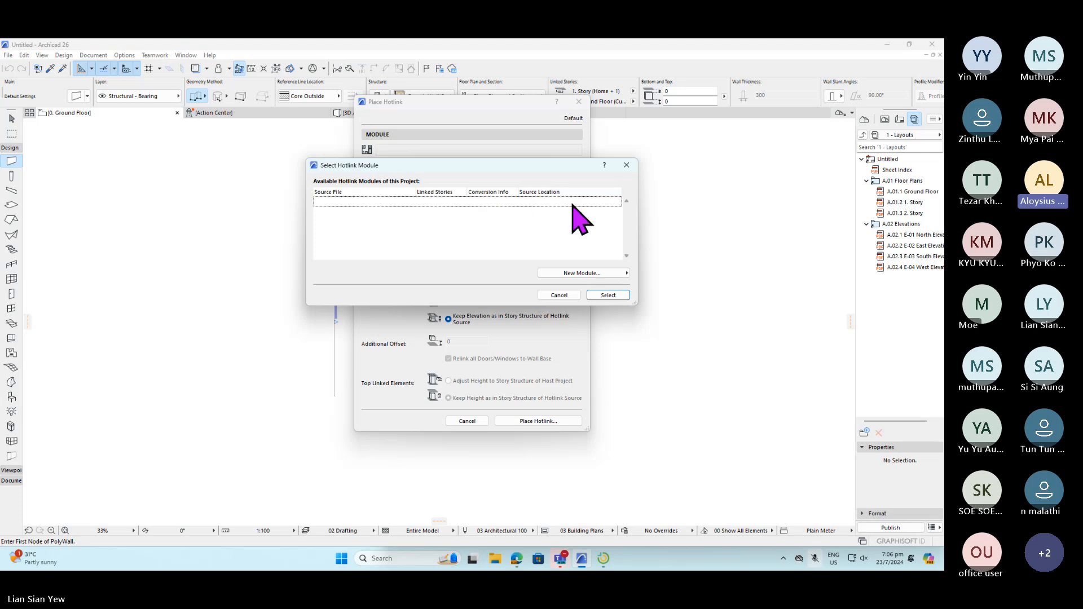
pyautogui.click(567, 274)
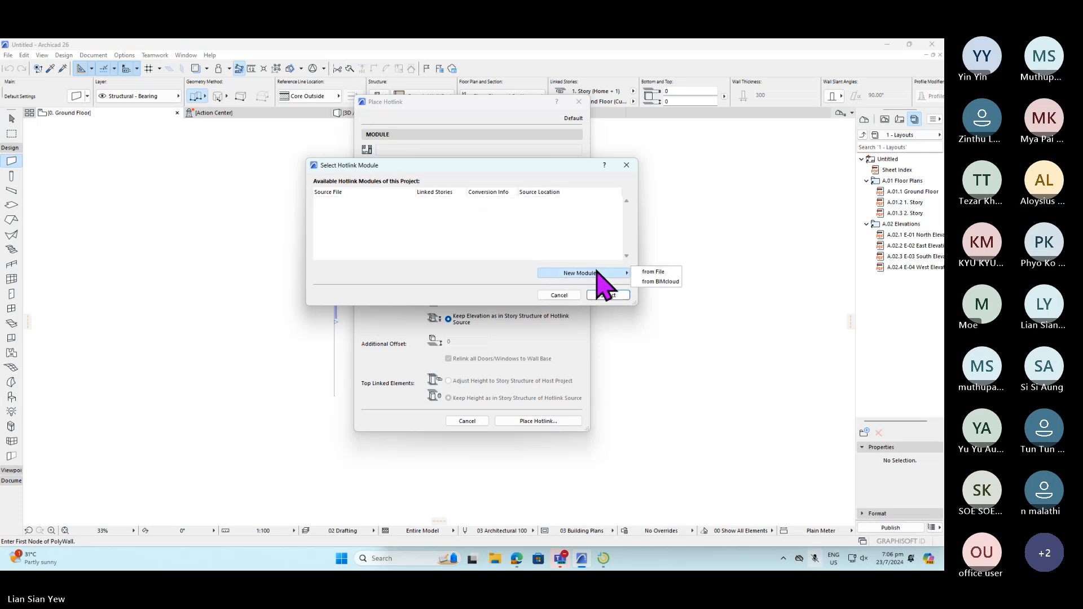
pyautogui.click(655, 272)
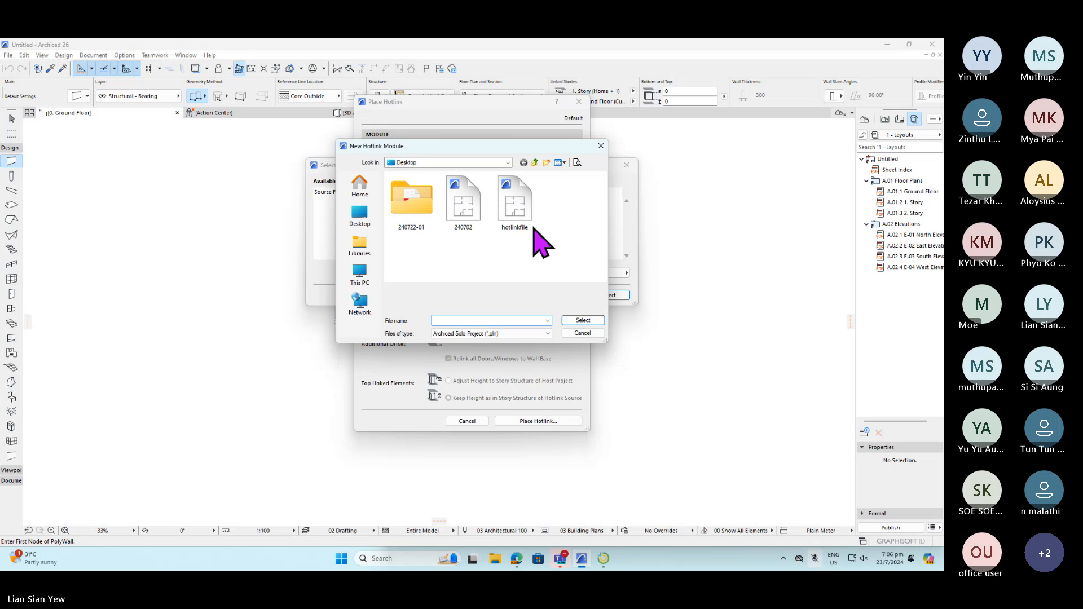
pyautogui.click(519, 214)
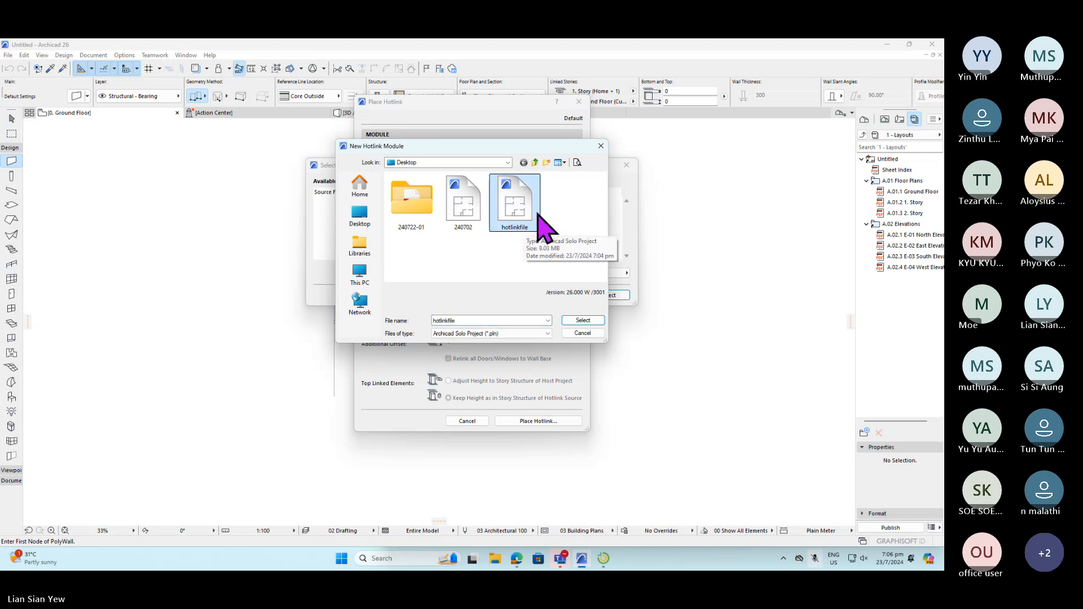
pyautogui.moveTo(470, 151); pyautogui.dragTo(309, 251)
pyautogui.click(423, 433)
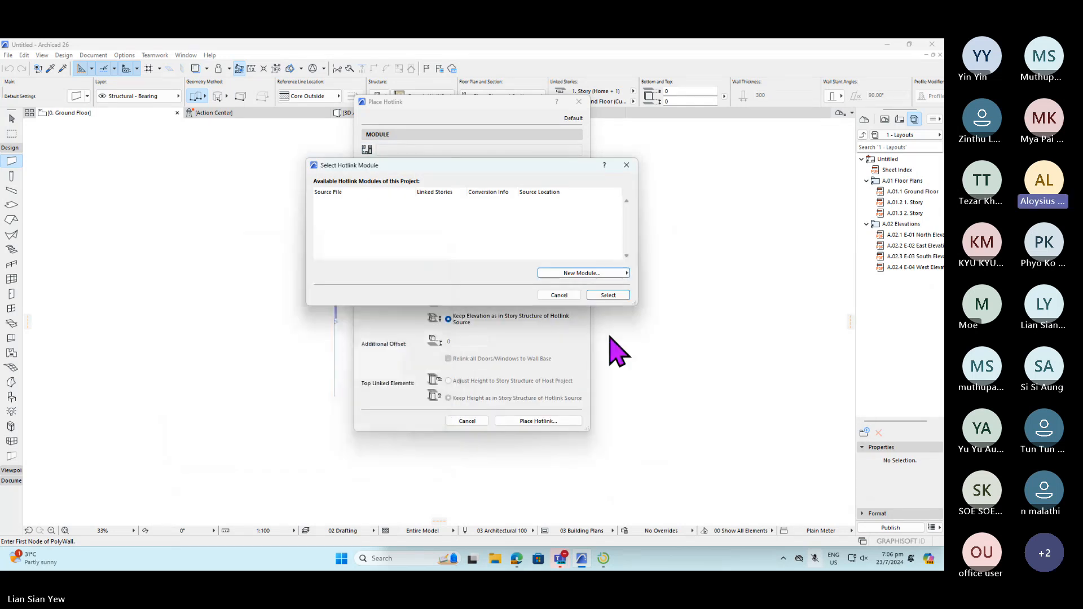
pyautogui.click(561, 297)
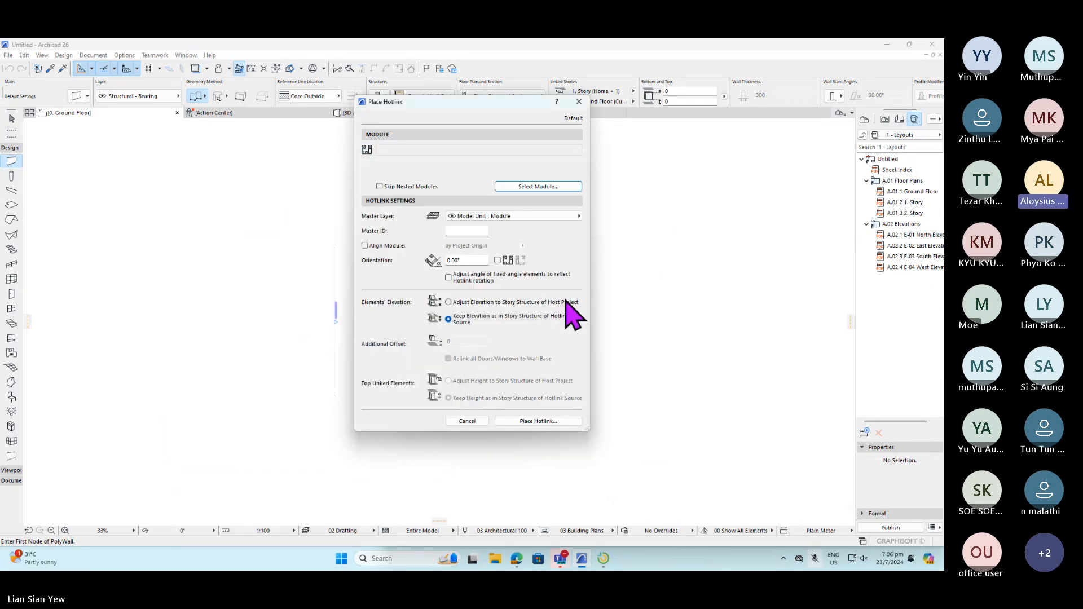
pyautogui.click(579, 102)
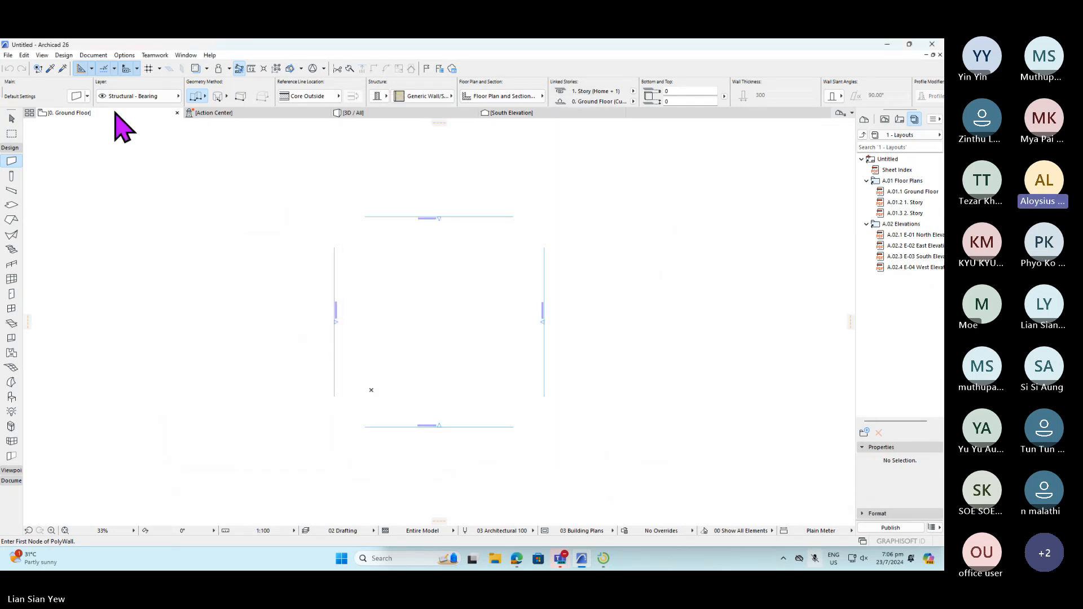
# - Start placing a hotlink and choose the hotlinkfile project on the Desktop as the source file for a new module
pyautogui.click(9, 56)
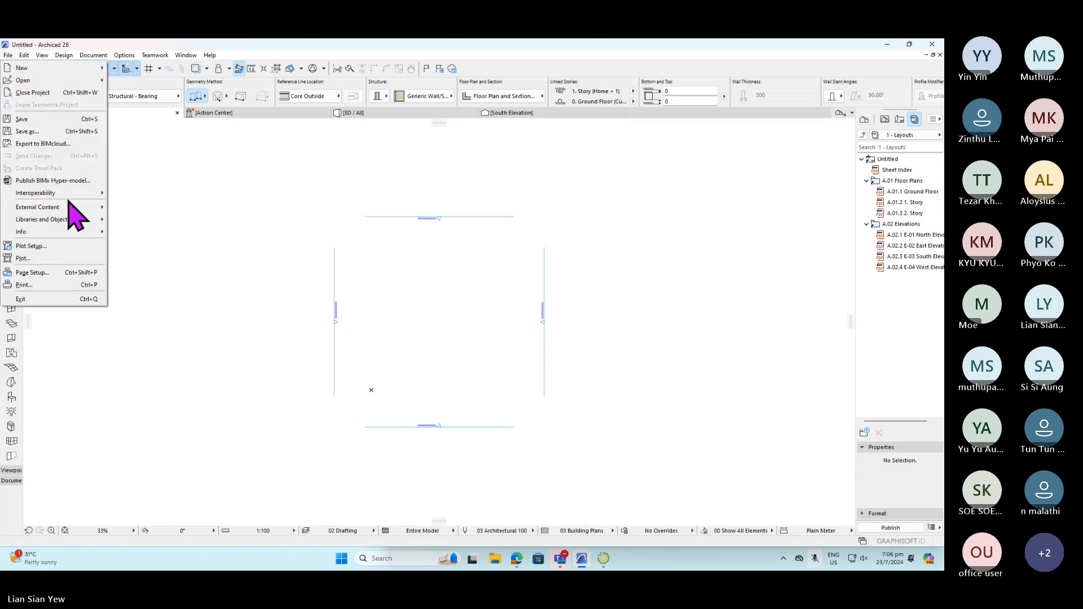
pyautogui.moveTo(69, 210)
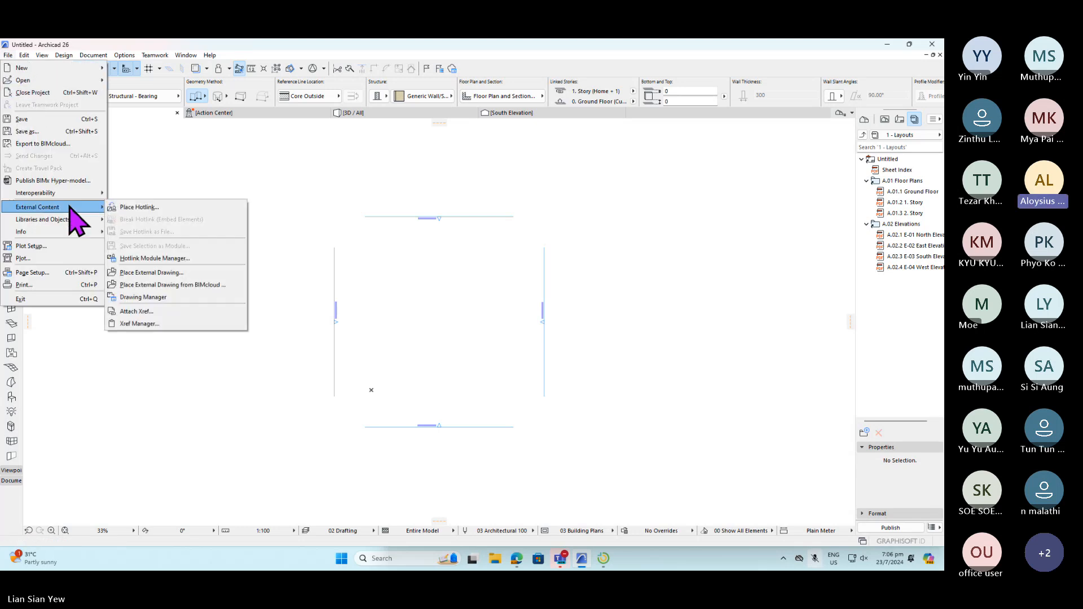
pyautogui.click(172, 210)
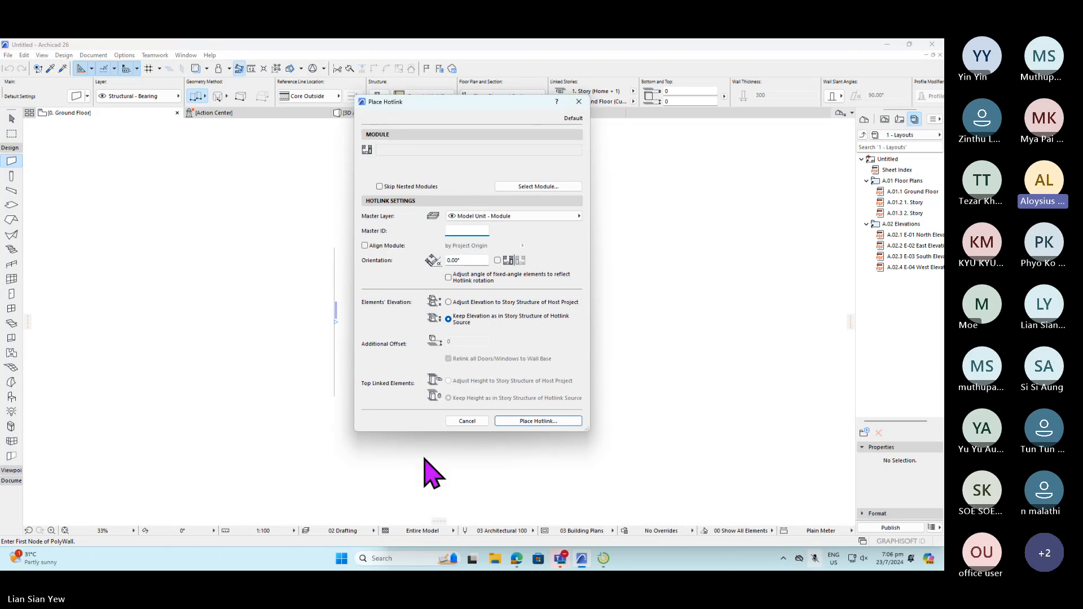
pyautogui.click(537, 188)
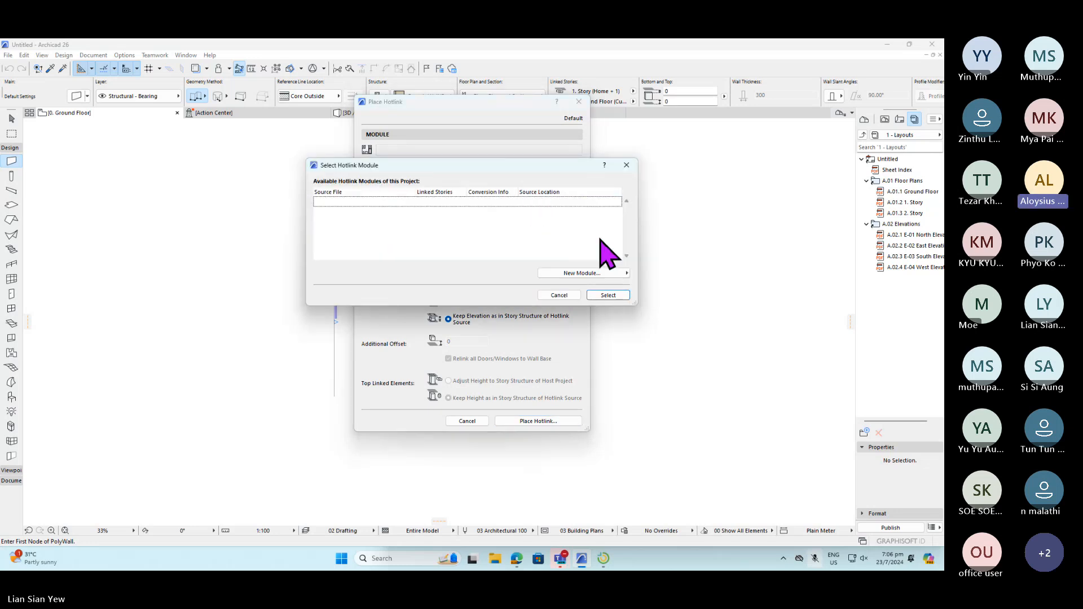
pyautogui.click(600, 274)
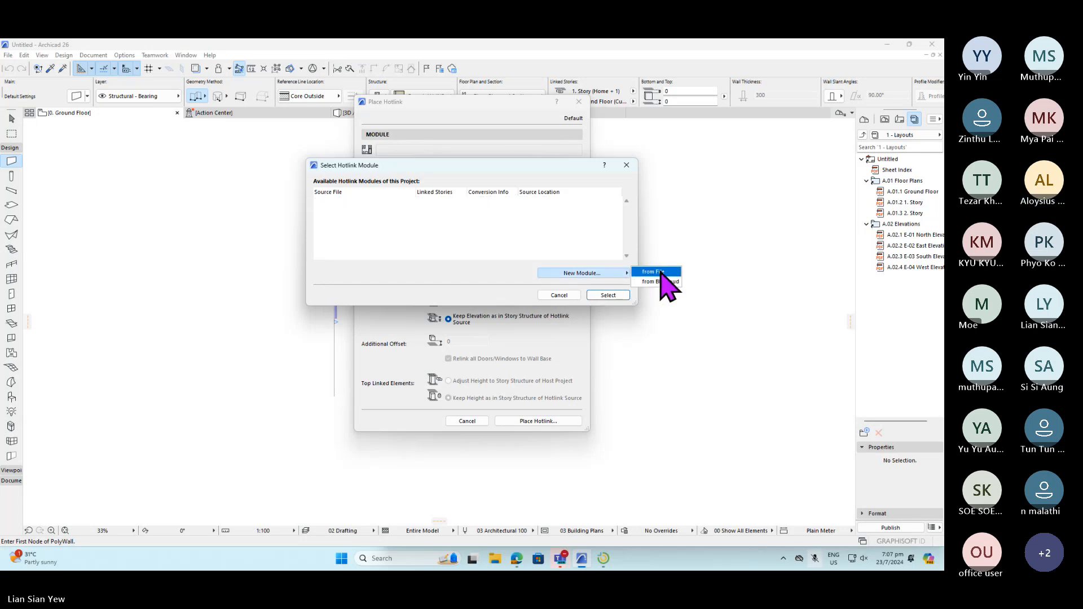
pyautogui.click(659, 272)
pyautogui.click(352, 297)
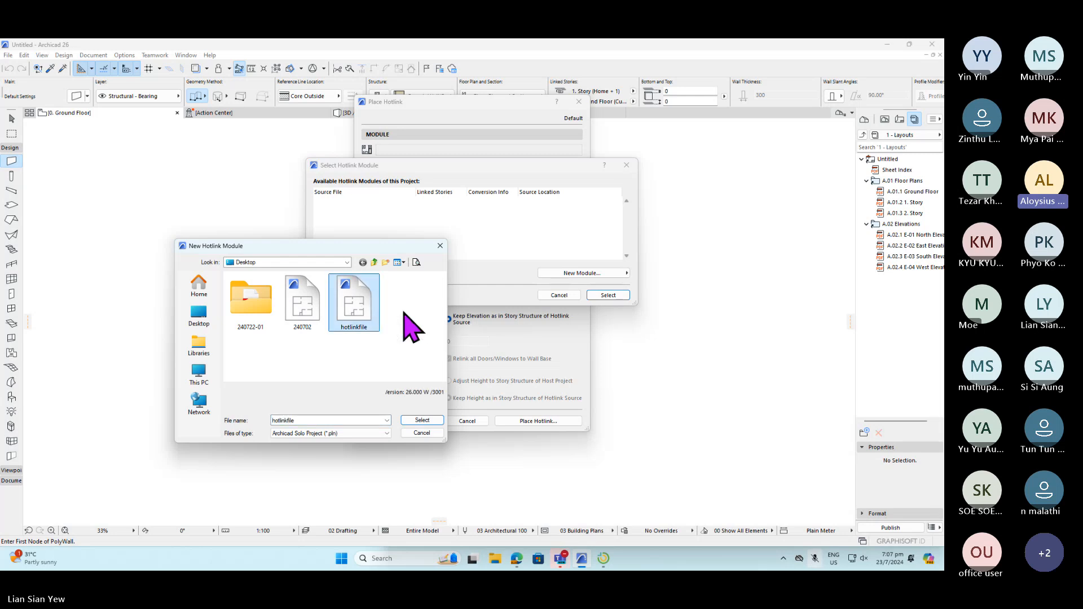
pyautogui.click(423, 420)
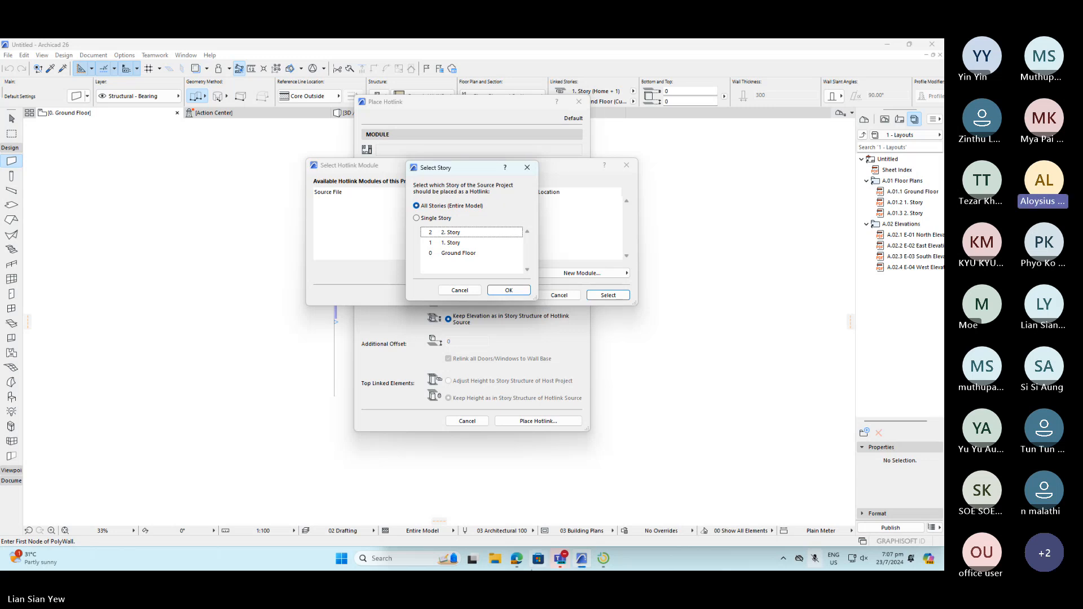
# - Switch to the hotlink modules PDF in Edge and examine the page 4 diagram linking typical units, levels and blocks
pyautogui.moveTo(517, 559)
pyautogui.click(564, 504)
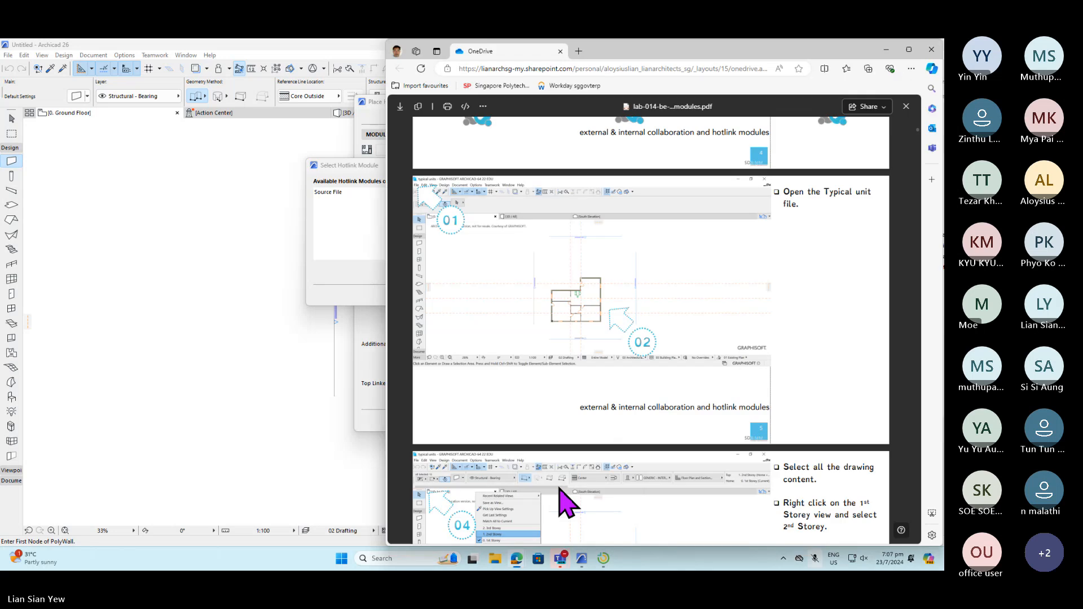
pyautogui.scroll(8, 653, 379)
pyautogui.scroll(-3, 653, 379)
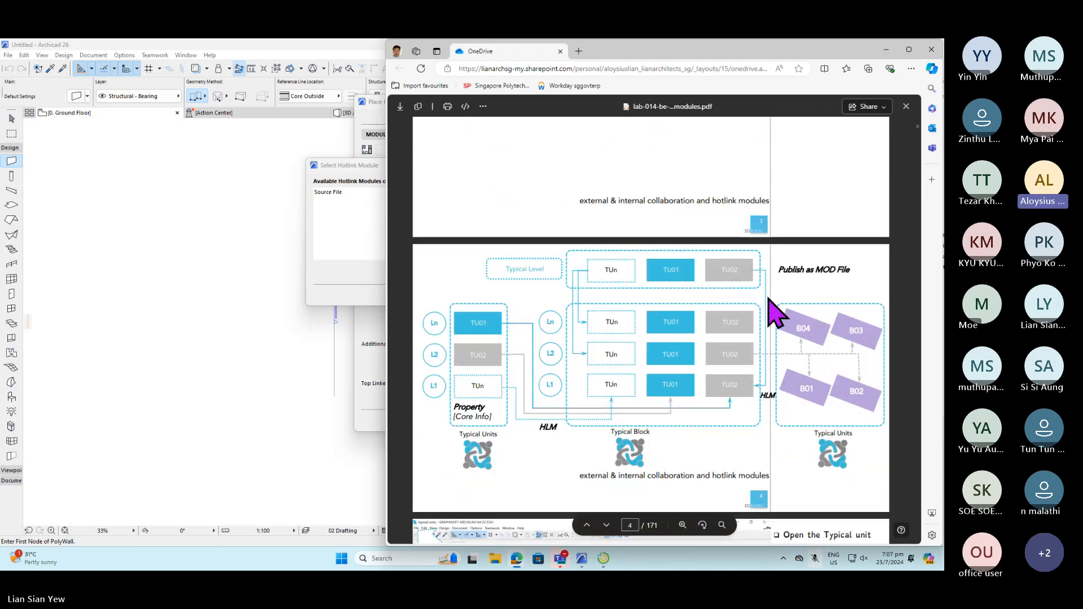
pyautogui.scroll(-2, 776, 309)
pyautogui.scroll(1, 830, 234)
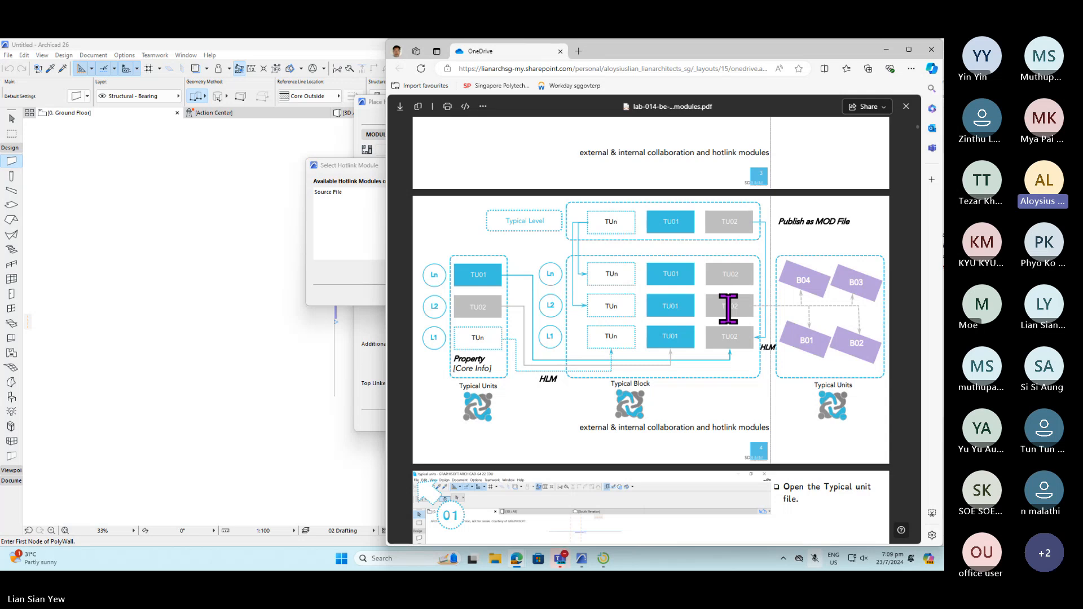
# - Return to Archicad, link all stories of the source project, and select hotlinkfile.pln as the hotlink module
pyautogui.click(334, 268)
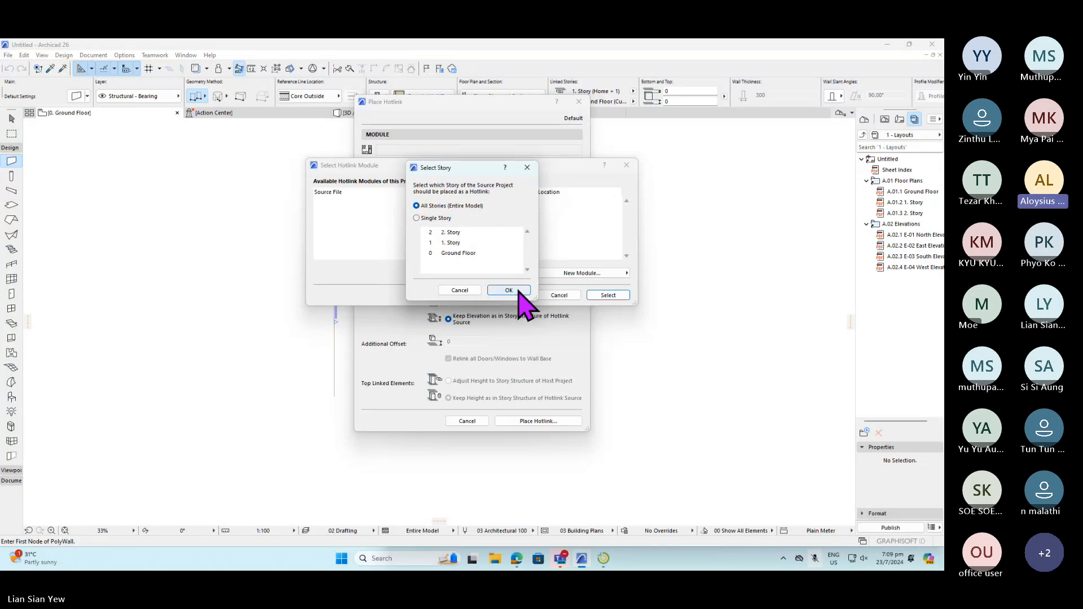
pyautogui.click(516, 290)
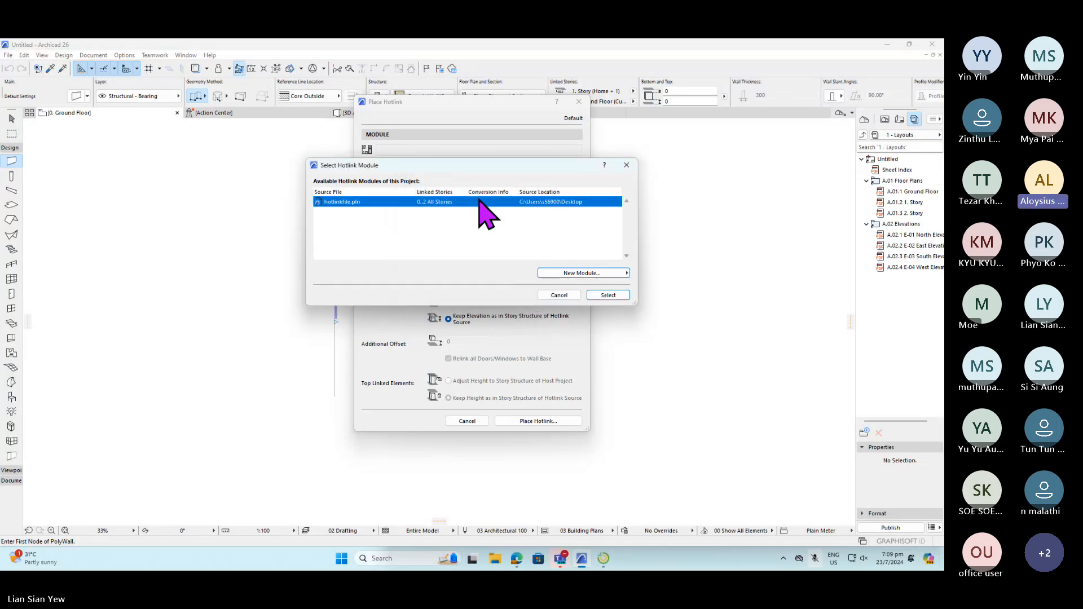
pyautogui.click(620, 295)
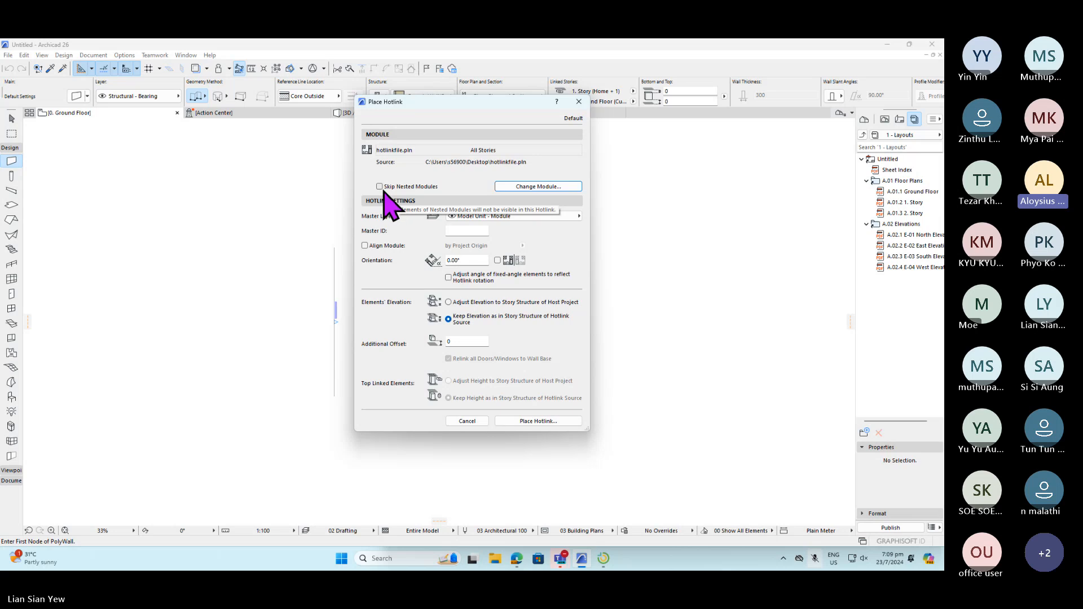
# - Switch to Edge and search the web in a new tab for "russian egg models"
pyautogui.moveTo(518, 560)
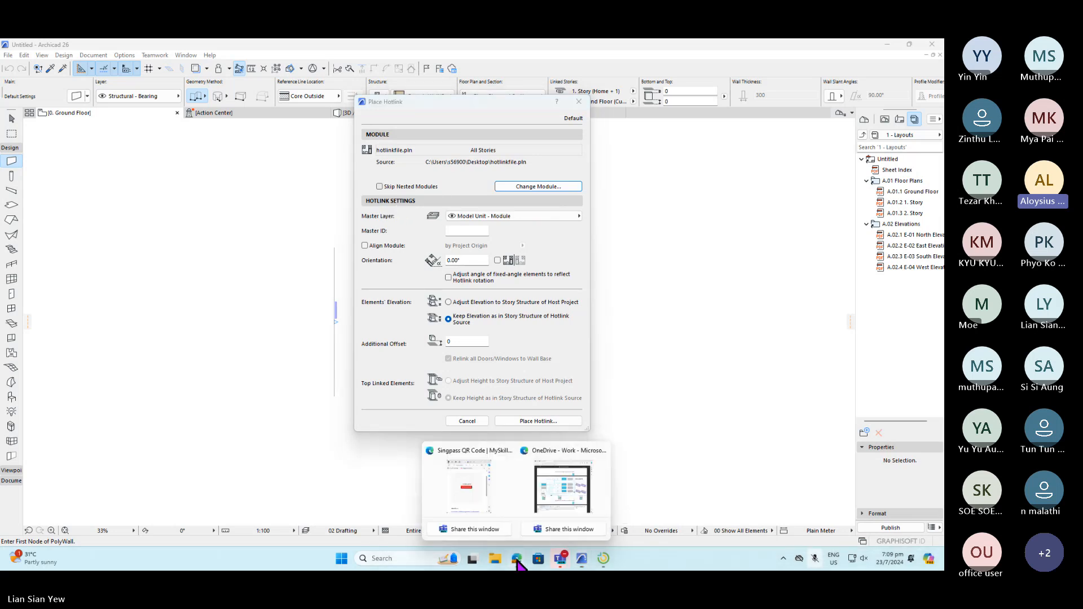
pyautogui.click(591, 528)
pyautogui.click(578, 51)
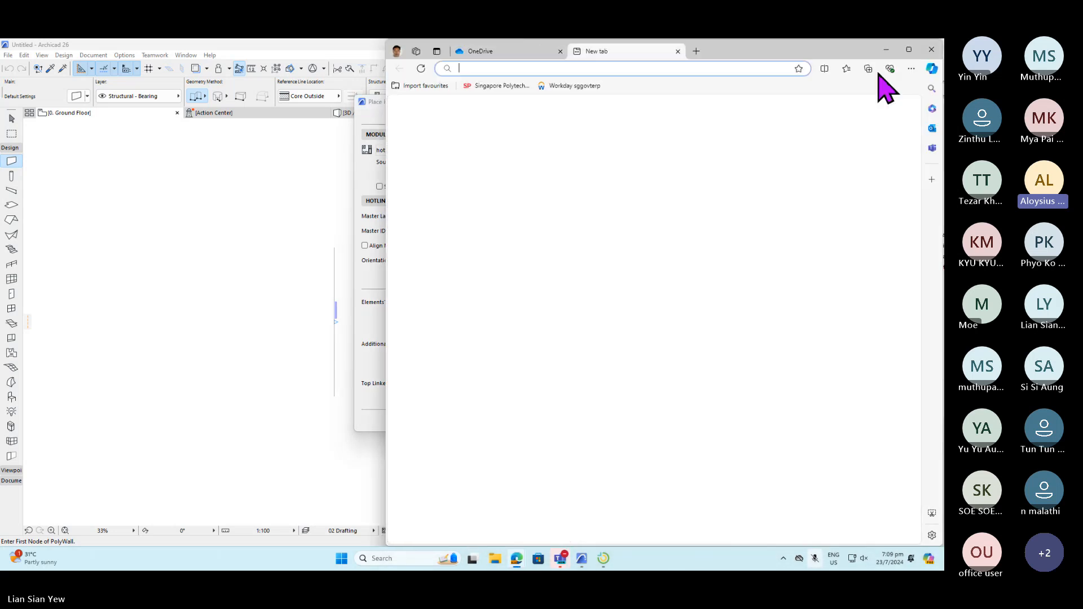
pyautogui.write('russi')
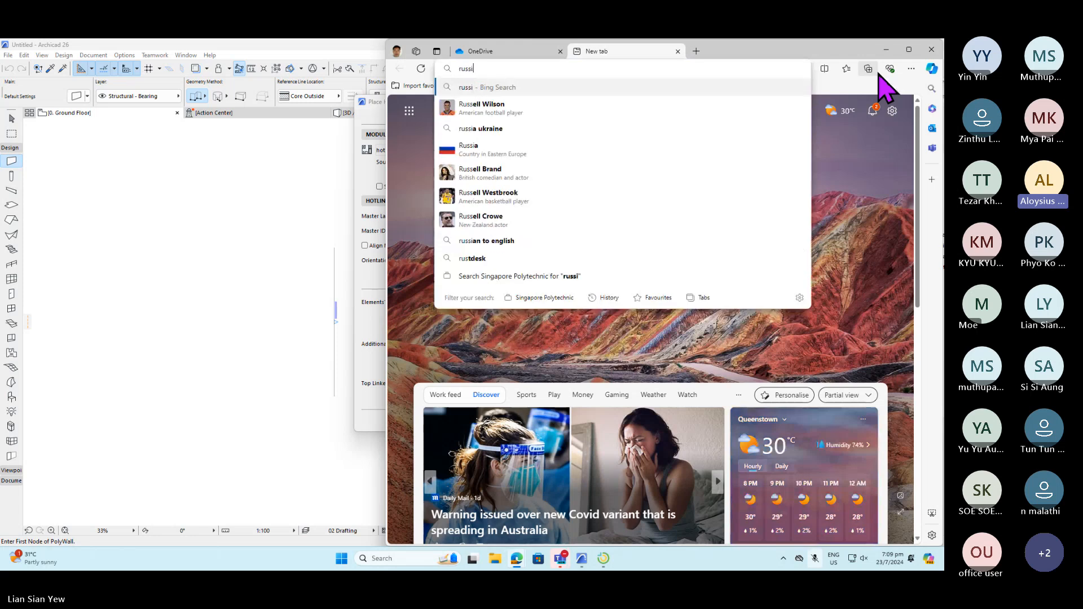
pyautogui.write('an mod')
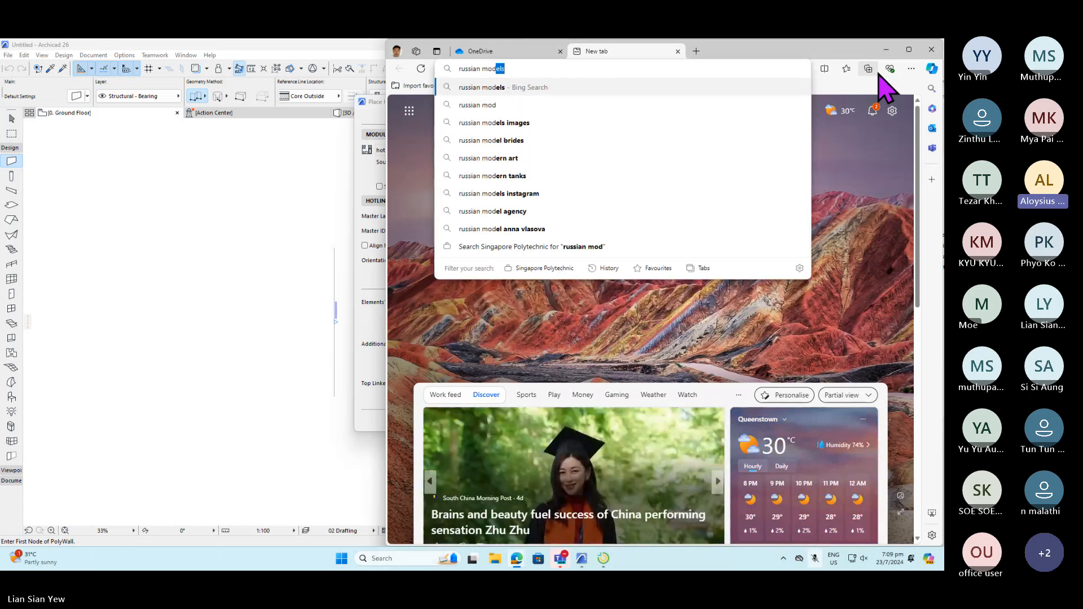
pyautogui.press('BackSpace')
pyautogui.press('BackSpace')
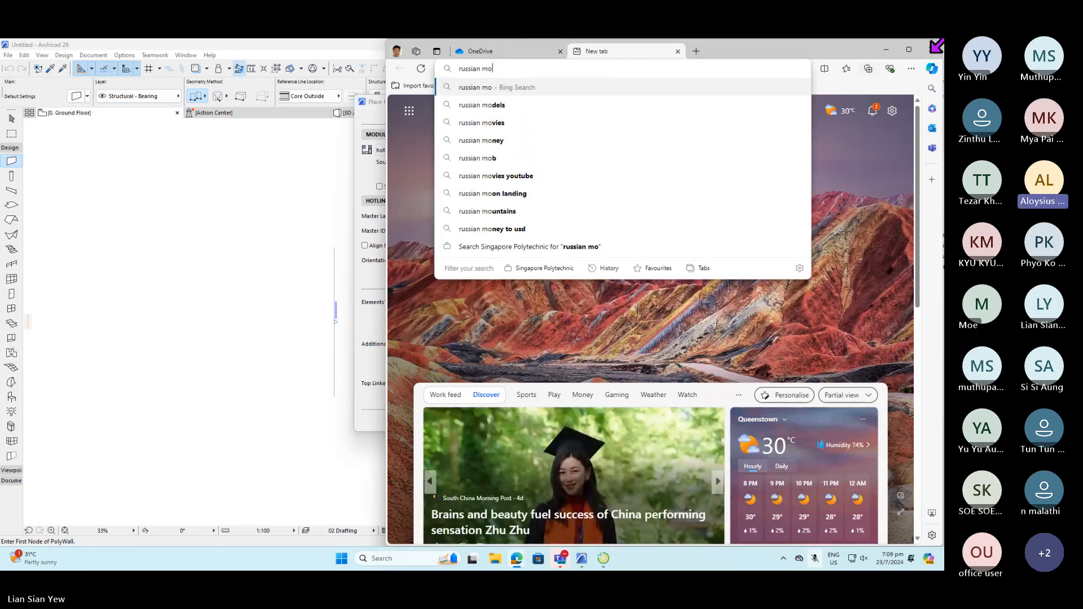
pyautogui.press('BackSpace')
pyautogui.press('BackSpace')
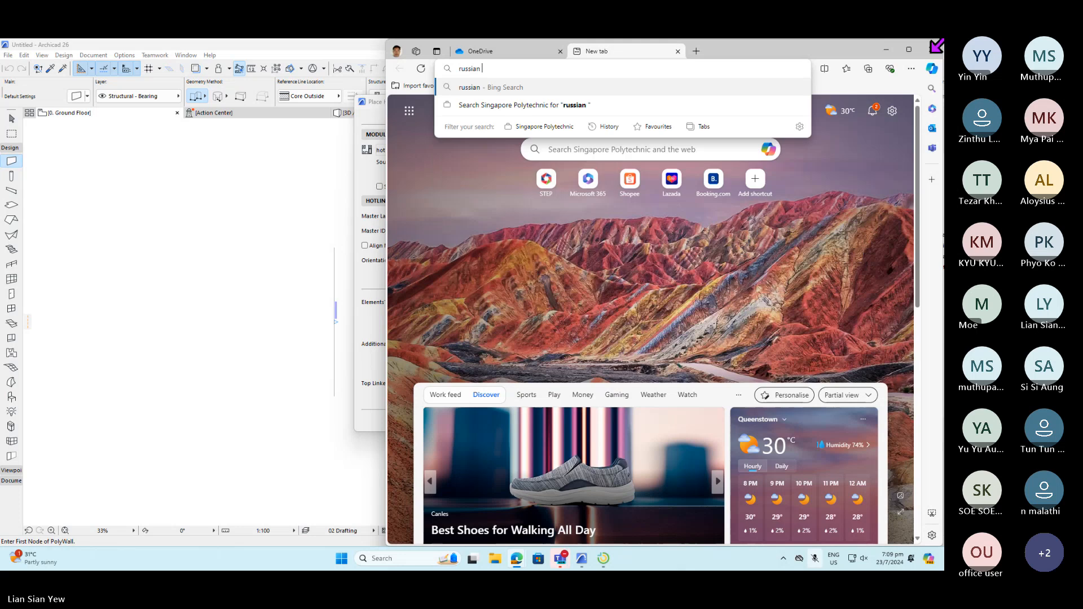
pyautogui.write('egg models')
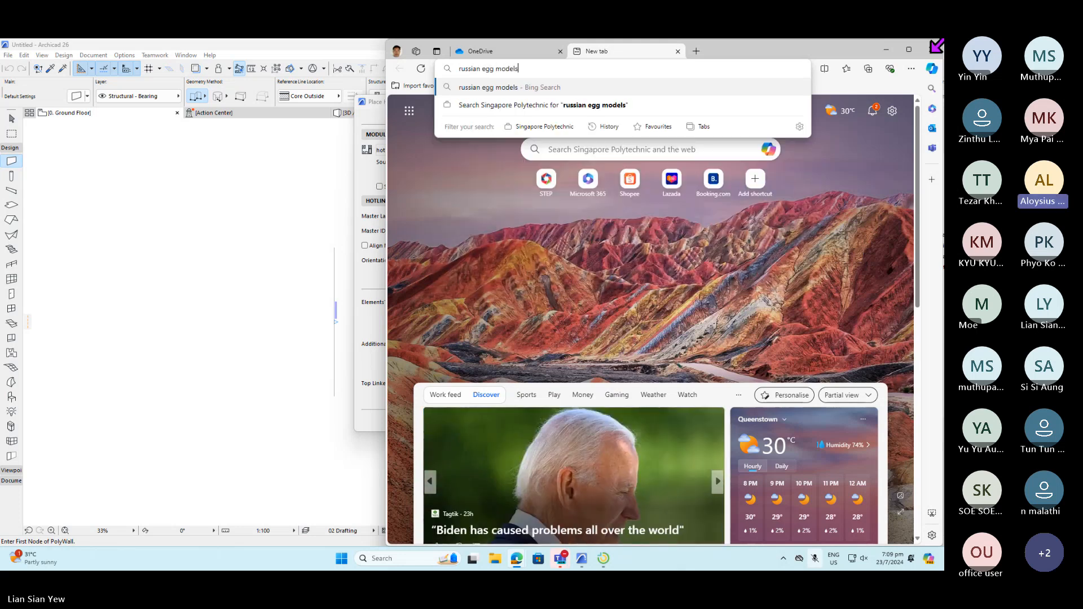
pyautogui.press('Return')
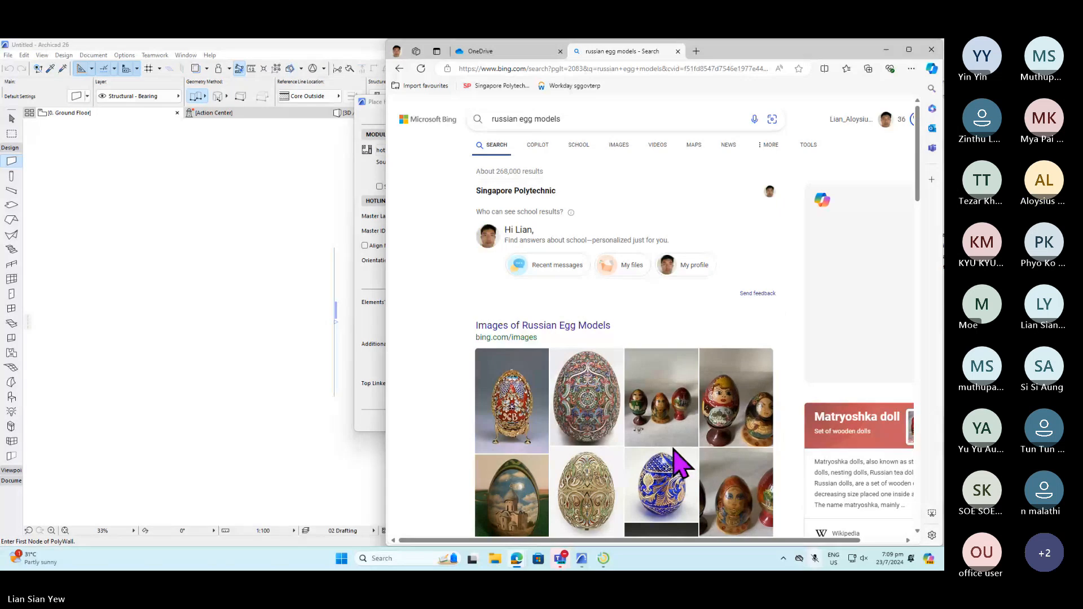
# - Show the image results for russian egg models and look through them for a nested example
pyautogui.scroll(-3, 723, 395)
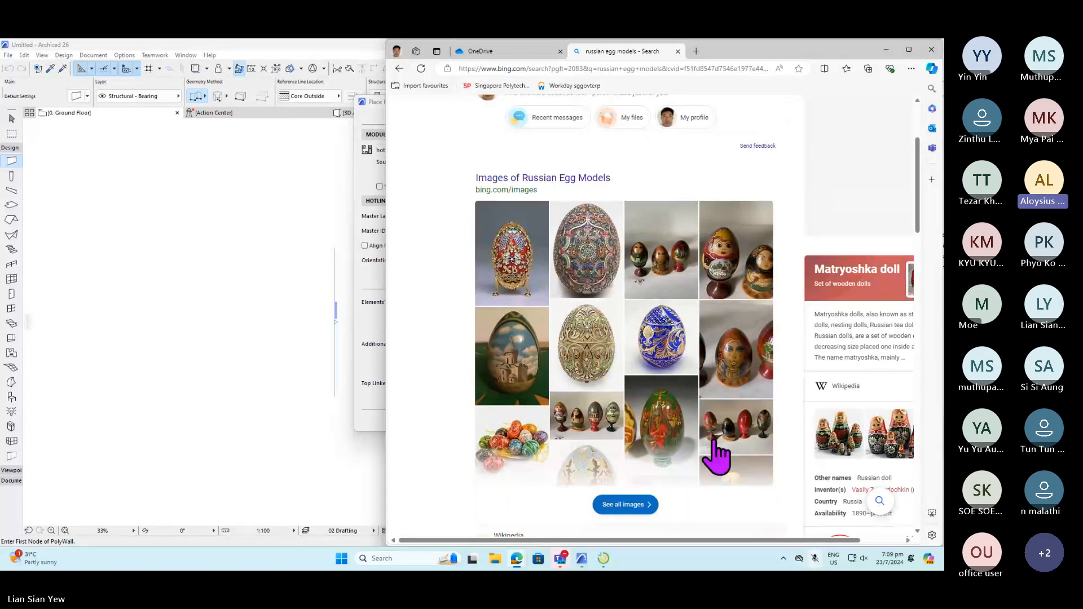
pyautogui.scroll(3, 656, 264)
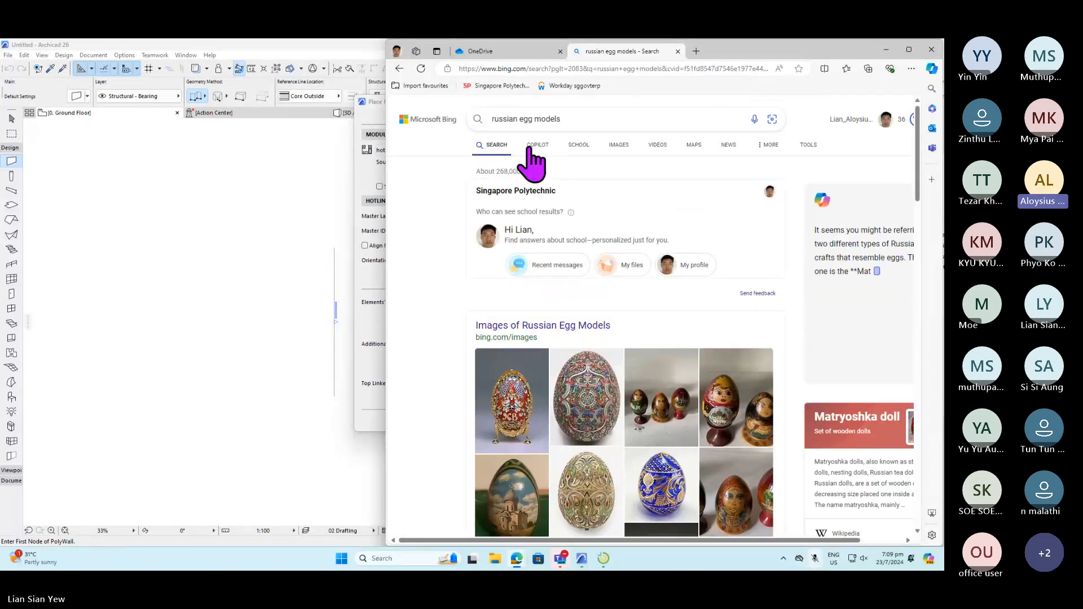
pyautogui.click(621, 145)
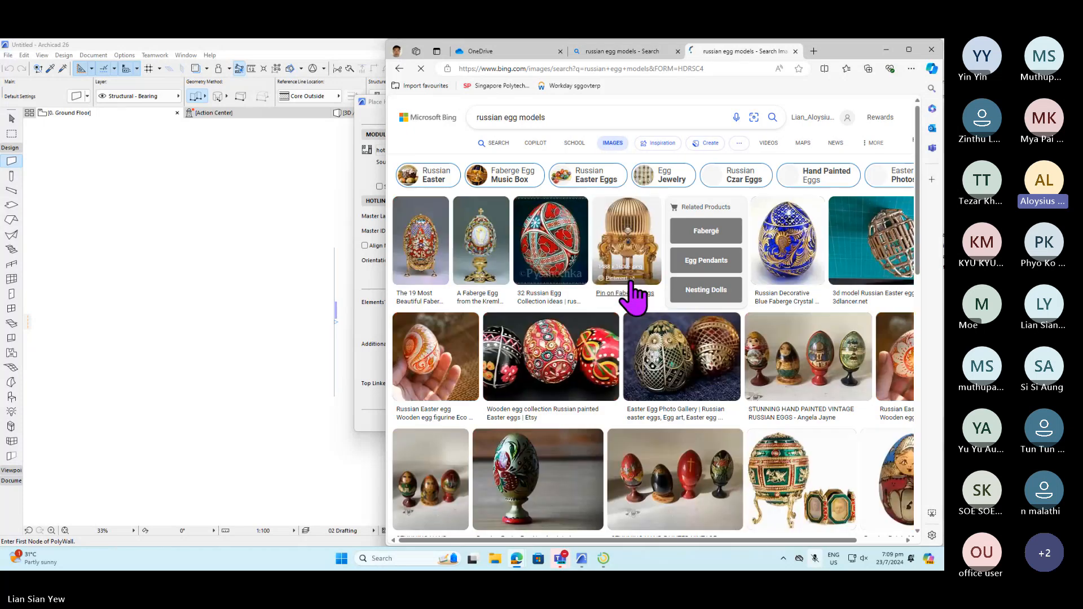
pyautogui.scroll(-5, 609, 395)
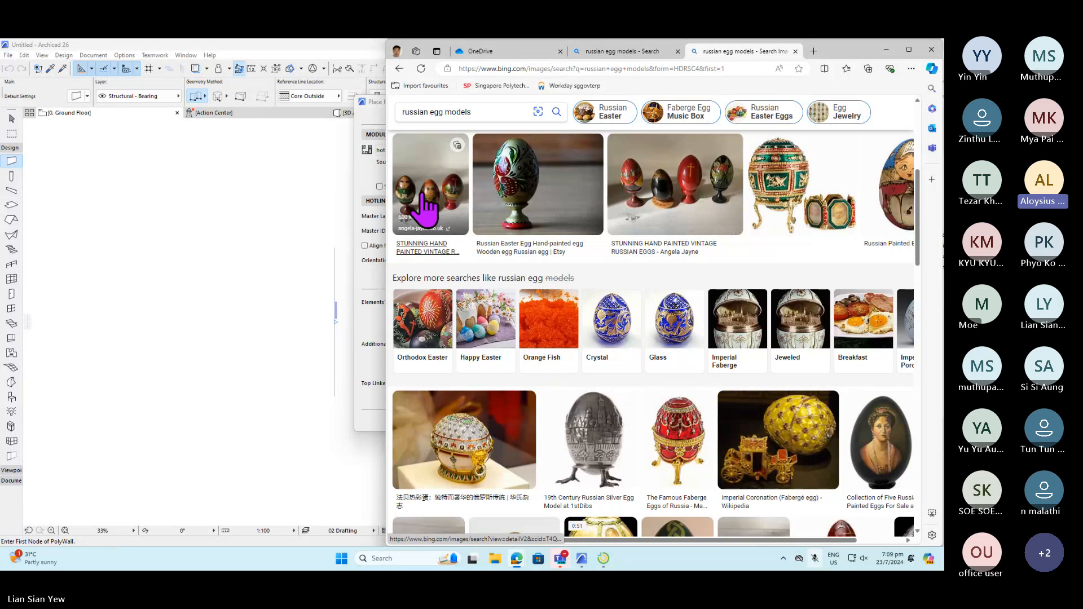
pyautogui.scroll(-3, 573, 242)
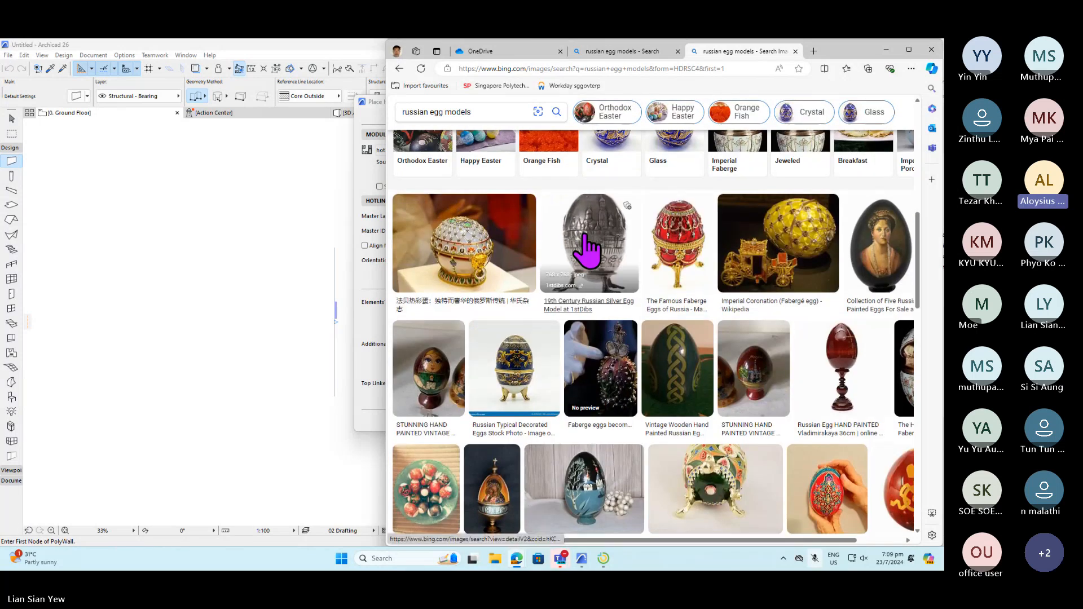
pyautogui.scroll(-5, 532, 358)
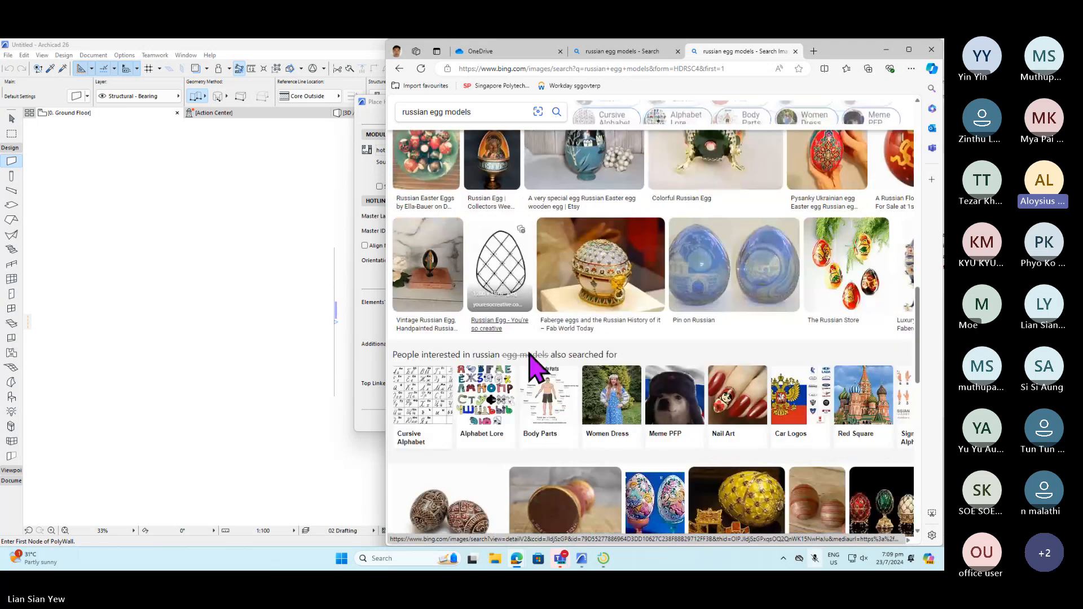
pyautogui.scroll(-2, 528, 353)
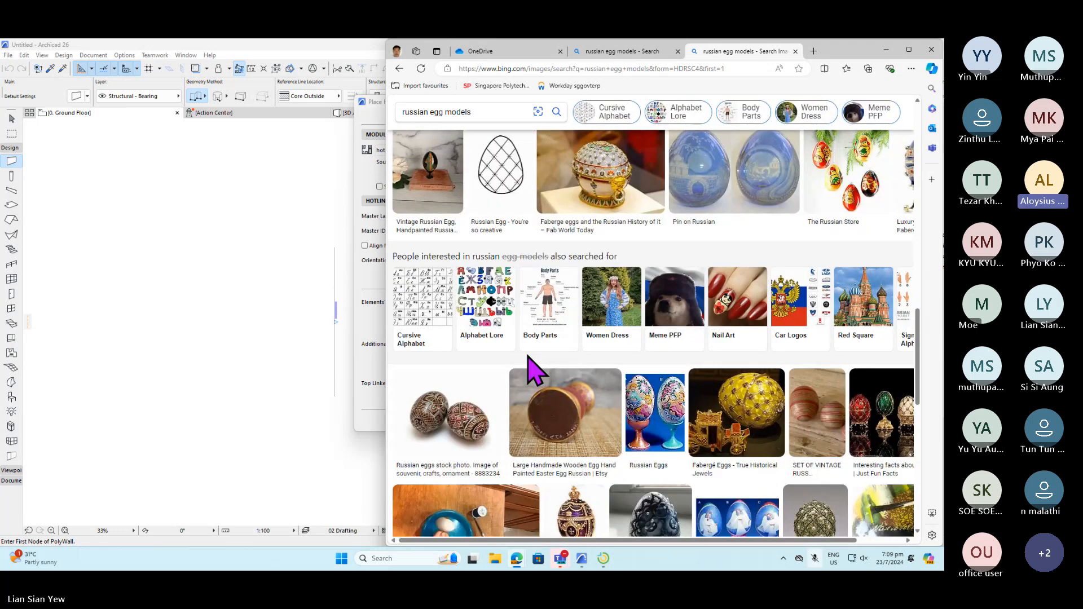
pyautogui.scroll(-2, 658, 310)
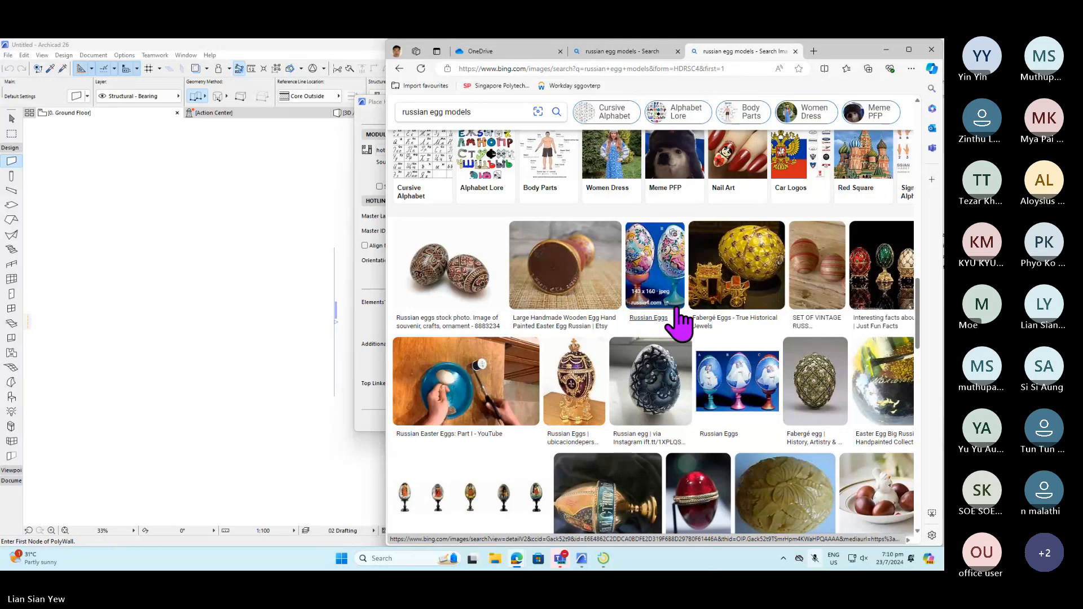
pyautogui.scroll(5, 554, 305)
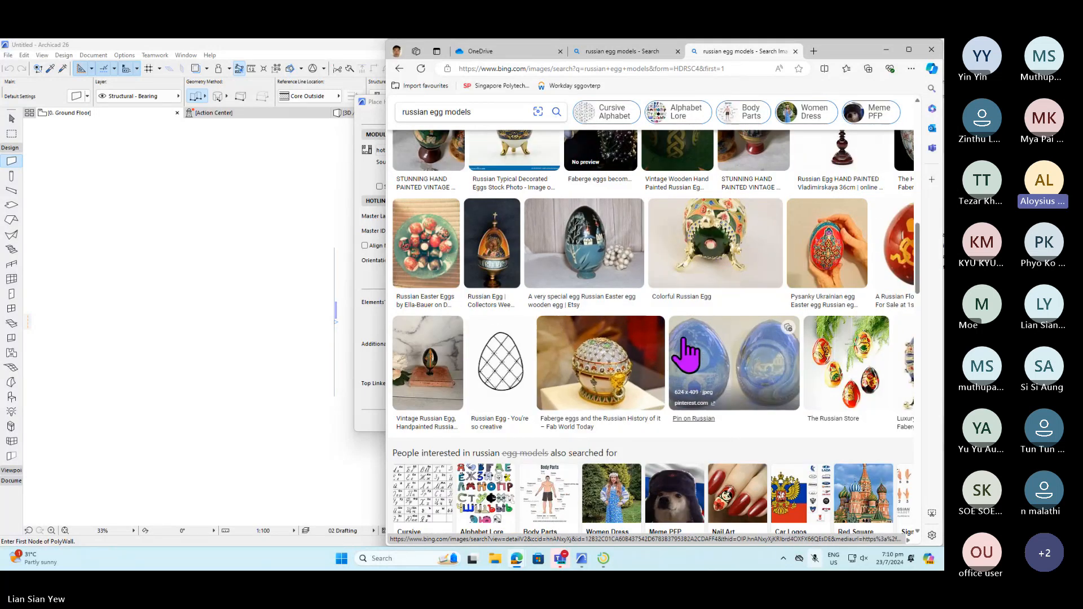
pyautogui.scroll(1, 687, 362)
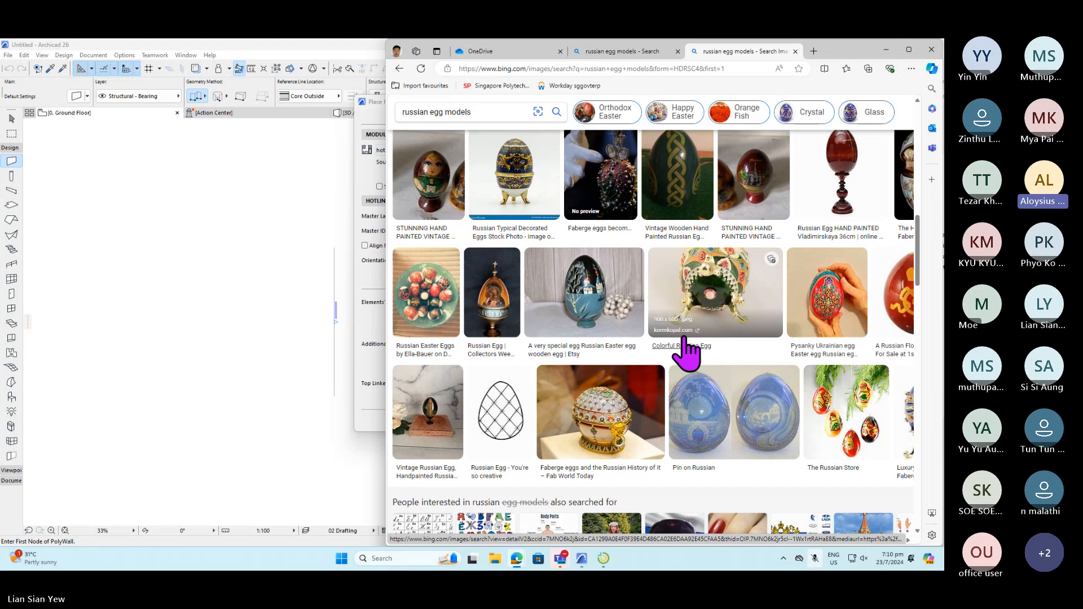
# - Refine the image search to "russian nested egg models"
pyautogui.click(429, 110)
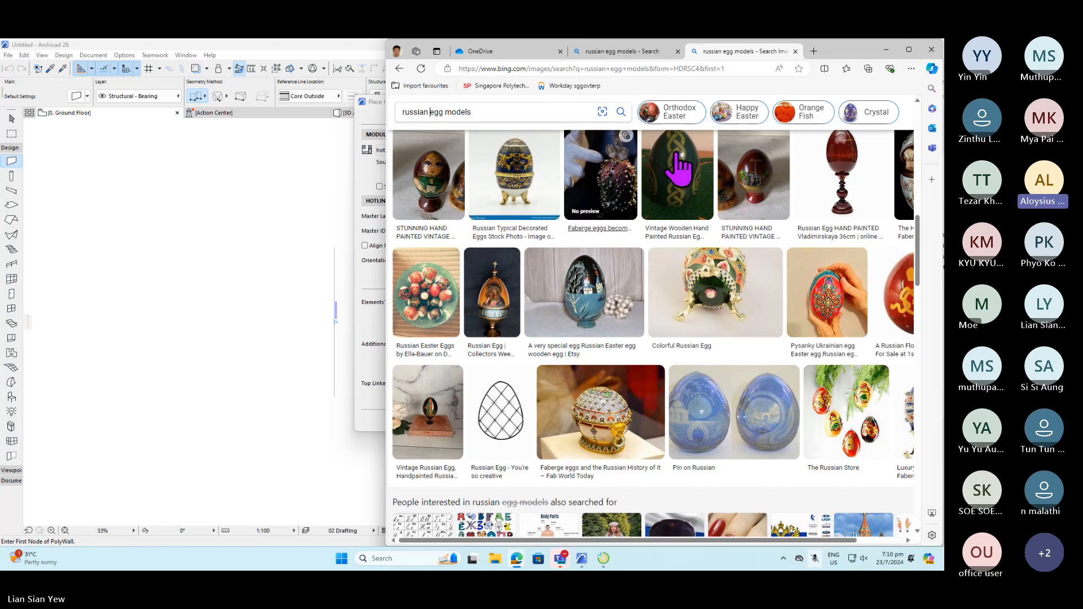
pyautogui.write('nesting')
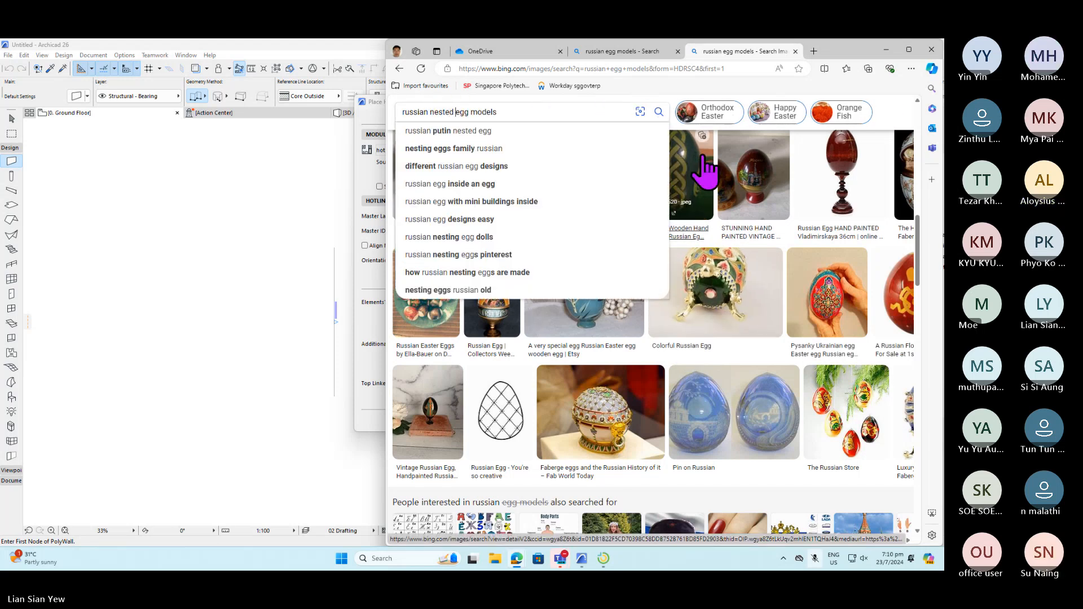
pyautogui.press('Return')
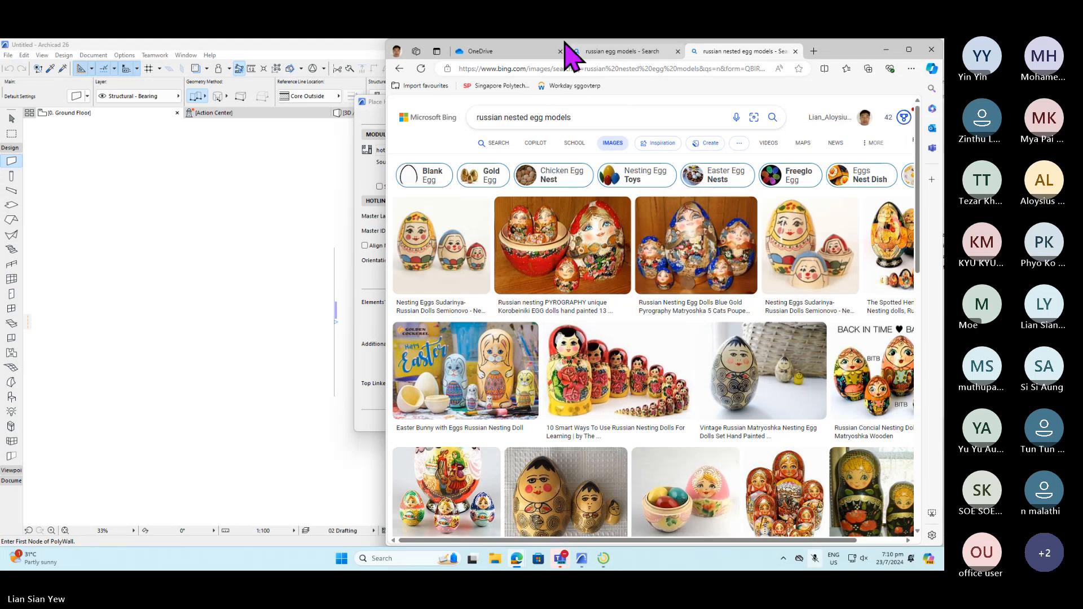
# - Go back to the hotlink modules PDF and compare its page 4 diagram with the Skip Nested Modules option in Archicad's Place Hotlink settings
pyautogui.click(483, 51)
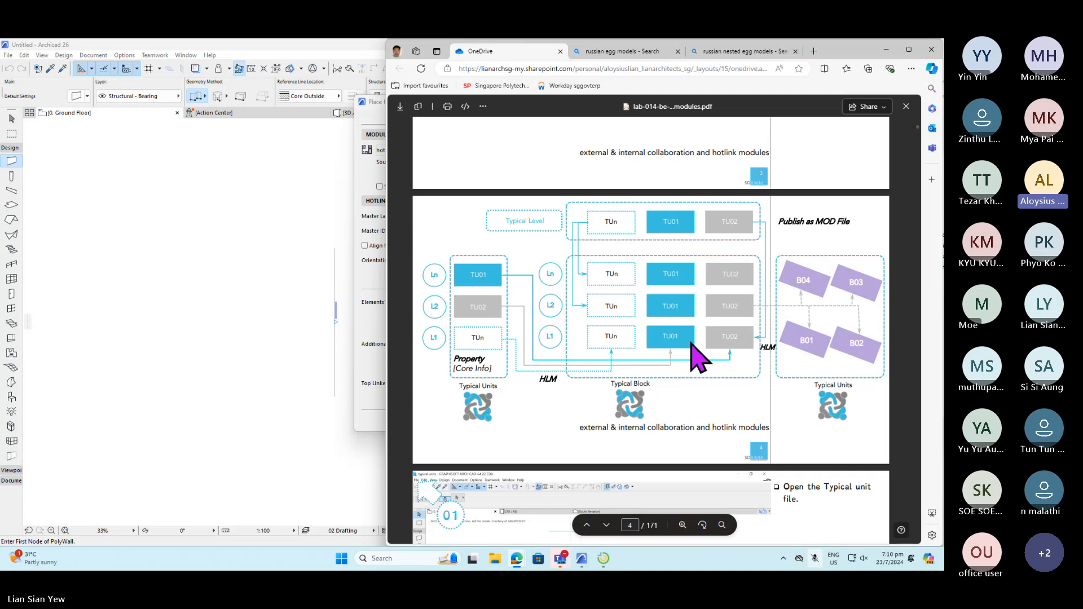
pyautogui.scroll(-5, 700, 357)
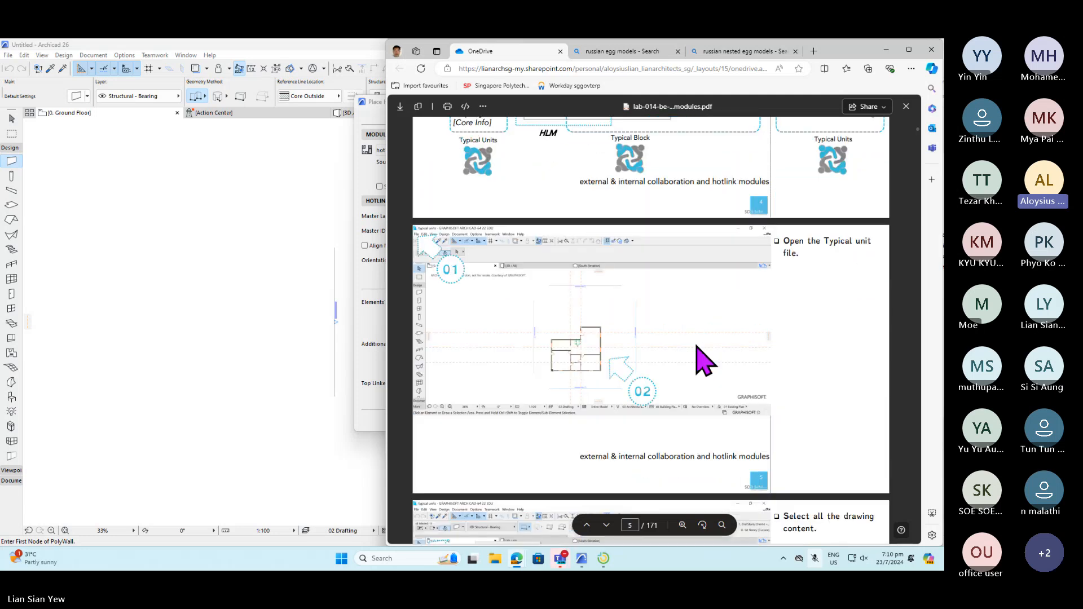
pyautogui.scroll(-5, 705, 361)
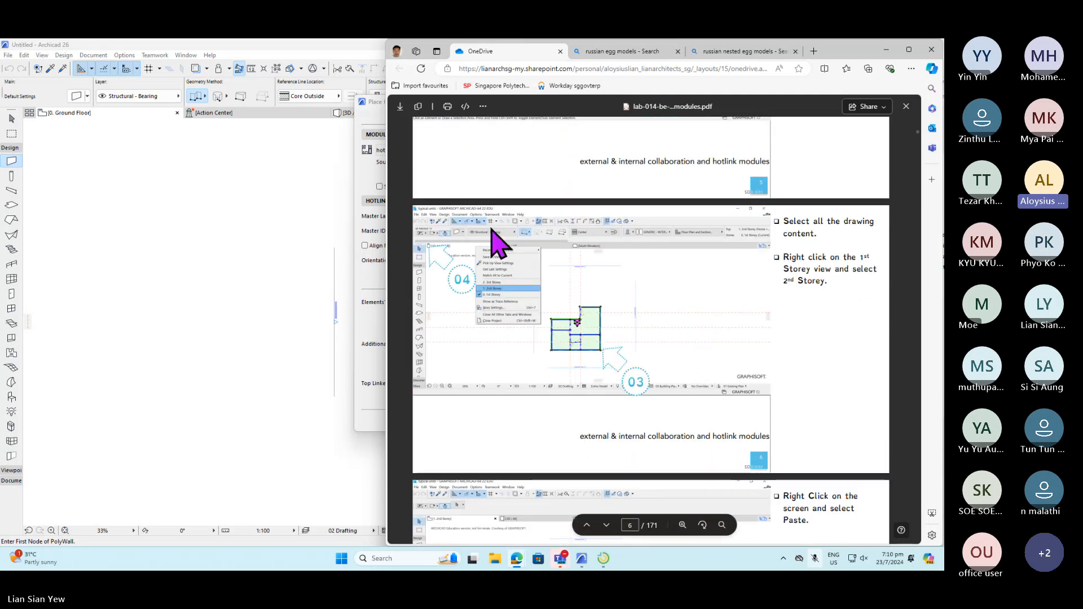
pyautogui.scroll(3, 491, 229)
pyautogui.click(379, 218)
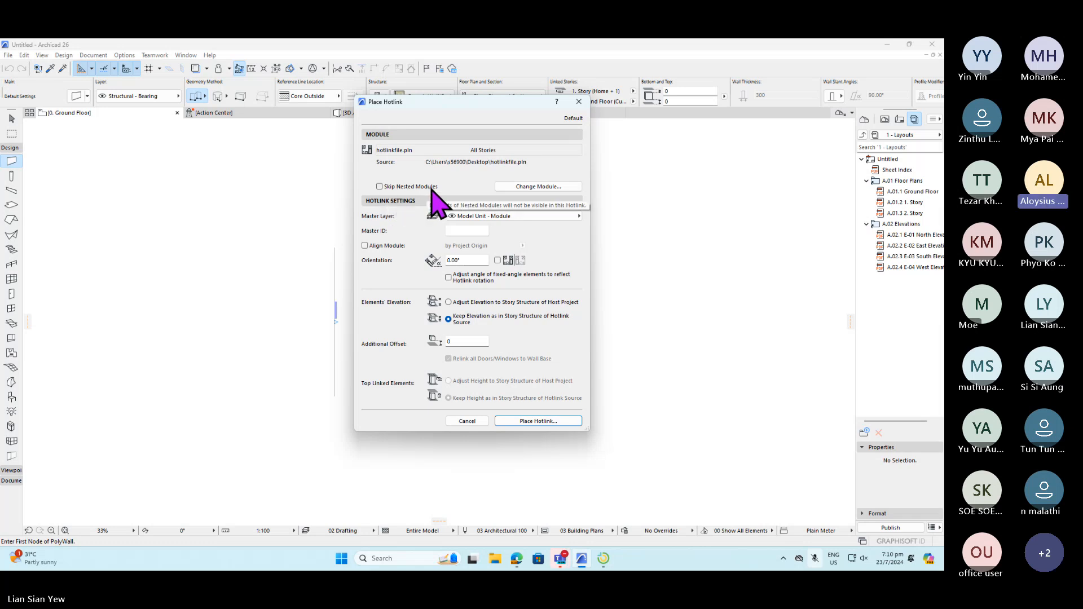
pyautogui.click(516, 560)
pyautogui.click(584, 508)
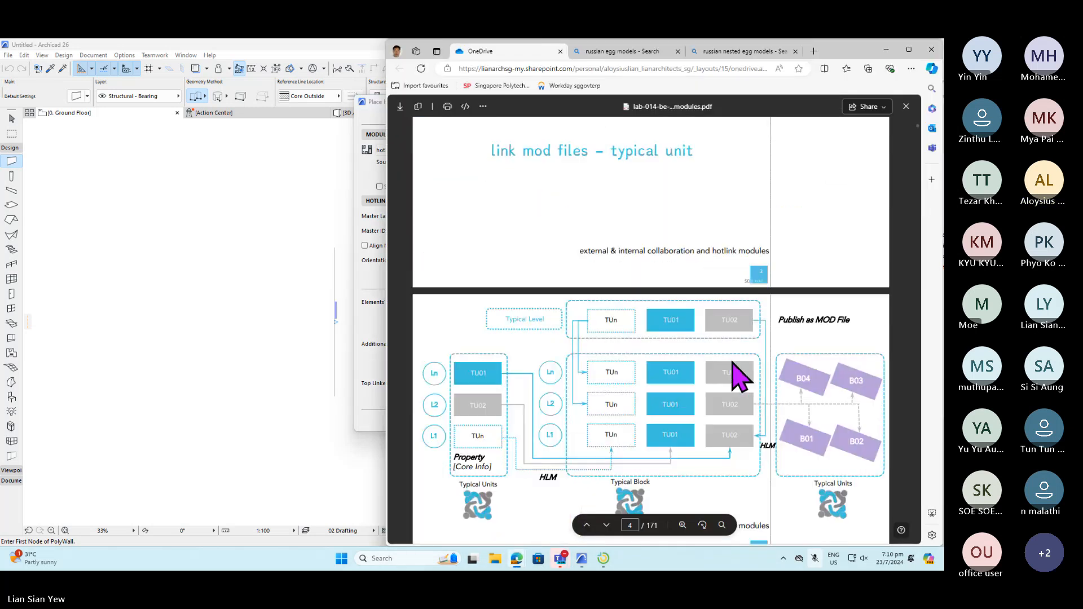
pyautogui.scroll(-2, 733, 372)
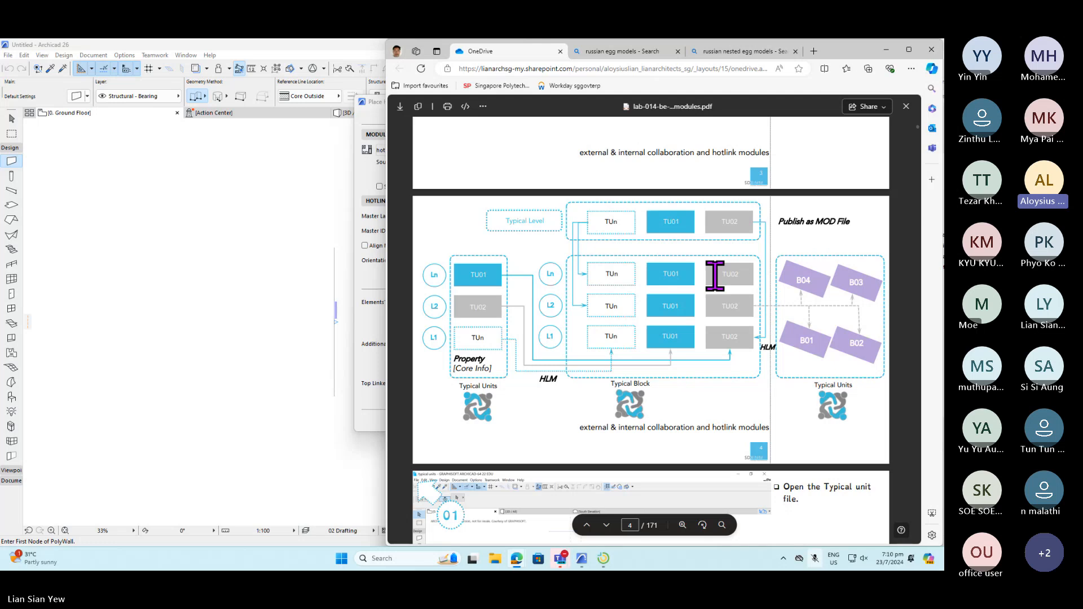
# - Return to Archicad and examine the Place Hotlink settings, including the available master layers and the orientation angle
pyautogui.click(378, 299)
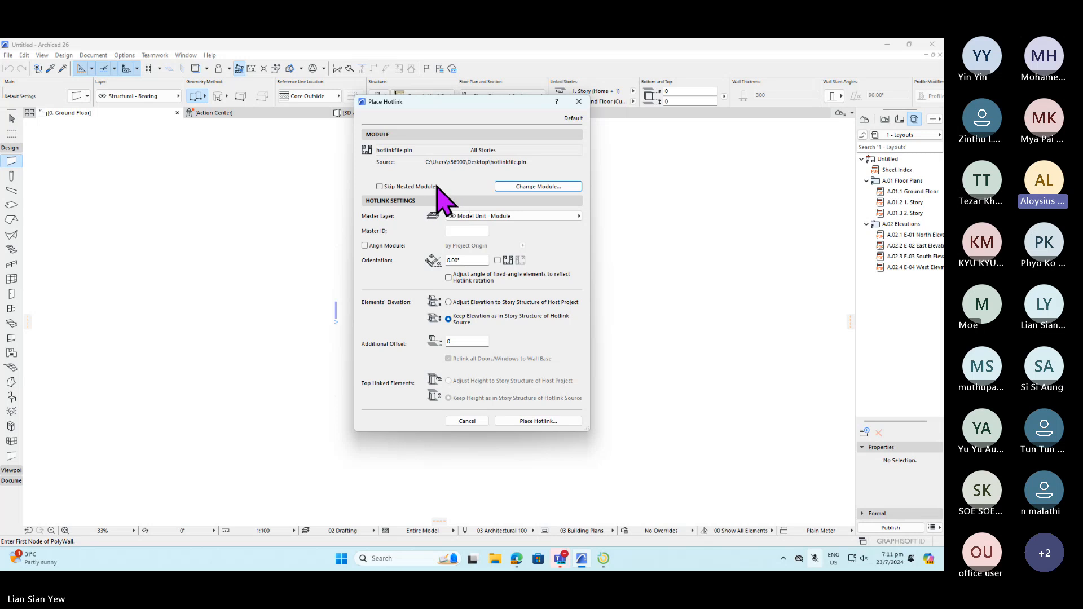
pyautogui.moveTo(525, 101); pyautogui.dragTo(752, 124)
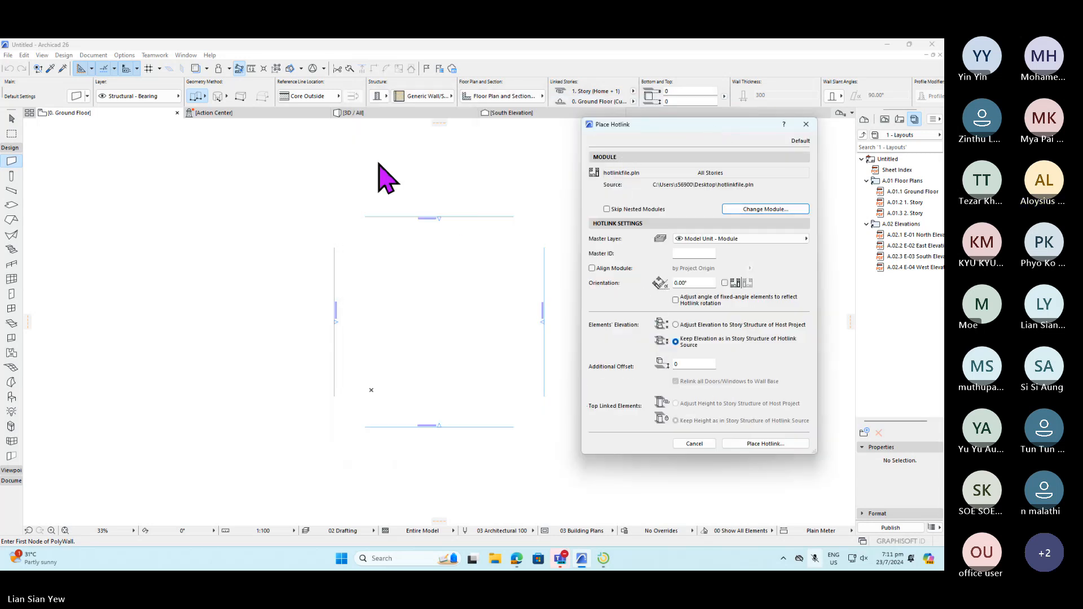
pyautogui.moveTo(676, 125); pyautogui.dragTo(486, 126)
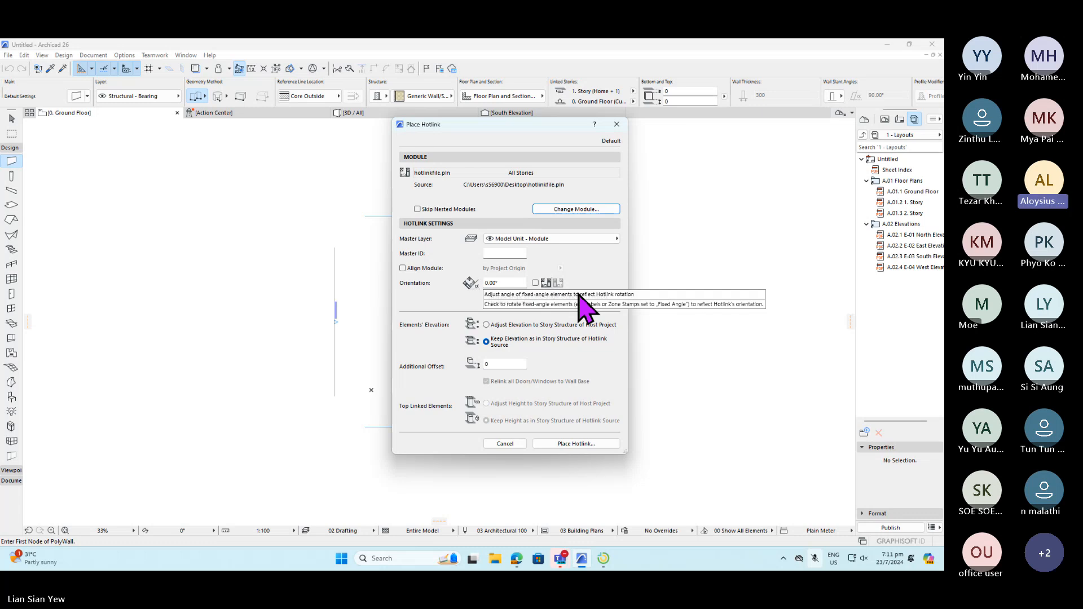
pyautogui.click(594, 238)
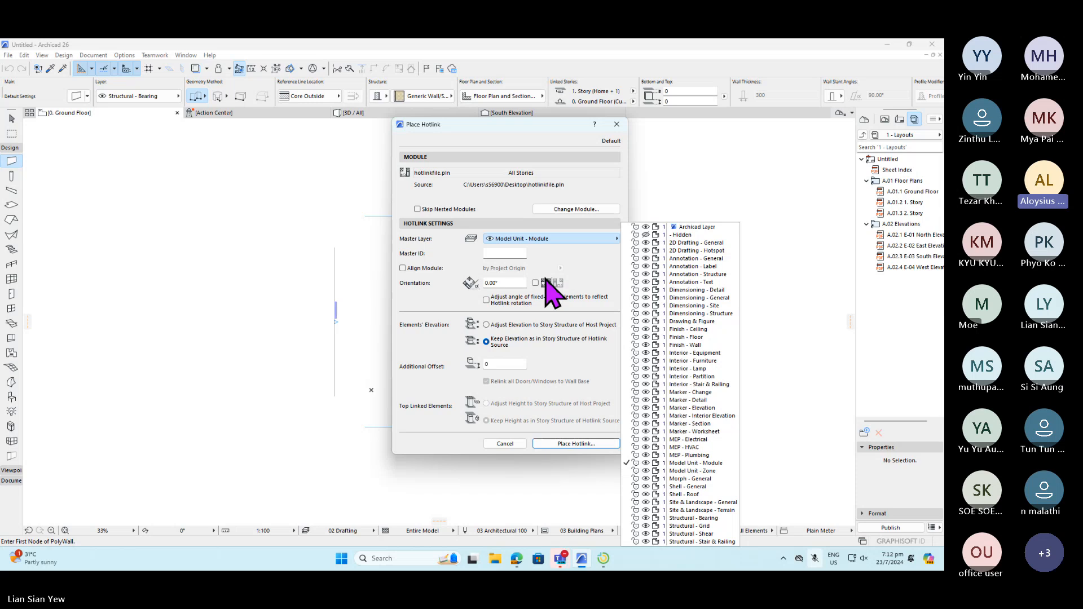
pyautogui.click(517, 284)
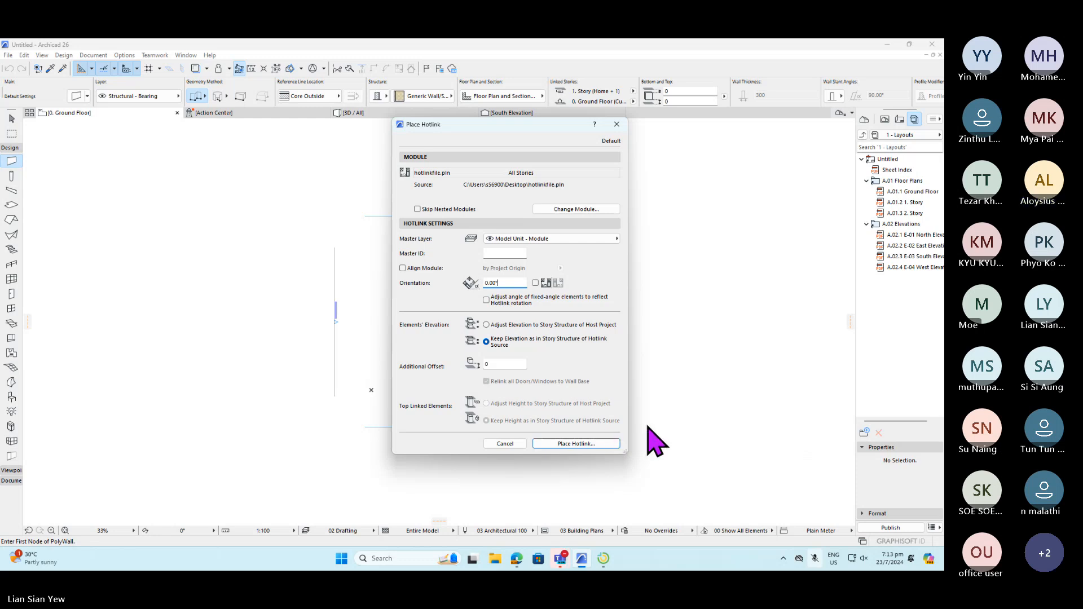
pyautogui.click(575, 444)
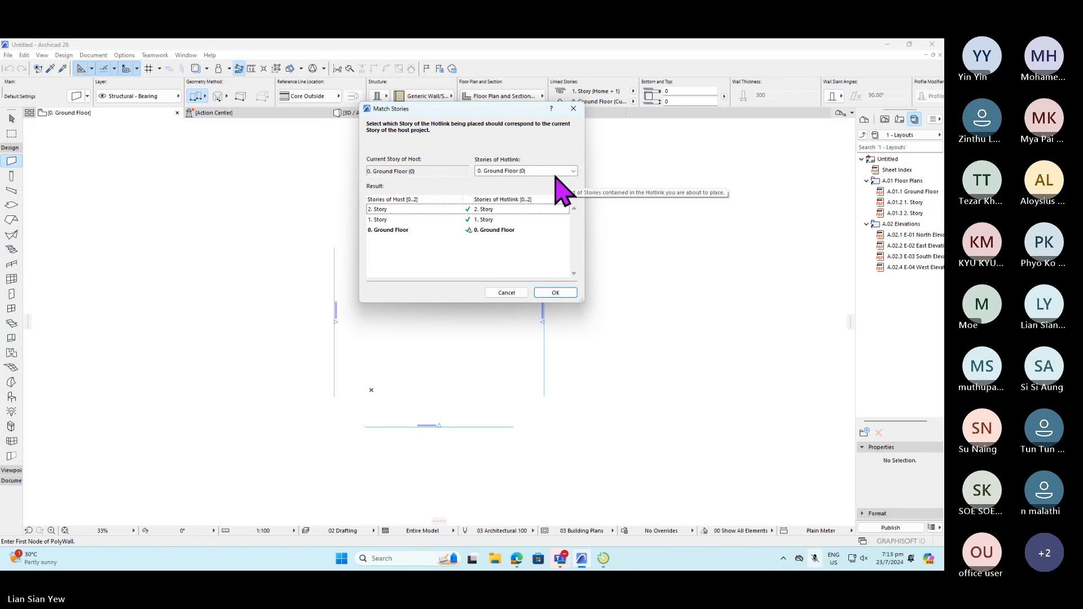
pyautogui.click(555, 293)
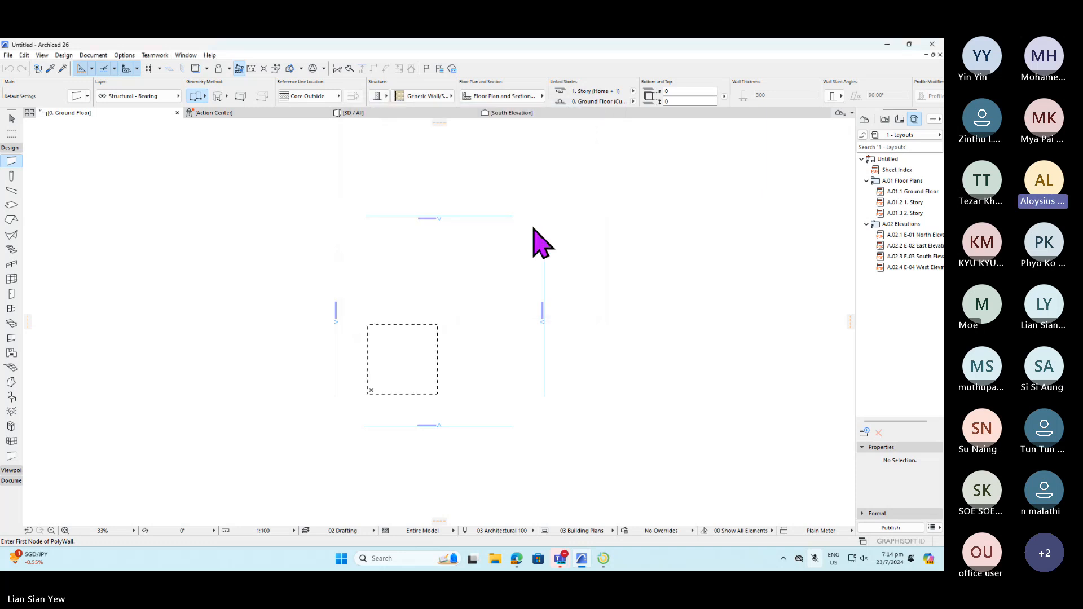
pyautogui.click(376, 115)
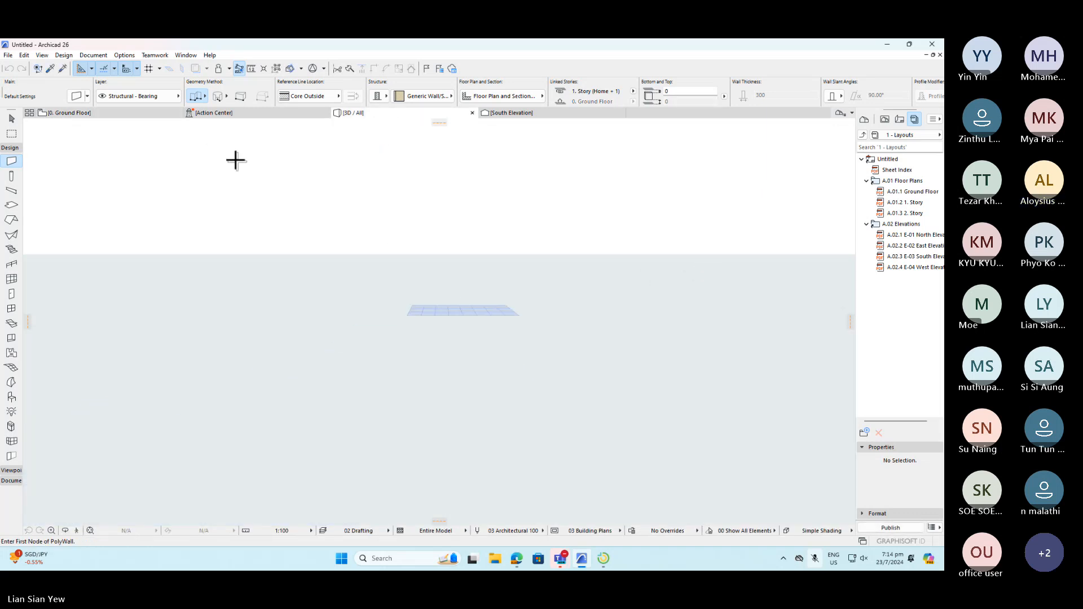
pyautogui.click(109, 113)
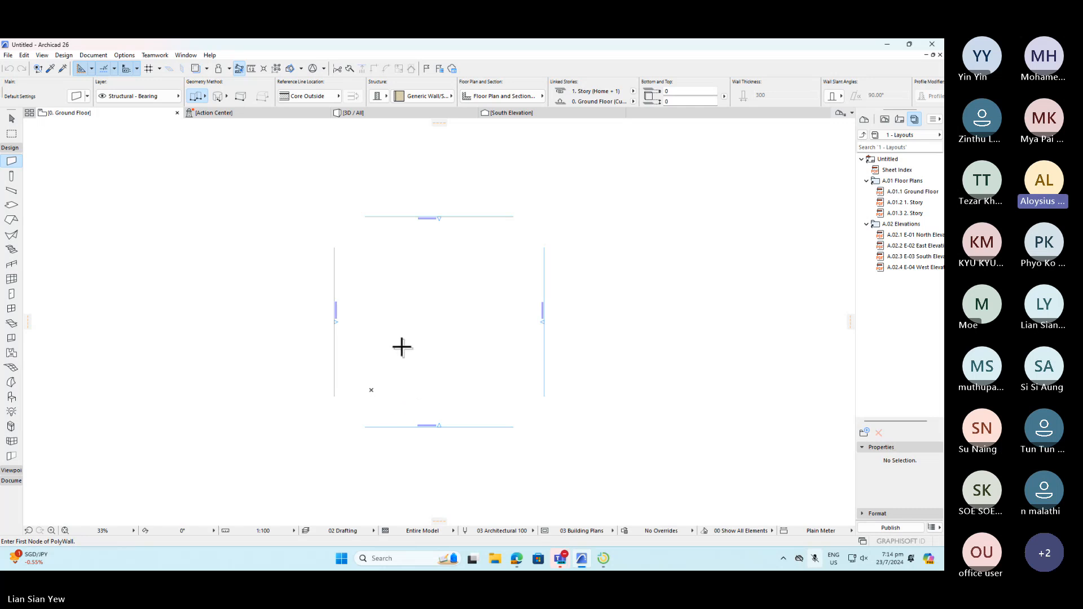
pyautogui.press('Escape')
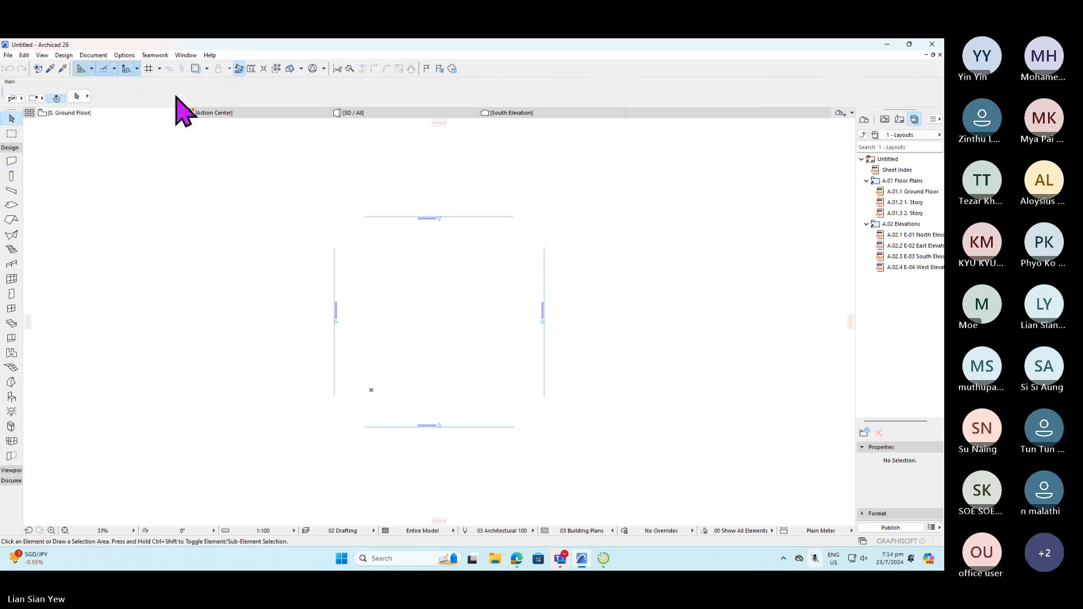
# - Start placing a hotlink using hotlinkfile.pln from the Desktop as a new module with all stories of the model
pyautogui.click(8, 54)
pyautogui.moveTo(80, 206)
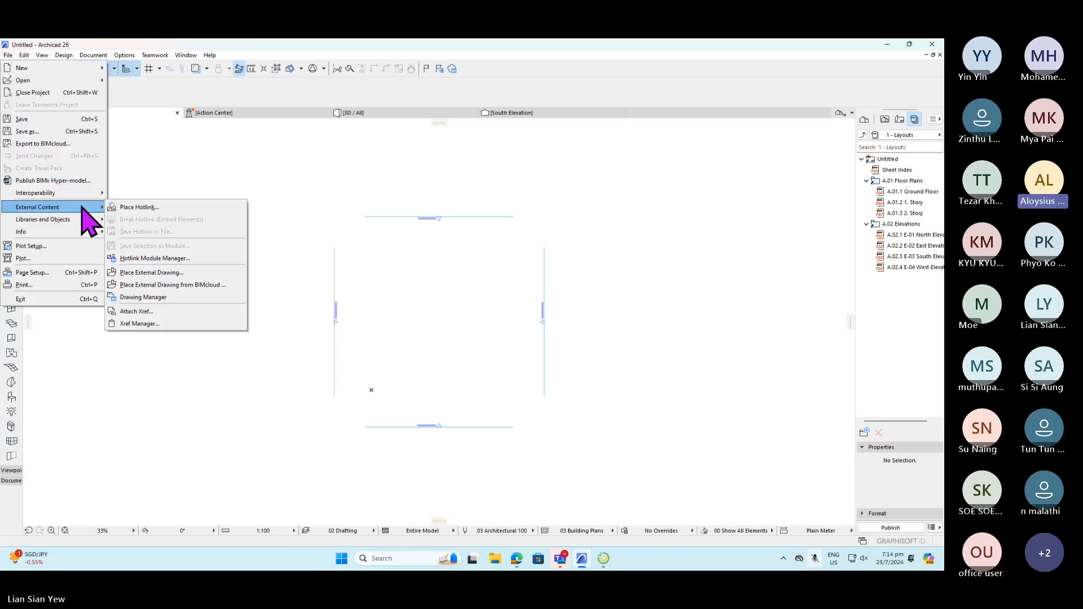
pyautogui.click(130, 208)
pyautogui.click(595, 209)
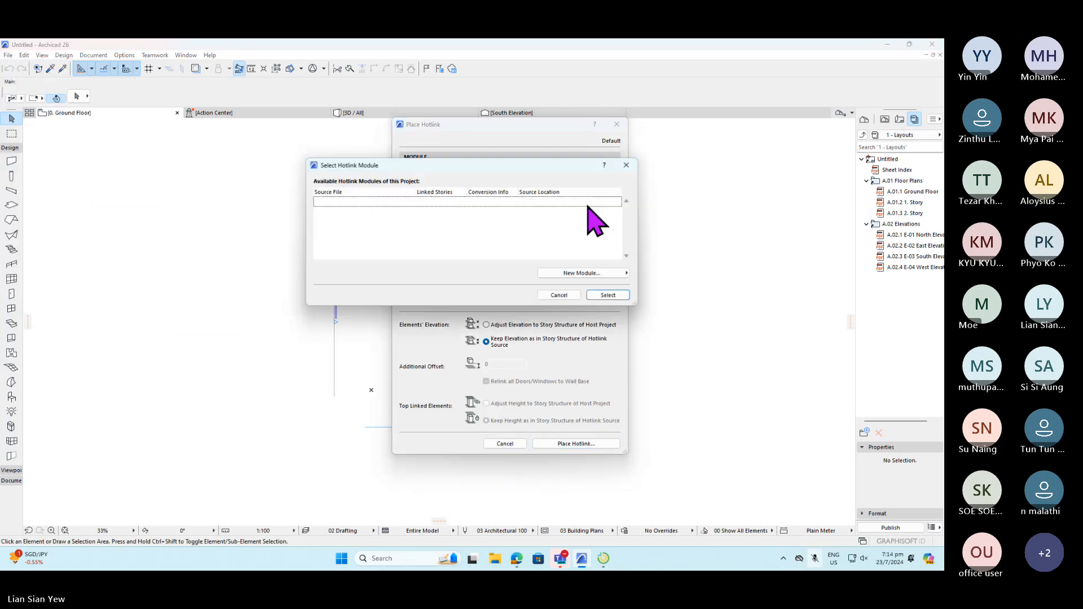
pyautogui.click(616, 273)
pyautogui.click(654, 272)
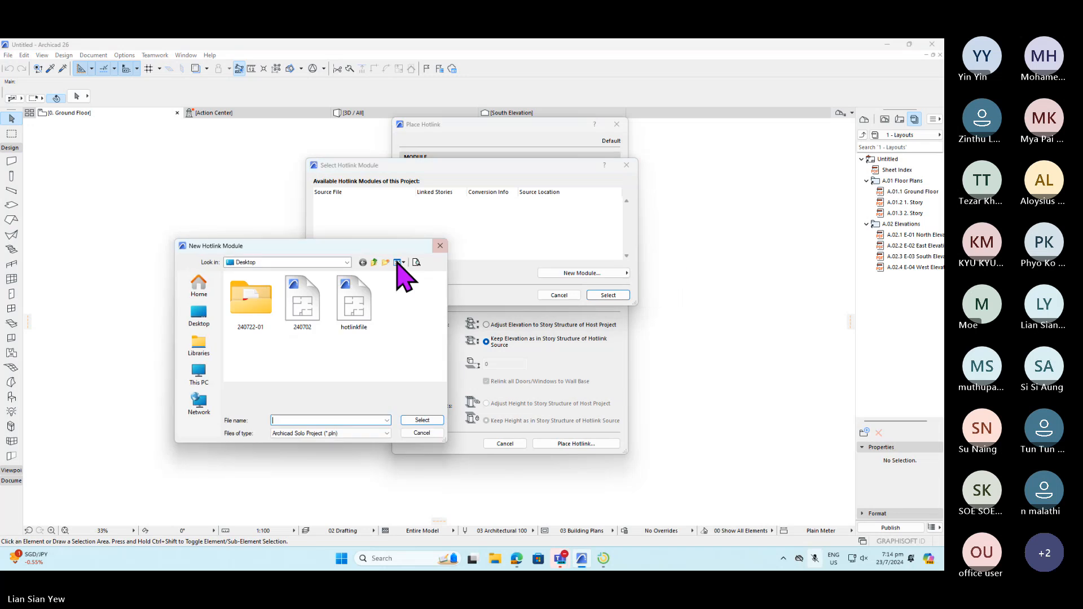
pyautogui.click(422, 420)
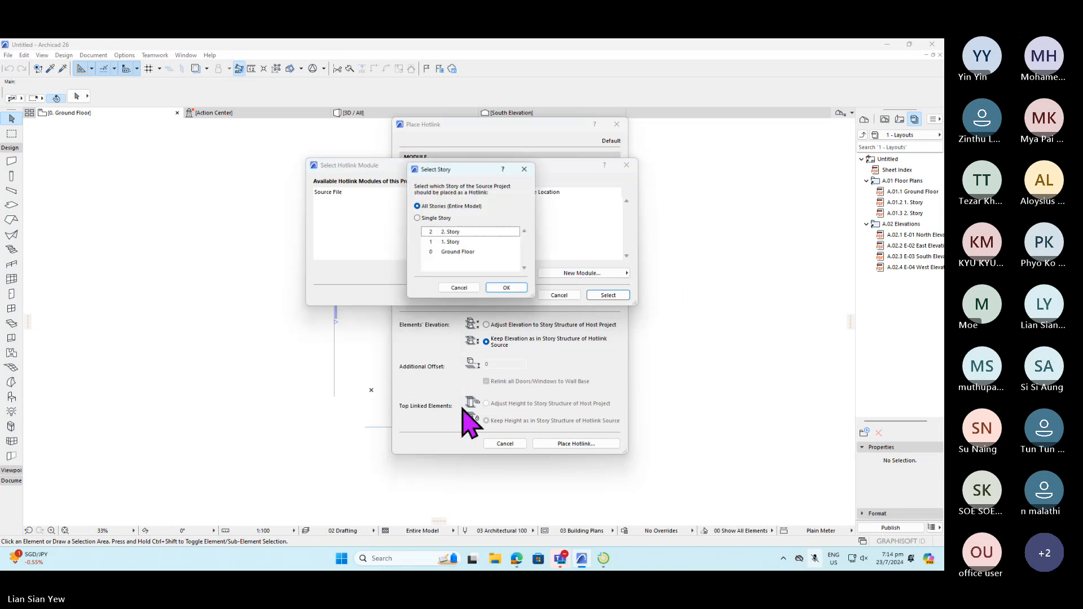
pyautogui.click(503, 289)
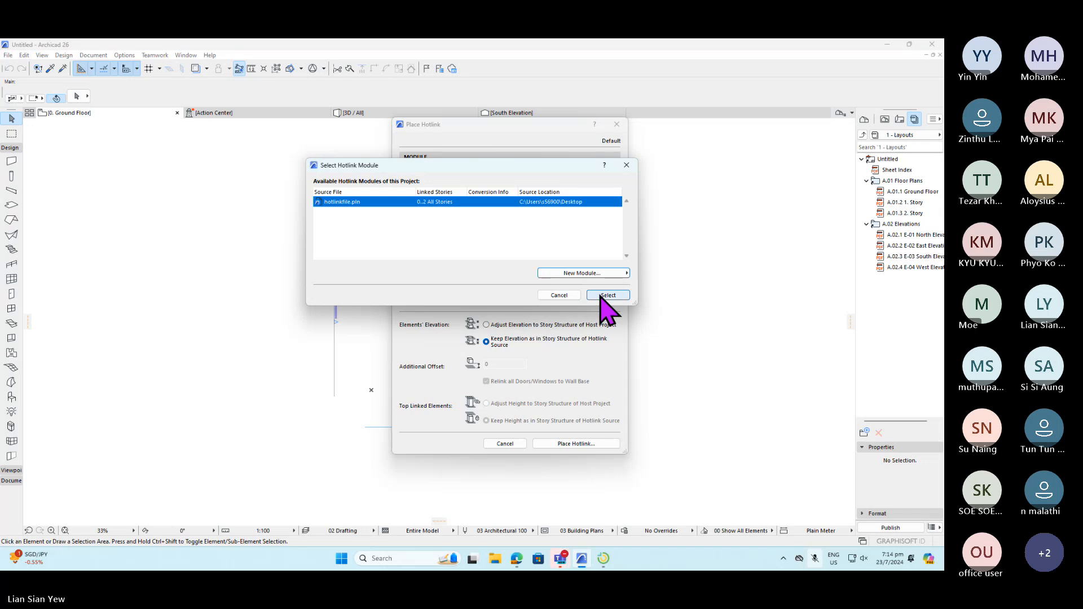
pyautogui.click(608, 295)
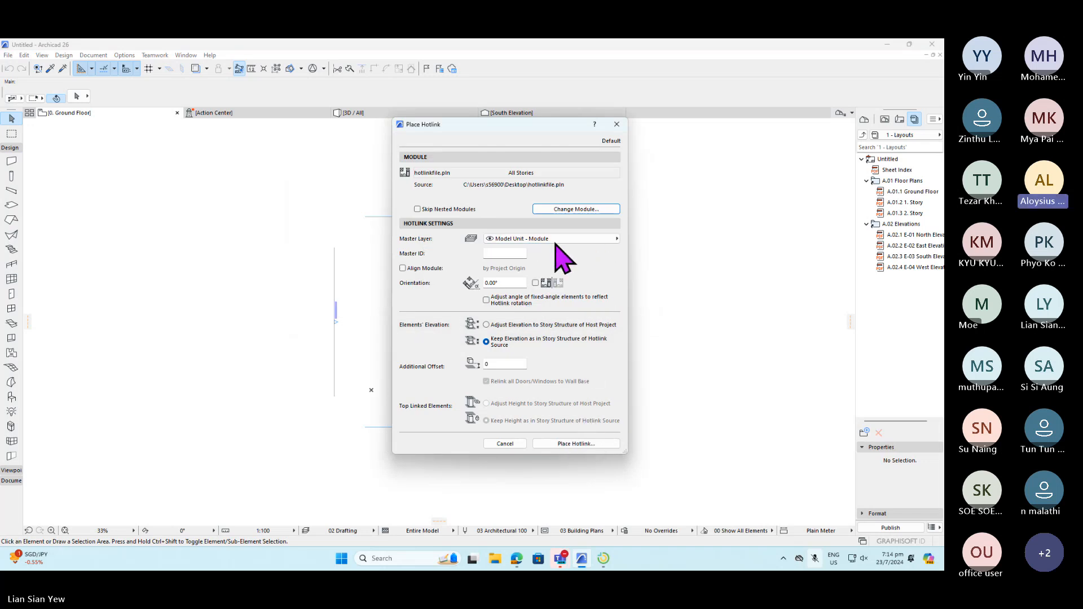
# - Place the module in the project with the hotlink's Ground Floor matched to the host's Ground Floor
pyautogui.click(577, 444)
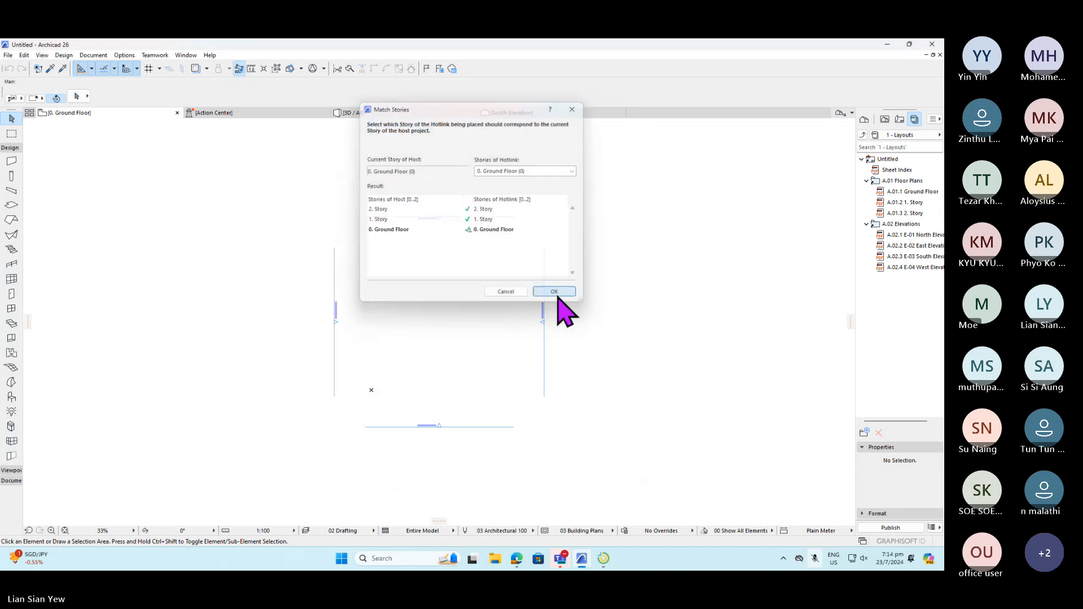
pyautogui.click(556, 293)
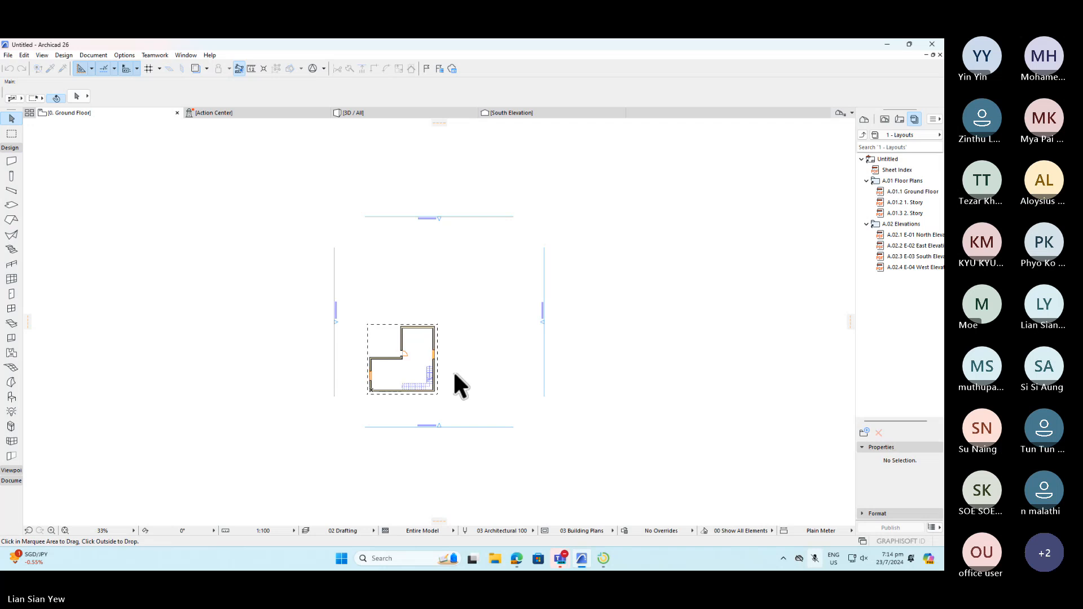
pyautogui.click(455, 373)
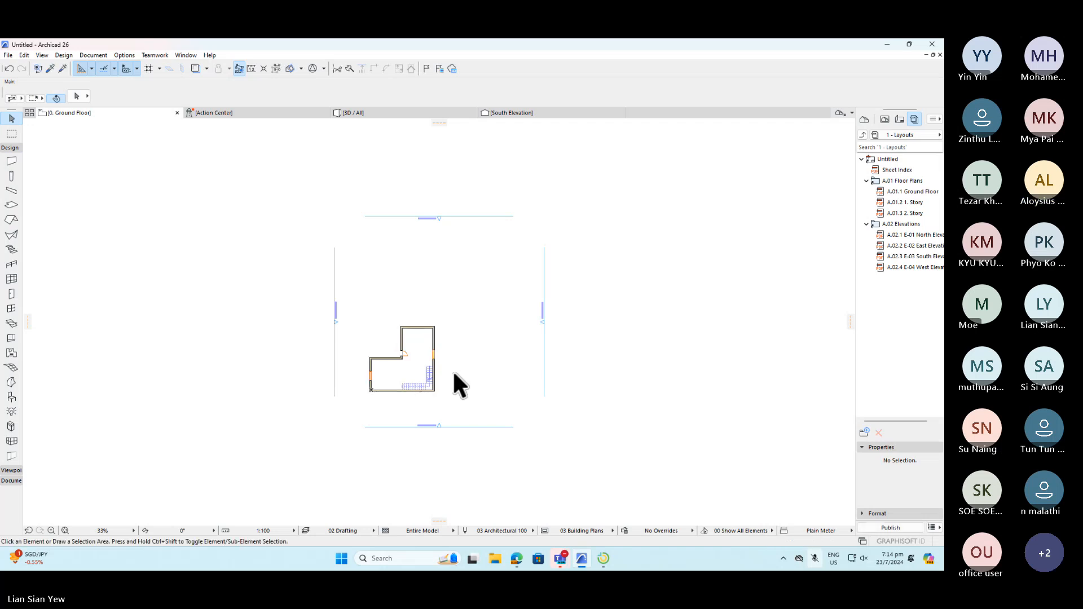
# - Inspect the placed unit in the floor plan and the 3D view, and return to the Ground Floor plan
pyautogui.scroll(5, 368, 390)
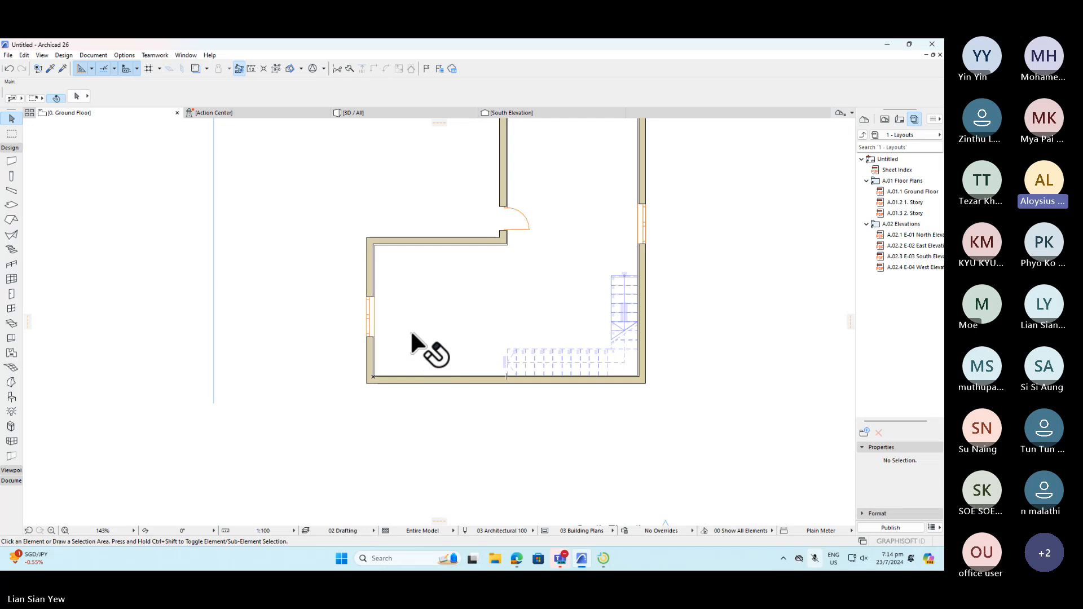
pyautogui.click(380, 112)
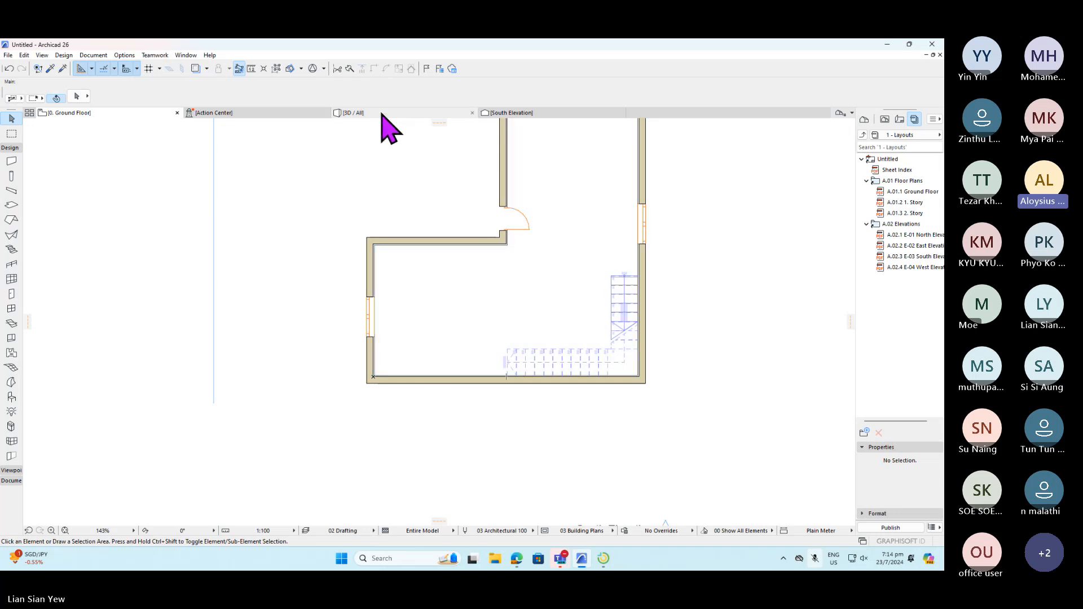
pyautogui.keyDown('shift'); pyautogui.moveTo(496, 290); pyautogui.dragTo(629, 387, button='middle'); pyautogui.keyUp('shift')
pyautogui.scroll(3, 475, 267)
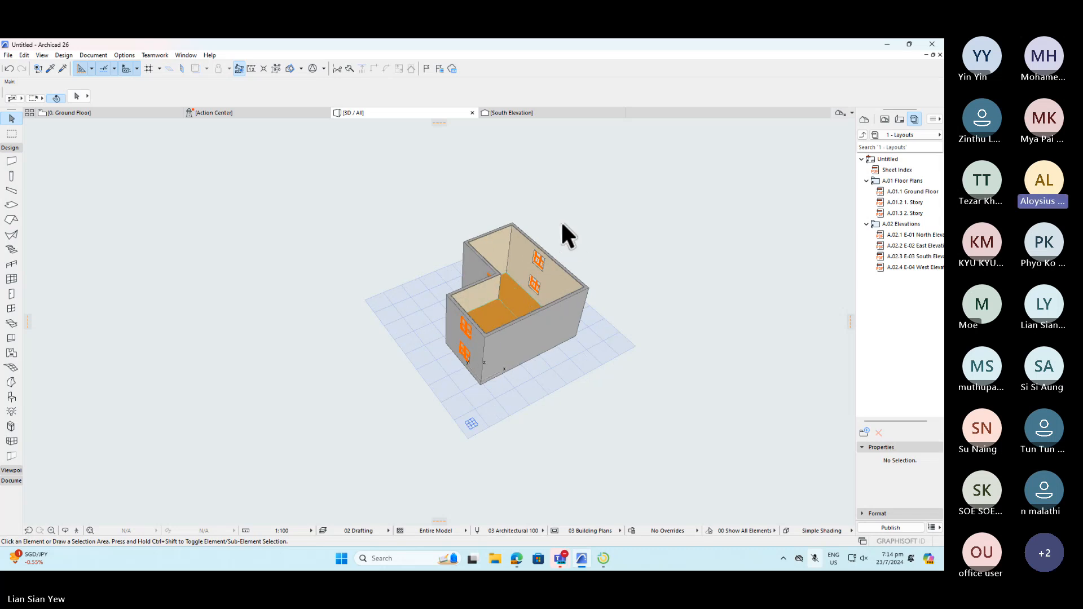
pyautogui.click(575, 211)
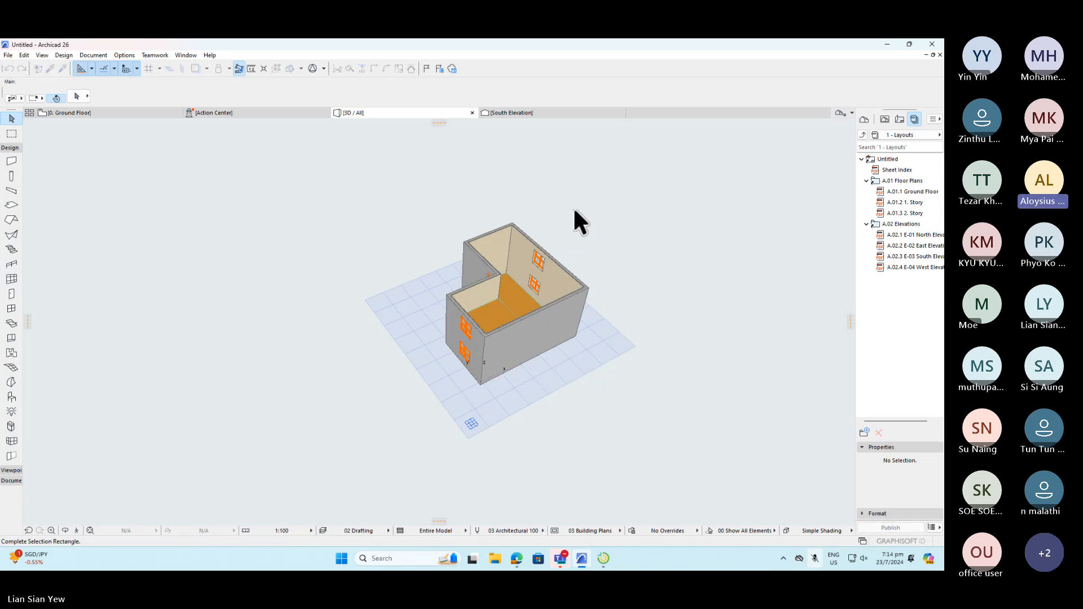
pyautogui.click(141, 113)
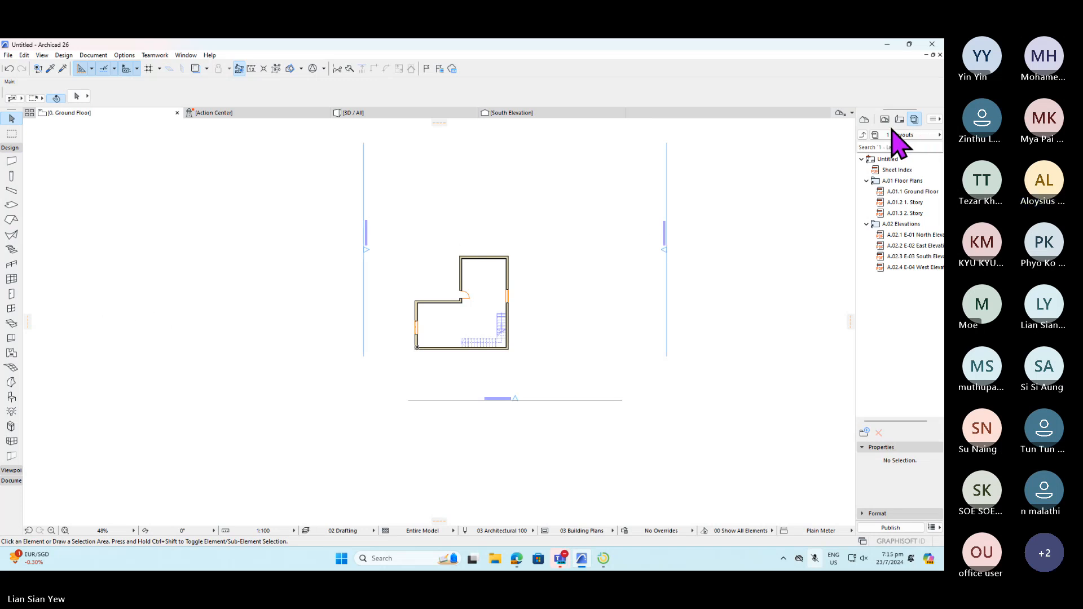
# - Open the East Elevation from the project map, examine its story levels, and return to the Ground Floor plan
pyautogui.click(864, 120)
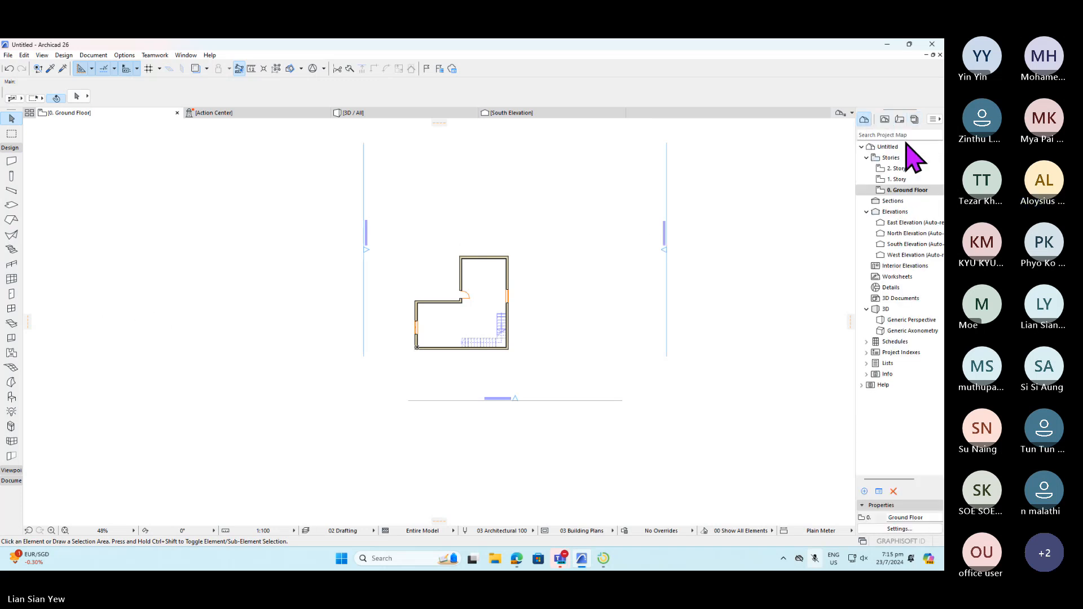
pyautogui.click(907, 222)
pyautogui.doubleClick(907, 223)
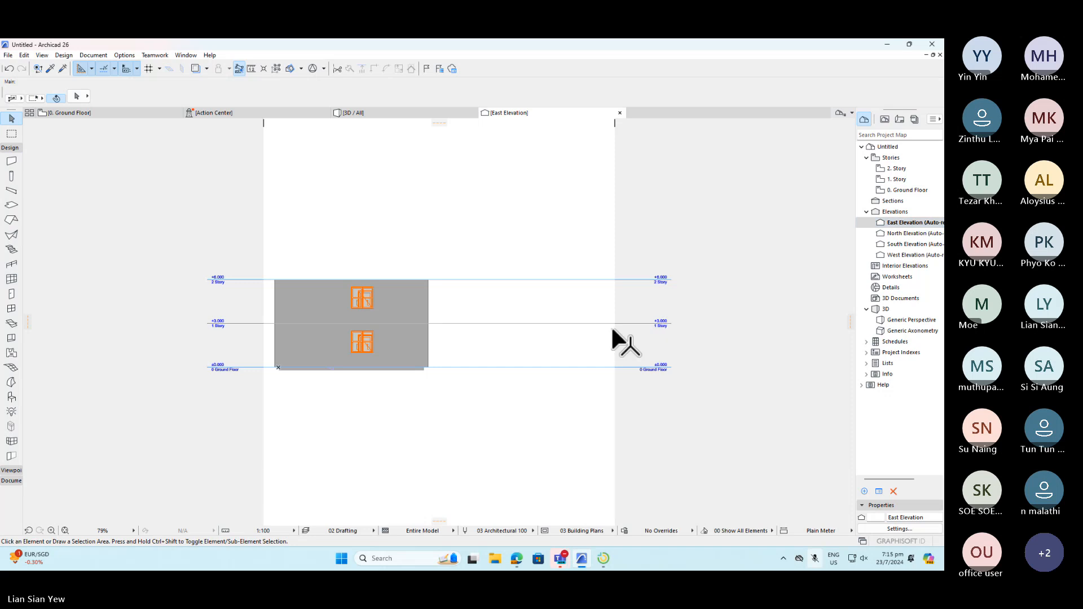
pyautogui.scroll(5, 665, 322)
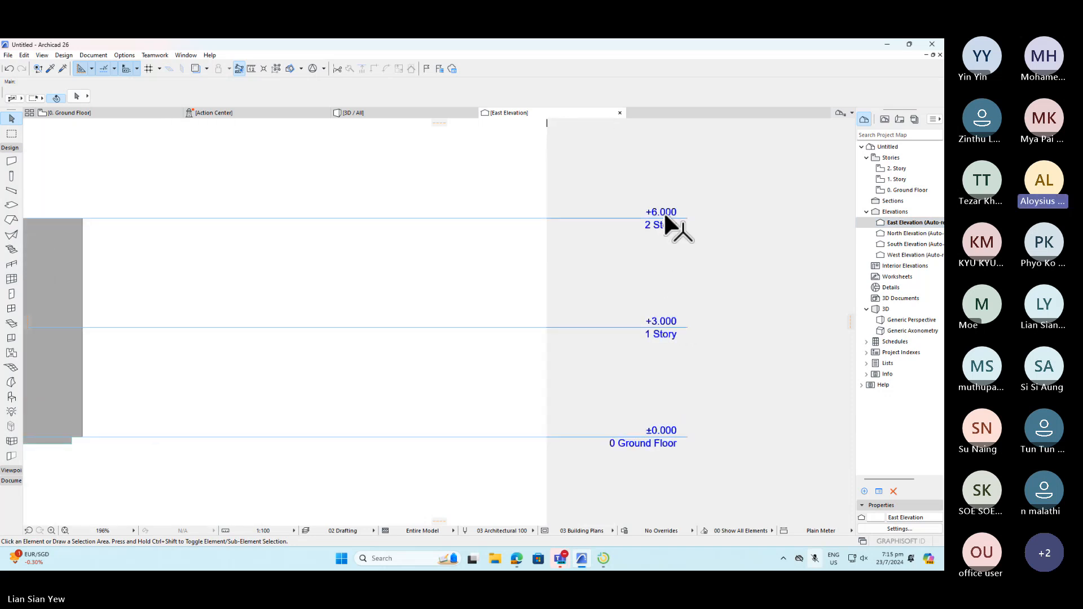
pyautogui.scroll(-5, 671, 224)
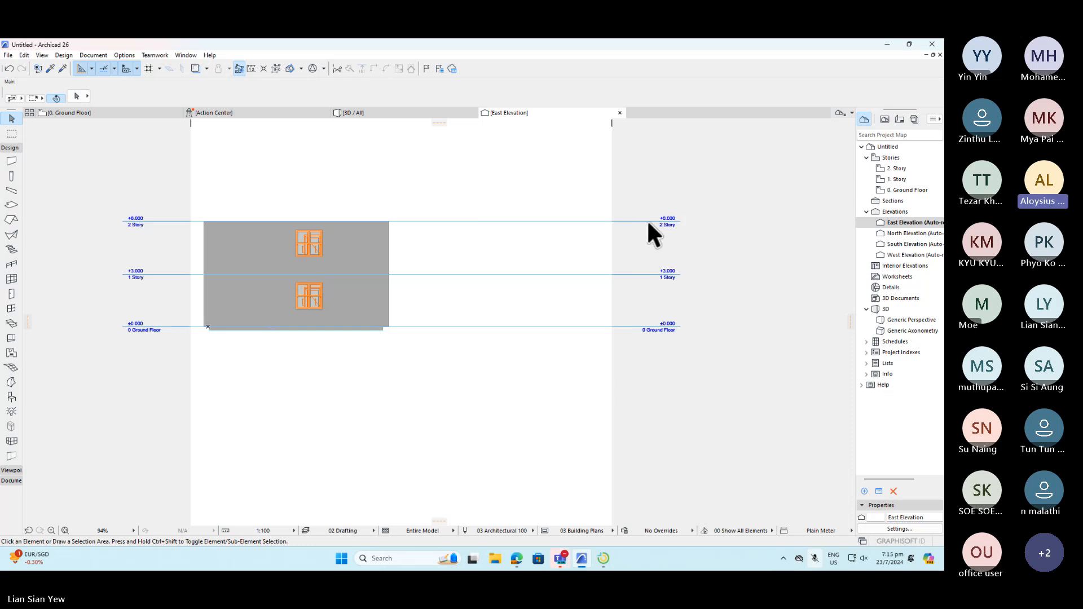
pyautogui.click(84, 114)
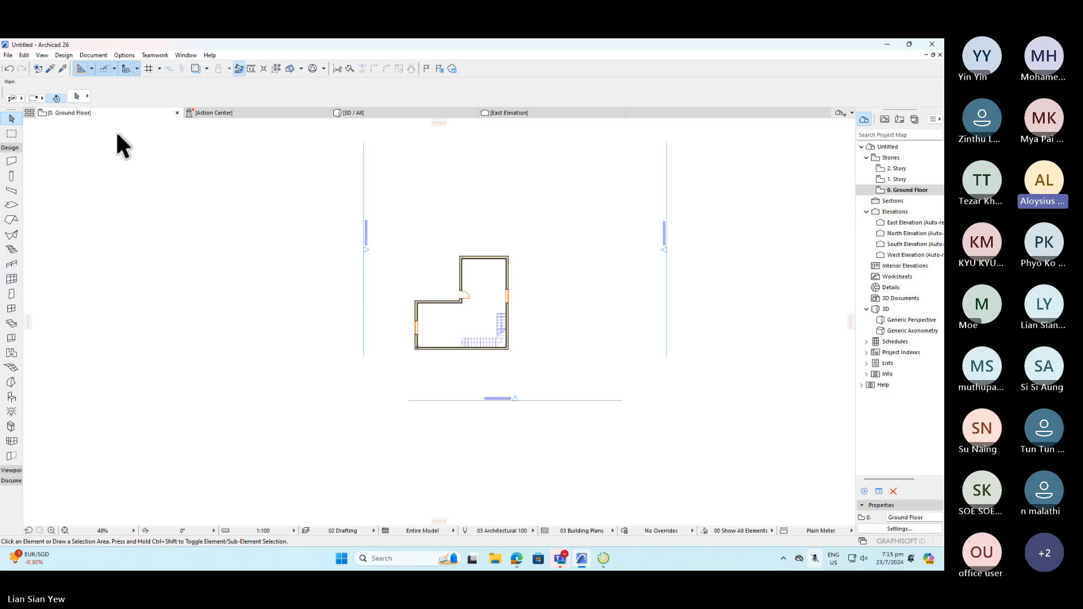
# - Try to place the hotlinkfile.pln module again with the hotlink's 2. Story matched to the host's Ground Floor, reviewing the story matching
pyautogui.click(4, 56)
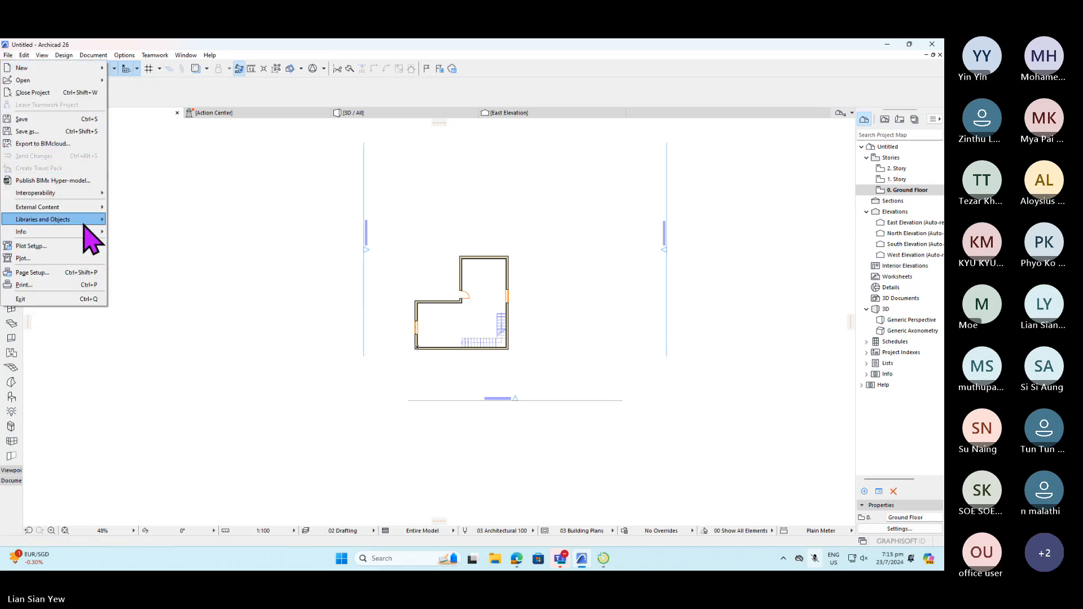
pyautogui.moveTo(84, 225)
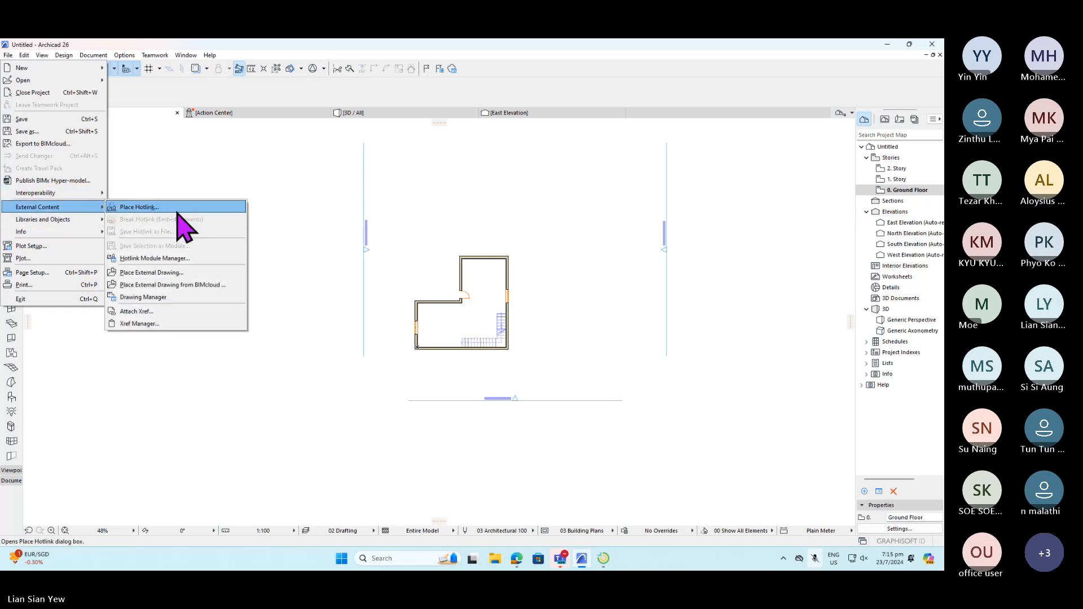
pyautogui.click(169, 209)
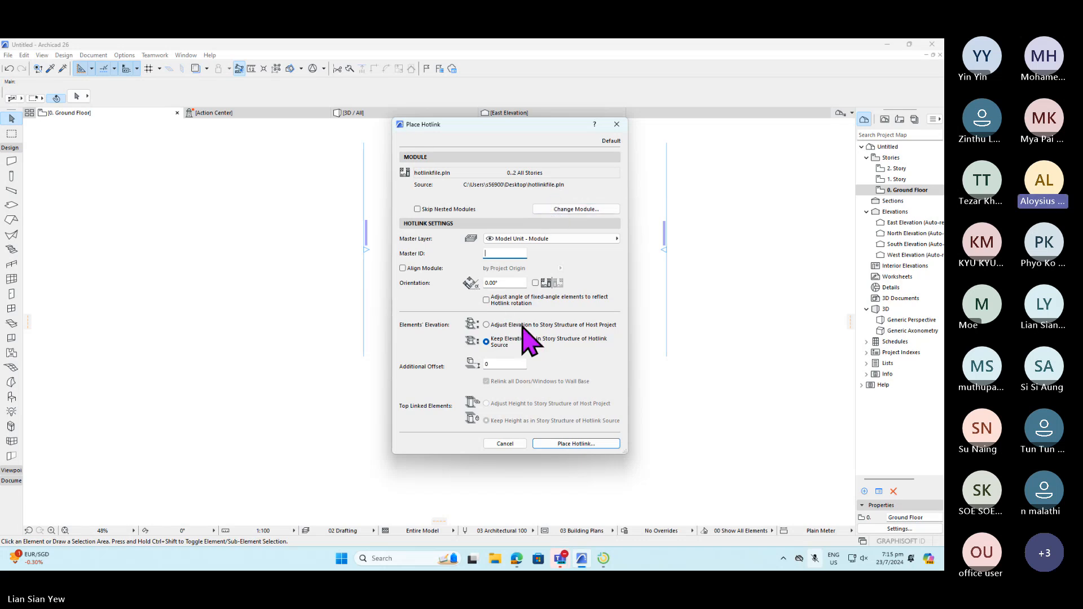
pyautogui.click(576, 445)
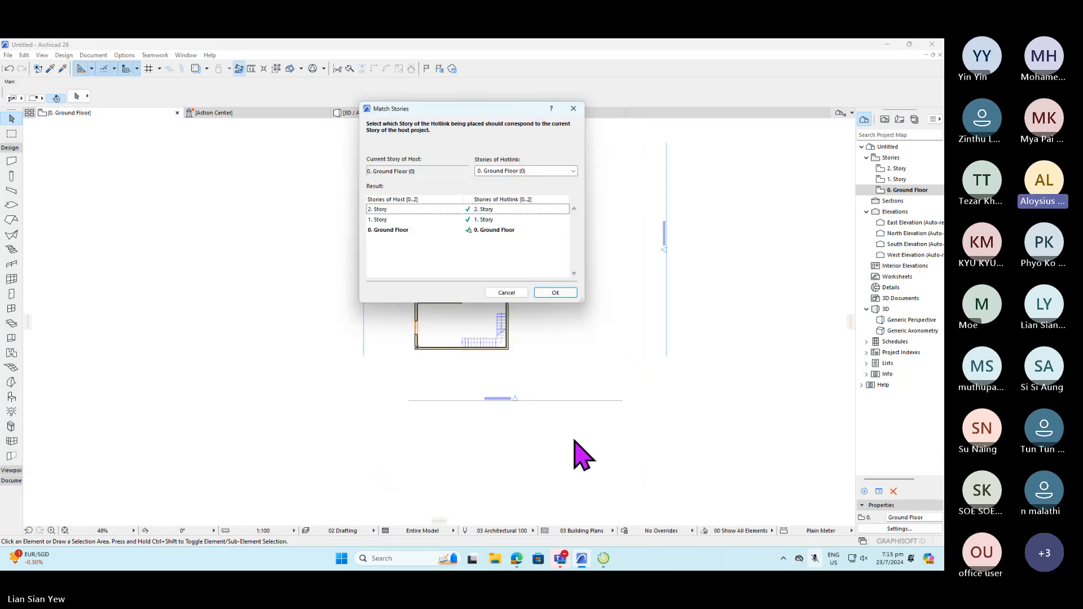
pyautogui.click(564, 171)
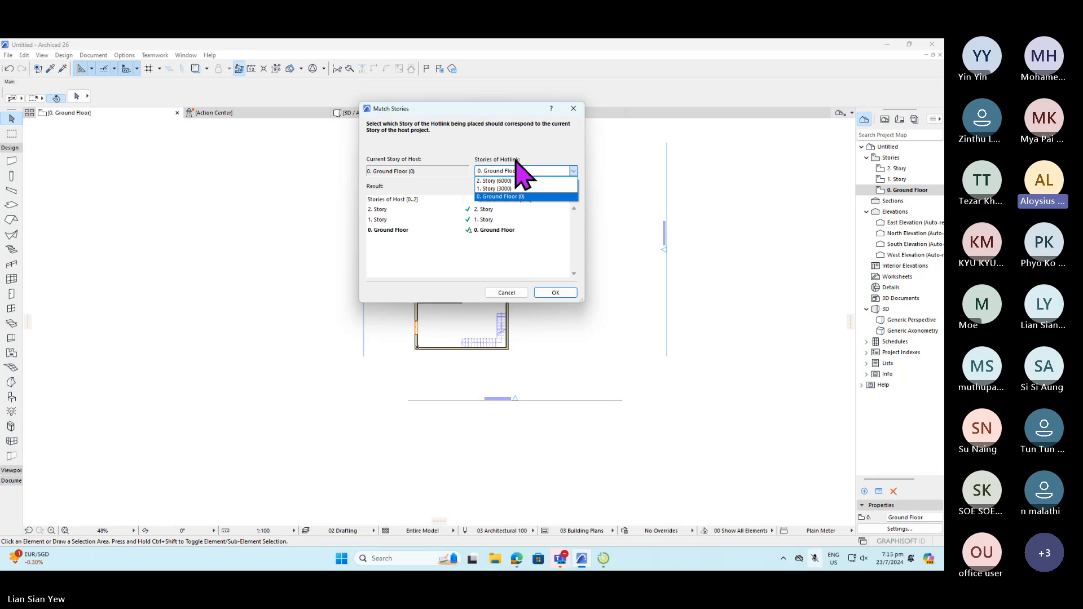
pyautogui.click(432, 164)
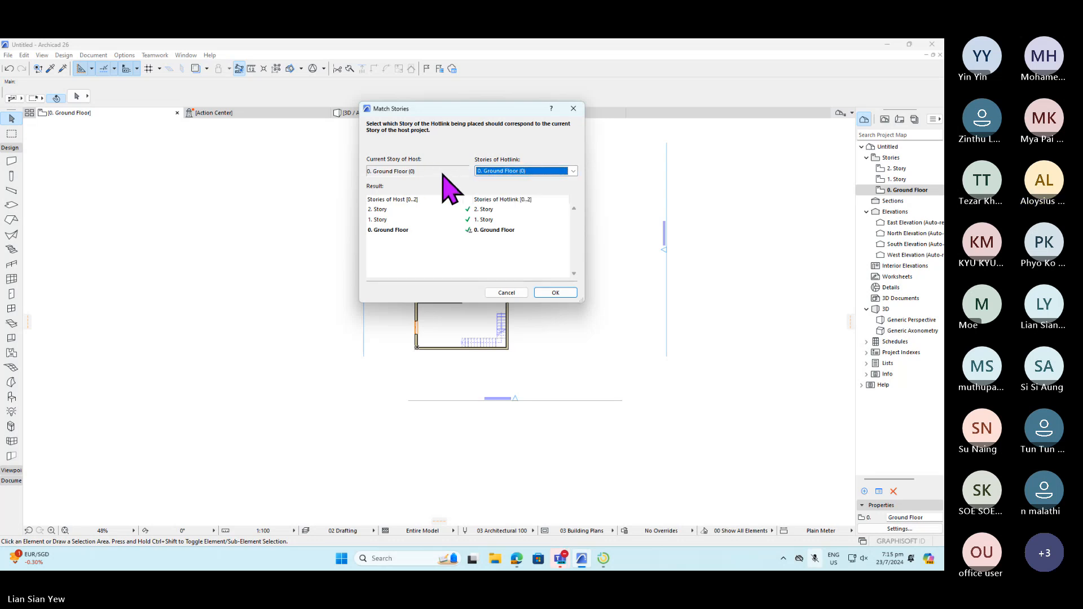
pyautogui.click(571, 172)
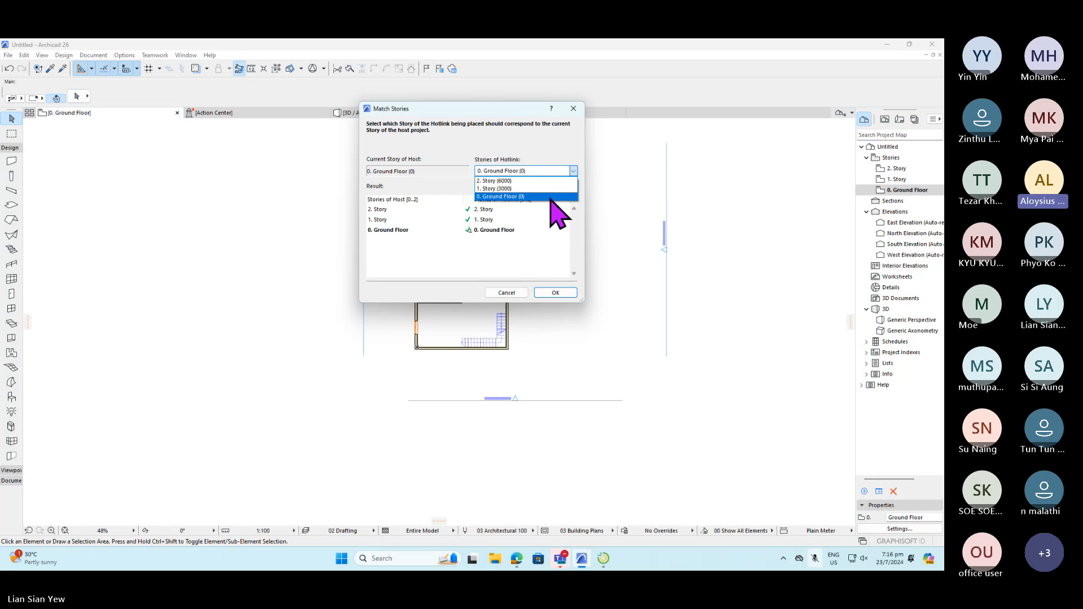
pyautogui.click(529, 180)
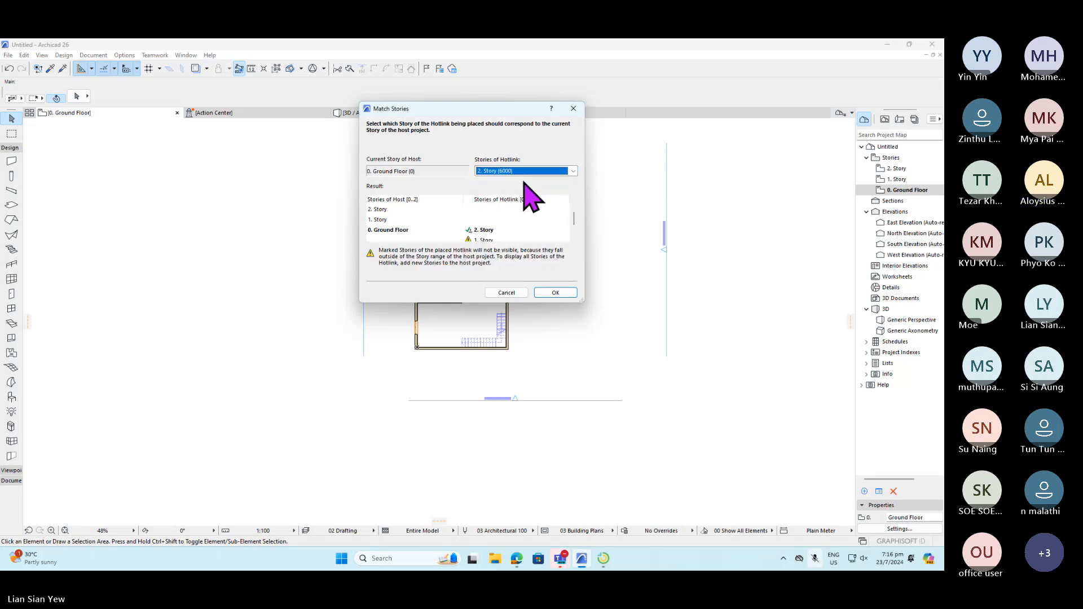
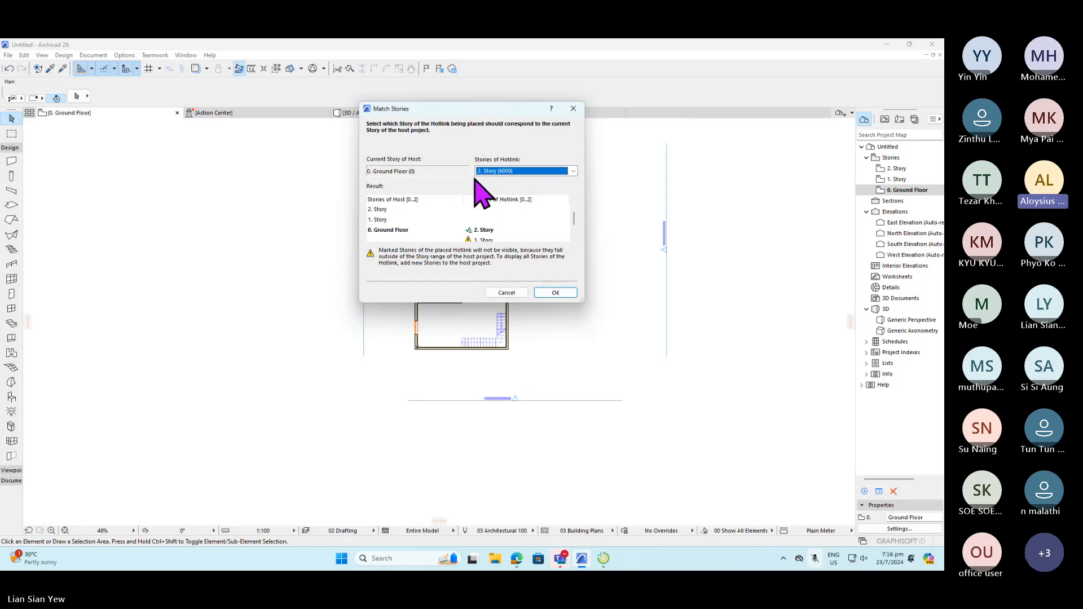
pyautogui.moveTo(471, 111); pyautogui.dragTo(711, 197)
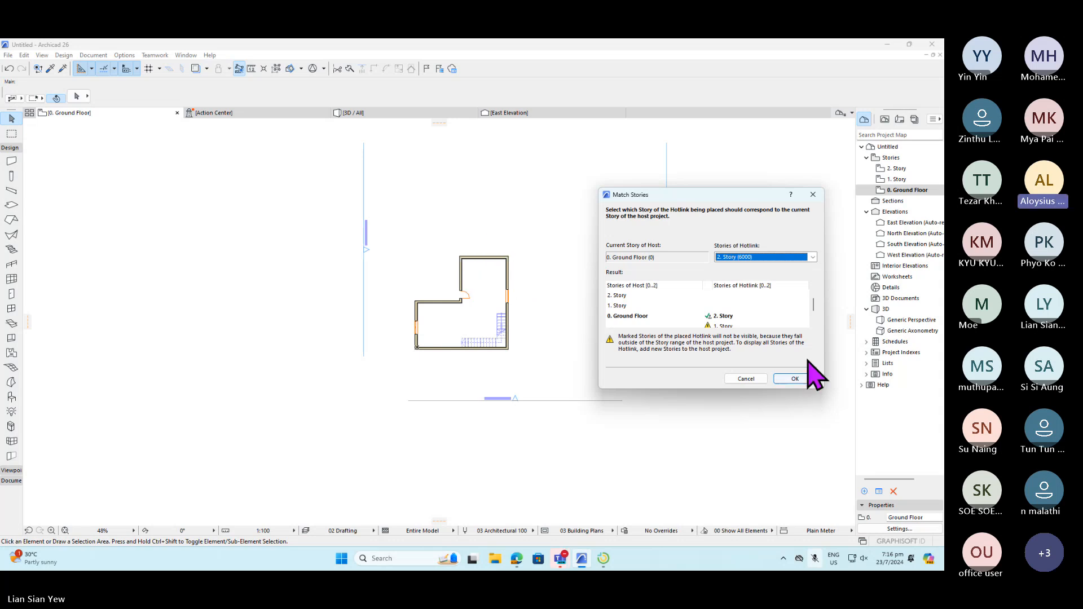
pyautogui.click(813, 316)
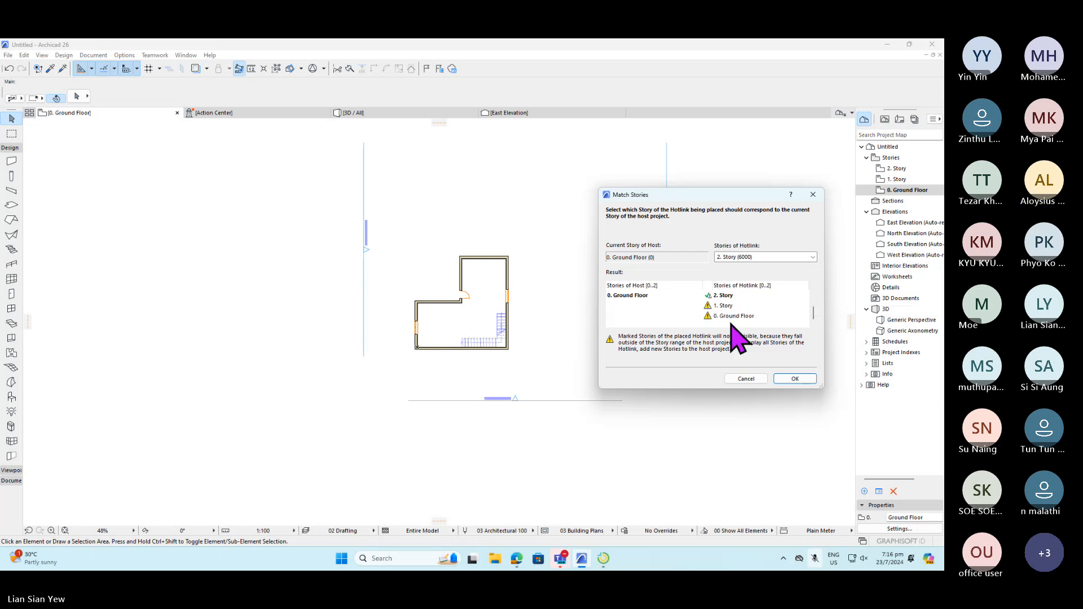
pyautogui.click(796, 379)
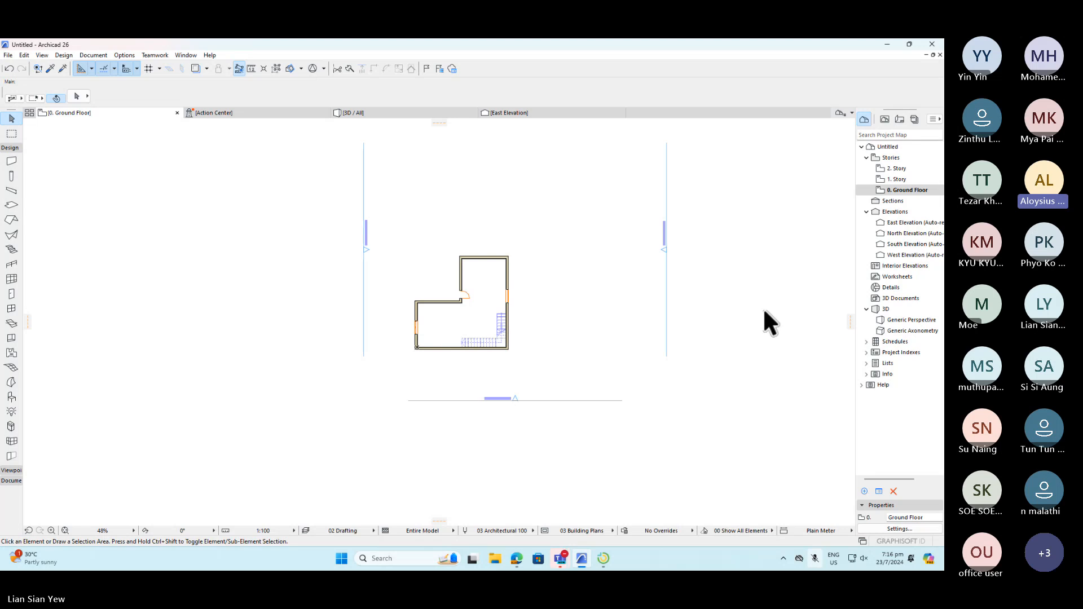
# - Open the East Elevation and review the Story Levels and General sections of its elevation settings
pyautogui.doubleClick(913, 223)
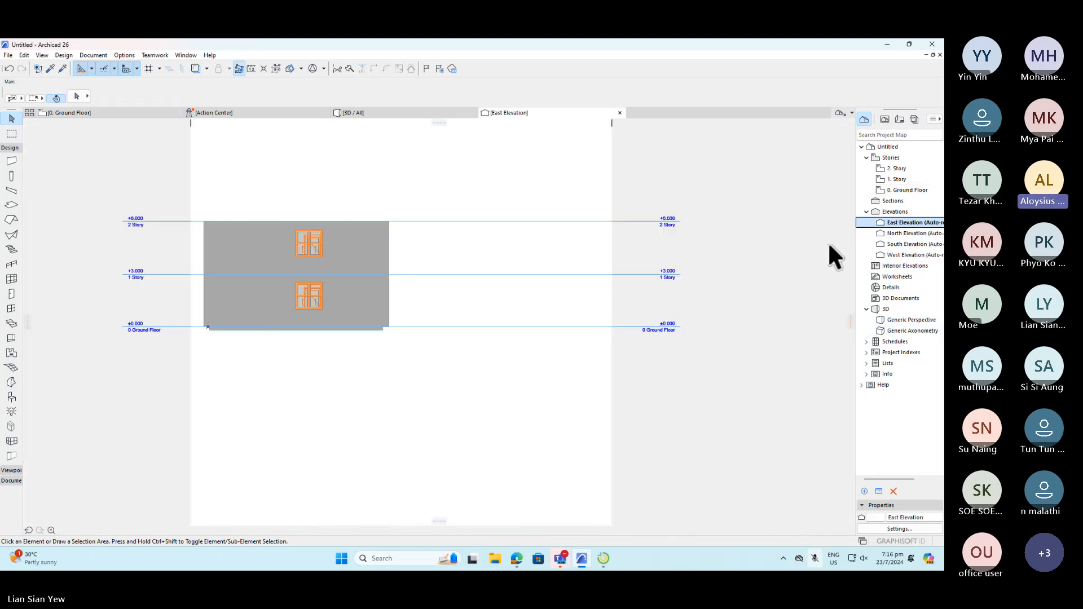
pyautogui.click(756, 219)
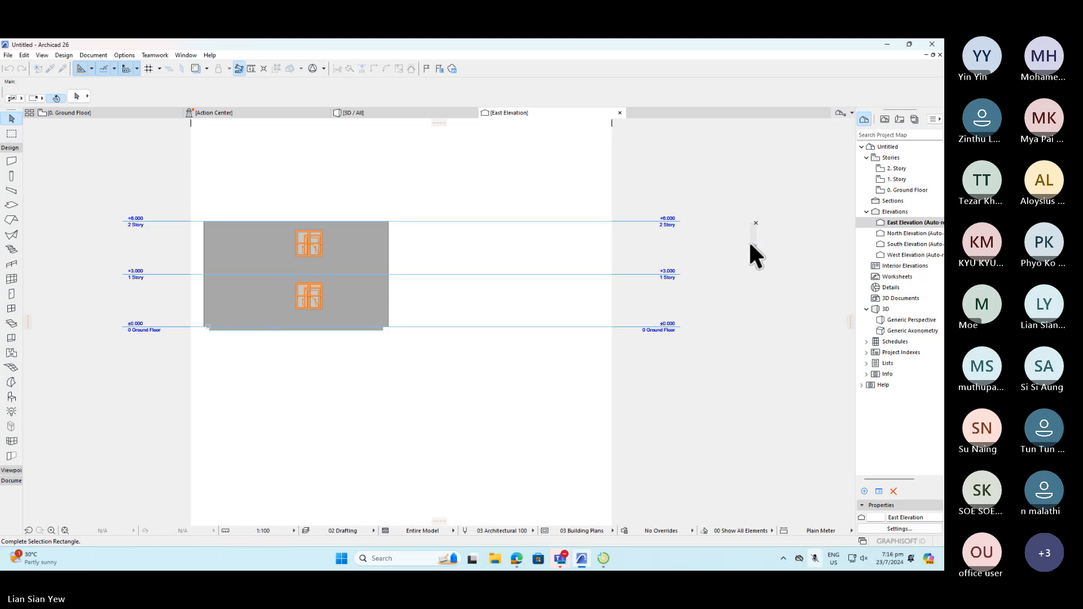
pyautogui.rightClick(701, 200)
pyautogui.click(666, 185)
pyautogui.click(737, 191)
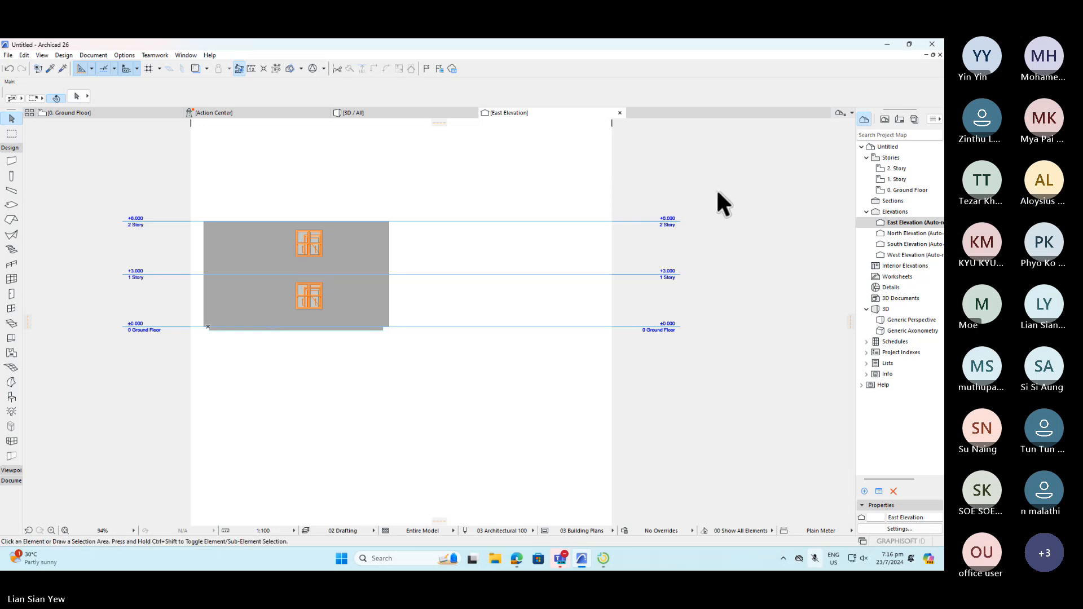
pyautogui.rightClick(642, 187)
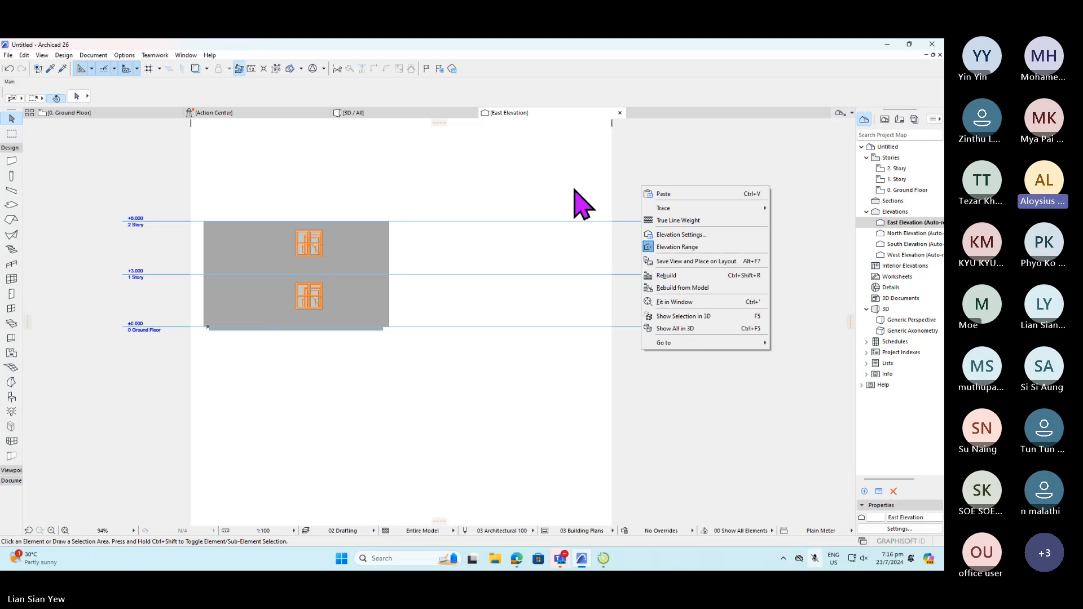
pyautogui.click(706, 236)
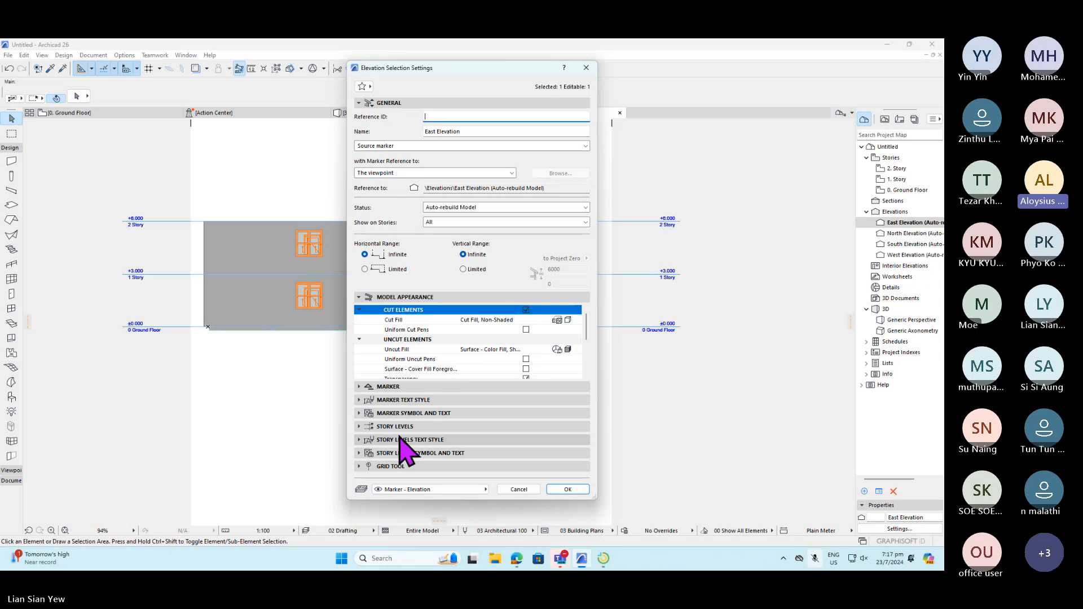
pyautogui.click(362, 430)
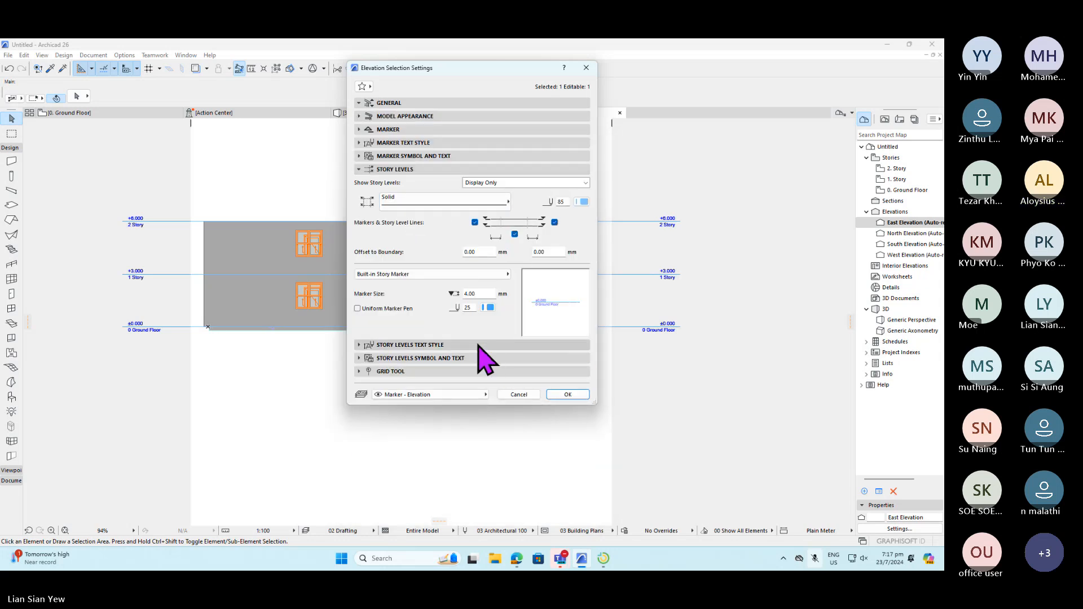
pyautogui.click(362, 104)
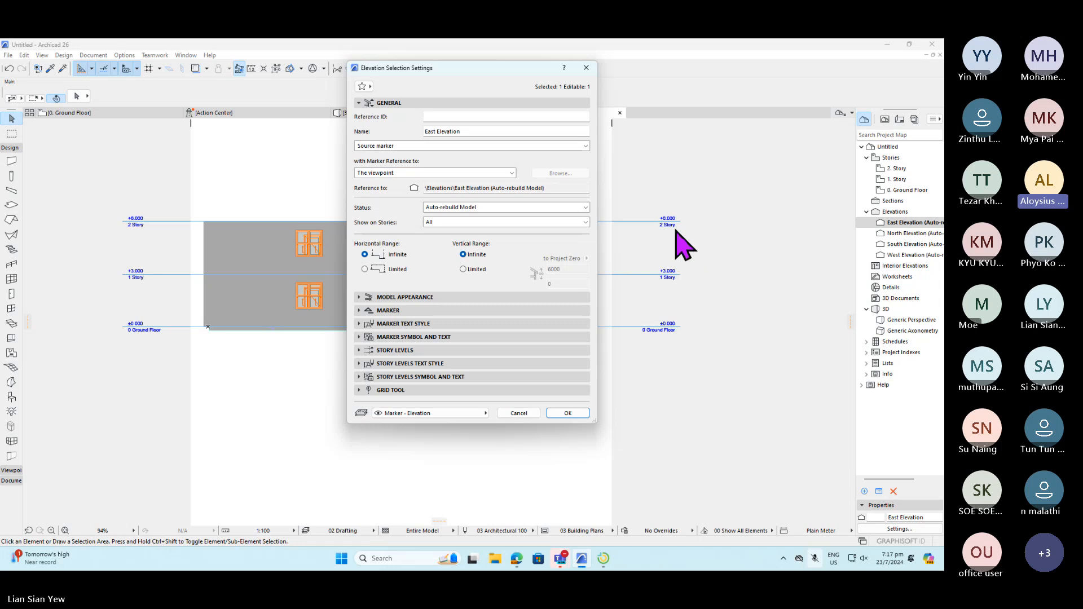
pyautogui.click(568, 413)
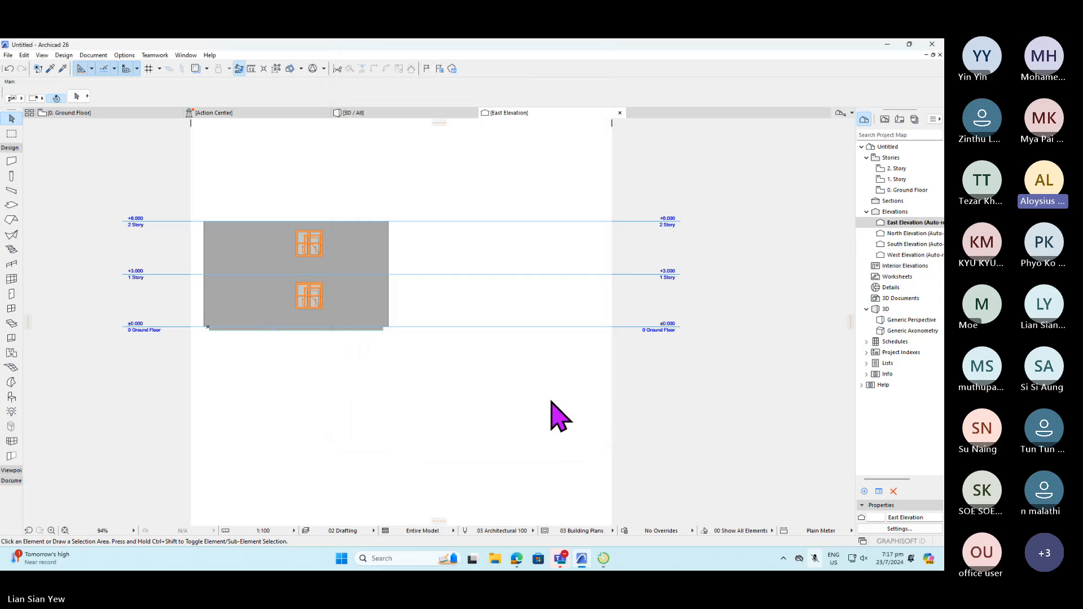
pyautogui.click(93, 55)
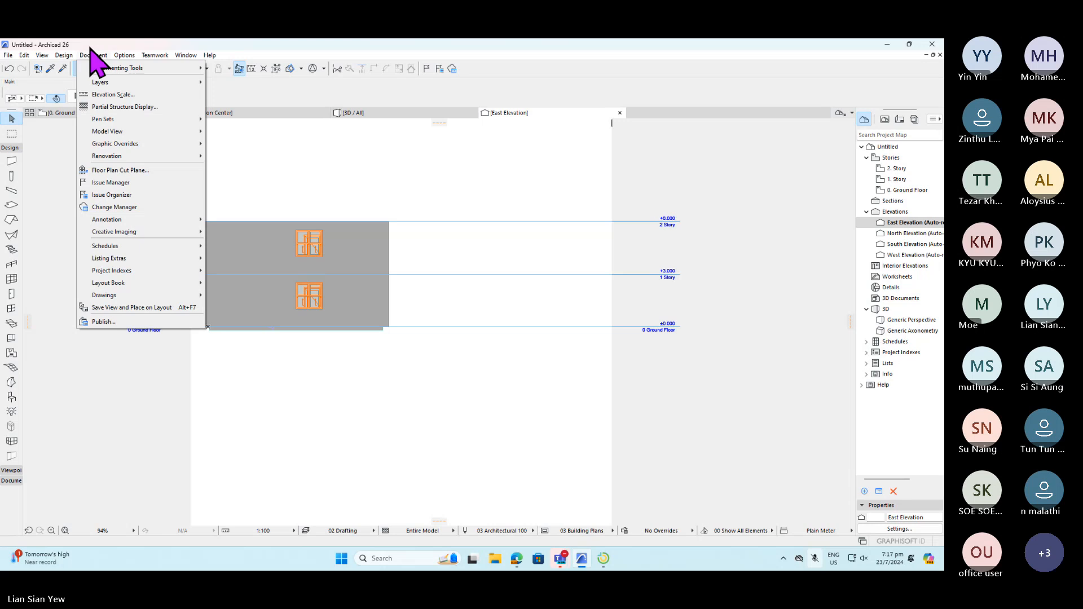
pyautogui.moveTo(65, 57)
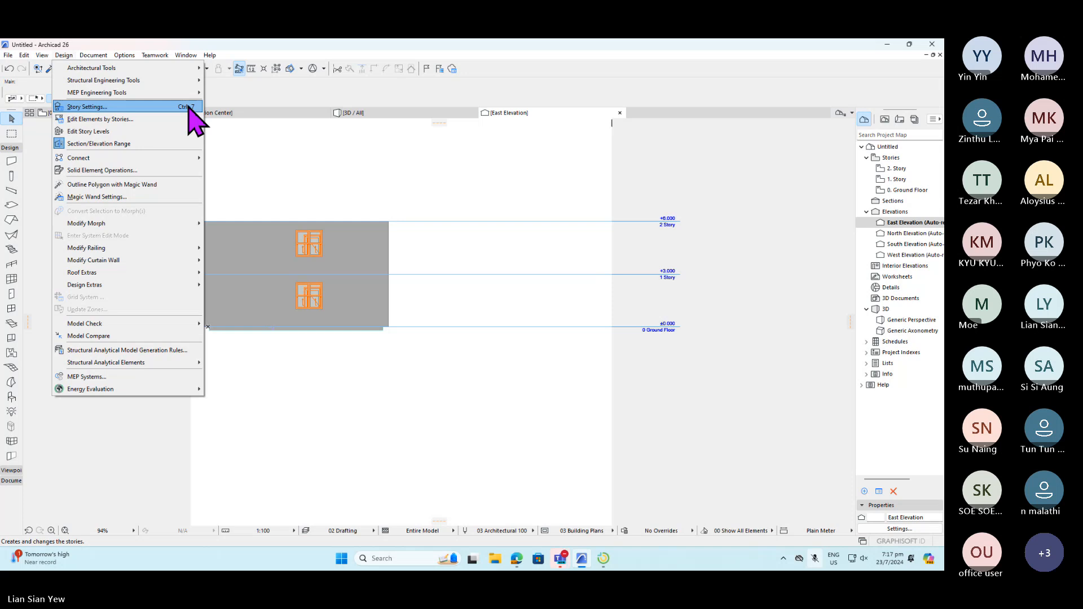
pyautogui.click(127, 108)
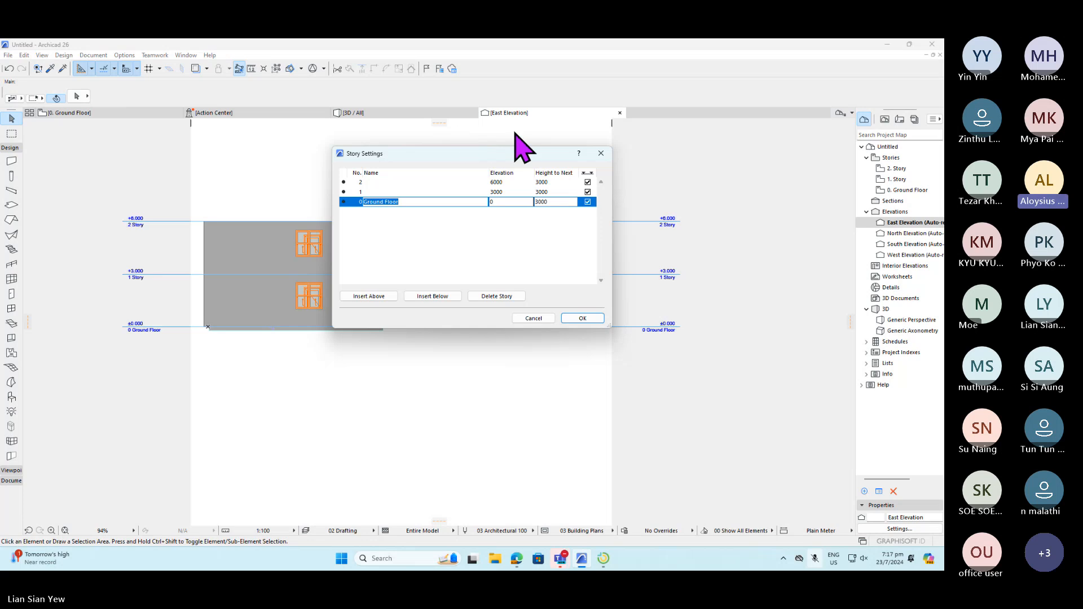
pyautogui.click(601, 153)
# - Insert three stories above story 2 in the host project's story settings, keeping each height to next at 3000
pyautogui.click(64, 55)
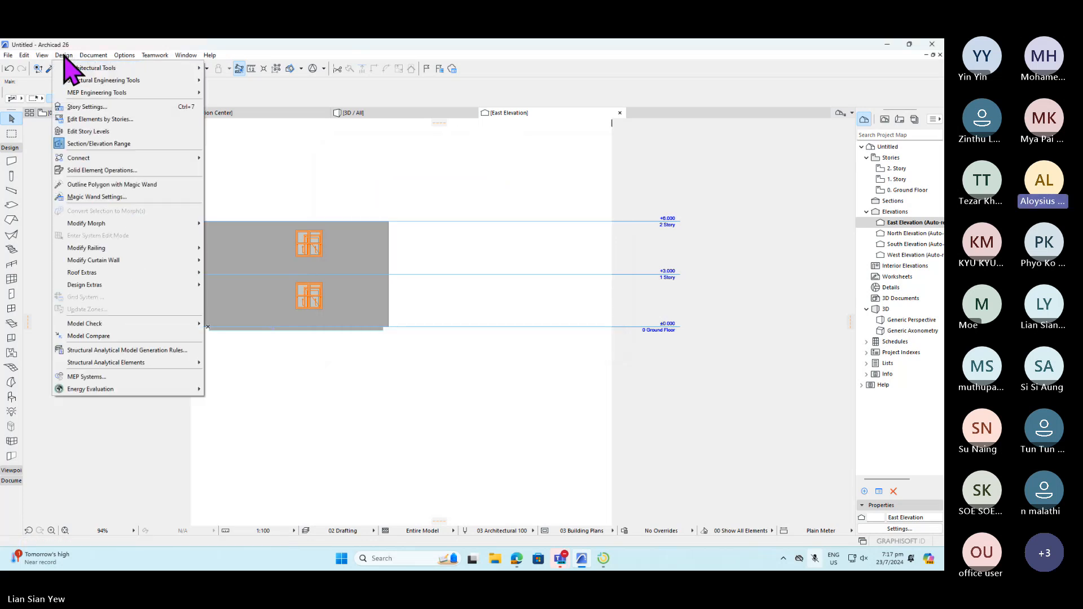
pyautogui.click(82, 107)
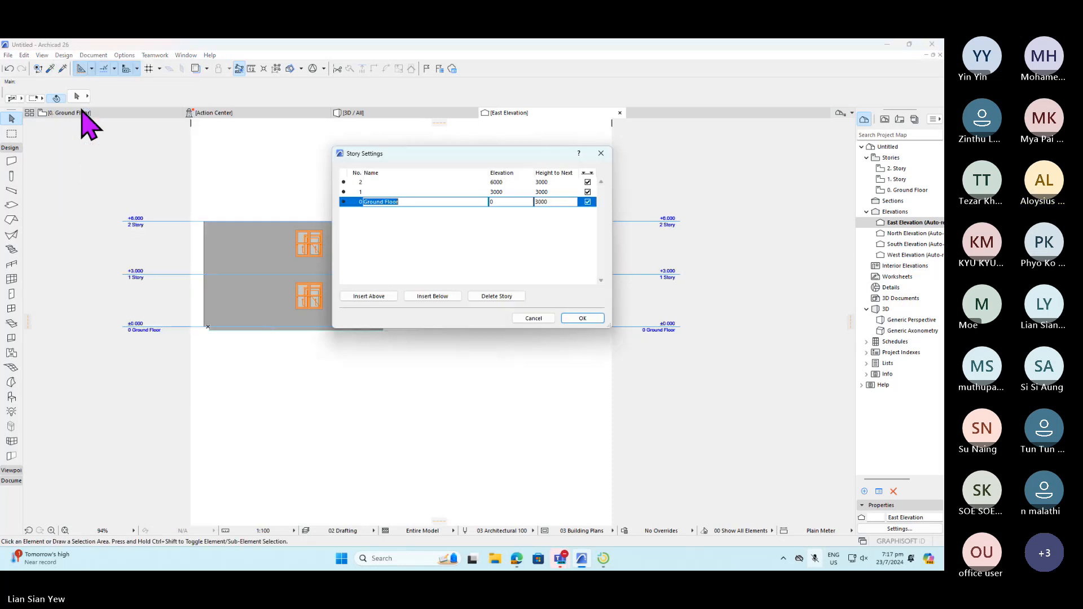
pyautogui.click(388, 181)
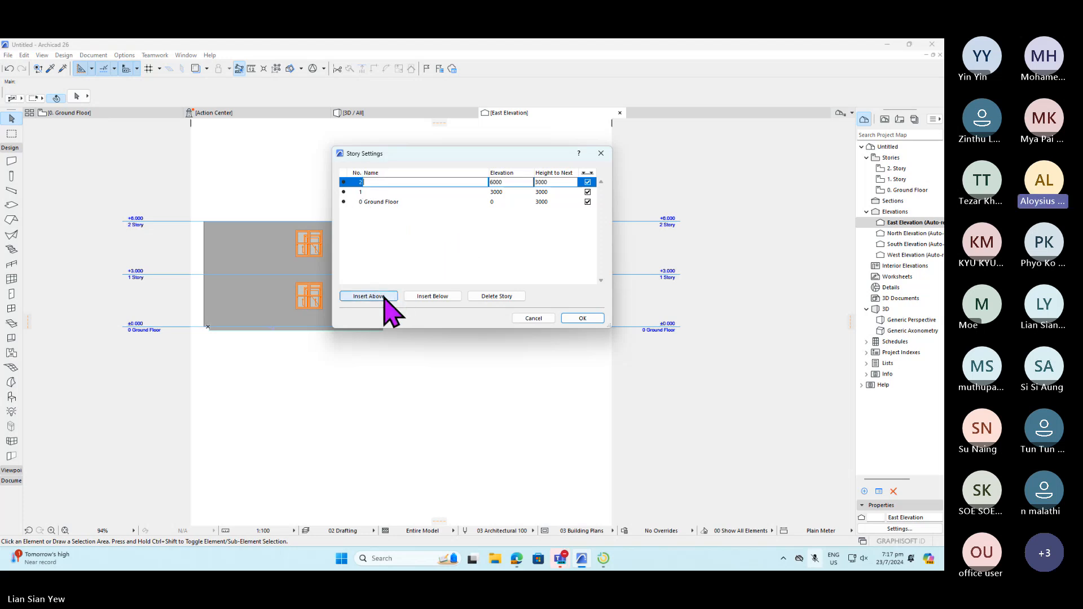
pyautogui.click(384, 297)
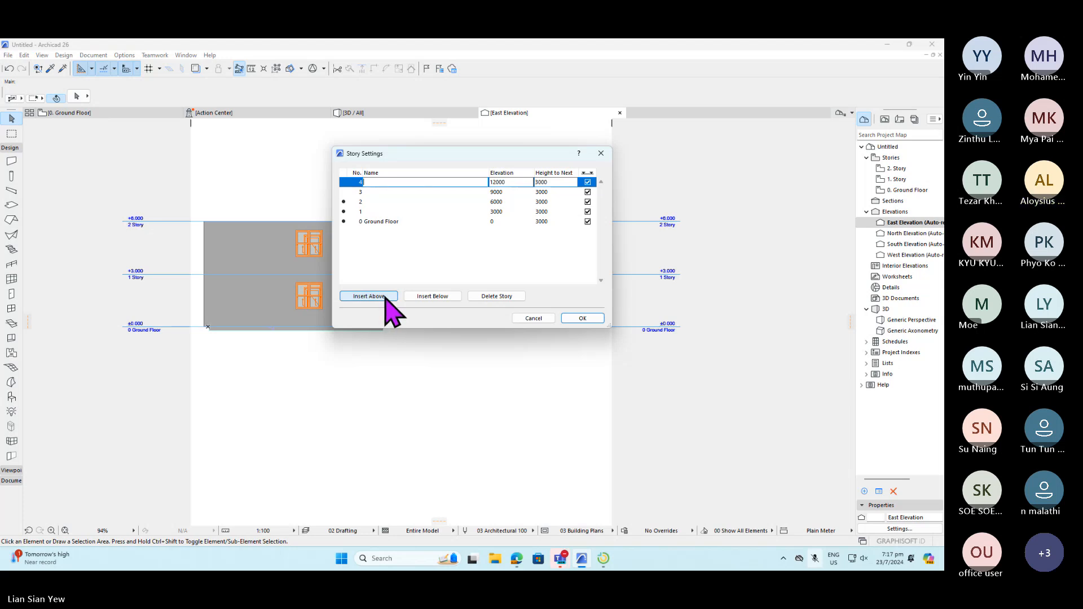
pyautogui.click(386, 297)
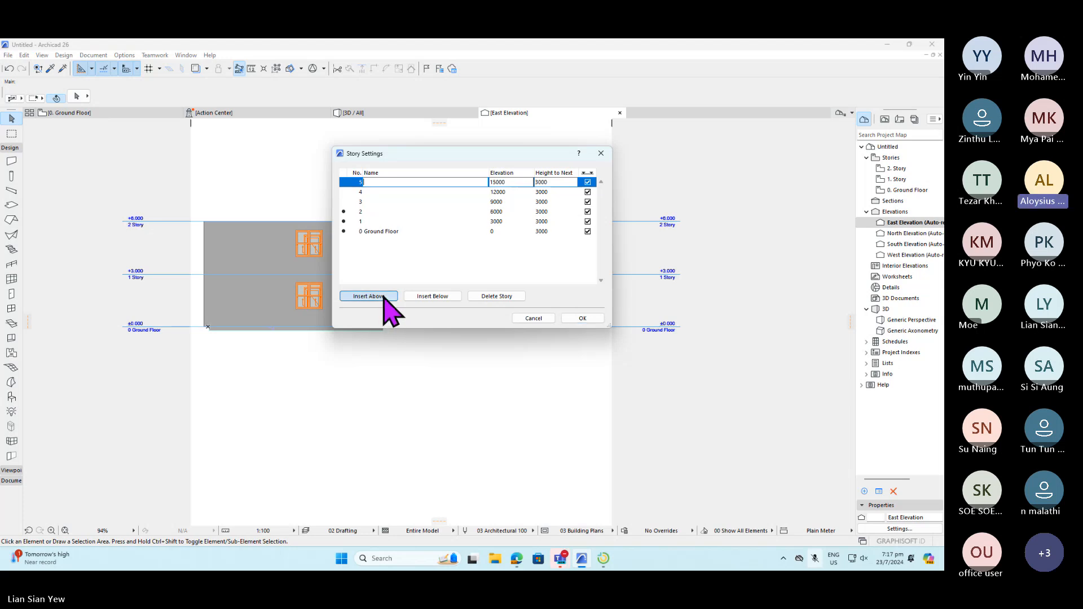
pyautogui.click(583, 318)
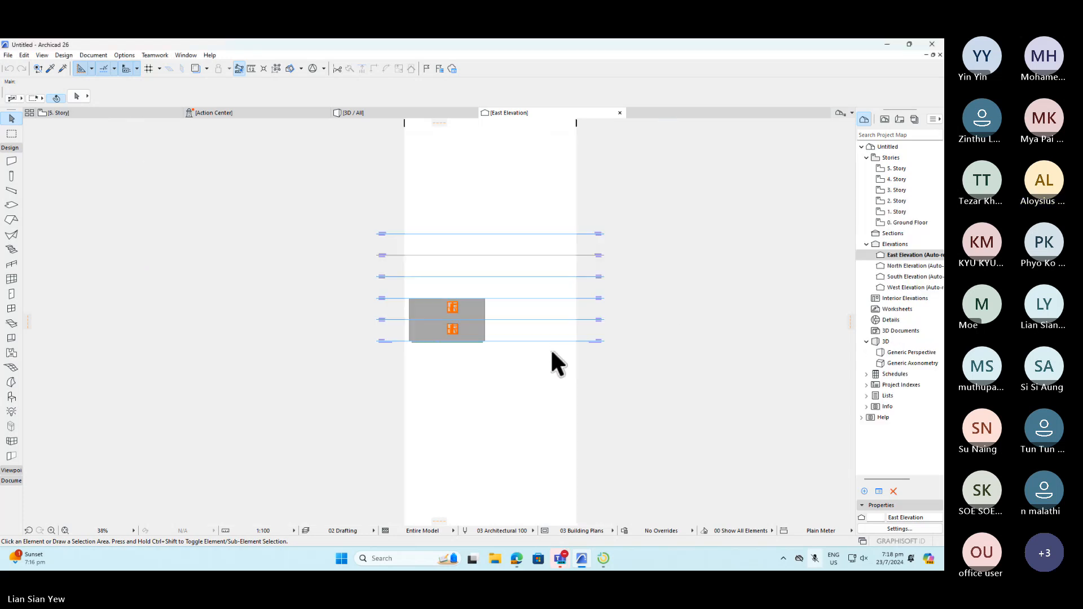
pyautogui.scroll(5, 550, 347)
pyautogui.scroll(-3, 623, 253)
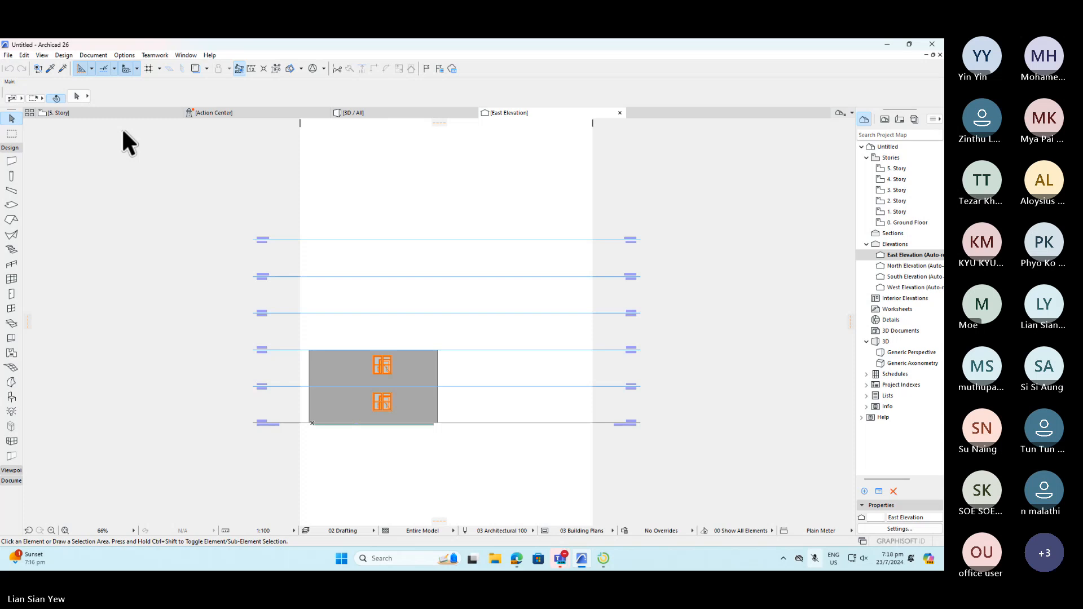
pyautogui.click(8, 54)
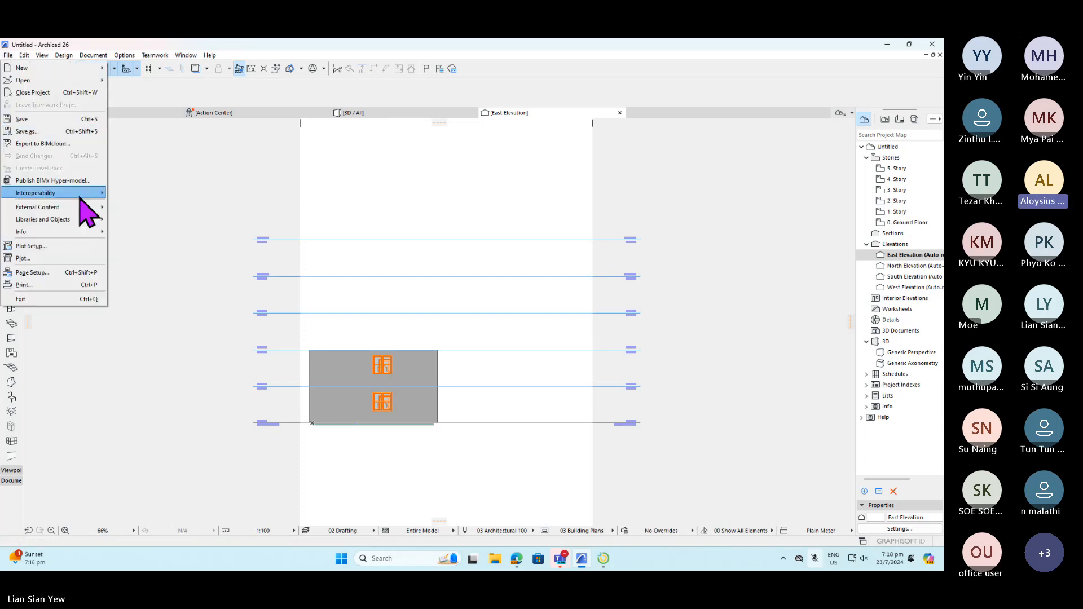
pyautogui.moveTo(87, 207)
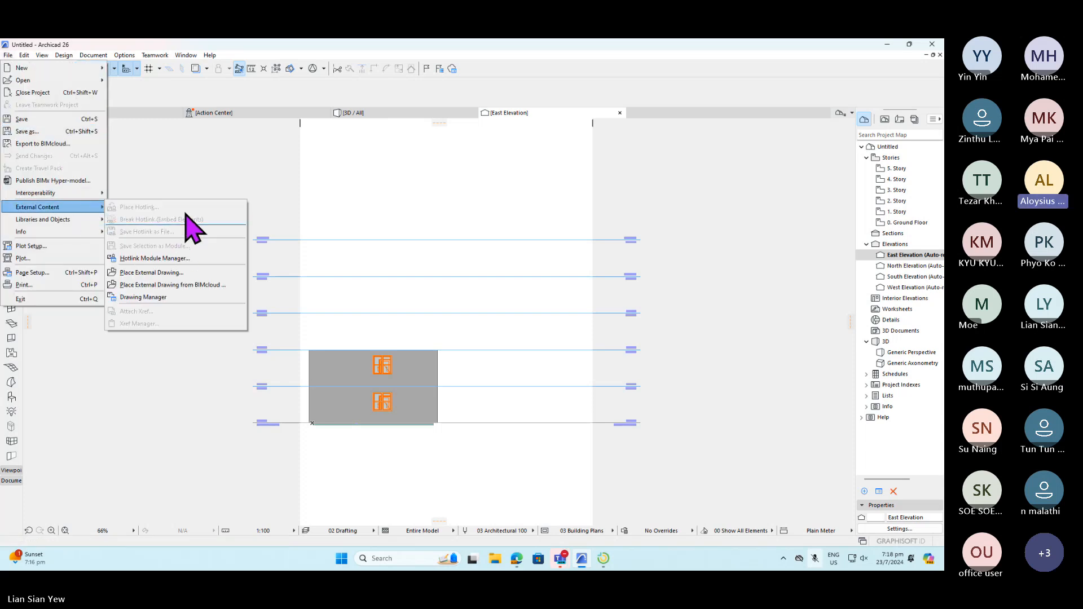
pyautogui.click(208, 142)
# - Return to the floor plan and display the 2. Story plan
pyautogui.click(70, 113)
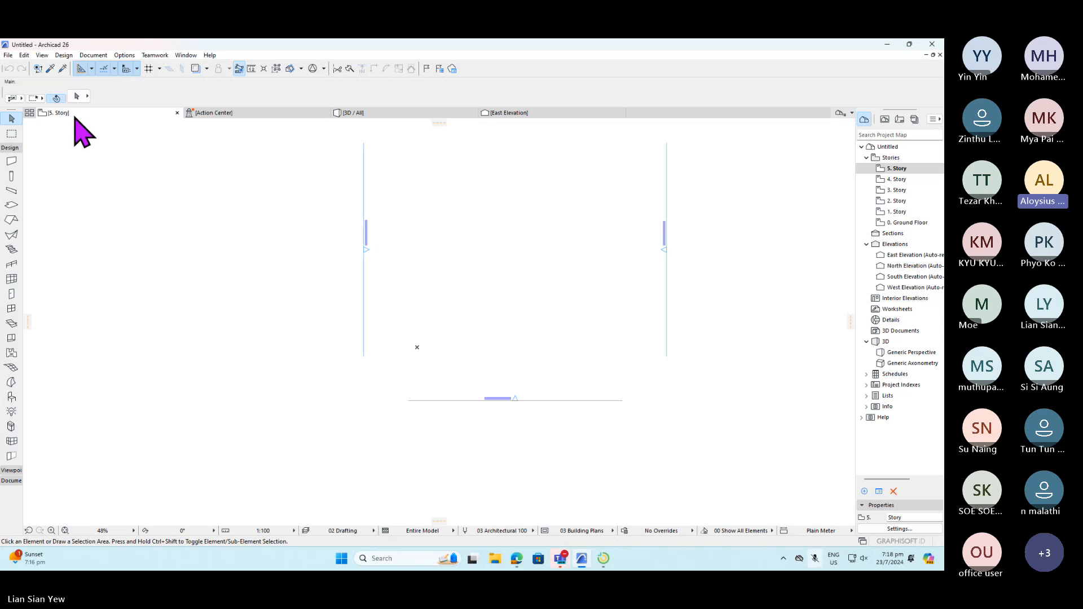
pyautogui.rightClick(70, 114)
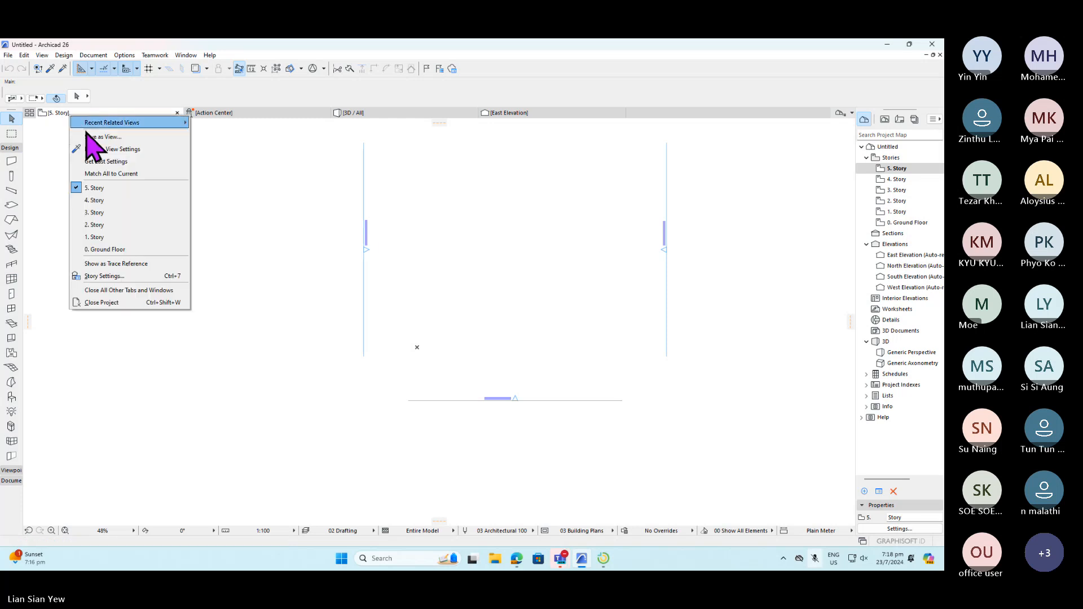
pyautogui.click(112, 225)
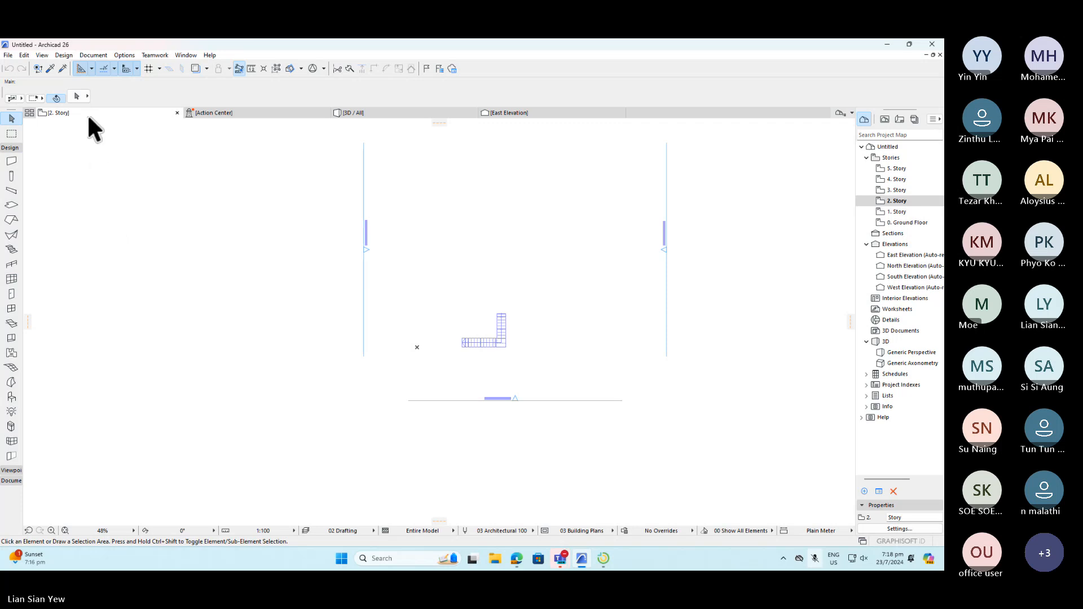
# - Try to place the hotlinkfile.pln module on the host's 2. Story, comparing 2. Story and Ground Floor as the matching hotlink story
pyautogui.click(8, 55)
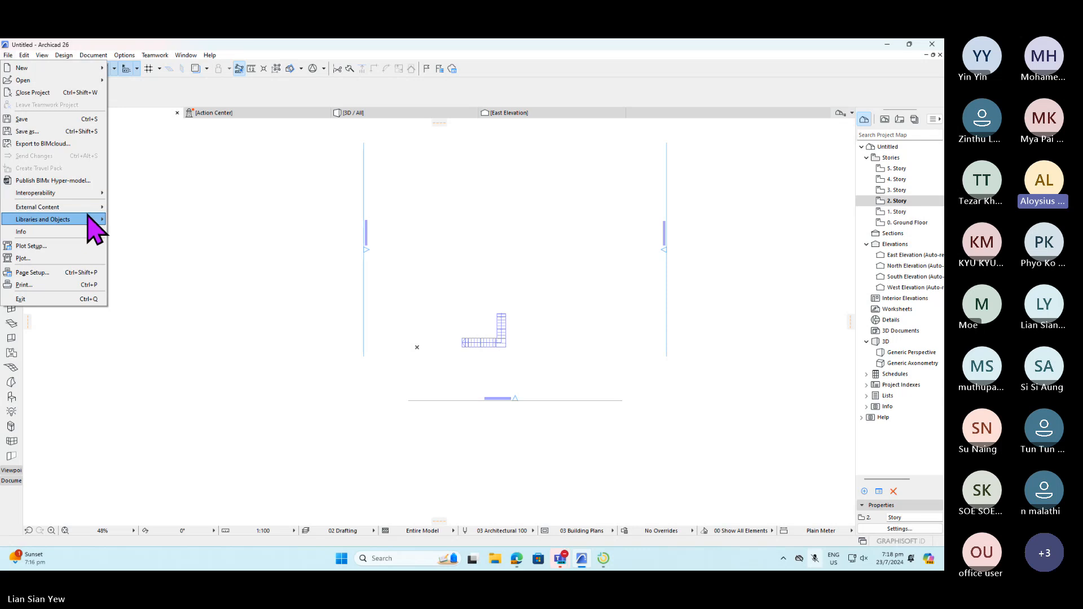
pyautogui.moveTo(86, 208)
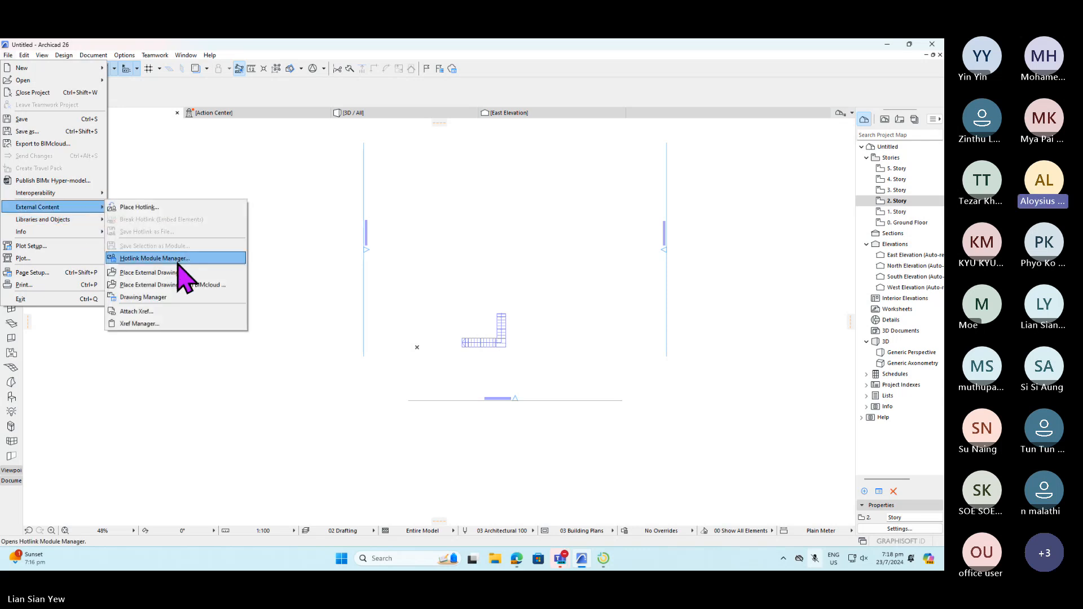
pyautogui.click(178, 208)
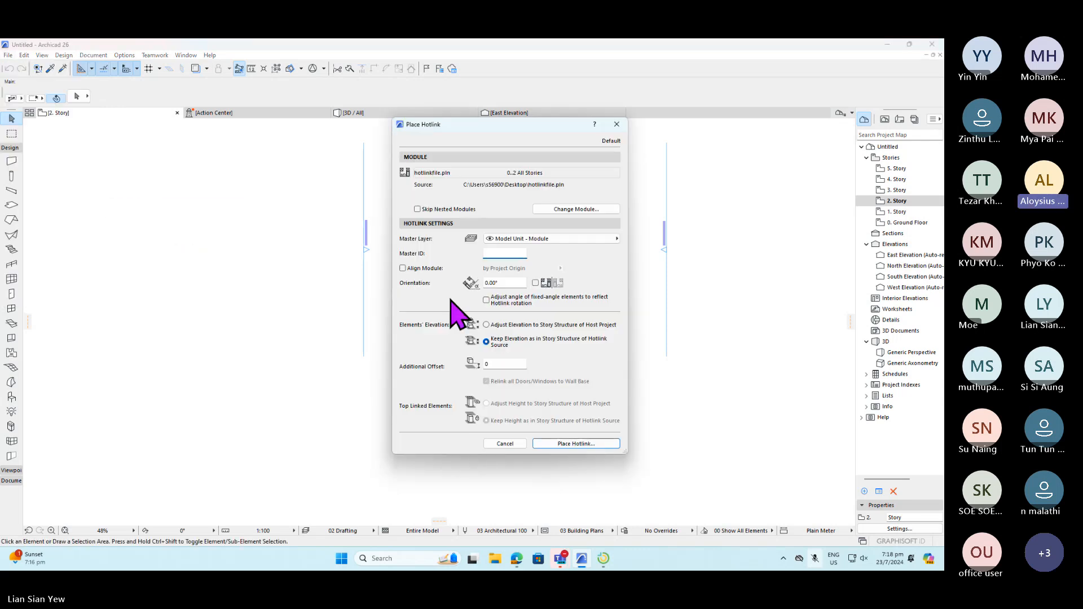
pyautogui.click(579, 444)
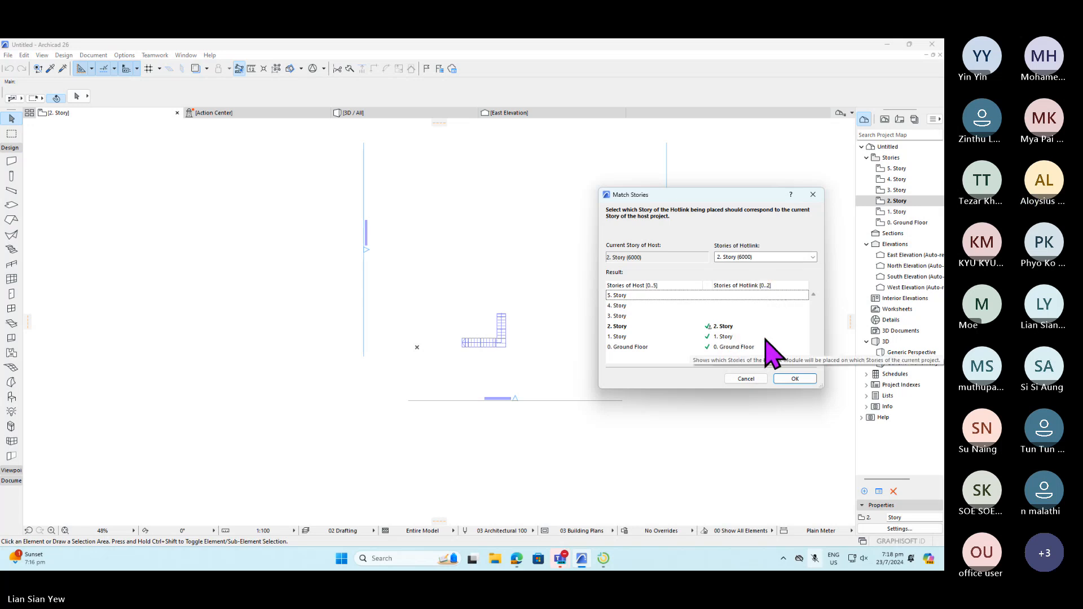
pyautogui.click(777, 260)
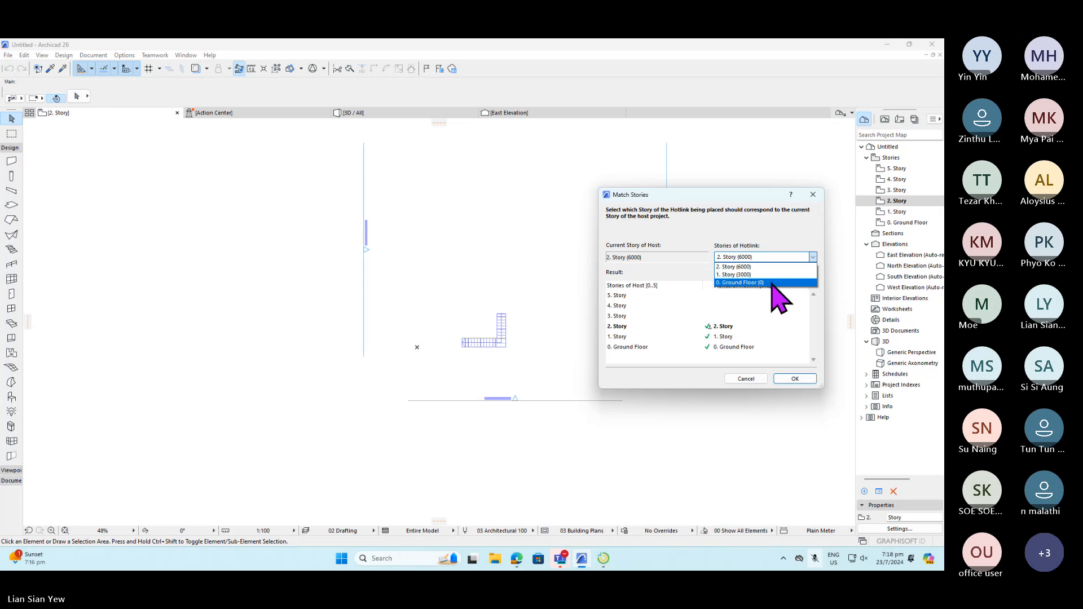
pyautogui.click(778, 282)
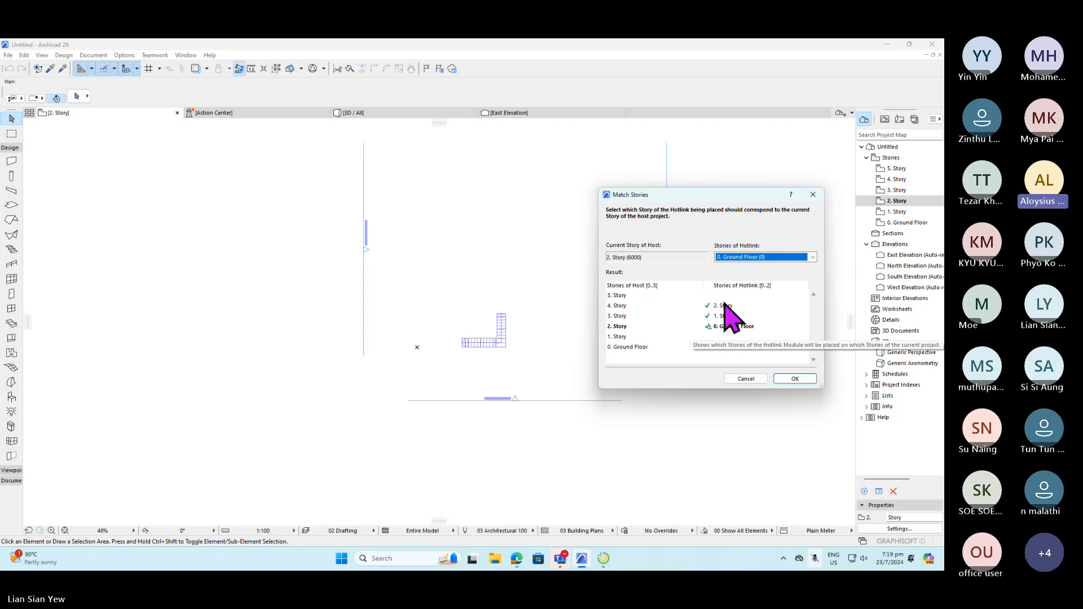
pyautogui.click(782, 258)
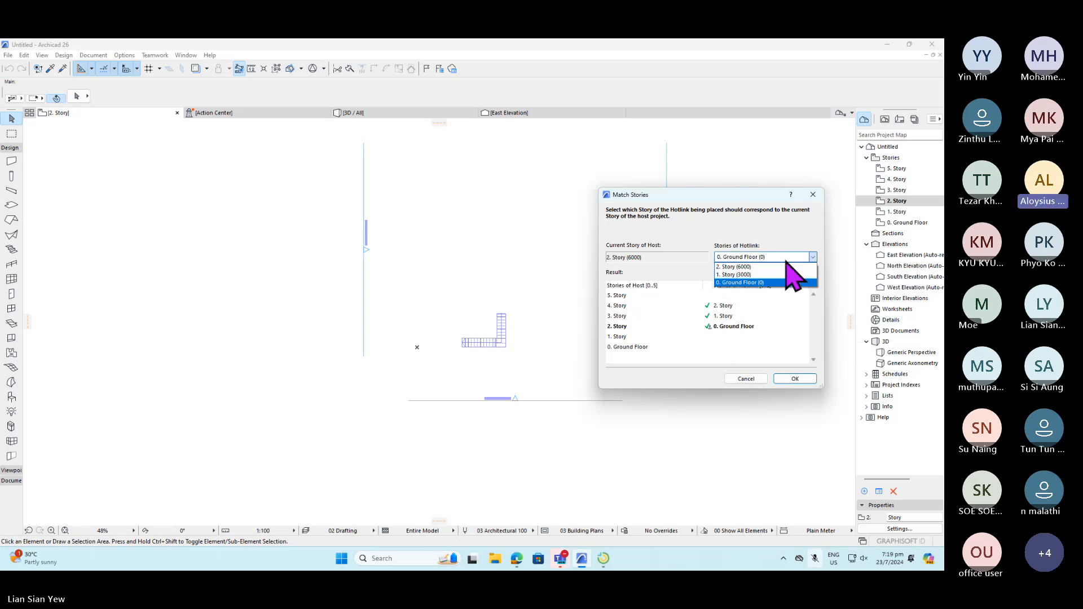
pyautogui.click(755, 267)
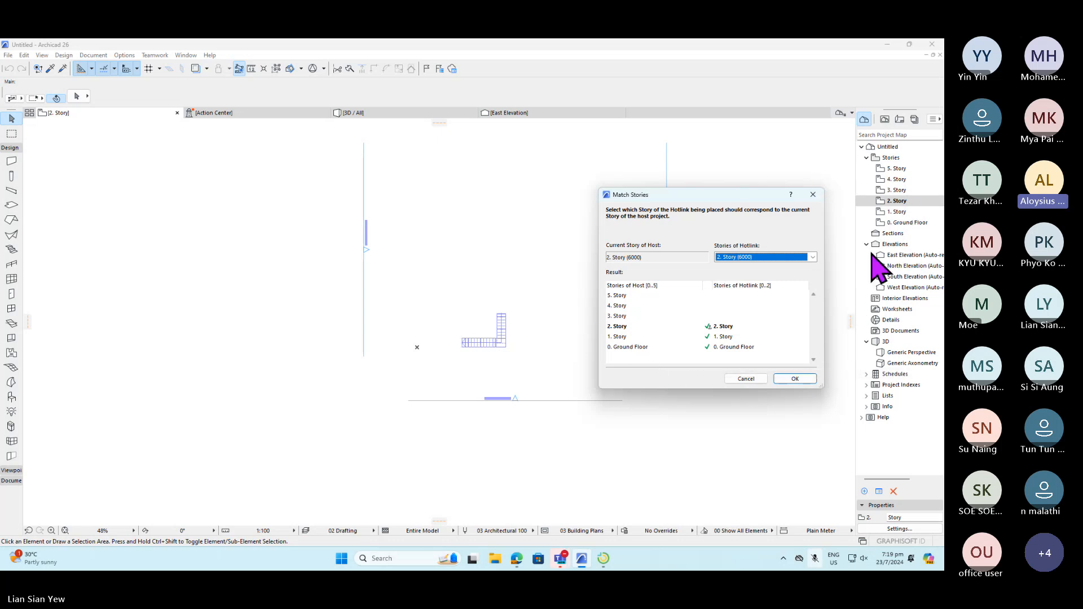
pyautogui.click(775, 258)
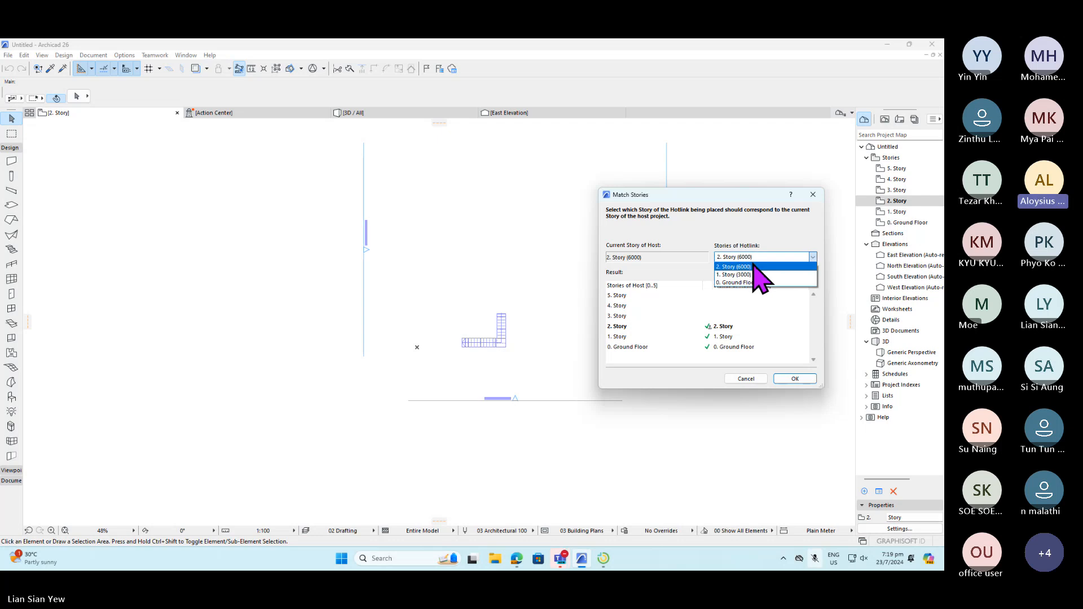
pyautogui.click(748, 282)
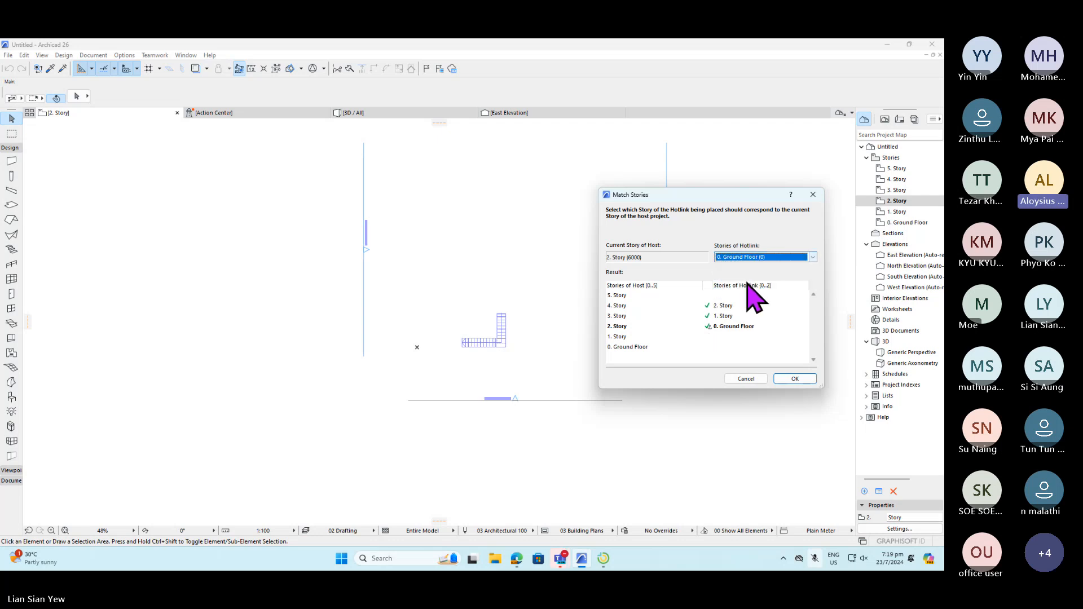
pyautogui.click(796, 379)
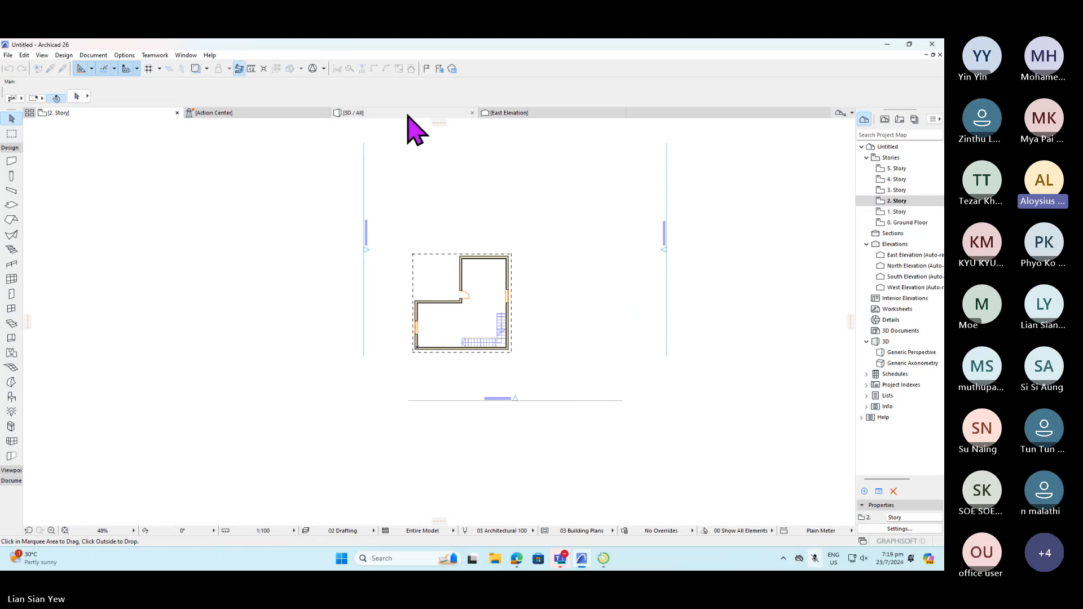
# - Check the East Elevation for the placed module and return to the 2. Story plan
pyautogui.click(520, 113)
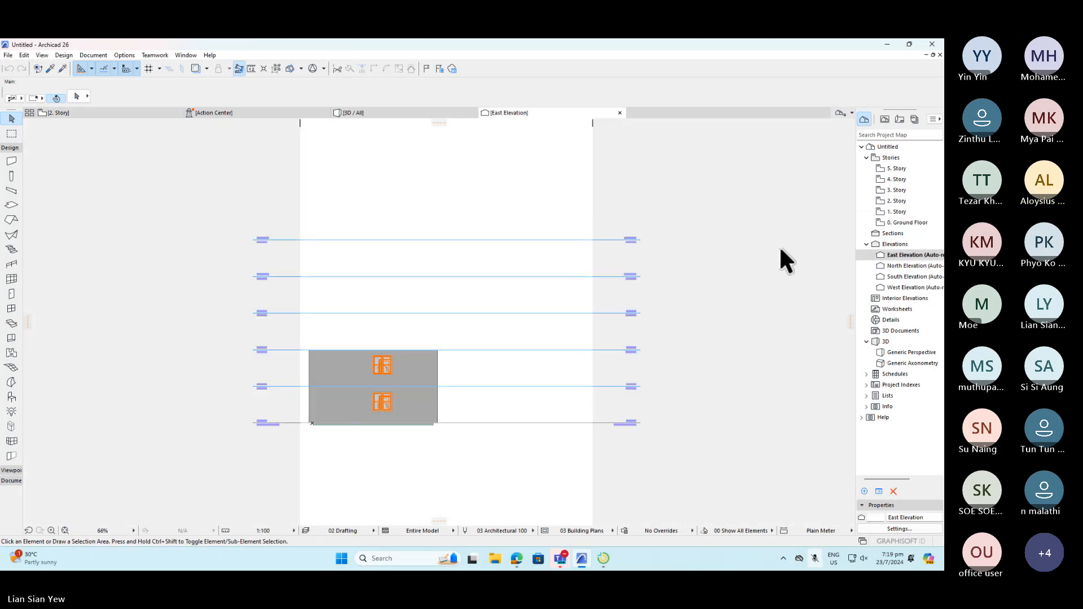
pyautogui.moveTo(781, 248); pyautogui.dragTo(248, 151)
pyautogui.click(130, 113)
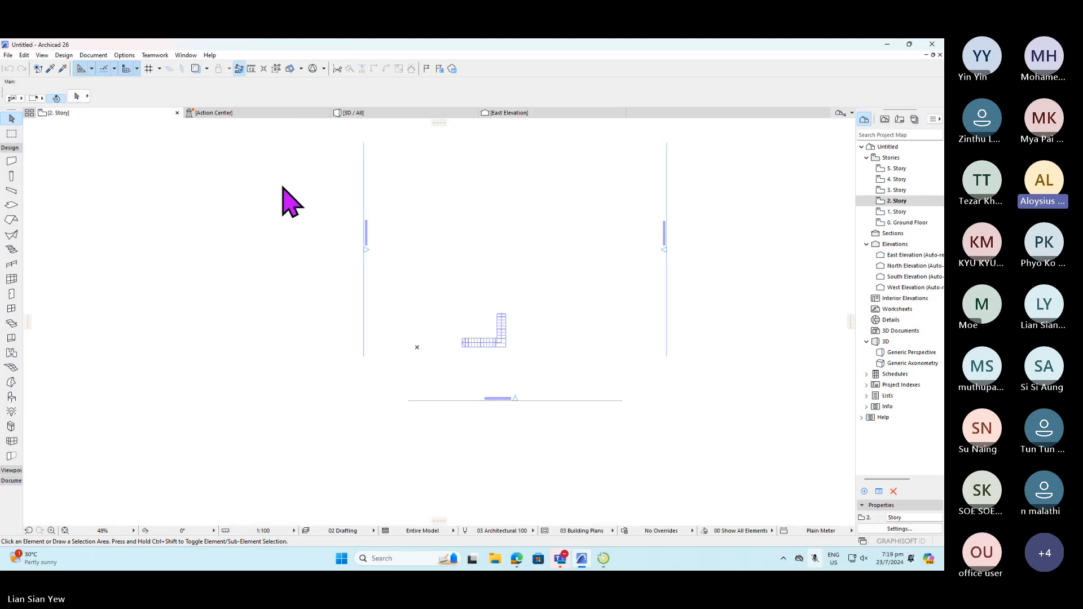
# - Place the hotlinkfile.pln module with the hotlink's Ground Floor matched to the host's 2. Story
pyautogui.click(8, 55)
pyautogui.click(8, 55)
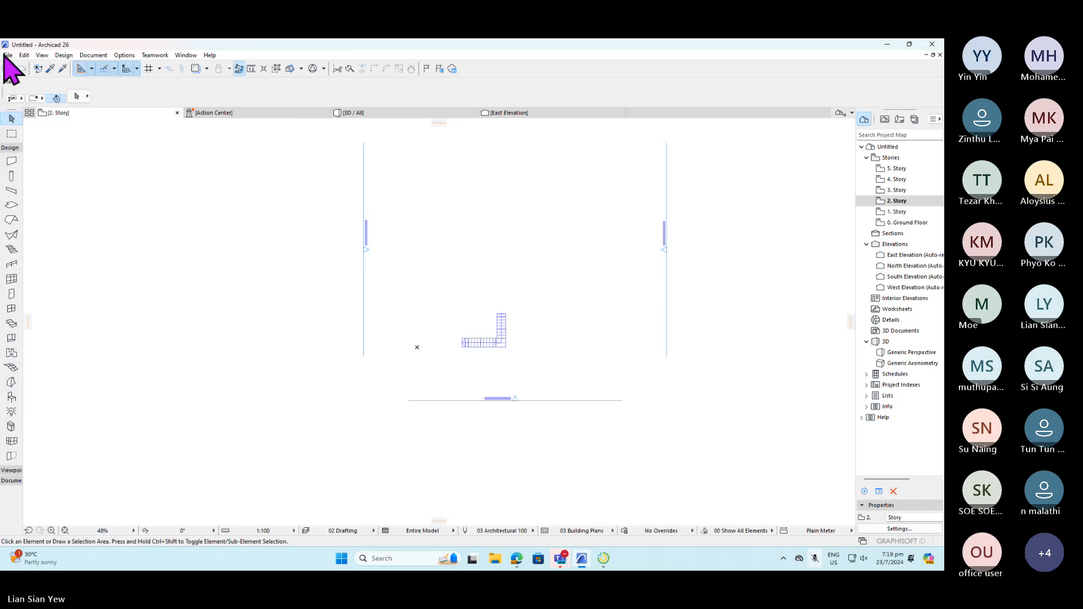
pyautogui.click(8, 55)
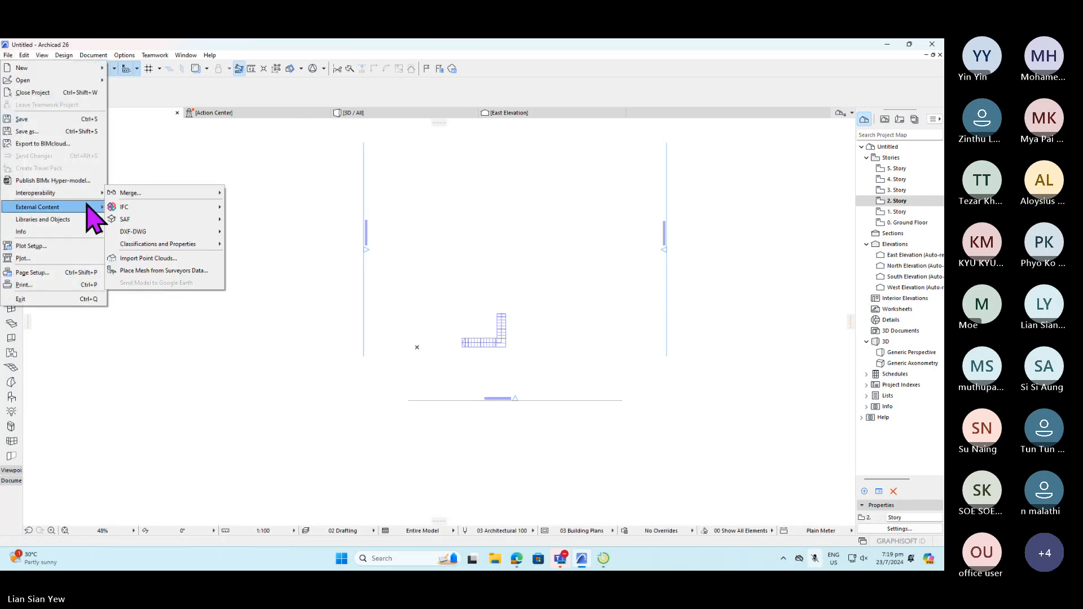
pyautogui.moveTo(91, 209)
pyautogui.click(141, 208)
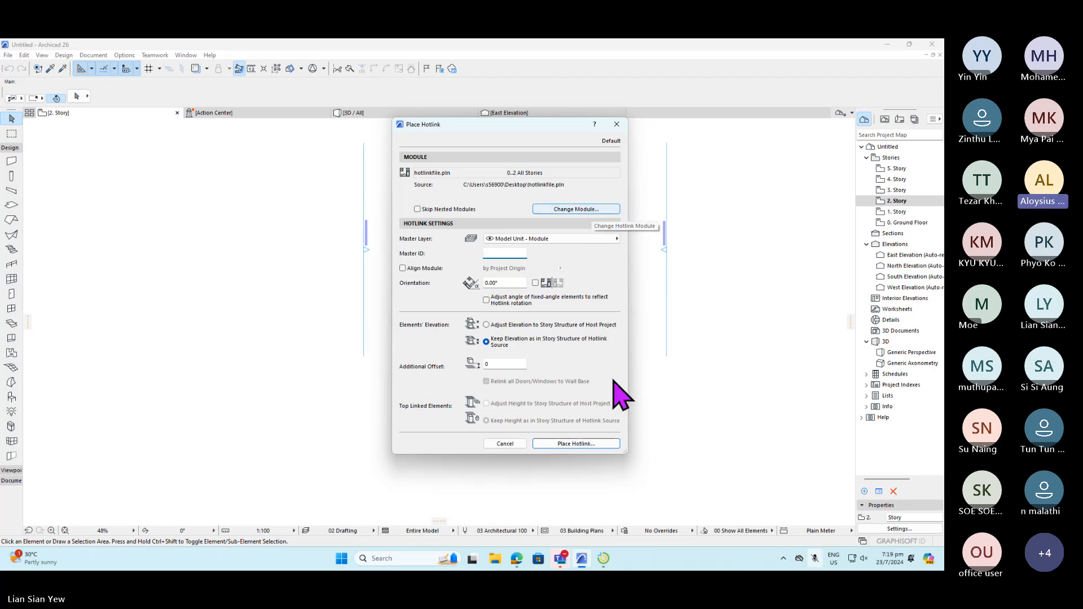
pyautogui.click(589, 444)
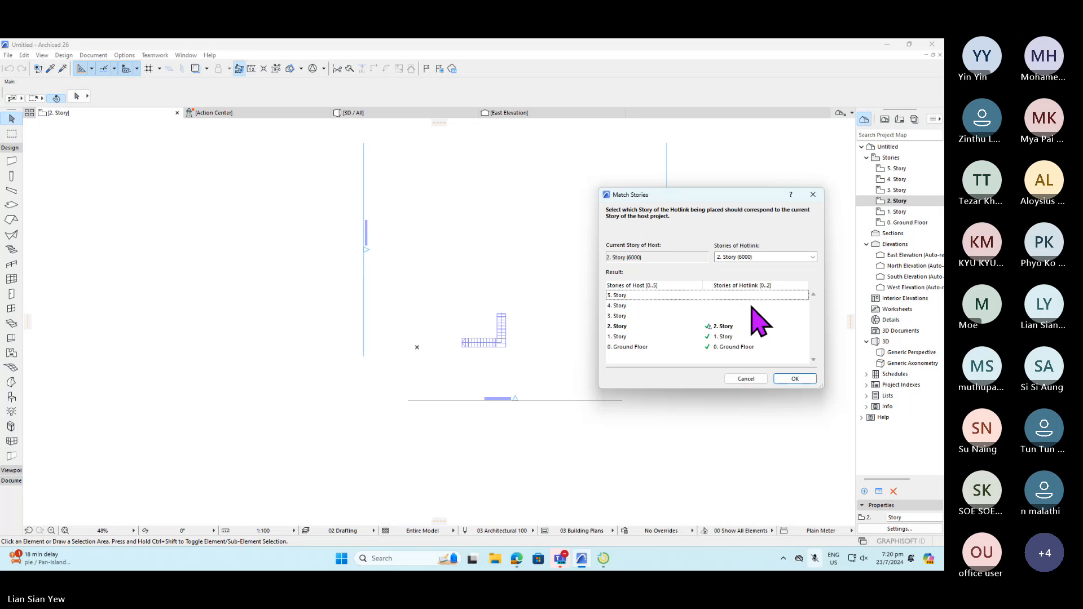
pyautogui.click(787, 257)
pyautogui.click(772, 286)
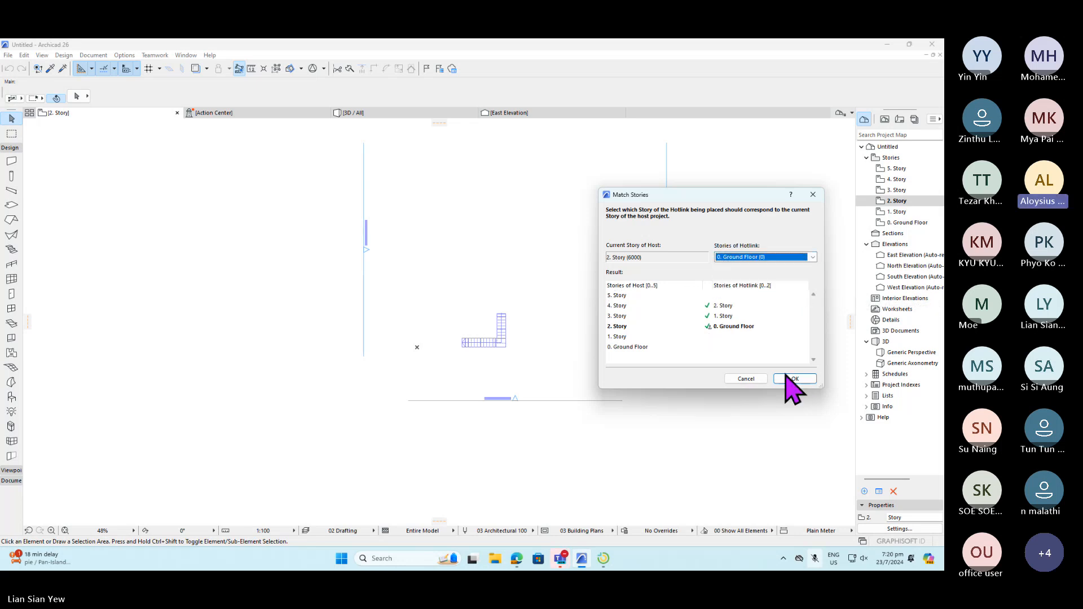
pyautogui.click(793, 378)
pyautogui.click(564, 326)
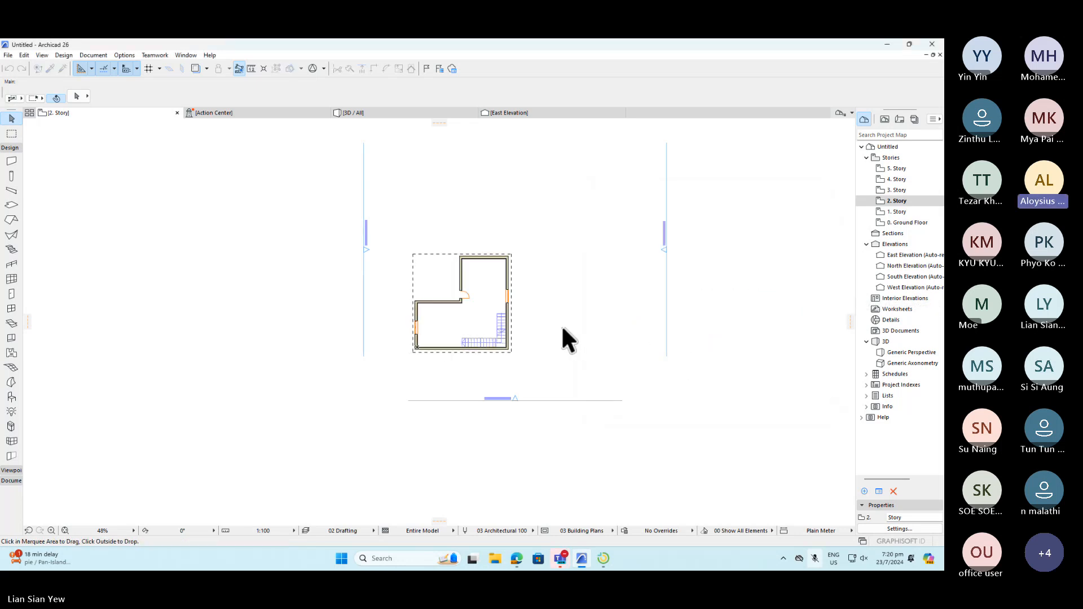
# - Open the East Elevation and capture the stacked modules with their story lines in a Snipping Tool screenshot
pyautogui.click(501, 115)
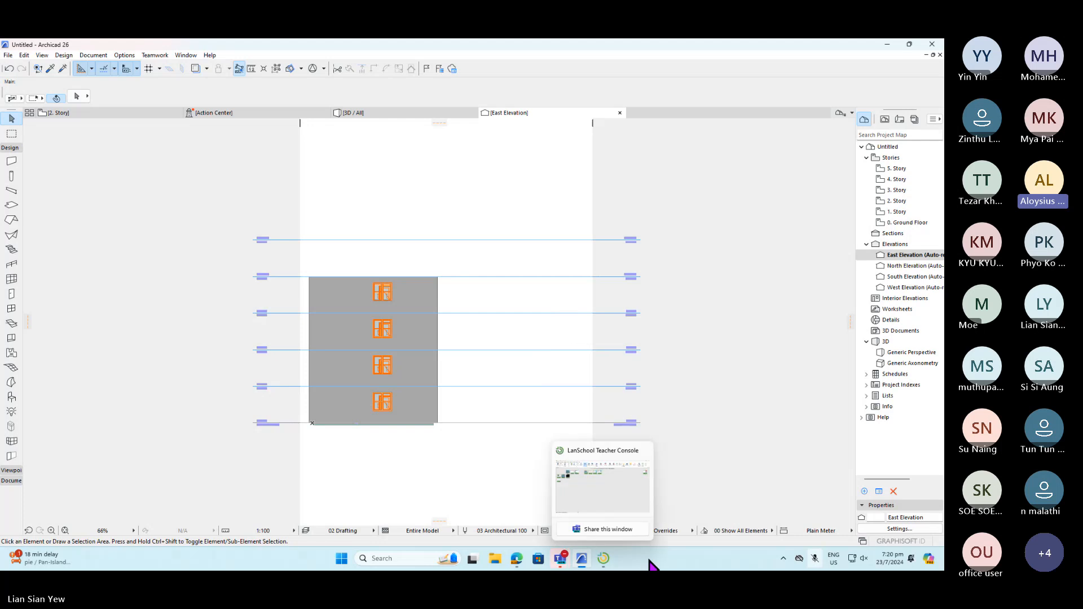
pyautogui.click(402, 564)
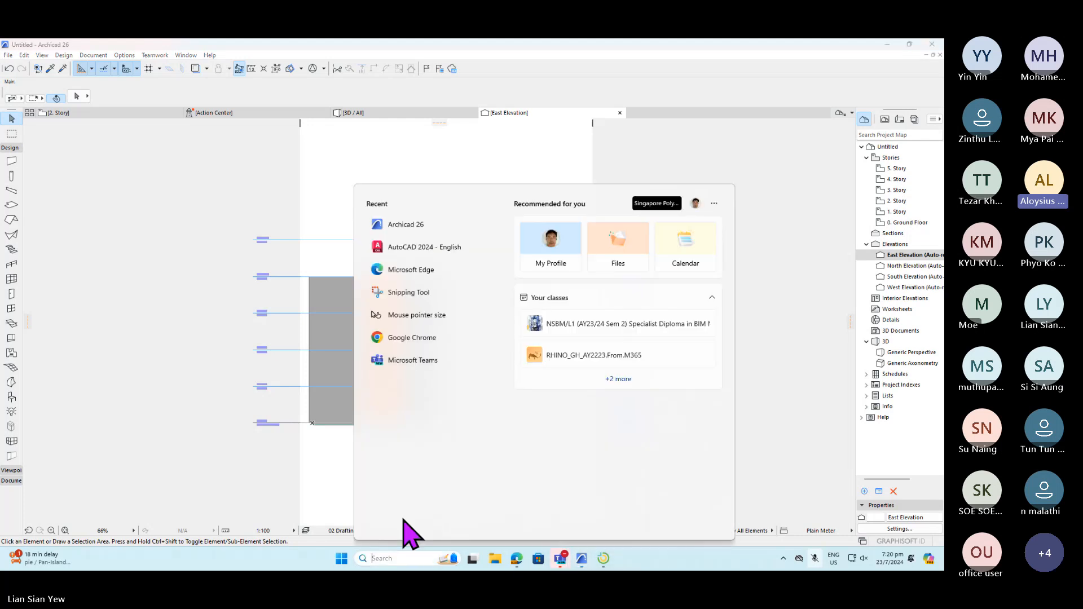
pyautogui.write('sn')
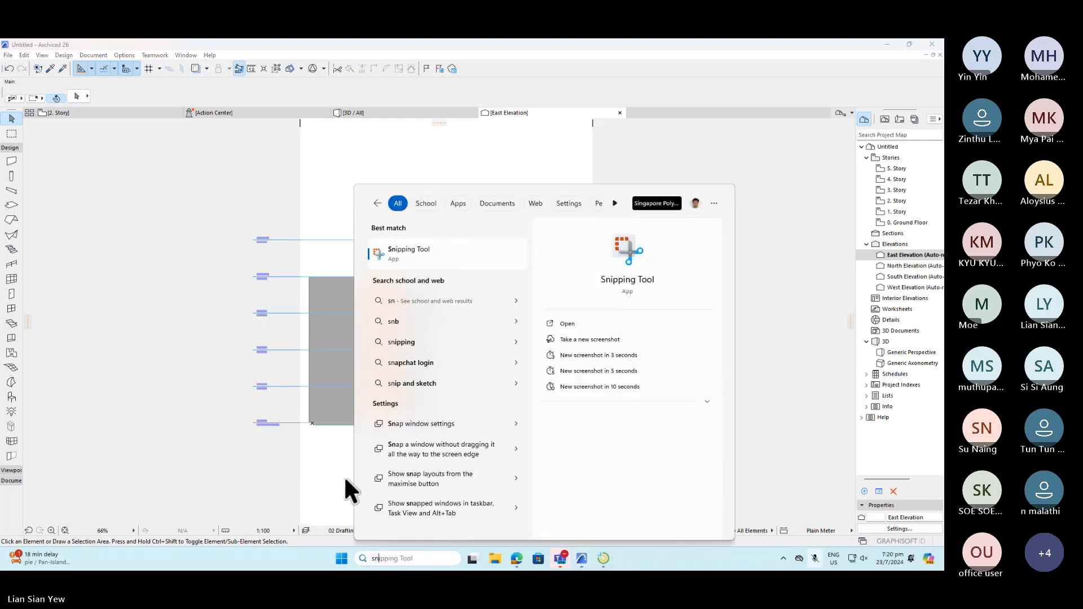
pyautogui.click(438, 257)
pyautogui.click(378, 248)
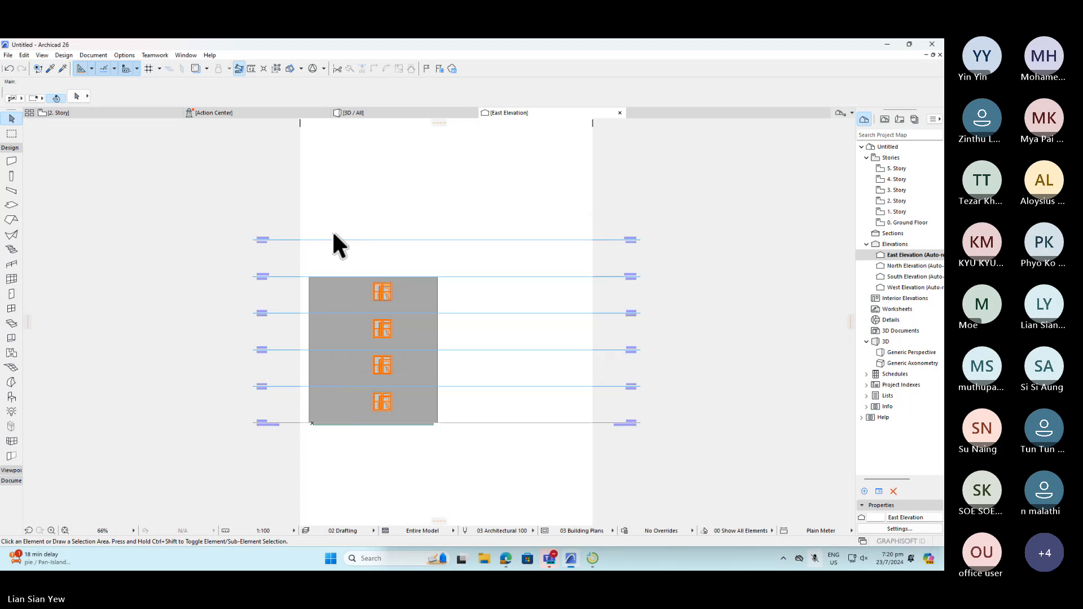
pyautogui.moveTo(215, 205)
pyautogui.mouseDown()
pyautogui.moveTo(798, 533)
pyautogui.moveTo(829, 502)
pyautogui.moveTo(806, 481)
pyautogui.mouseUp()
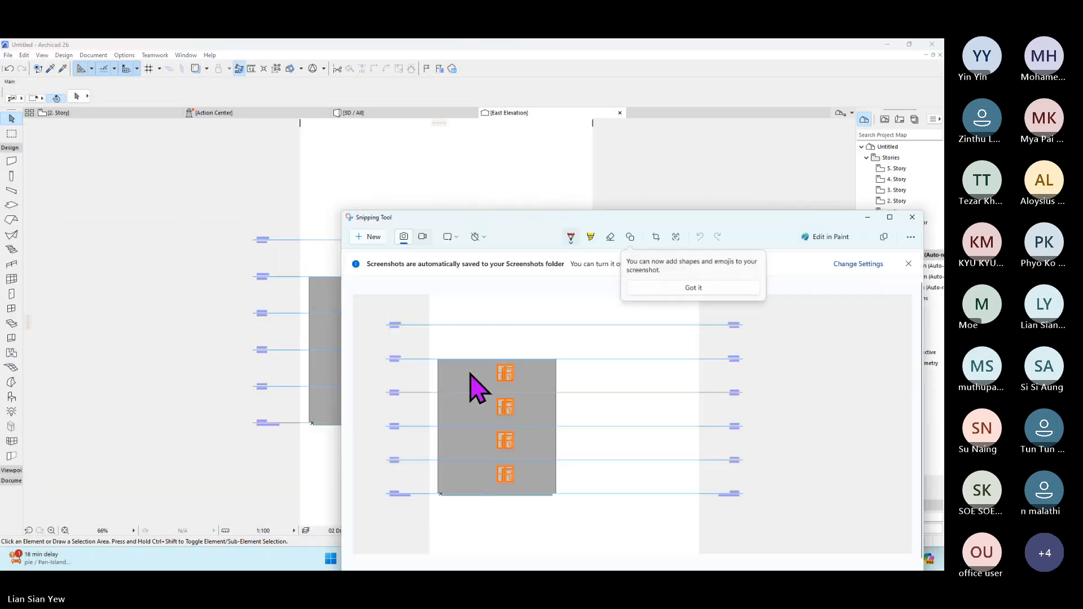
pyautogui.moveTo(629, 231); pyautogui.dragTo(526, 79)
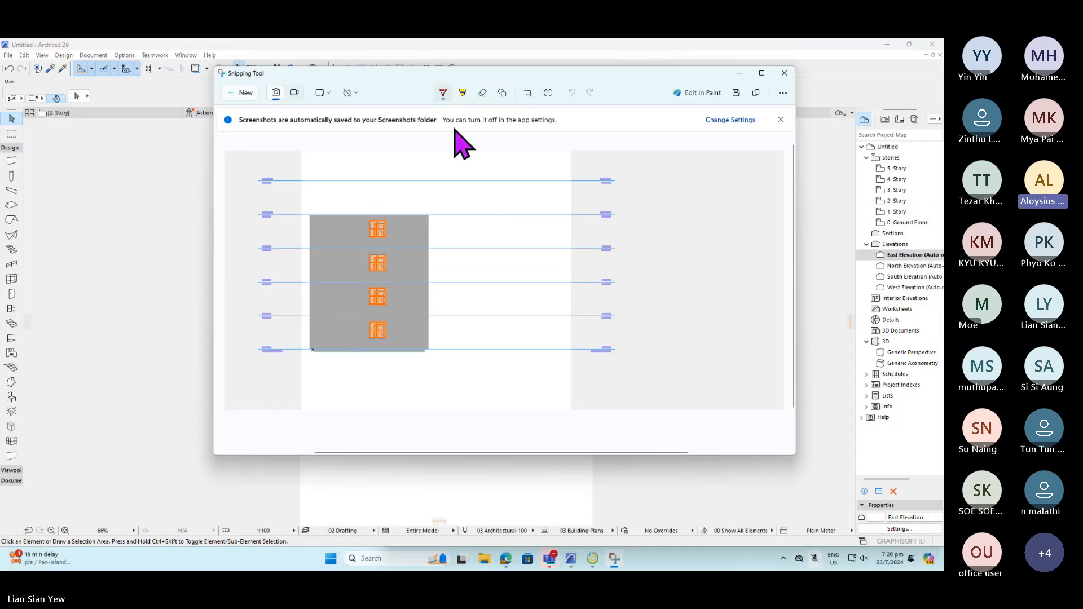
# - Outline the lowest two stories in red across the captured elevation, divide the row into units and cross out the first two
pyautogui.click(443, 95)
pyautogui.click(309, 285)
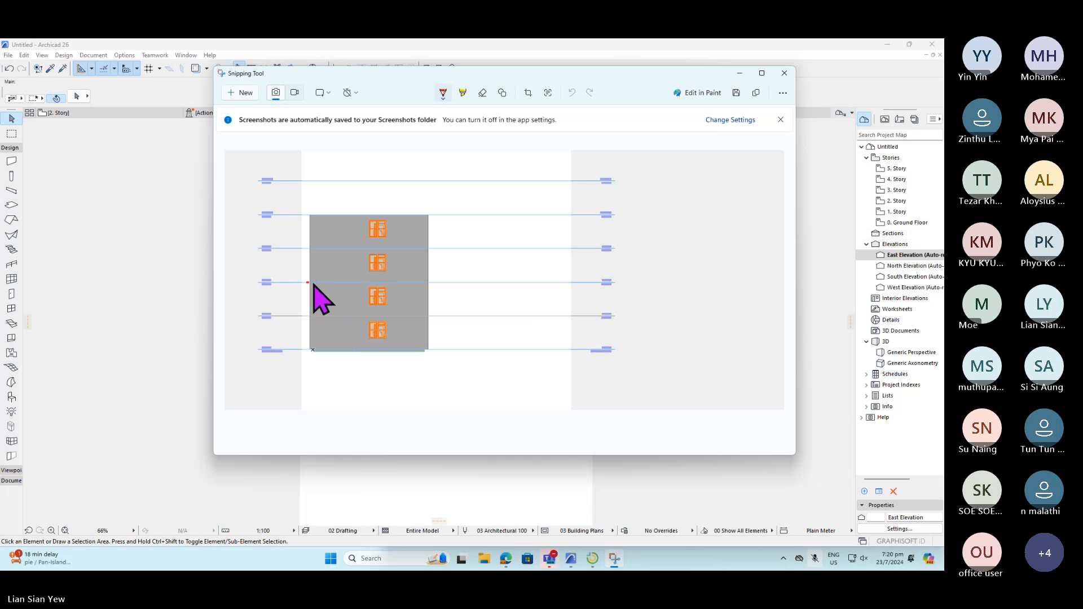
pyautogui.moveTo(314, 284)
pyautogui.mouseDown()
pyautogui.moveTo(595, 284)
pyautogui.moveTo(600, 345)
pyautogui.moveTo(323, 341)
pyautogui.moveTo(314, 285)
pyautogui.mouseUp()
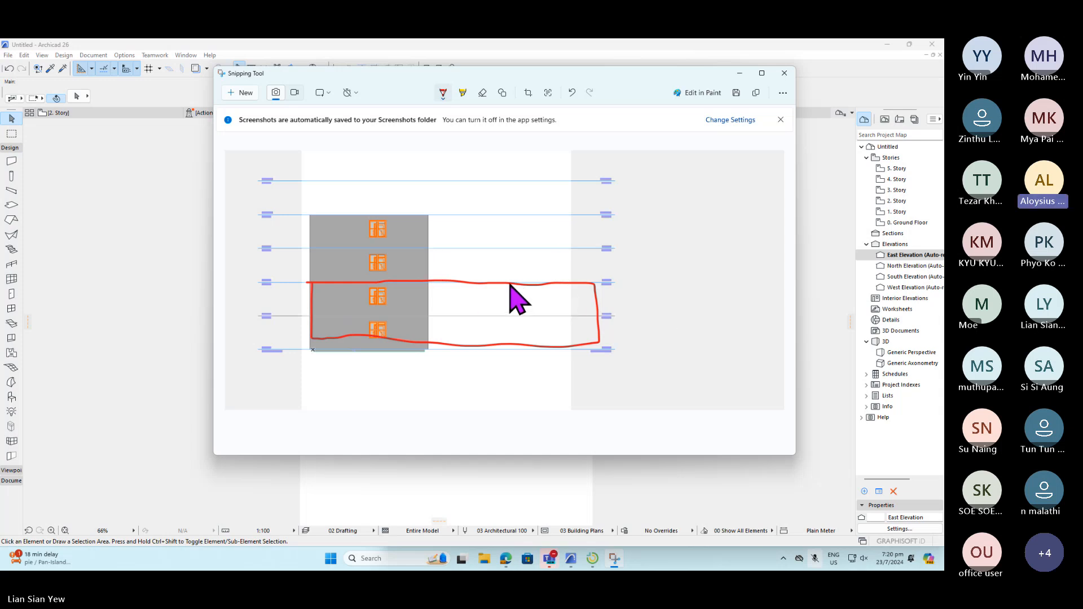
pyautogui.moveTo(510, 284); pyautogui.dragTo(512, 340)
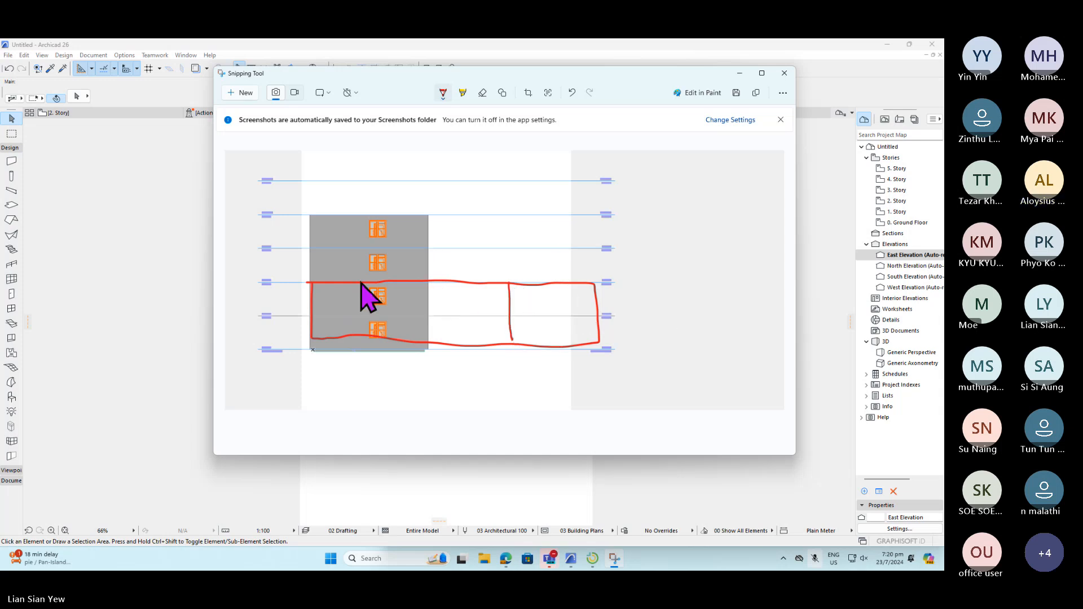
pyautogui.moveTo(316, 277); pyautogui.dragTo(423, 337)
pyautogui.moveTo(415, 284)
pyautogui.mouseDown()
pyautogui.moveTo(322, 342)
pyautogui.moveTo(479, 318)
pyautogui.moveTo(519, 343)
pyautogui.mouseUp()
pyautogui.moveTo(505, 287)
pyautogui.mouseDown()
pyautogui.moveTo(460, 334)
pyautogui.moveTo(430, 342)
pyautogui.mouseUp()
# - Sketch a red row above the top module, divide it into three units and cross out each one
pyautogui.moveTo(311, 216)
pyautogui.mouseDown()
pyautogui.moveTo(314, 158)
pyautogui.moveTo(599, 159)
pyautogui.moveTo(601, 215)
pyautogui.moveTo(295, 207)
pyautogui.mouseUp()
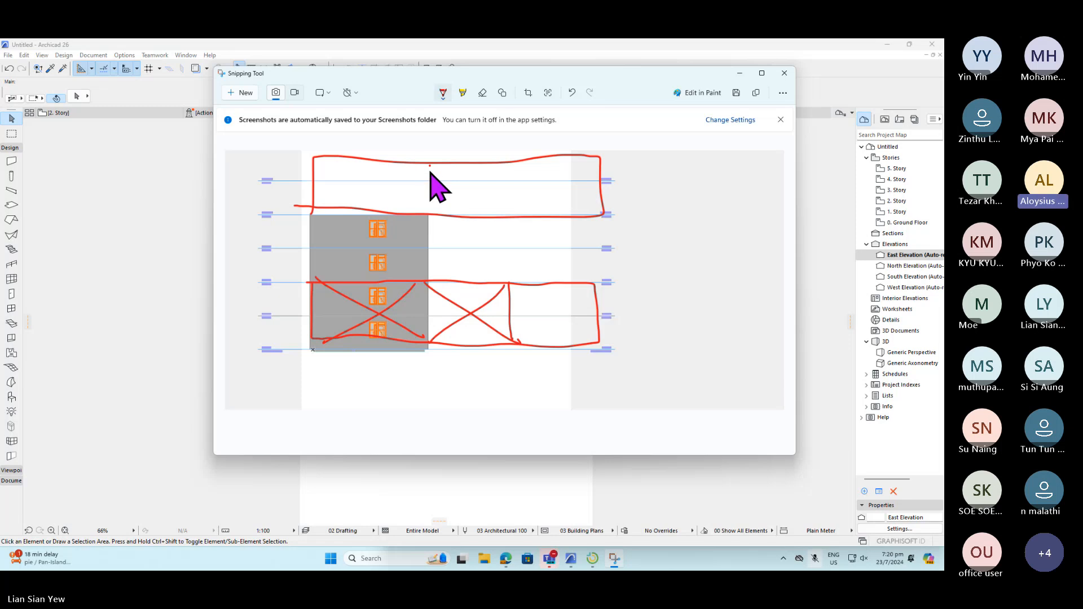
pyautogui.moveTo(430, 166); pyautogui.dragTo(426, 202)
pyautogui.moveTo(313, 147); pyautogui.dragTo(455, 216)
pyautogui.moveTo(425, 169); pyautogui.dragTo(335, 215)
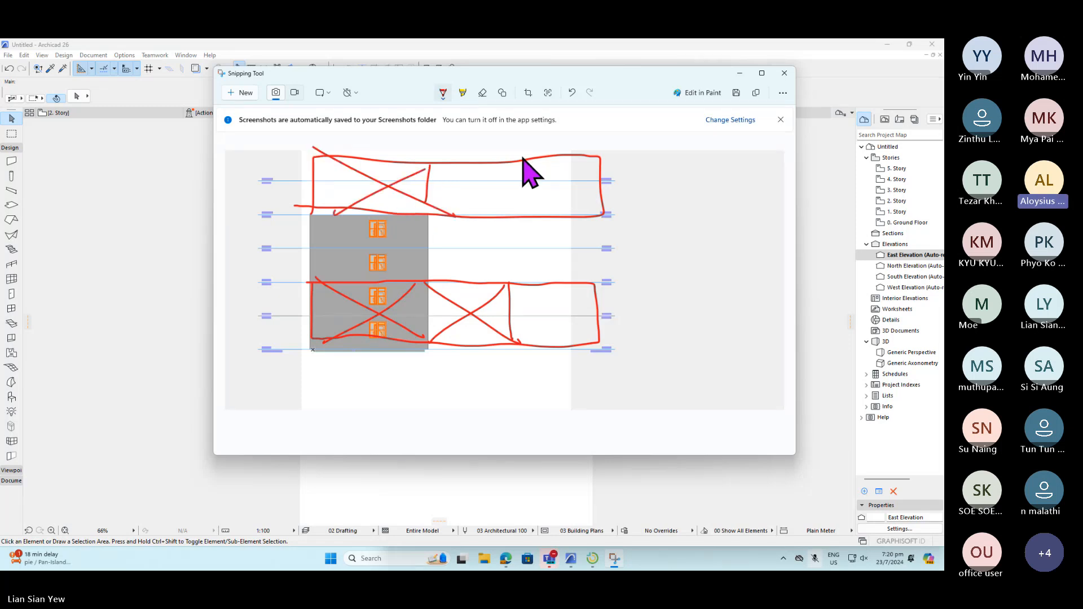
pyautogui.moveTo(515, 157); pyautogui.dragTo(515, 216)
pyautogui.moveTo(430, 161); pyautogui.dragTo(541, 200)
pyautogui.moveTo(511, 159)
pyautogui.mouseDown()
pyautogui.moveTo(439, 208)
pyautogui.moveTo(592, 201)
pyautogui.mouseUp()
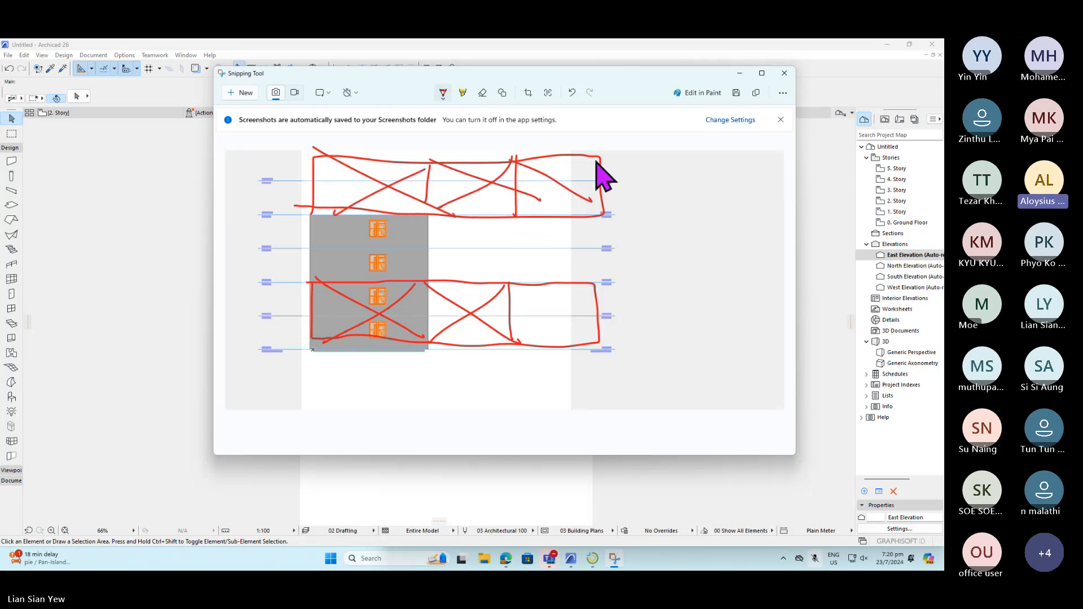
pyautogui.moveTo(592, 163); pyautogui.dragTo(522, 224)
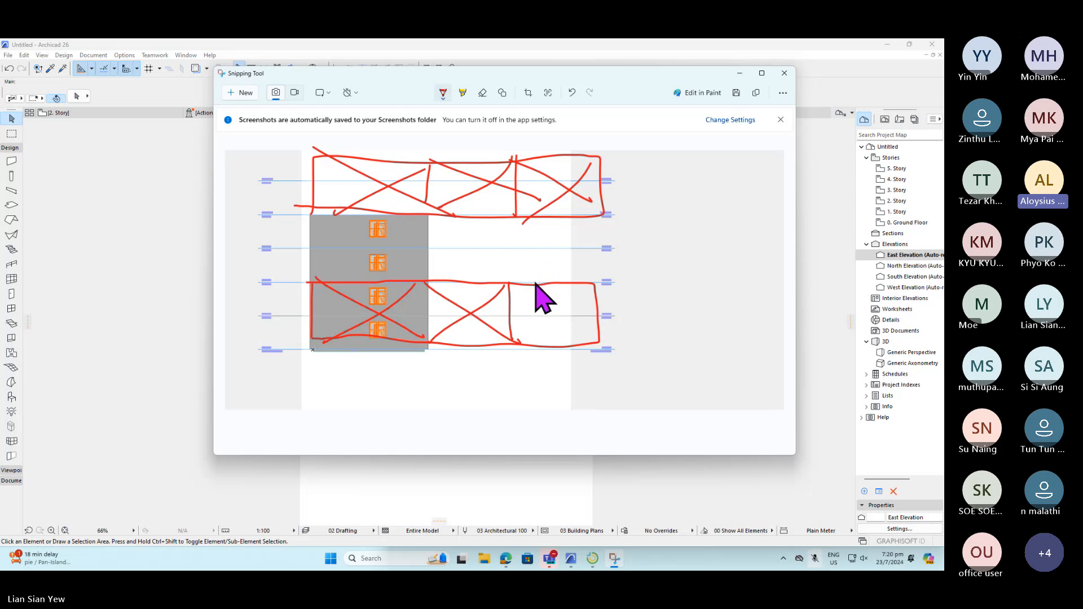
# - Sketch three red looped shapes between the two rows, and mark that open area with a yellow highlighter outline and check mark
pyautogui.moveTo(527, 269)
pyautogui.mouseDown()
pyautogui.moveTo(561, 259)
pyautogui.moveTo(564, 279)
pyautogui.mouseUp()
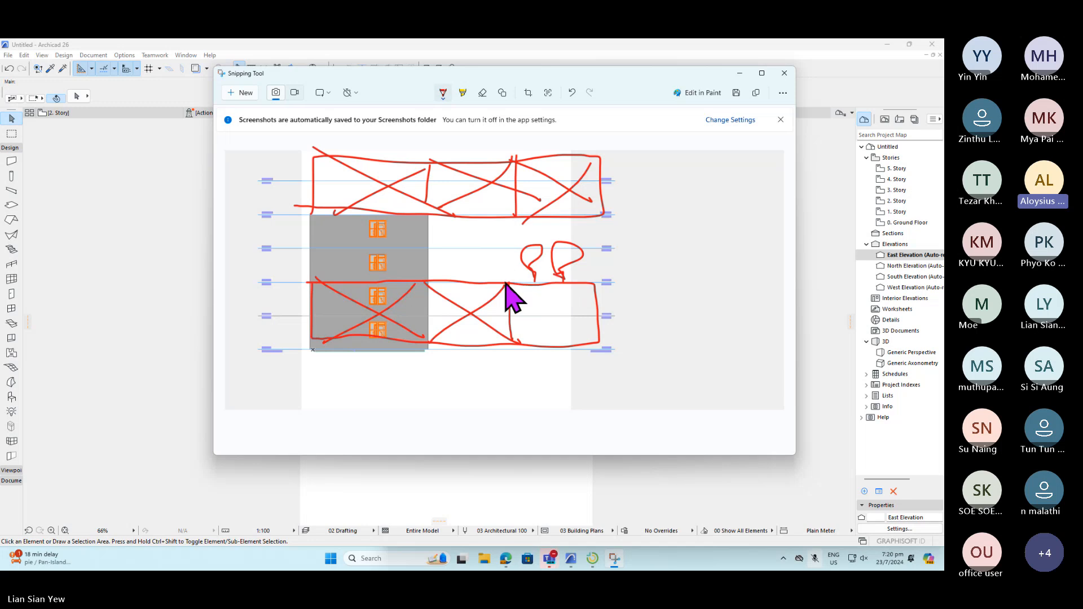
pyautogui.moveTo(479, 250); pyautogui.dragTo(507, 278)
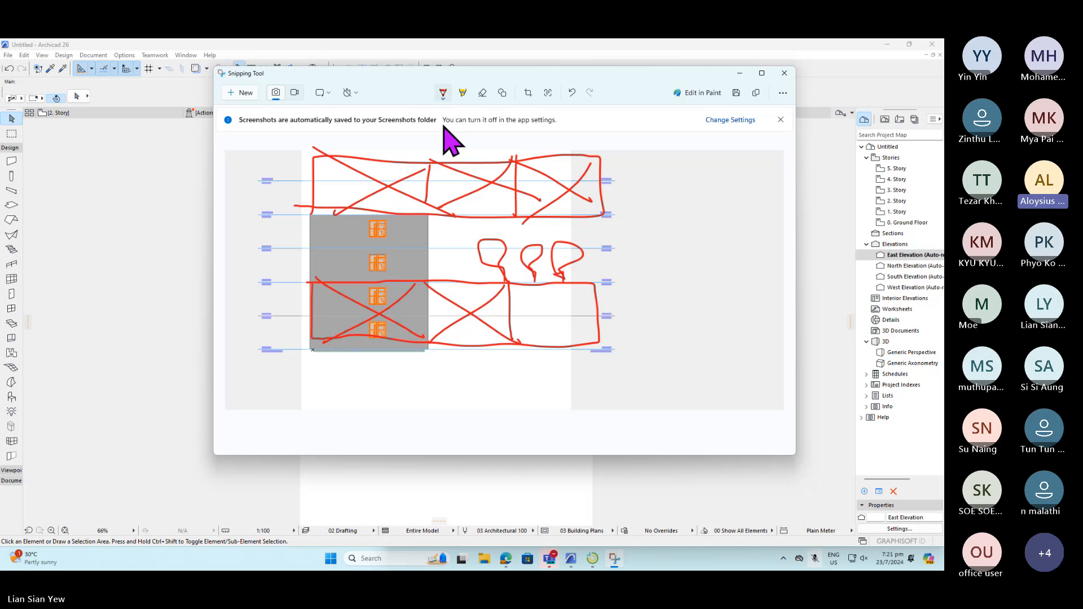
pyautogui.click(463, 93)
pyautogui.moveTo(511, 219)
pyautogui.mouseDown()
pyautogui.moveTo(518, 283)
pyautogui.moveTo(601, 282)
pyautogui.moveTo(569, 219)
pyautogui.moveTo(457, 215)
pyautogui.mouseUp()
pyautogui.moveTo(634, 244)
pyautogui.mouseDown()
pyautogui.moveTo(644, 262)
pyautogui.moveTo(676, 220)
pyautogui.mouseUp()
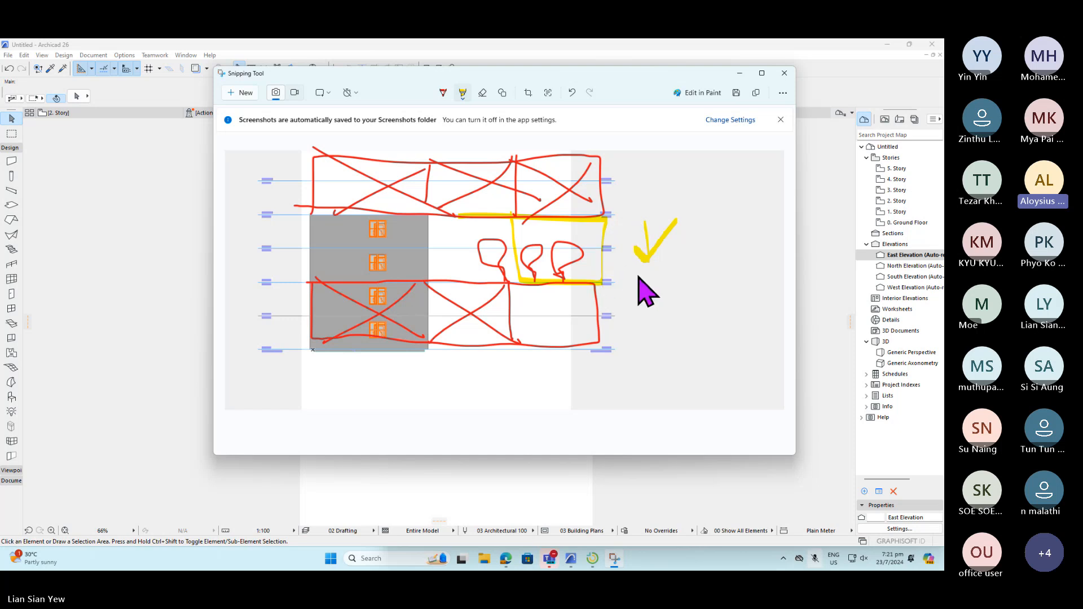
# - Erase the yellow outline and rightmost red loop, highlight a one-story-high area below the upper row, add a red stroke, and minimize Snipping Tool
pyautogui.click(483, 94)
pyautogui.moveTo(605, 279); pyautogui.dragTo(545, 258)
pyautogui.click(462, 93)
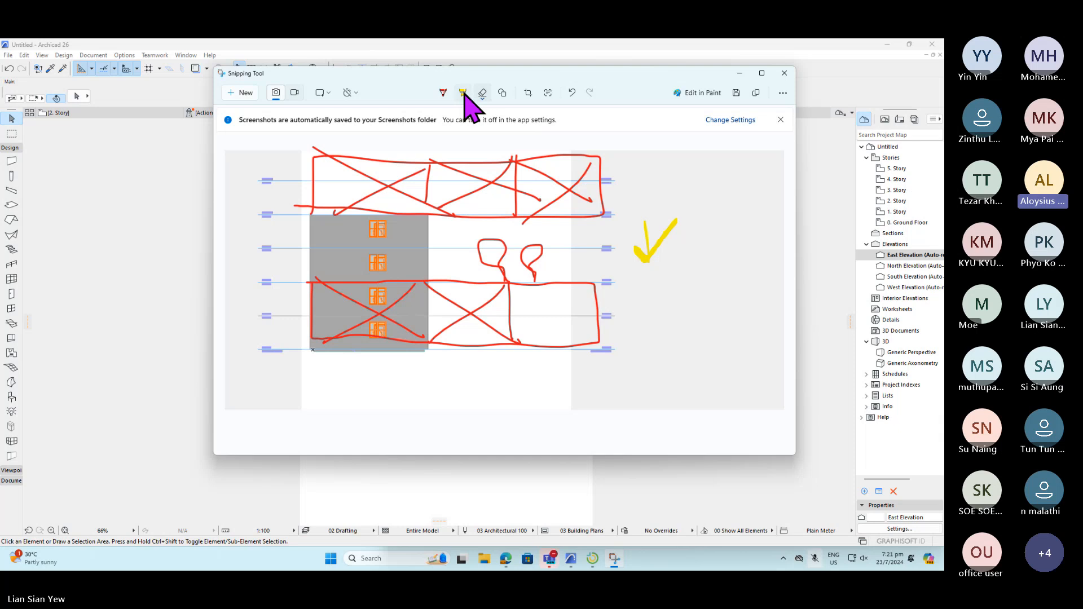
pyautogui.moveTo(516, 218)
pyautogui.mouseDown()
pyautogui.moveTo(518, 250)
pyautogui.moveTo(603, 257)
pyautogui.mouseUp()
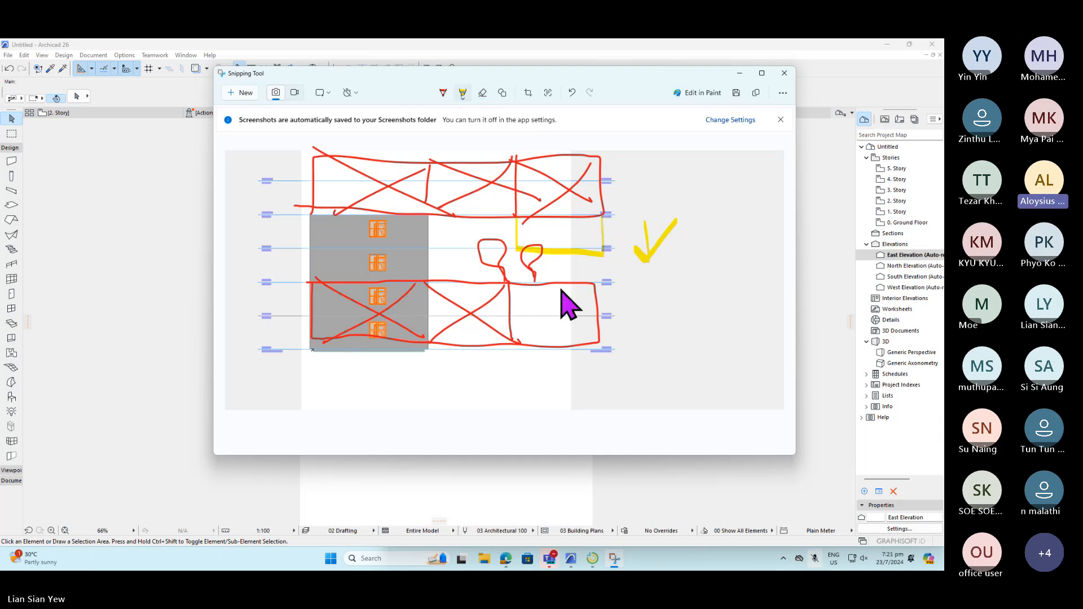
pyautogui.click(443, 92)
pyautogui.moveTo(590, 266); pyautogui.dragTo(609, 263)
pyautogui.click(740, 72)
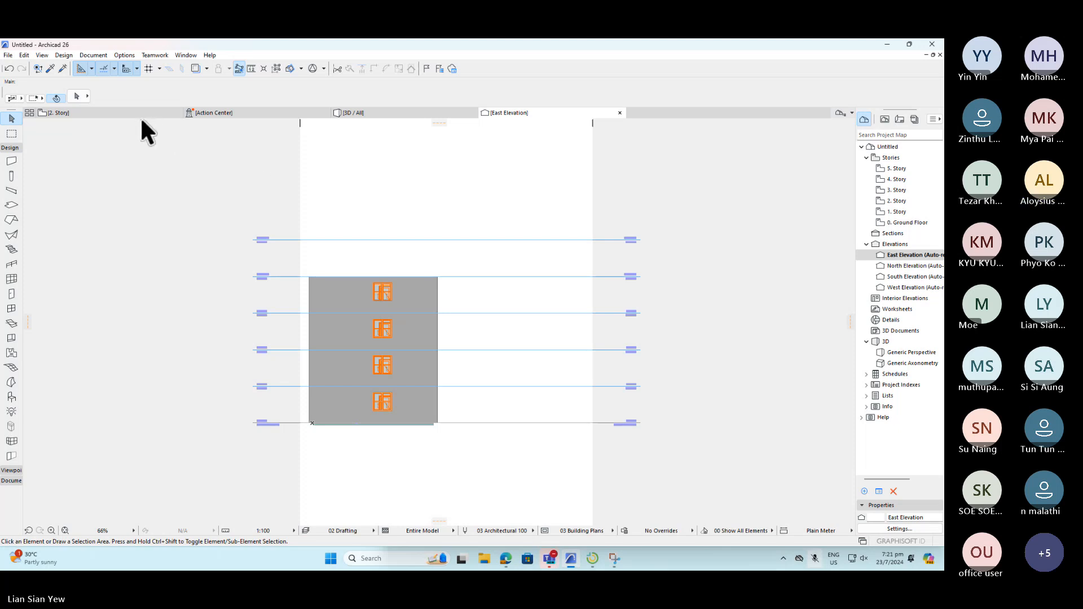
# - Show the stacked modules in the 3D view and save the project to the Desktop as hotlinkedmodule
pyautogui.click(383, 114)
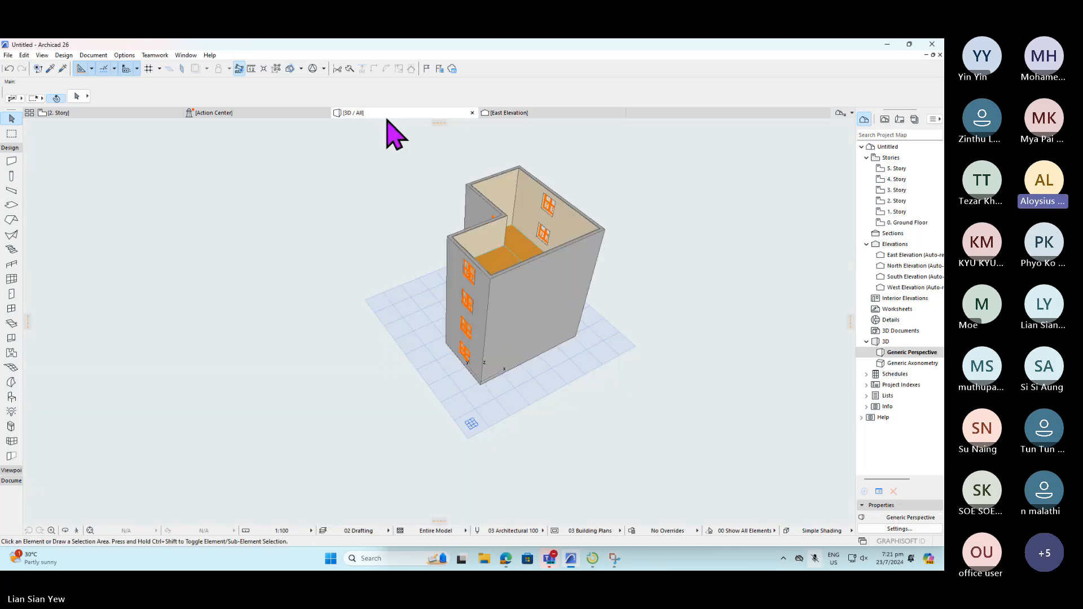
pyautogui.scroll(1, 473, 267)
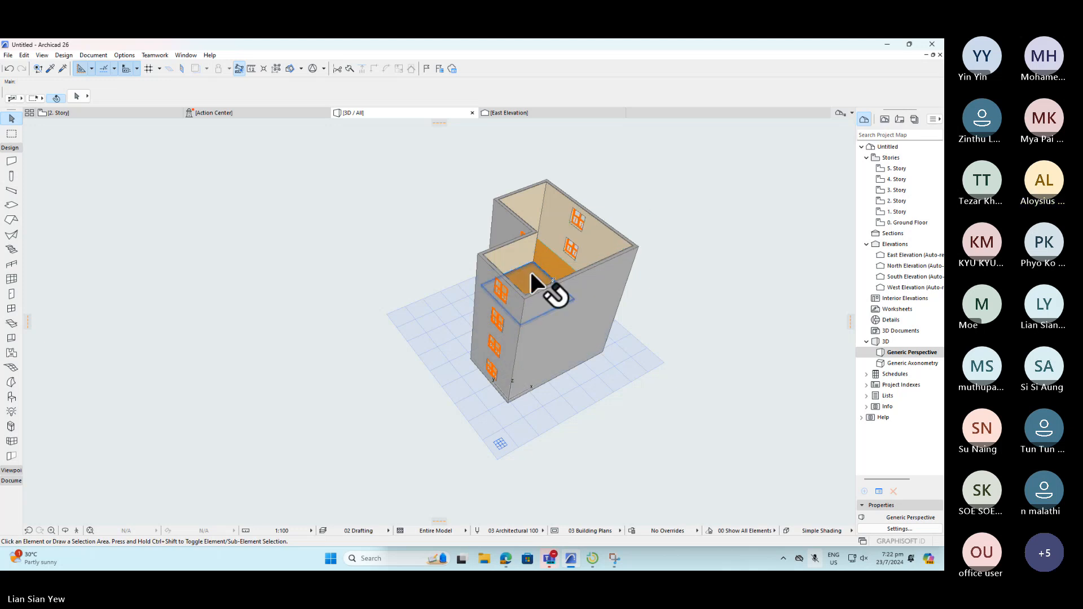
pyautogui.scroll(2, 593, 265)
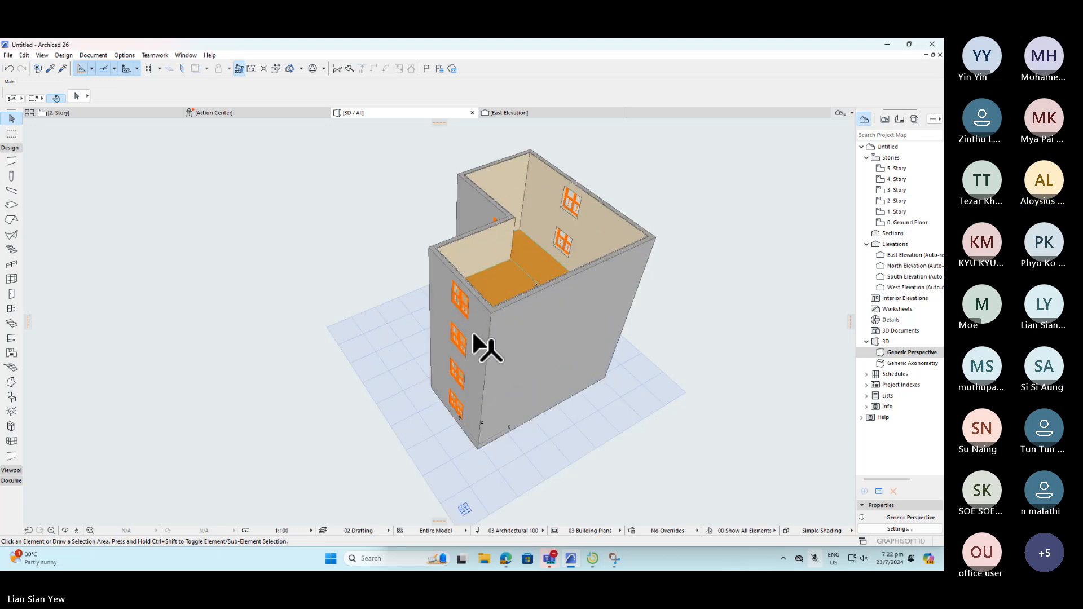
pyautogui.click(8, 55)
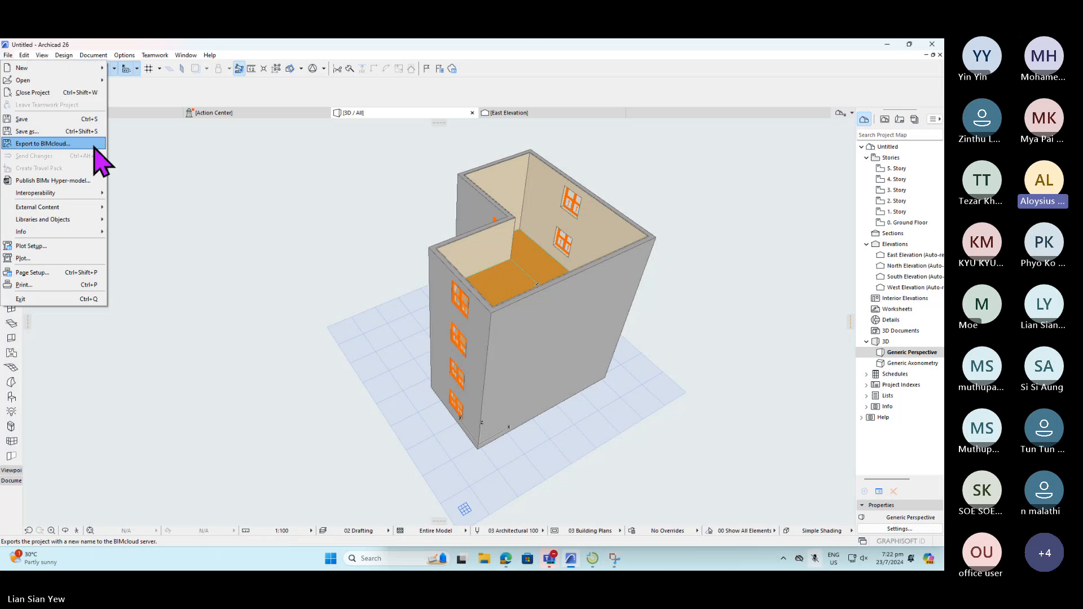
pyautogui.click(44, 119)
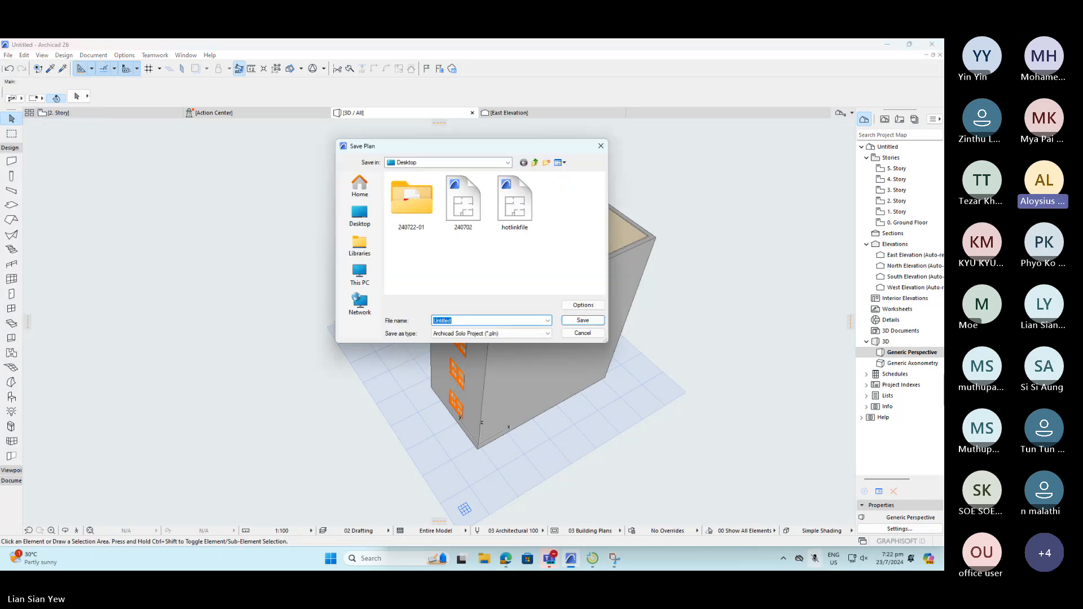
pyautogui.write('hotl')
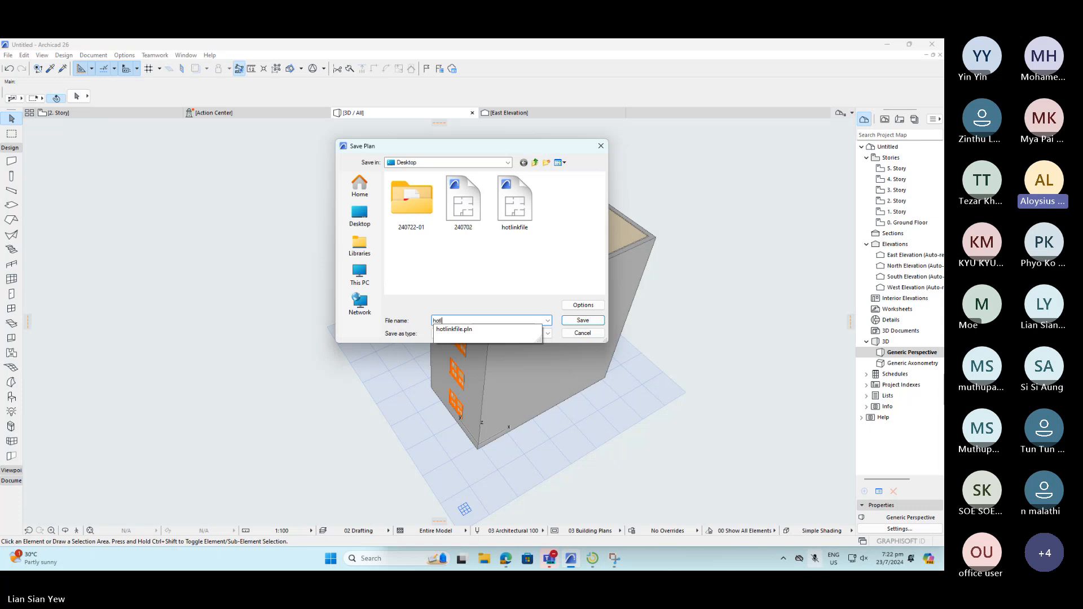
pyautogui.write('inked')
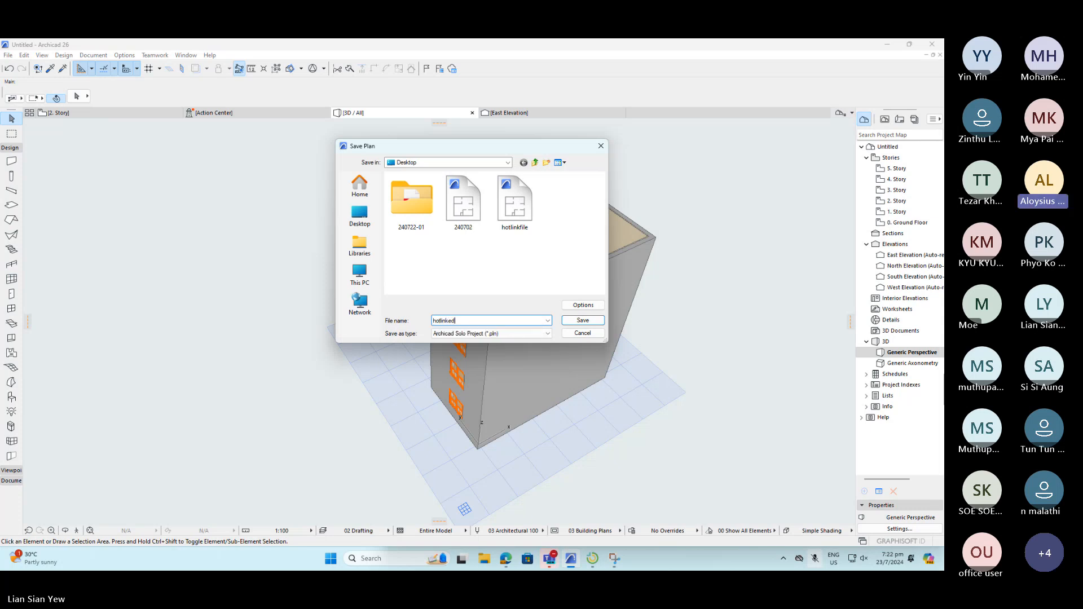
pyautogui.write('module')
pyautogui.click(588, 322)
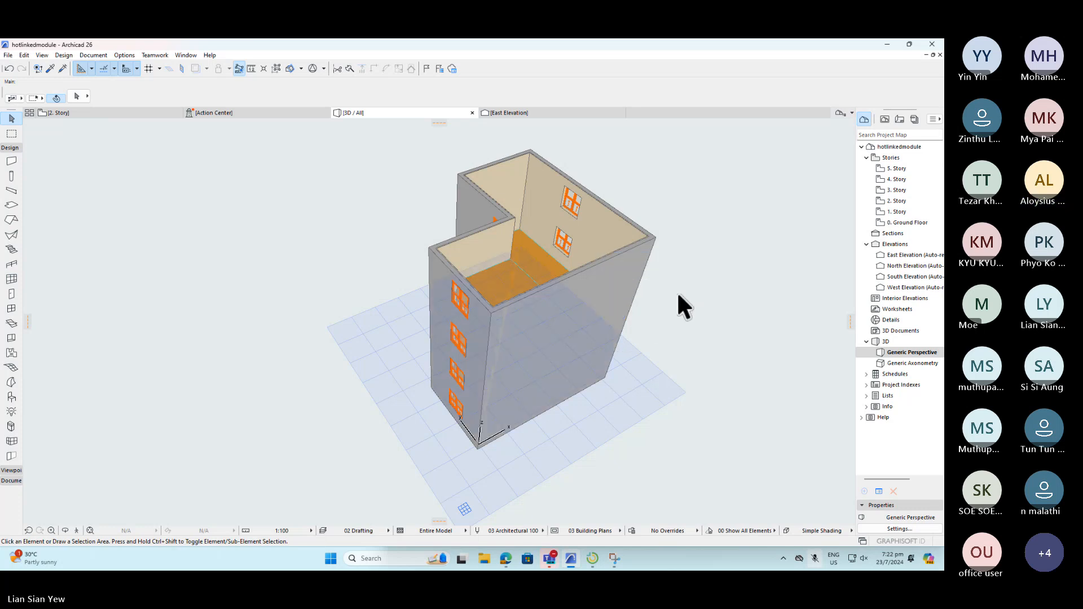
pyautogui.click(753, 249)
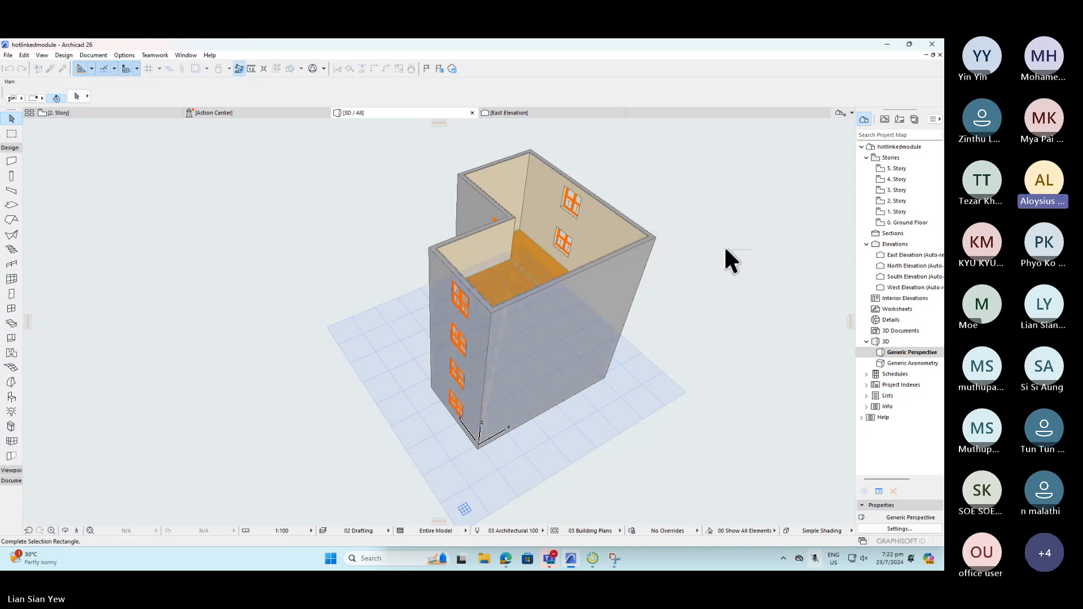
pyautogui.click(811, 264)
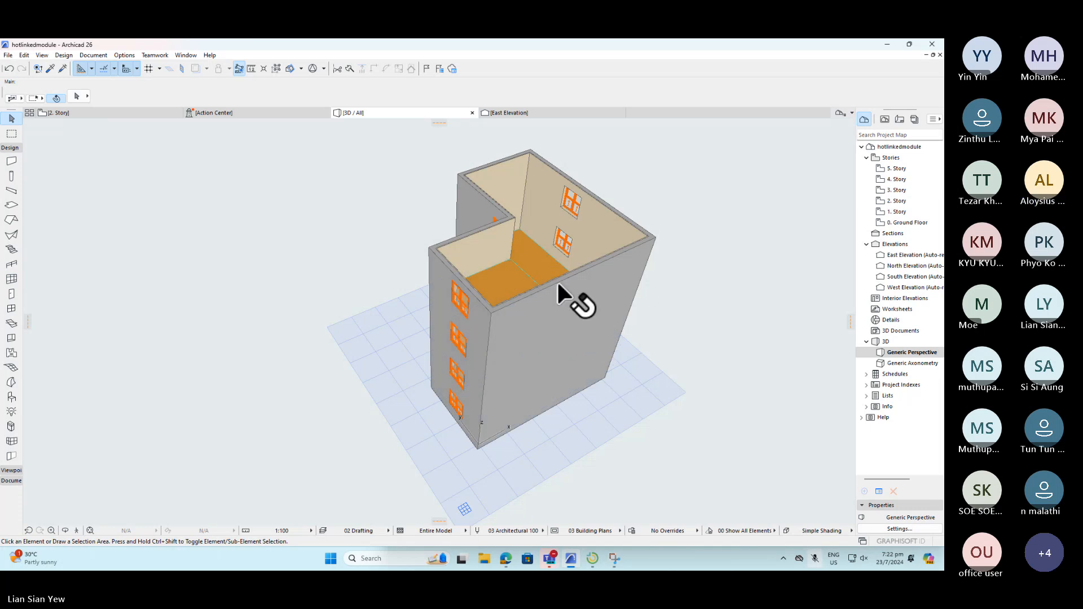
pyautogui.moveTo(557, 280)
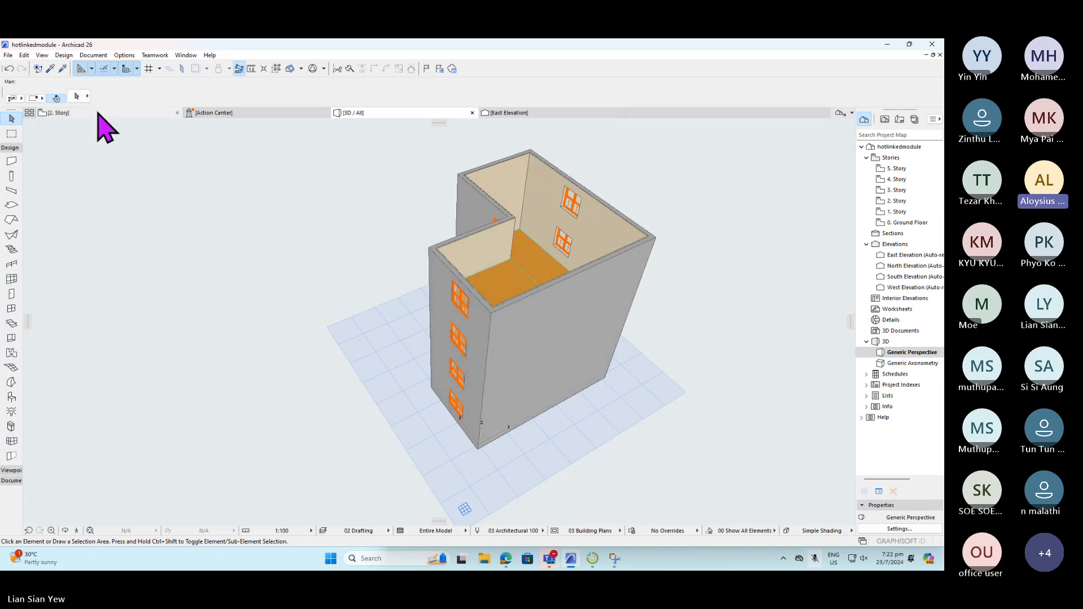
pyautogui.click(281, 170)
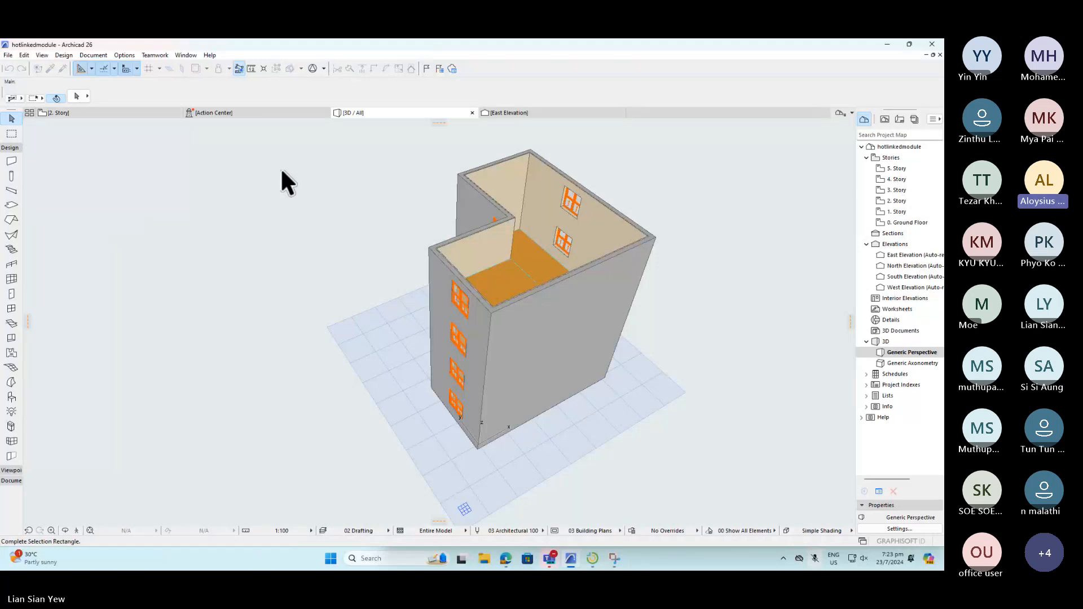
pyautogui.click(305, 181)
# - Undo the last module placement on 2. Story and inspect the remaining lower module in 3D
pyautogui.hotkey('ctrl', 'Tab')
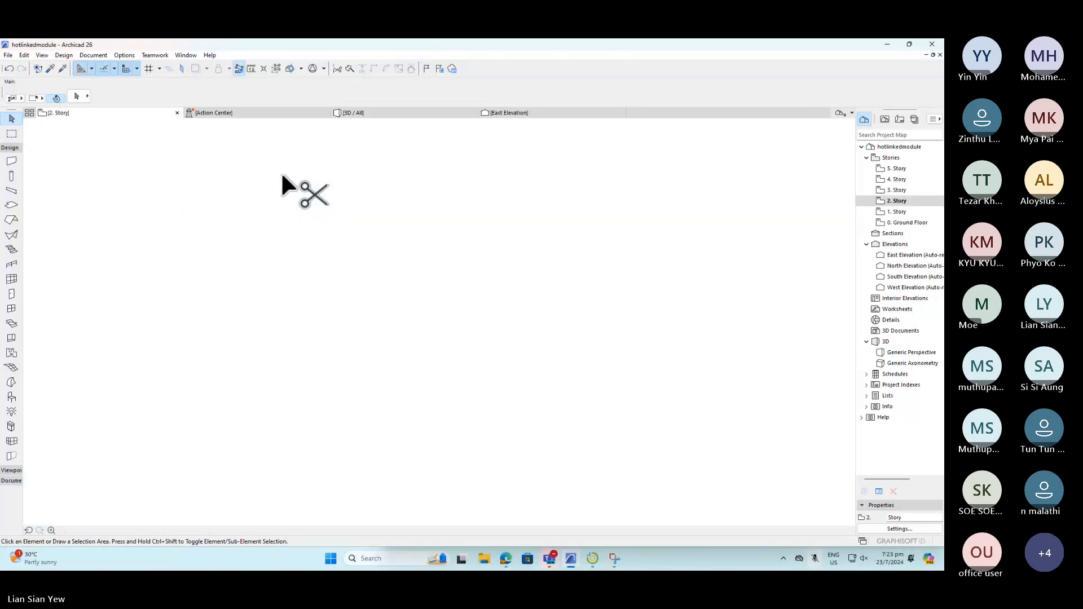
pyautogui.hotkey('ctrl', 'z')
pyautogui.click(247, 162)
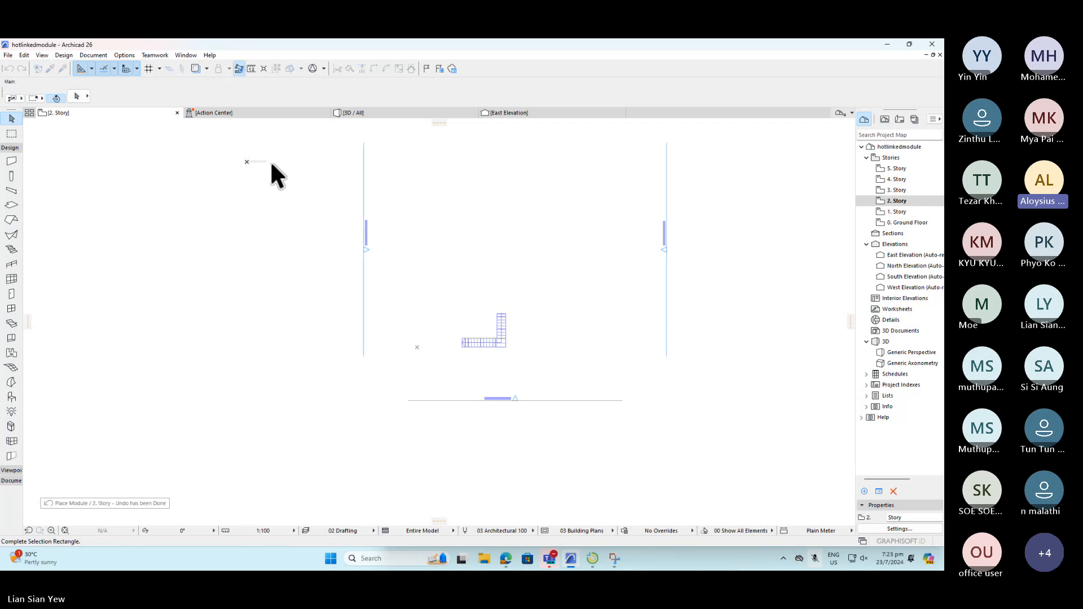
pyautogui.hotkey('ctrl', 'Tab')
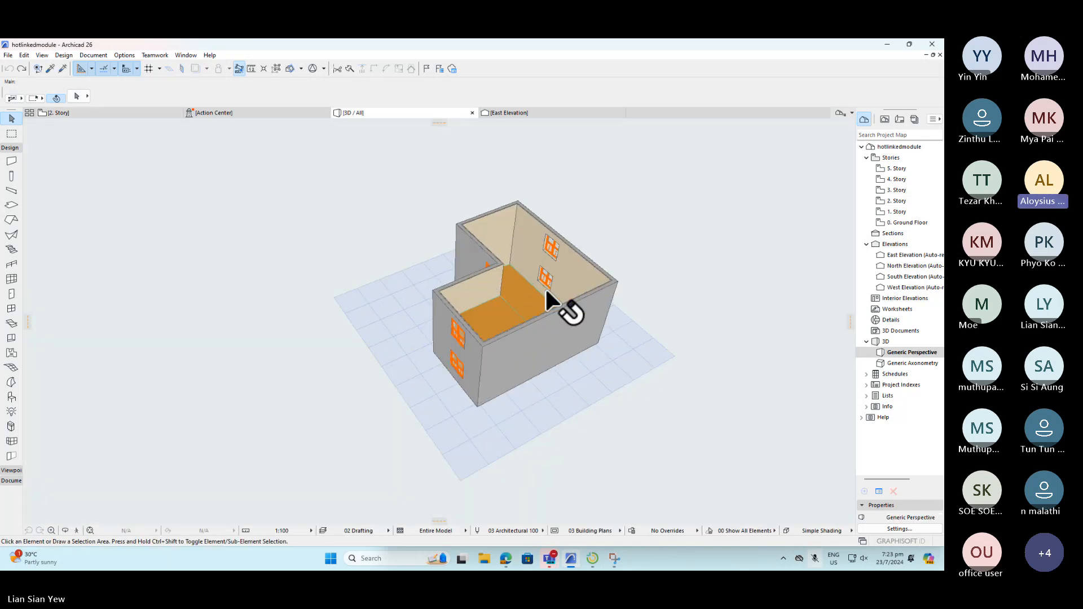
pyautogui.moveTo(539, 236)
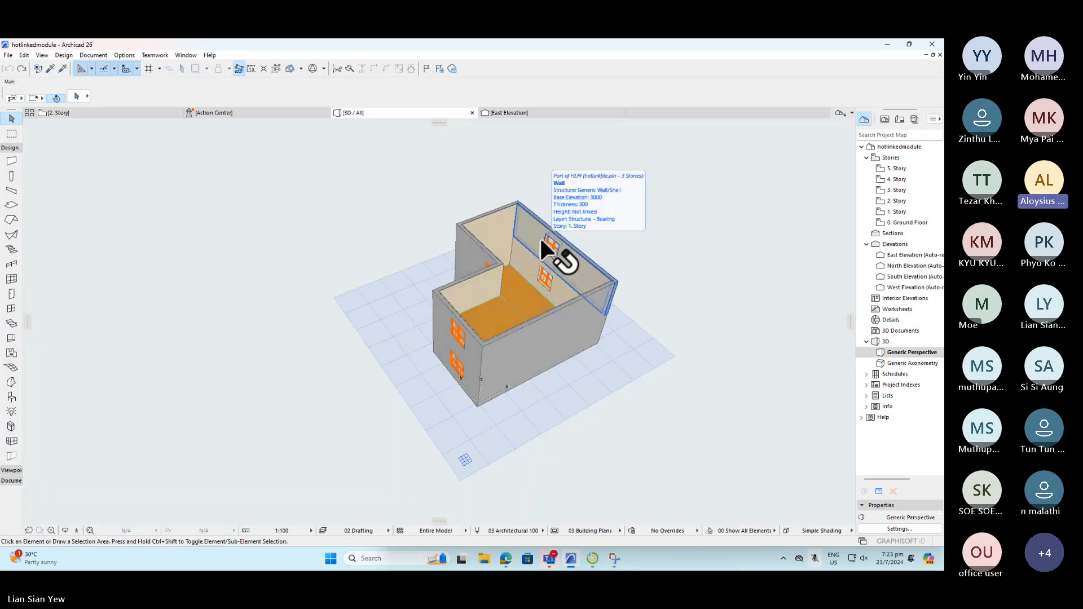
# - Place the hotlinkfile.pln hotlink on 2. Story, matching the module's 0. Ground Floor to that host story
pyautogui.click(110, 114)
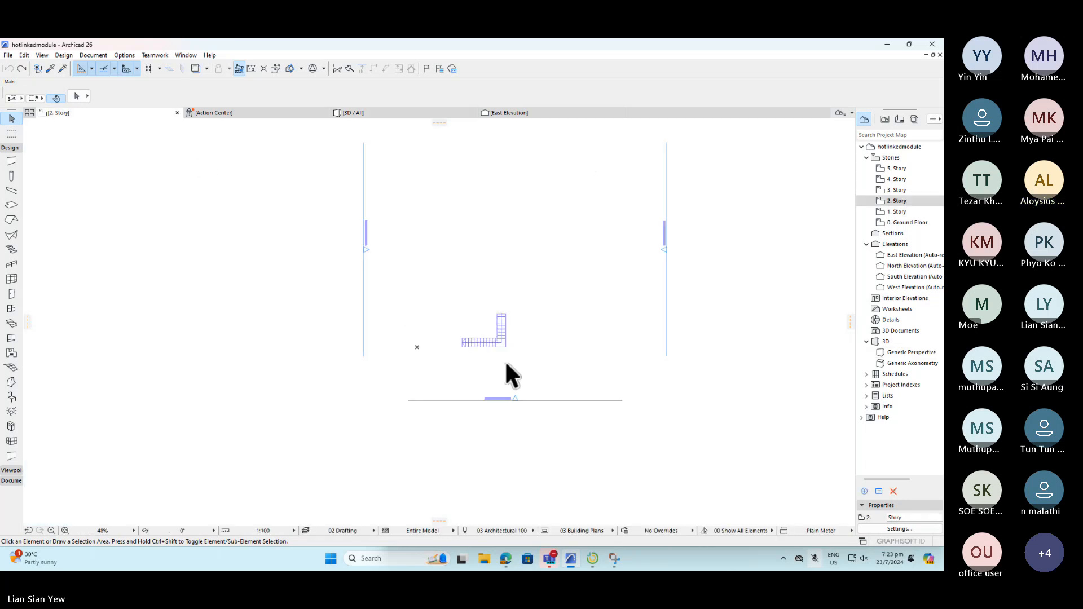
pyautogui.click(907, 201)
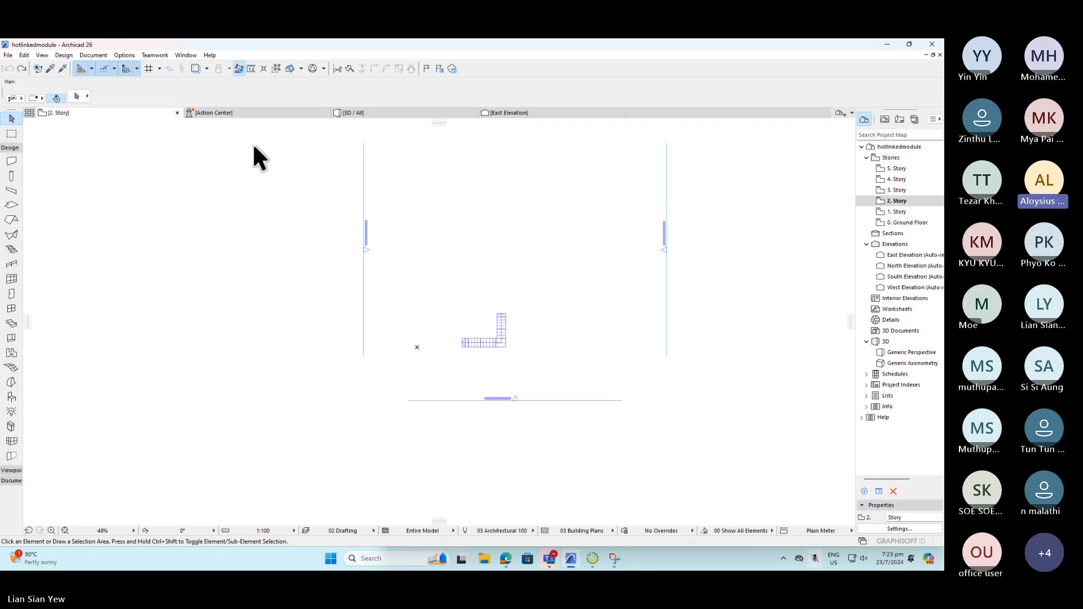
pyautogui.click(7, 54)
pyautogui.moveTo(85, 208)
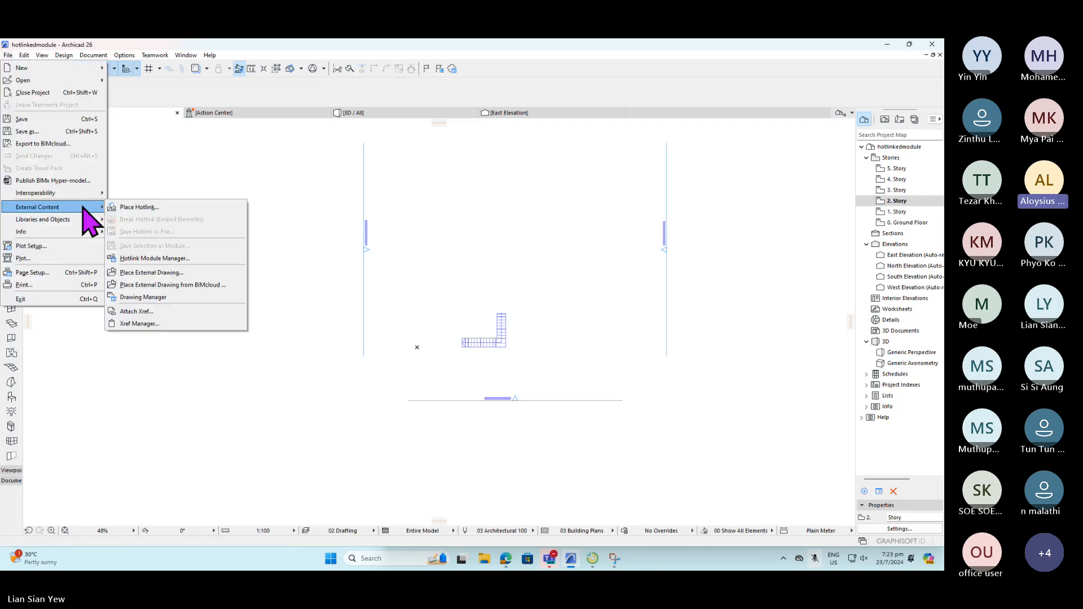
pyautogui.click(162, 211)
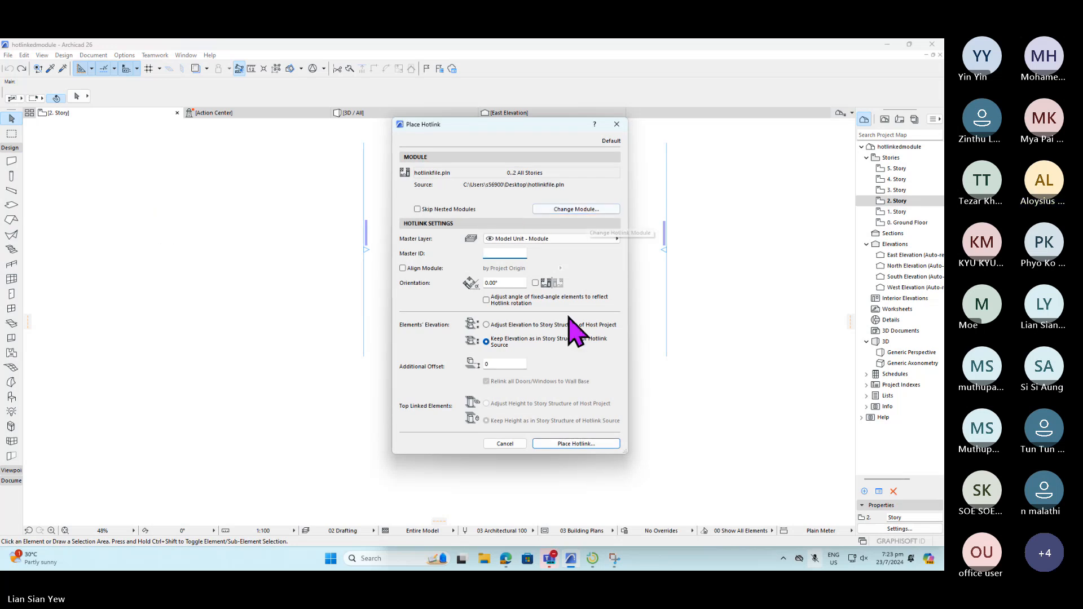
pyautogui.click(587, 444)
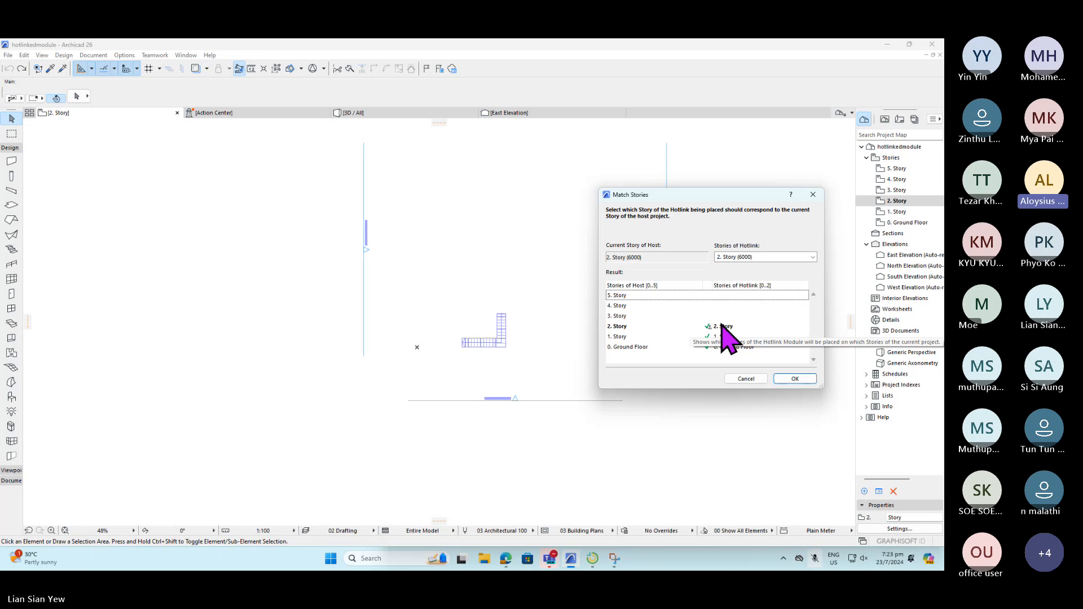
pyautogui.click(776, 258)
pyautogui.click(753, 283)
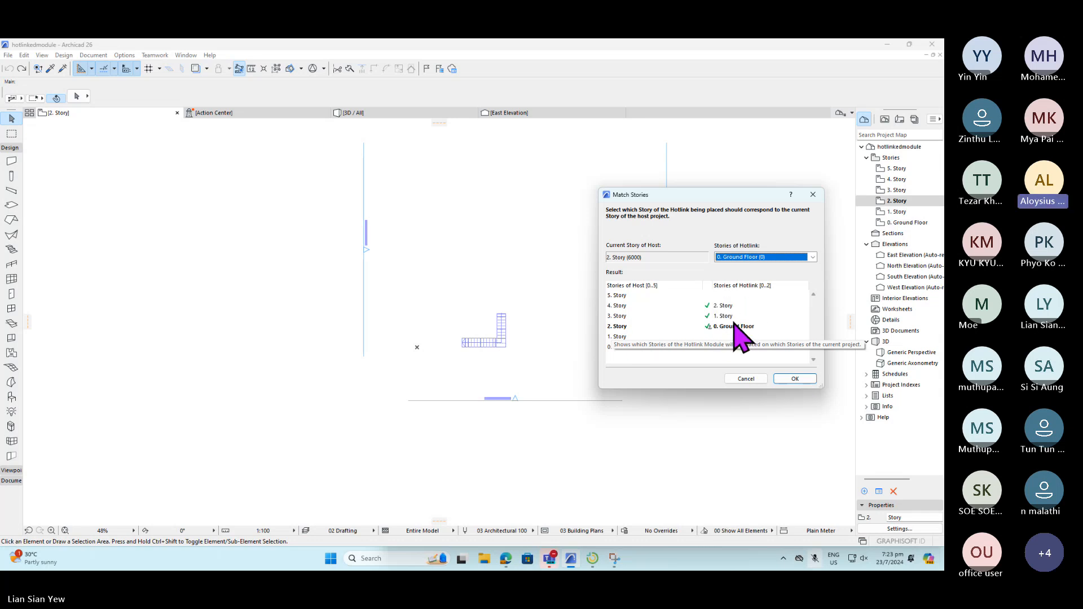
pyautogui.click(796, 378)
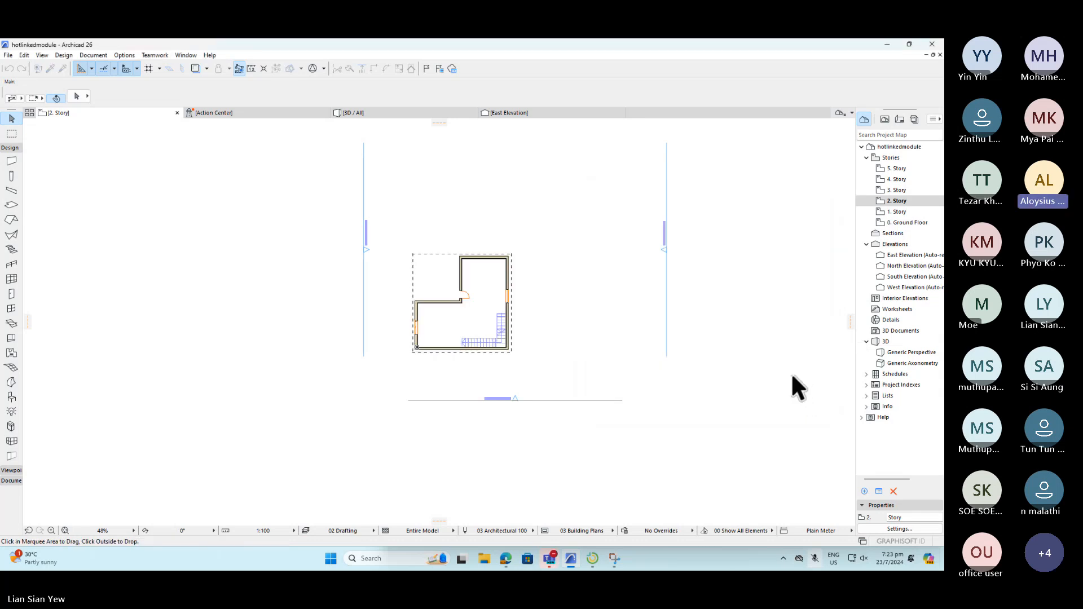
pyautogui.click(550, 278)
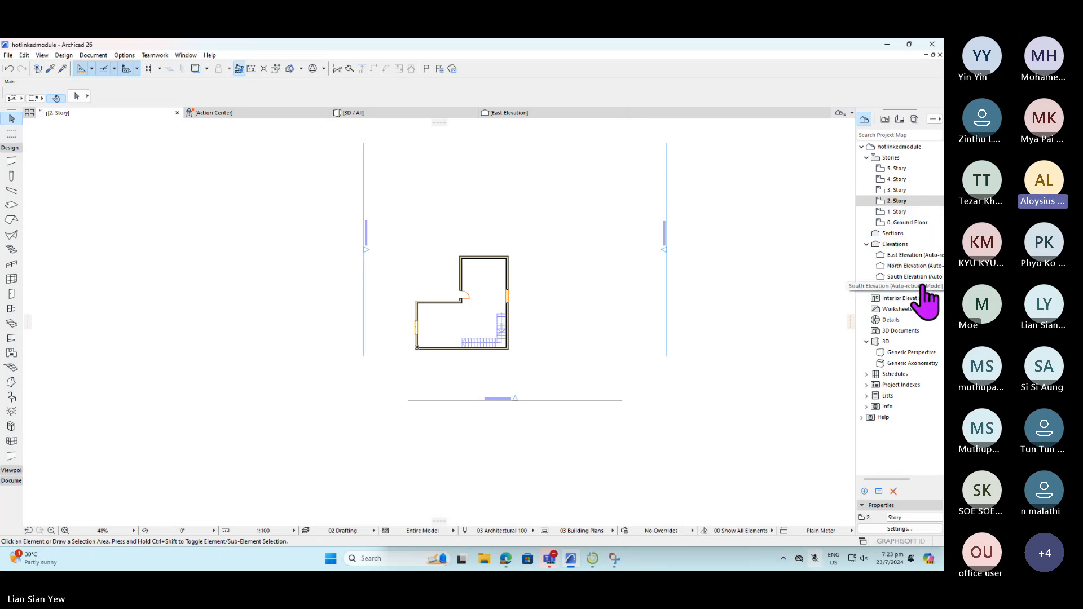
# - Check the stacked modules in the East Elevation and the 3D view, and save the project
pyautogui.doubleClick(914, 255)
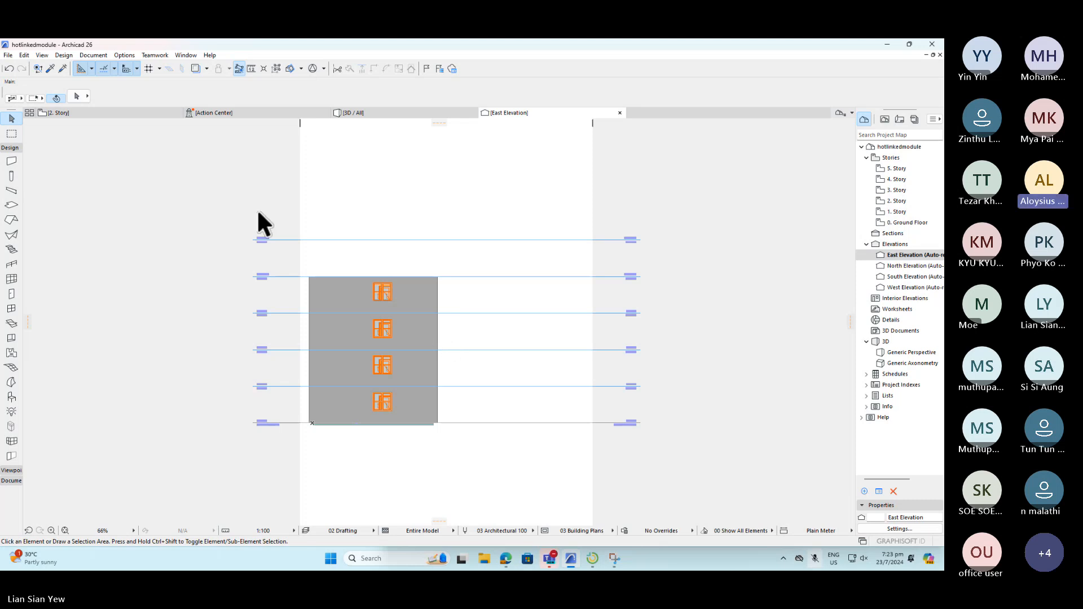
pyautogui.click(417, 115)
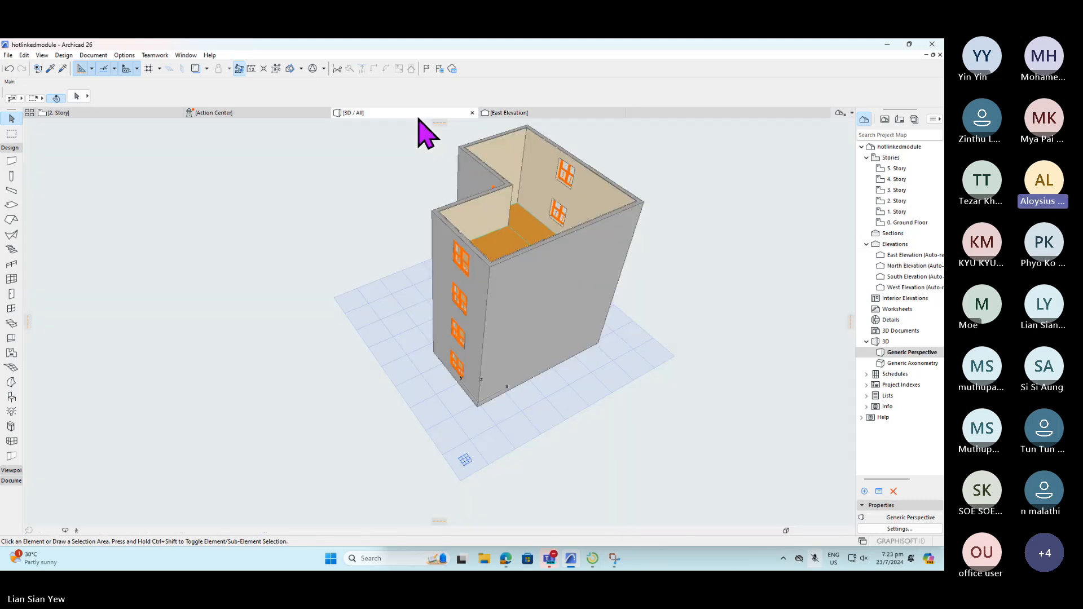
pyautogui.click(8, 55)
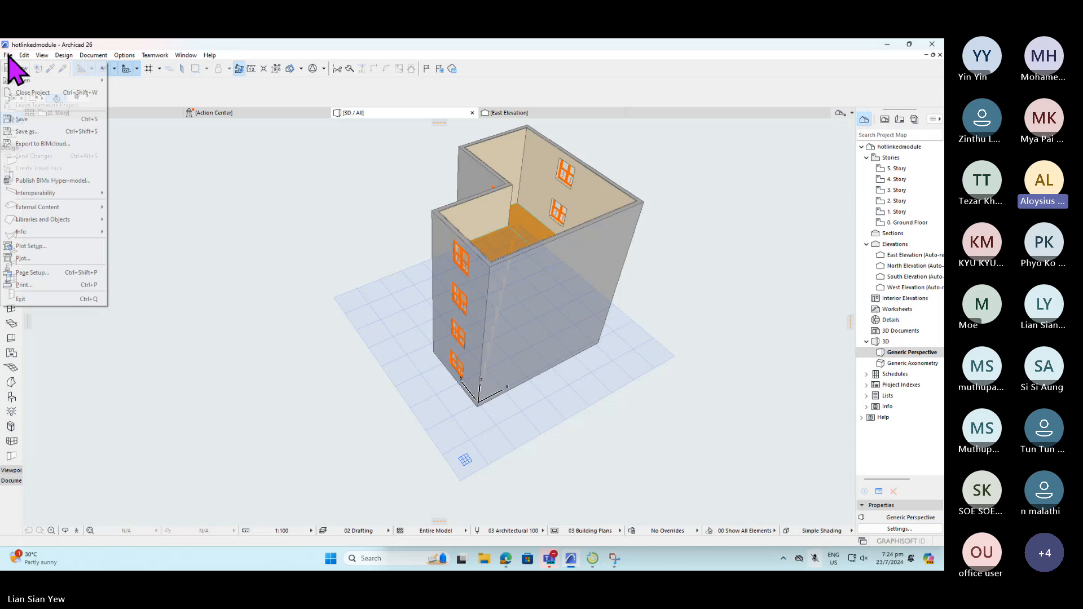
pyautogui.click(58, 118)
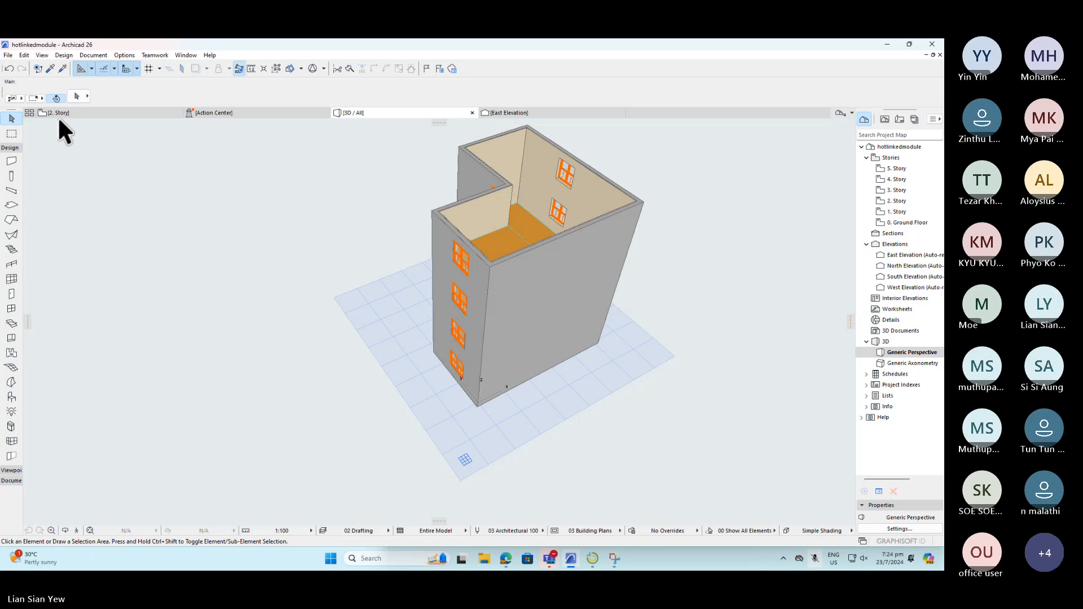
# - Open the hotlinkfile.pln source project
pyautogui.click(161, 187)
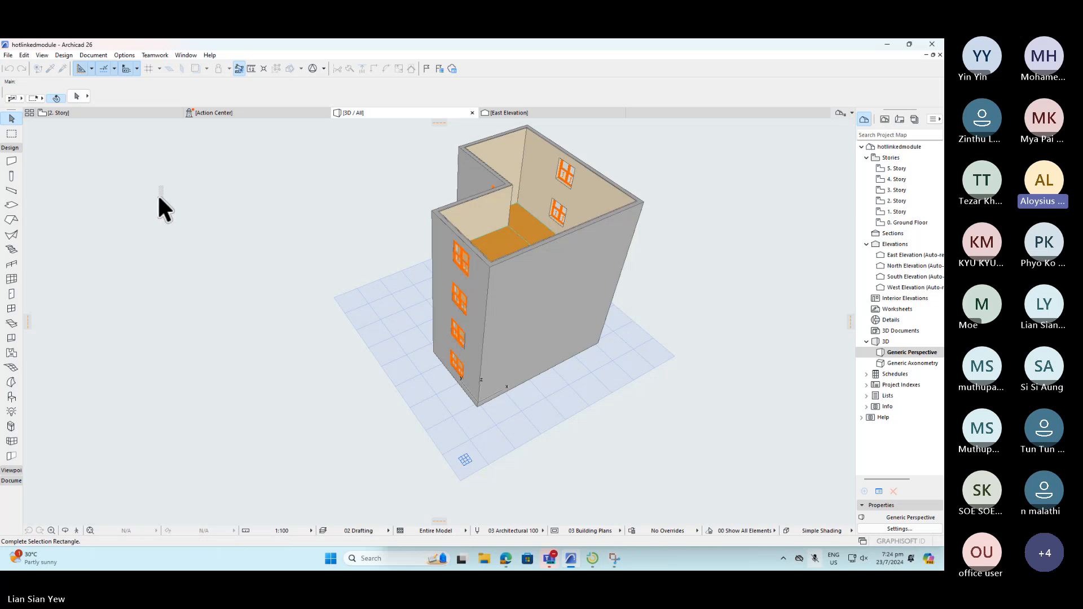
pyautogui.click(148, 185)
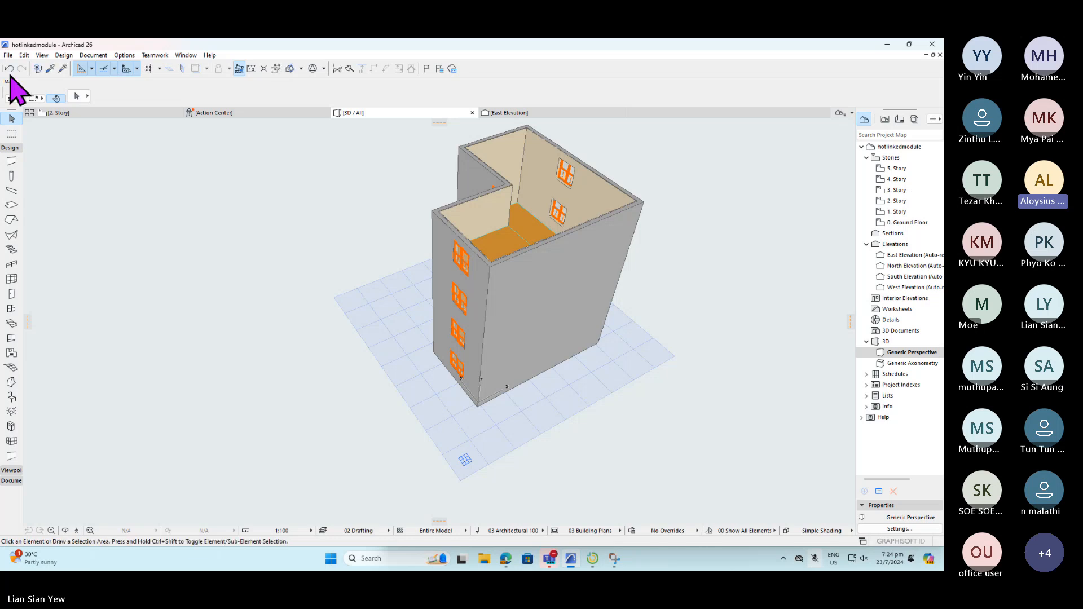
pyautogui.click(8, 55)
pyautogui.moveTo(24, 56)
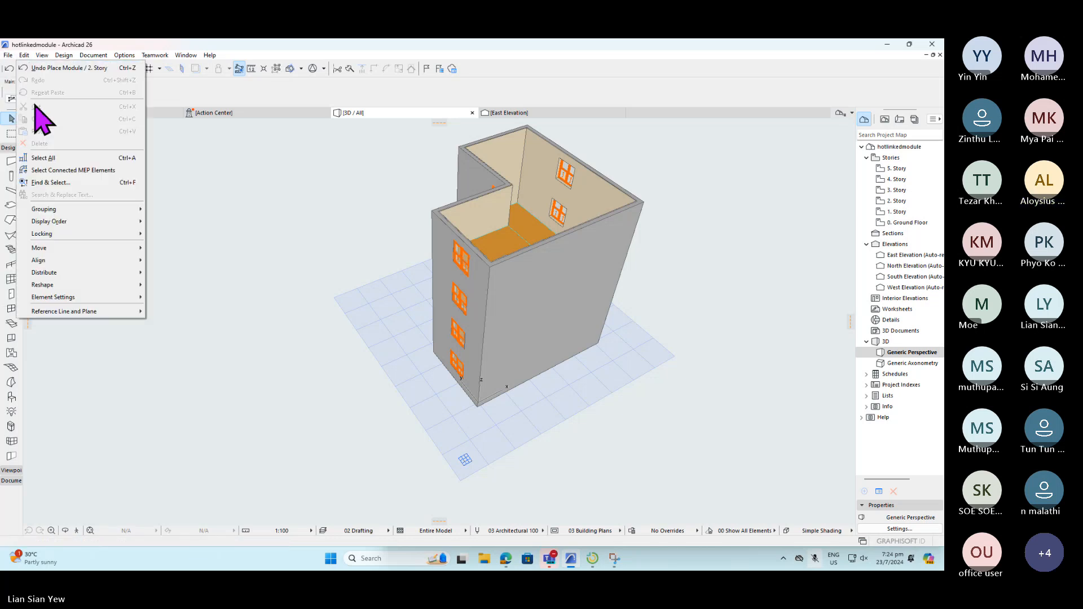
pyautogui.moveTo(53, 82)
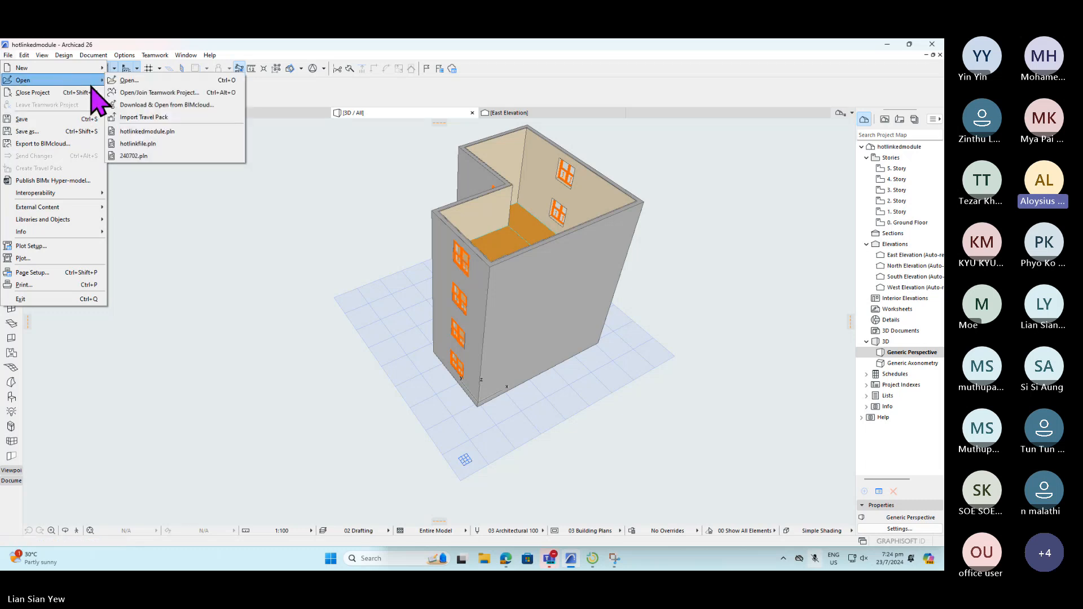
pyautogui.click(170, 145)
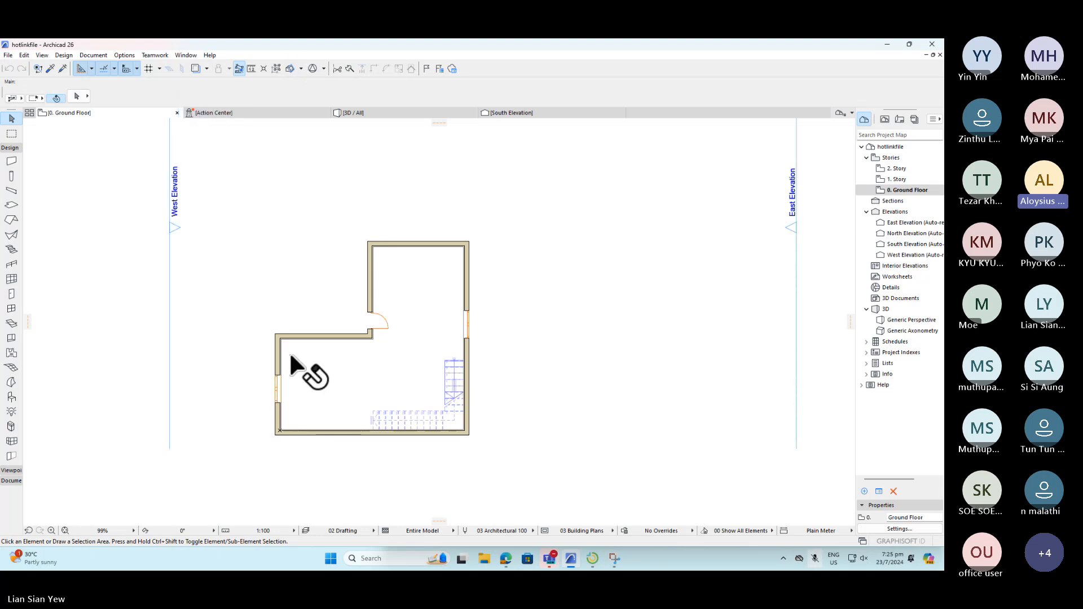
pyautogui.click(279, 390)
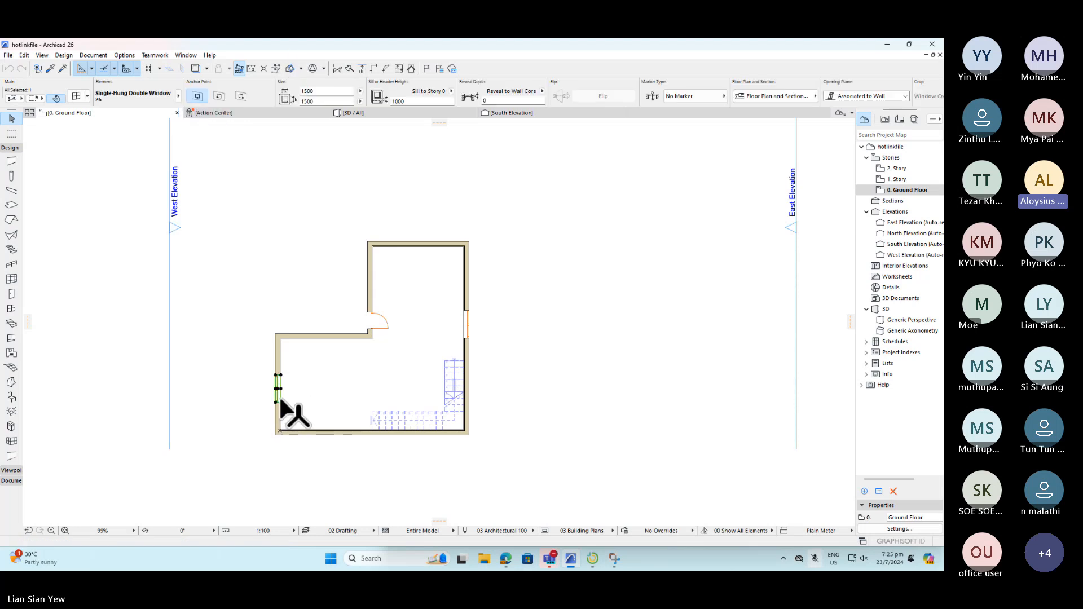
pyautogui.click(281, 389)
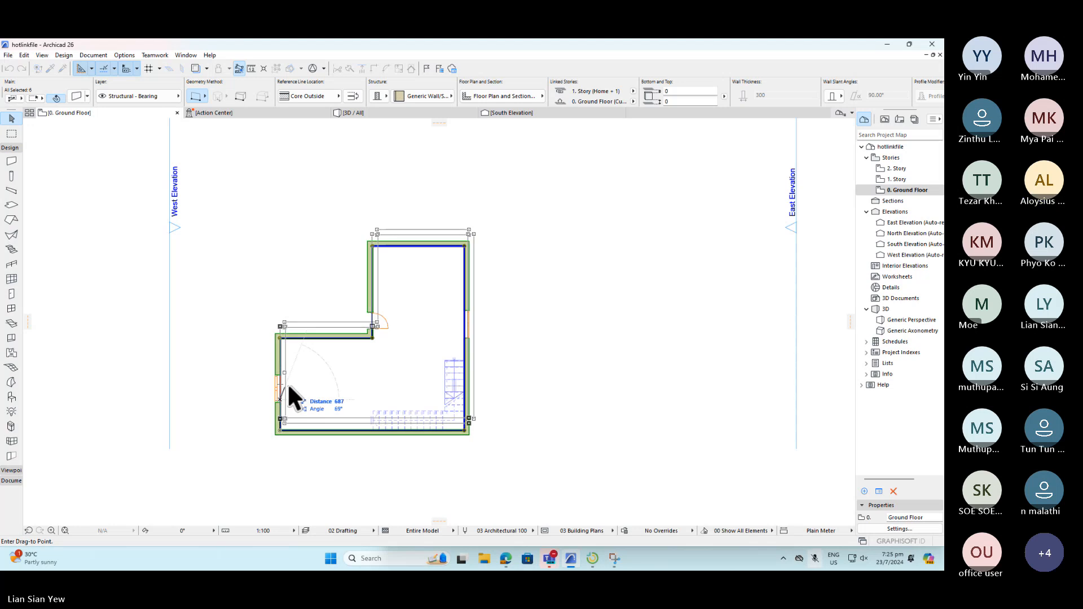
pyautogui.press('Escape')
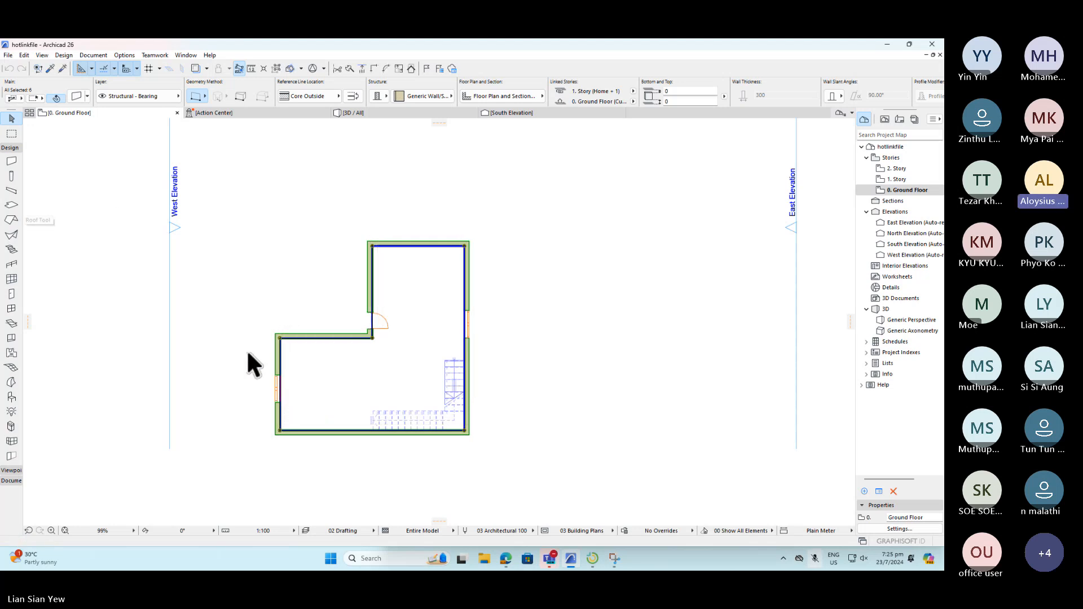
pyautogui.scroll(4, 260, 375)
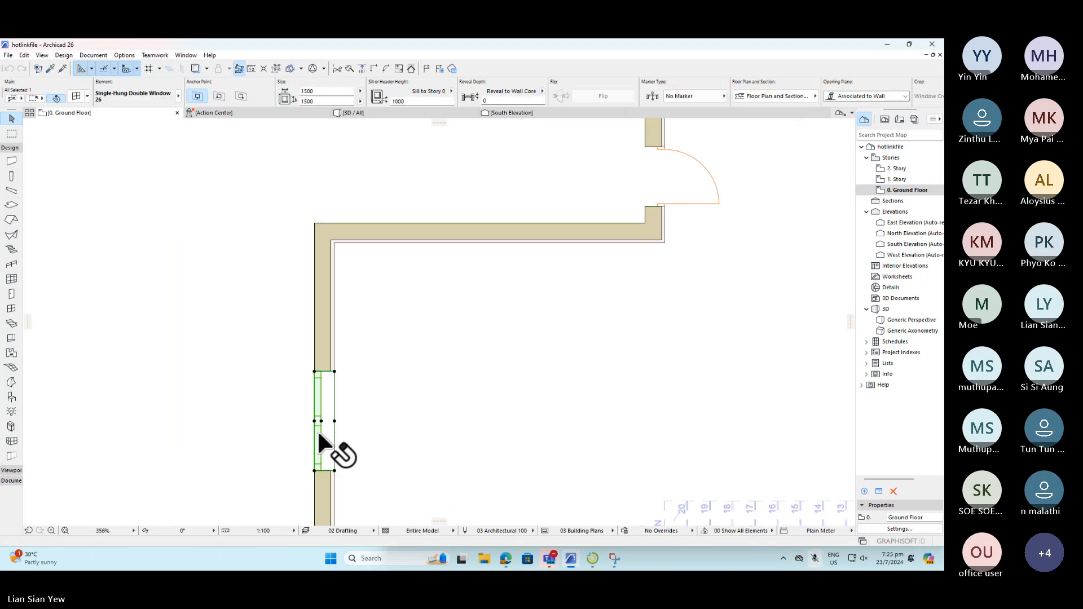
pyautogui.click(314, 443)
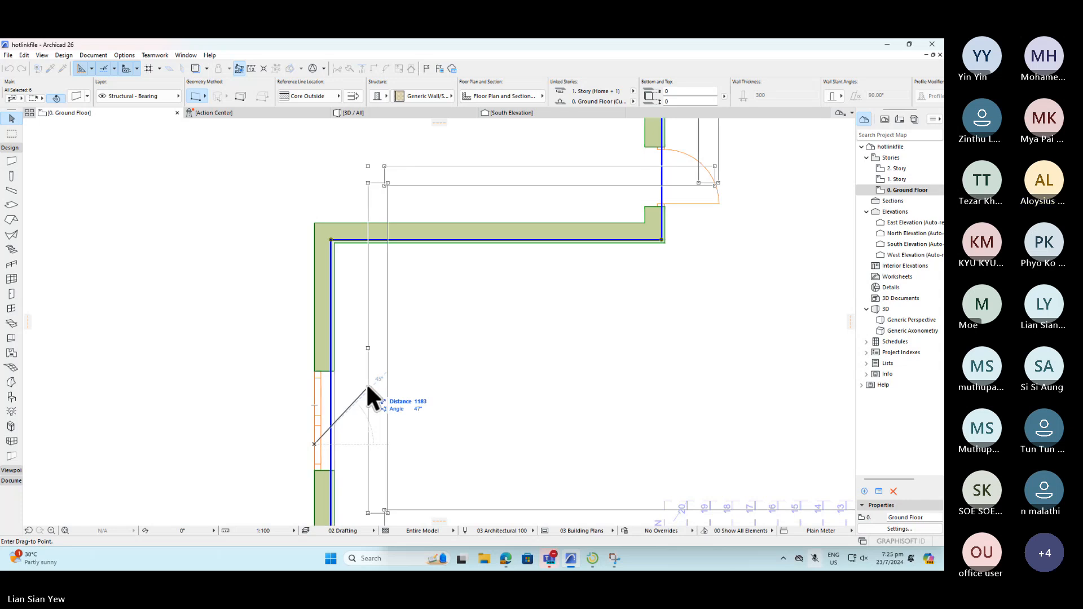
pyautogui.press('ctrl')
pyautogui.press('Escape')
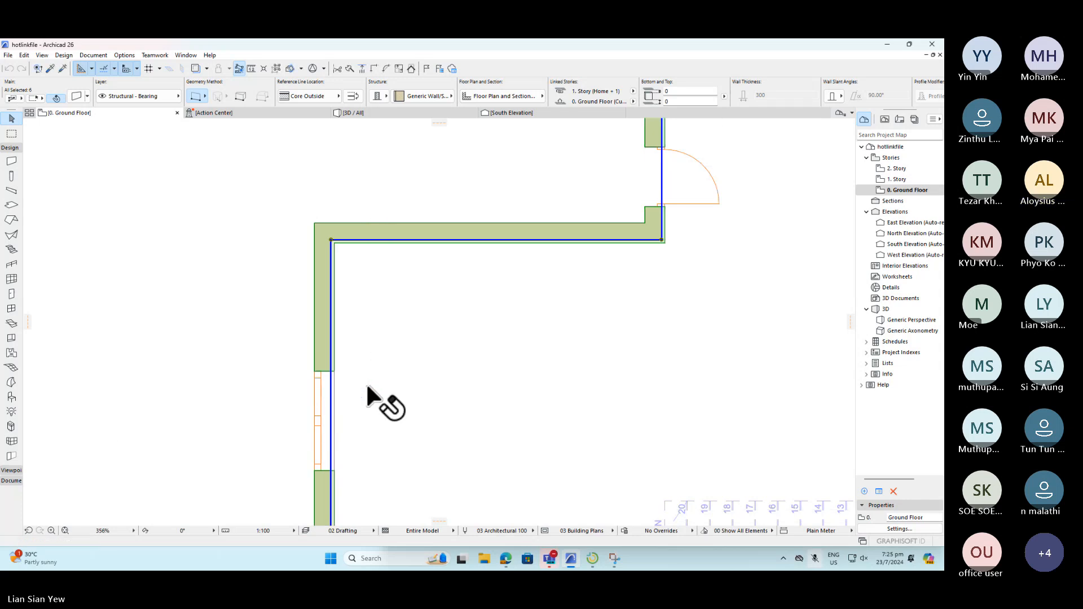
pyautogui.click(313, 407)
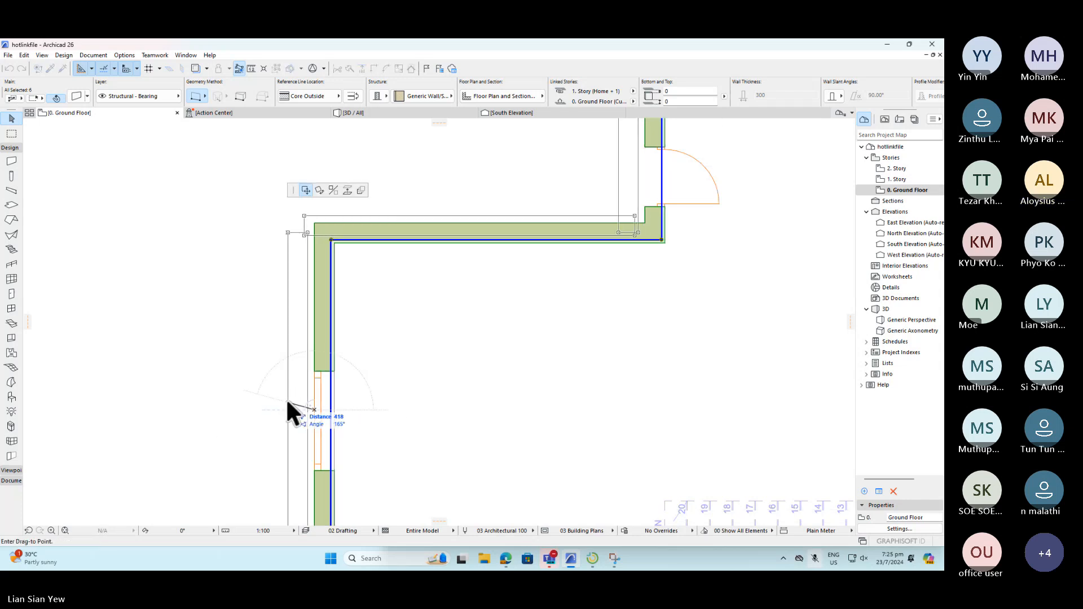
pyautogui.press('Escape')
# - Try stretching the ground-floor west wall window toward the wall's north corner, and undo the stretch
pyautogui.click(313, 384)
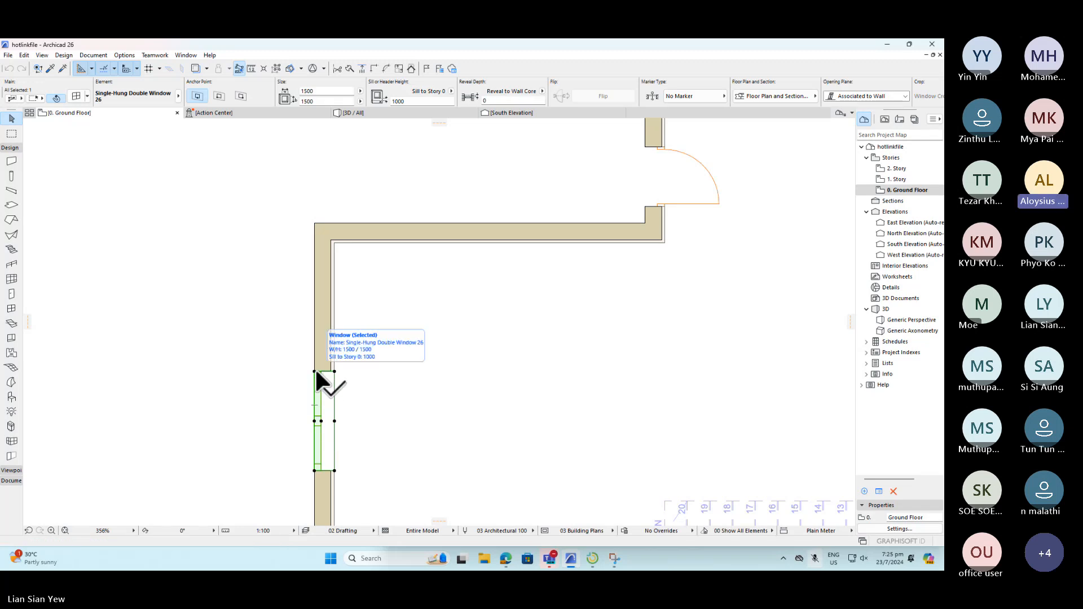
pyautogui.click(314, 373)
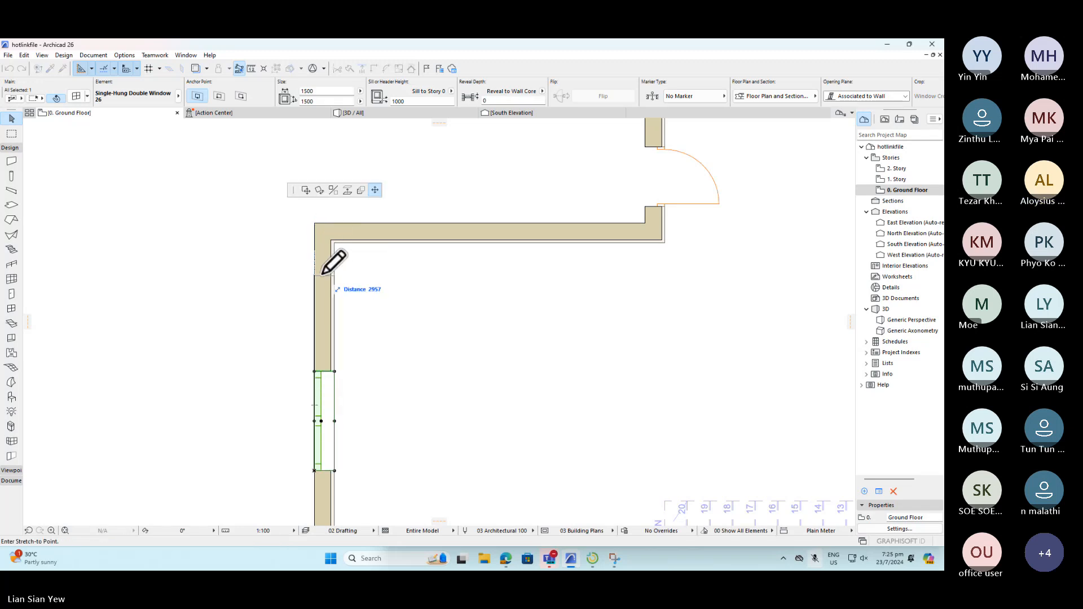
pyautogui.click(320, 256)
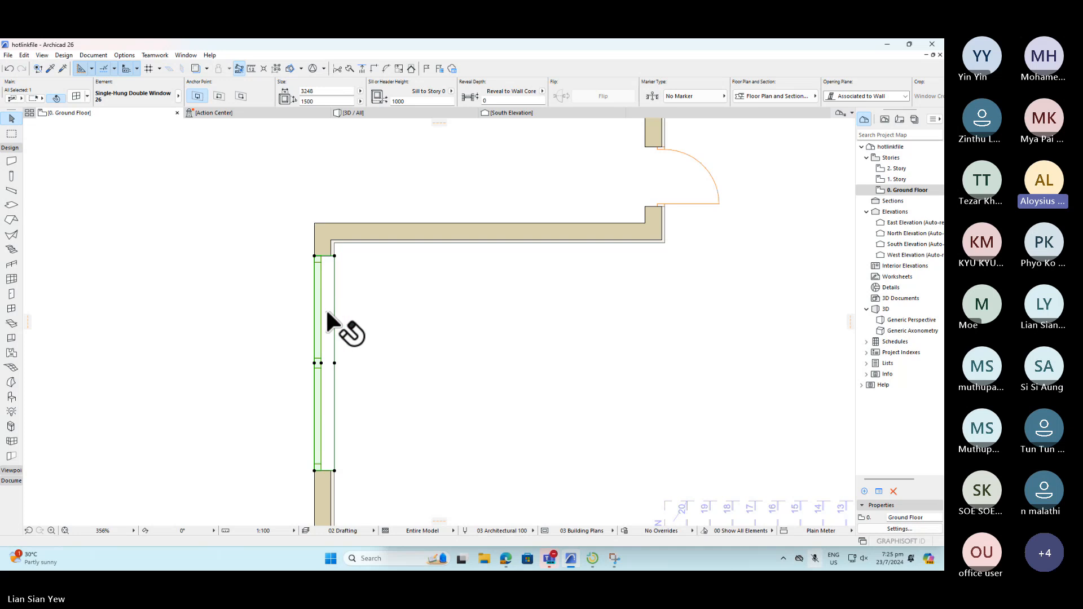
pyautogui.hotkey('ctrl', 'z')
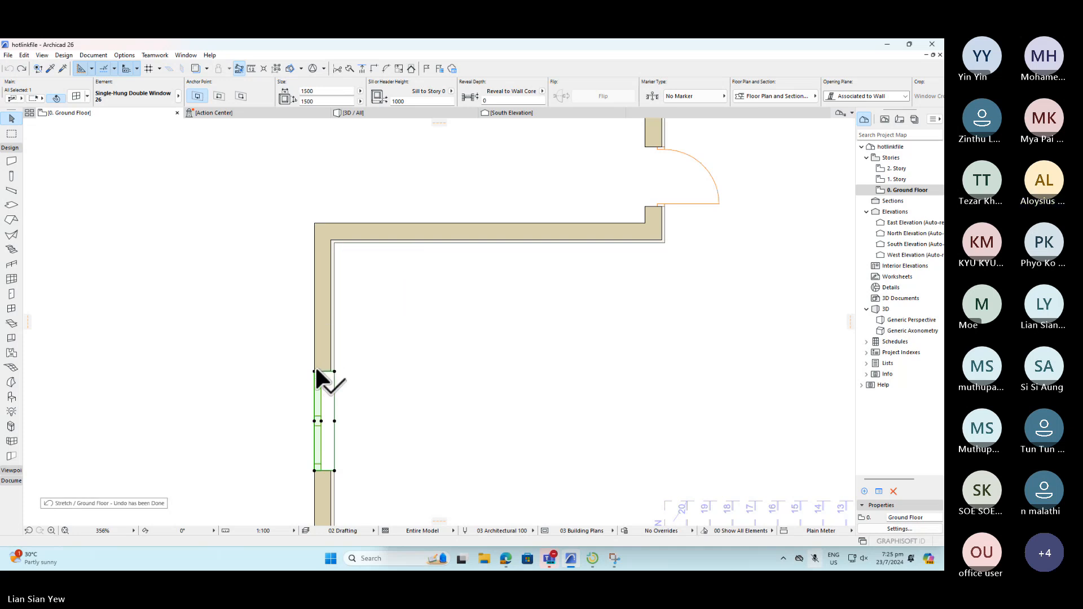
# - Move the ground-floor west wall window along its wall to just below the north corner
pyautogui.click(314, 371)
pyautogui.click(306, 190)
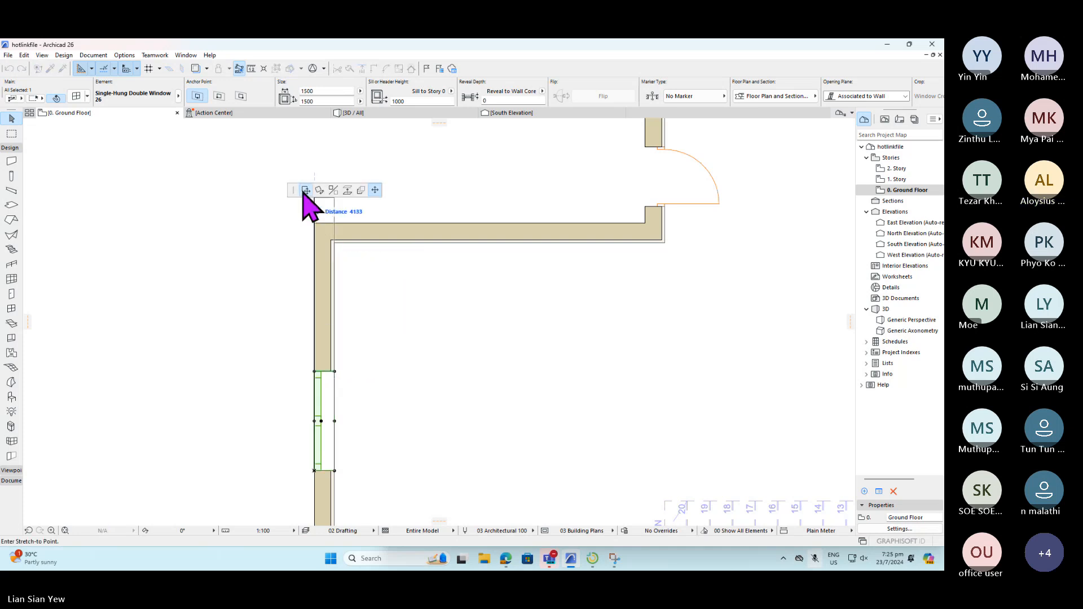
pyautogui.click(316, 246)
# - Move the ground-floor east wall window along its wall to just below the north-east corner
pyautogui.scroll(-5, 268, 411)
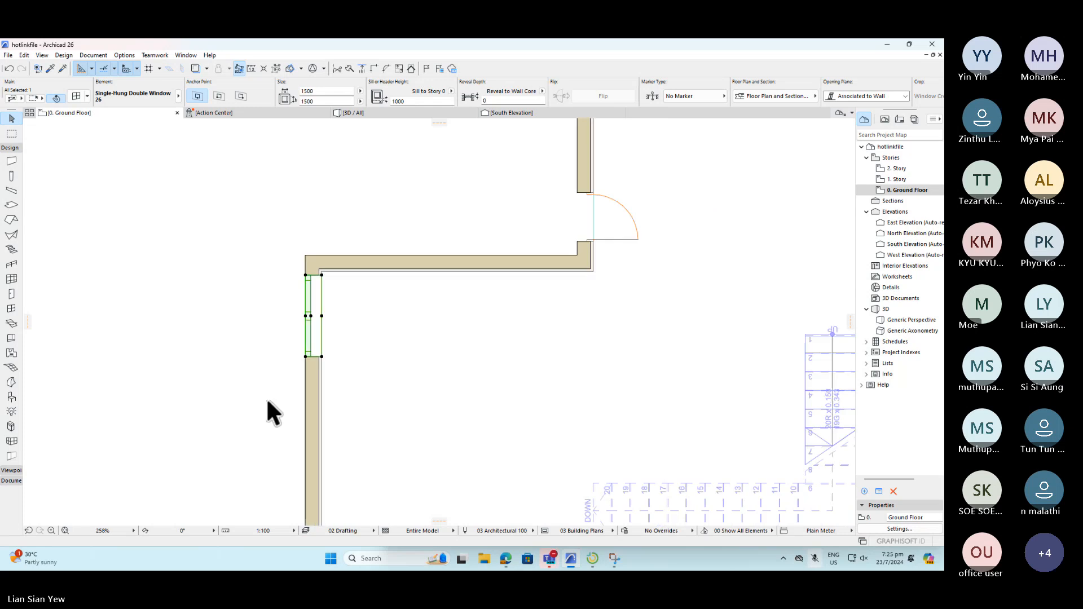
pyautogui.scroll(-2, 293, 382)
pyautogui.scroll(2, 475, 340)
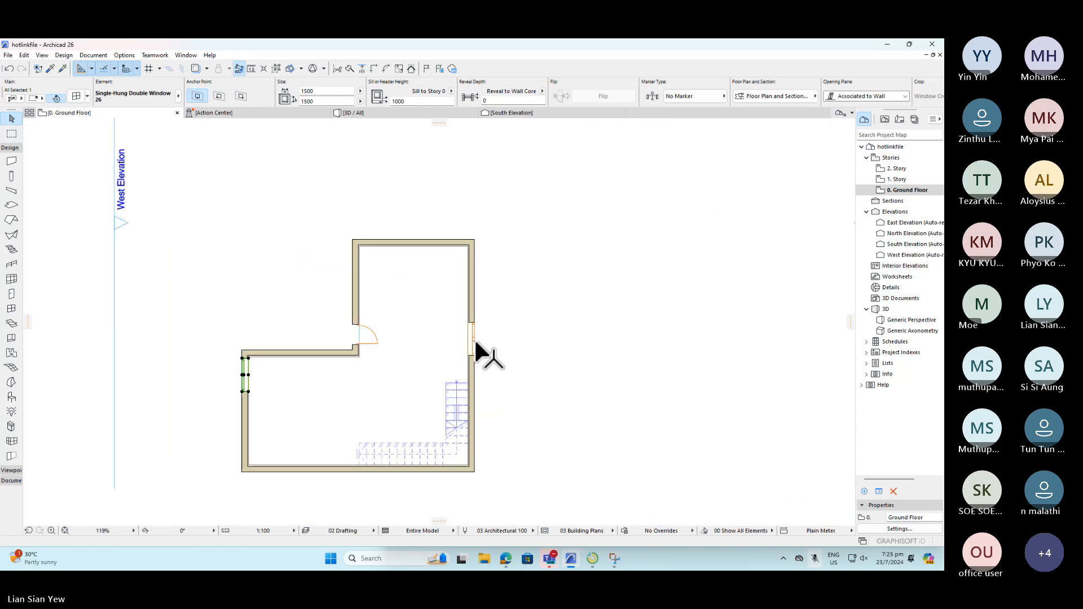
pyautogui.click(475, 340)
pyautogui.scroll(3, 490, 343)
pyautogui.click(476, 342)
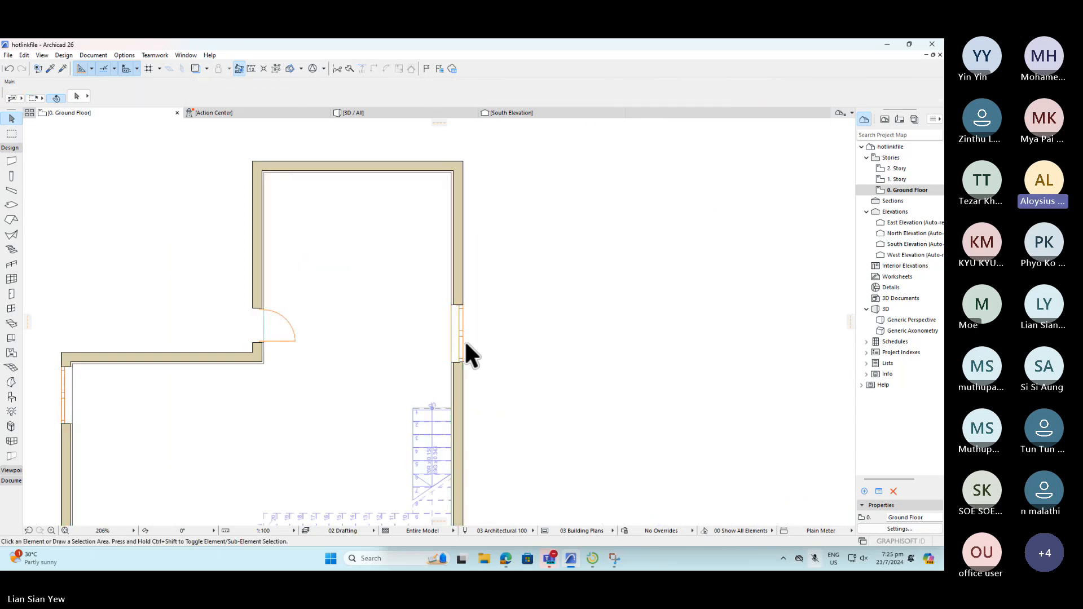
pyautogui.click(462, 338)
pyautogui.click(463, 340)
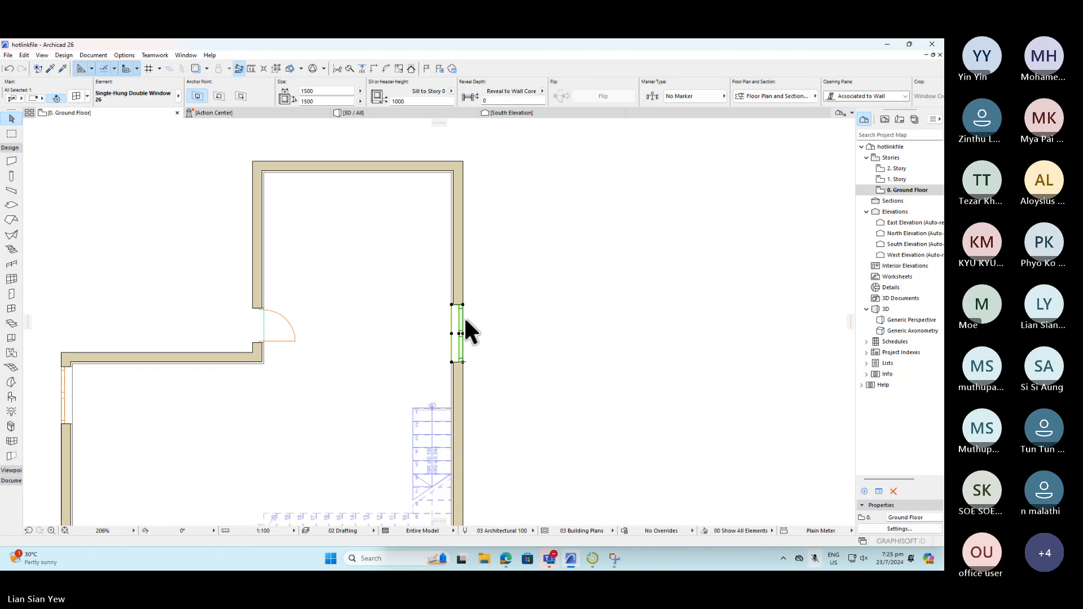
pyautogui.click(463, 304)
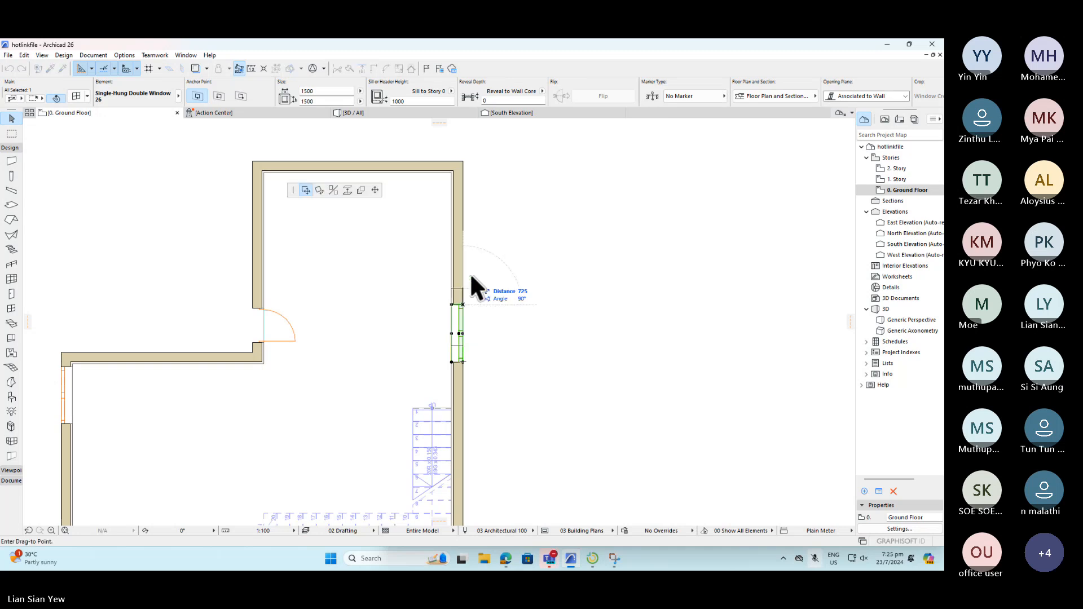
pyautogui.click(463, 173)
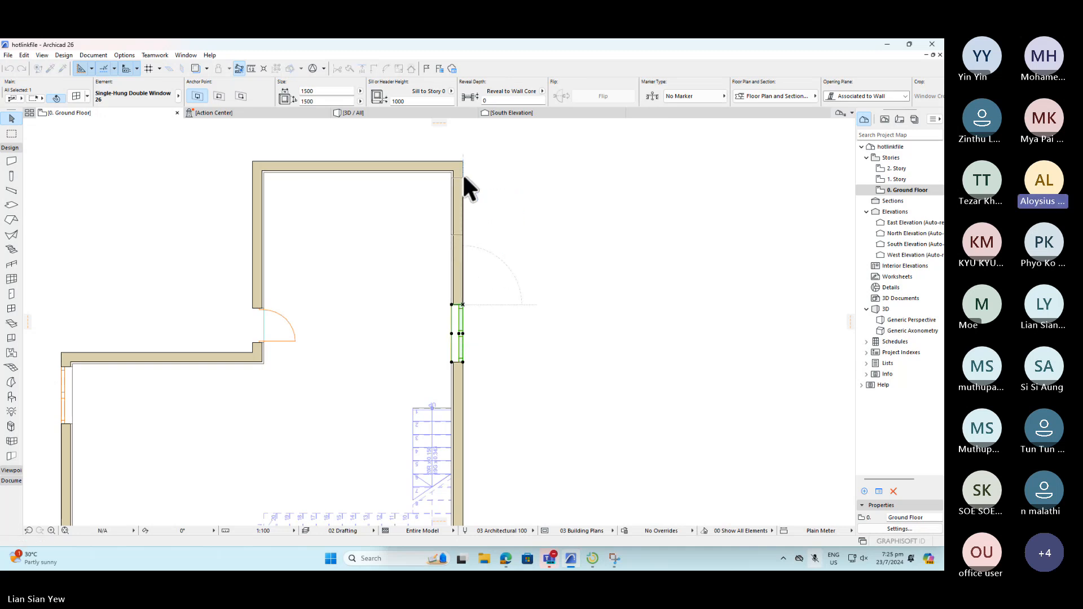
pyautogui.click(511, 190)
# - Save the modified hotlinkfile project
pyautogui.scroll(-5, 523, 208)
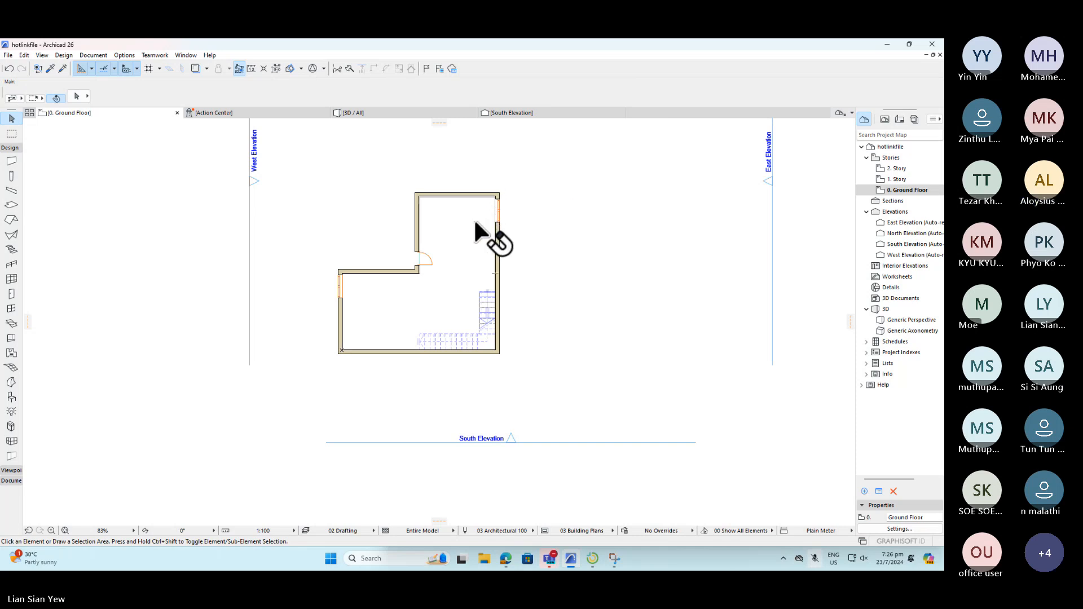
pyautogui.click(8, 55)
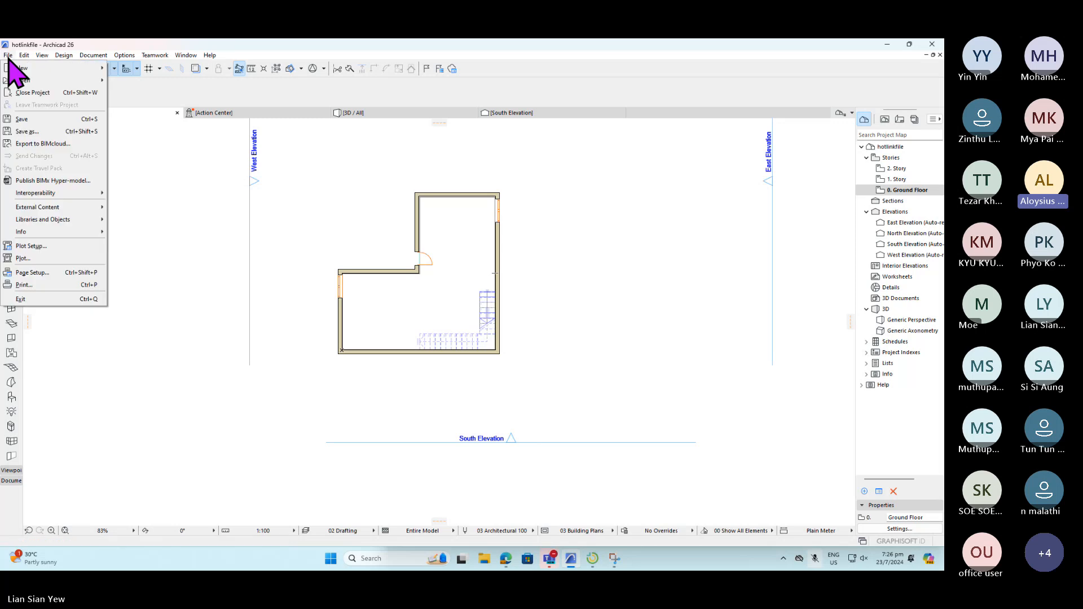
pyautogui.click(51, 118)
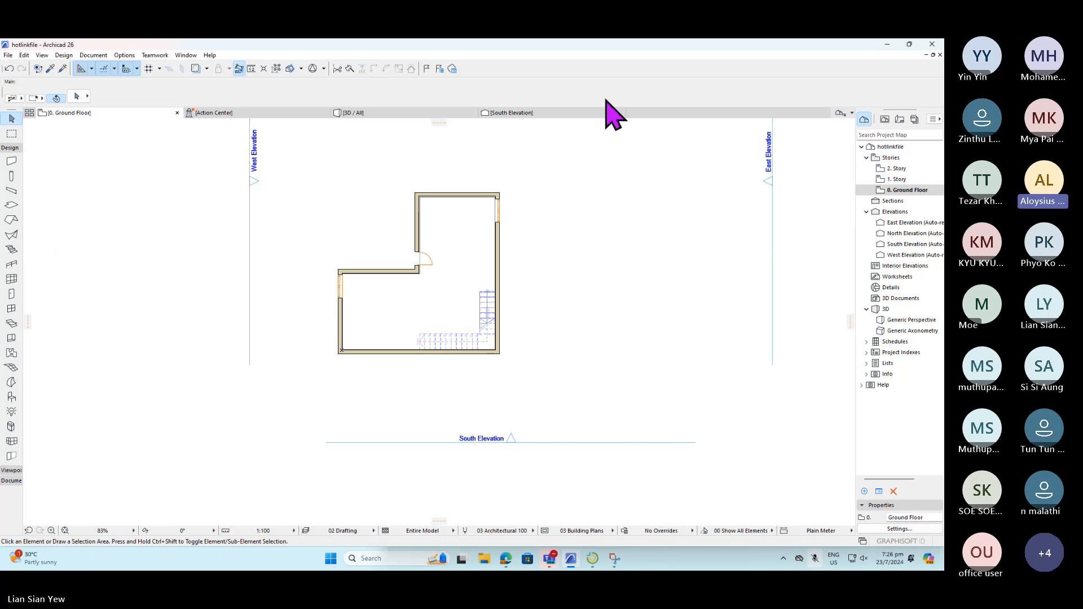
# - Reopen the hotlinkedmodule.pln host project and examine the windows of the stacked modules in 3D
pyautogui.scroll(3, 398, 259)
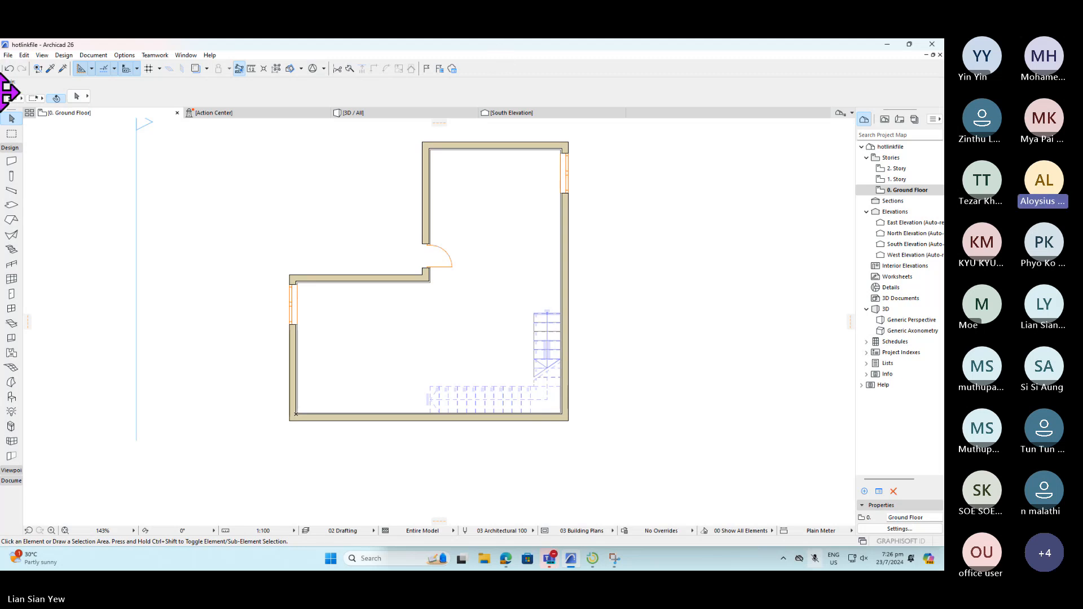
pyautogui.click(8, 56)
pyautogui.moveTo(54, 80)
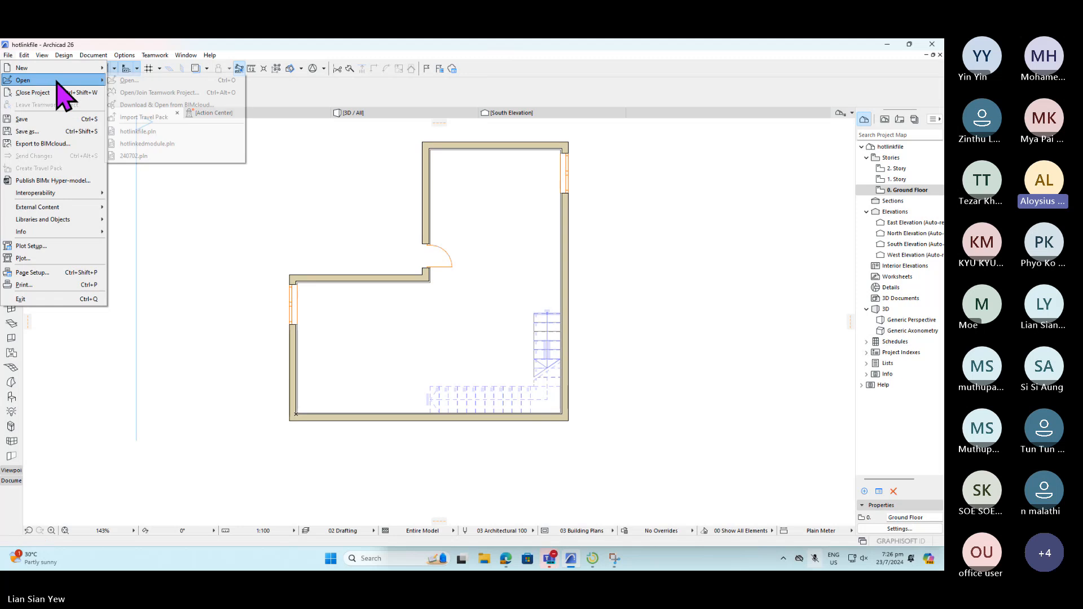
pyautogui.click(169, 144)
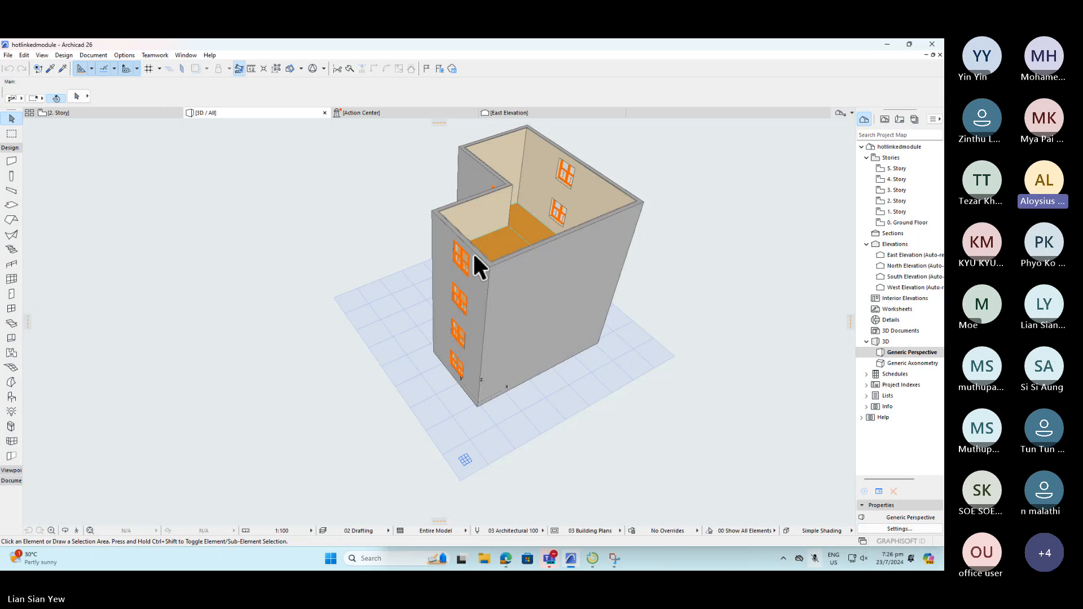
pyautogui.scroll(1, 473, 256)
pyautogui.scroll(2, 473, 260)
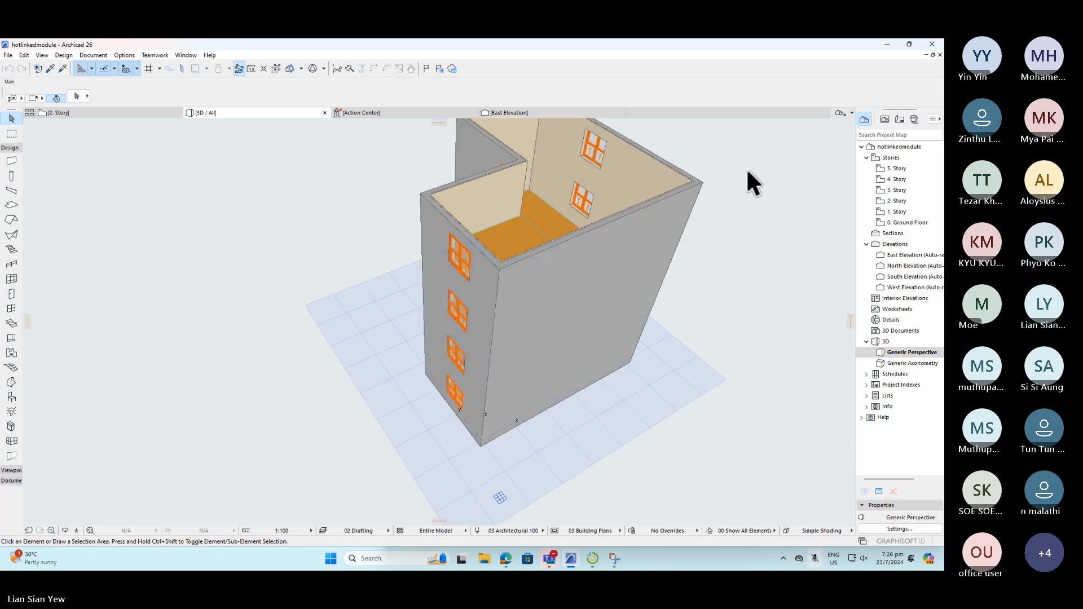
# - Check the status of the hotlinkfile.pln source in the Hotlink Module Manager and close the manager
pyautogui.click(8, 55)
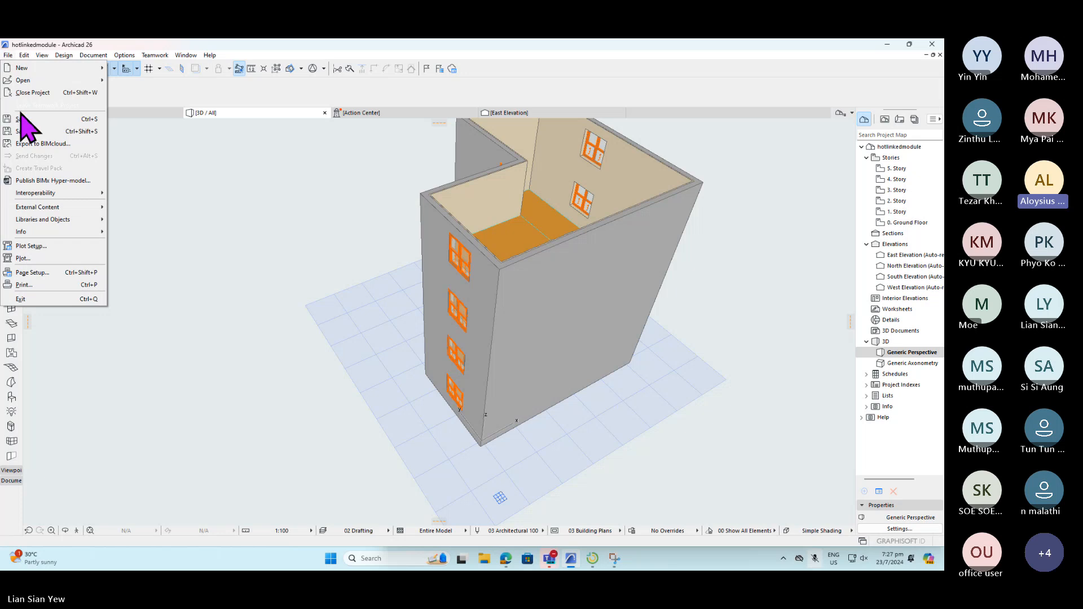
pyautogui.moveTo(87, 207)
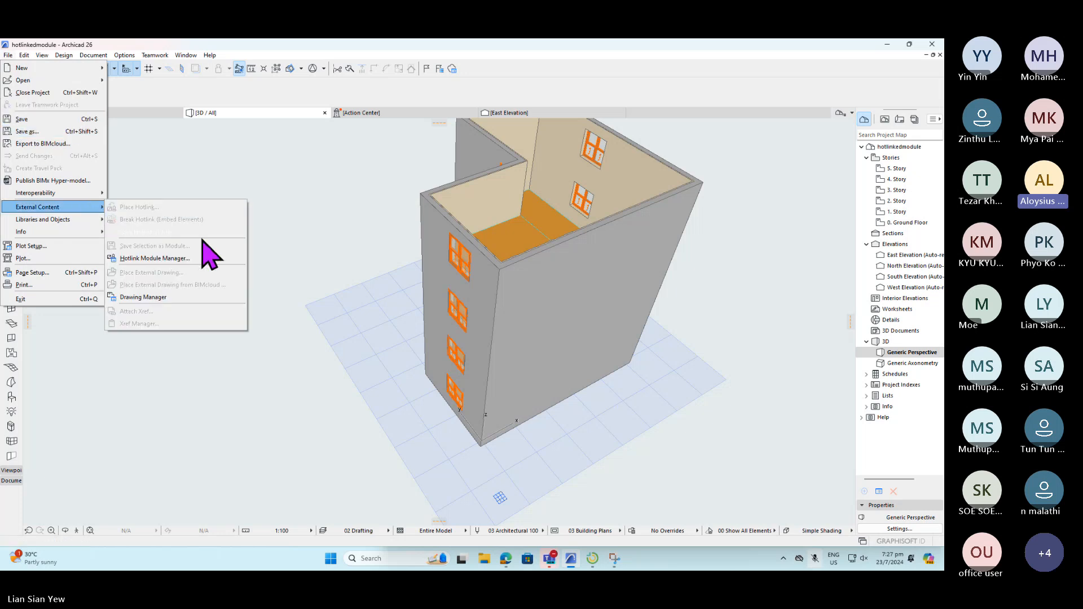
pyautogui.click(175, 264)
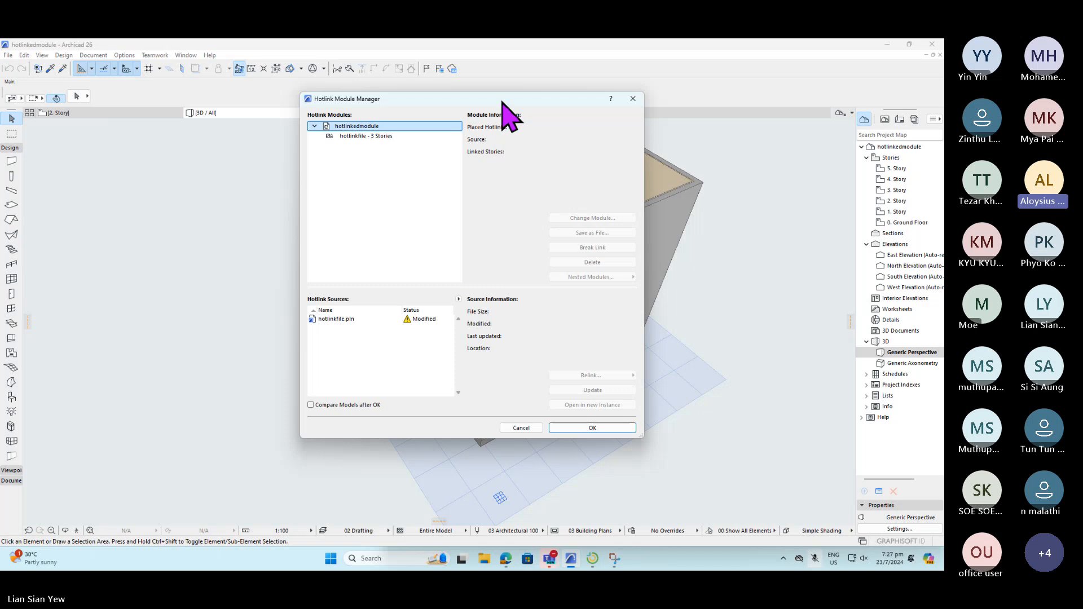
pyautogui.moveTo(502, 100); pyautogui.dragTo(676, 66)
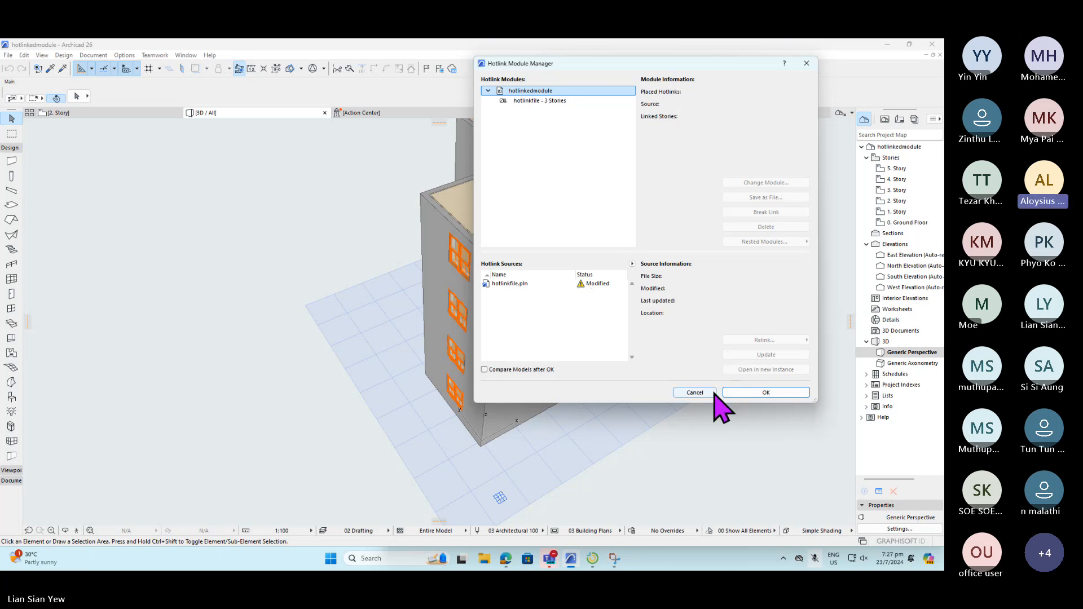
pyautogui.click(734, 393)
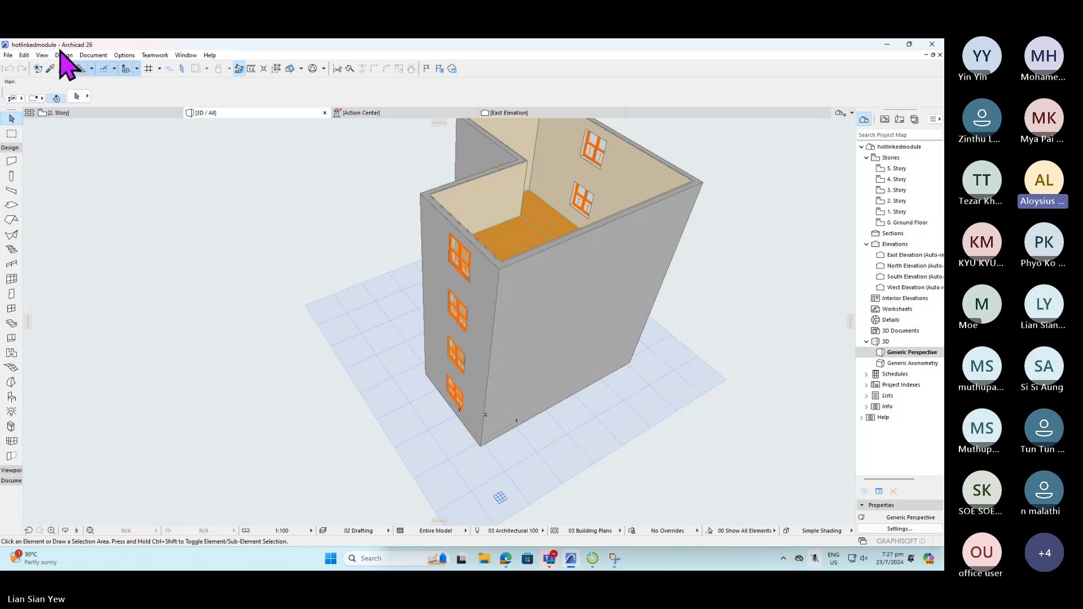
# - Update the modified hotlinkfile.pln source in the Hotlink Module Manager and apply the update to the host project
pyautogui.click(8, 55)
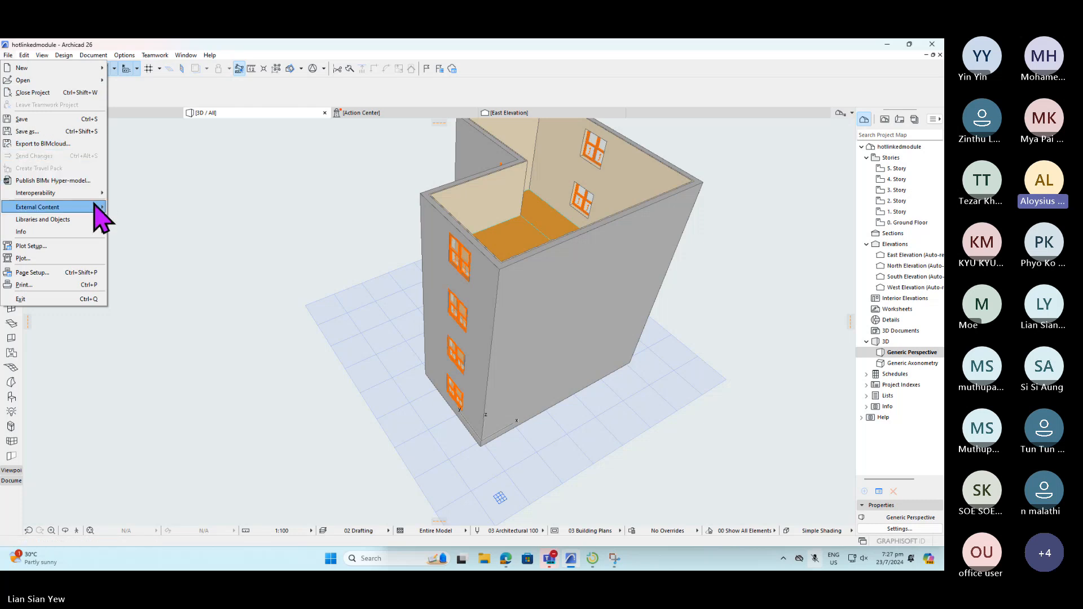
pyautogui.moveTo(96, 209)
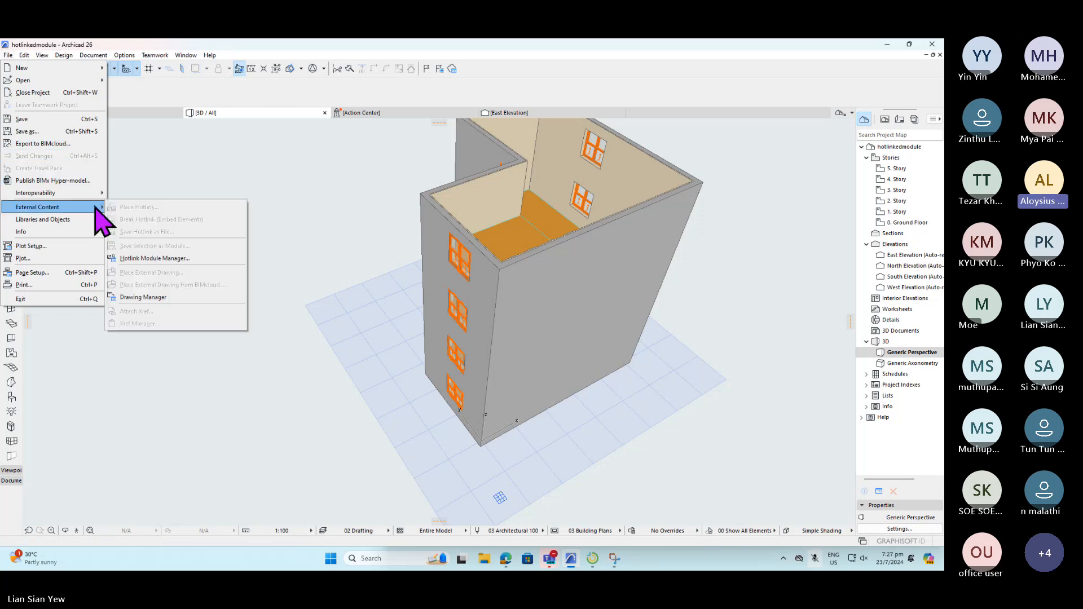
pyautogui.click(195, 258)
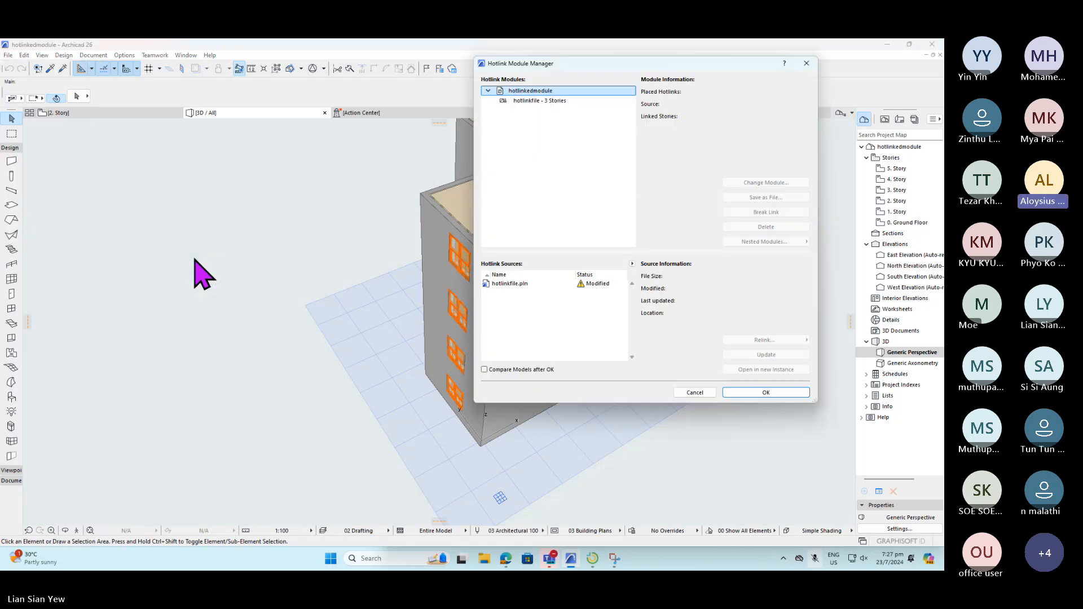
pyautogui.click(594, 285)
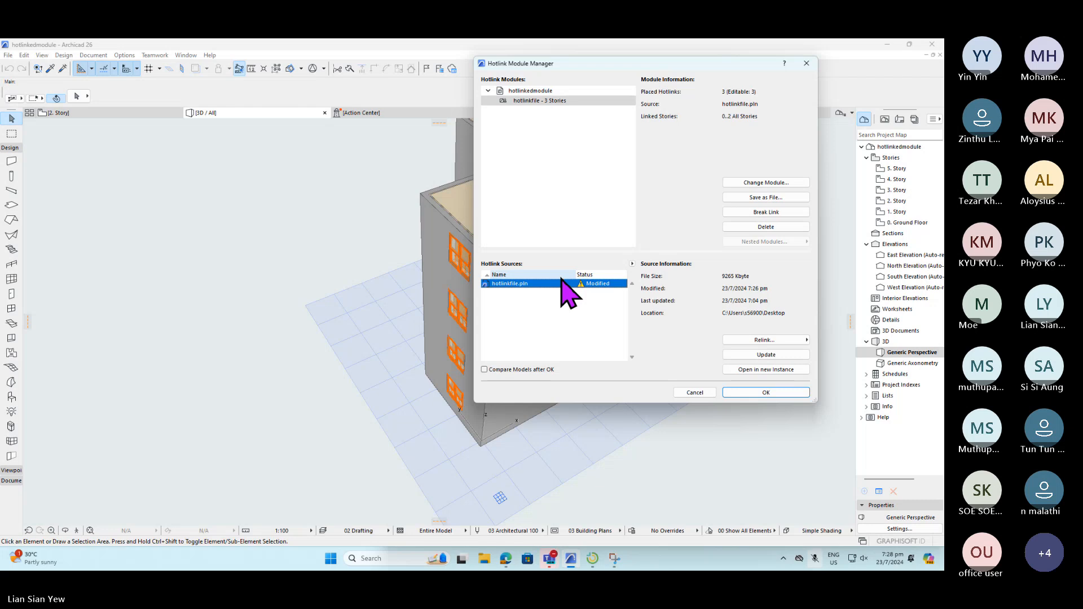
pyautogui.click(775, 355)
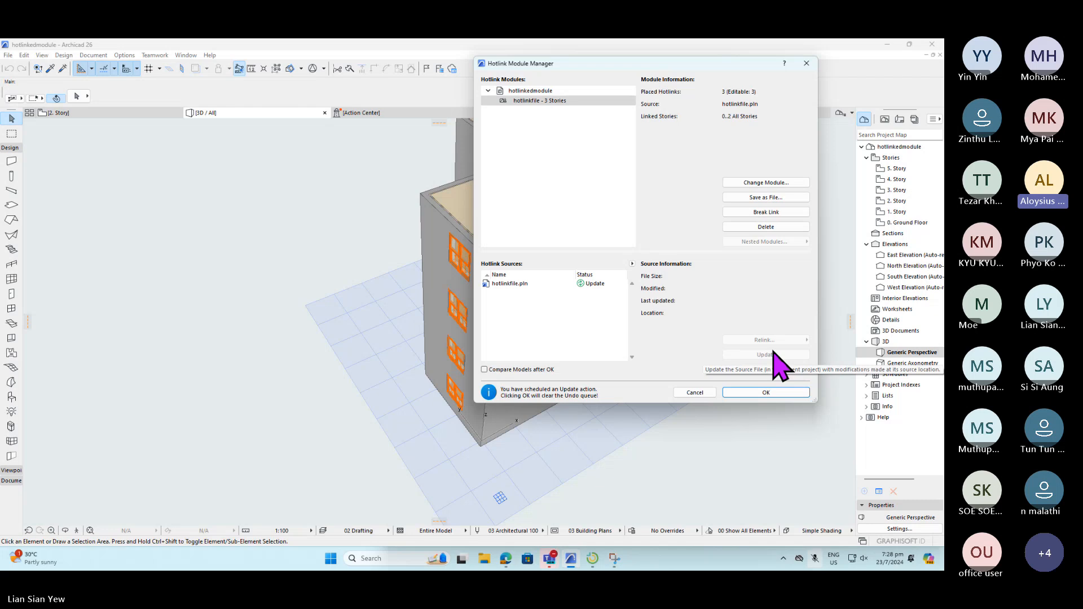
pyautogui.click(780, 395)
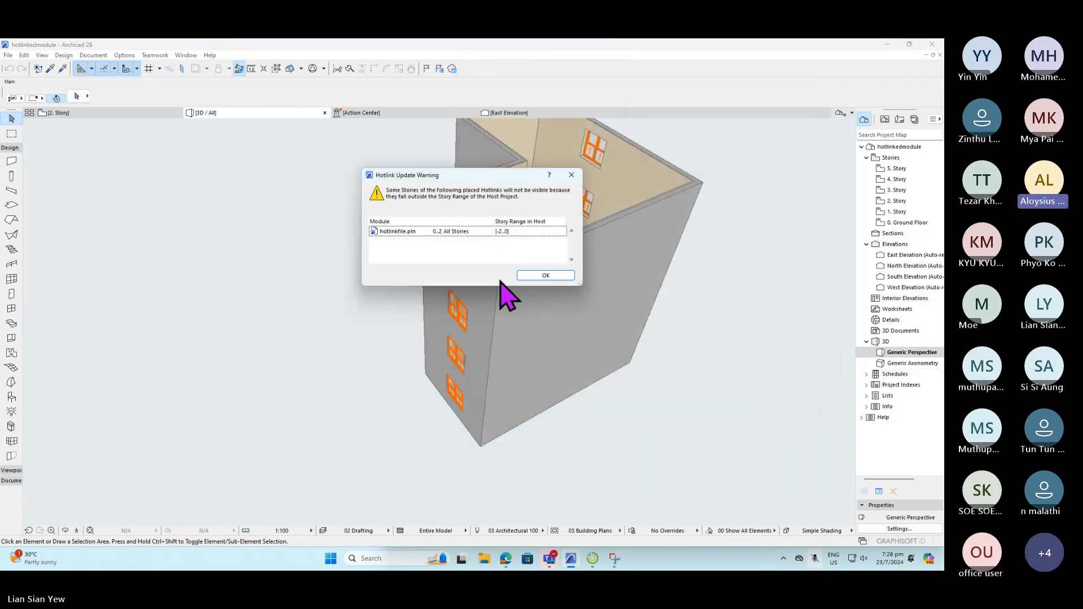
pyautogui.click(545, 275)
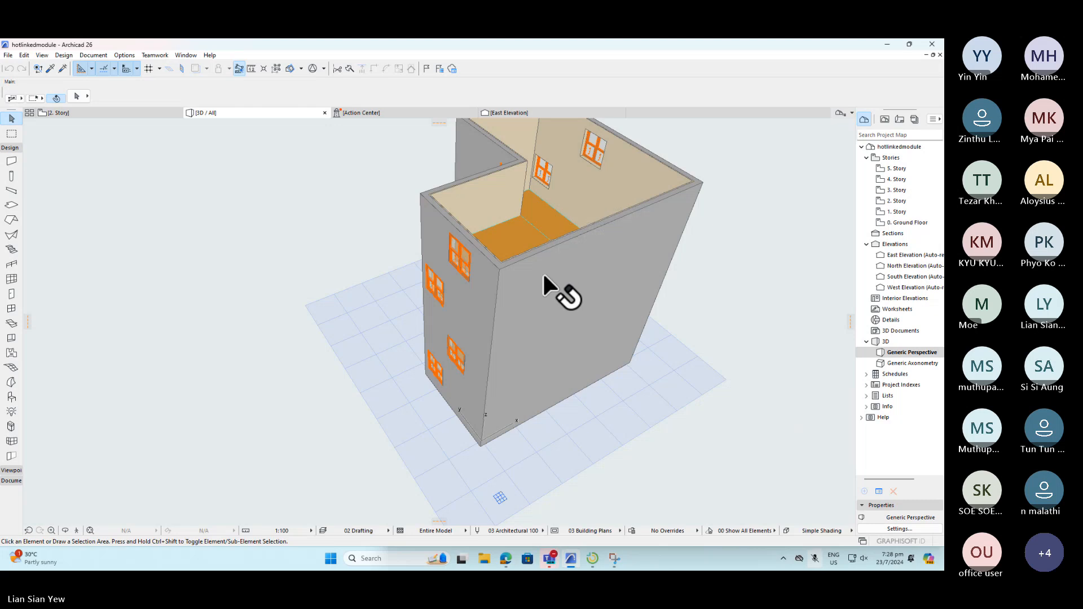
# - Examine the window positions of the updated stacked modules from several sides in 3D
pyautogui.scroll(-2, 430, 460)
pyautogui.moveTo(520, 225); pyautogui.dragTo(560, 286, button='middle')
pyautogui.scroll(1, 559, 287)
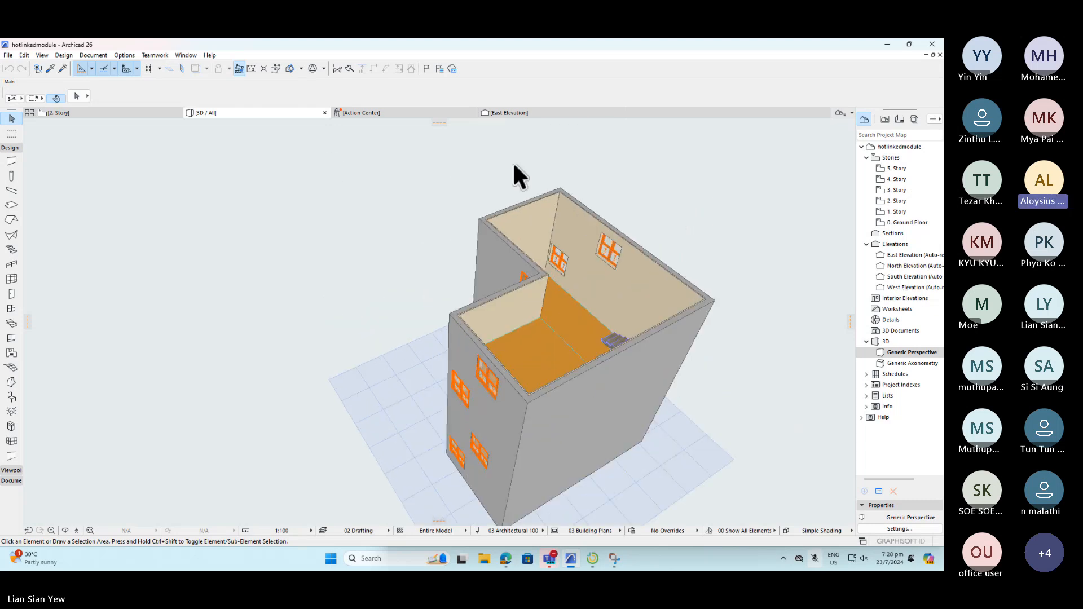
pyautogui.scroll(-1, 534, 381)
pyautogui.scroll(4, 470, 426)
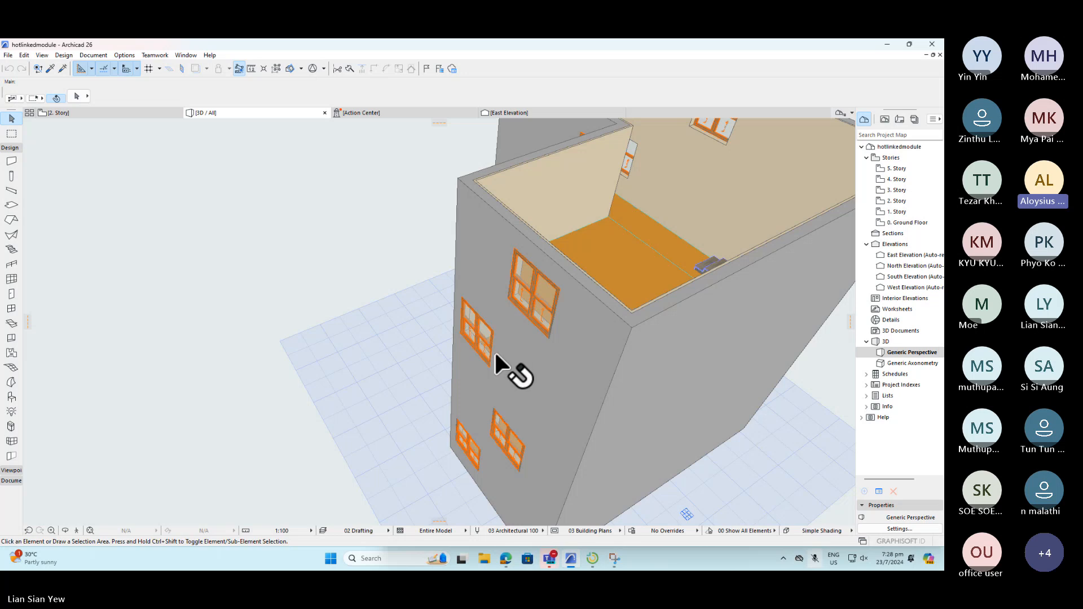
pyautogui.moveTo(456, 311)
pyautogui.scroll(-1, 573, 309)
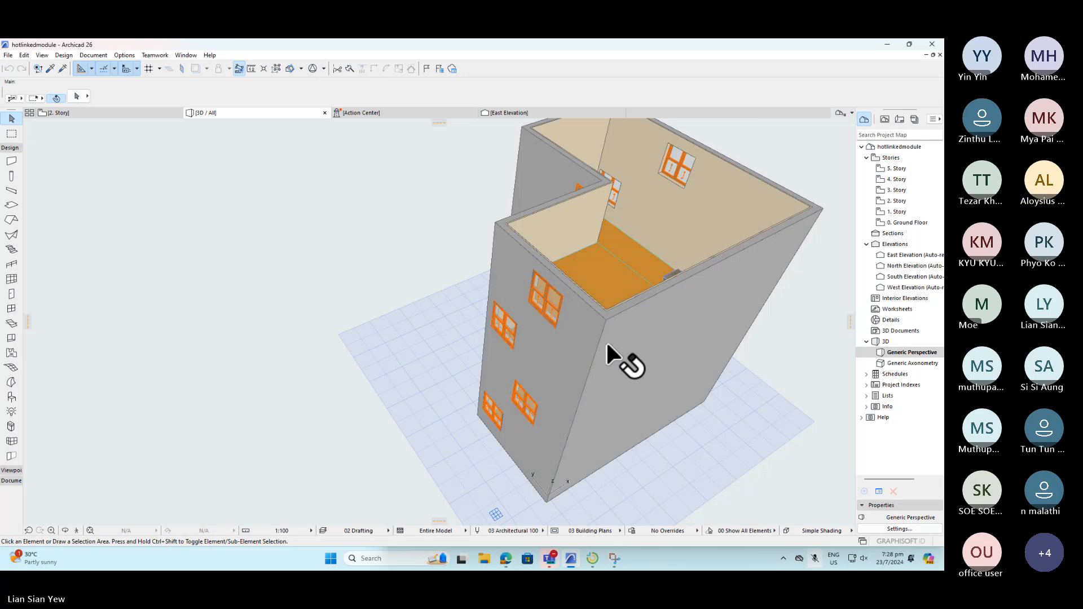
pyautogui.keyDown('shift'); pyautogui.moveTo(608, 344); pyautogui.dragTo(528, 288, button='middle'); pyautogui.keyUp('shift')
pyautogui.scroll(5, 527, 302)
pyautogui.moveTo(520, 330); pyautogui.dragTo(656, 329, button='middle')
pyautogui.moveTo(655, 325)
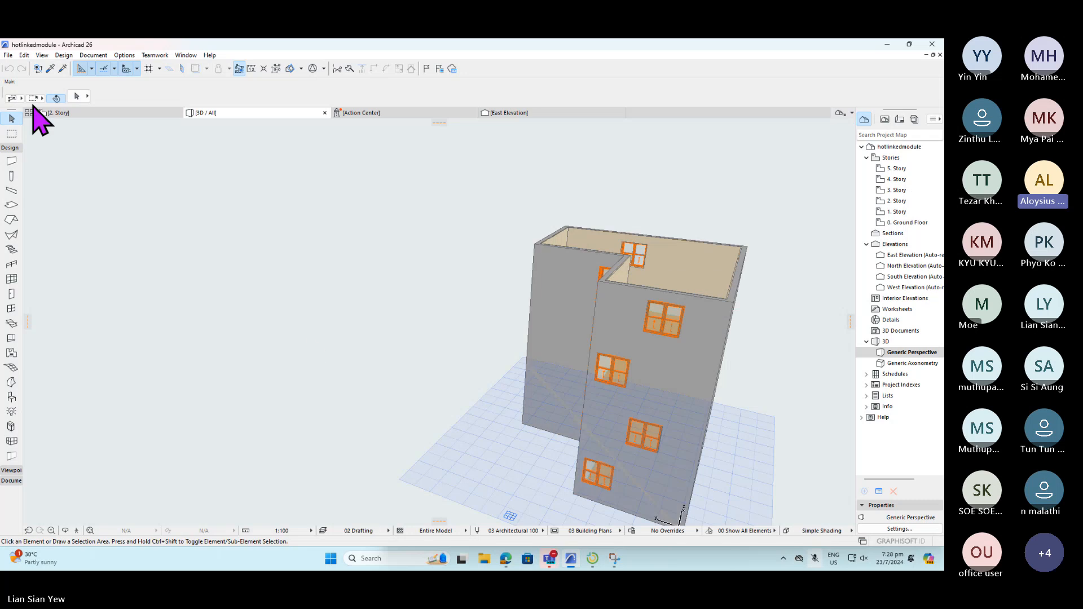
# - Recheck the update status of the hotlinkfile.pln source in the Hotlink Module Manager and close the manager
pyautogui.click(8, 54)
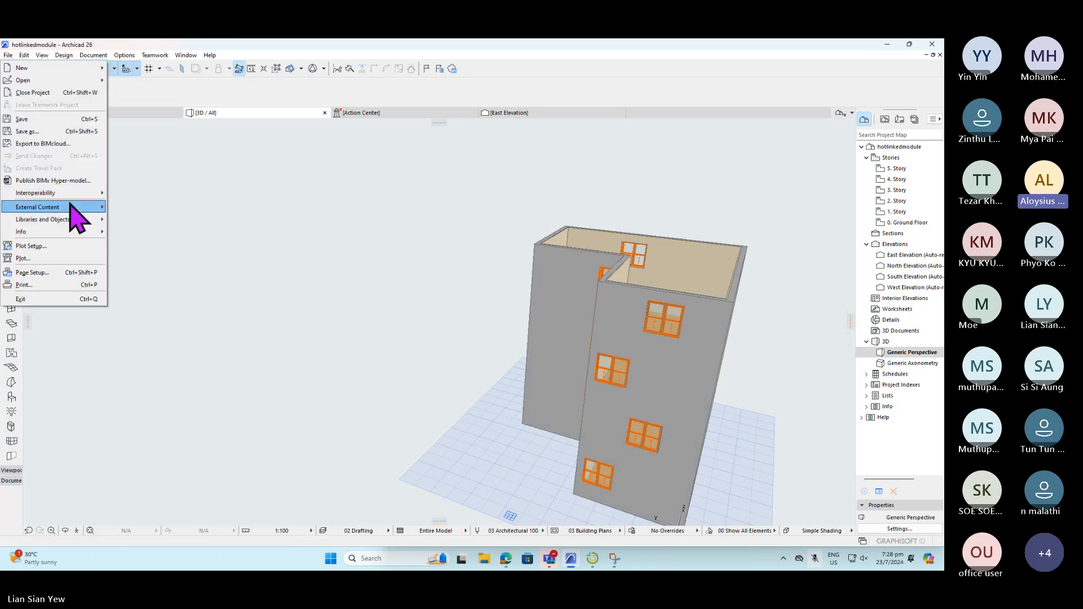
pyautogui.moveTo(71, 209)
pyautogui.click(175, 259)
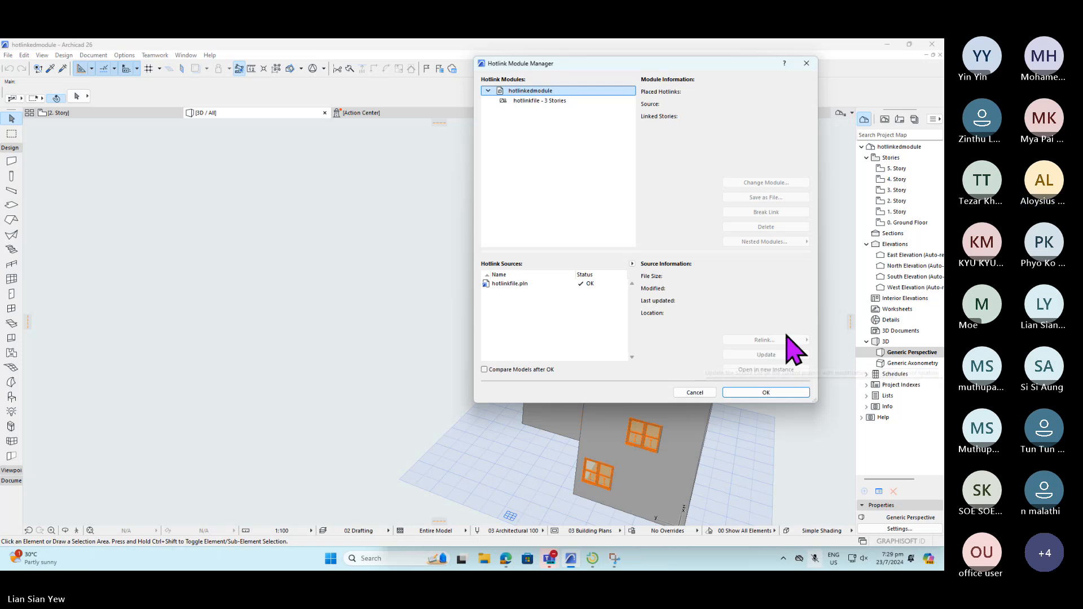
pyautogui.click(772, 394)
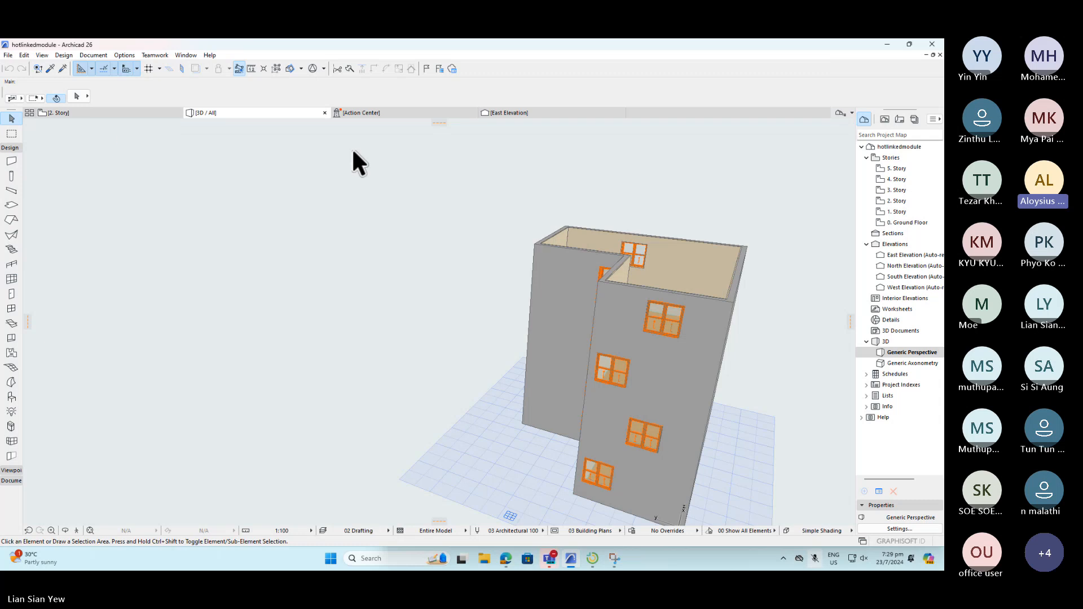
# - Capture a new Snipping Tool screenshot of the 3D view showing the whole stacked building from the window side
pyautogui.scroll(-2, 371, 203)
pyautogui.scroll(1, 627, 318)
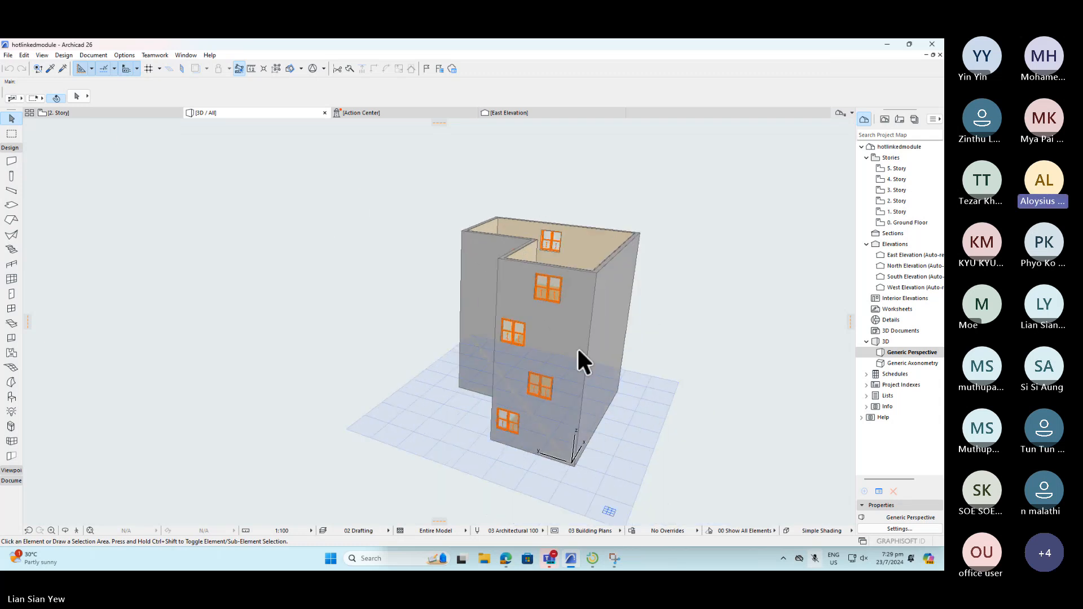
pyautogui.moveTo(569, 351)
pyautogui.keyDown('shift'); pyautogui.moveTo(390, 105); pyautogui.dragTo(424, 261, button='middle'); pyautogui.keyUp('shift')
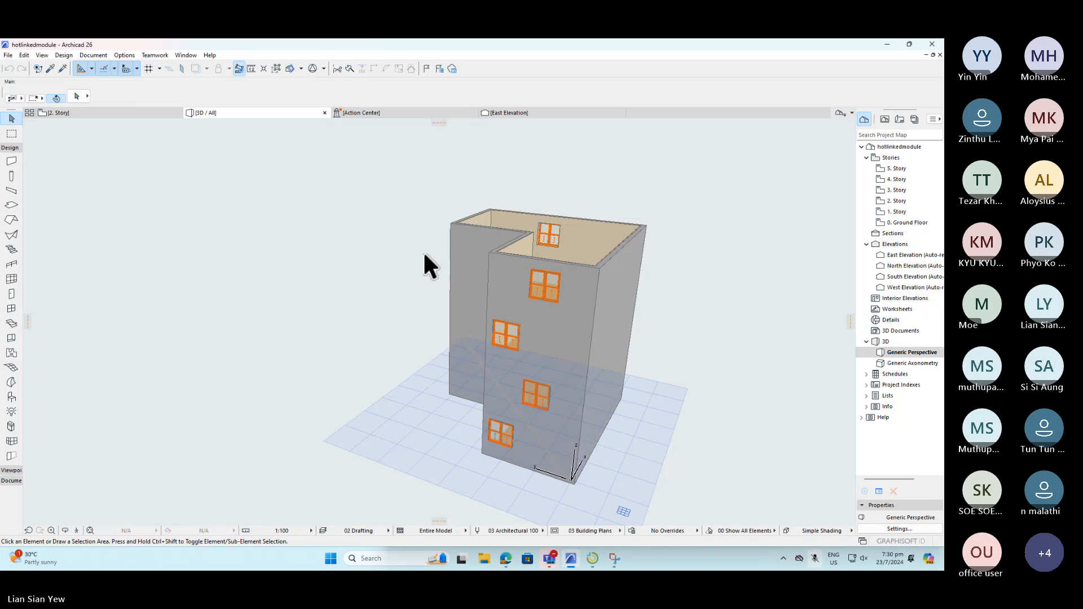
pyautogui.click(615, 559)
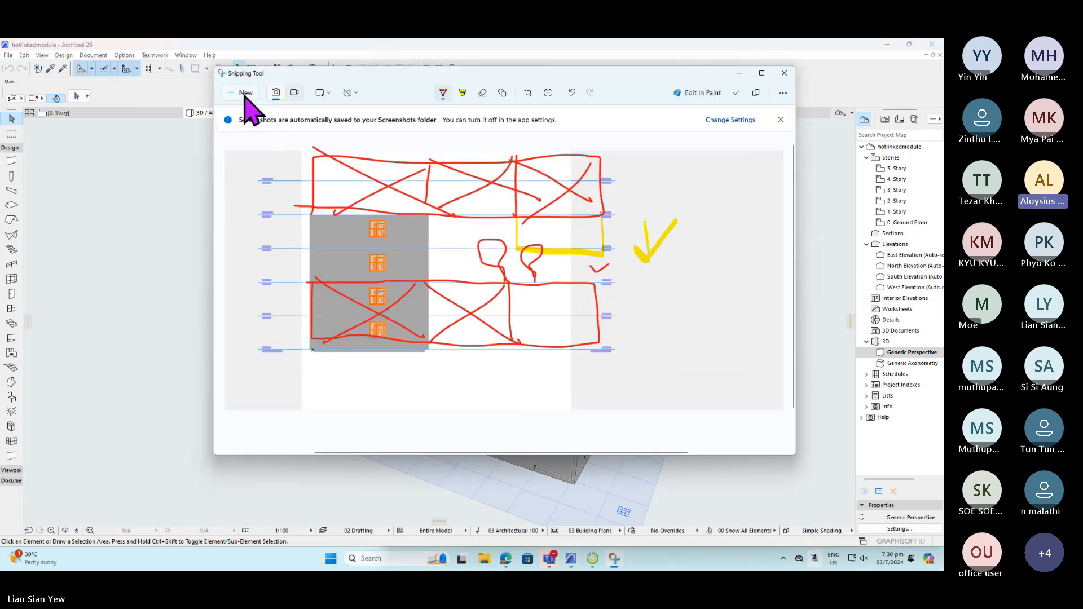
pyautogui.click(245, 96)
pyautogui.moveTo(340, 170); pyautogui.dragTo(756, 537)
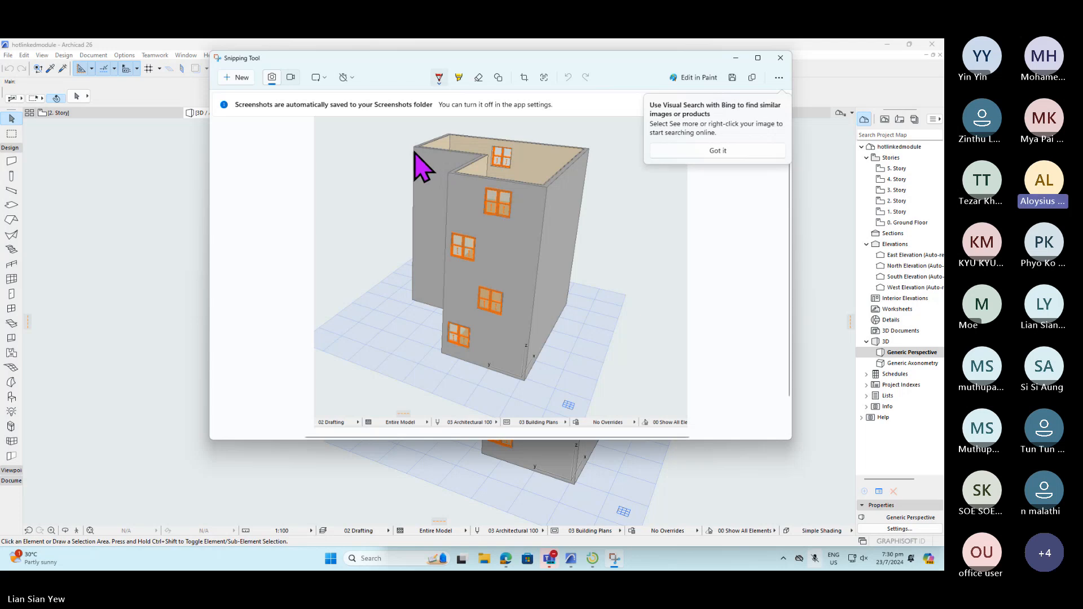
# - Outline the upper and lower two-story modules in red on the screenshot and handwrite a "HOTLINK" label beside the building
pyautogui.moveTo(416, 148)
pyautogui.mouseDown()
pyautogui.moveTo(426, 258)
pyautogui.moveTo(530, 278)
pyautogui.moveTo(567, 231)
pyautogui.moveTo(581, 167)
pyautogui.moveTo(492, 140)
pyautogui.moveTo(421, 146)
pyautogui.mouseUp()
pyautogui.moveTo(410, 259)
pyautogui.mouseDown()
pyautogui.moveTo(411, 343)
pyautogui.moveTo(477, 373)
pyautogui.moveTo(529, 374)
pyautogui.moveTo(567, 248)
pyautogui.moveTo(613, 269)
pyautogui.moveTo(647, 253)
pyautogui.mouseUp()
pyautogui.moveTo(640, 254)
pyautogui.mouseDown()
pyautogui.moveTo(640, 268)
pyautogui.moveTo(657, 267)
pyautogui.moveTo(686, 252)
pyautogui.mouseUp()
pyautogui.moveTo(690, 252); pyautogui.dragTo(693, 260)
pyautogui.moveTo(693, 259); pyautogui.dragTo(703, 263)
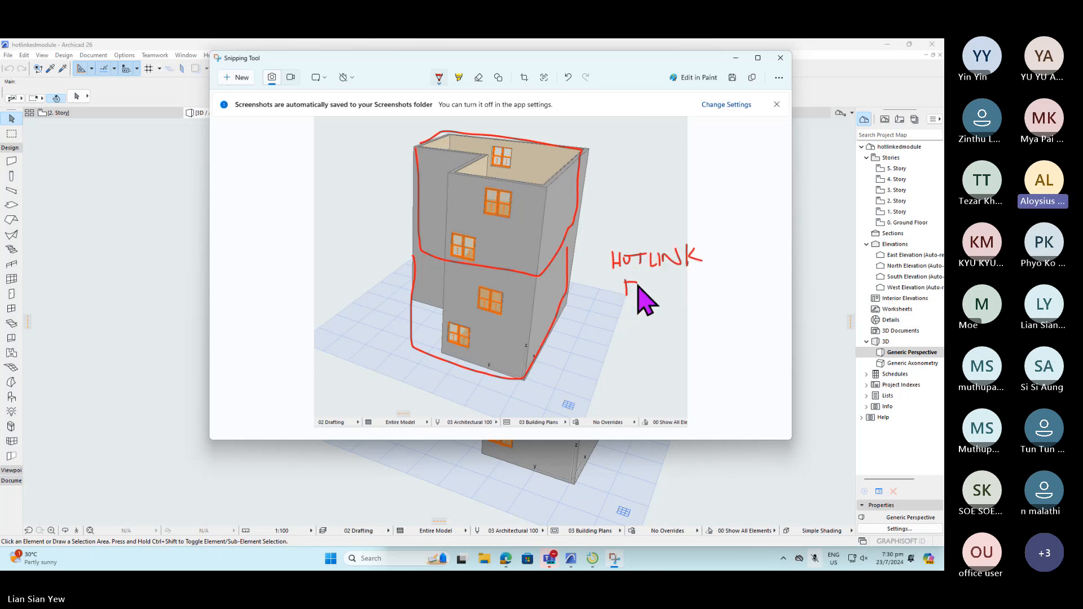
pyautogui.moveTo(625, 281); pyautogui.dragTo(625, 295)
pyautogui.moveTo(626, 282)
pyautogui.mouseDown()
pyautogui.moveTo(671, 289)
pyautogui.moveTo(677, 300)
pyautogui.mouseUp()
# - Check the hotlink project files on the desktop and switch back to the hotlinkedmodule project in Archicad
pyautogui.press('super+d')
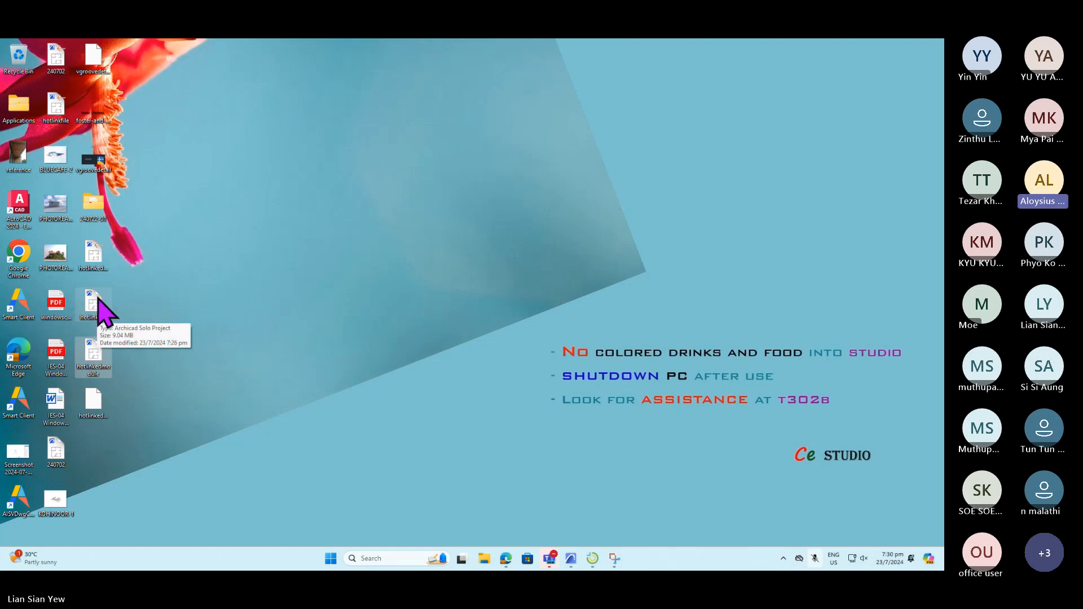
pyautogui.click(574, 561)
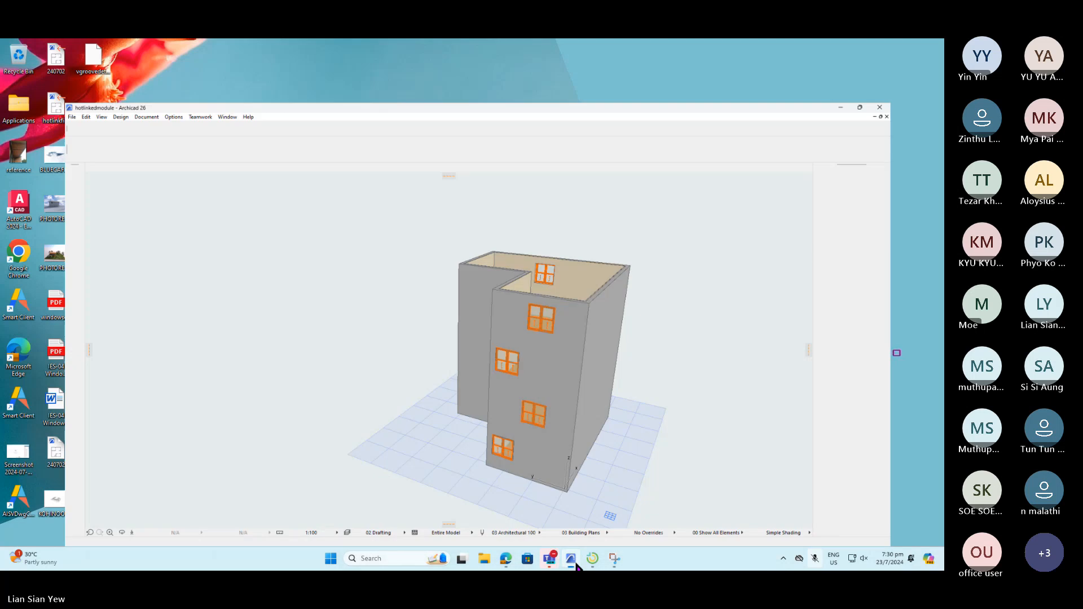
# - Switch to Snipping Tool and outline the whole building with the yellow highlighter, writing "MOD FILE" beside it
pyautogui.click(614, 559)
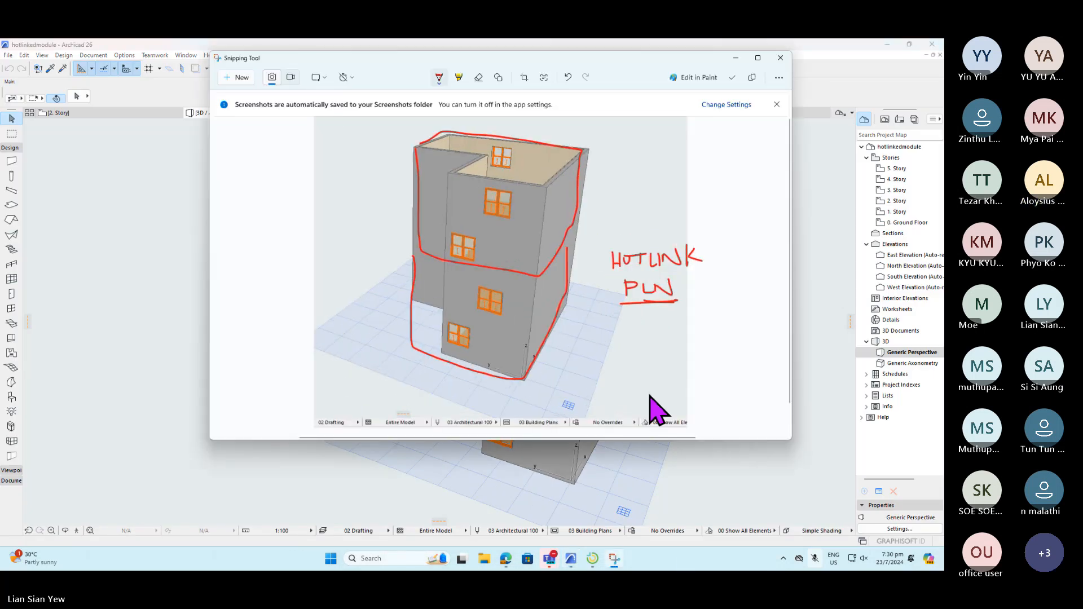
pyautogui.click(459, 78)
pyautogui.moveTo(582, 140)
pyautogui.mouseDown()
pyautogui.moveTo(420, 131)
pyautogui.moveTo(401, 290)
pyautogui.moveTo(469, 380)
pyautogui.moveTo(575, 348)
pyautogui.moveTo(581, 131)
pyautogui.mouseUp()
pyautogui.moveTo(609, 171)
pyautogui.mouseDown()
pyautogui.moveTo(625, 169)
pyautogui.moveTo(627, 154)
pyautogui.moveTo(647, 172)
pyautogui.moveTo(656, 151)
pyautogui.moveTo(708, 148)
pyautogui.moveTo(720, 160)
pyautogui.mouseUp()
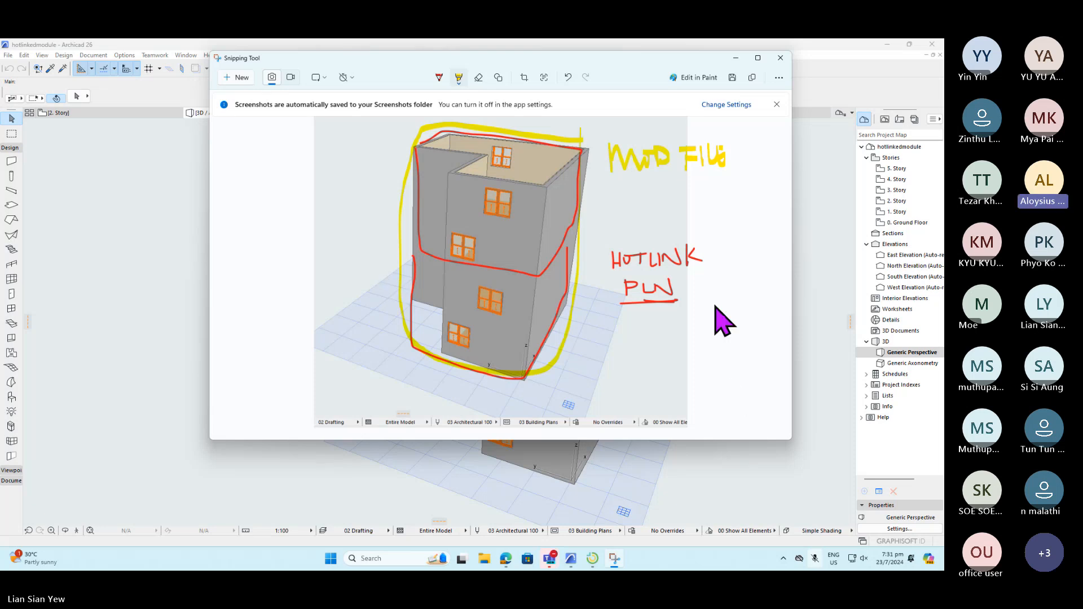
# - Circle the "HOTLINK PLN" note with an arrow leading away, underline "MOD FILE" in yellow, and return to Archicad
pyautogui.moveTo(706, 255)
pyautogui.mouseDown()
pyautogui.moveTo(652, 248)
pyautogui.moveTo(742, 285)
pyautogui.moveTo(737, 294)
pyautogui.moveTo(787, 291)
pyautogui.moveTo(792, 274)
pyautogui.mouseUp()
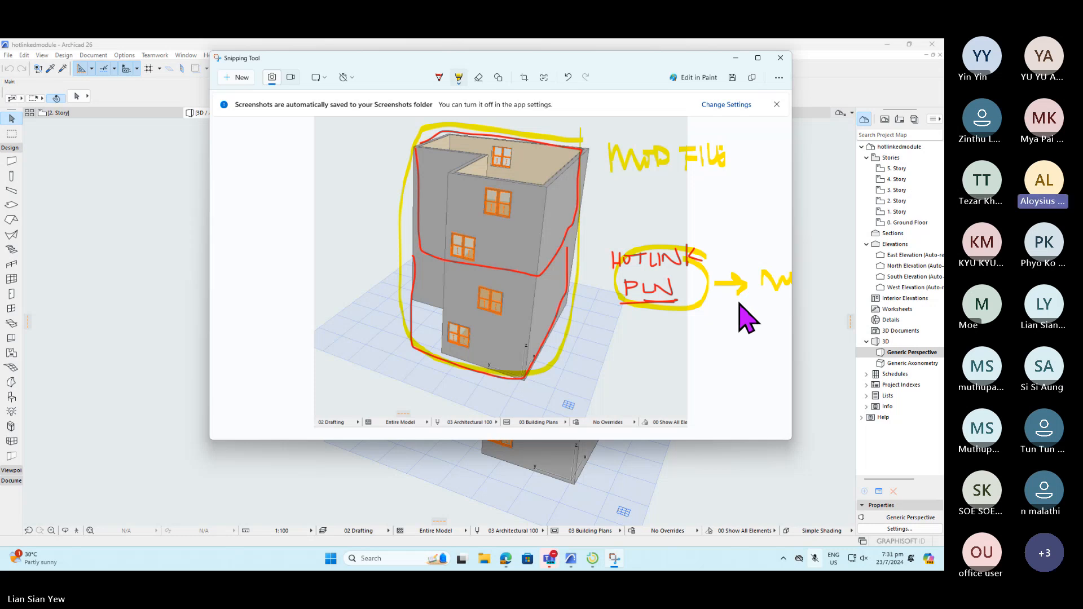
pyautogui.moveTo(607, 177)
pyautogui.mouseDown()
pyautogui.moveTo(703, 179)
pyautogui.moveTo(655, 189)
pyautogui.mouseUp()
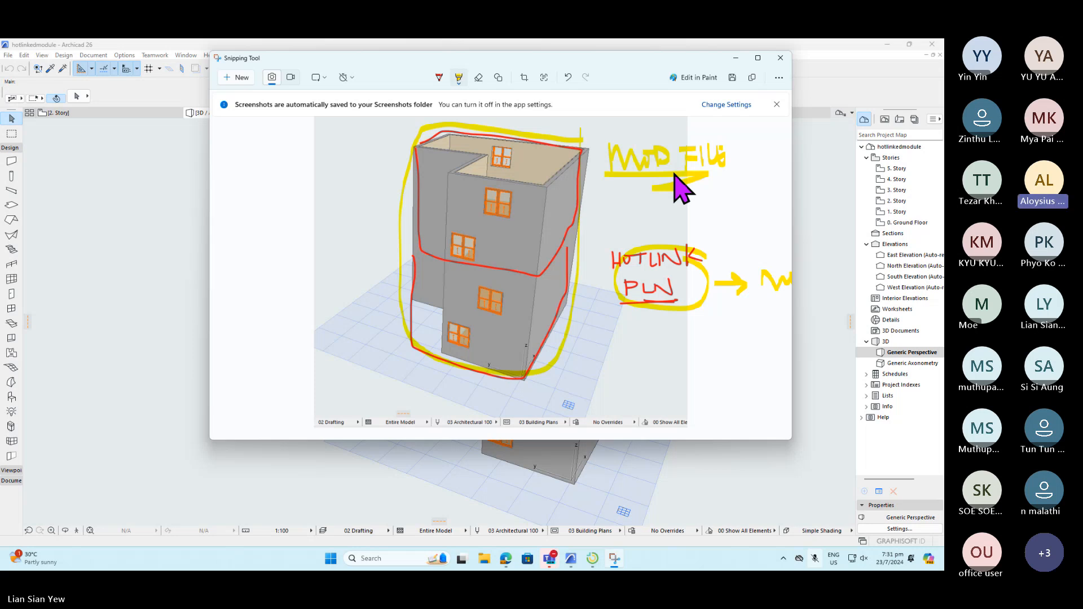
pyautogui.click(735, 59)
# - Create a new publisher set named "mod files" in the list of publisher sets
pyautogui.moveTo(380, 218)
pyautogui.mouseDown()
pyautogui.moveTo(471, 285)
pyautogui.moveTo(380, 182)
pyautogui.mouseUp()
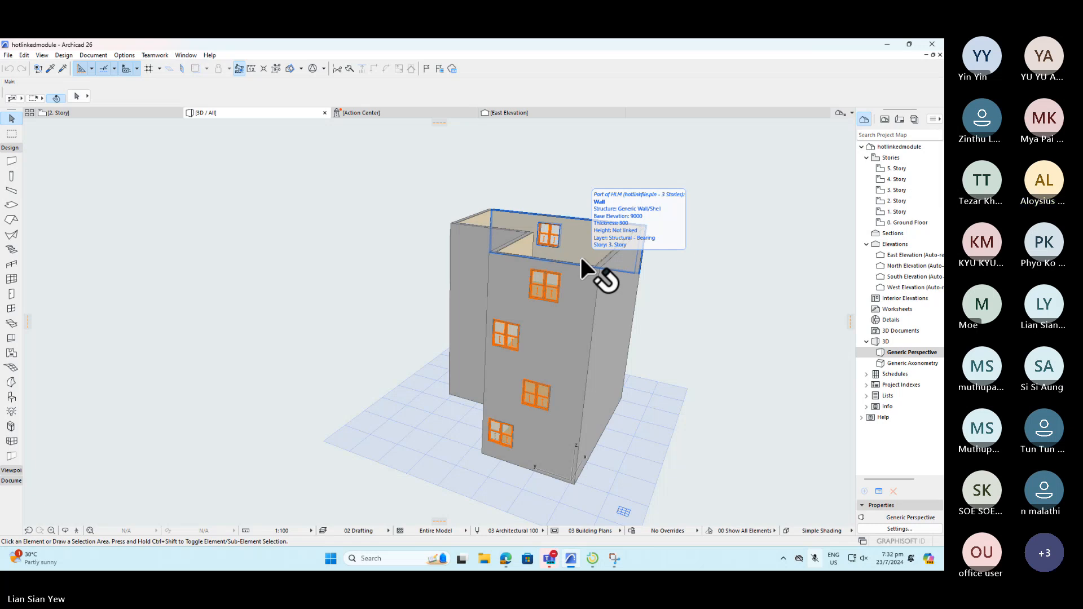
pyautogui.click(915, 119)
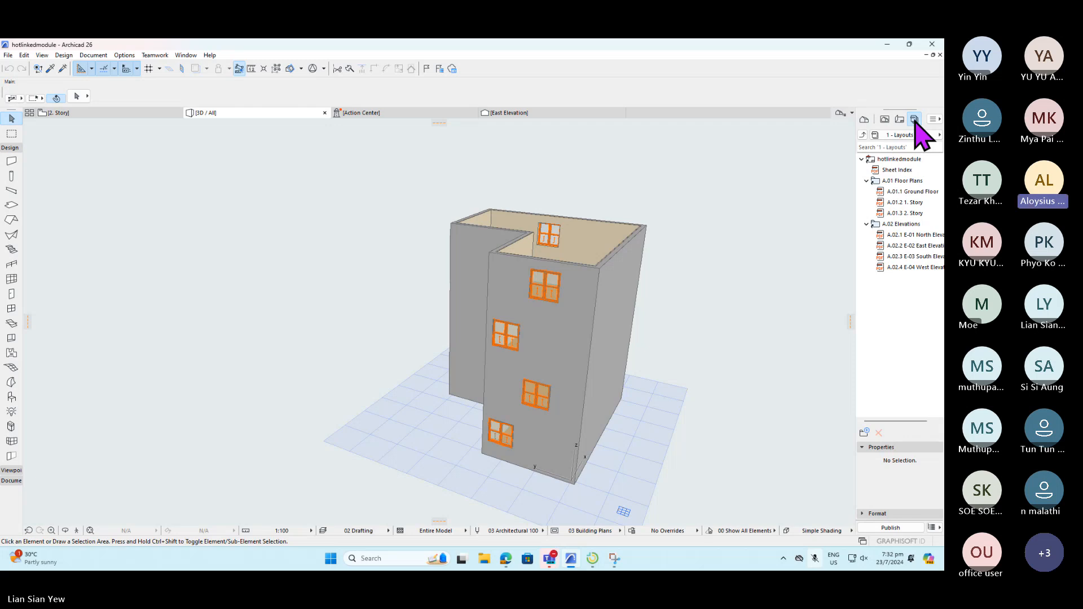
pyautogui.click(863, 136)
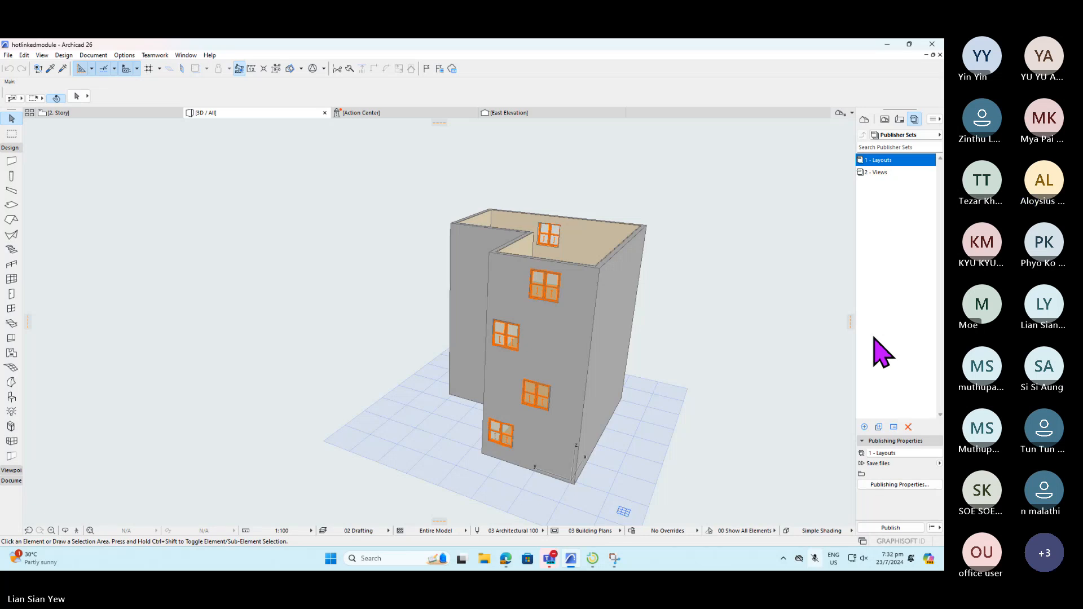
pyautogui.click(865, 428)
pyautogui.write('mo')
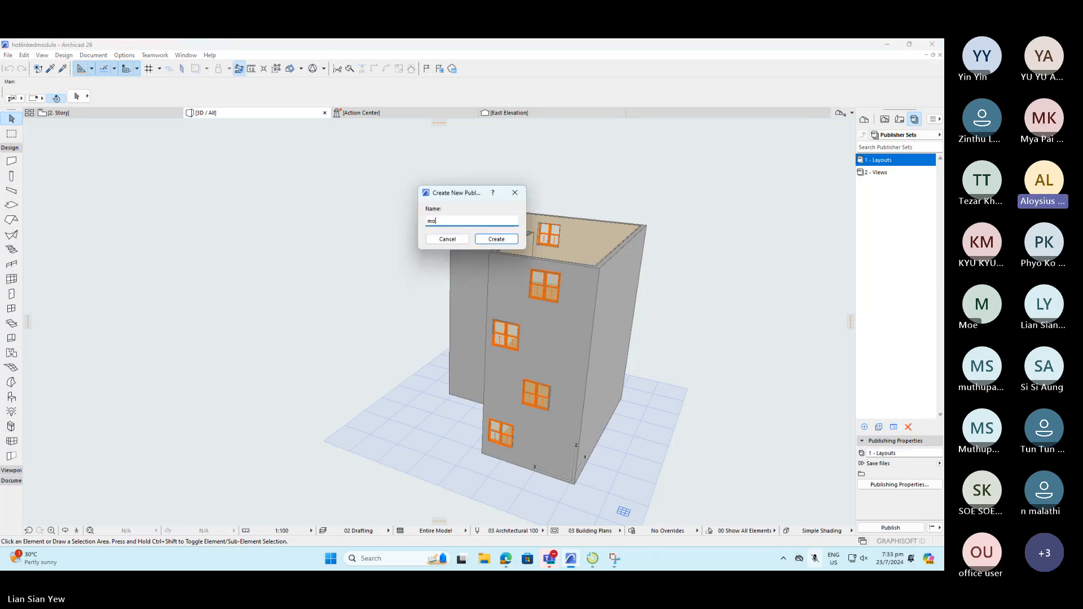
pyautogui.write('d')
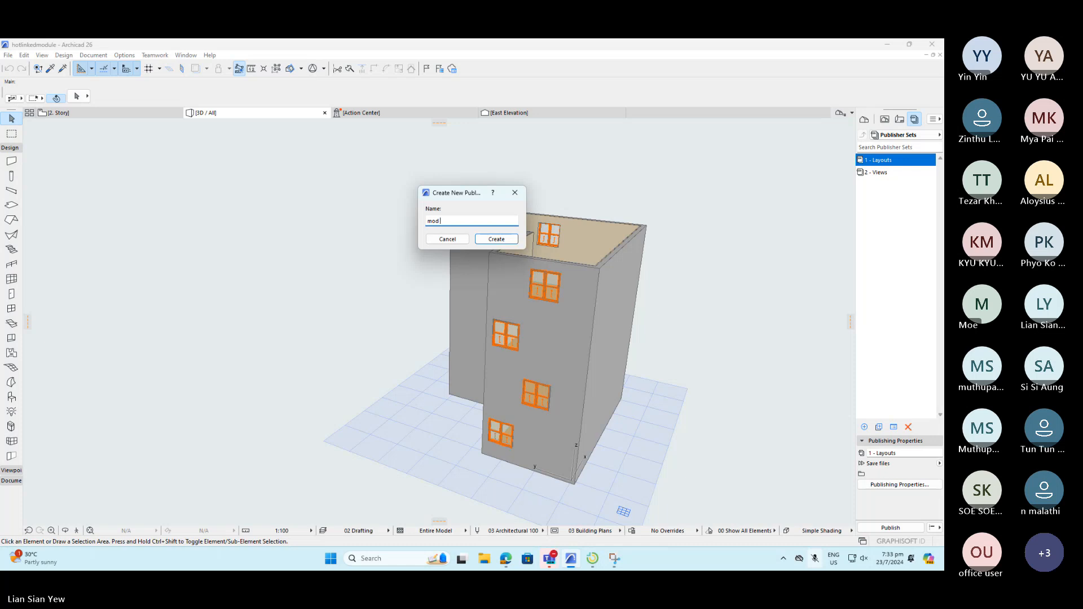
pyautogui.write(' filea')
pyautogui.press('BackSpace')
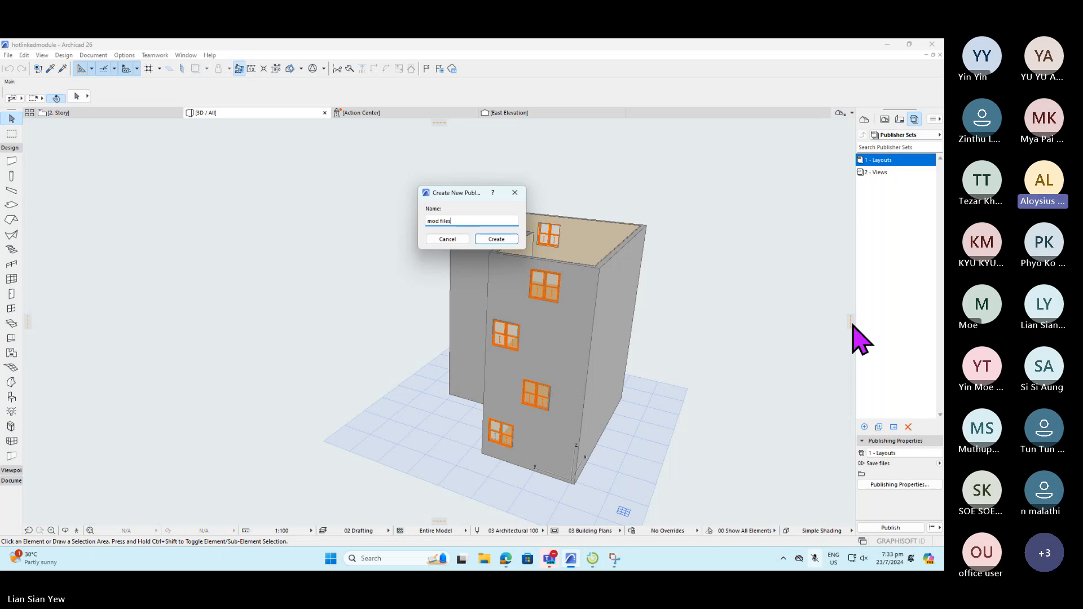
pyautogui.click(507, 239)
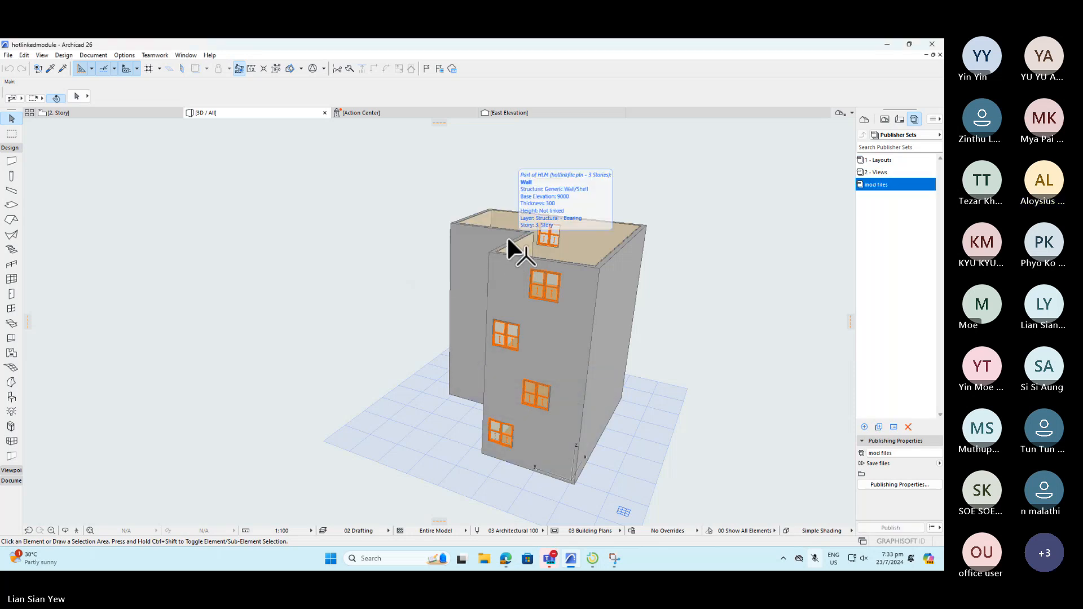
pyautogui.click(506, 236)
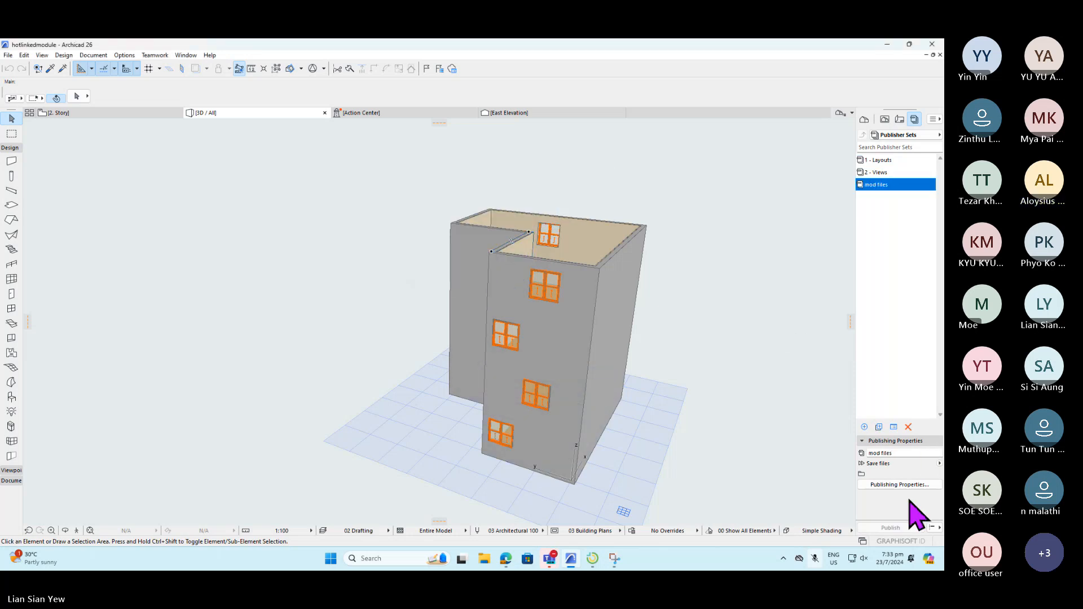
# - Check the available publishing methods for the "mod files" publisher set without changing its Save files method
pyautogui.click(920, 485)
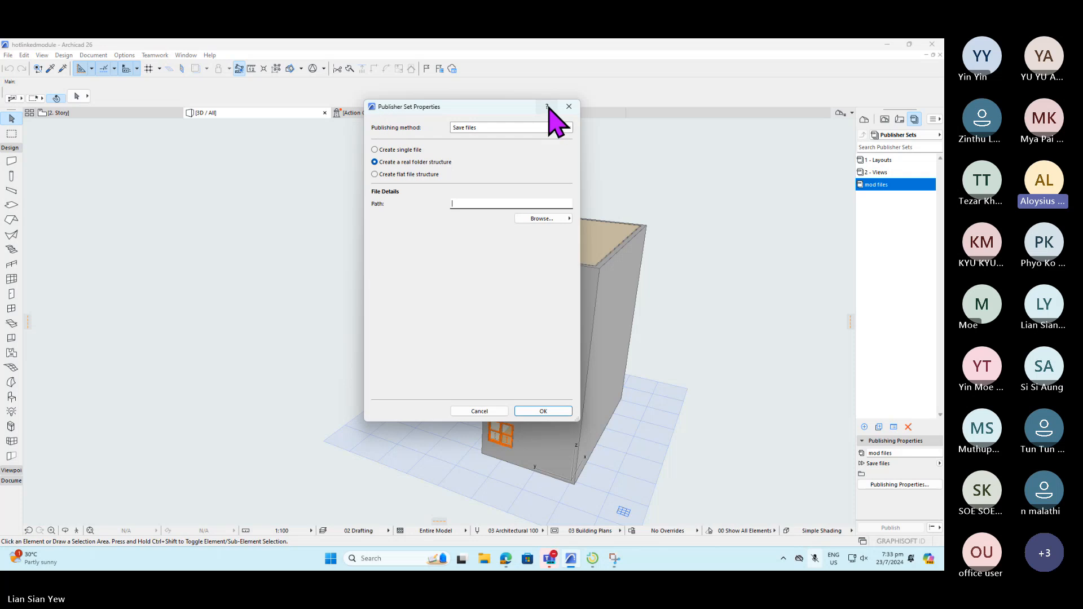
pyautogui.click(462, 129)
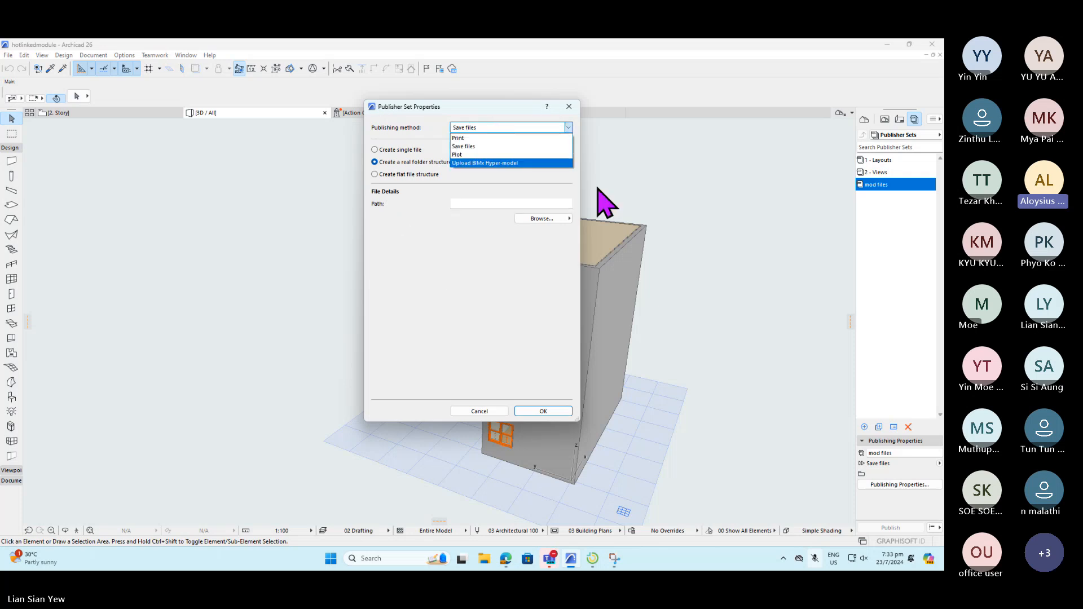
pyautogui.click(568, 128)
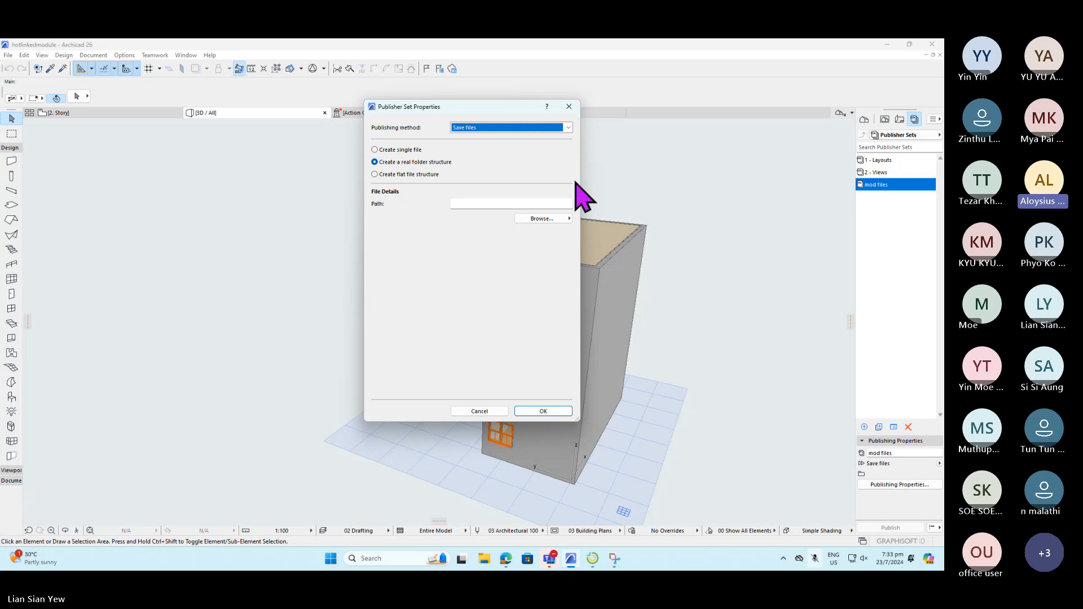
pyautogui.click(493, 413)
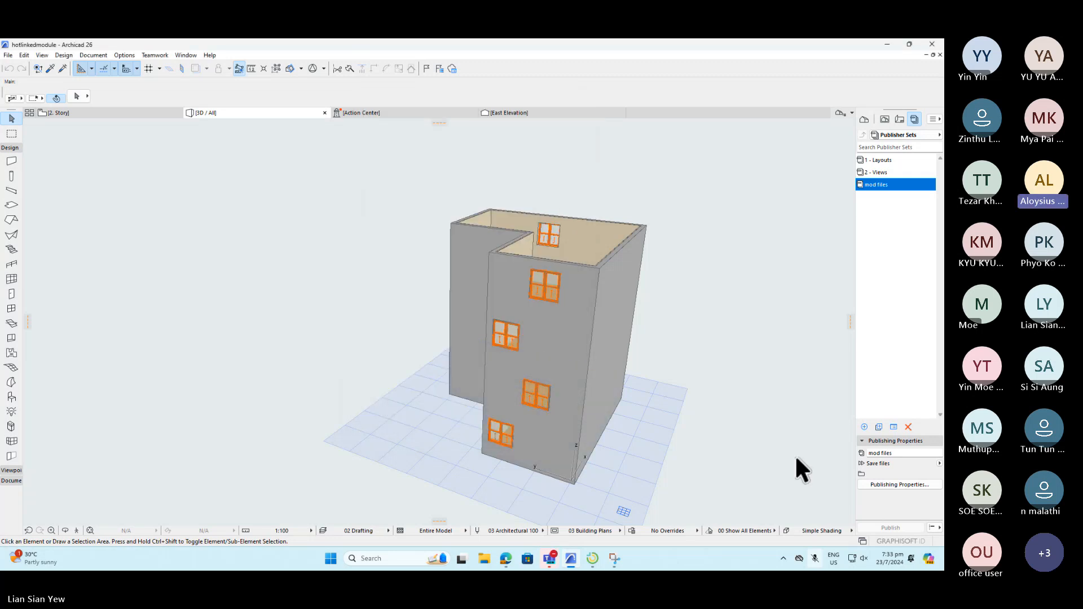
pyautogui.click(939, 463)
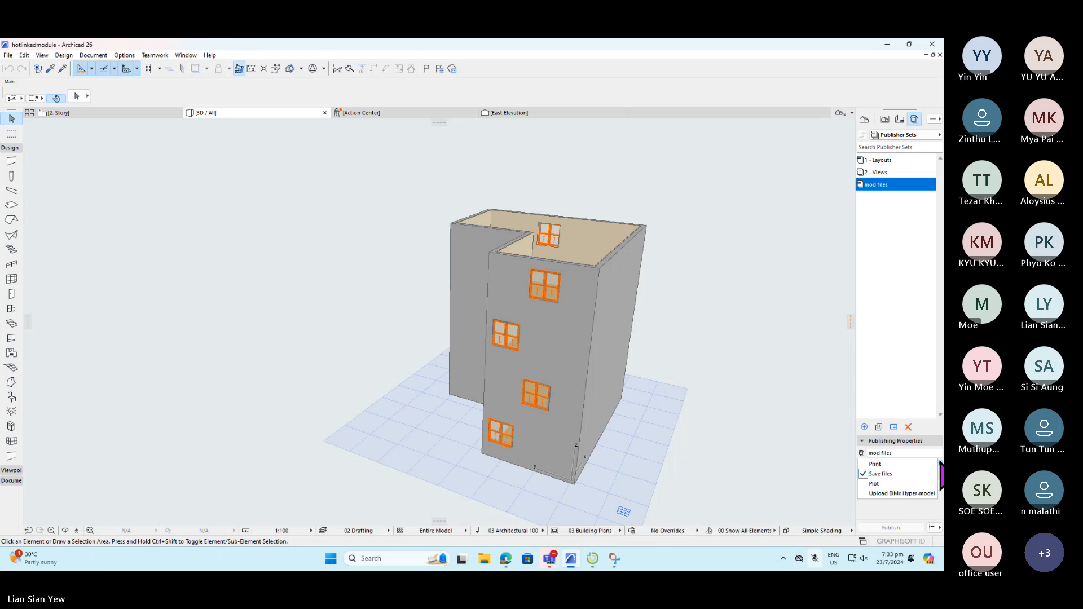
pyautogui.click(940, 464)
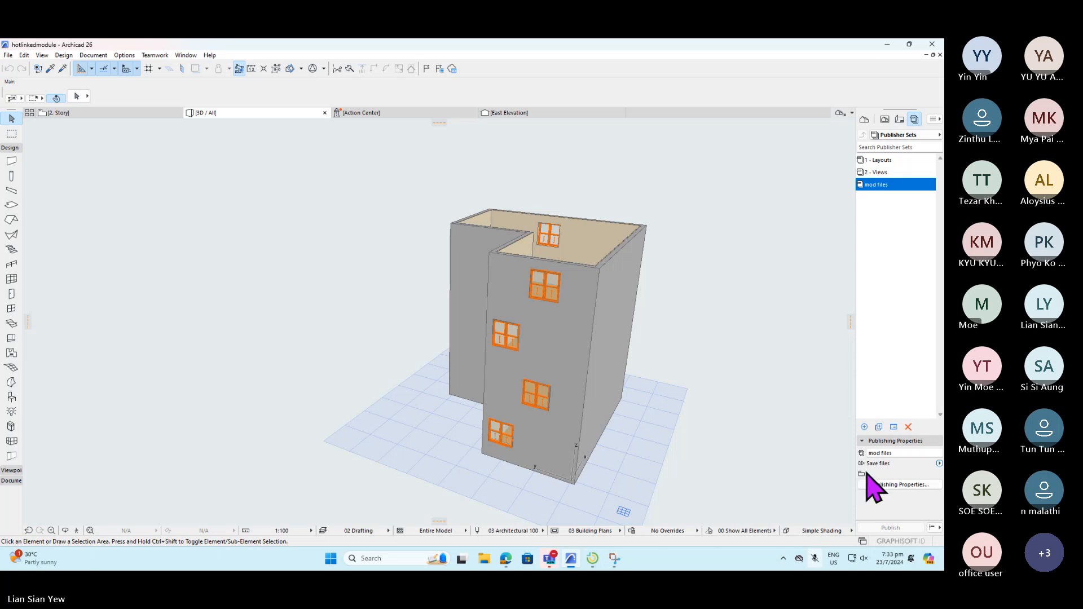
# - Set the "mod files" publishing path to a new local folder named "mod" on the Desktop
pyautogui.click(895, 427)
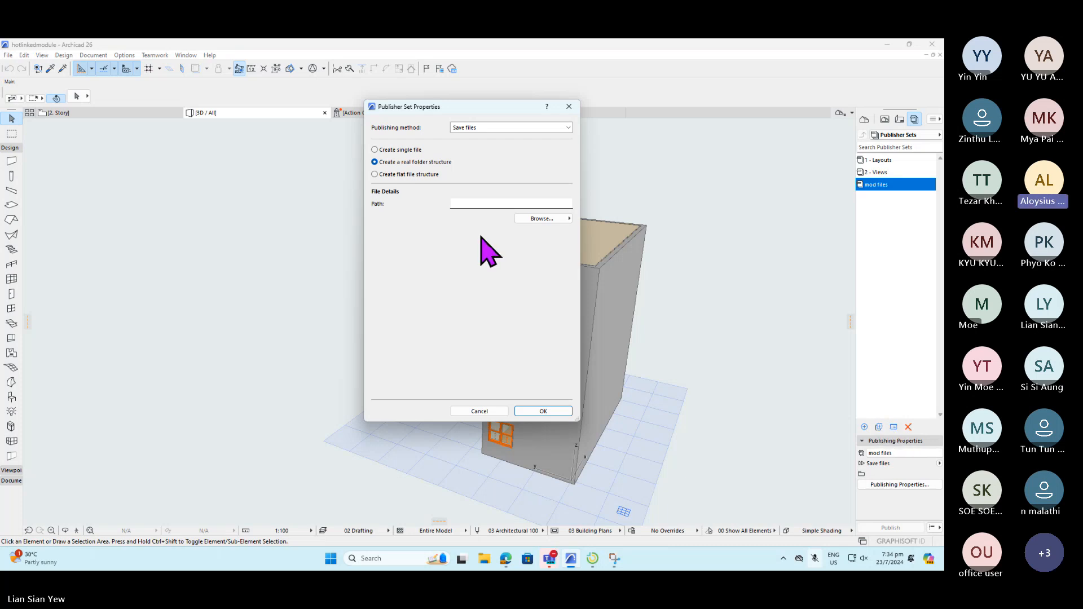
pyautogui.click(504, 204)
pyautogui.click(559, 219)
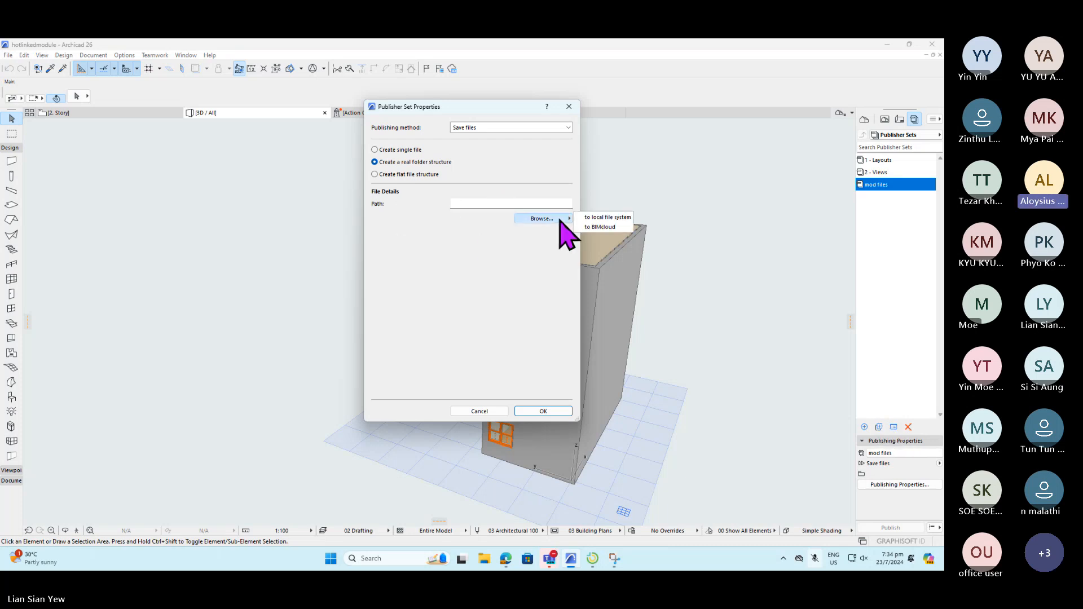
pyautogui.click(592, 215)
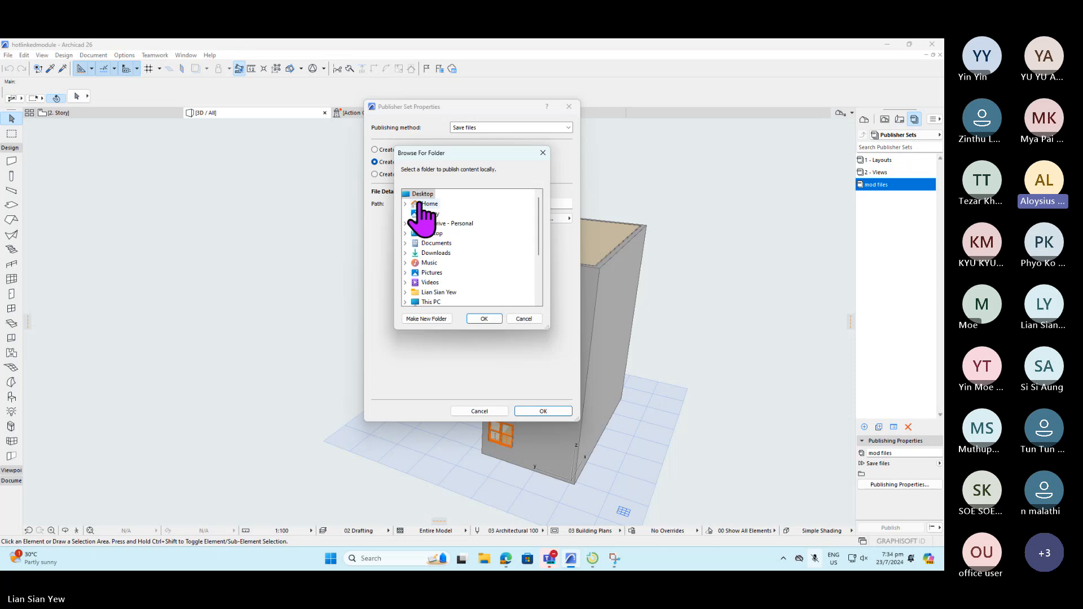
pyautogui.click(427, 319)
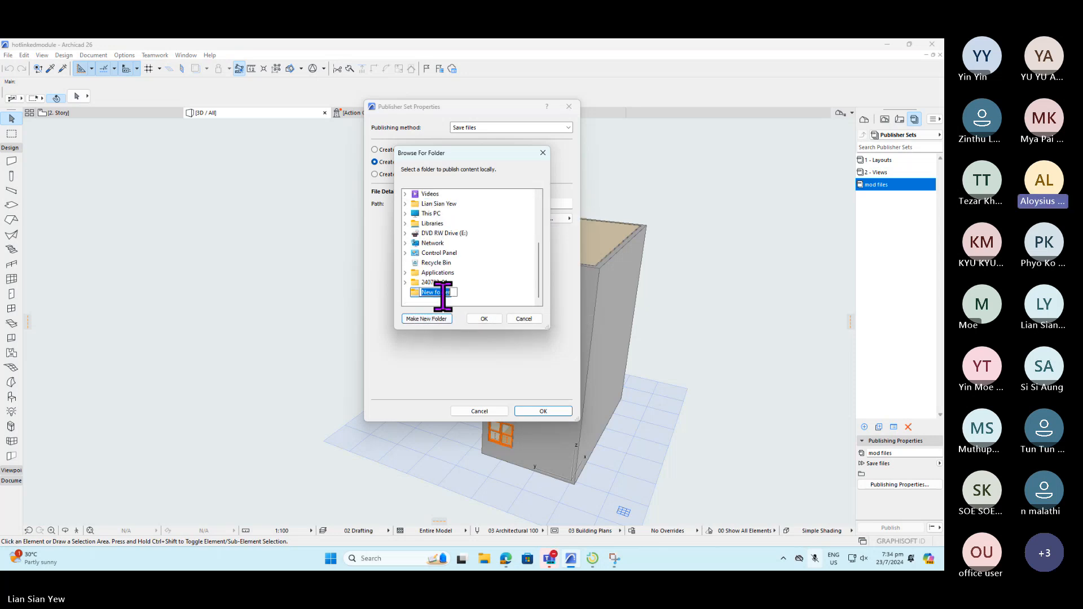
pyautogui.write('mod')
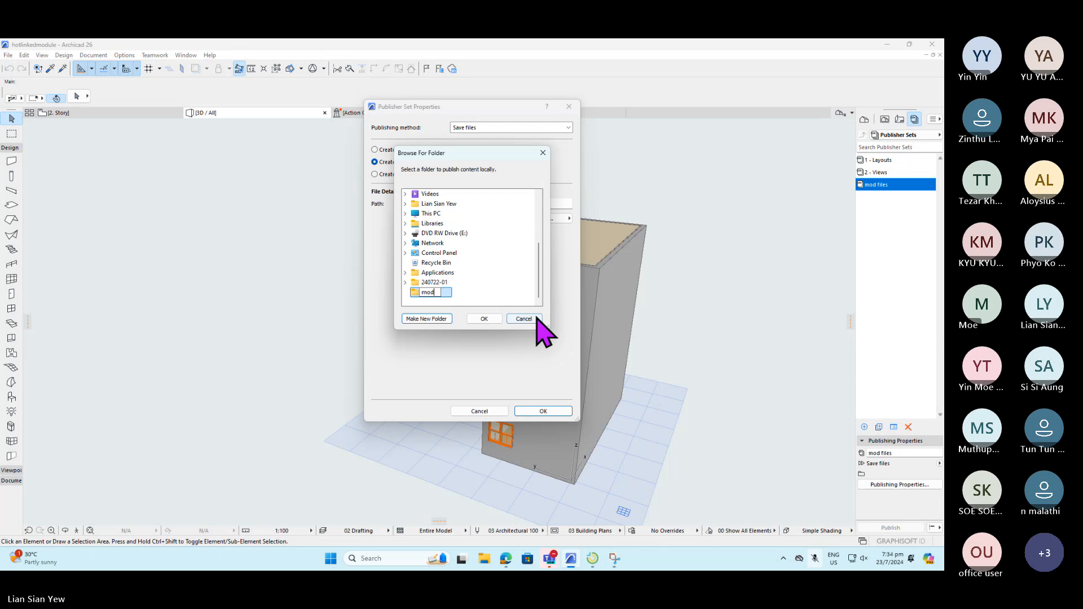
pyautogui.click(483, 319)
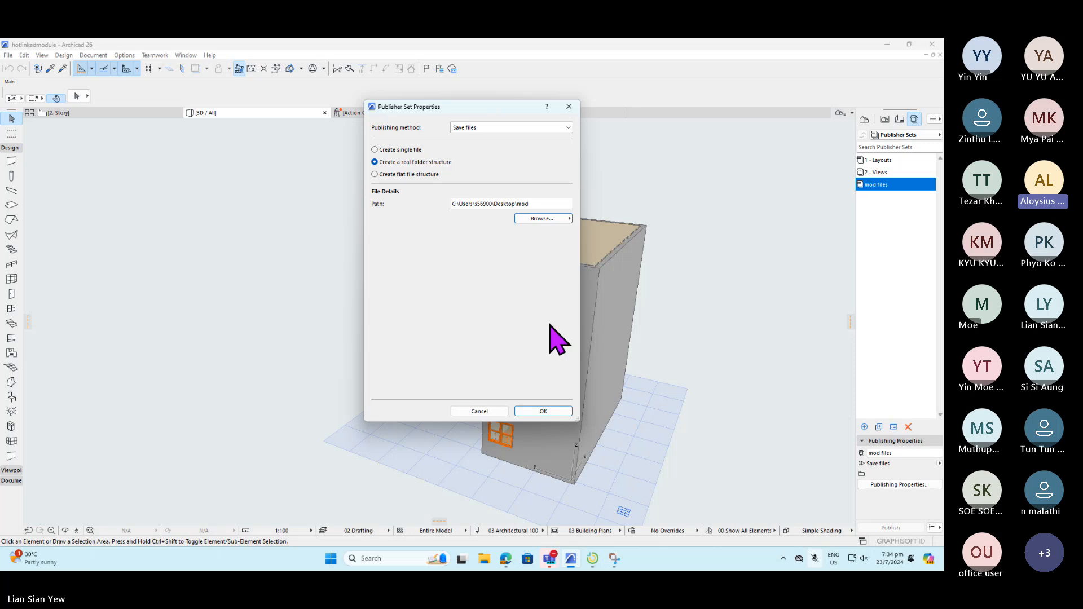
pyautogui.click(543, 411)
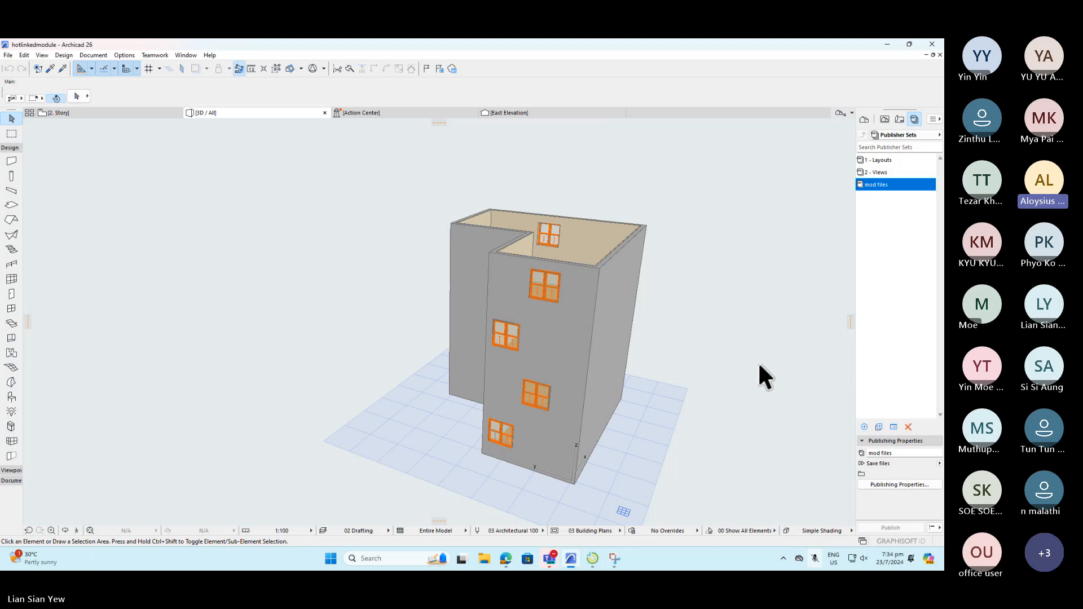
# - Review how to reach the publisher sets from the Project Map, open "1 - Layouts", and start a new set
pyautogui.click(864, 119)
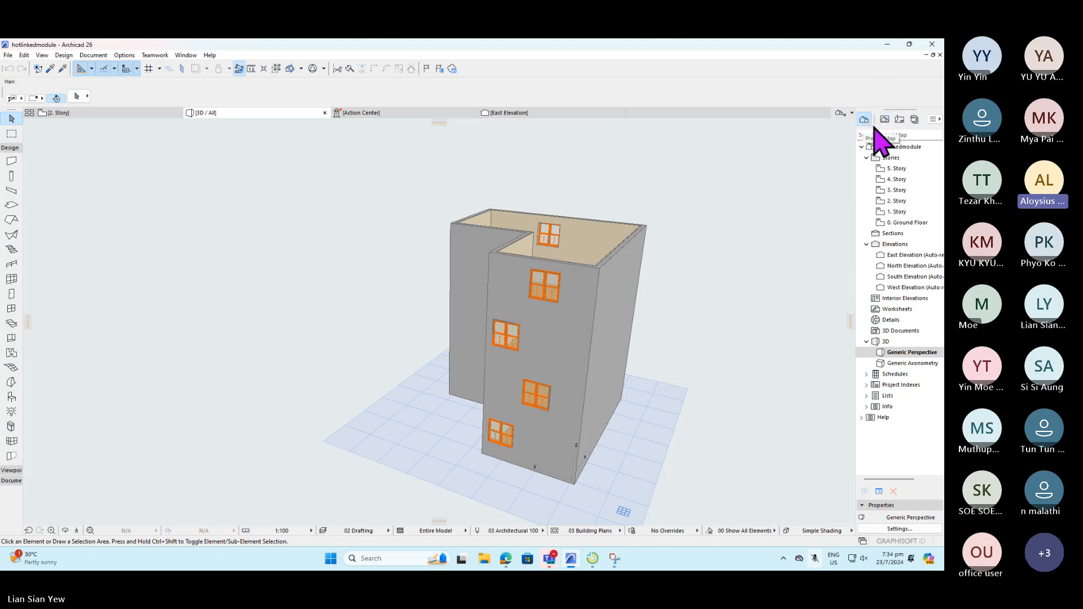
pyautogui.click(915, 120)
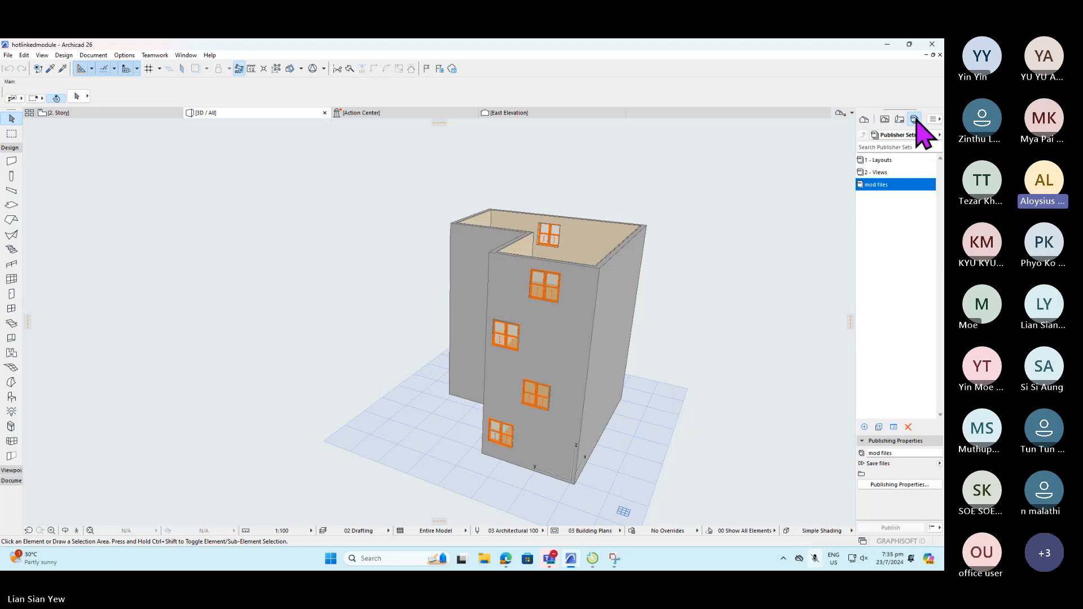
pyautogui.click(918, 135)
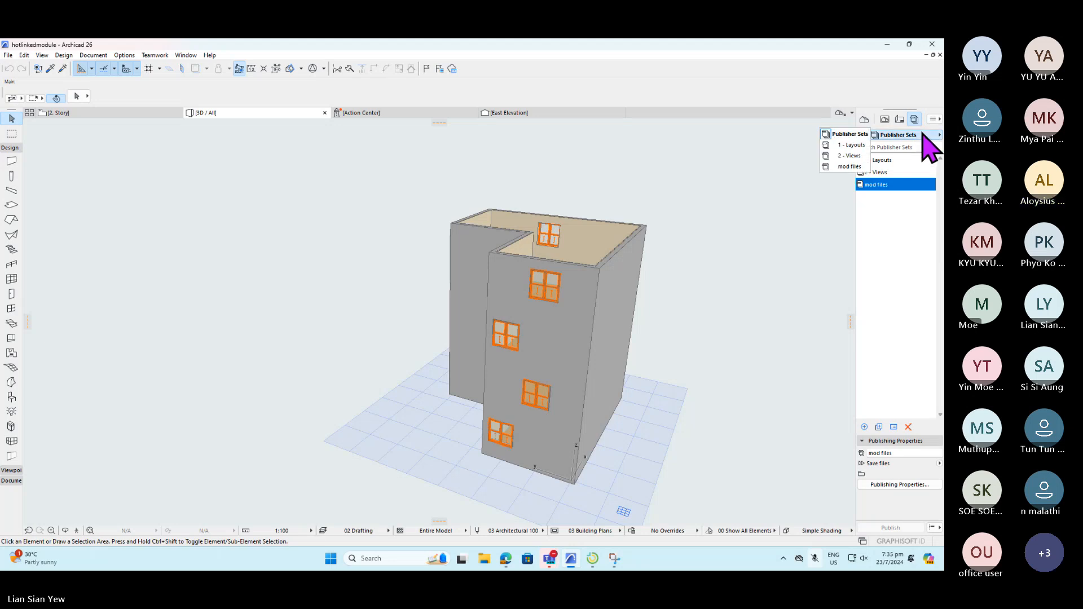
pyautogui.click(852, 148)
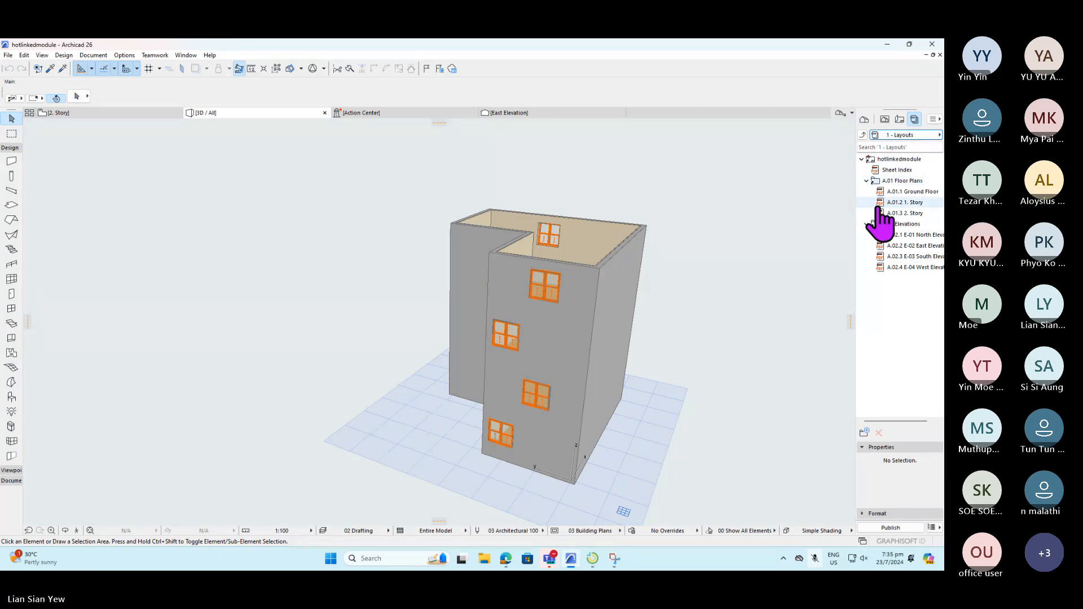
pyautogui.click(863, 136)
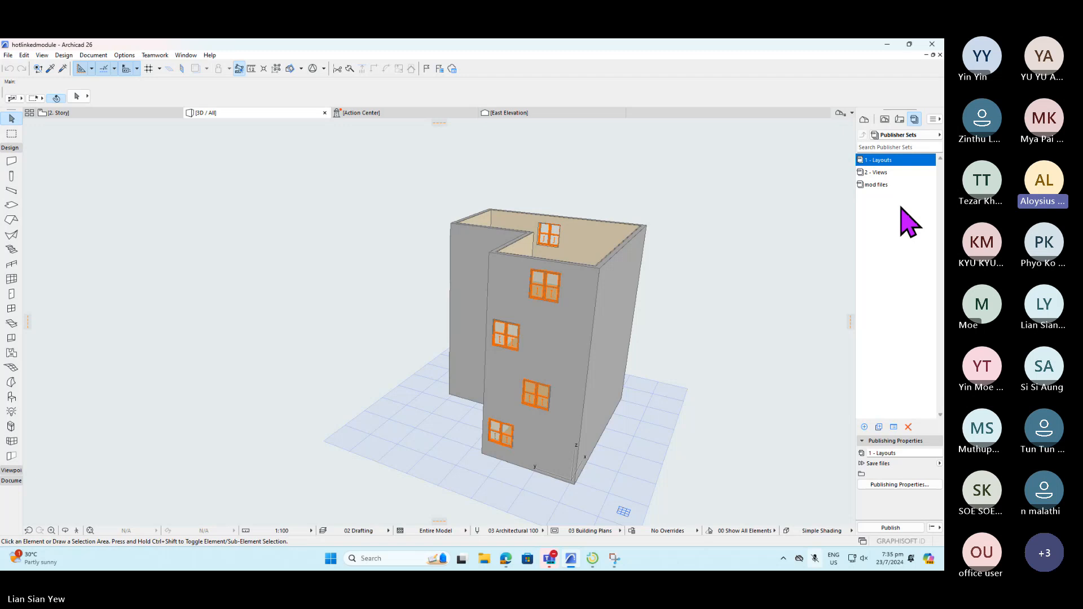
pyautogui.click(865, 428)
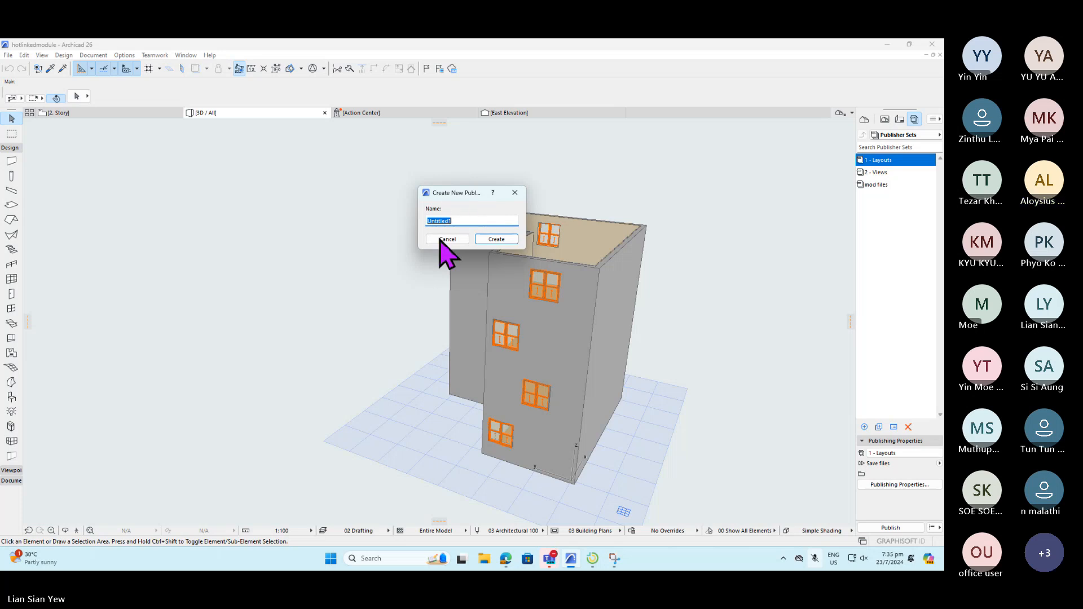
pyautogui.click(462, 243)
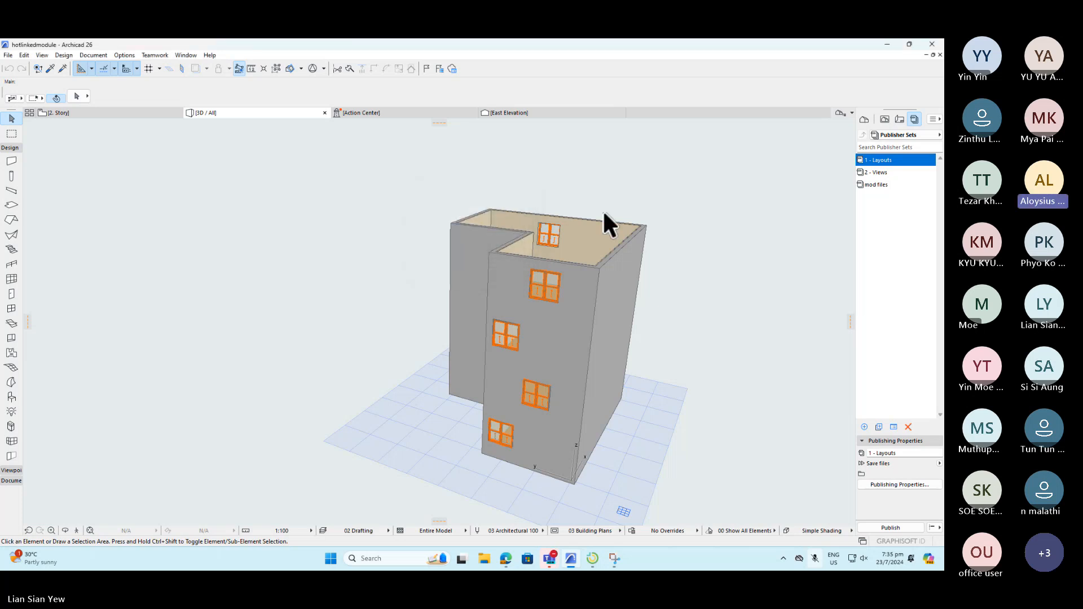
# - Check the publishing properties of the "mod files" set, including its method and save path
pyautogui.click(875, 185)
pyautogui.rightClick(875, 186)
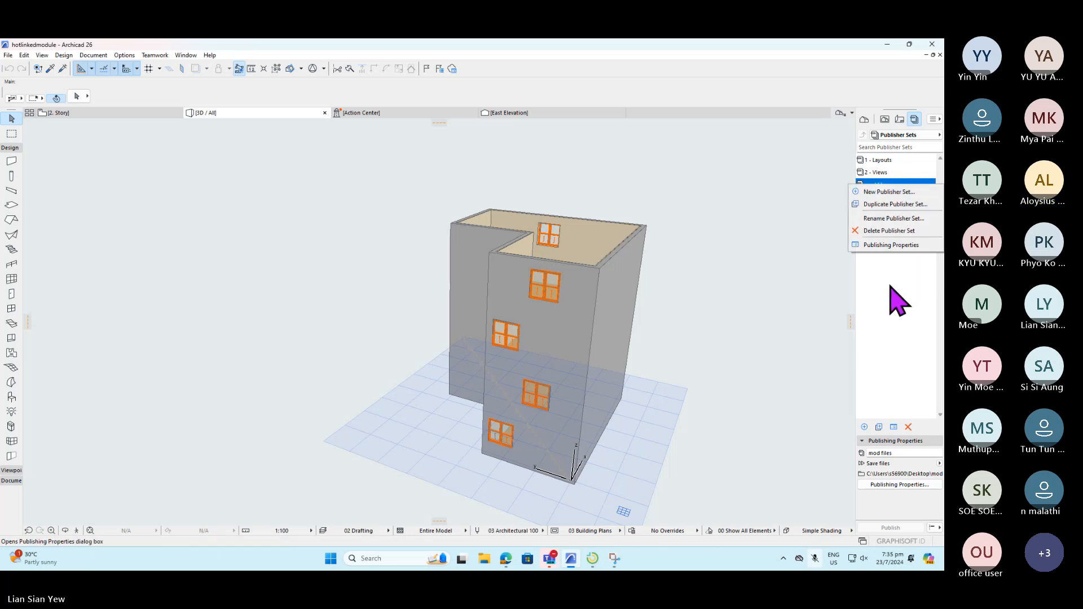
pyautogui.click(907, 246)
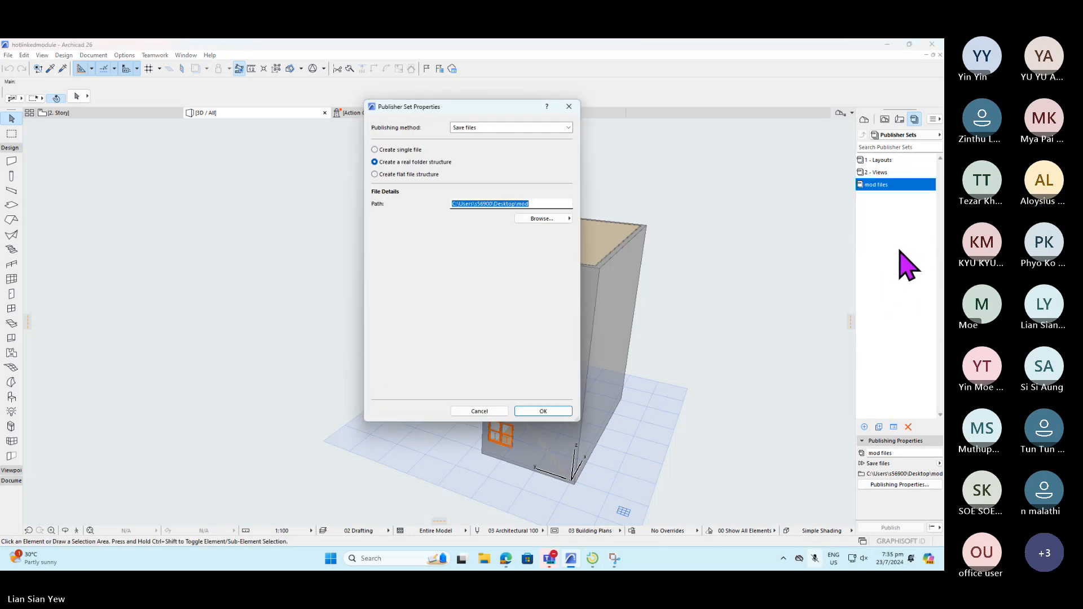
pyautogui.click(569, 107)
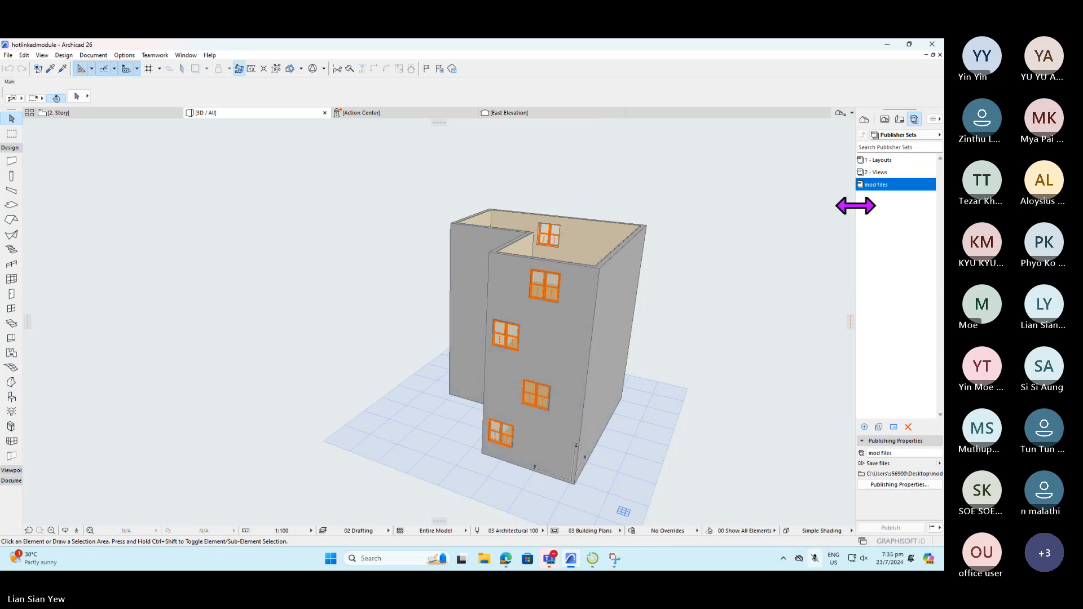
# - Widen the Navigator palette and check the publishing properties of the "mod files" set
pyautogui.moveTo(856, 206); pyautogui.dragTo(768, 208)
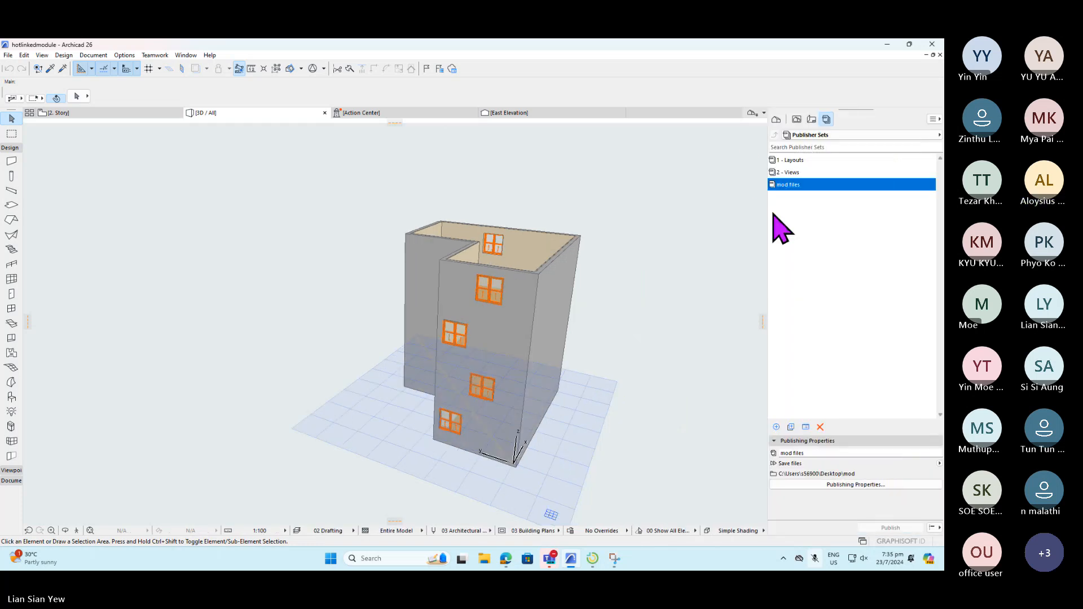
pyautogui.click(807, 426)
pyautogui.click(484, 413)
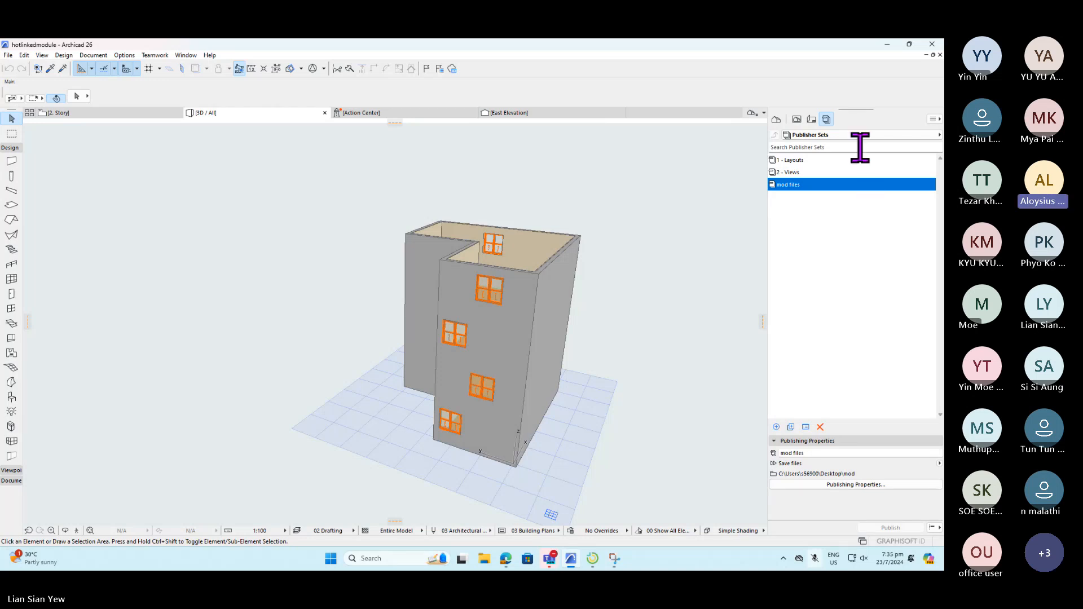
# - Open the Organizer, widen it to examine the project stories beside the View Map, and close it again
pyautogui.click(933, 119)
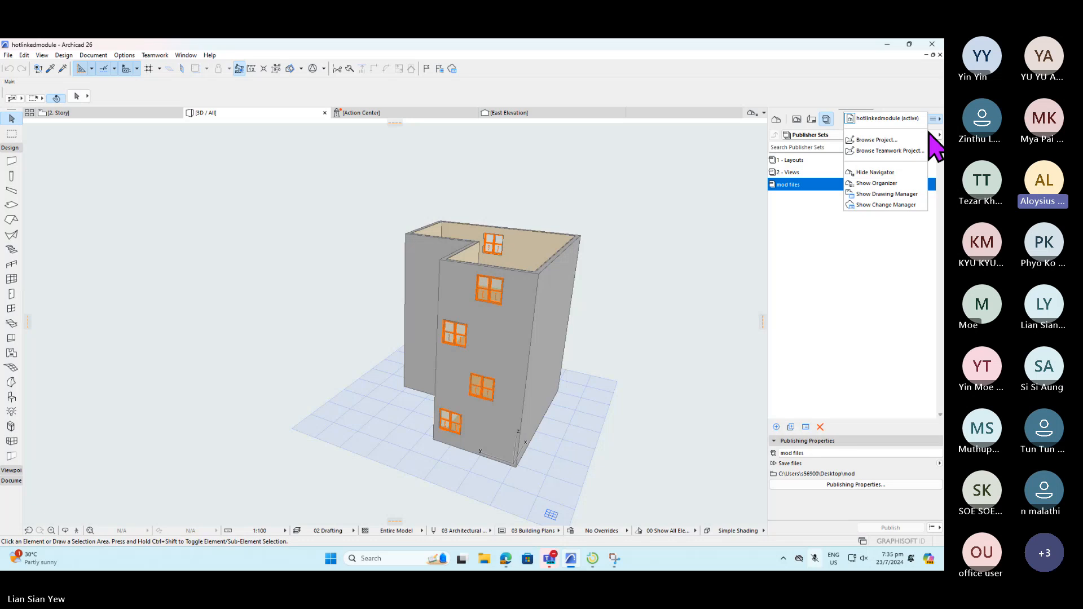
pyautogui.click(883, 184)
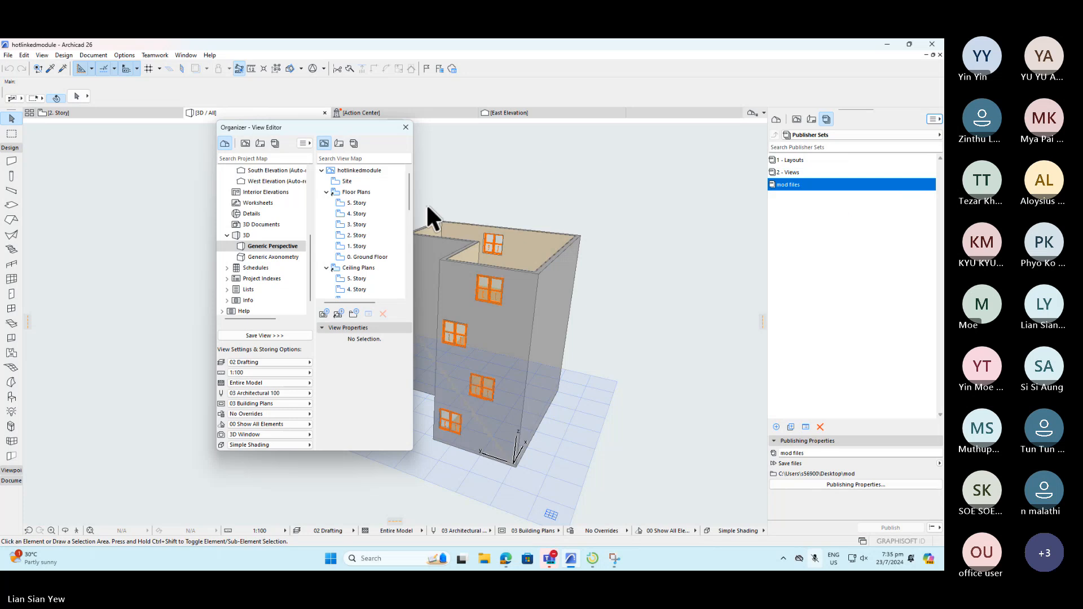
pyautogui.moveTo(414, 208); pyautogui.dragTo(649, 221)
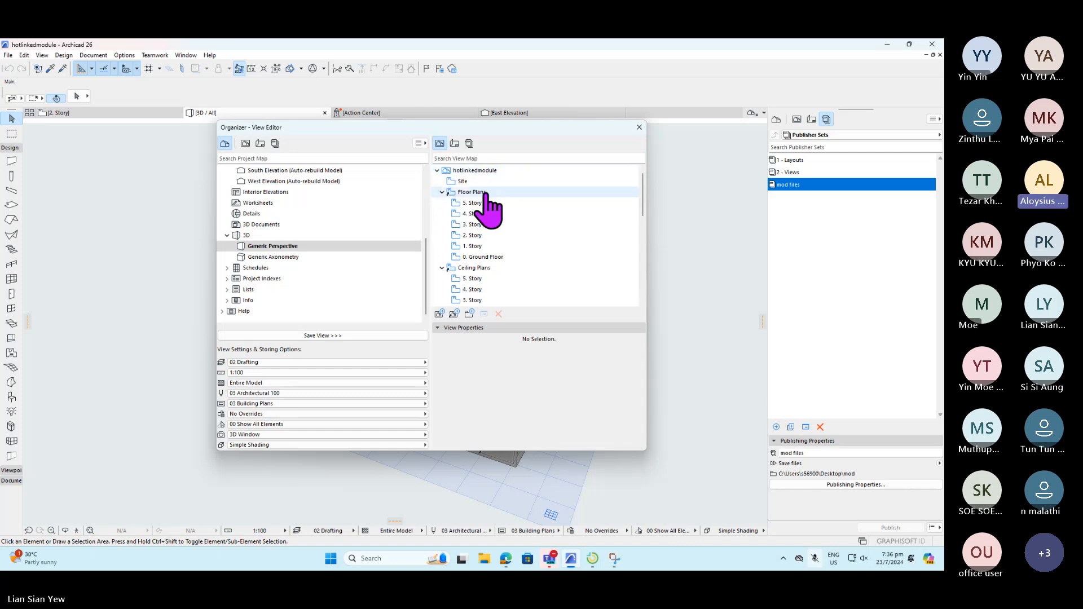
pyautogui.scroll(4, 308, 248)
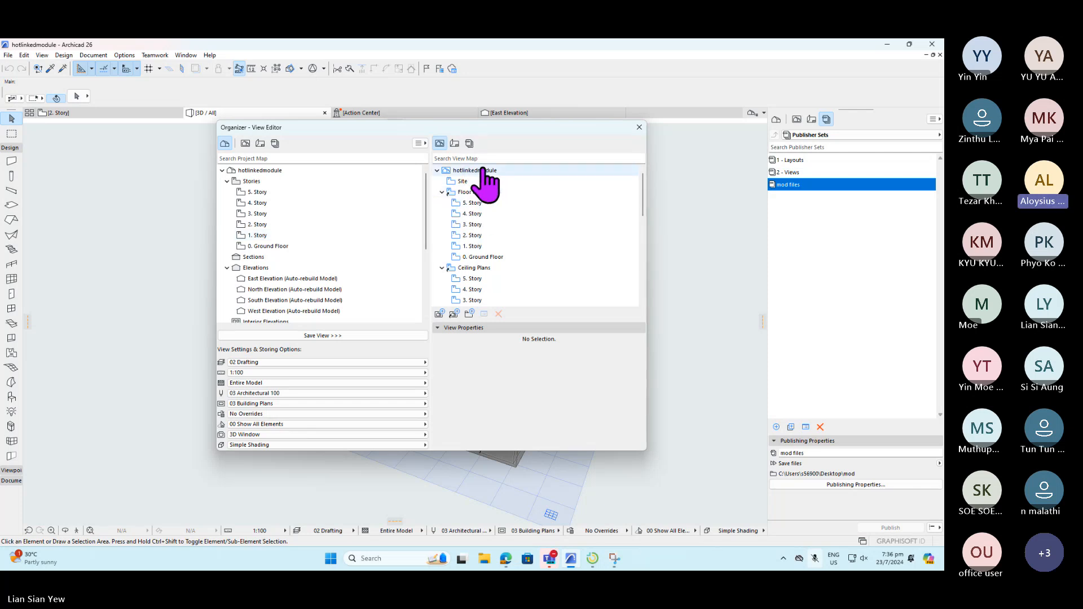
pyautogui.click(276, 214)
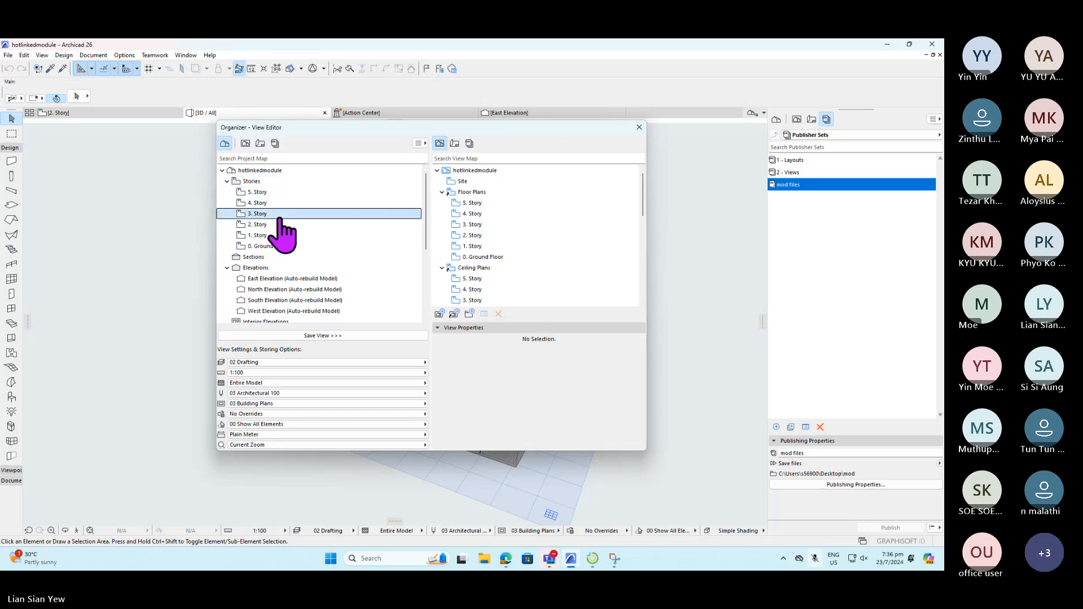
pyautogui.click(262, 235)
pyautogui.click(438, 170)
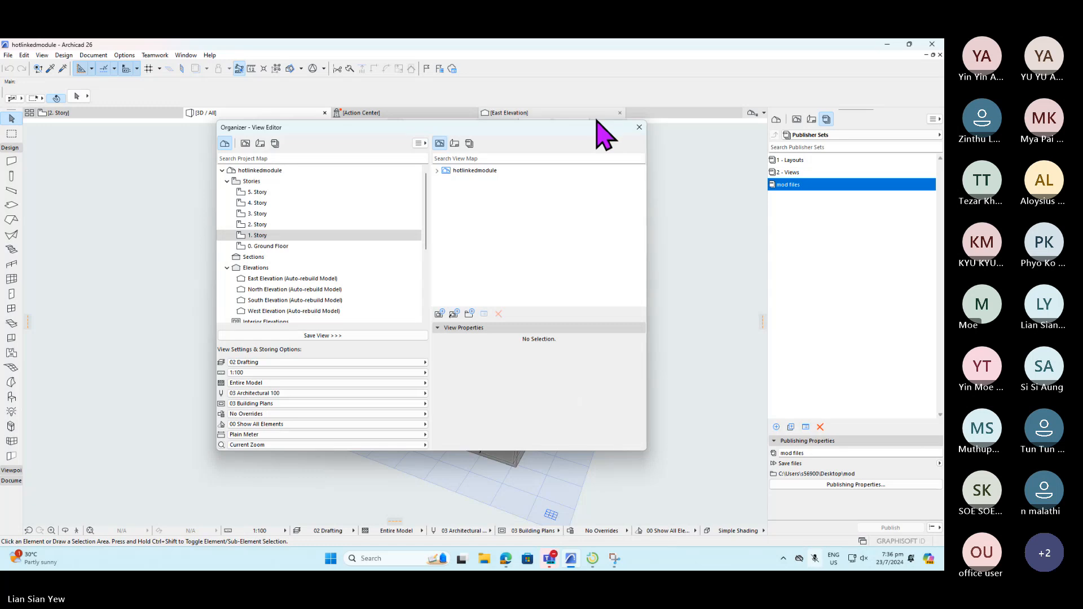
pyautogui.click(639, 127)
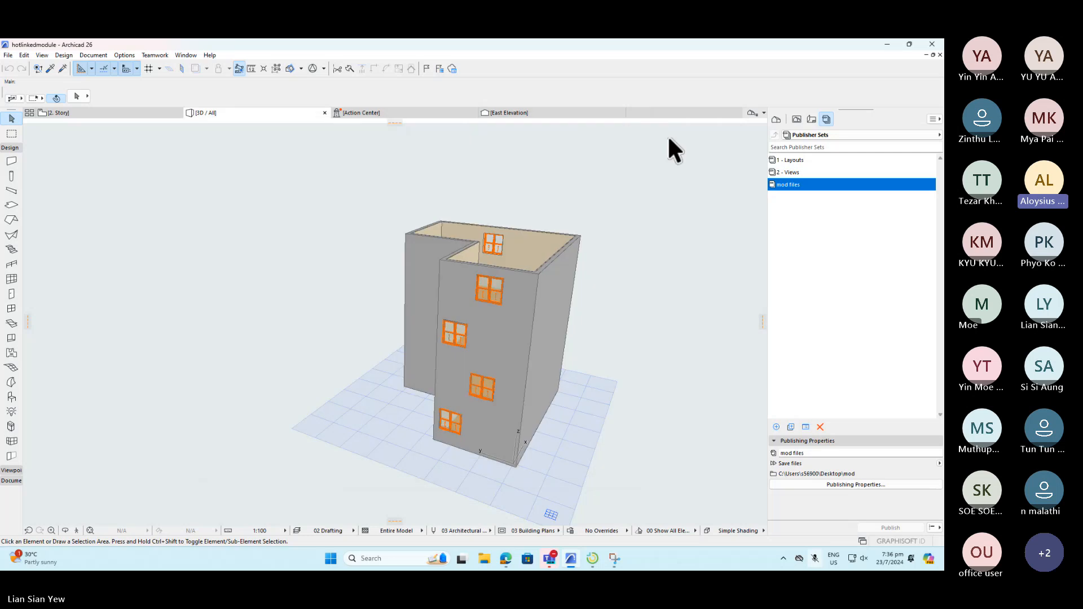
# - Check the commands and publishing method choices available for the "mod files" publisher set without changing anything
pyautogui.click(863, 214)
pyautogui.click(811, 187)
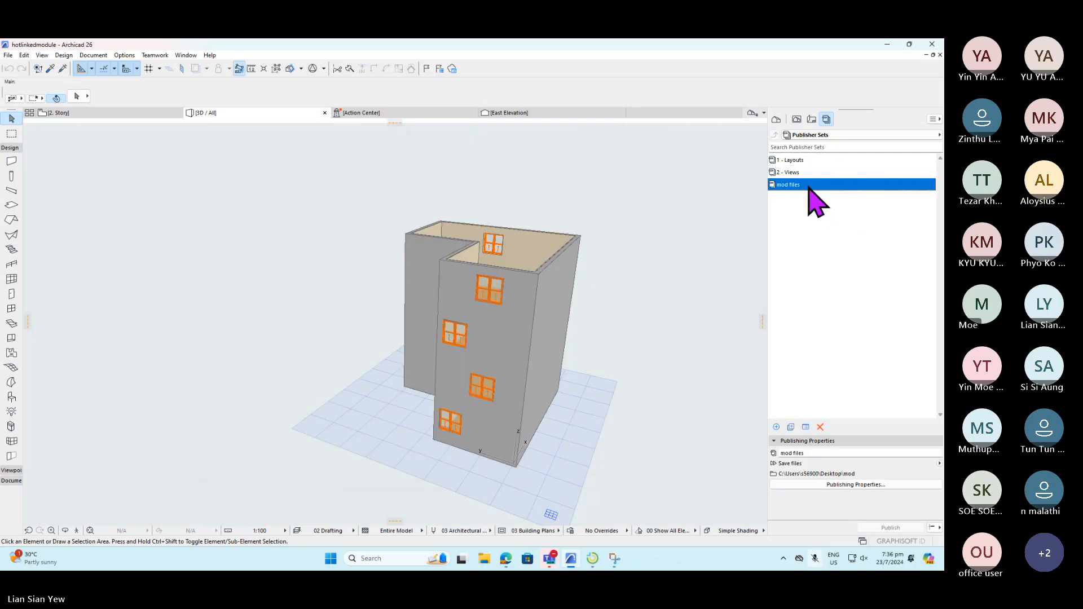
pyautogui.rightClick(807, 186)
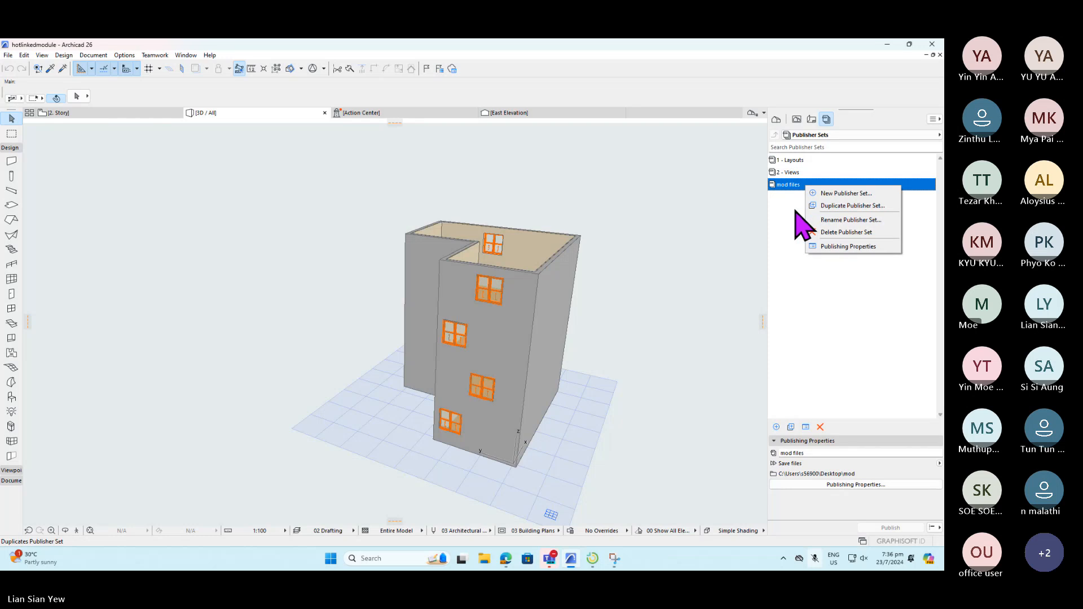
pyautogui.click(795, 208)
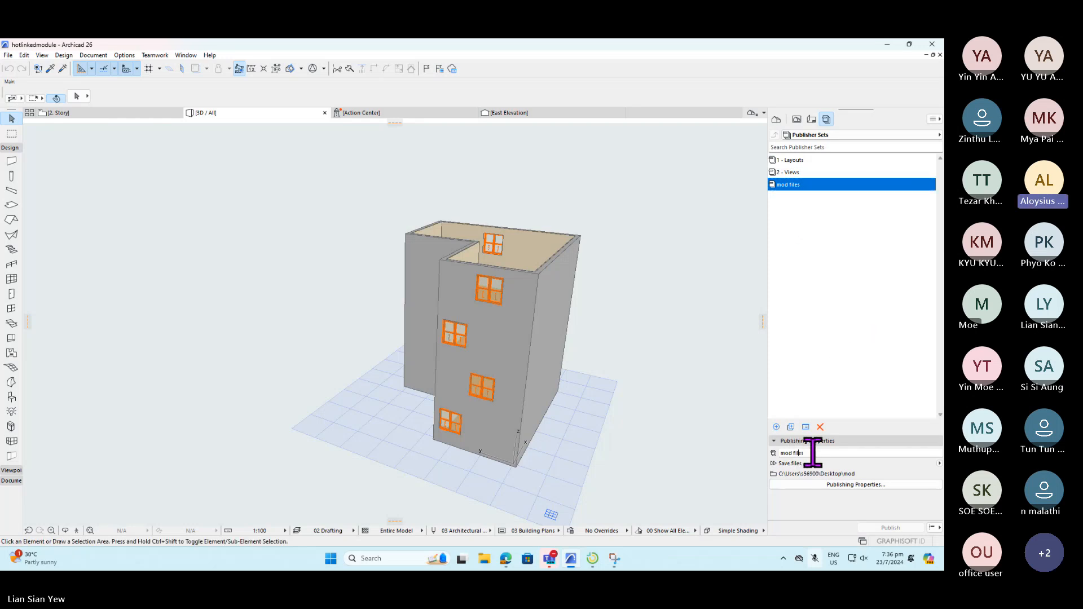
pyautogui.click(936, 464)
pyautogui.click(938, 462)
pyautogui.click(835, 346)
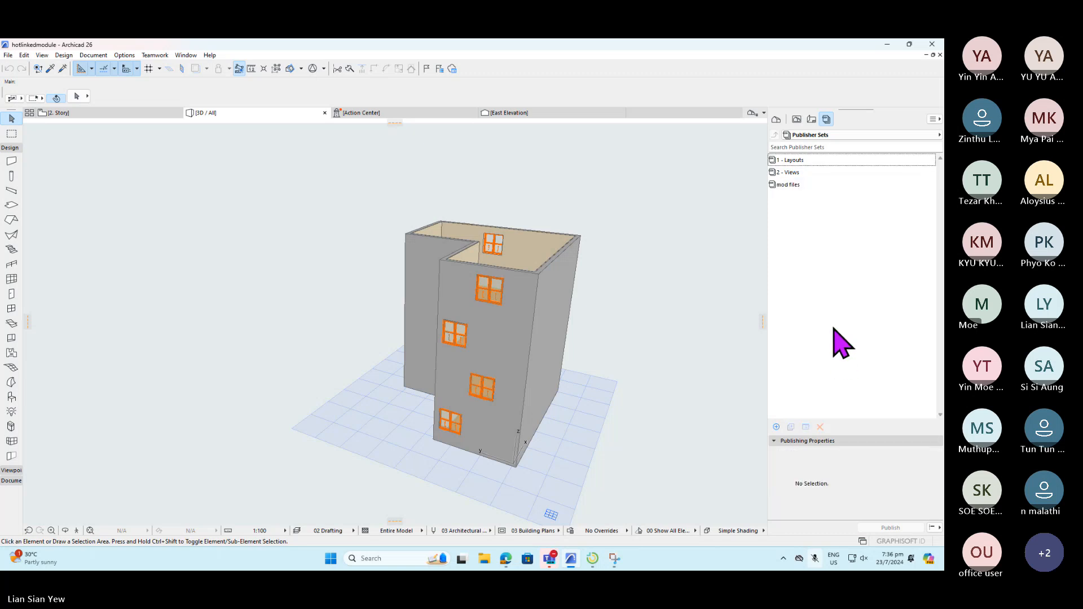
# - Delete the "mod files" publisher set, accepting that its entire tree structure is removed
pyautogui.click(793, 186)
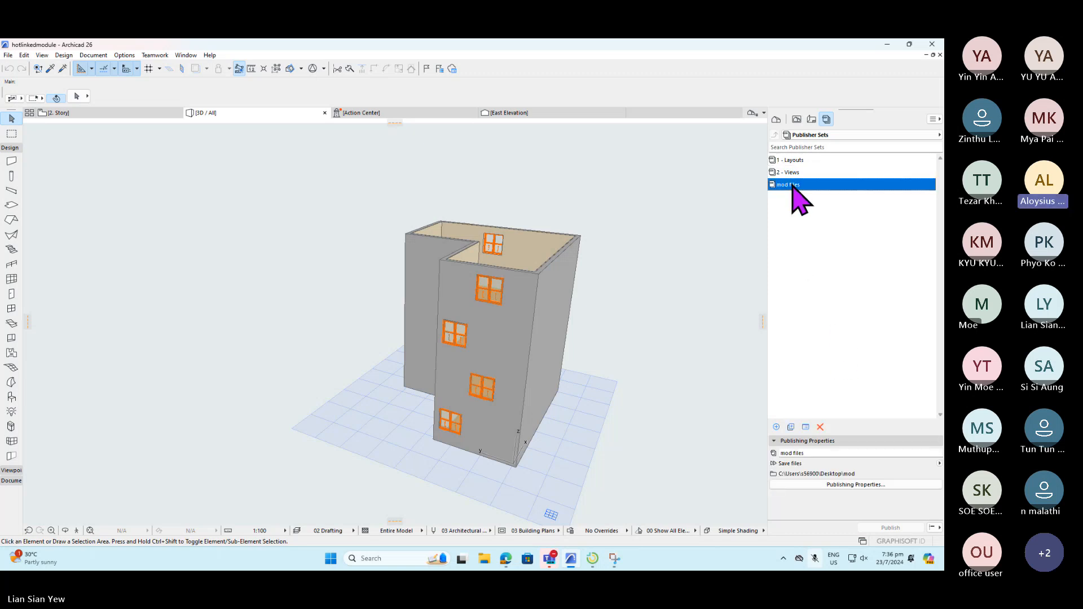
pyautogui.rightClick(793, 186)
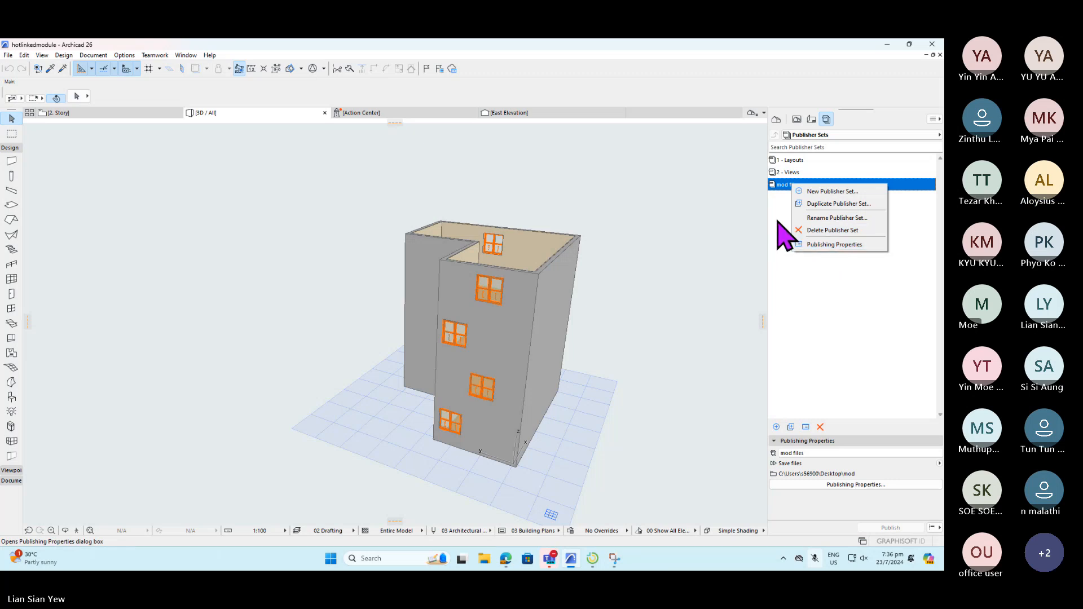
pyautogui.click(830, 231)
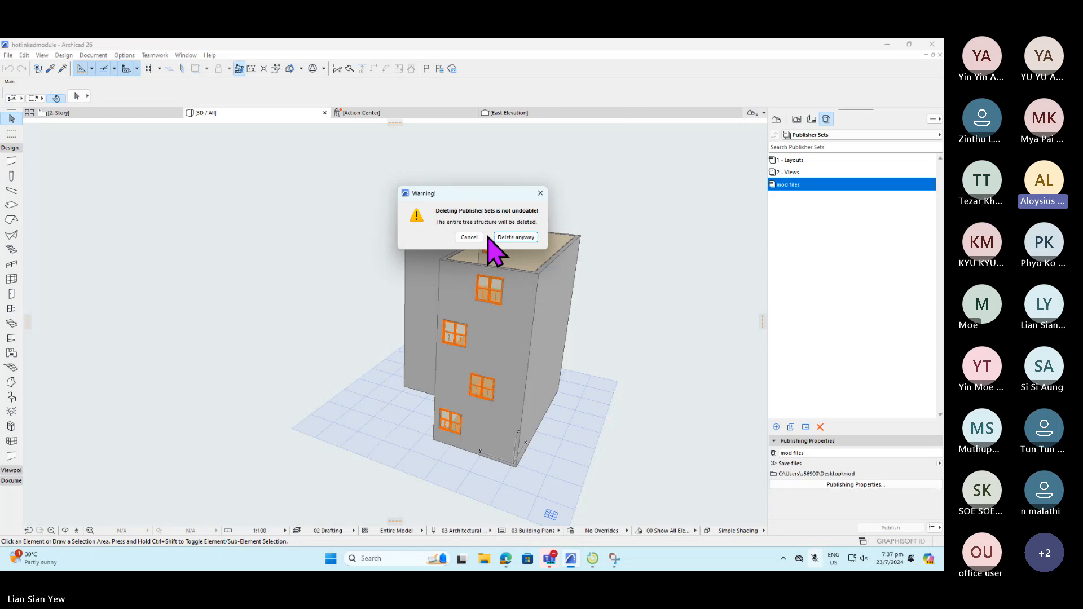
pyautogui.click(516, 238)
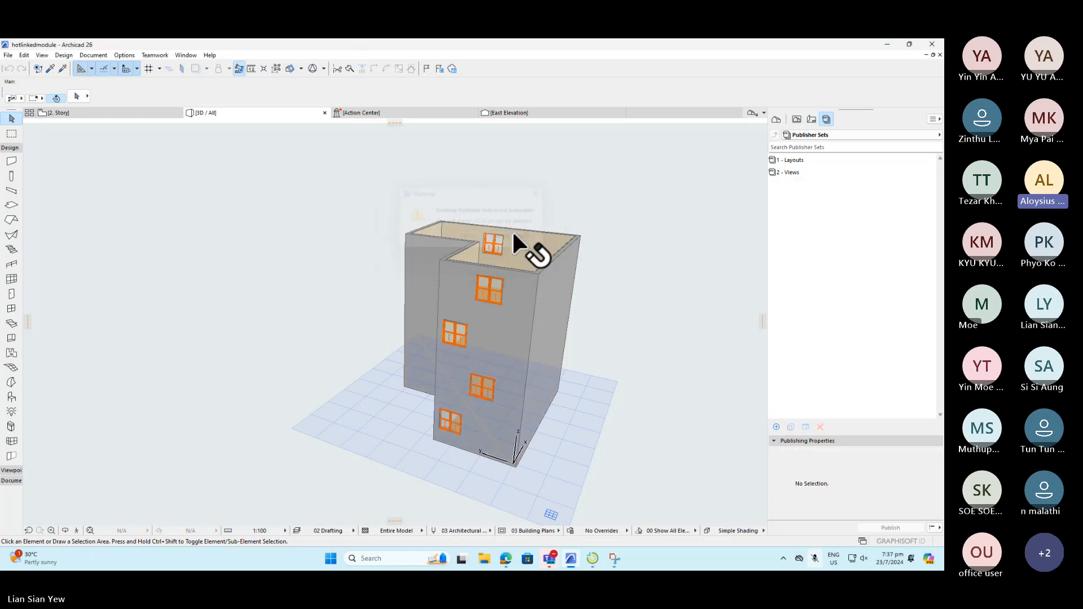
# - Show the Project Map and compare the 2. Story floor plan with the generic perspective 3D view
pyautogui.click(776, 119)
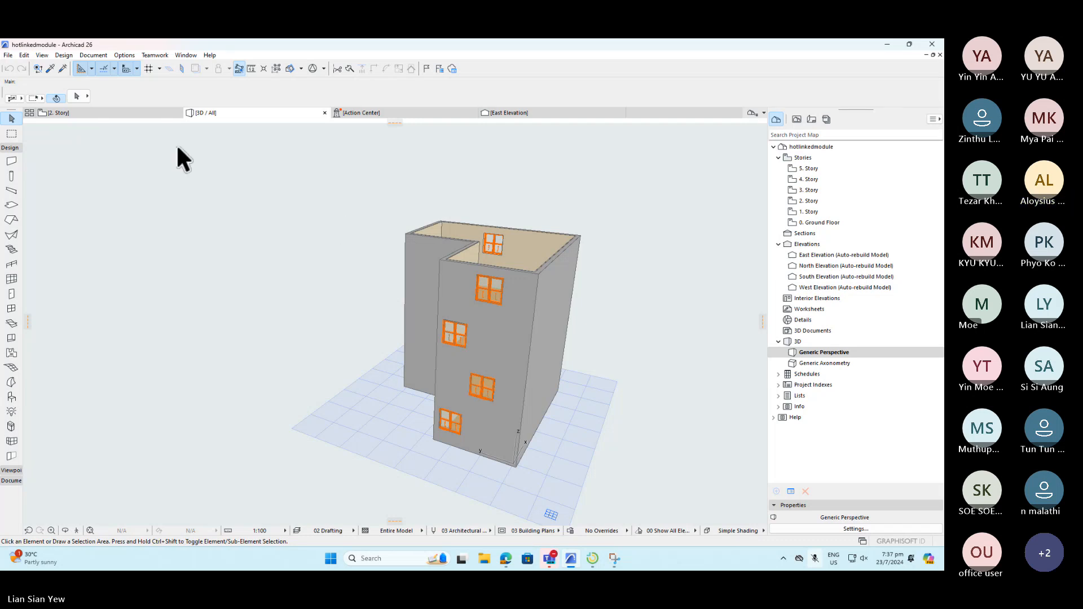
pyautogui.click(134, 112)
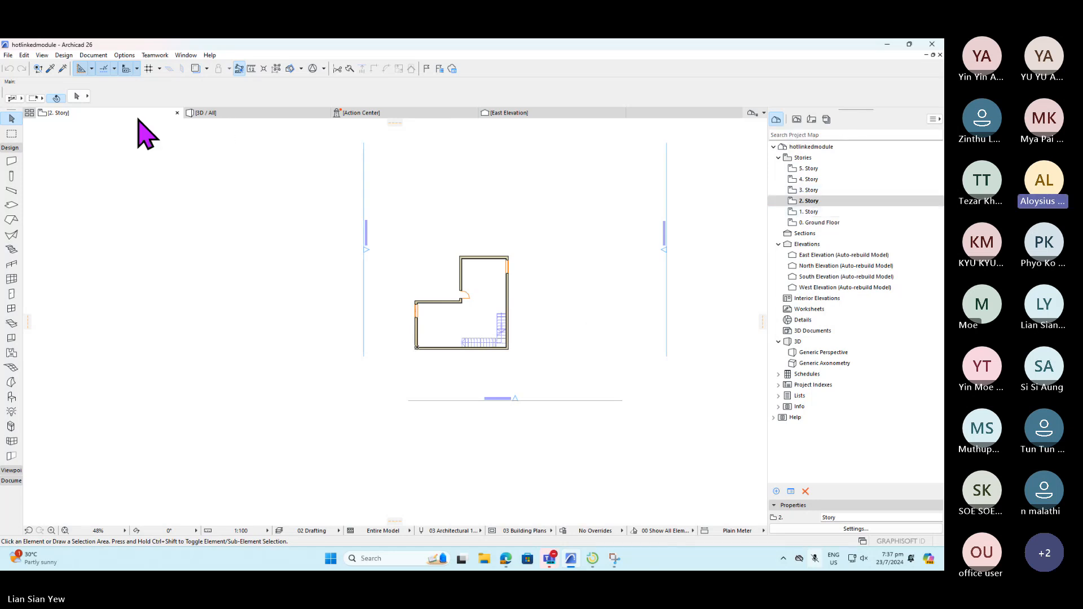
pyautogui.click(238, 115)
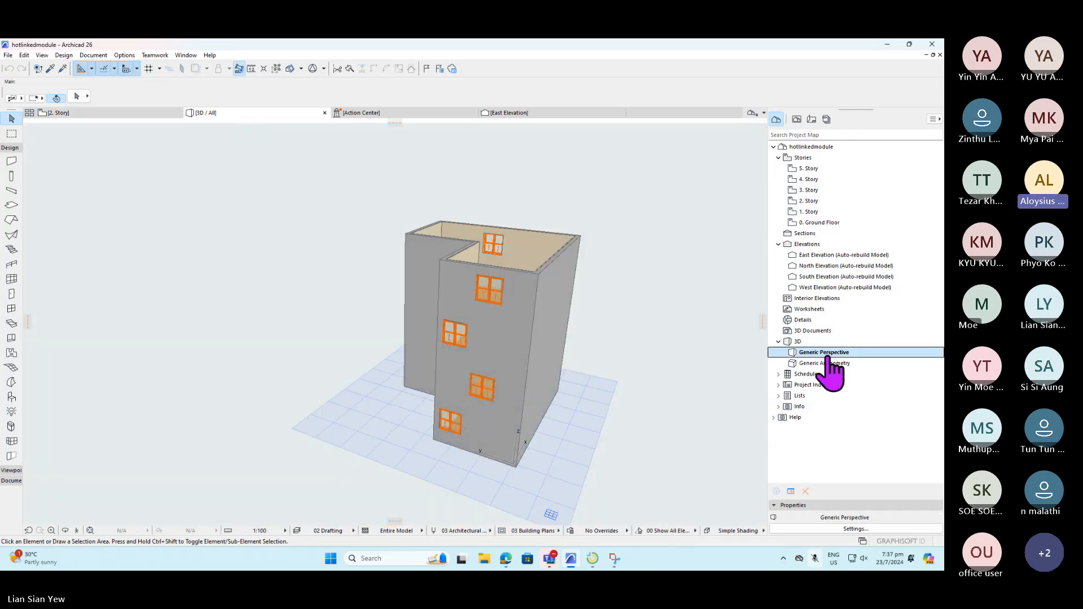
pyautogui.click(96, 111)
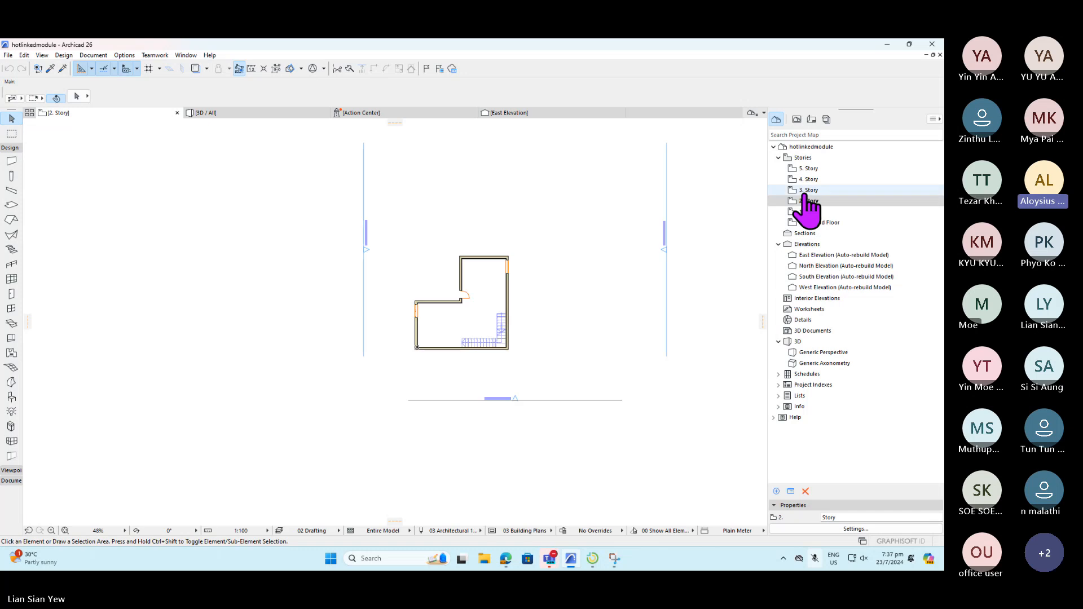
# - Look through the project's View Map, Layout Book and Publisher Sets
pyautogui.click(797, 119)
pyautogui.click(812, 119)
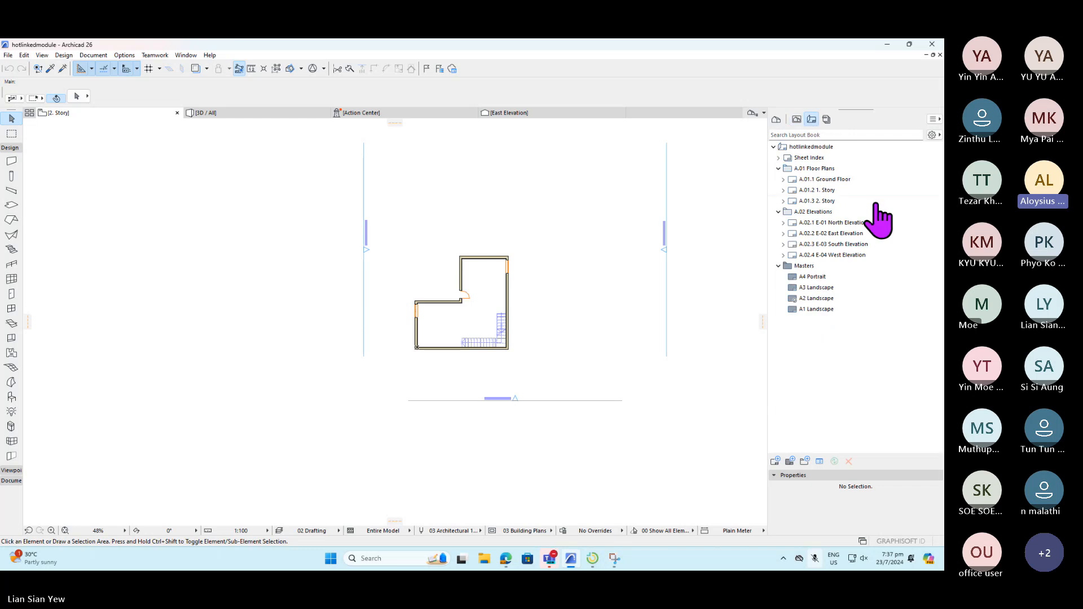
pyautogui.click(827, 119)
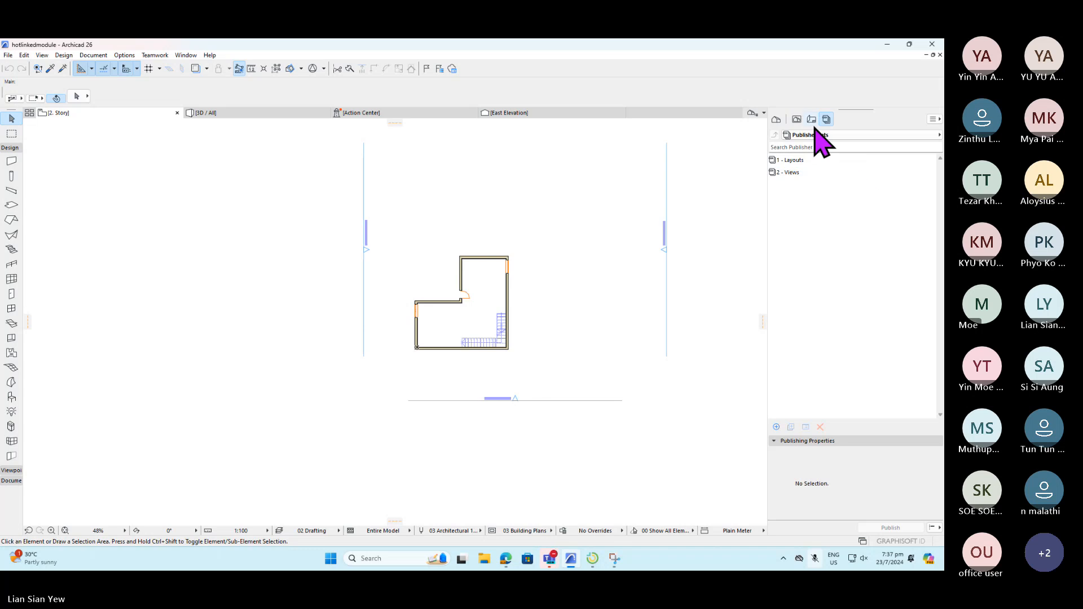
pyautogui.click(796, 119)
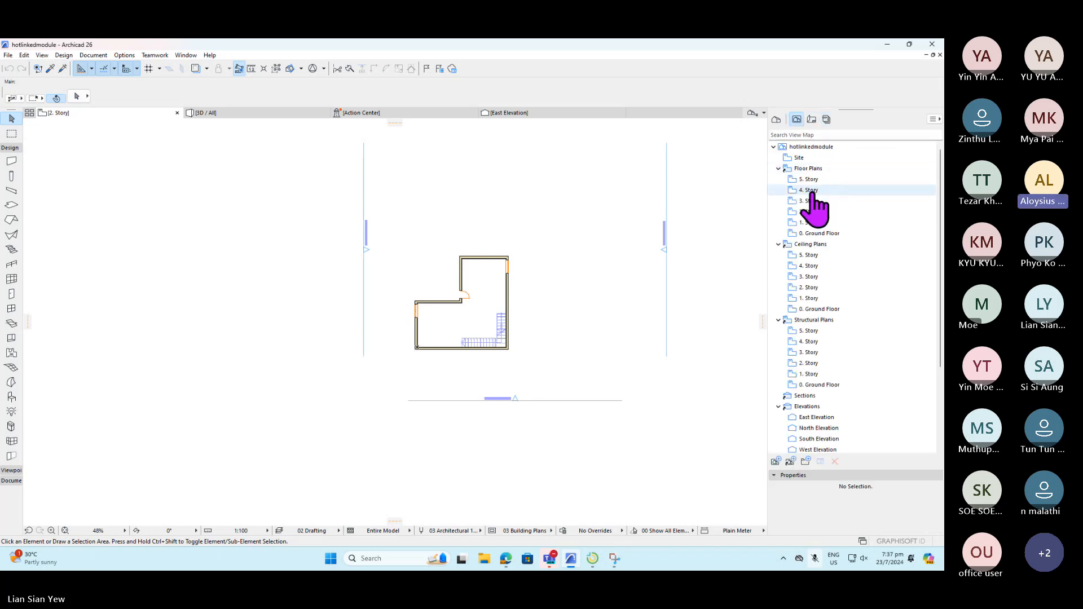
# - Open the A2 Landscape master layout from the Layout Book
pyautogui.click(811, 119)
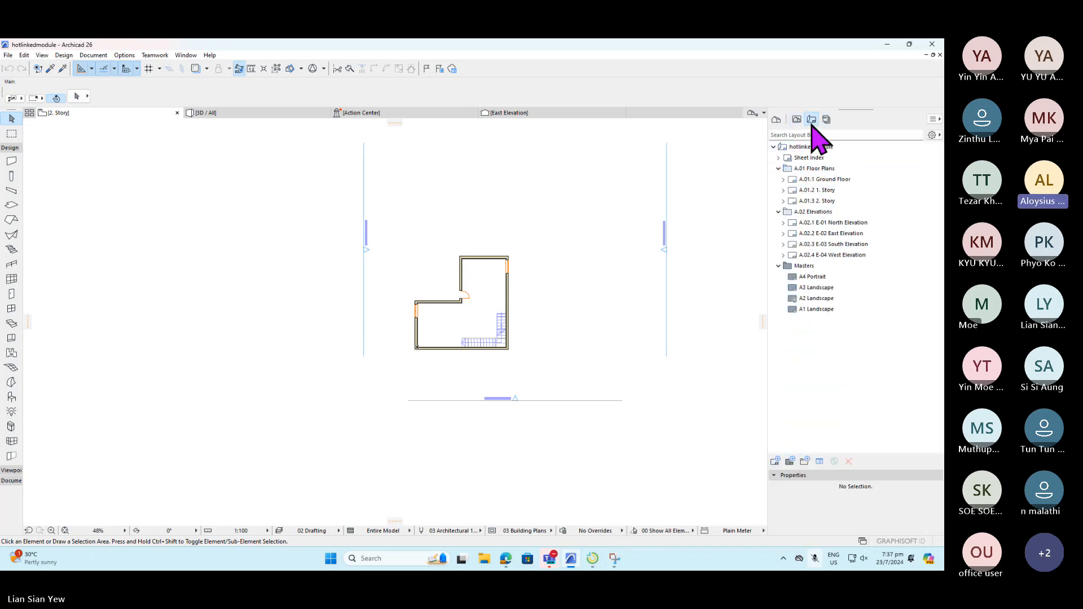
pyautogui.click(832, 299)
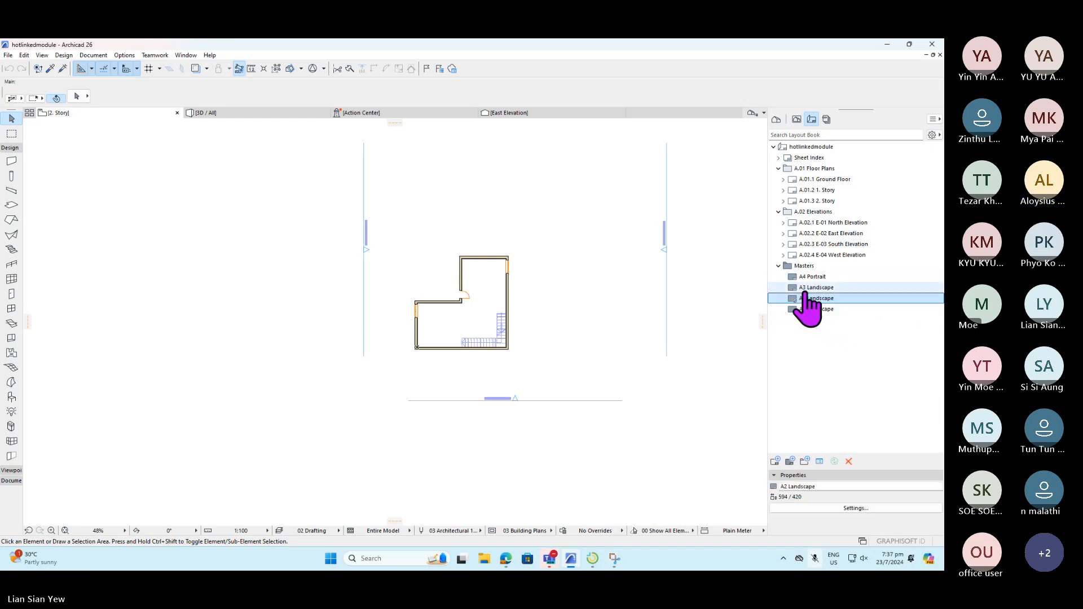
pyautogui.doubleClick(831, 302)
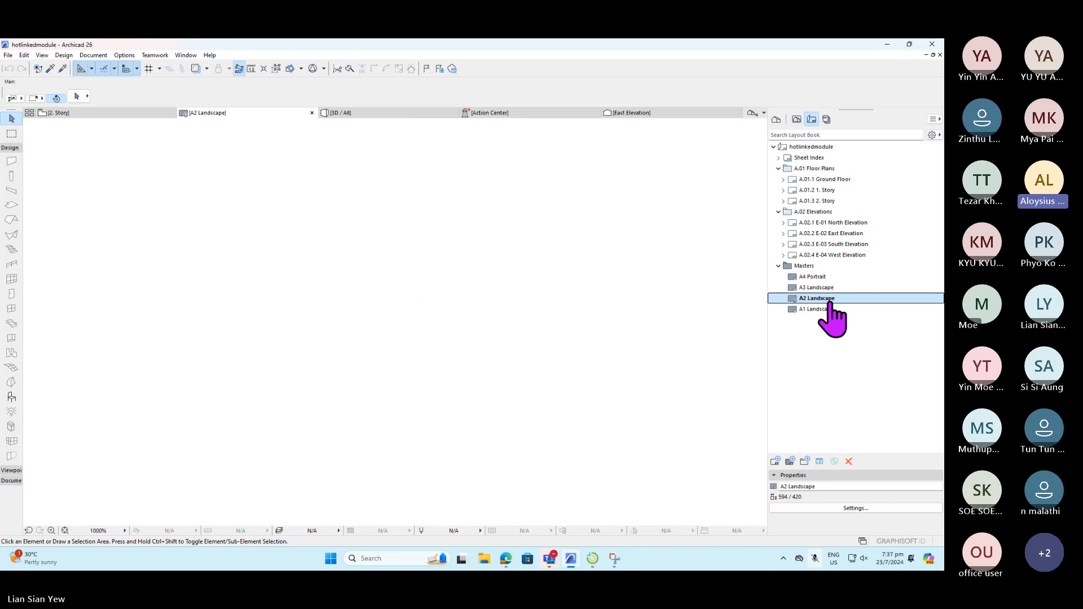
# - Return to the Publisher Sets and check which sets can be published with "1 - Layouts" selected
pyautogui.click(828, 120)
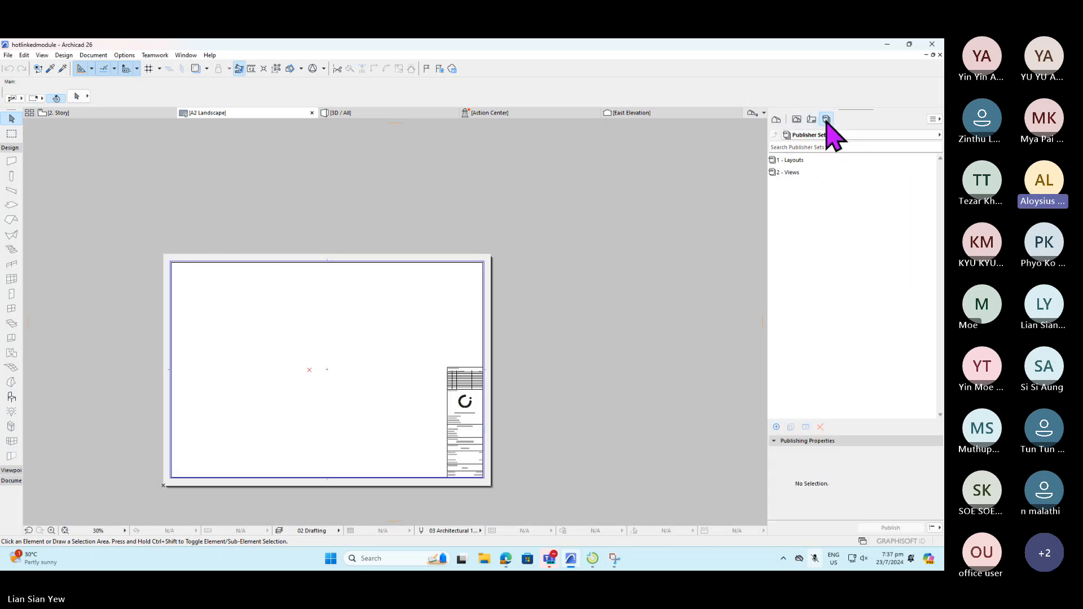
pyautogui.rightClick(801, 160)
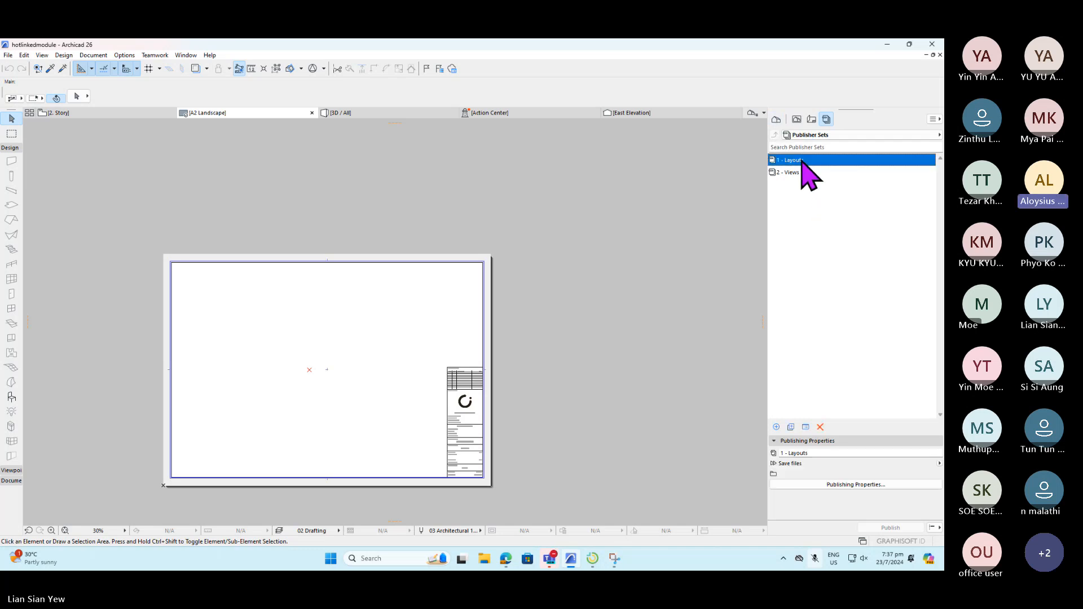
pyautogui.click(867, 392)
pyautogui.click(937, 528)
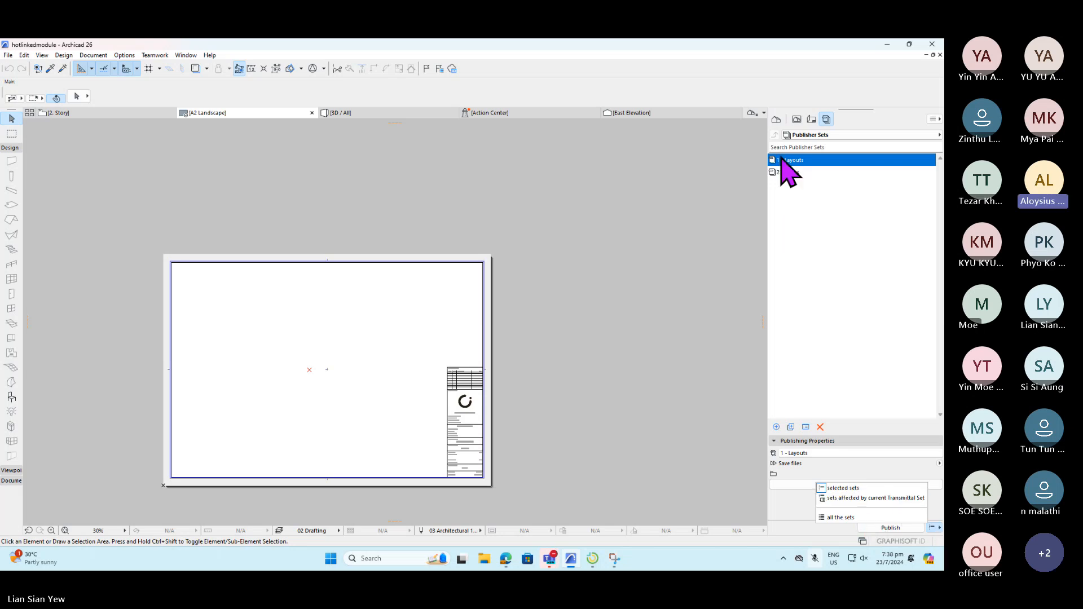
pyautogui.click(814, 209)
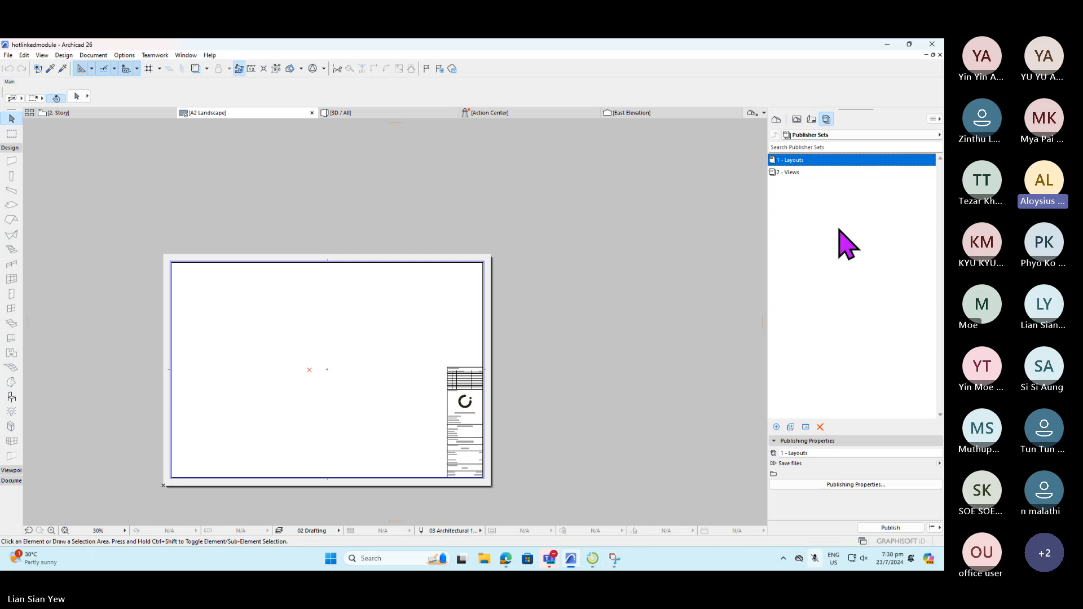
pyautogui.click(838, 230)
# - Look through the contents of the "1 - Layouts" and "2 - Views" publisher sets
pyautogui.doubleClick(793, 160)
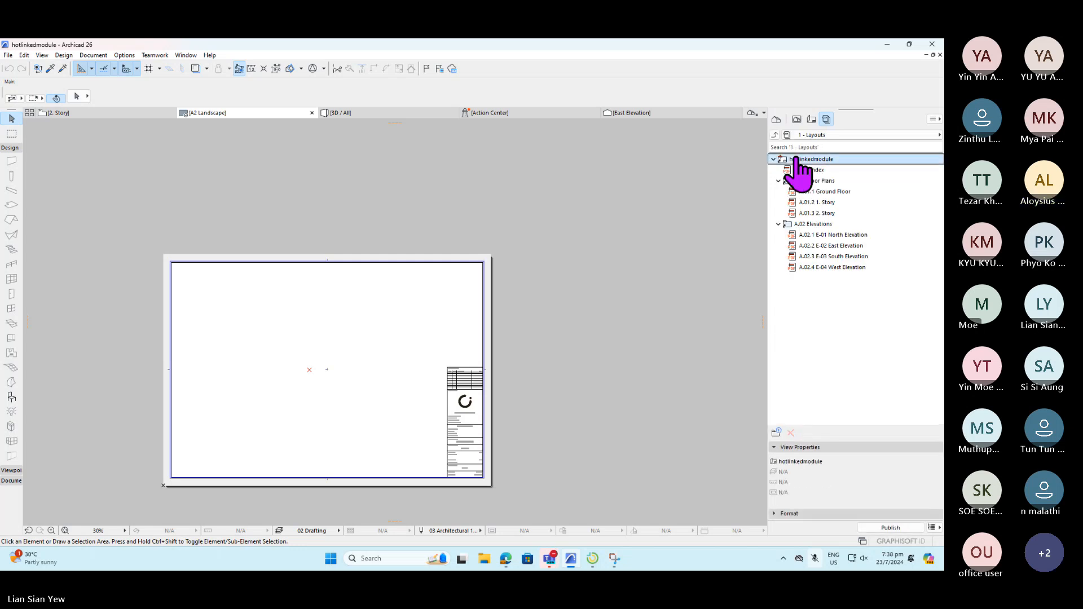
pyautogui.click(872, 137)
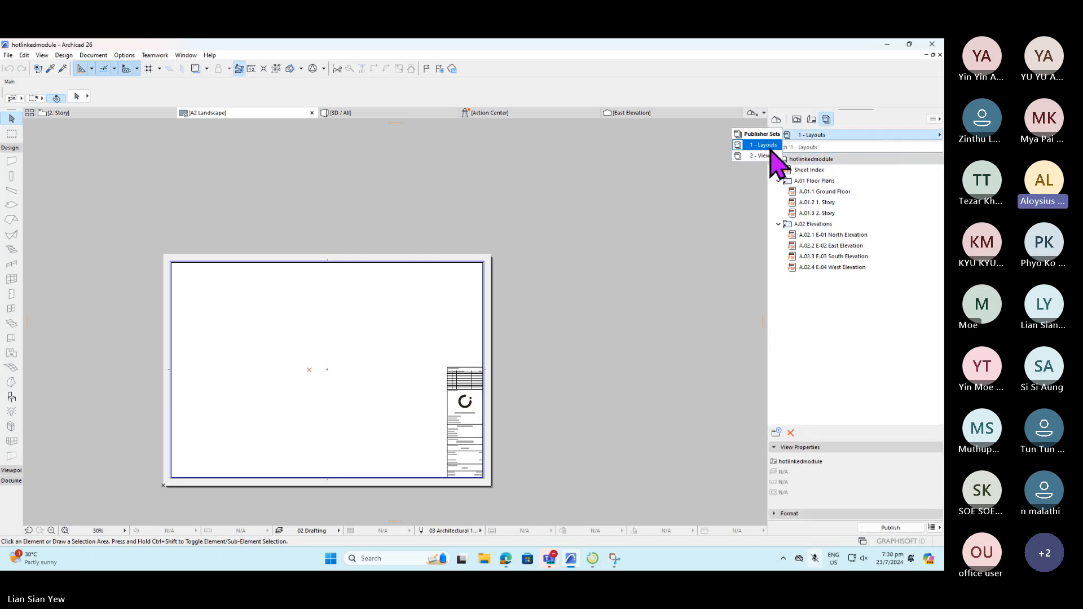
pyautogui.click(769, 148)
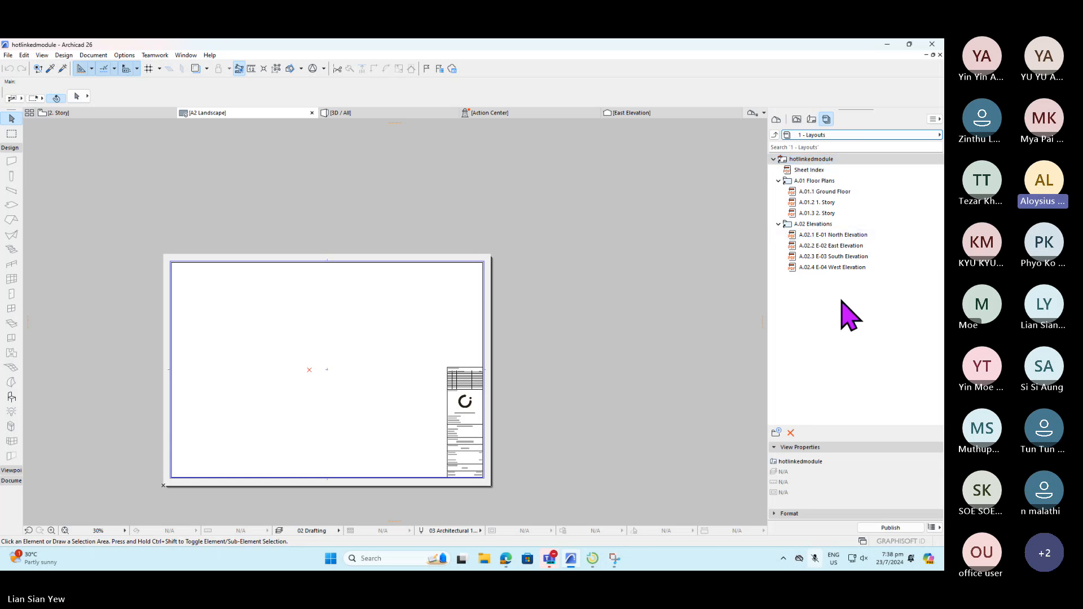
pyautogui.click(858, 137)
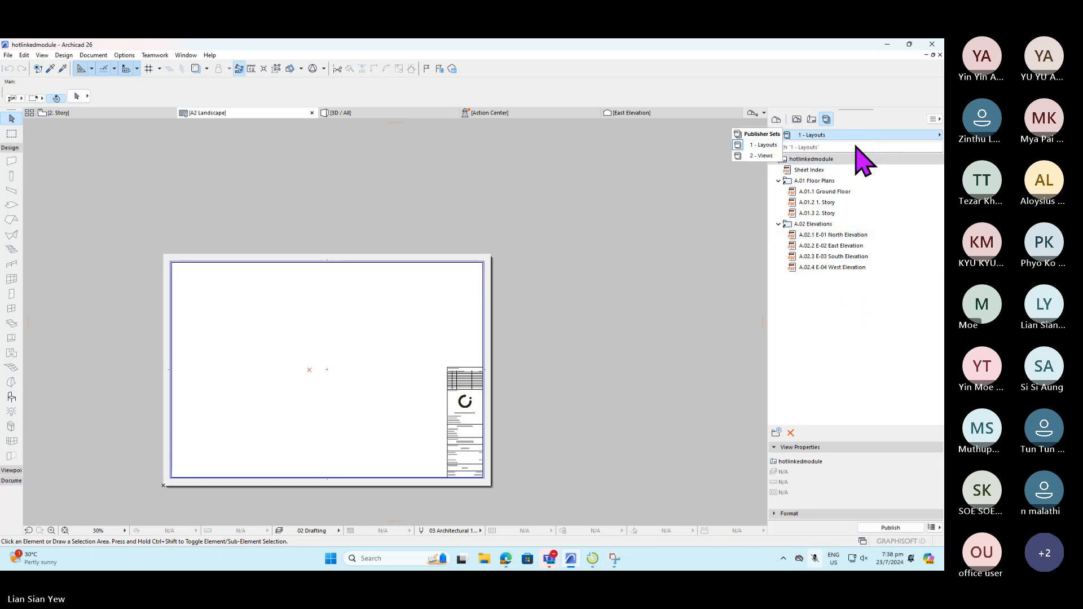
pyautogui.click(763, 156)
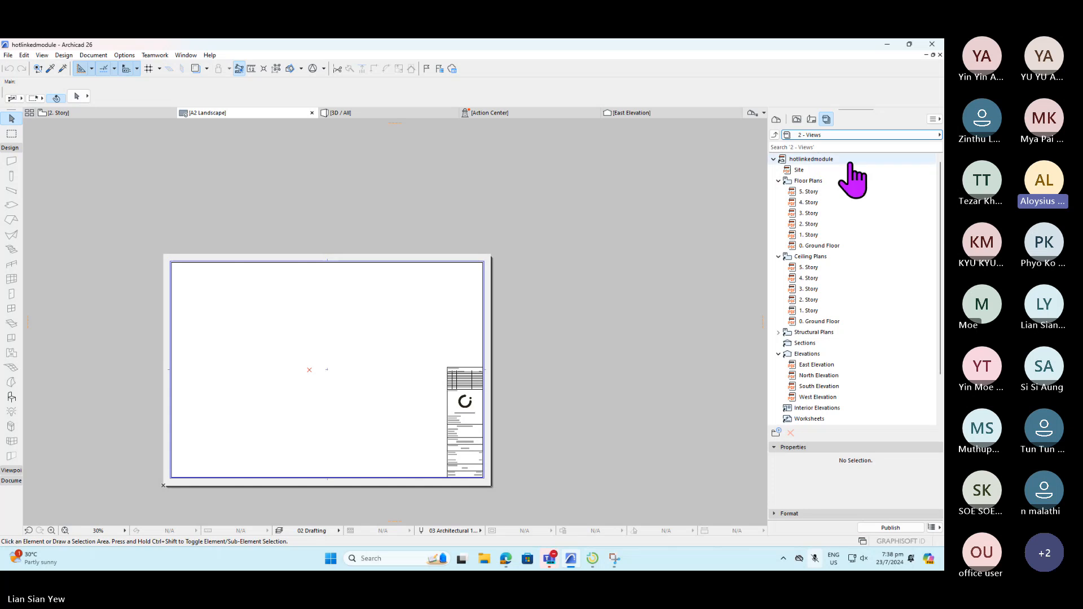
pyautogui.scroll(-2, 853, 299)
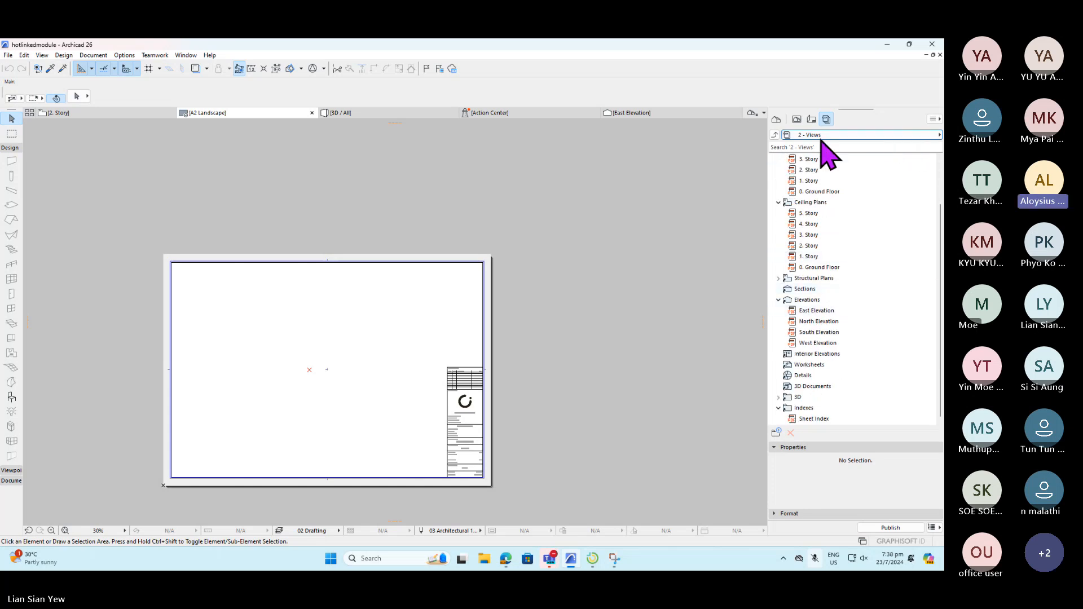
pyautogui.scroll(2, 839, 174)
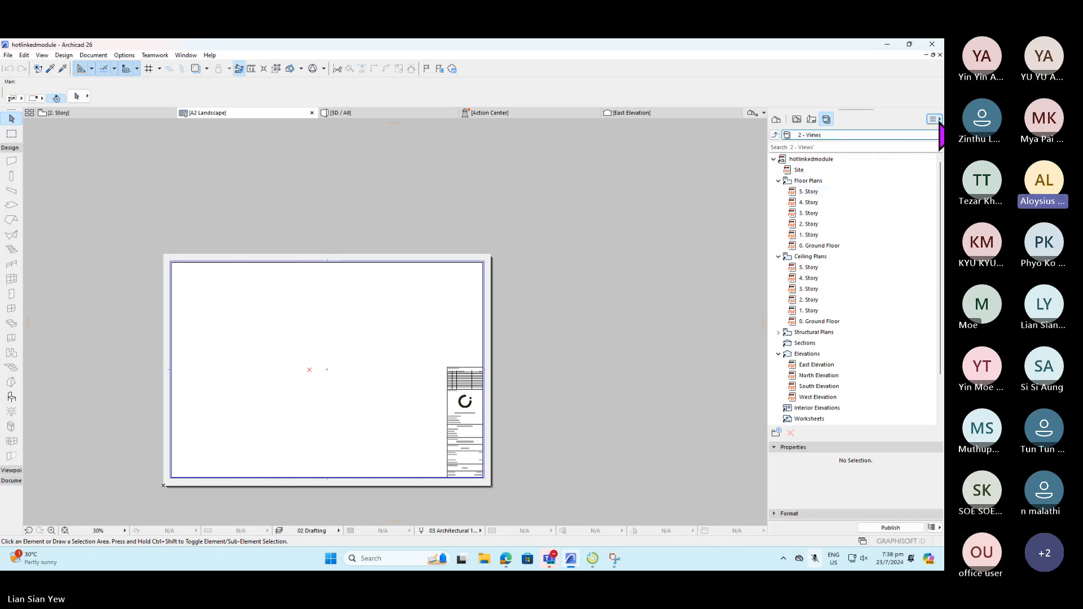
pyautogui.click(934, 119)
pyautogui.click(937, 121)
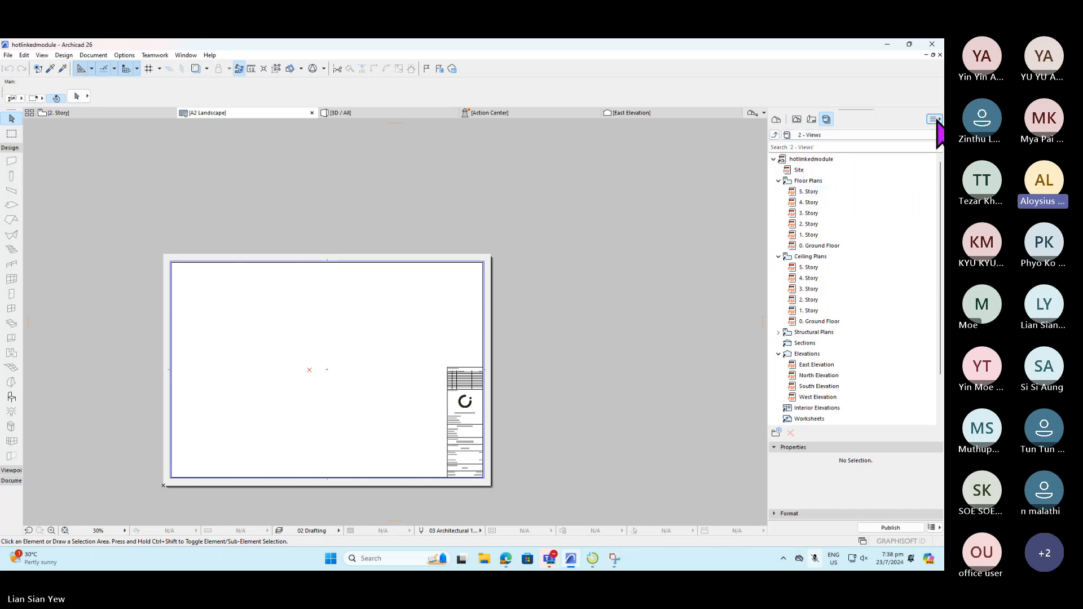
# - Return to the list of publisher sets and create a new set named "mod files"
pyautogui.click(776, 134)
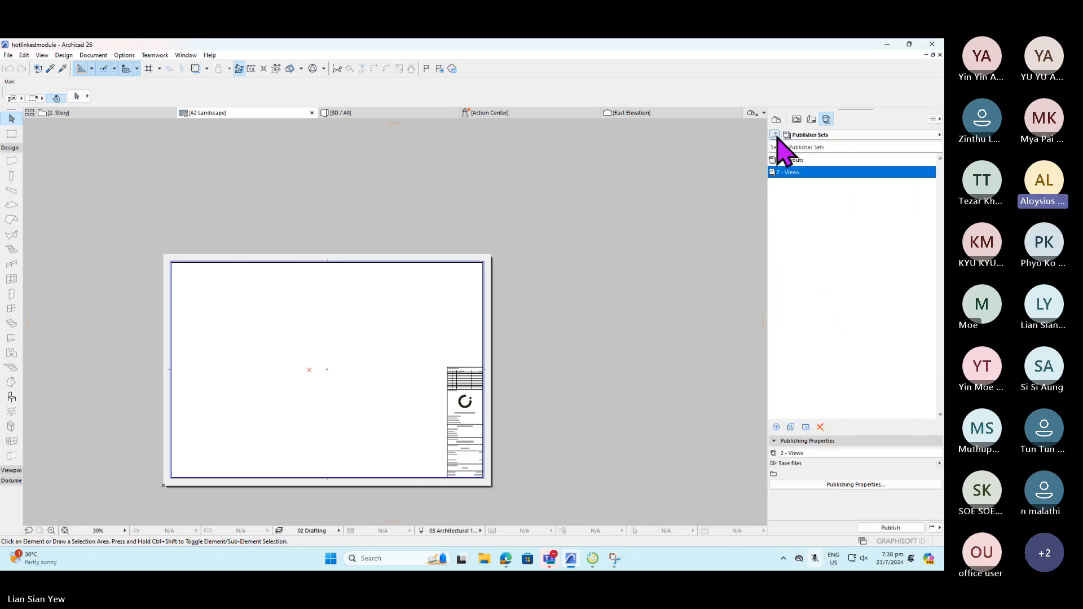
pyautogui.click(827, 235)
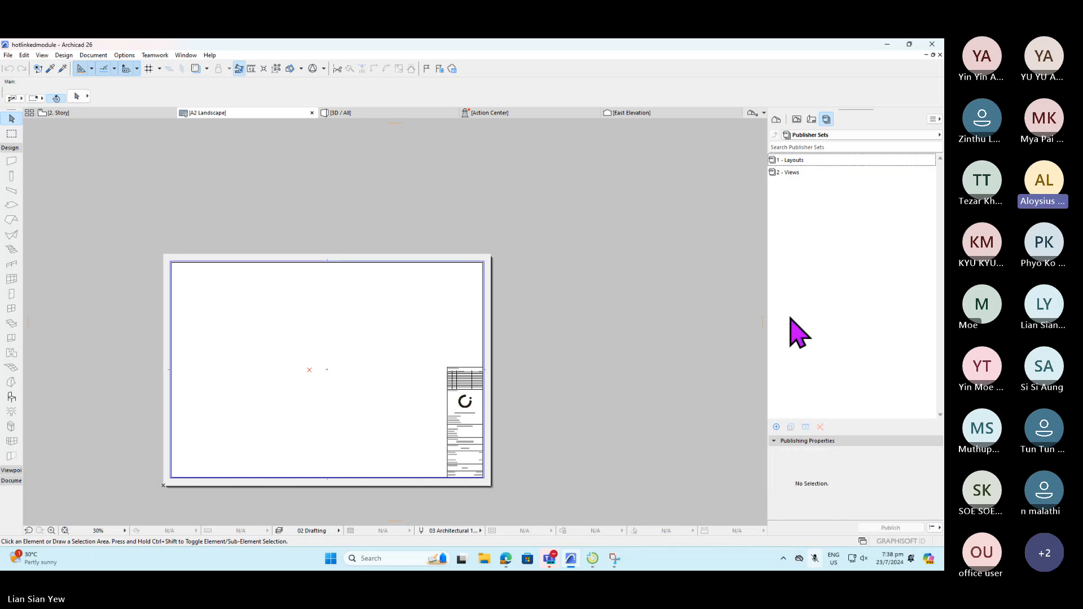
pyautogui.click(777, 428)
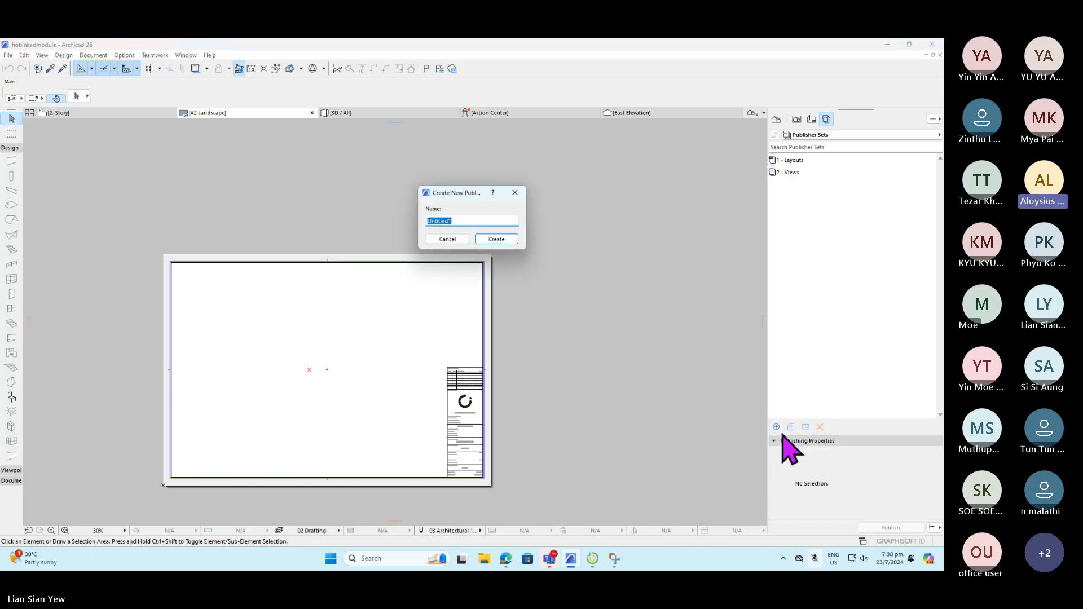
pyautogui.write('mod')
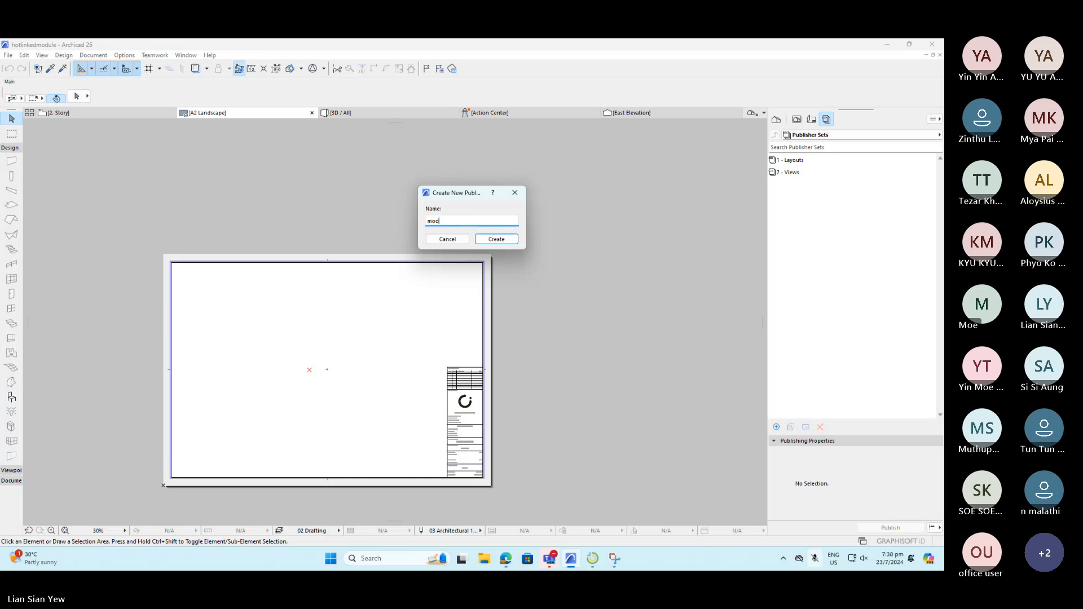
pyautogui.write(' files')
pyautogui.click(494, 239)
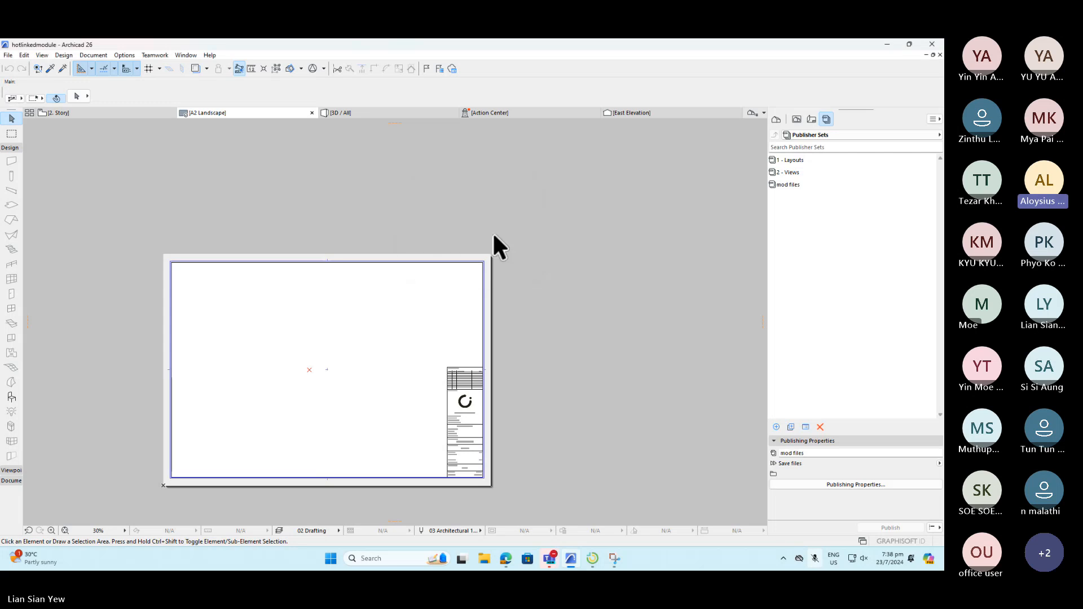
# - Open the "mod files" publisher set and add a folder named "story" to it
pyautogui.click(813, 213)
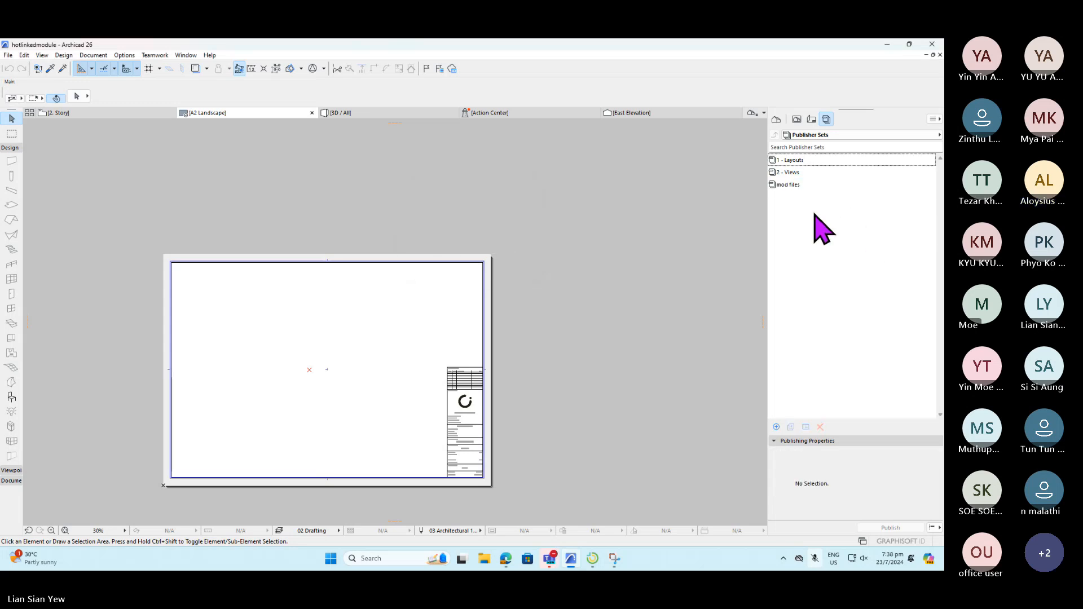
pyautogui.click(789, 187)
pyautogui.doubleClick(790, 186)
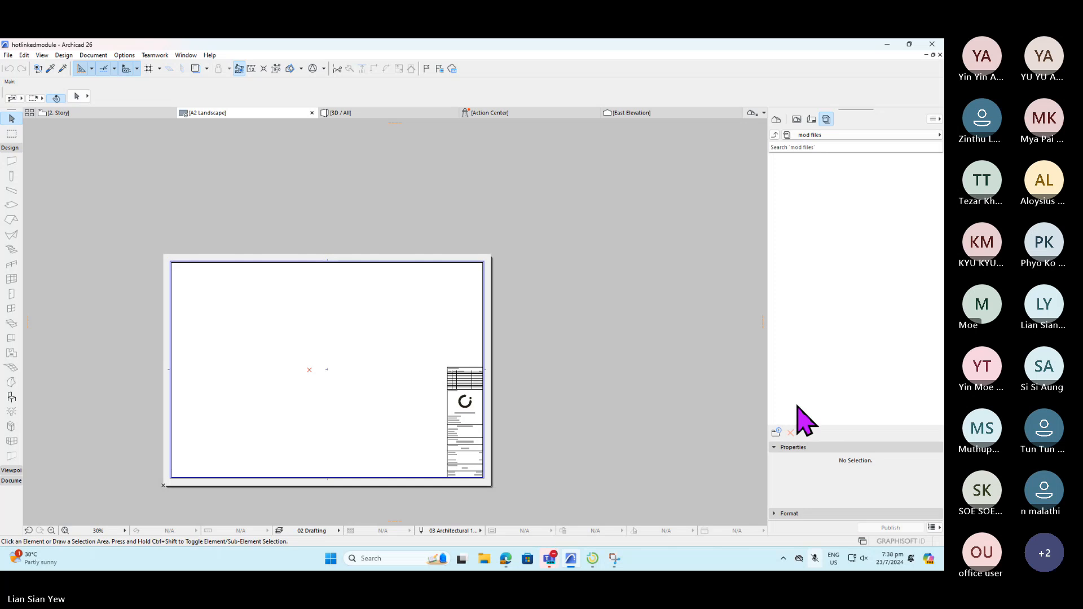
pyautogui.click(777, 433)
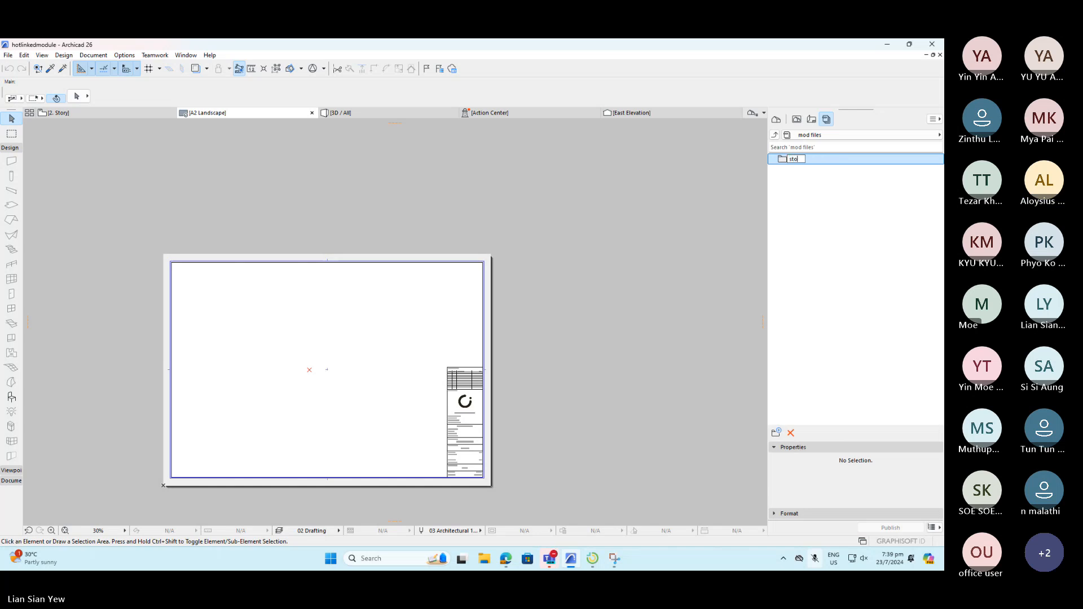
pyautogui.press('Return')
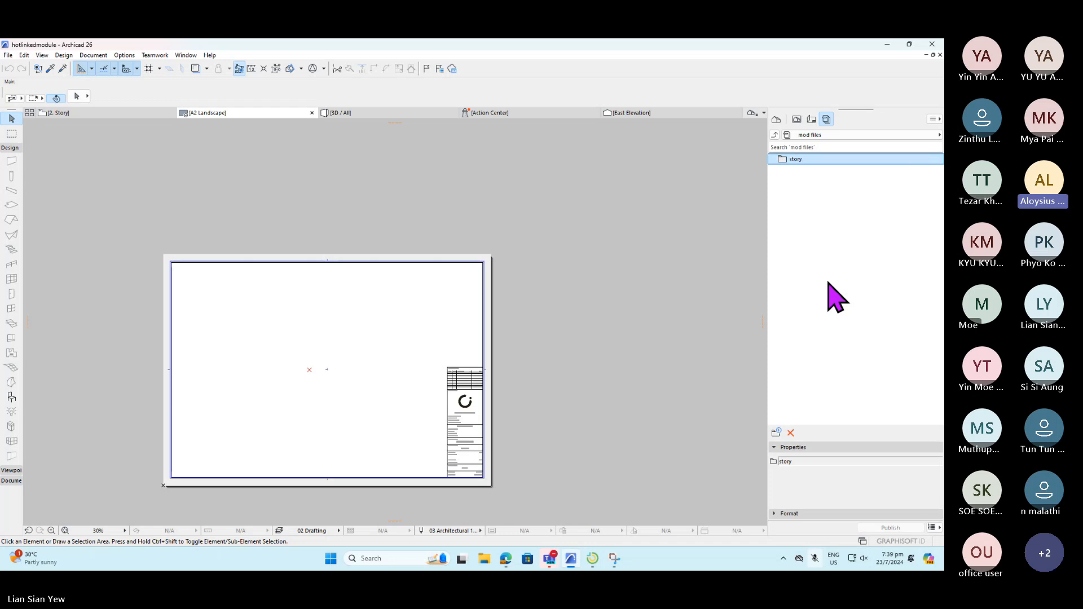
# - View the publishing properties of the "mod files" set and close them without changes
pyautogui.rightClick(847, 163)
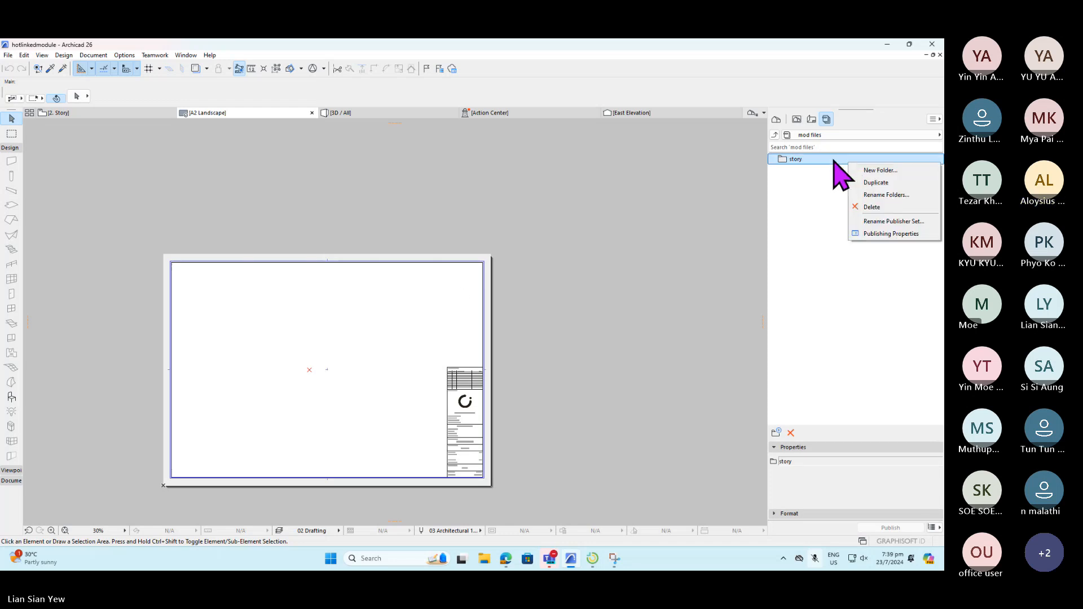
pyautogui.click(891, 233)
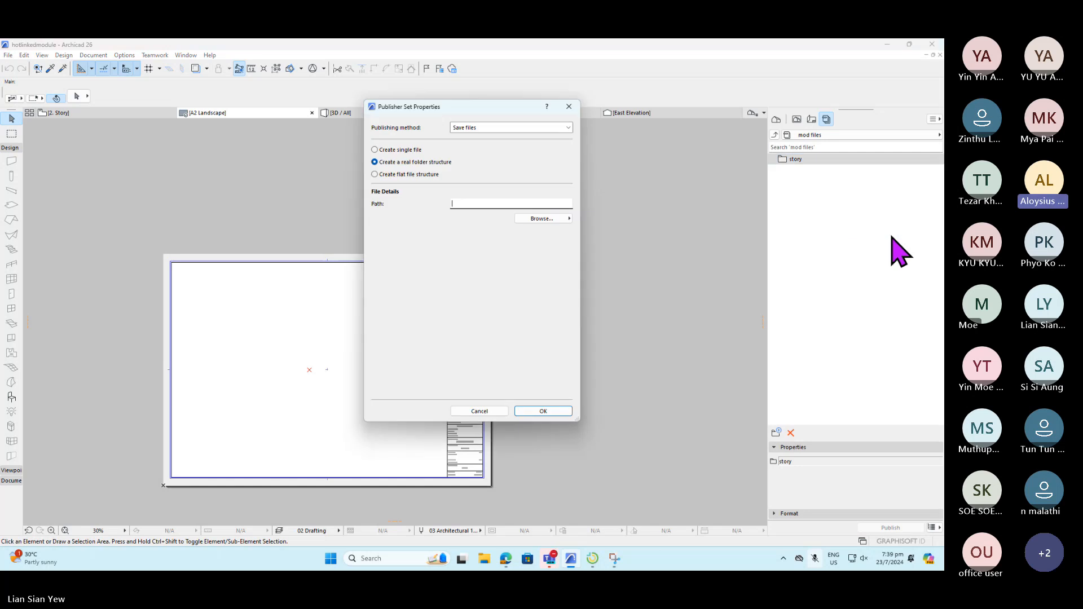
pyautogui.click(567, 108)
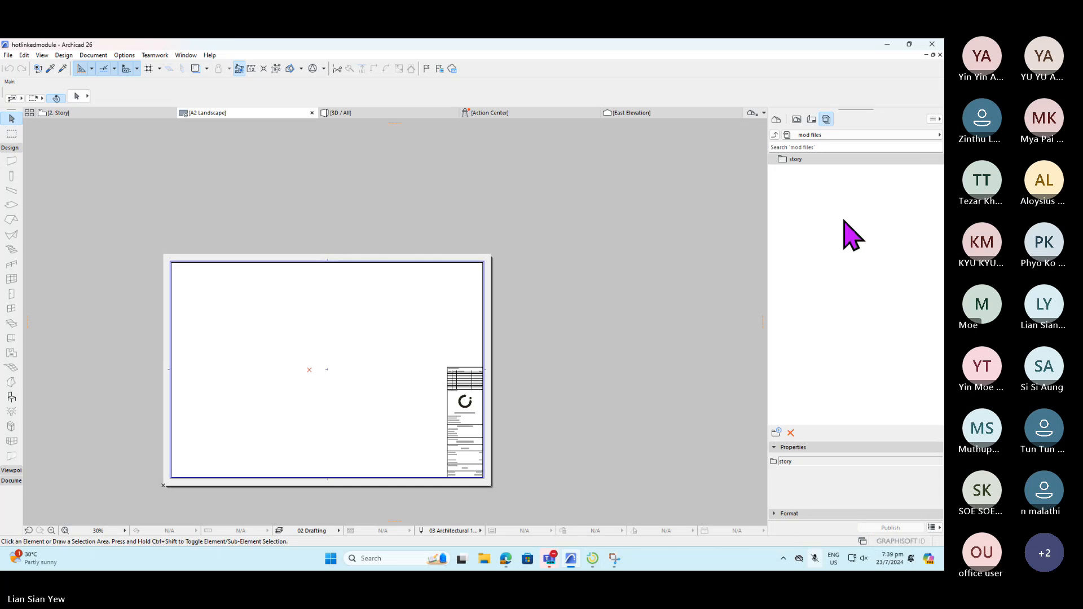
# - Look through the Layout Book and View Map, and check the commands available for the 0. Ground Floor floor plan view
pyautogui.click(811, 119)
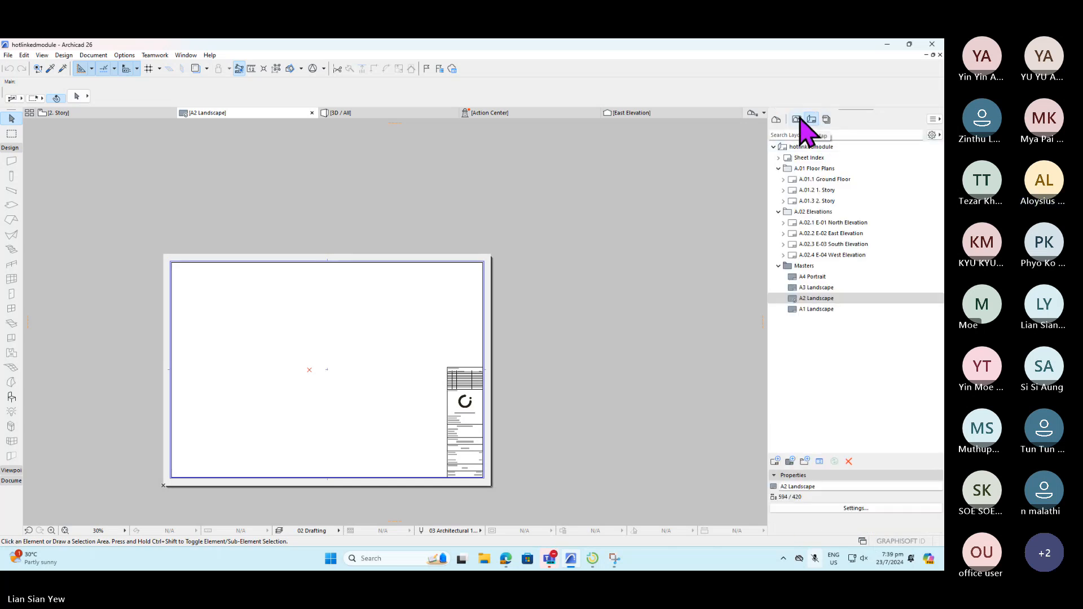
pyautogui.click(797, 119)
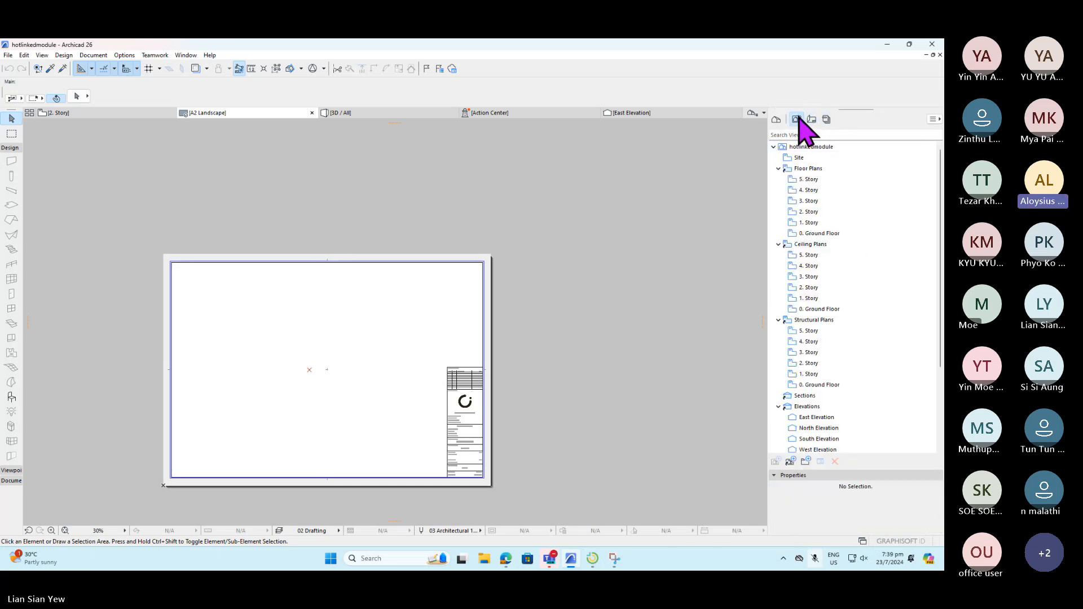
pyautogui.click(841, 202)
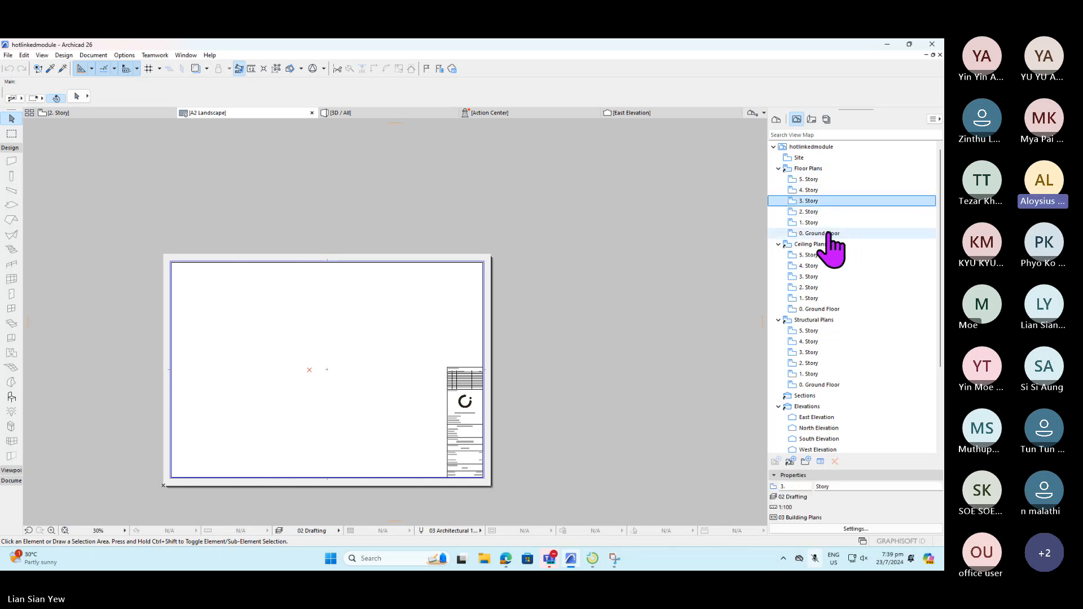
pyautogui.rightClick(834, 233)
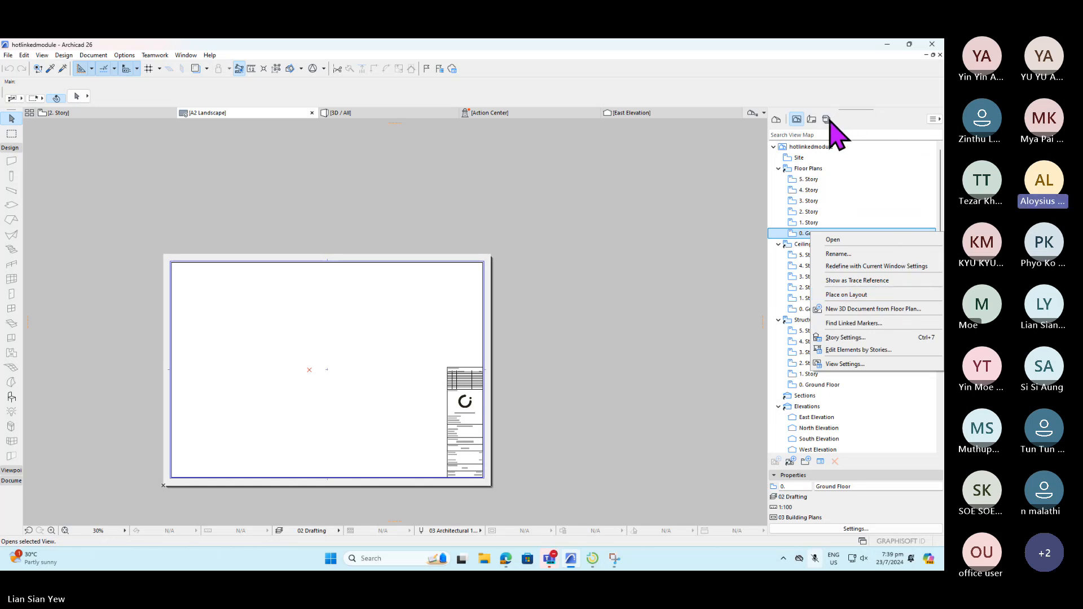
pyautogui.click(776, 120)
# - Open the Organizer from the Navigator and show the "mod files" publisher set beside the View Map
pyautogui.click(777, 120)
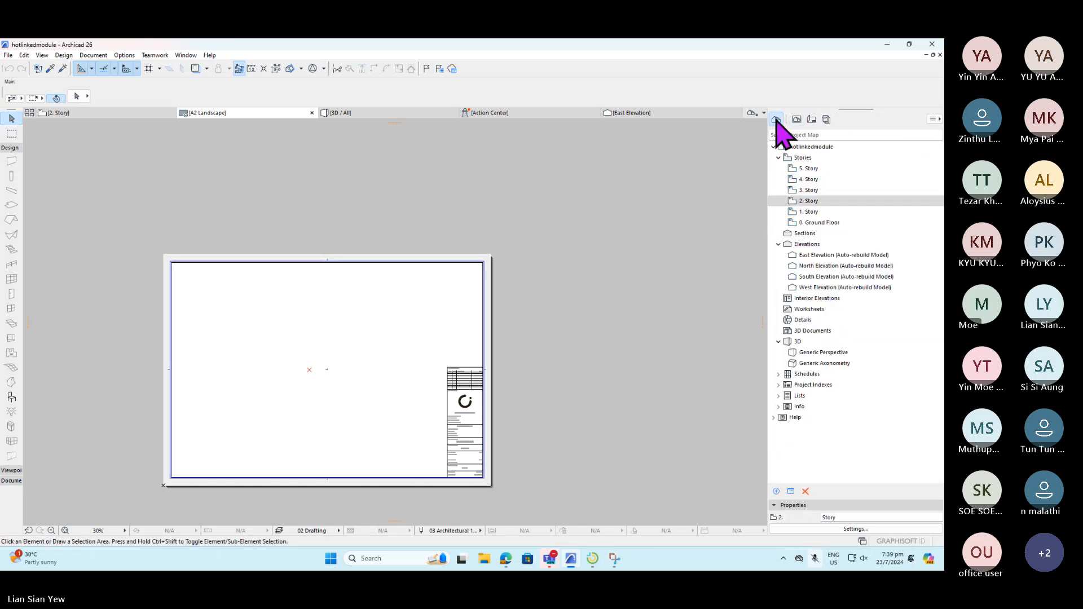
pyautogui.click(776, 120)
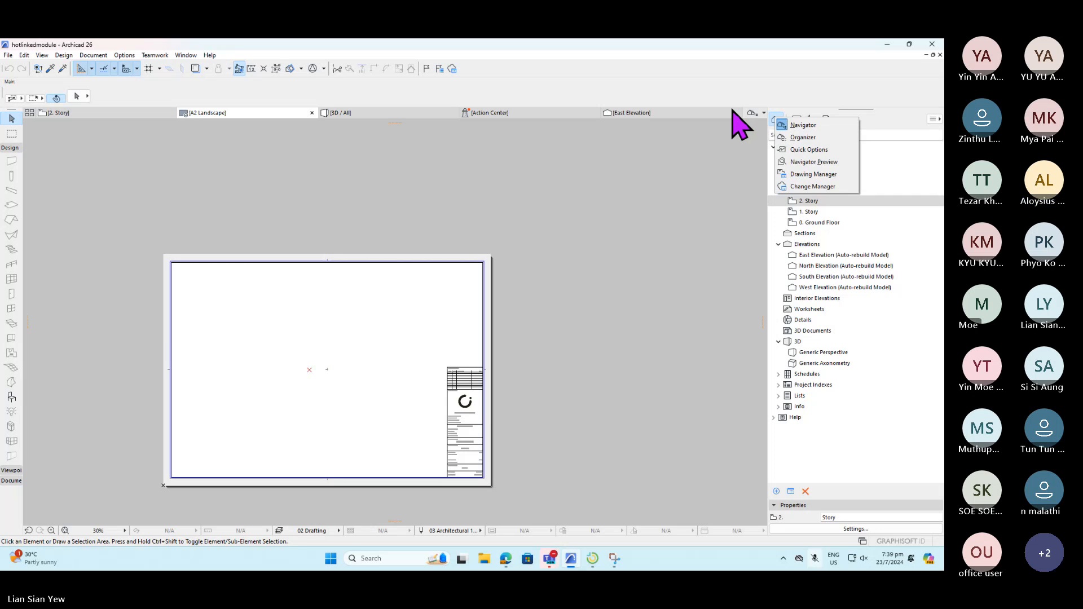
pyautogui.click(826, 137)
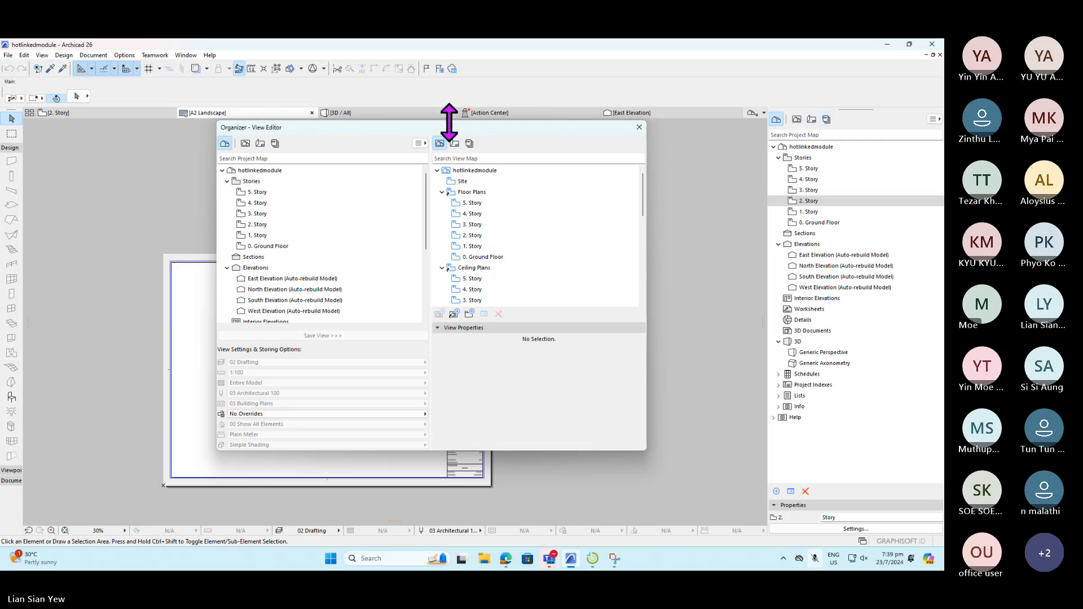
pyautogui.click(469, 144)
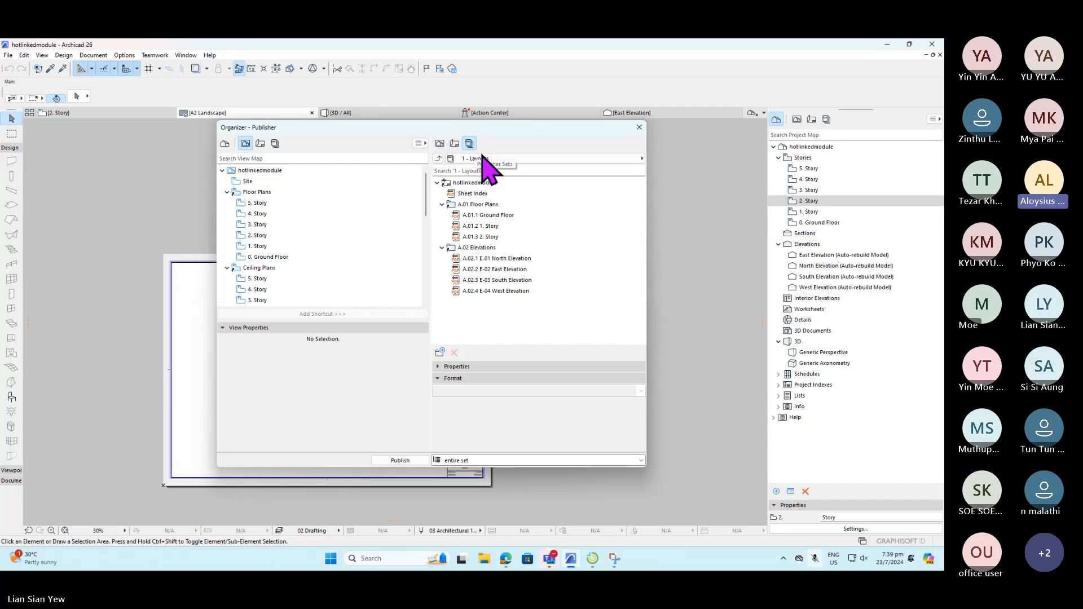
pyautogui.click(485, 160)
pyautogui.click(686, 199)
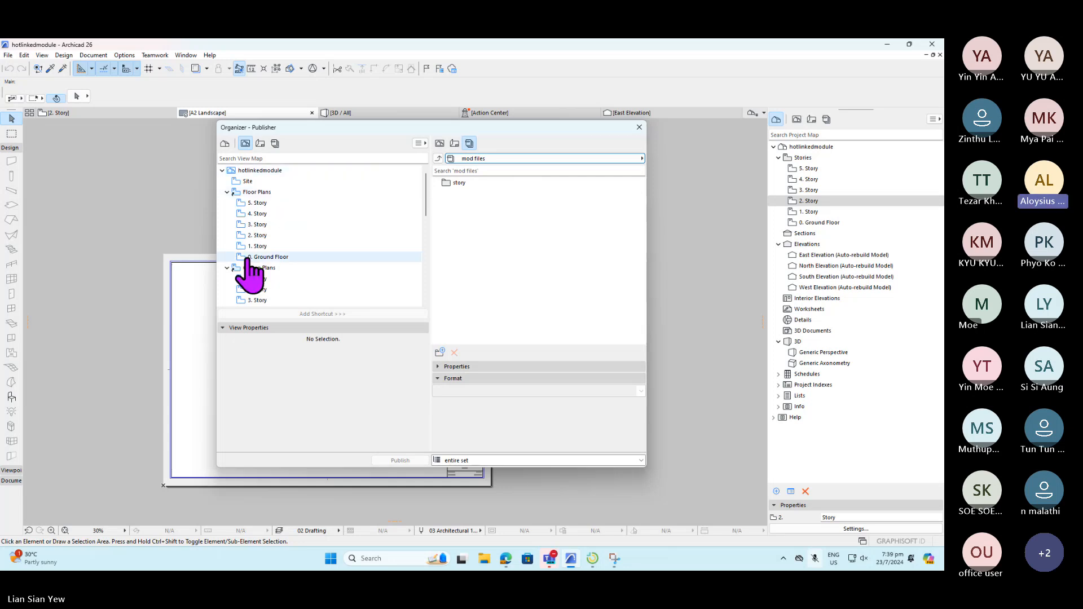
# - Add the floor plan views from 0. Ground Floor to 5. Story to the "story" folder of the "mod files" set
pyautogui.scroll(-3, 255, 205)
pyautogui.scroll(3, 258, 210)
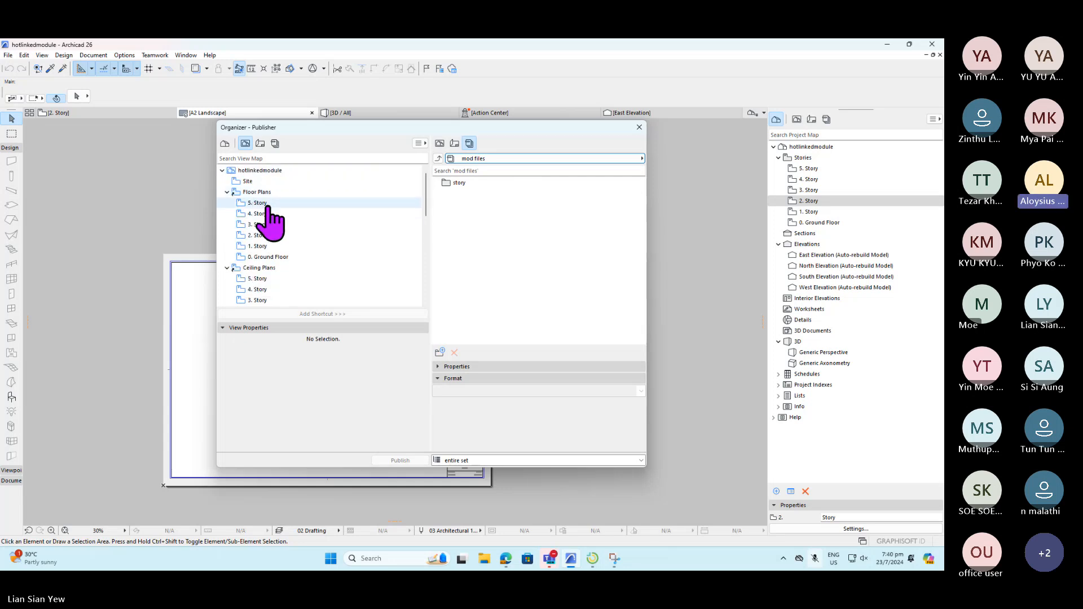
pyautogui.click(272, 256)
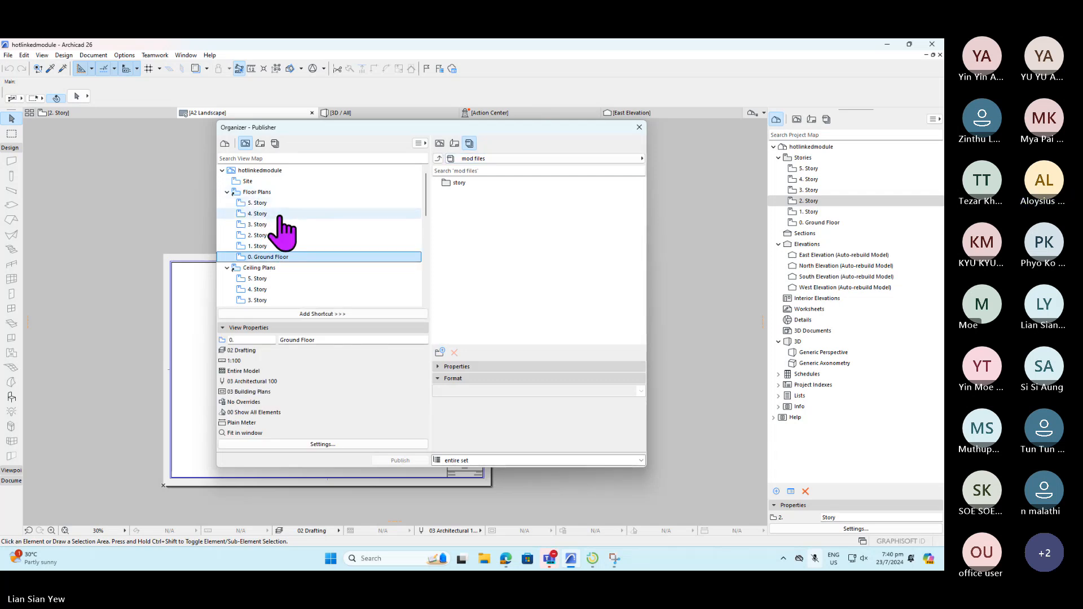
pyautogui.keyDown('shift'); pyautogui.click(256, 203); pyautogui.keyUp('shift')
pyautogui.moveTo(257, 211); pyautogui.dragTo(446, 194)
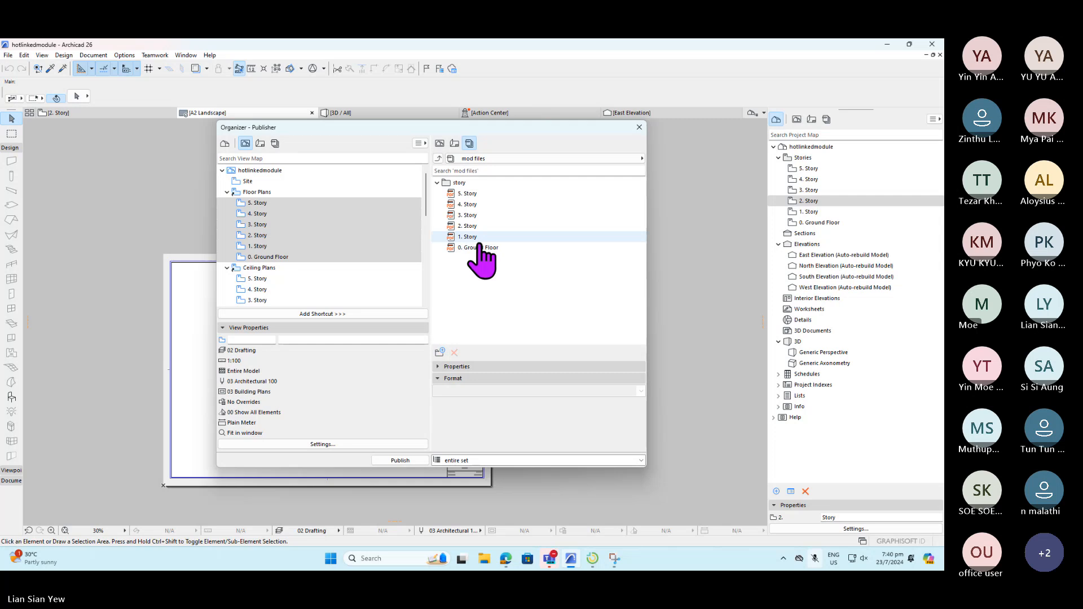
# - Close the Organizer and return to the list of publisher sets with "mod files" selected
pyautogui.click(639, 127)
pyautogui.click(811, 119)
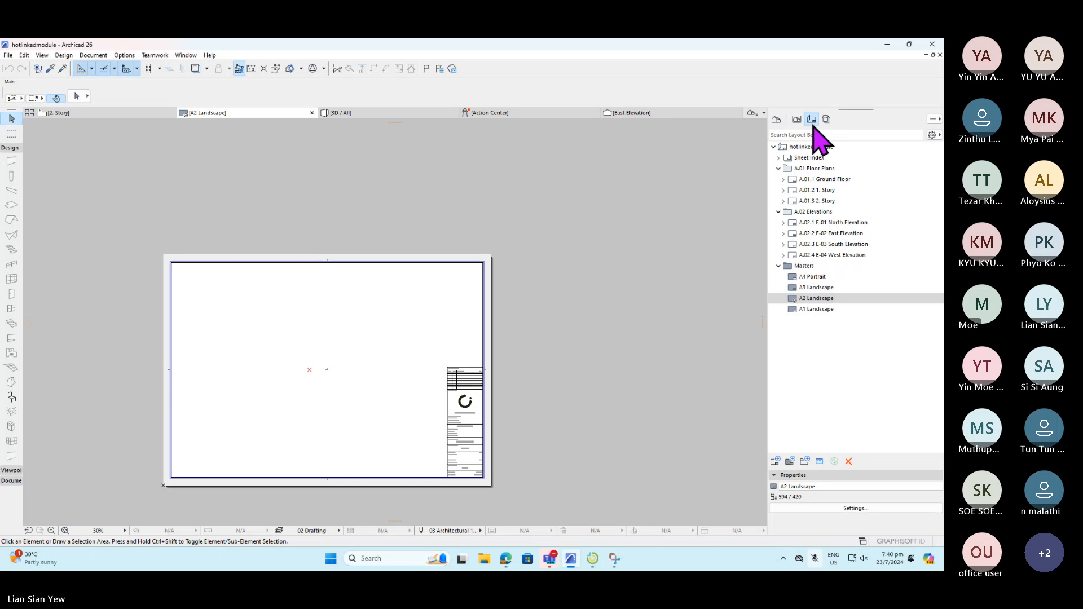
pyautogui.click(827, 119)
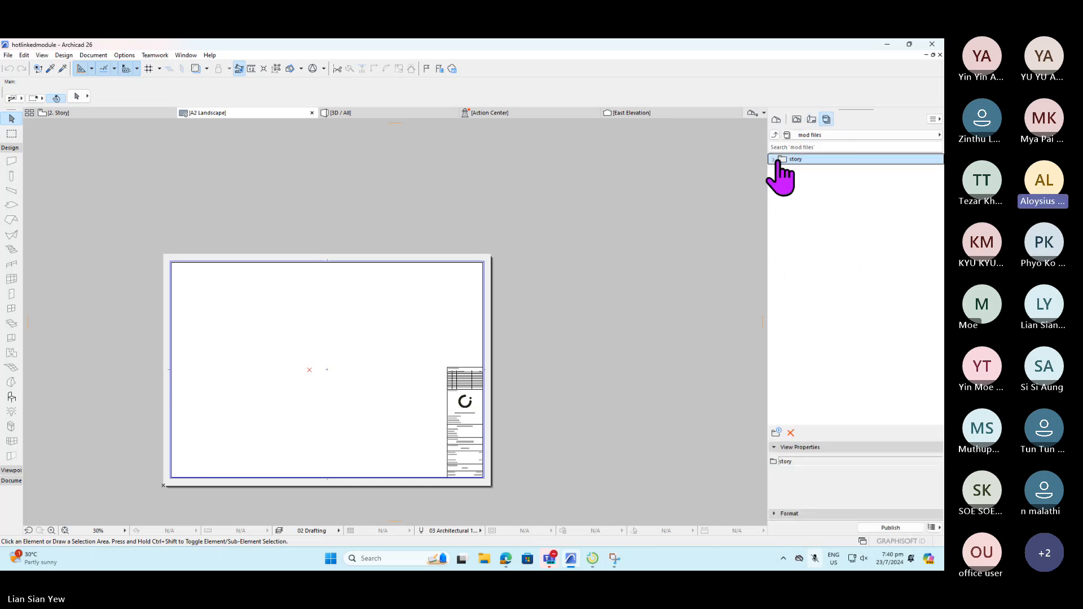
pyautogui.click(775, 134)
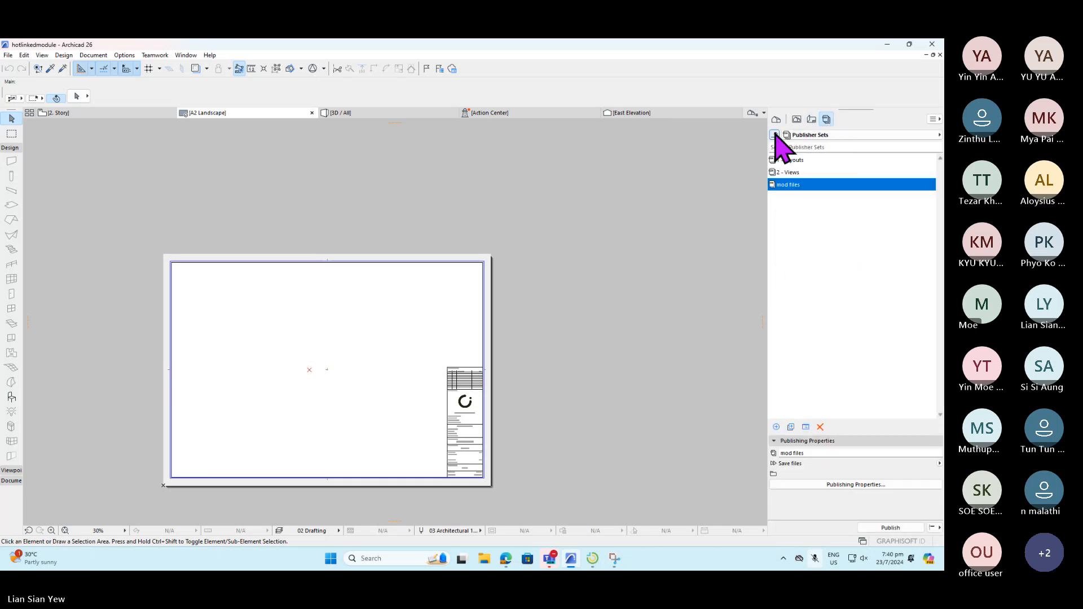
# - Open the "mod files" publisher set in the Navigator and show the Organizer alongside it
pyautogui.doubleClick(799, 186)
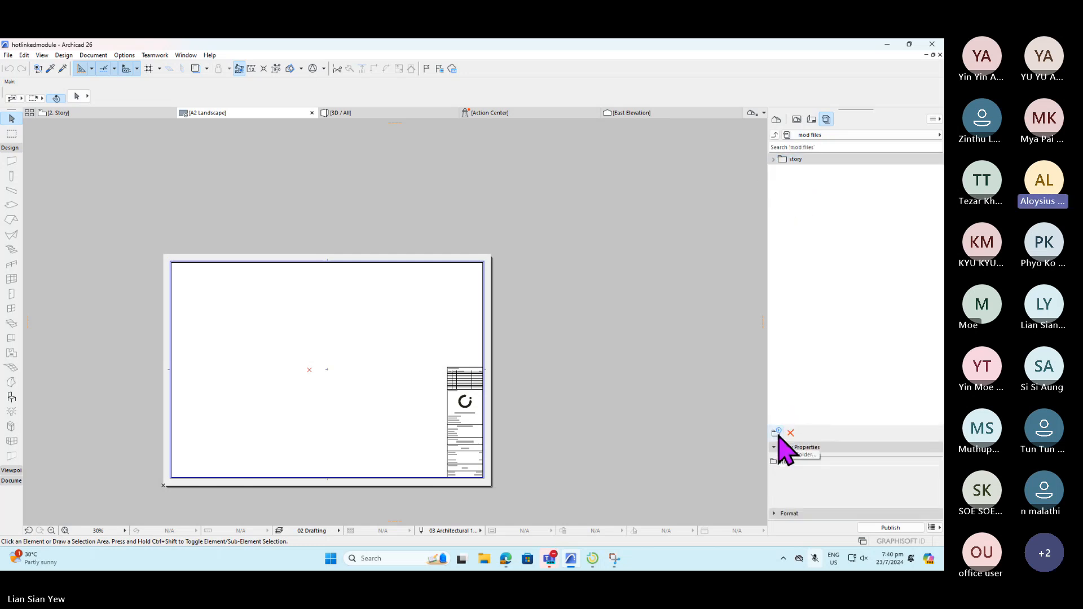
pyautogui.click(799, 160)
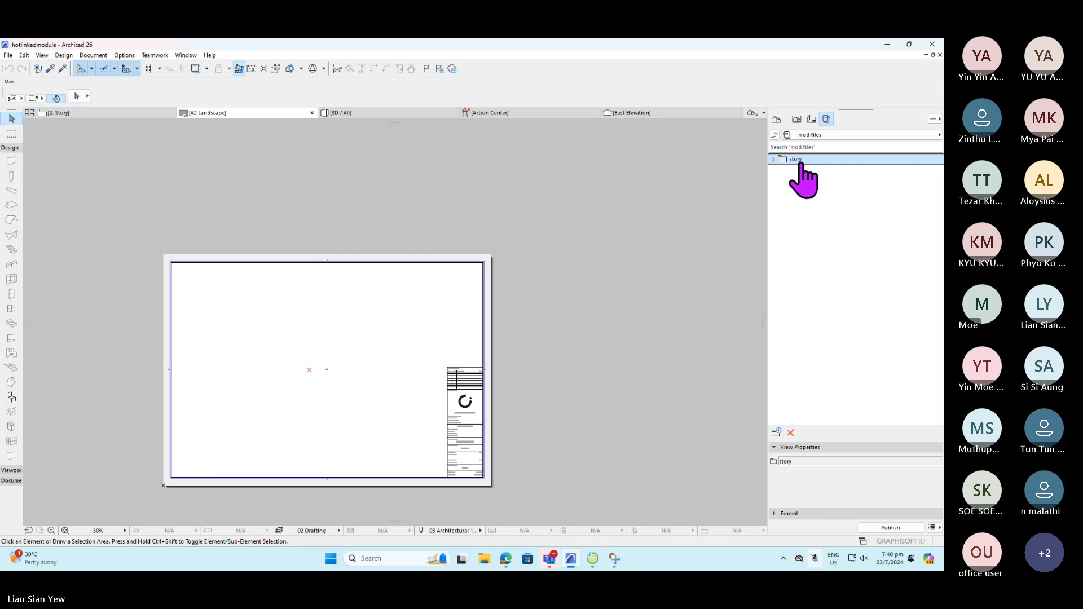
pyautogui.click(799, 161)
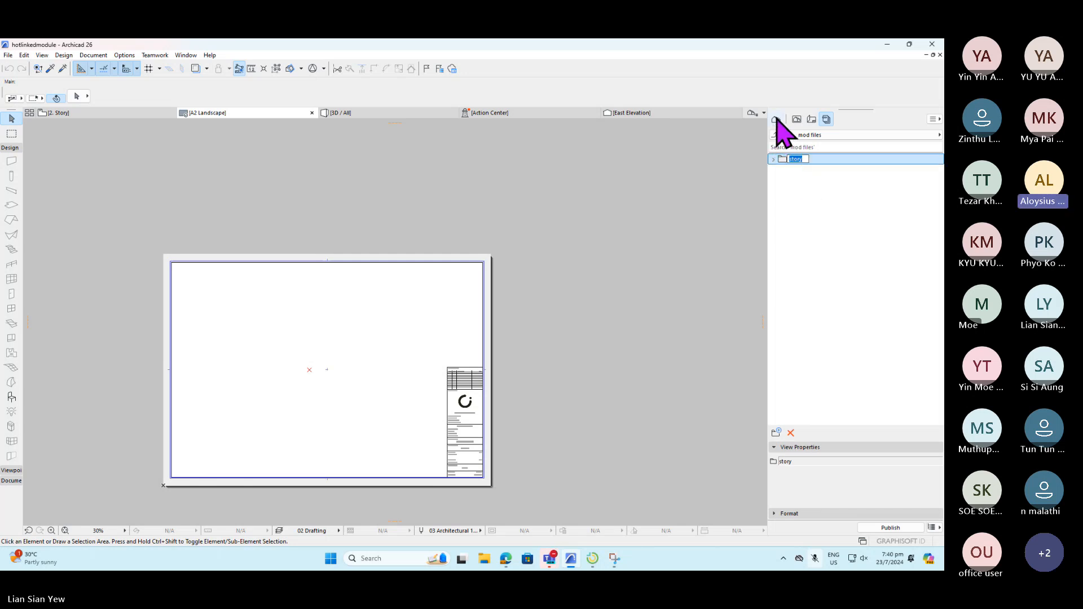
pyautogui.click(776, 120)
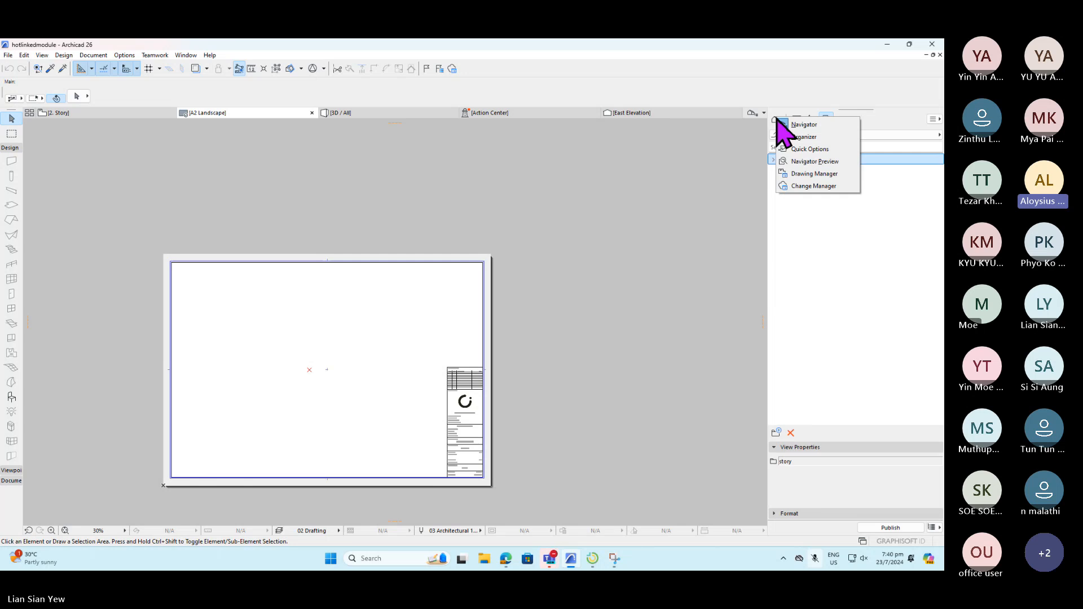
pyautogui.click(832, 84)
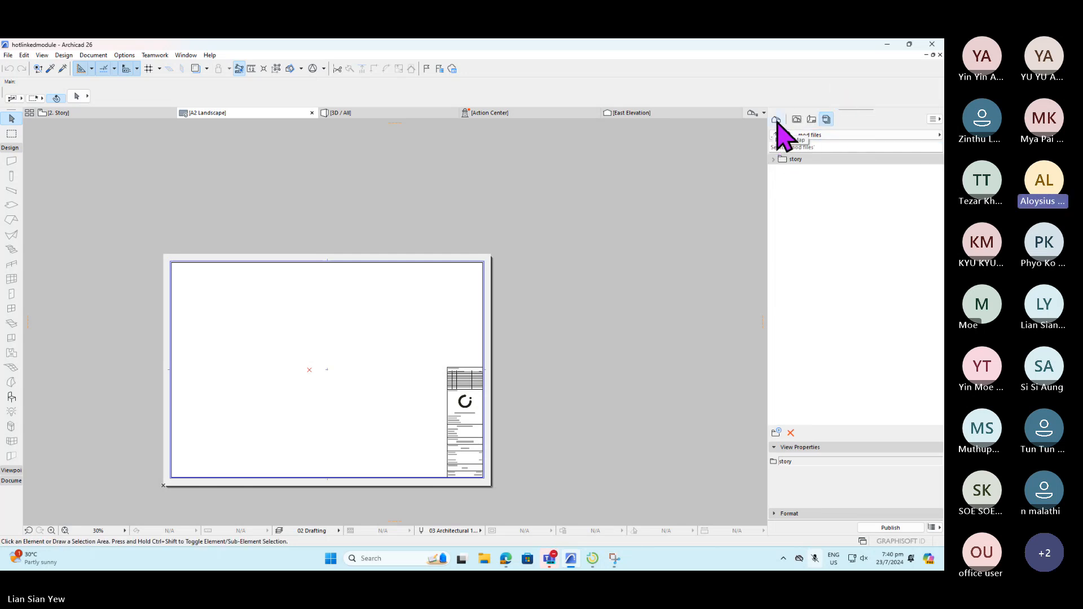
pyautogui.click(777, 120)
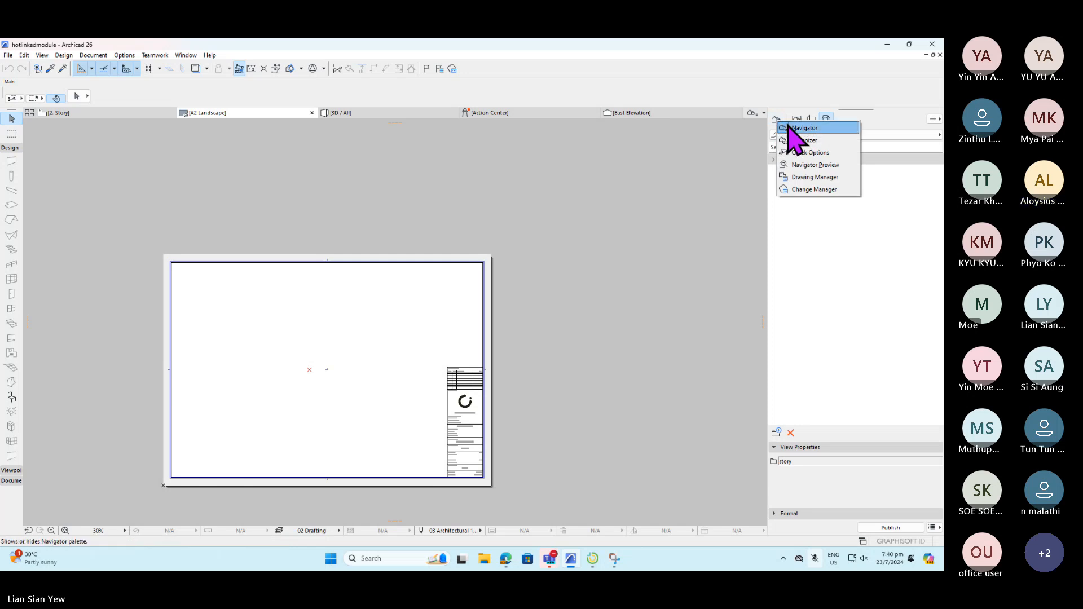
pyautogui.click(829, 141)
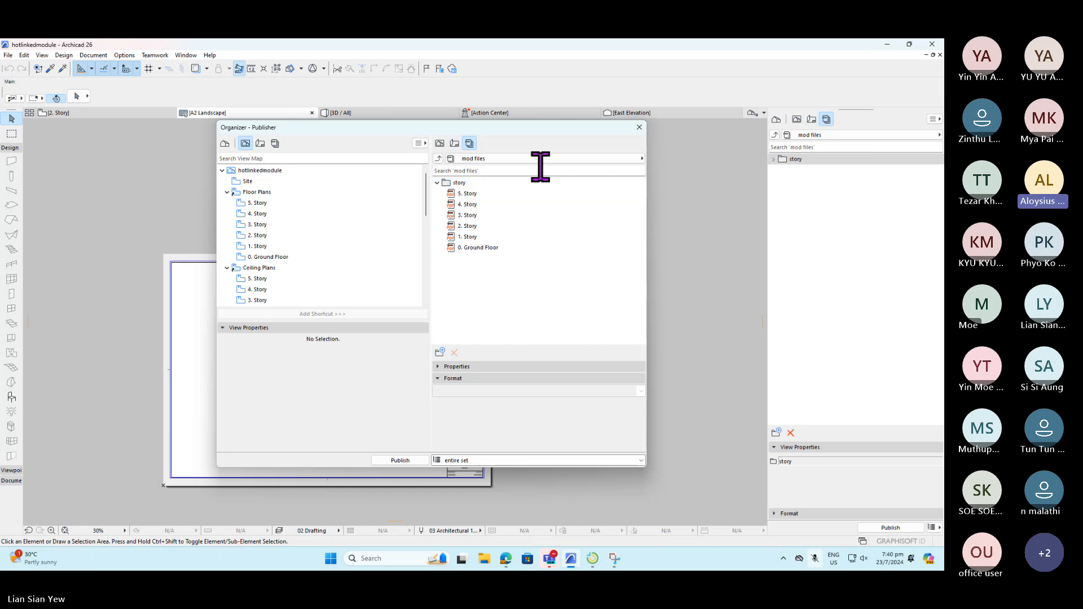
# - Look through the publisher set list and View Map in the Organizer, and go back into the "mod files" set
pyautogui.click(638, 160)
pyautogui.click(638, 159)
pyautogui.click(632, 159)
pyautogui.click(632, 160)
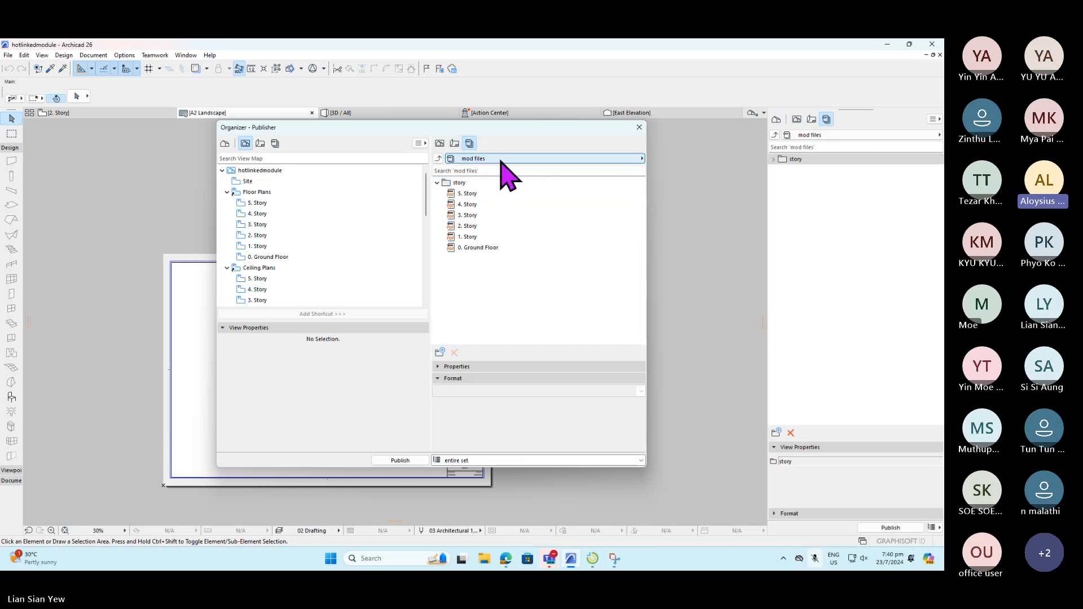
pyautogui.click(438, 160)
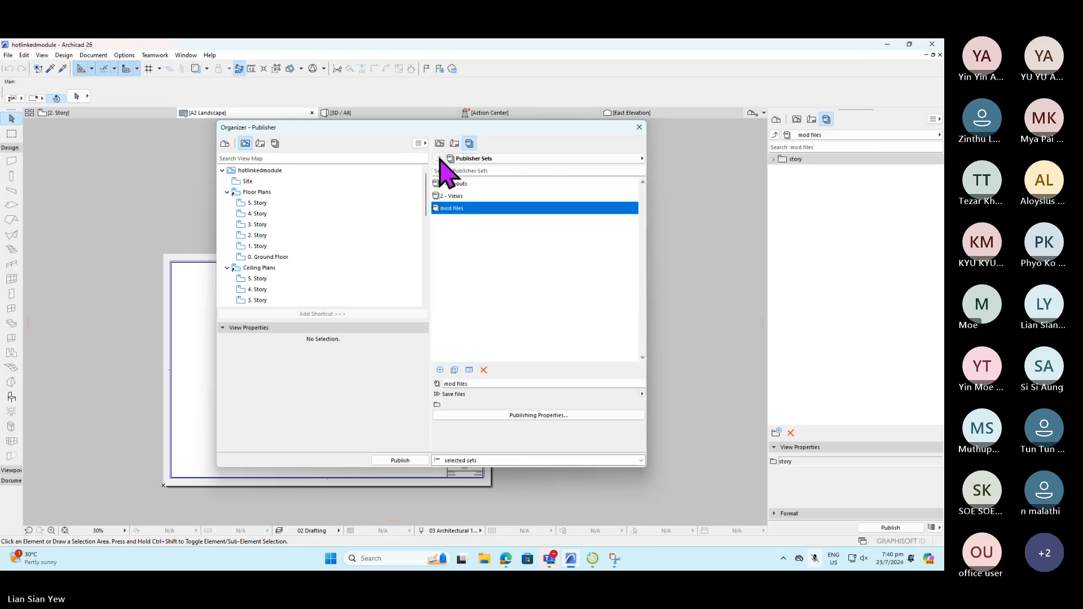
pyautogui.click(440, 144)
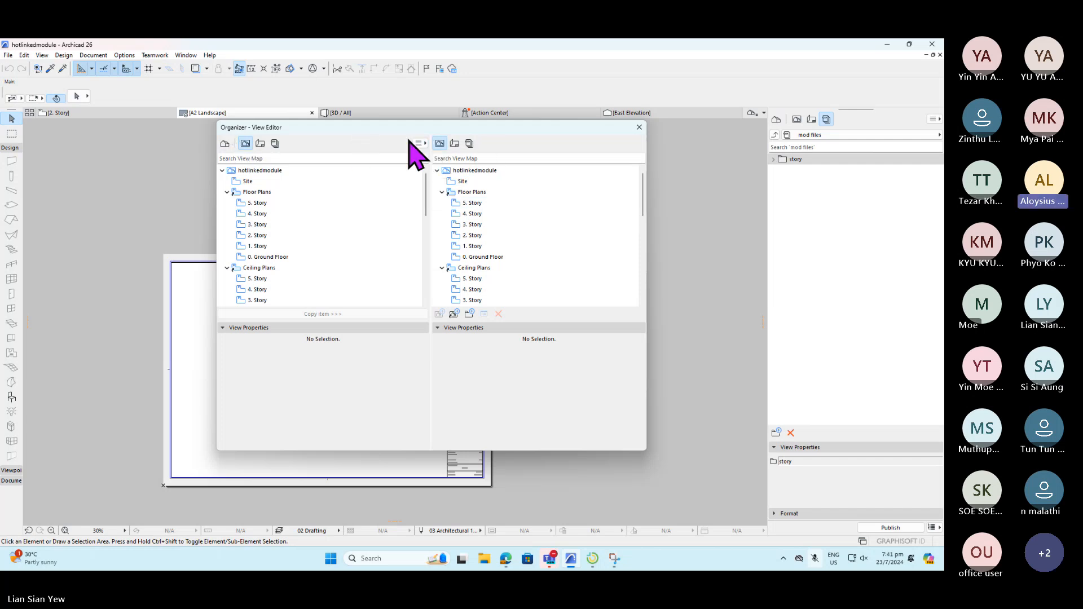
pyautogui.click(470, 144)
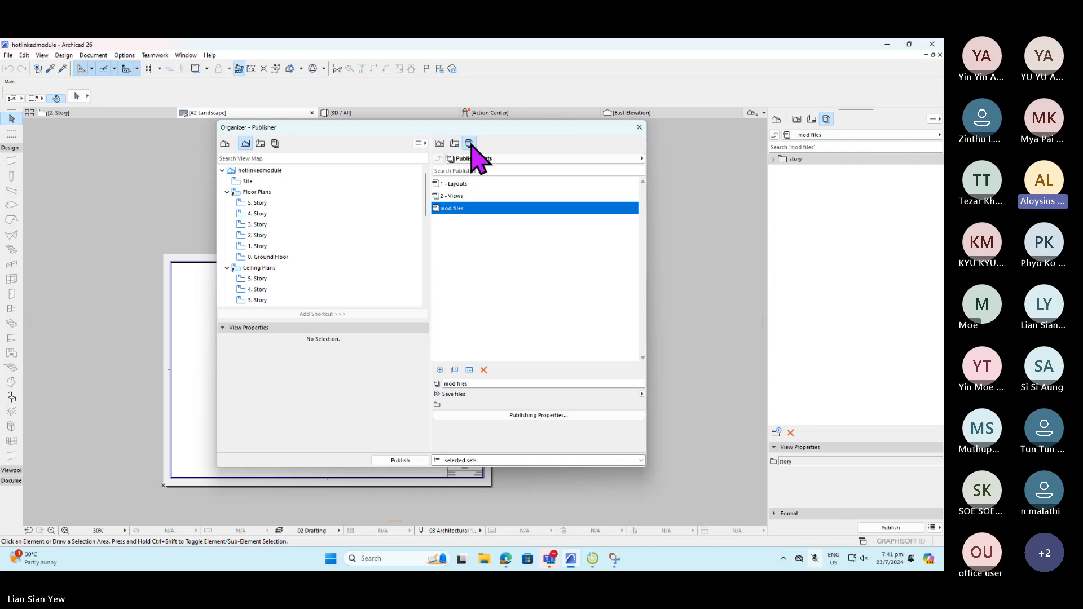
pyautogui.doubleClick(455, 208)
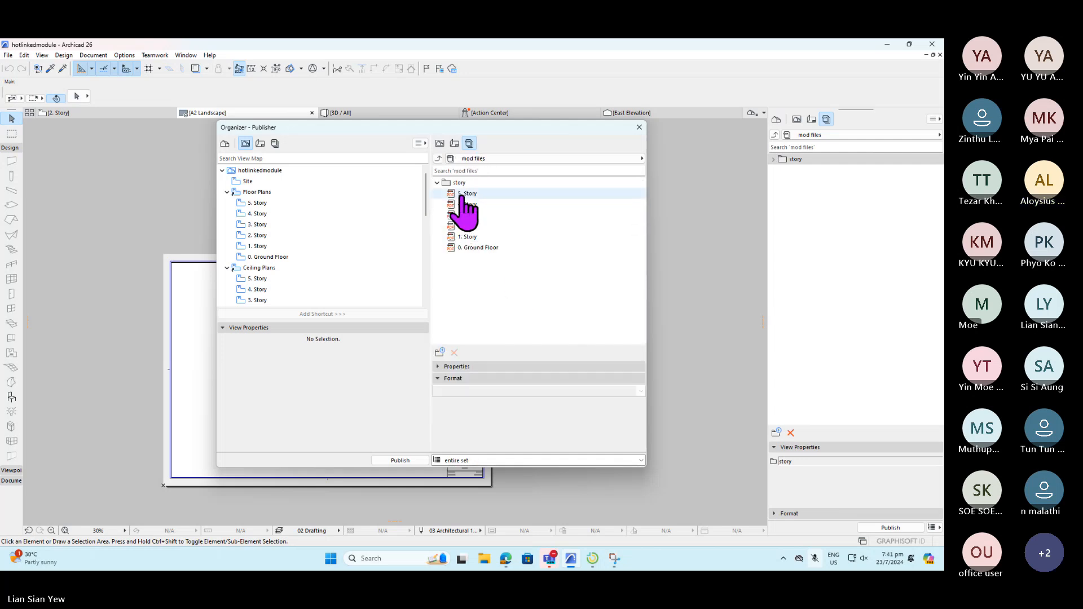
# - Delete the views from 5. Story to 0. Ground Floor from the "story" folder of the "mod files" set
pyautogui.click(466, 194)
pyautogui.keyDown('shift'); pyautogui.click(476, 248); pyautogui.keyUp('shift')
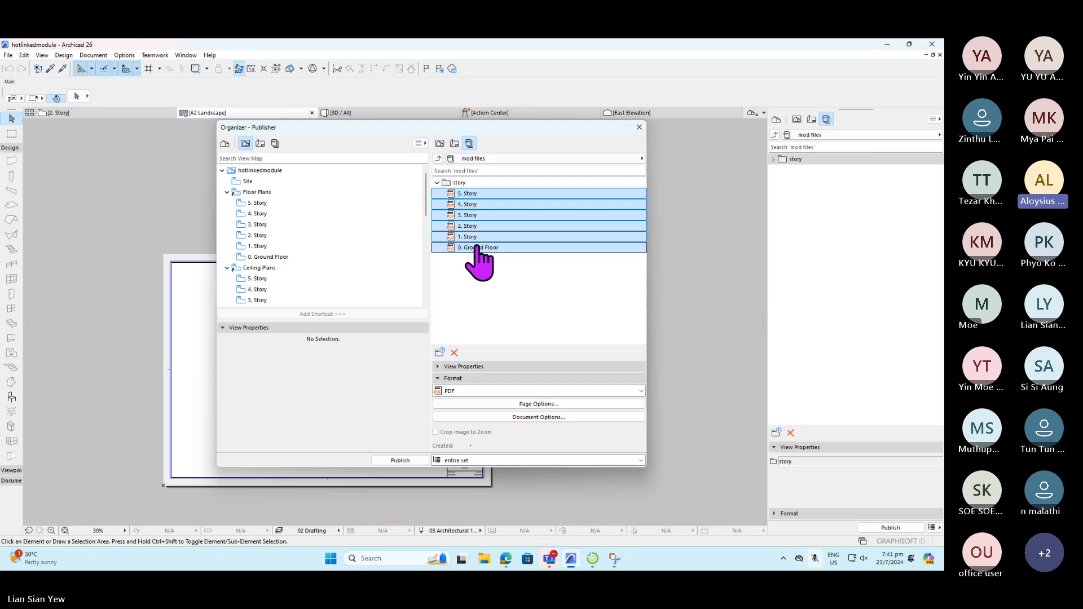
pyautogui.press('Delete')
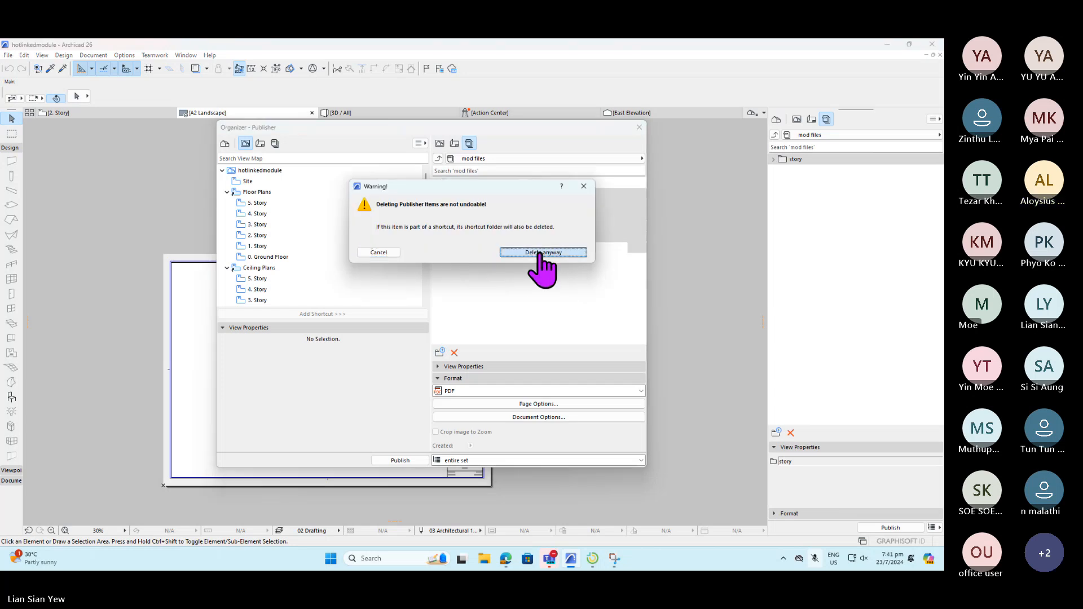
pyautogui.click(543, 254)
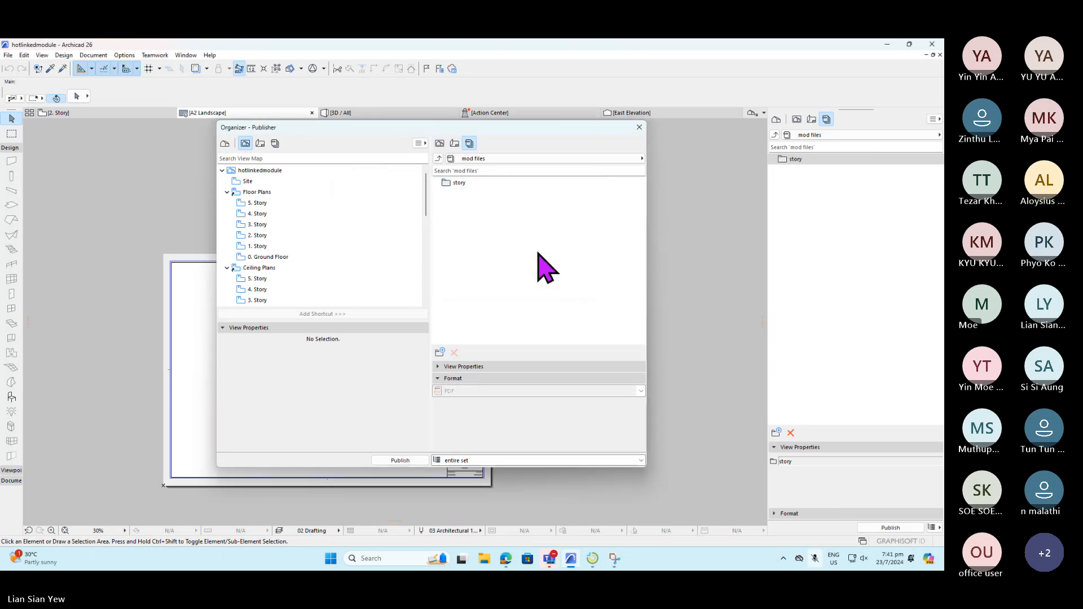
pyautogui.click(256, 203)
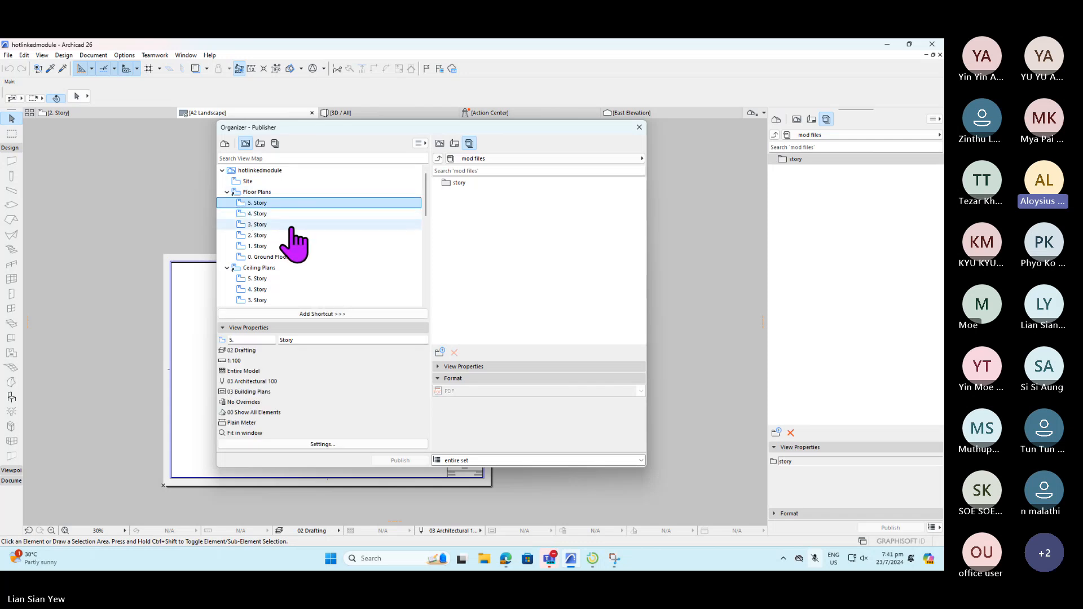
pyautogui.keyDown('shift'); pyautogui.click(277, 257); pyautogui.keyUp('shift')
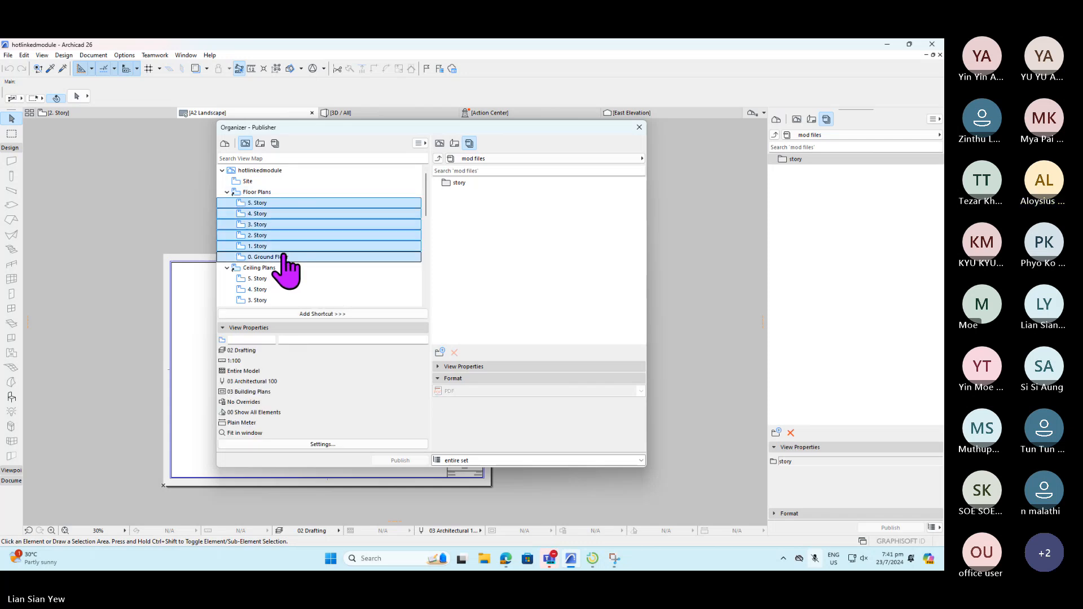
pyautogui.click(264, 214)
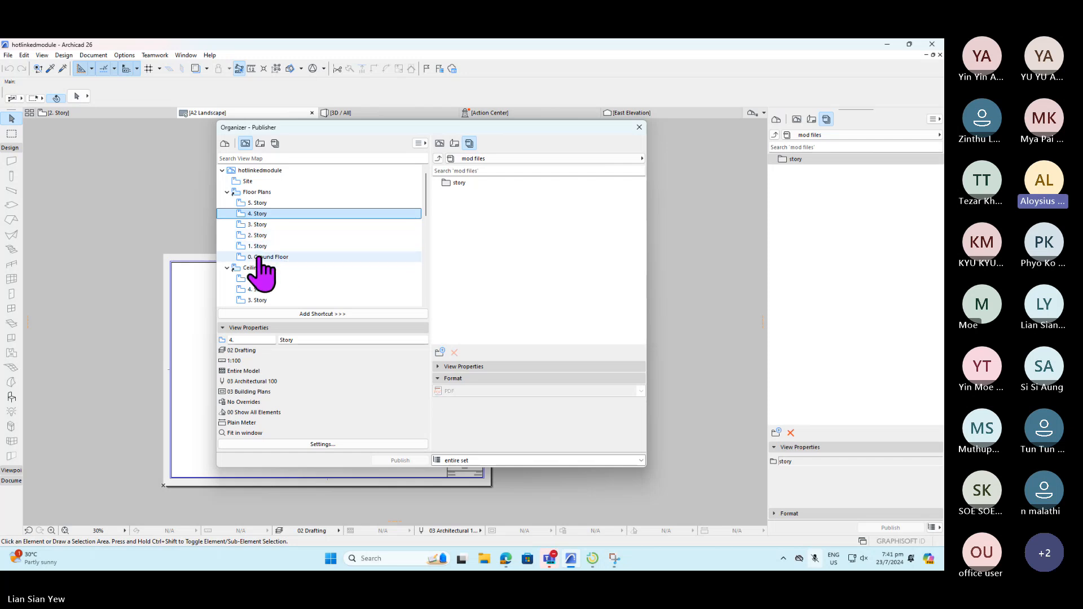
pyautogui.click(259, 224)
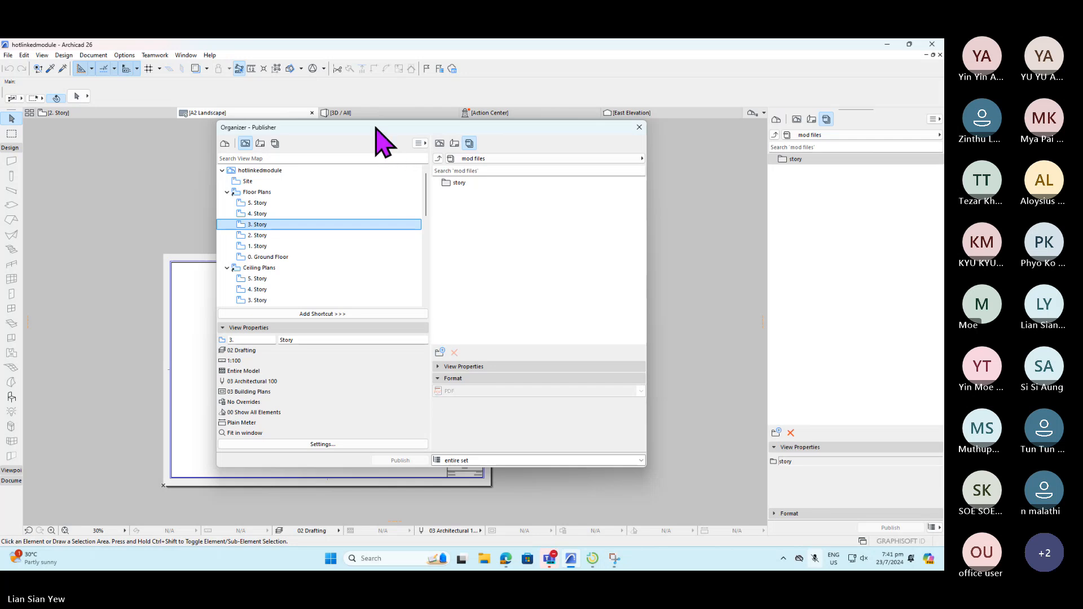
# - Move the Organizer aside and show the building's 3D view to check its stories
pyautogui.moveTo(375, 128); pyautogui.dragTo(648, 165)
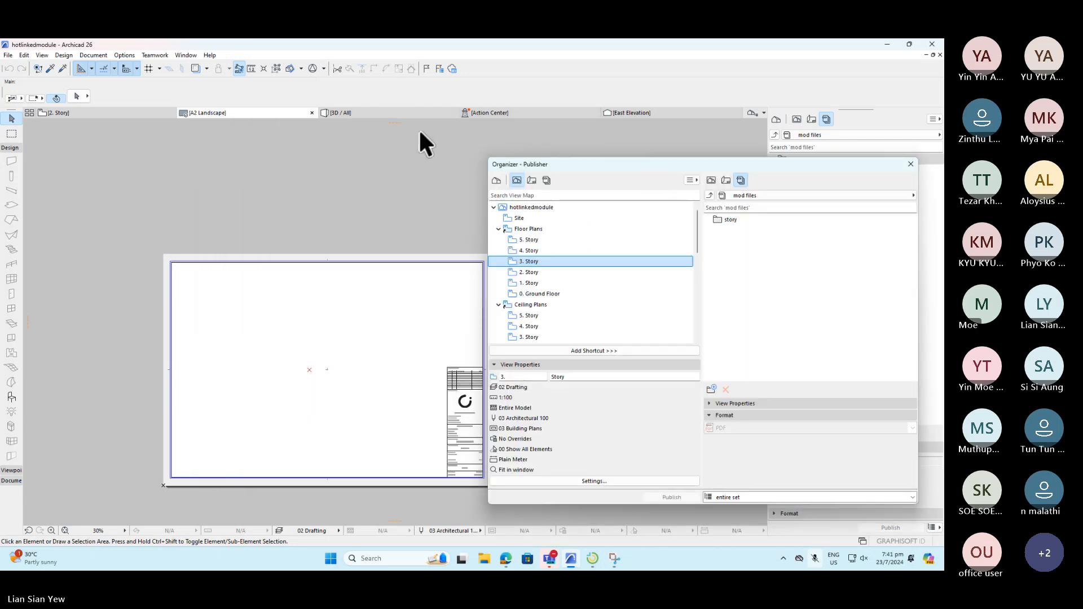
pyautogui.click(375, 114)
pyautogui.scroll(3, 473, 405)
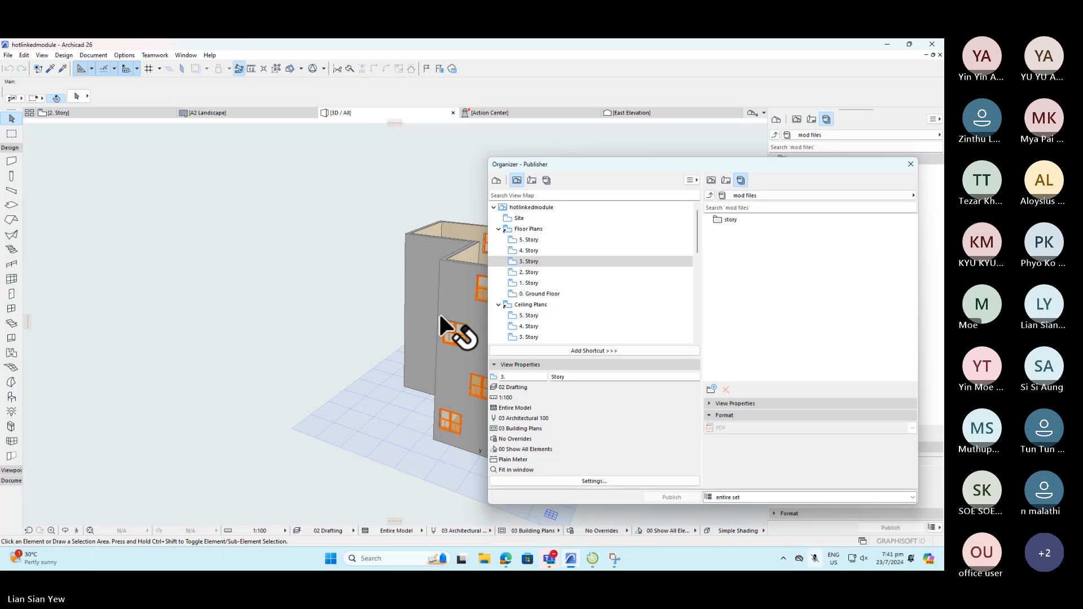
# - Add the floor plan views from 3. Story to 0. Ground Floor to the "story" folder of the "mod files" set
pyautogui.click(578, 262)
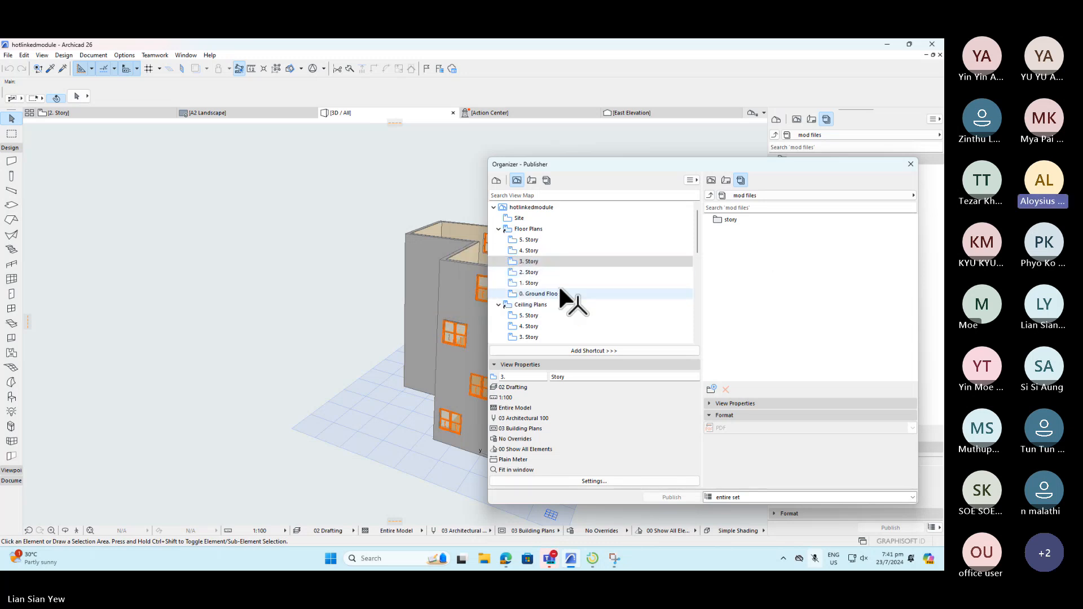
pyautogui.keyDown('shift'); pyautogui.click(560, 292); pyautogui.keyUp('shift')
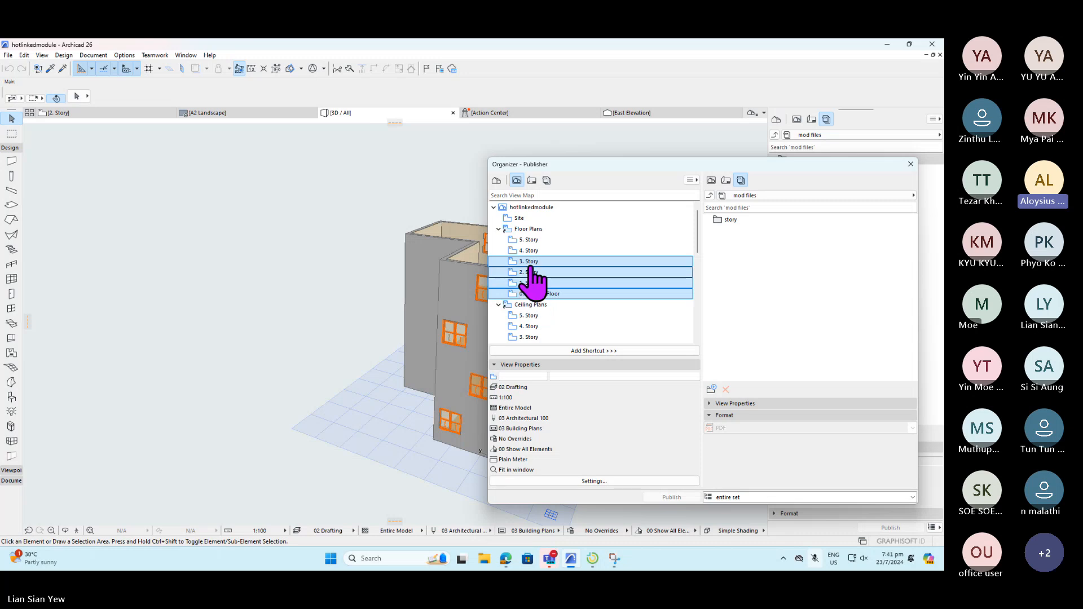
pyautogui.moveTo(531, 270); pyautogui.dragTo(741, 221)
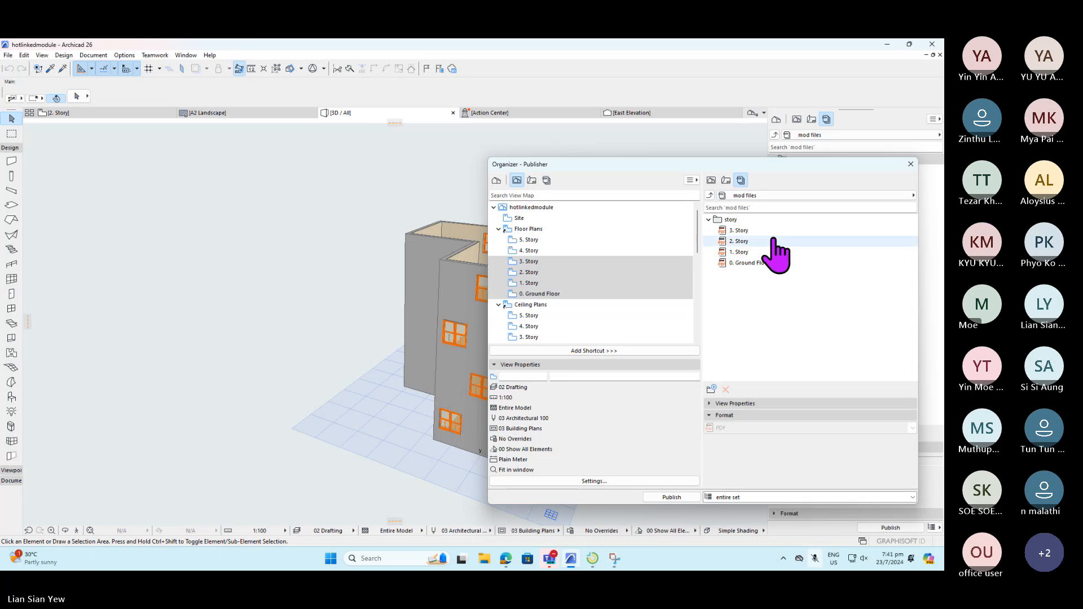
# - Select the 3. Story to 0. Ground Floor views in the "story" folder and show their available output formats
pyautogui.moveTo(747, 163); pyautogui.dragTo(623, 152)
pyautogui.click(621, 220)
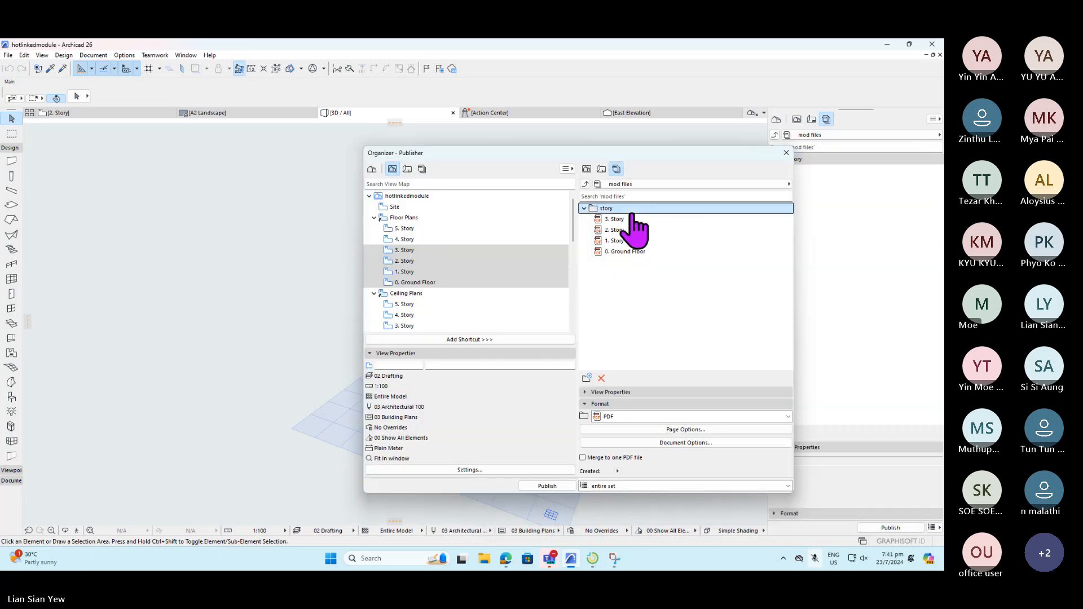
pyautogui.keyDown('shift'); pyautogui.click(628, 257); pyautogui.keyUp('shift')
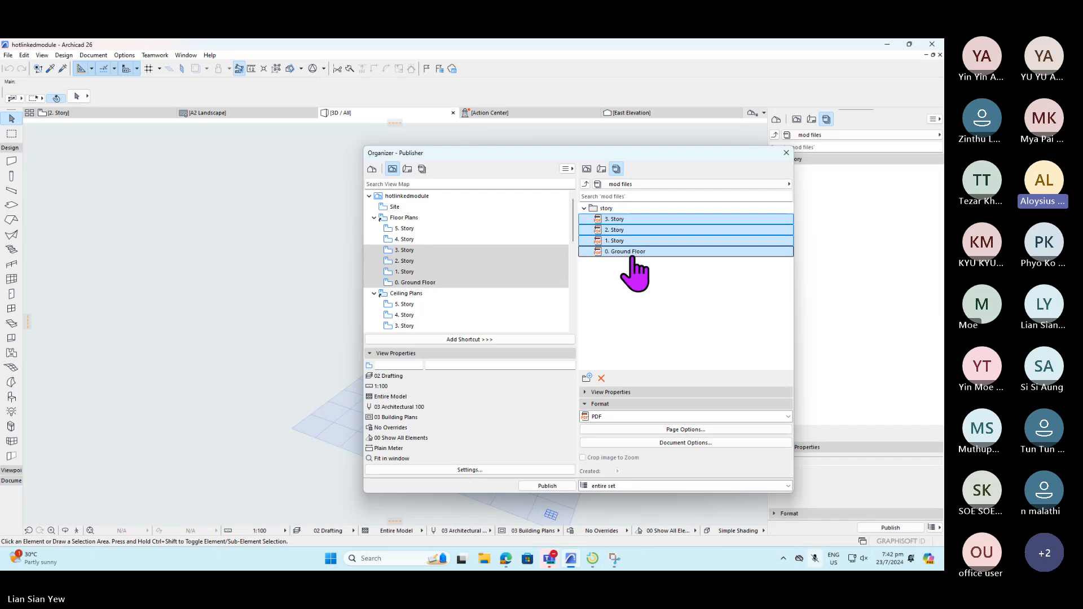
pyautogui.click(788, 417)
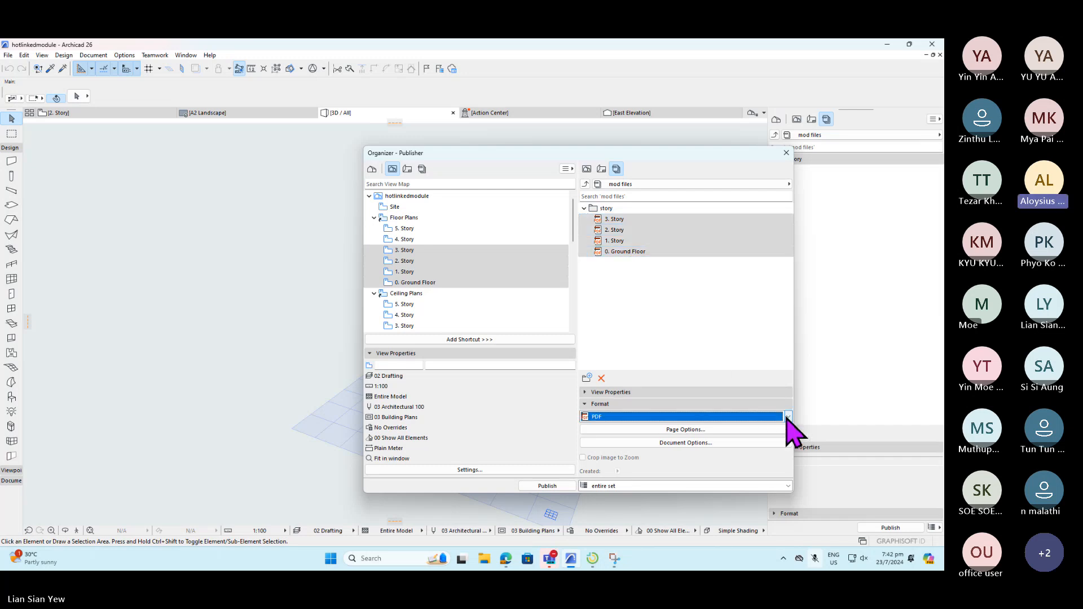
pyautogui.click(788, 418)
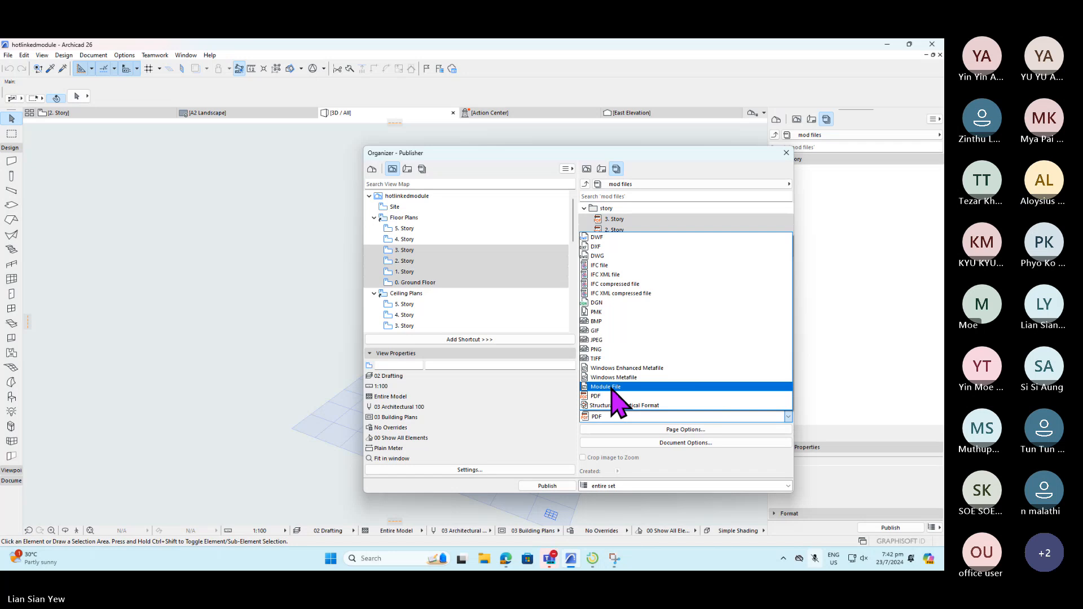
# - Switch to the LanSchool Teacher Console, move the unselected student thumbnail to the start of the layout, and show the teacher's screen to all students
pyautogui.click(590, 563)
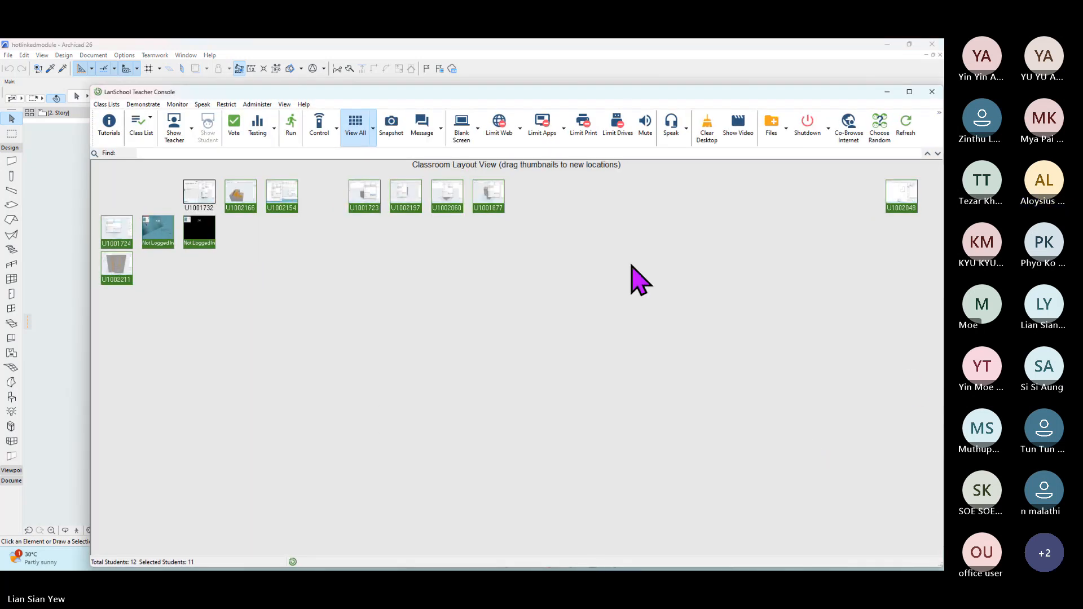
pyautogui.moveTo(364, 195); pyautogui.dragTo(144, 169)
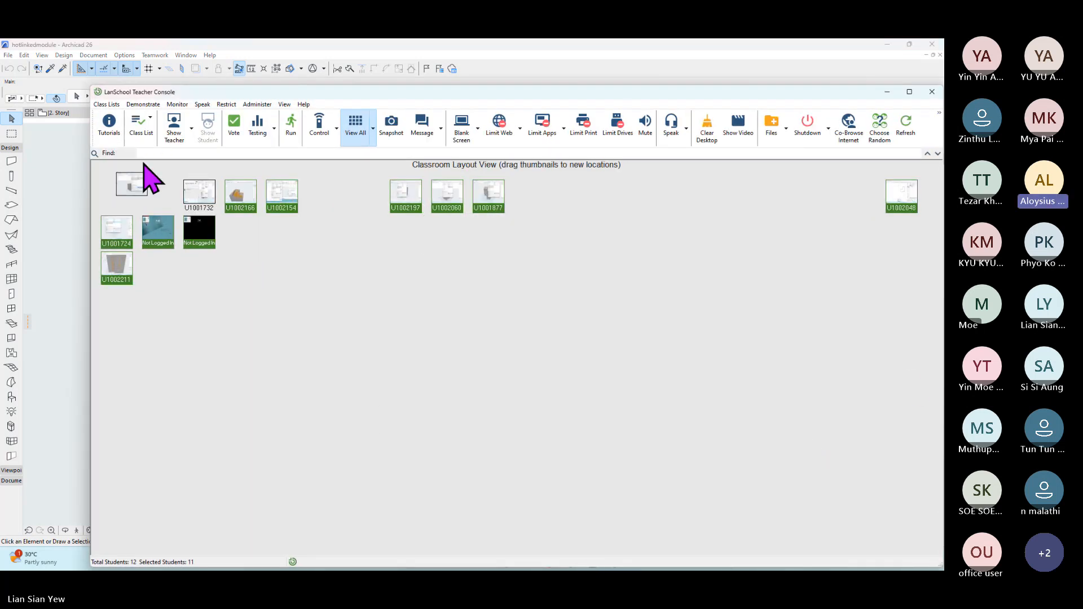
pyautogui.click(369, 202)
pyautogui.click(370, 202)
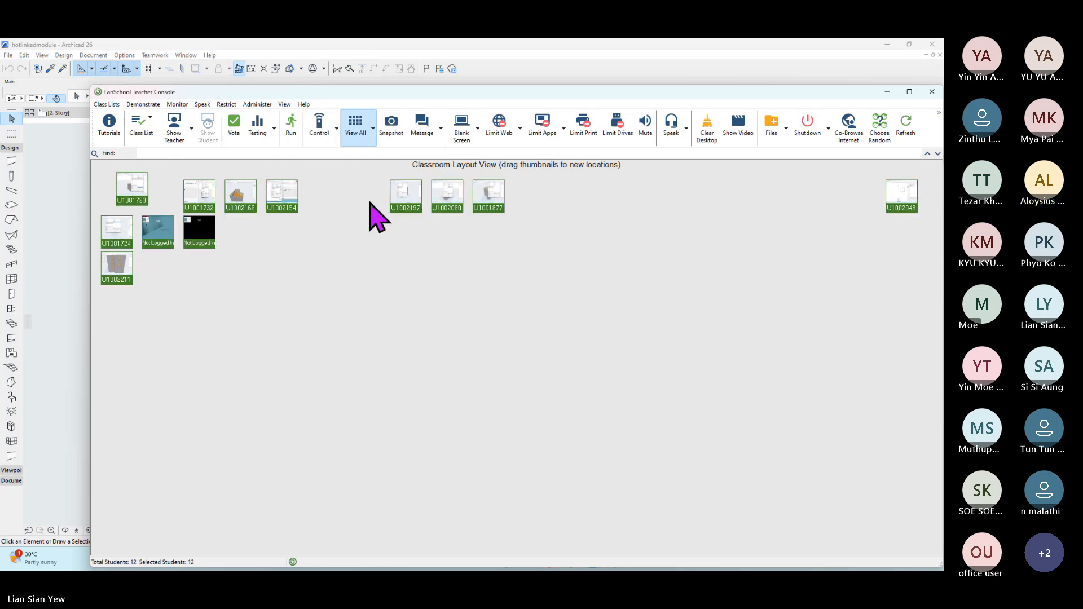
pyautogui.click(192, 131)
pyautogui.click(204, 165)
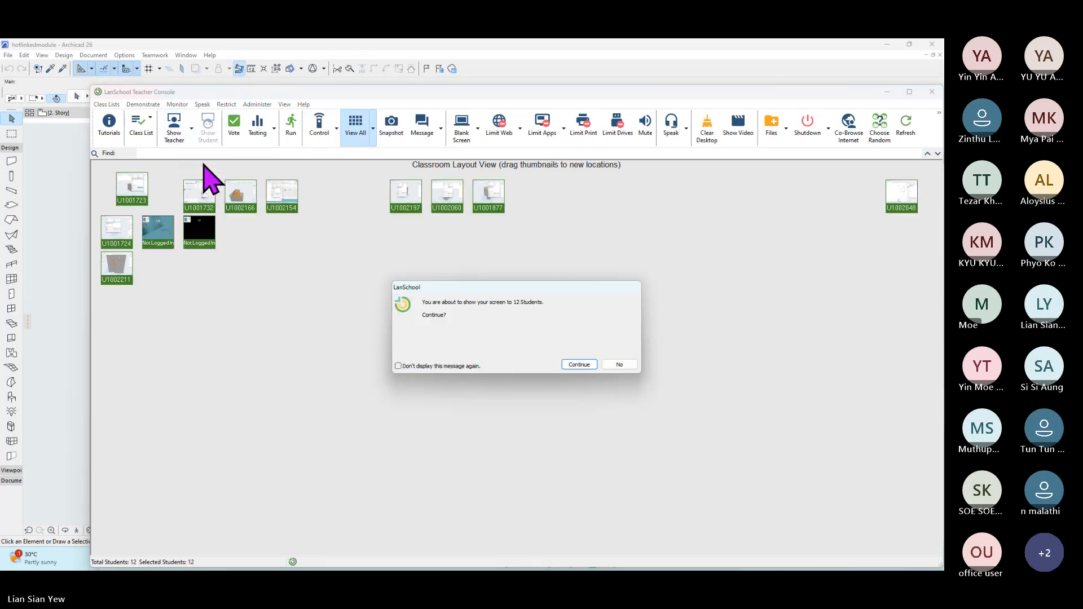
pyautogui.click(578, 364)
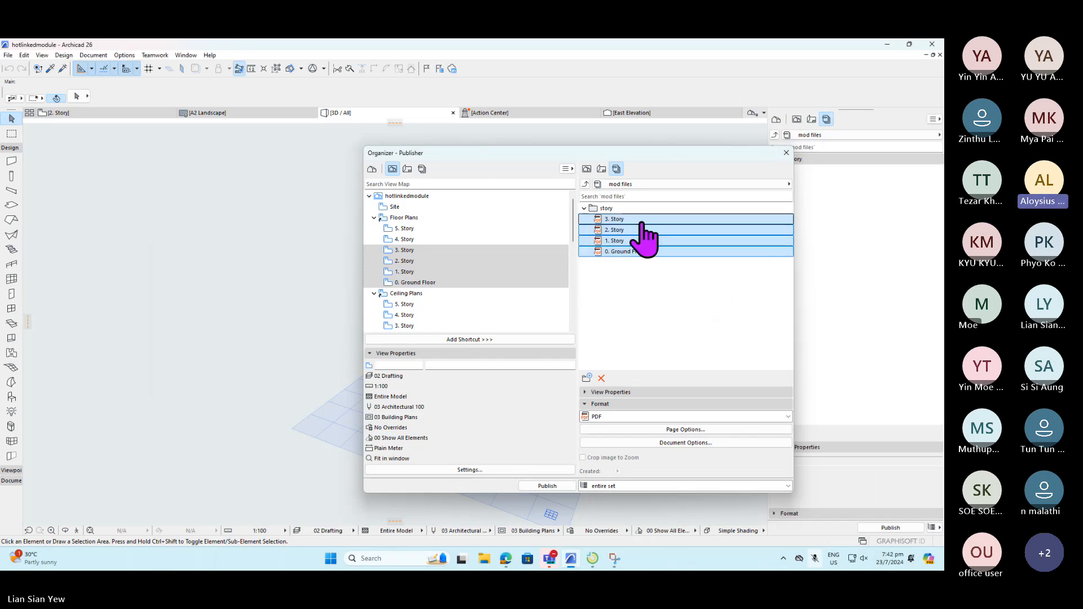
# - Set the selected "story" views' output format to Module File, saving elements from the current story only
pyautogui.click(787, 417)
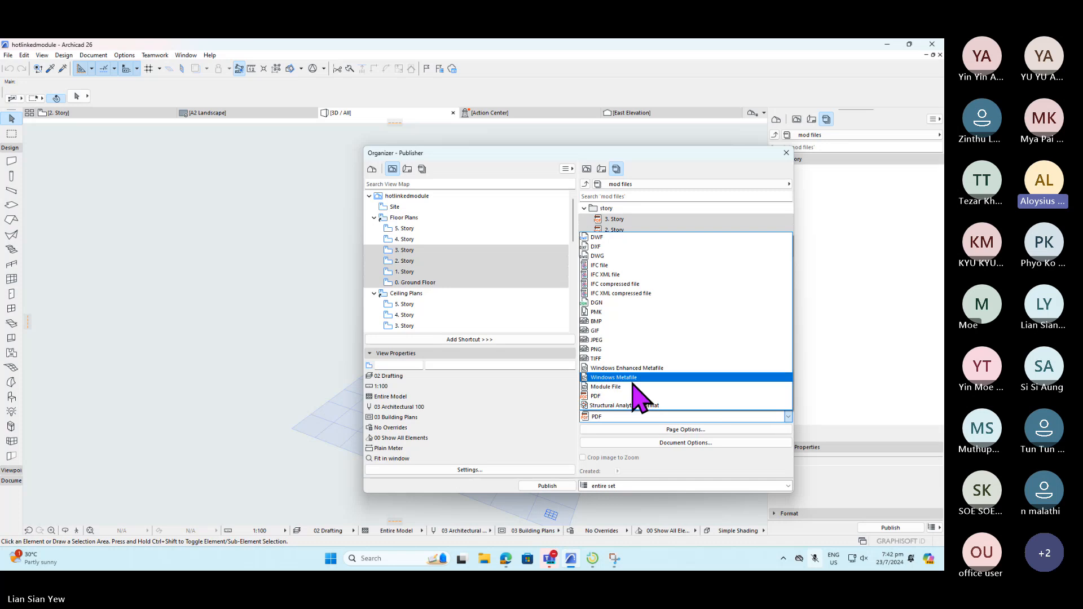
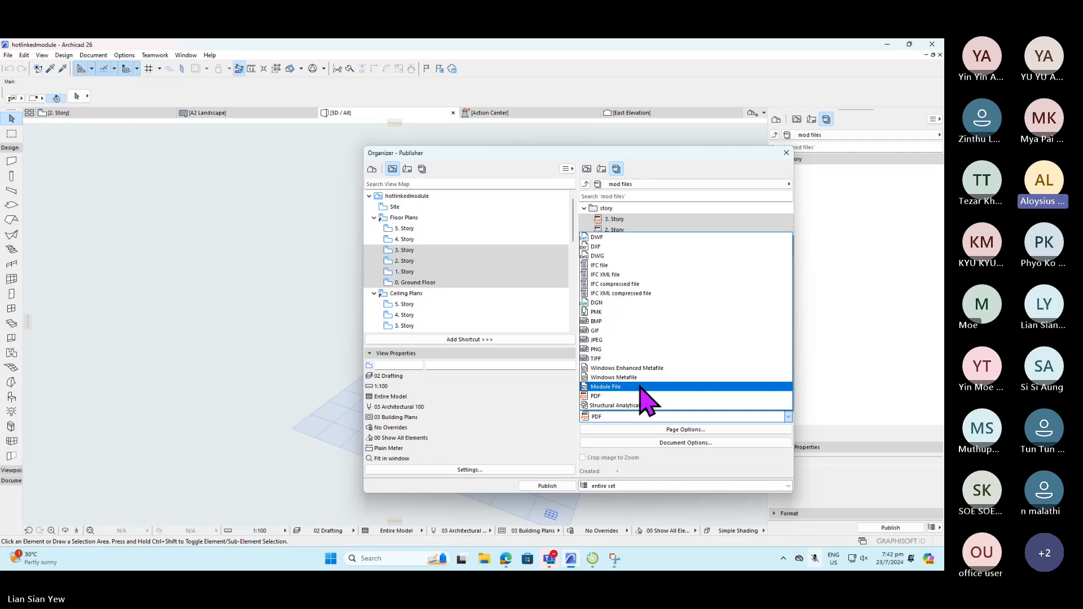
pyautogui.click(696, 387)
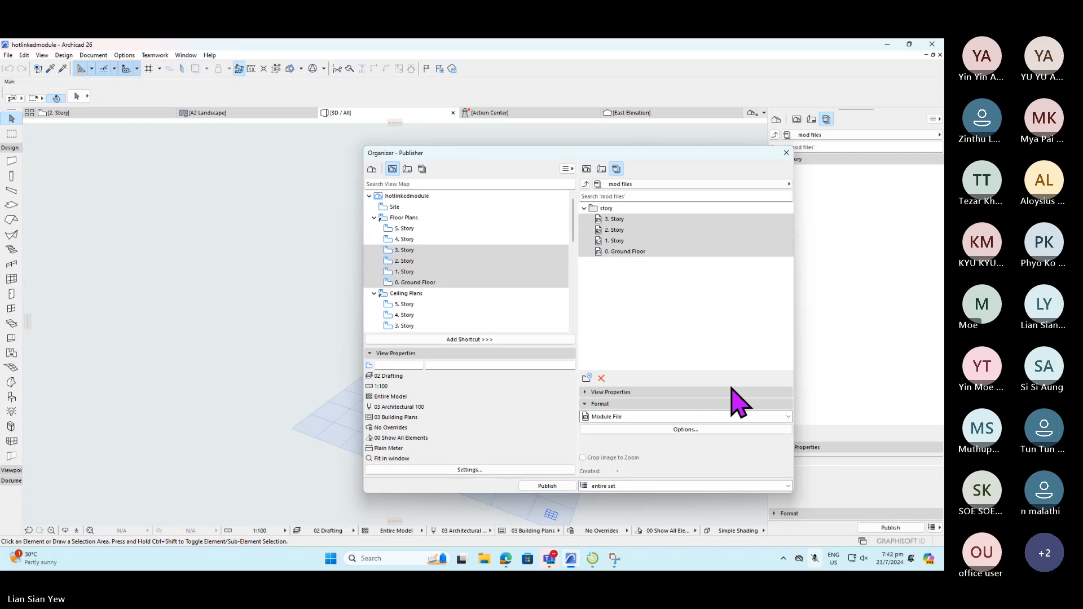
pyautogui.click(717, 429)
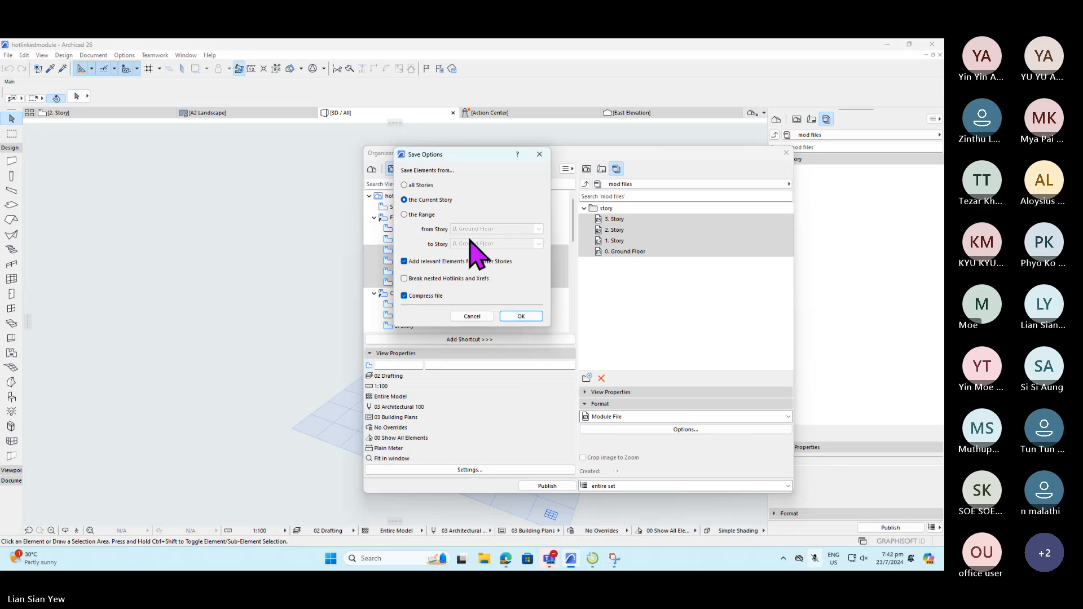
pyautogui.click(416, 185)
pyautogui.click(439, 201)
pyautogui.click(529, 317)
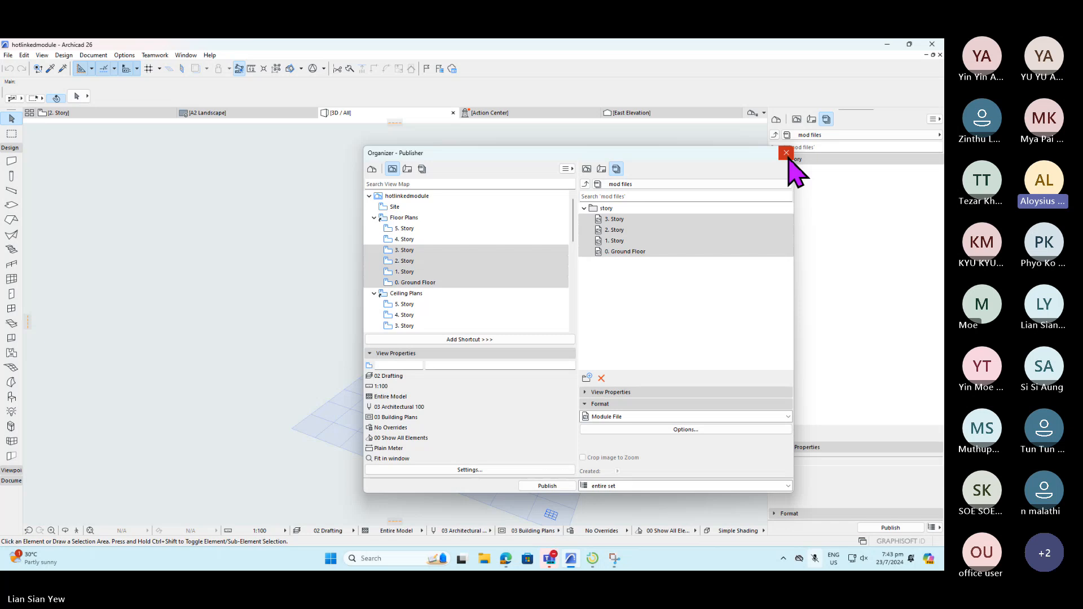
# - Set the publishing path of the "mod files" set to the local "mod" folder on the desktop
pyautogui.click(563, 486)
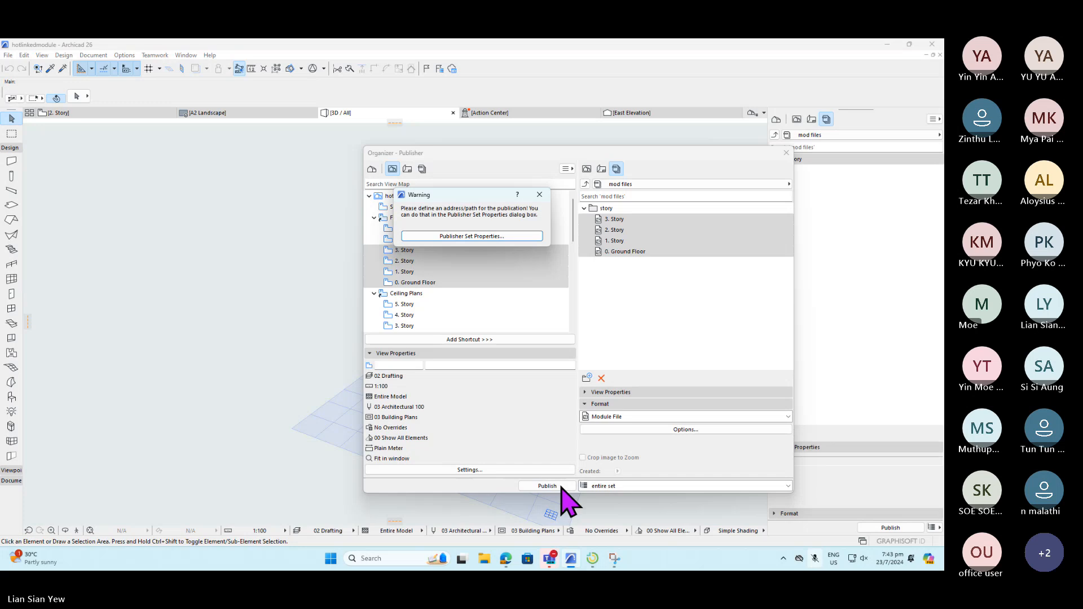
pyautogui.click(478, 236)
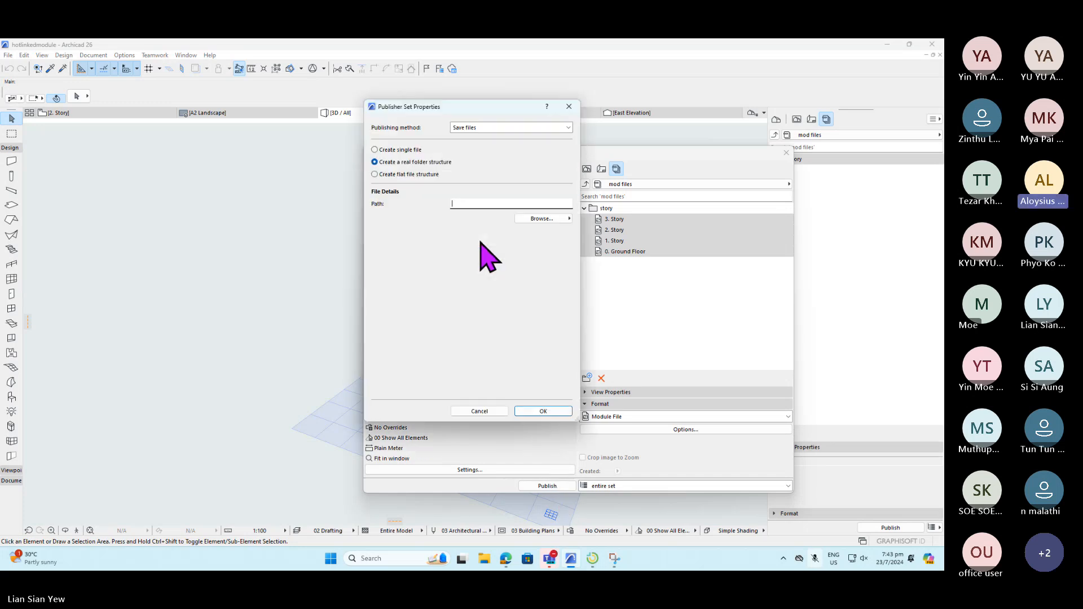
pyautogui.click(554, 221)
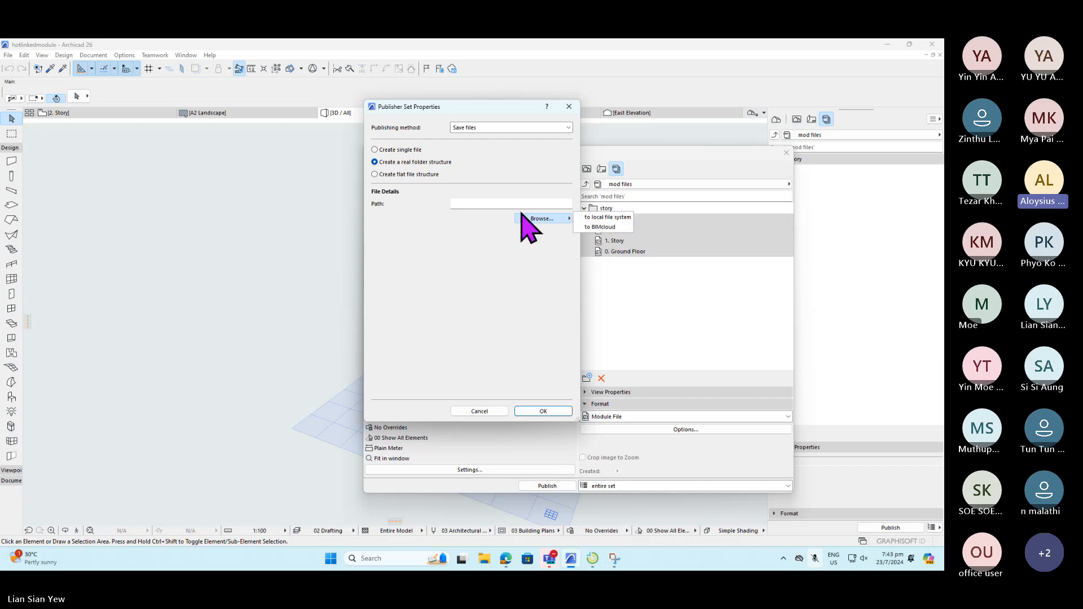
pyautogui.click(598, 217)
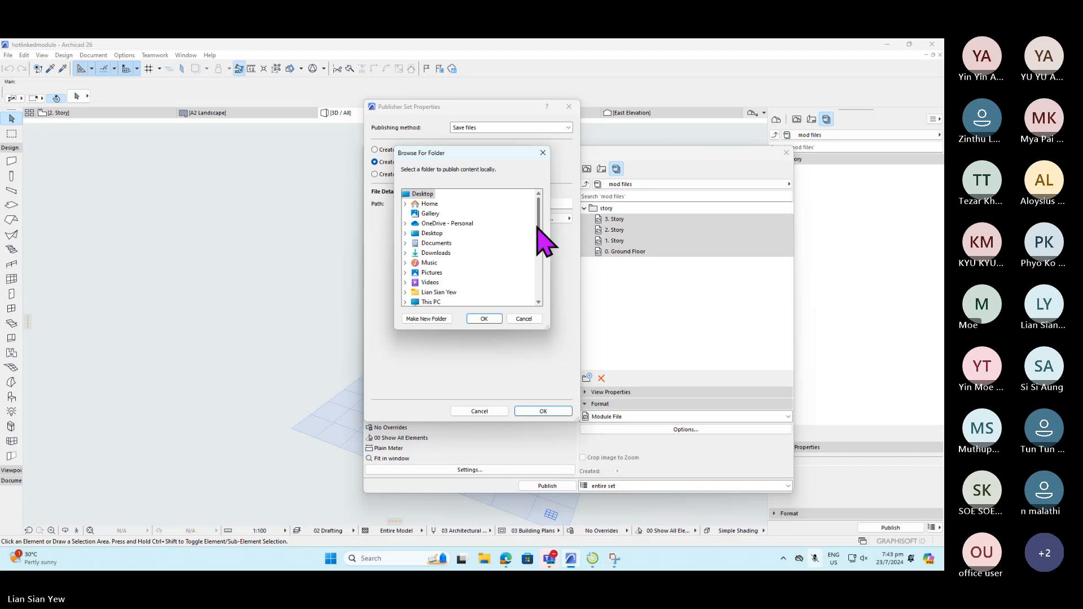
pyautogui.moveTo(540, 242); pyautogui.dragTo(541, 287)
pyautogui.click(442, 285)
pyautogui.click(438, 291)
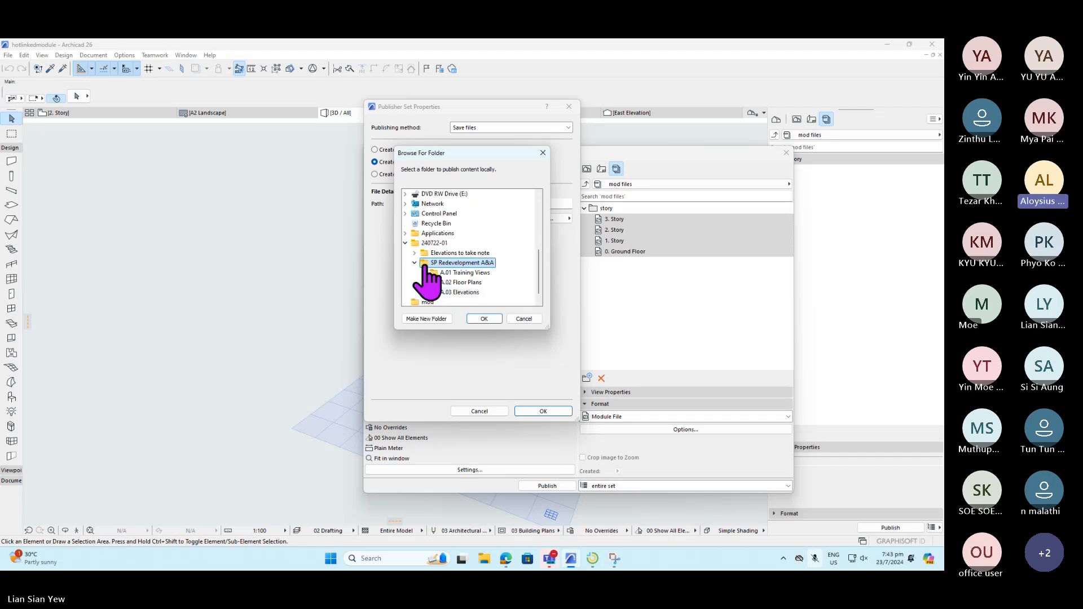
pyautogui.click(409, 244)
pyautogui.click(428, 291)
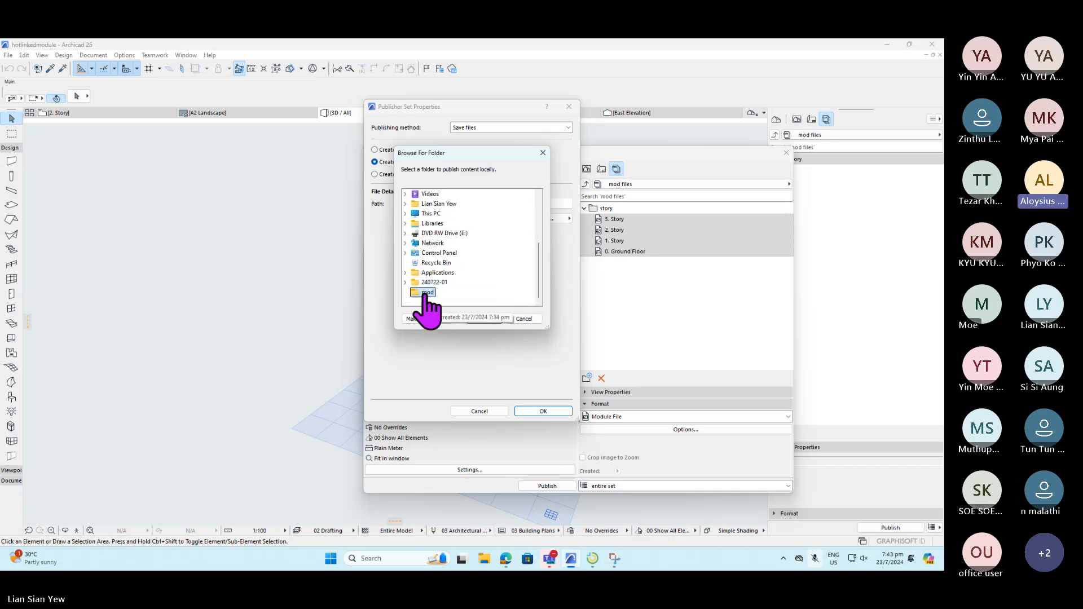
pyautogui.click(484, 317)
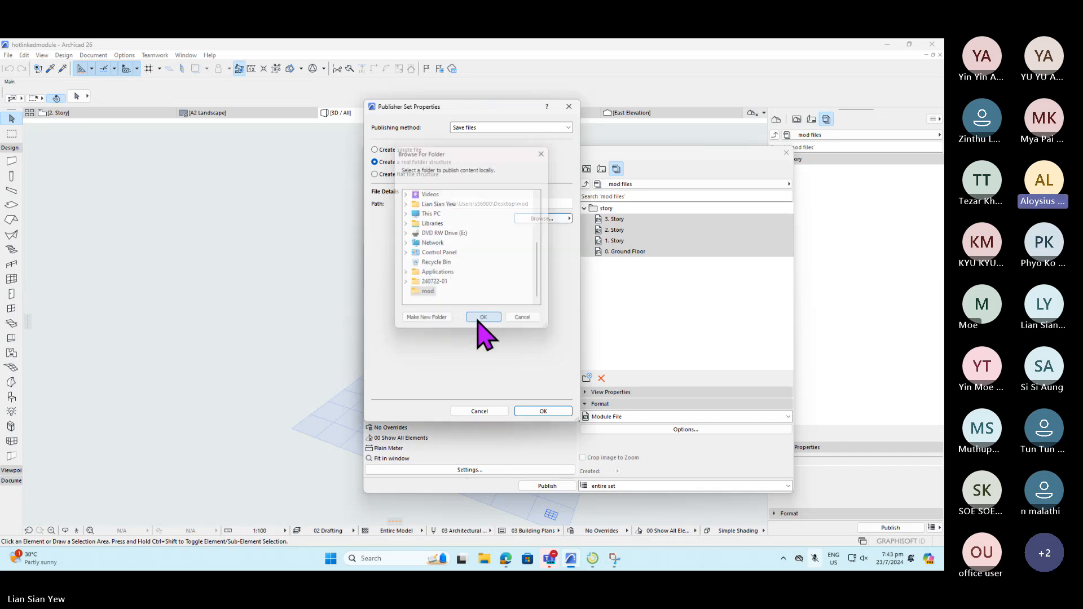
pyautogui.click(542, 412)
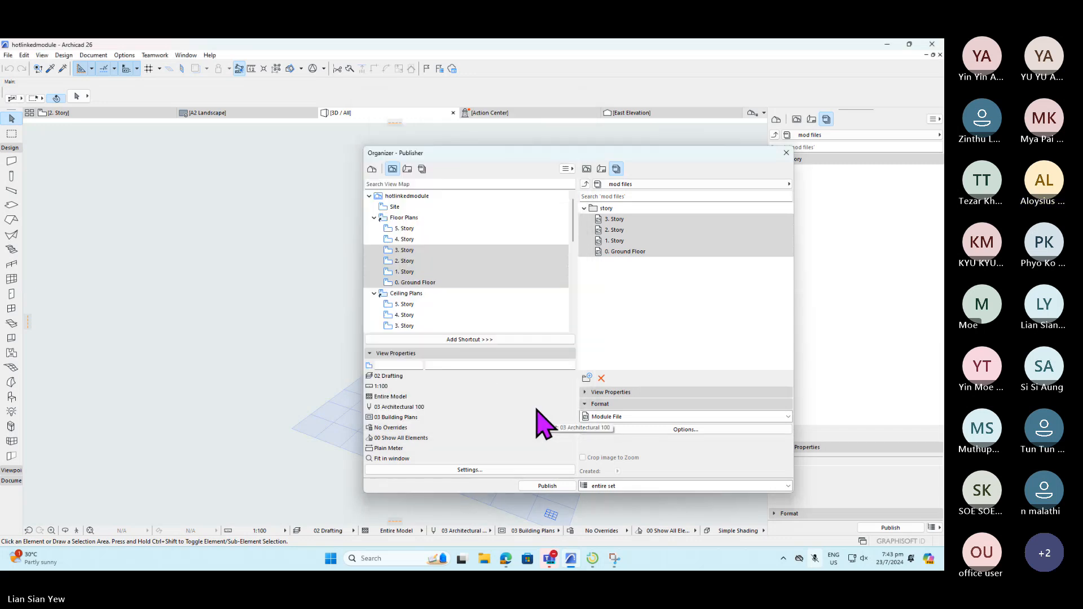
# - Publish the entire "mod files" set, then dismiss the publishing report and close the Organizer
pyautogui.click(547, 487)
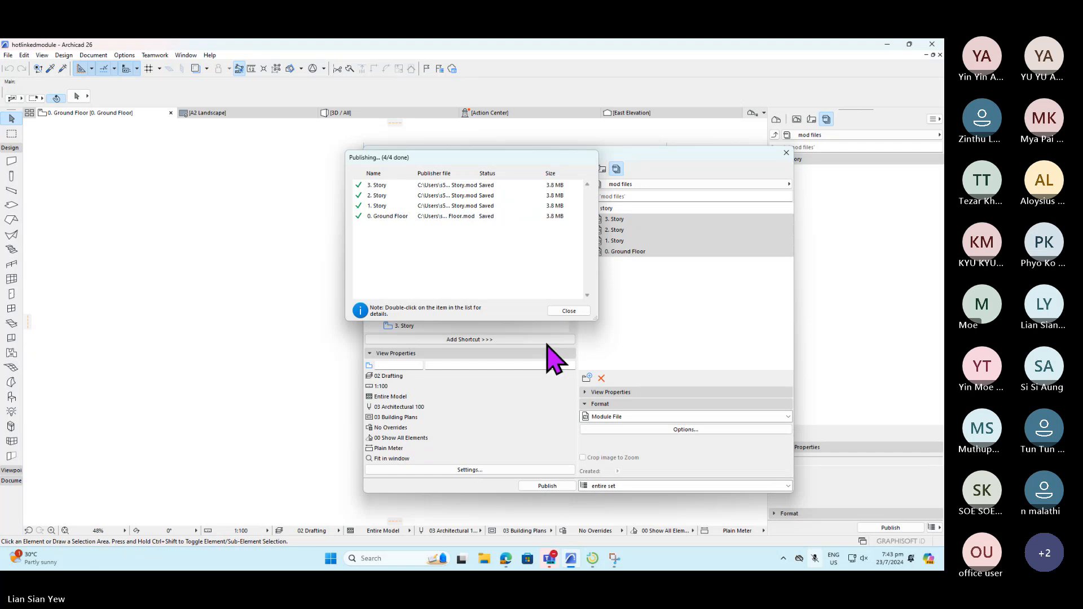
pyautogui.click(568, 311)
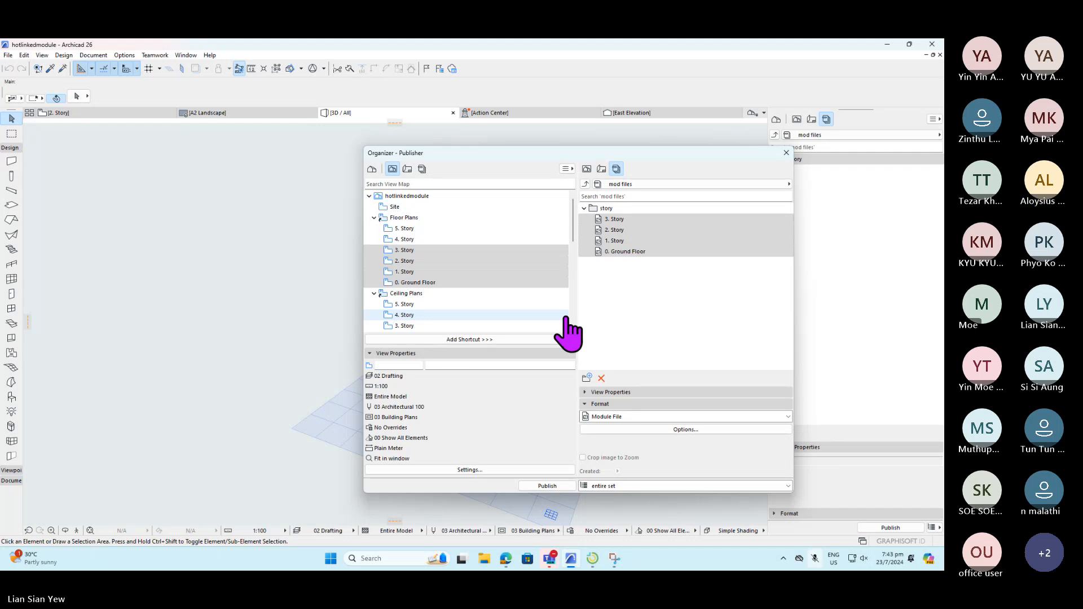
pyautogui.click(786, 152)
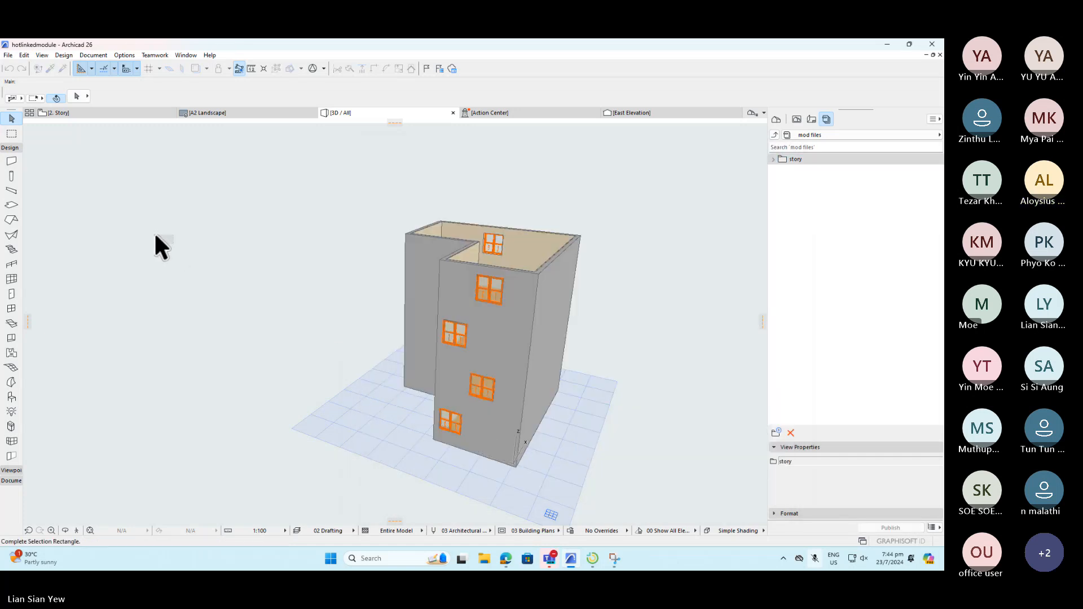
# - Clear the stray selection rectangle and save the hotlinkedmodule project
pyautogui.moveTo(172, 243); pyautogui.dragTo(16, 65)
pyautogui.click(8, 57)
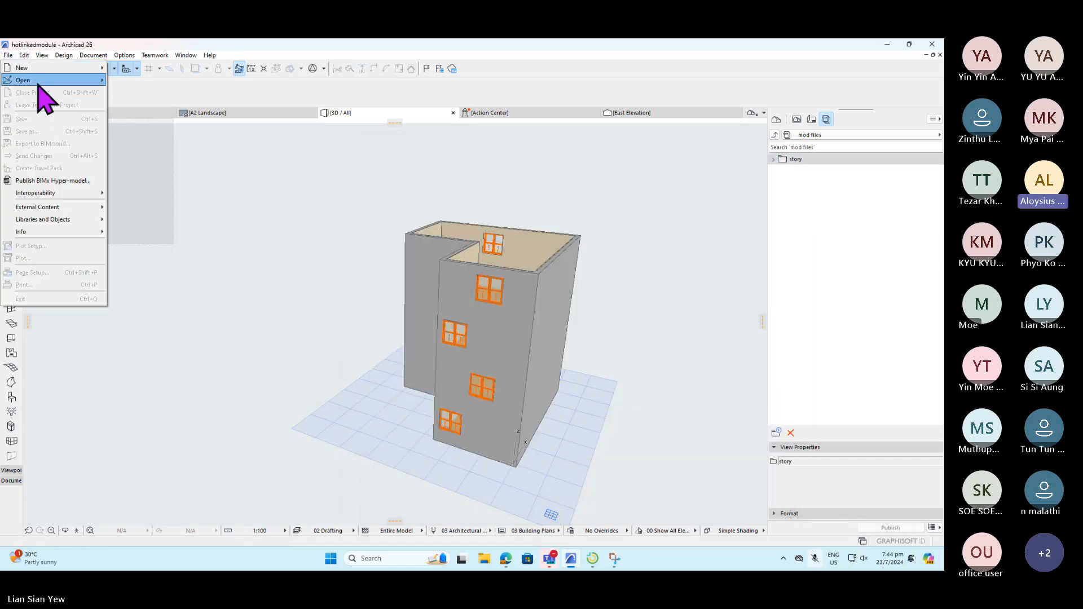
pyautogui.press('Escape')
pyautogui.click(8, 55)
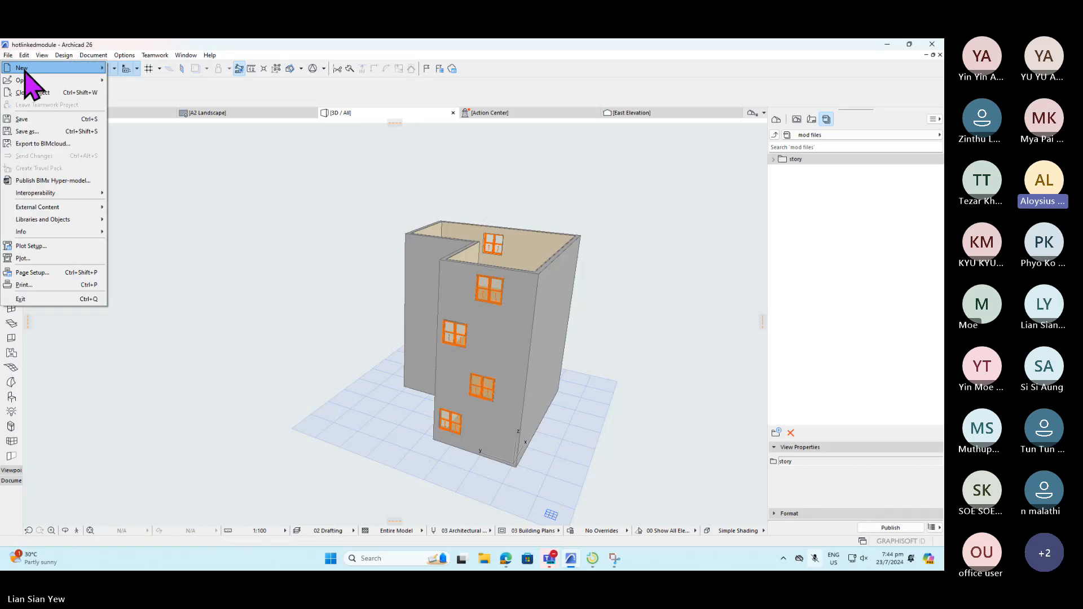
pyautogui.click(44, 120)
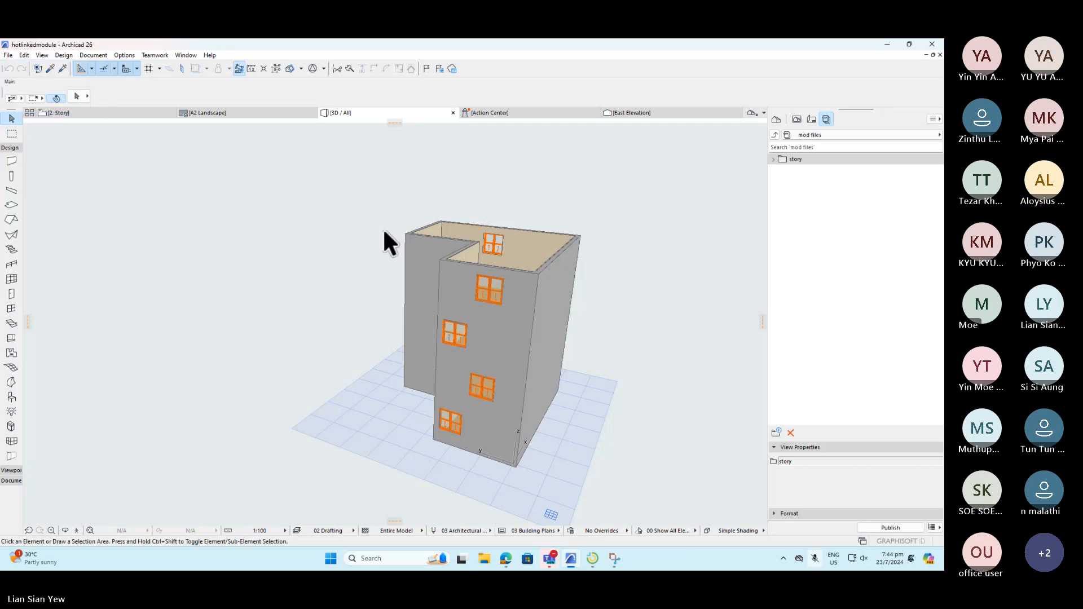
# - Create a new project from Archicad 26 Template.tpl in a new Archicad instance with the current work environment profile
pyautogui.click(9, 55)
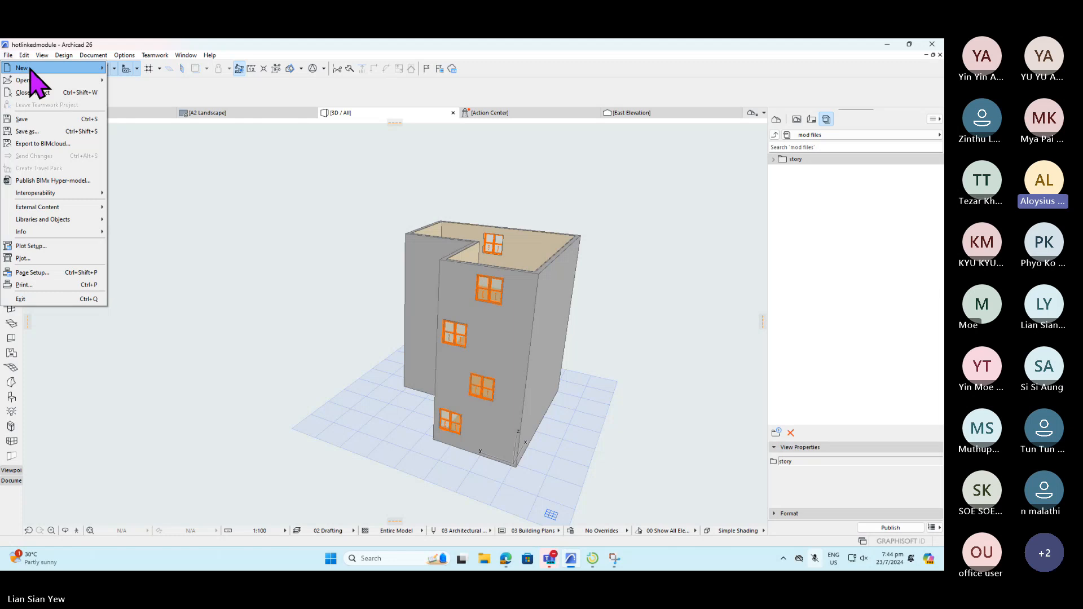
pyautogui.moveTo(31, 69)
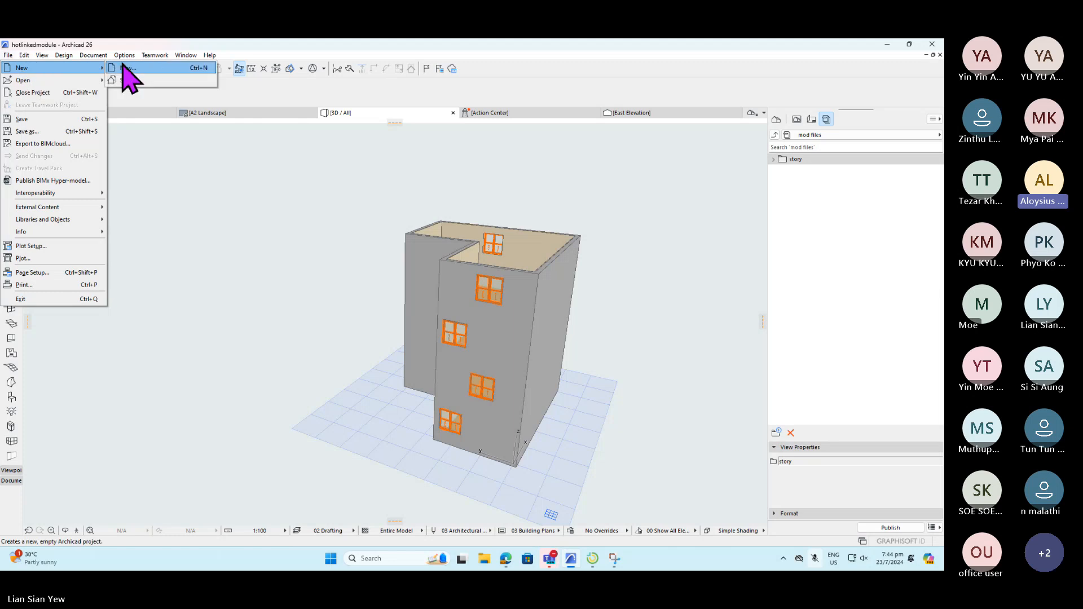
pyautogui.click(156, 68)
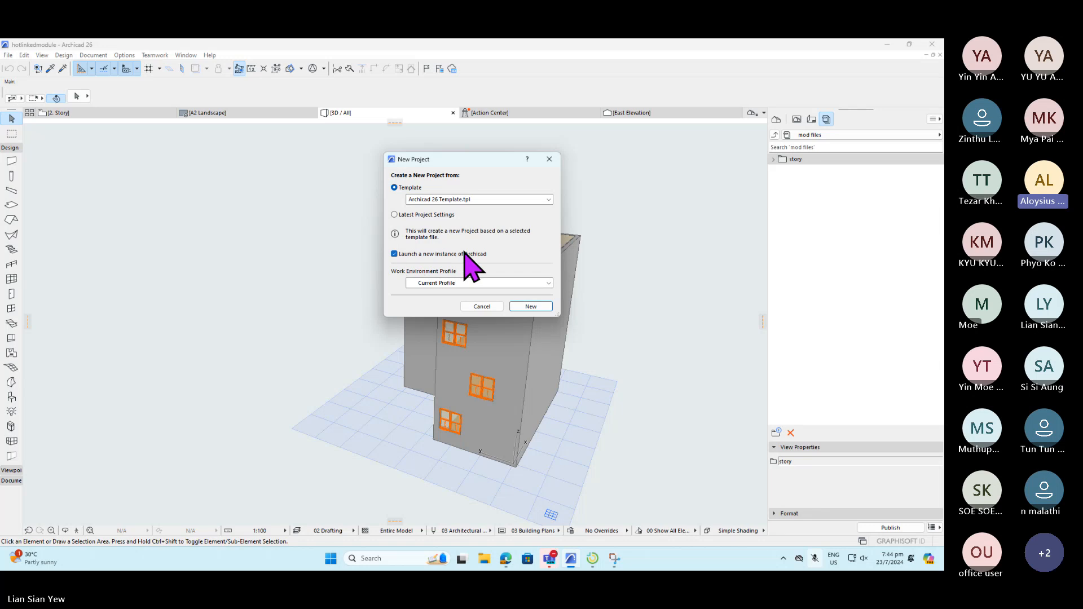
pyautogui.click(531, 307)
pyautogui.moveTo(528, 301)
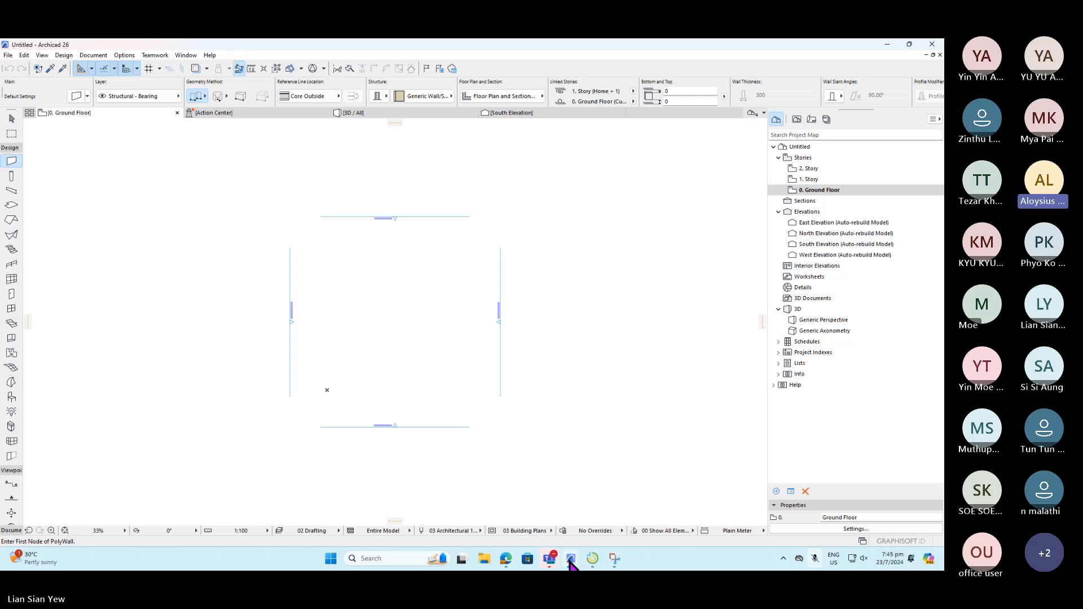
pyautogui.moveTo(572, 562)
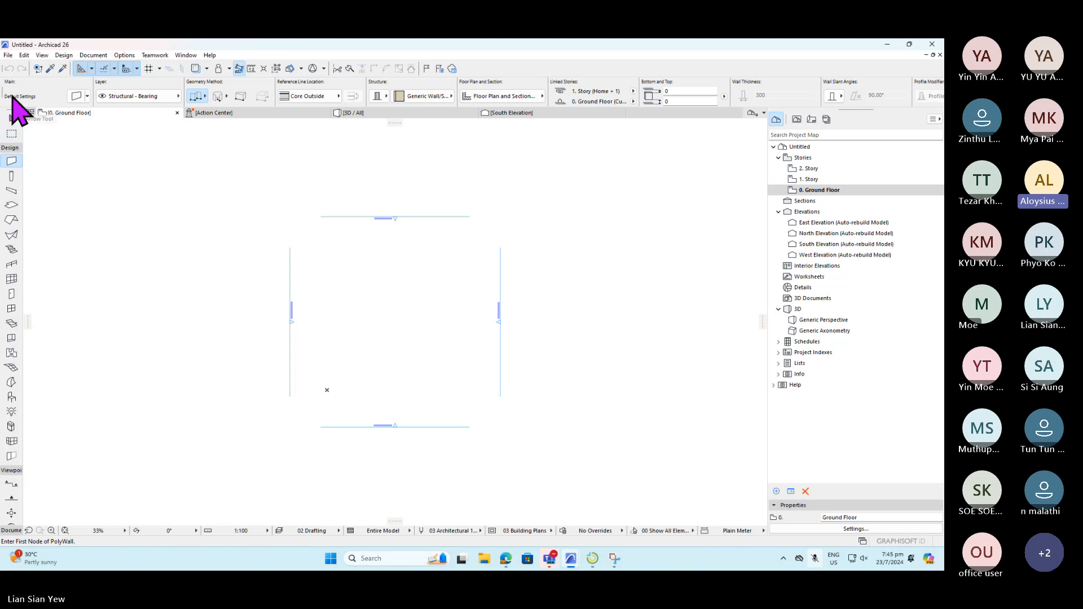
# - Start placing a hotlink in the new project and add a new hotlink module from file
pyautogui.click(8, 57)
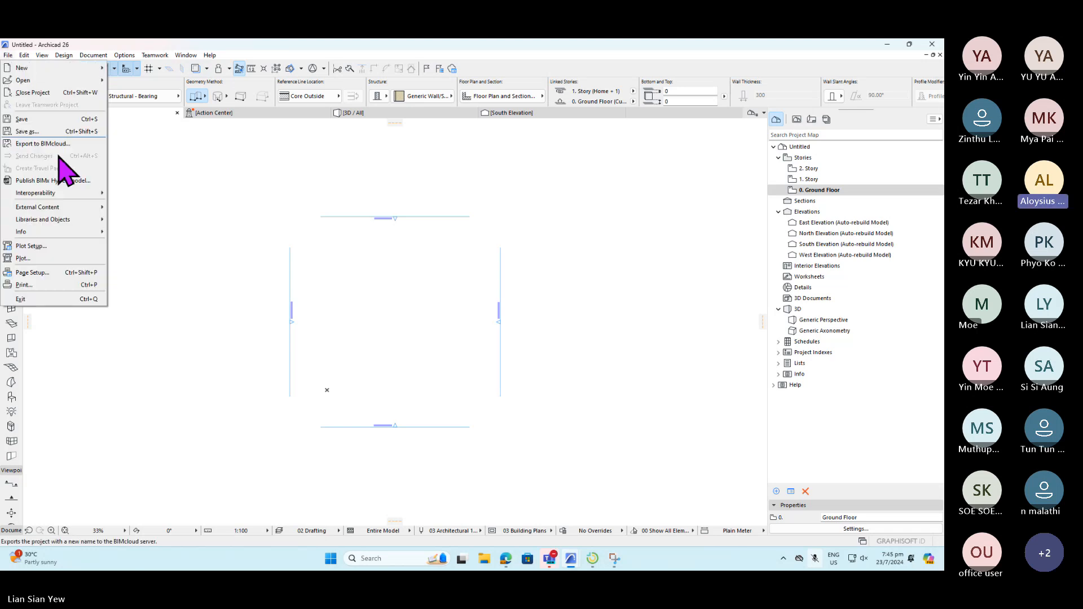
pyautogui.moveTo(80, 209)
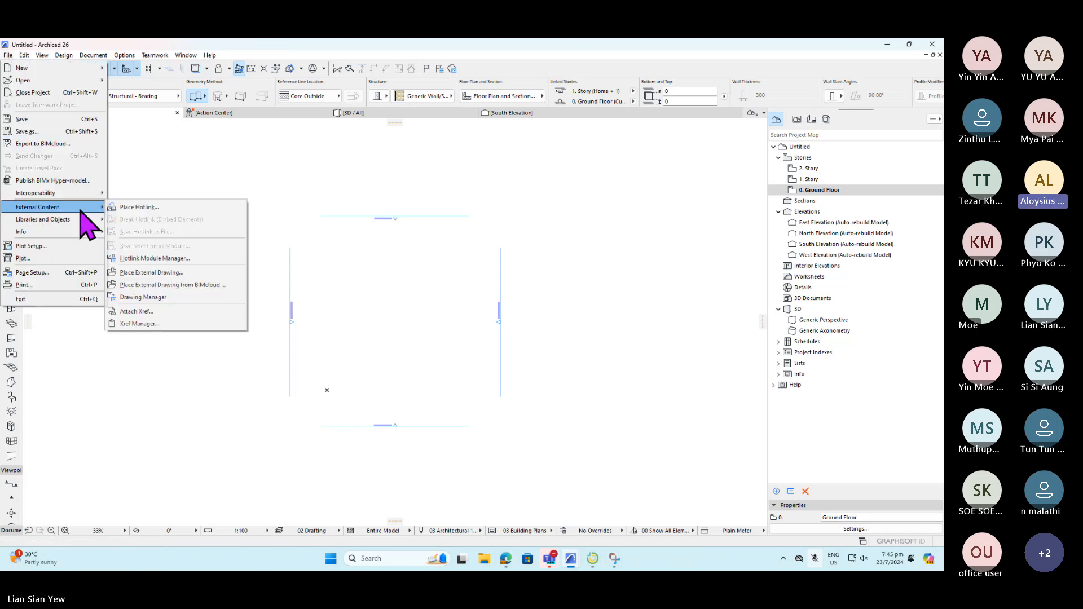
pyautogui.click(130, 207)
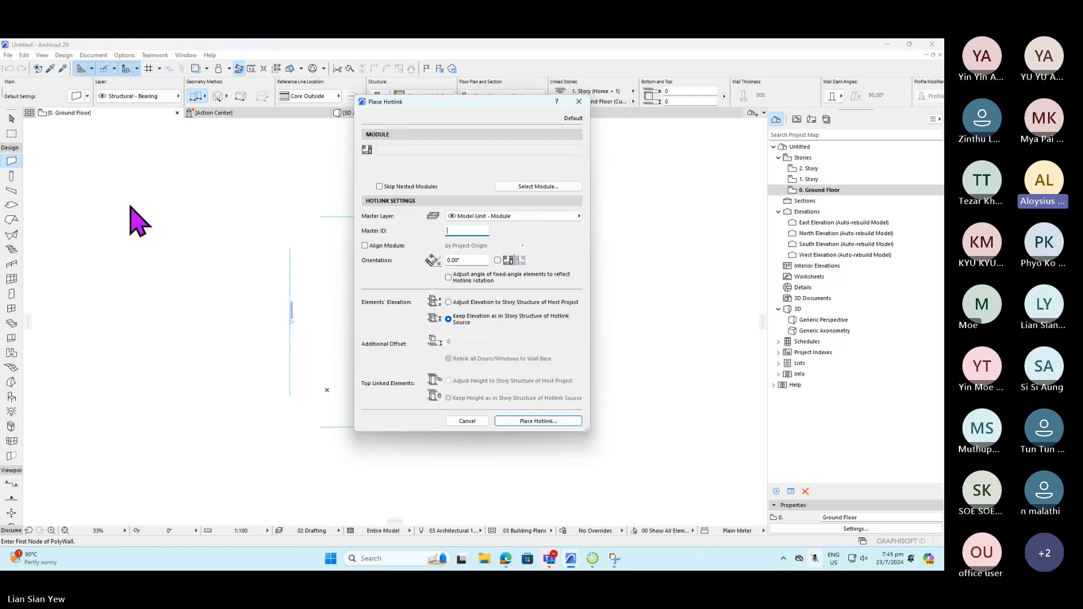
pyautogui.click(545, 187)
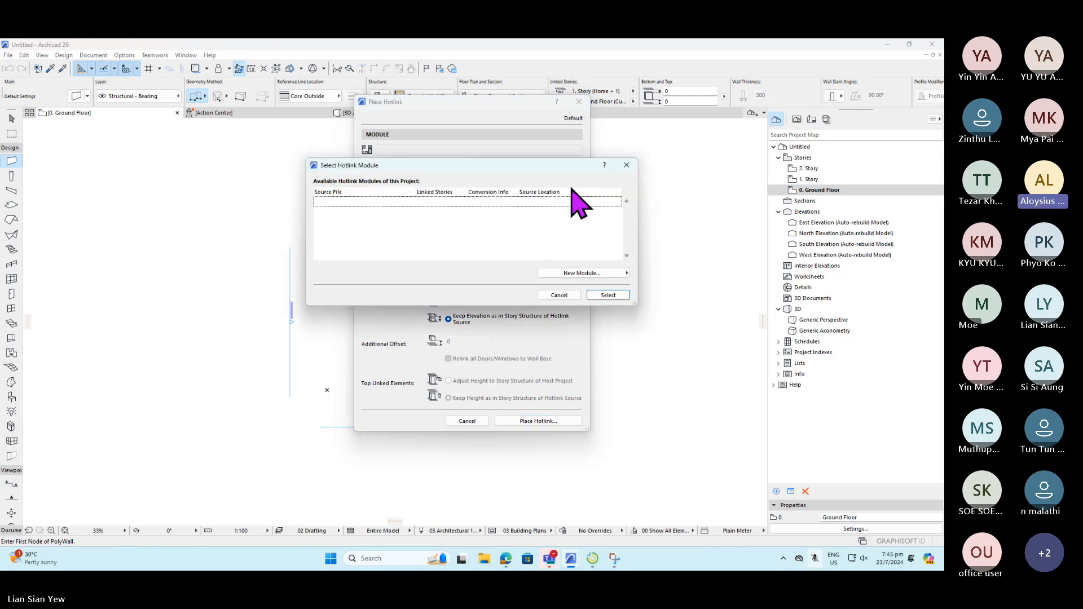
pyautogui.click(594, 275)
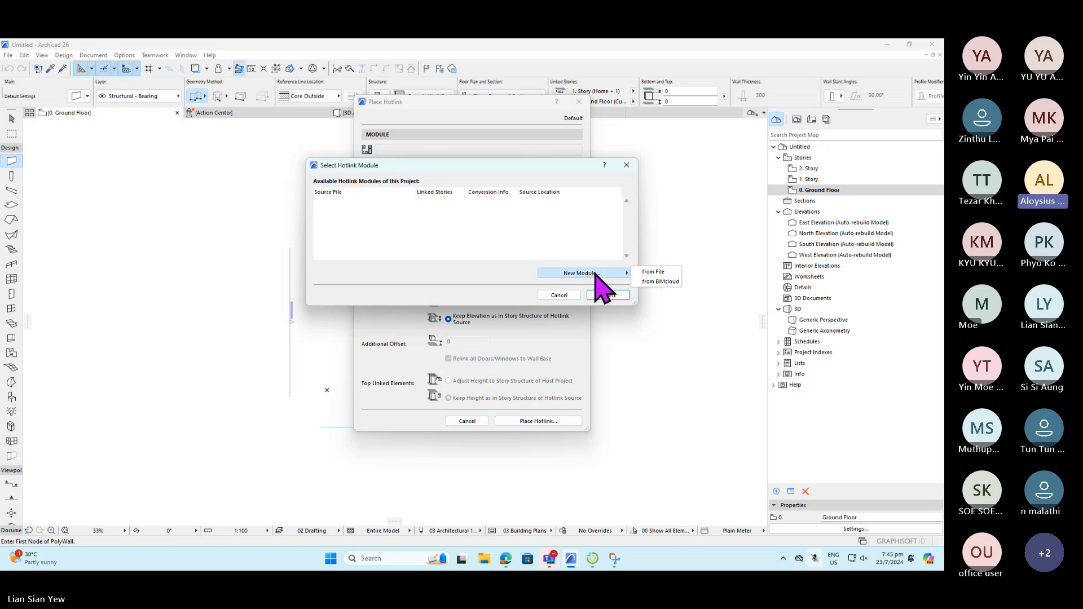
pyautogui.click(667, 272)
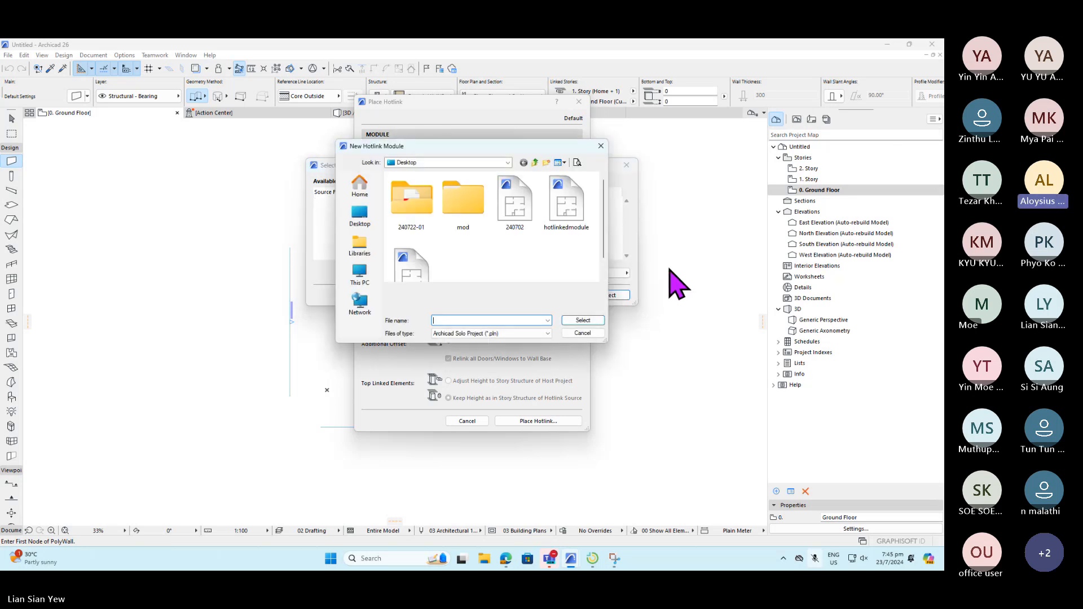
# - Choose the 0. Ground Floor module file (*.mod) from the "story" folder inside "mod" as the hotlink source
pyautogui.doubleClick(463, 194)
pyautogui.doubleClick(401, 188)
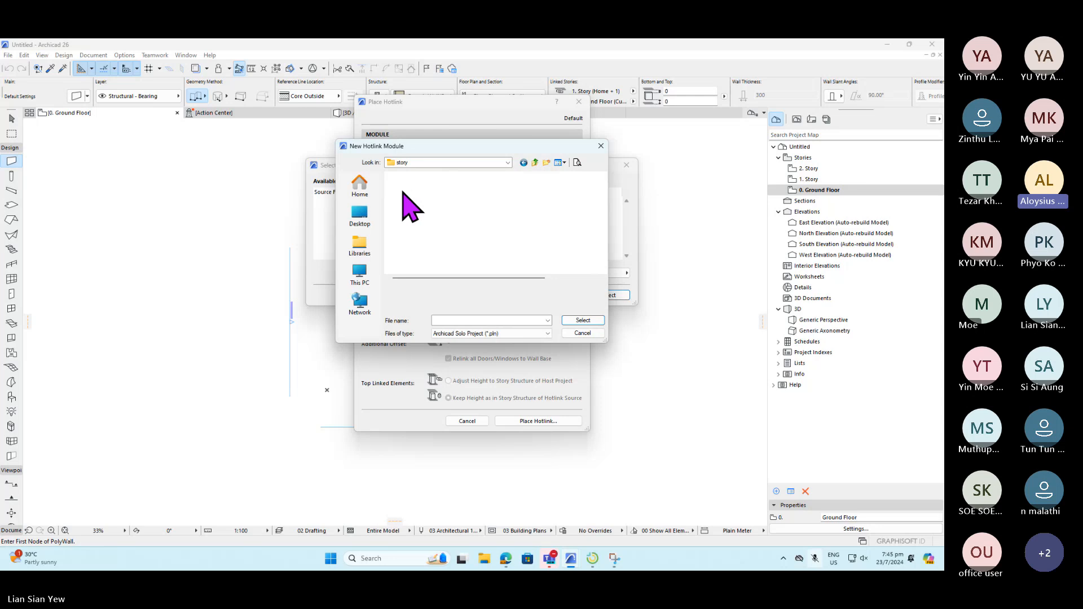
pyautogui.click(538, 334)
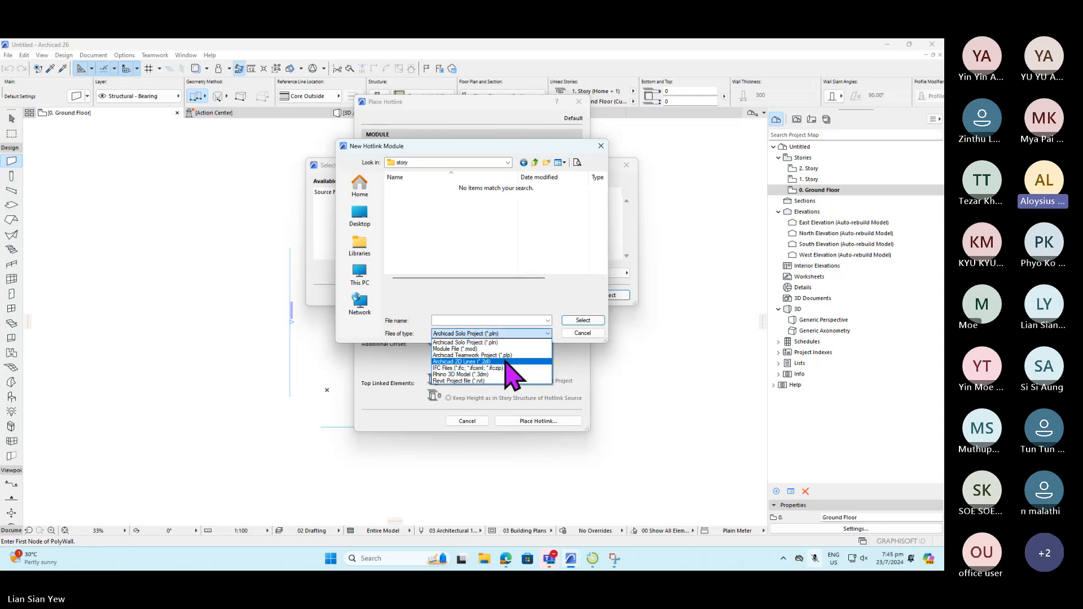
pyautogui.click(469, 350)
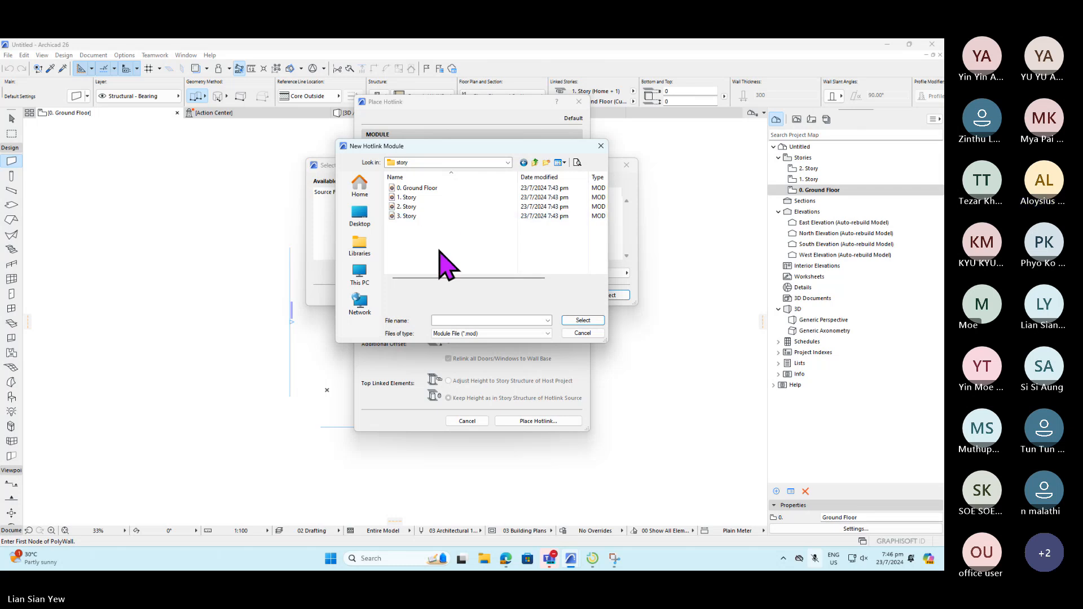
pyautogui.click(404, 182)
pyautogui.click(405, 188)
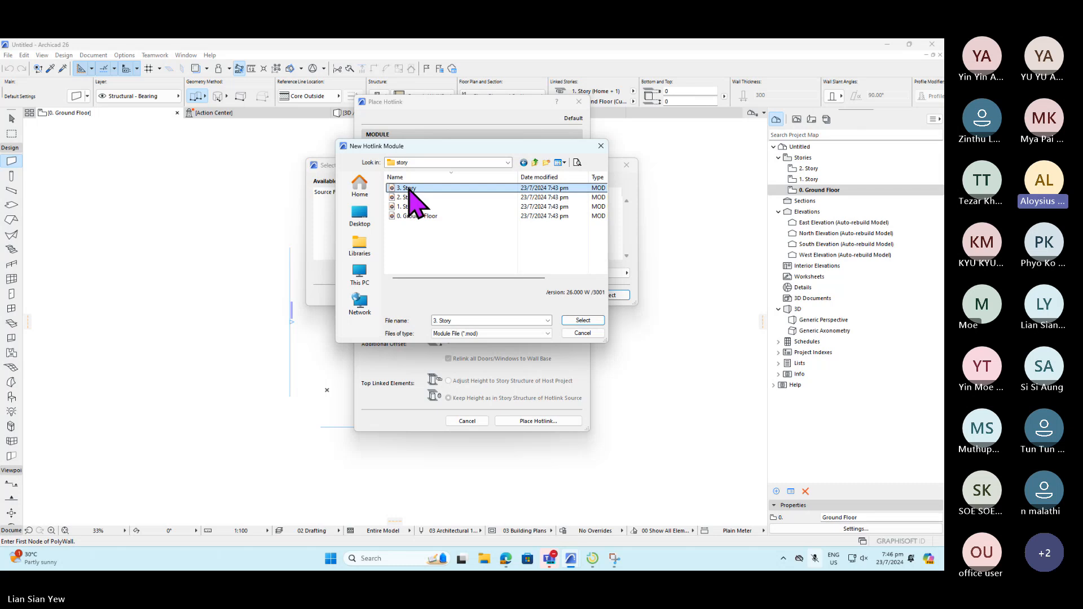
pyautogui.click(423, 216)
pyautogui.click(585, 320)
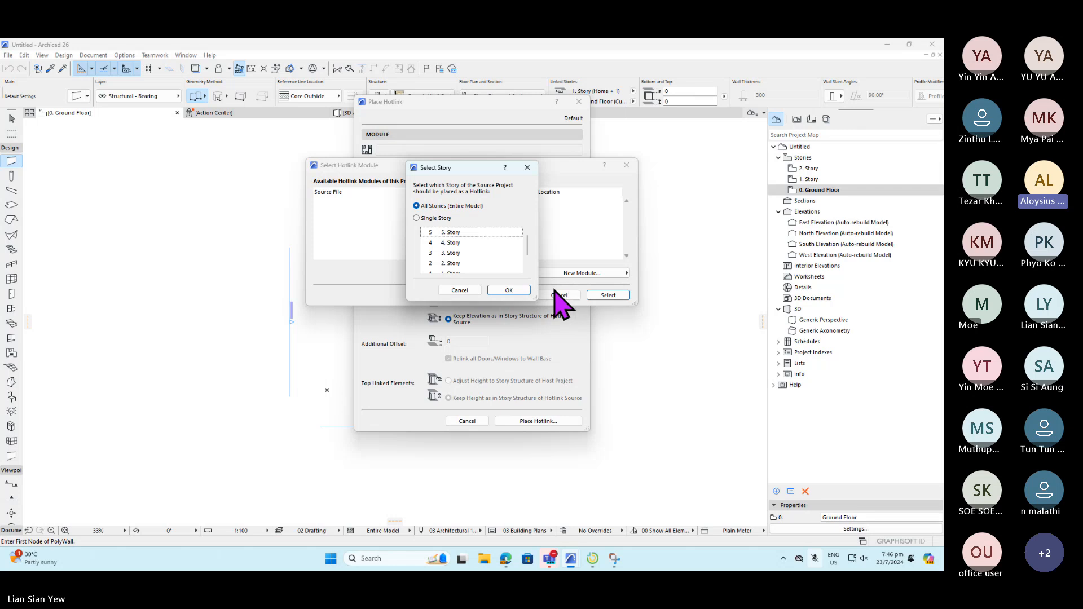
pyautogui.click(517, 291)
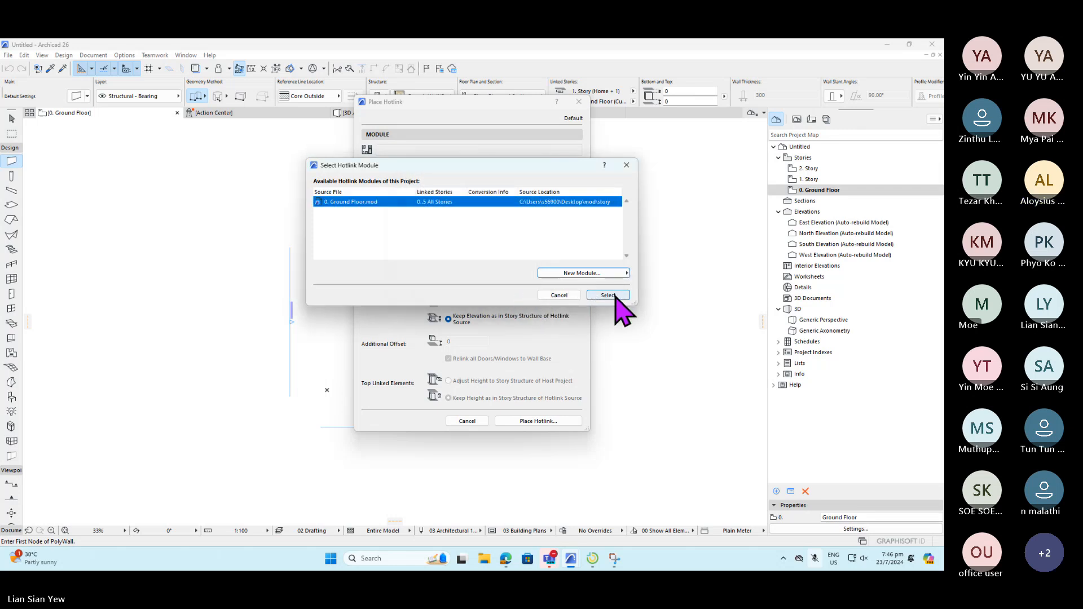
pyautogui.click(608, 295)
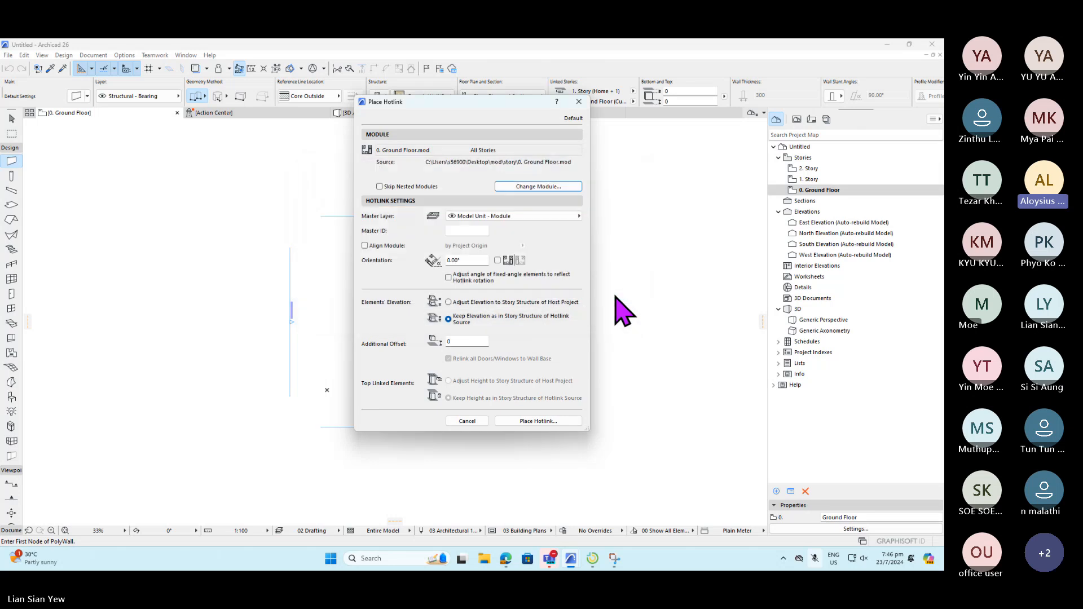
pyautogui.click(543, 423)
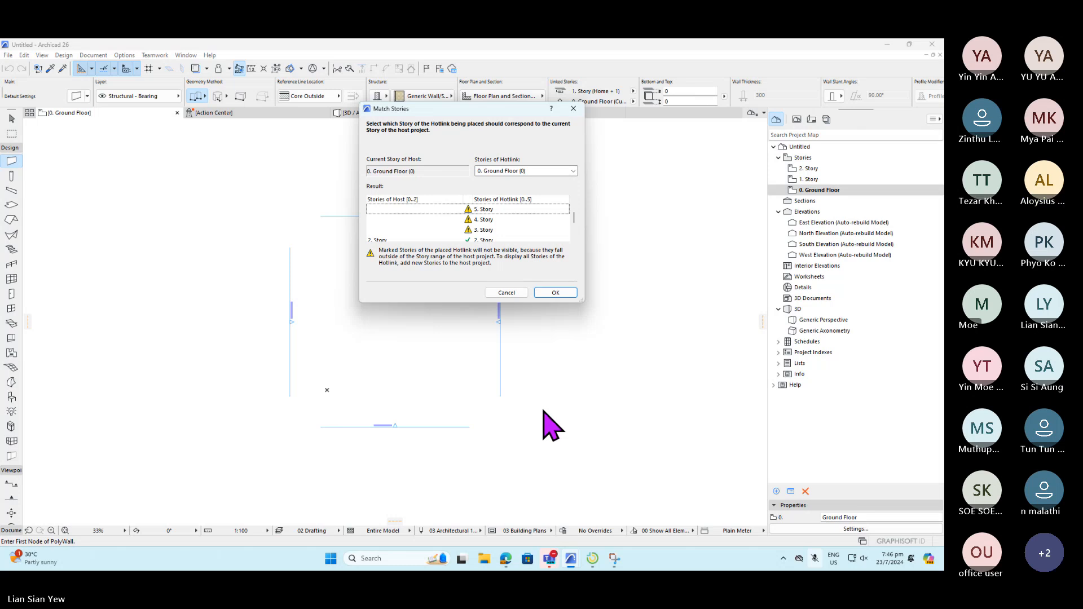
pyautogui.scroll(-3, 532, 237)
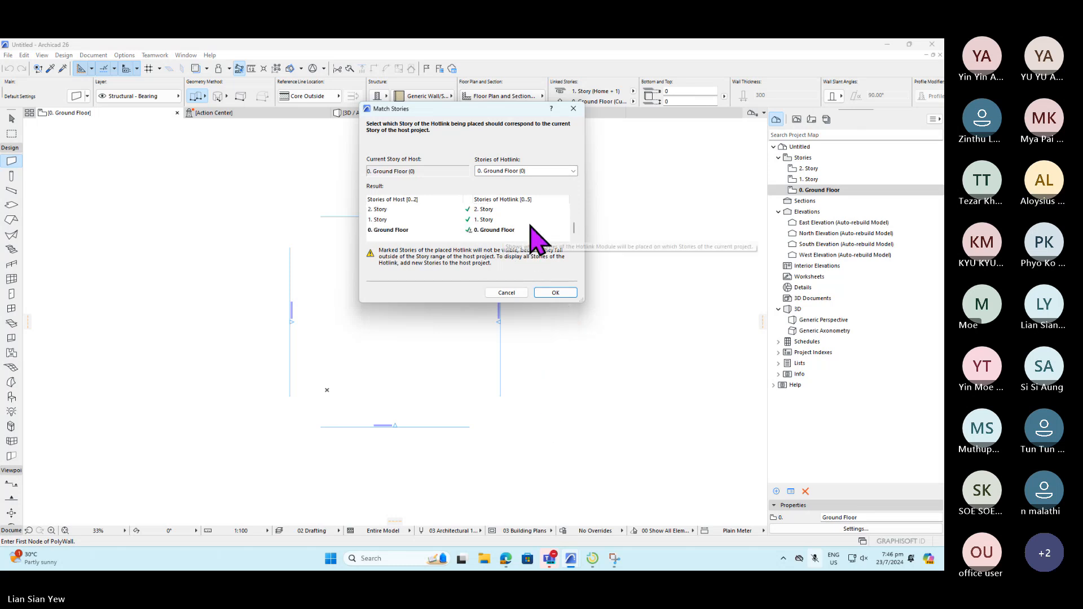
pyautogui.scroll(3, 508, 240)
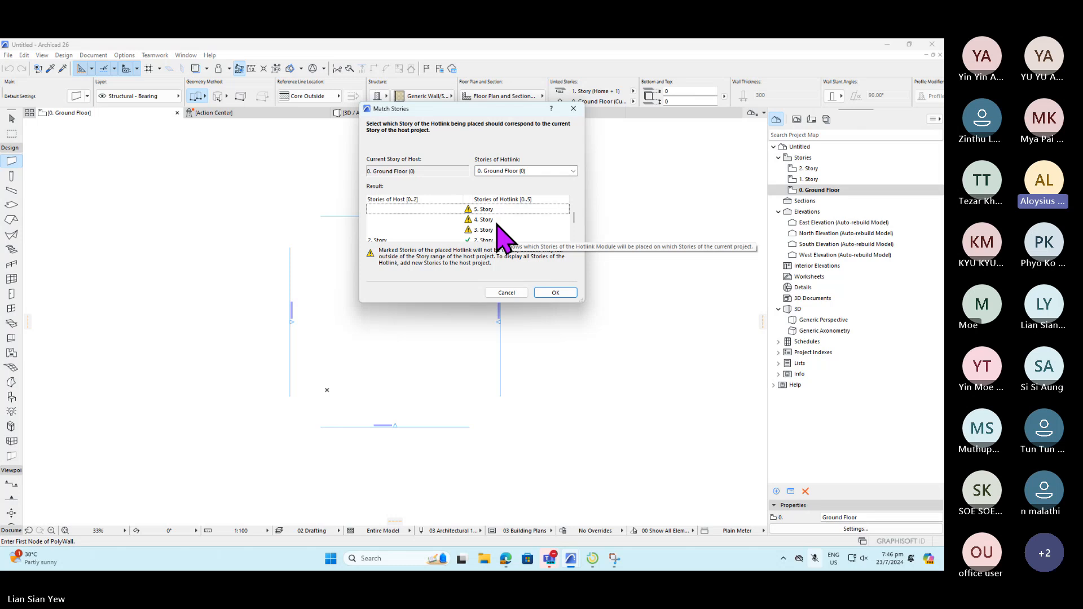
pyautogui.scroll(-3, 497, 228)
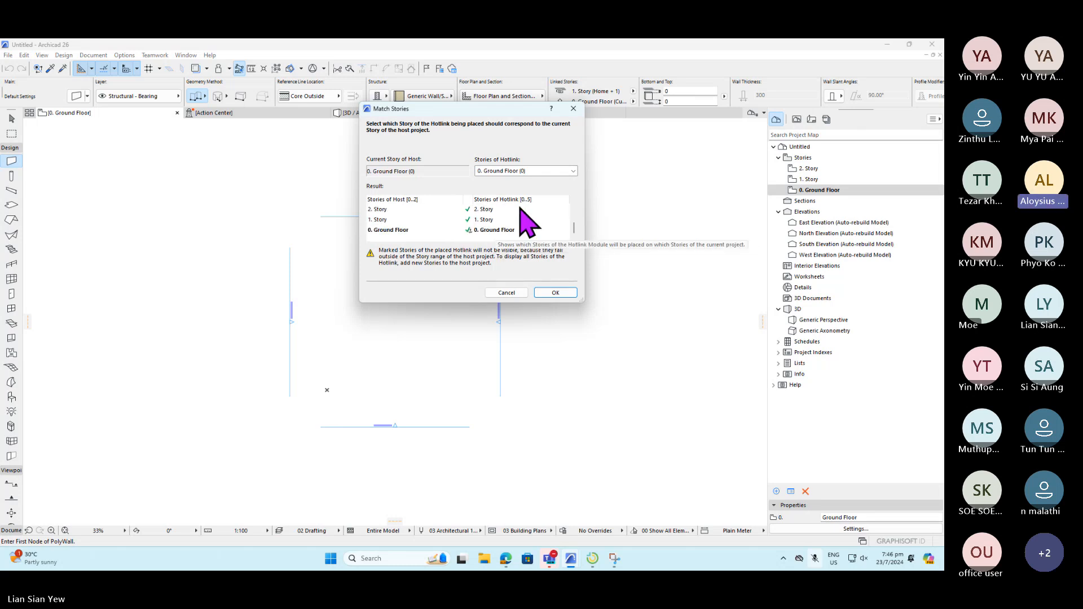
pyautogui.scroll(3, 497, 226)
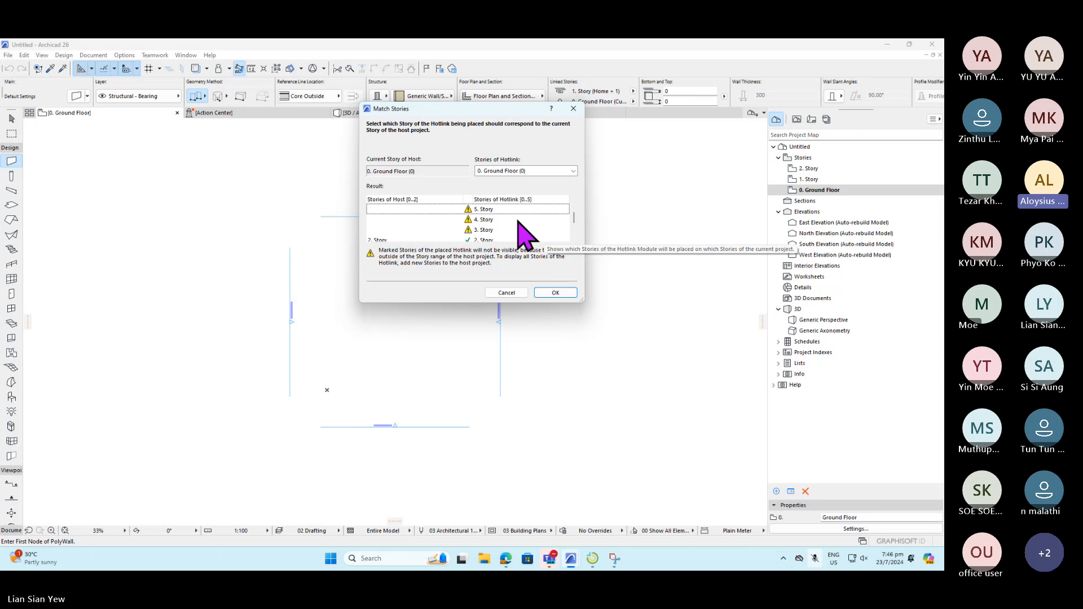
pyautogui.click(514, 292)
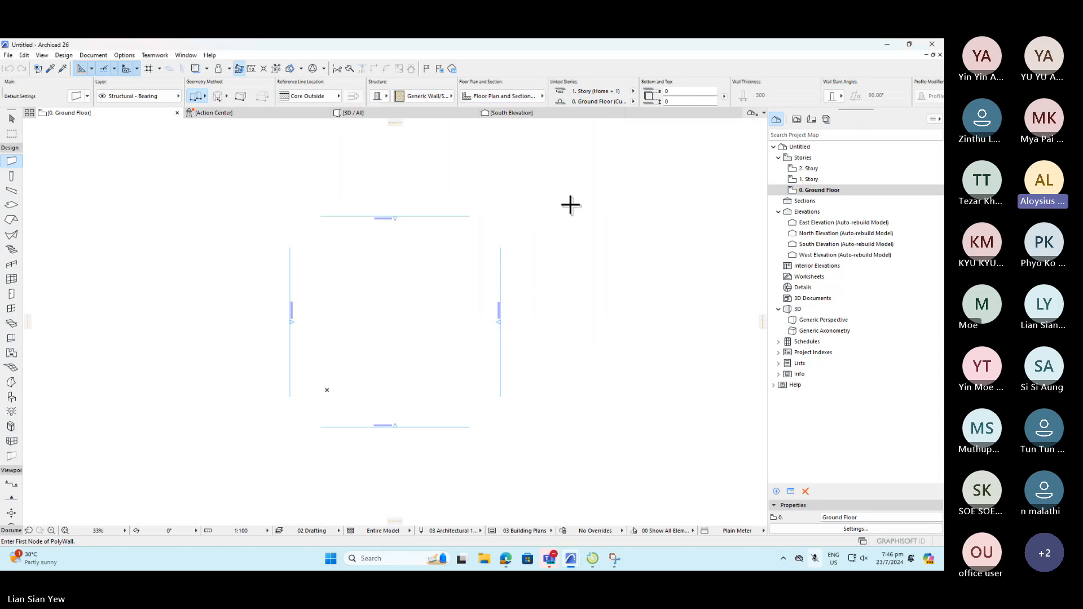
# - Insert three new stories above story 2 in the story settings so the project has stories 0 to 5
pyautogui.hotkey('ctrl', '7')
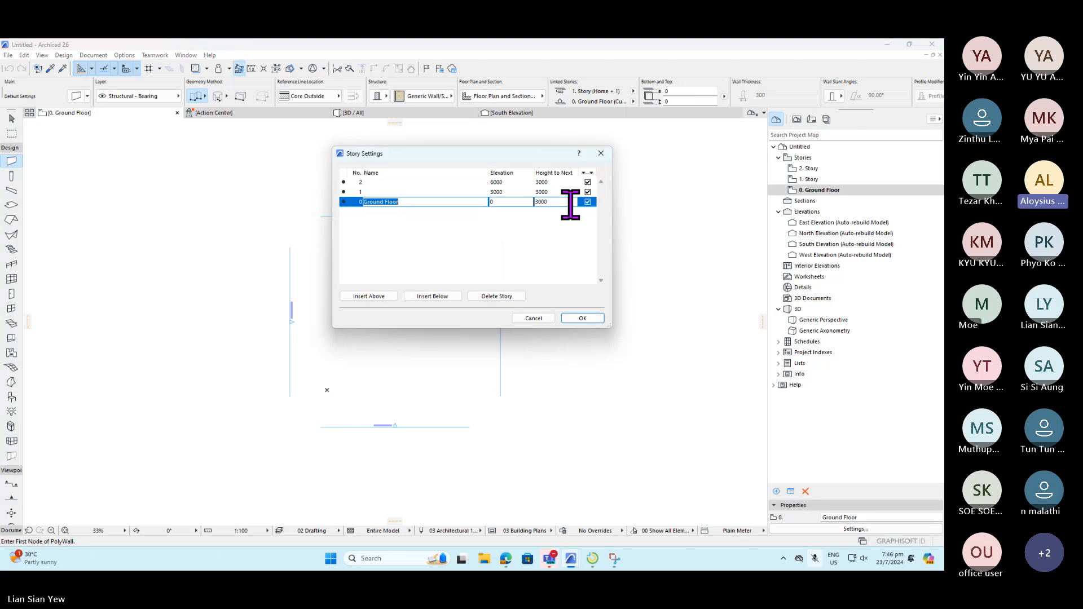
pyautogui.click(388, 183)
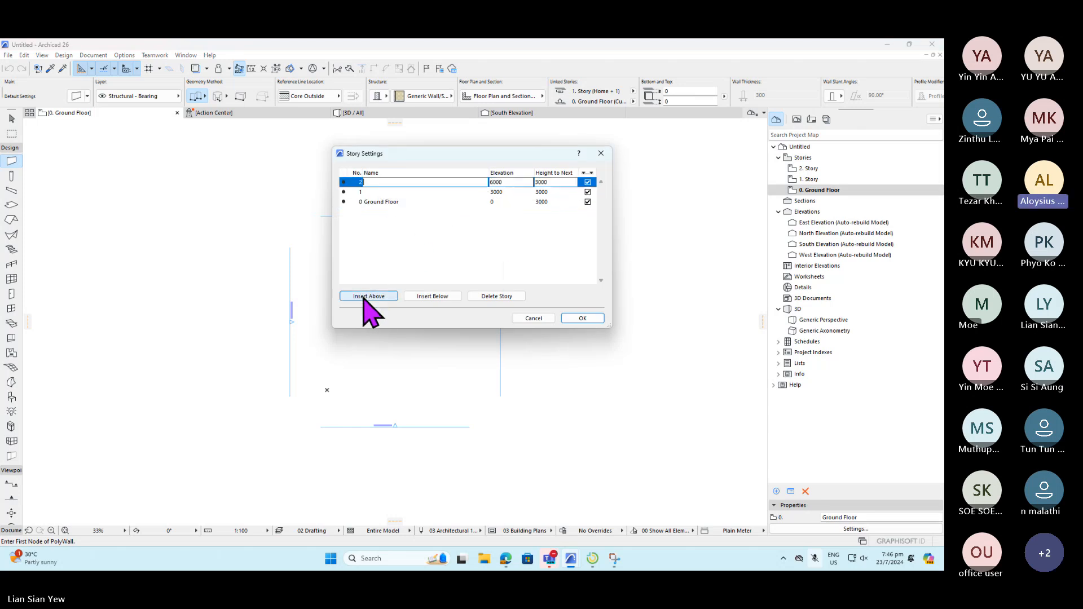
pyautogui.click(364, 297)
pyautogui.click(364, 298)
pyautogui.click(366, 298)
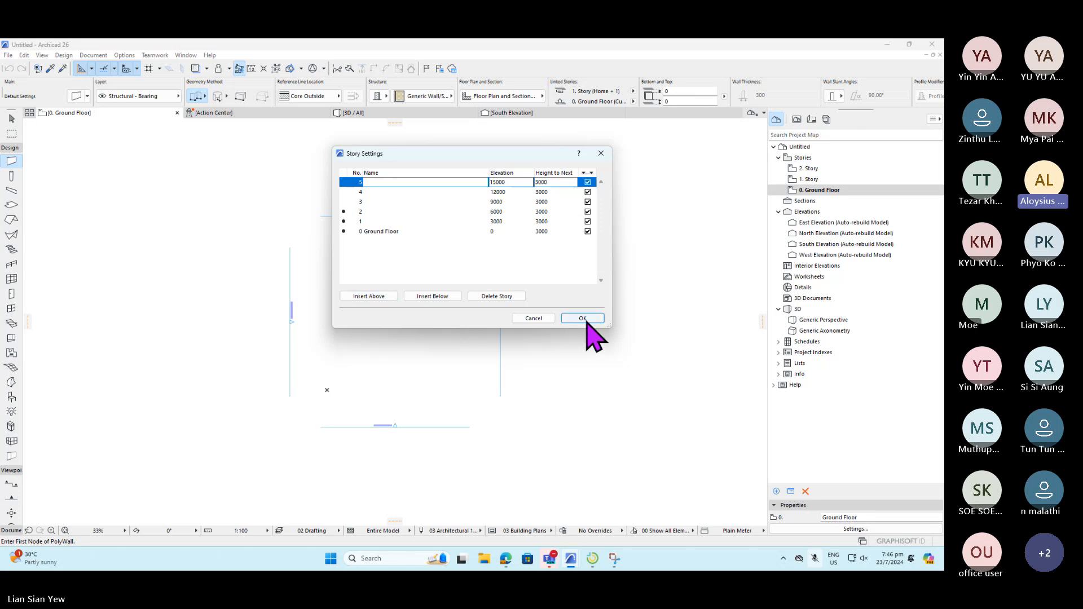
pyautogui.click(583, 318)
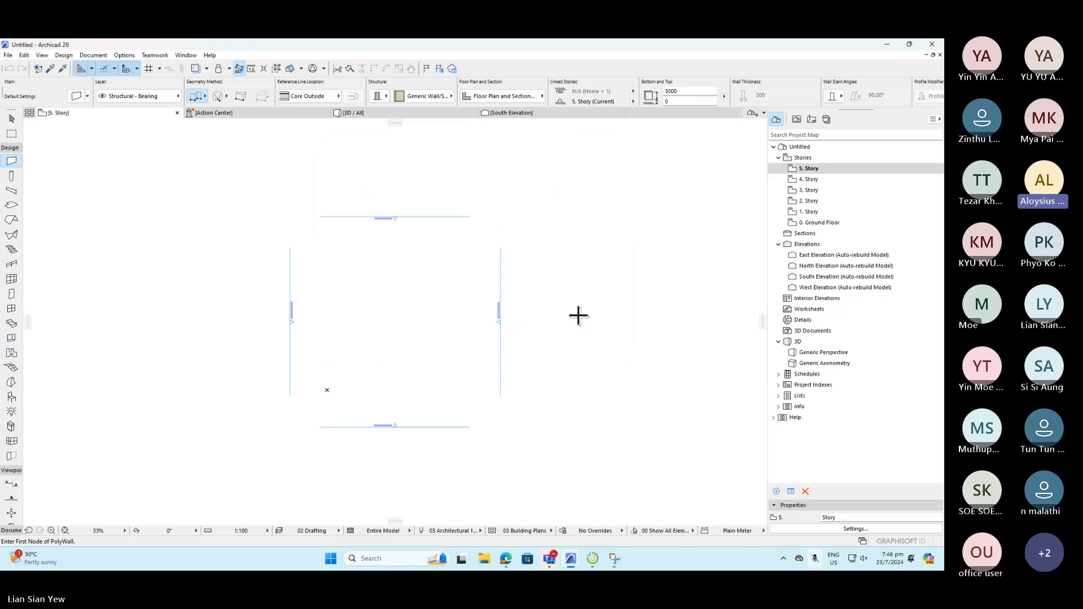
# - Start placing a hotlink and choose the 0. Ground Floor module file from the "story" folder as its new module
pyautogui.click(8, 54)
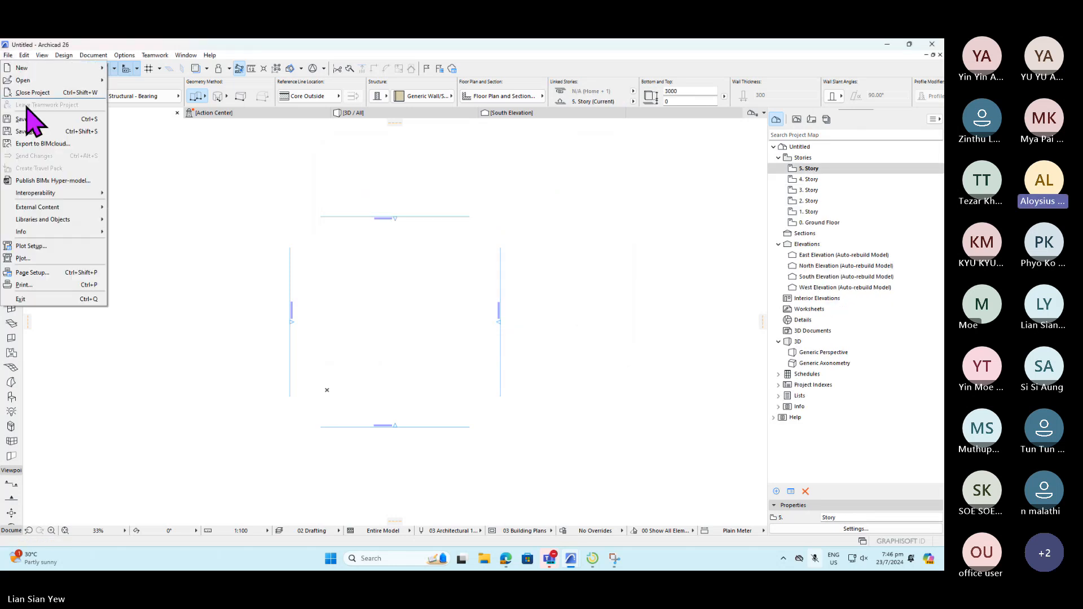
pyautogui.moveTo(104, 209)
pyautogui.click(142, 209)
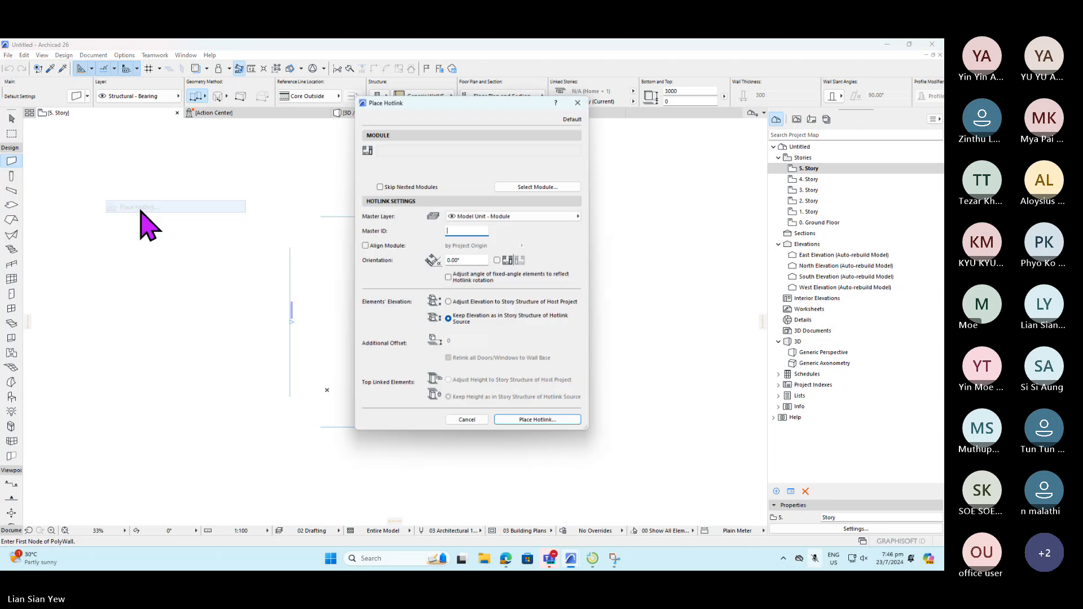
pyautogui.click(538, 188)
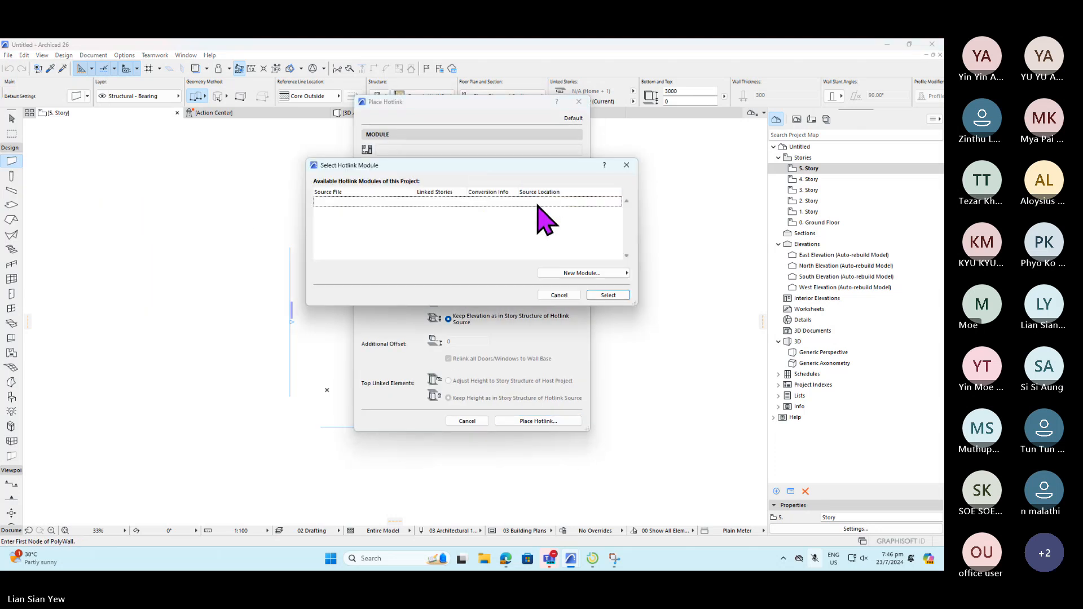
pyautogui.click(581, 273)
pyautogui.click(653, 274)
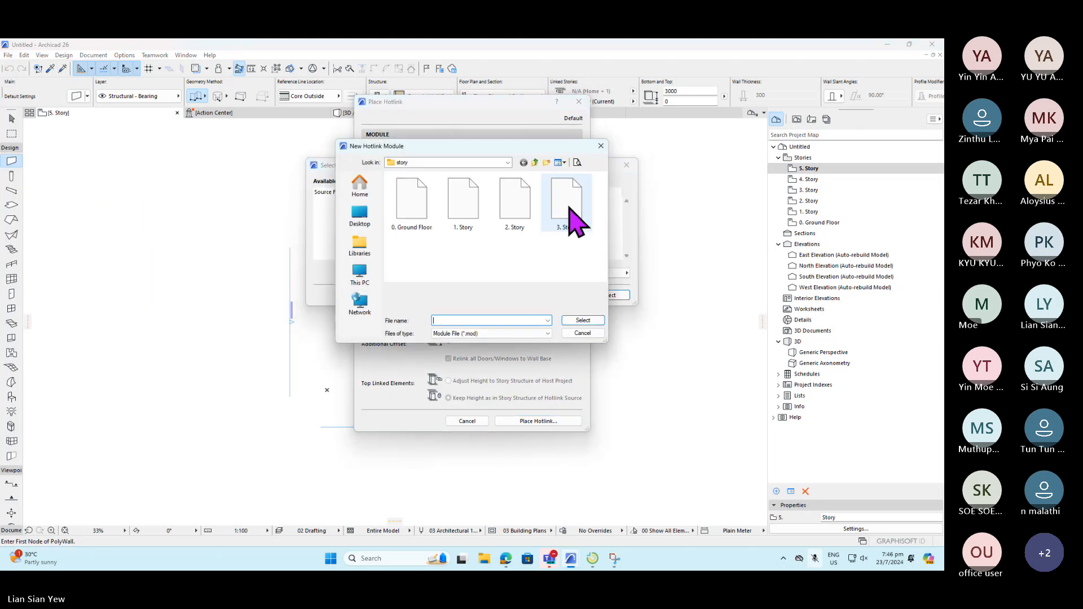
pyautogui.click(422, 204)
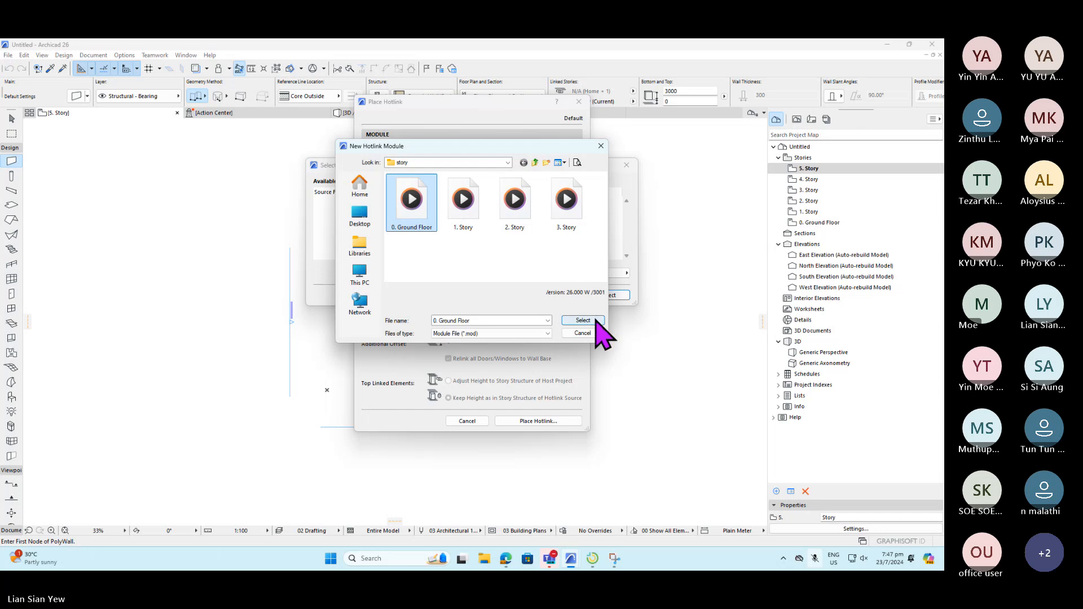
pyautogui.click(596, 320)
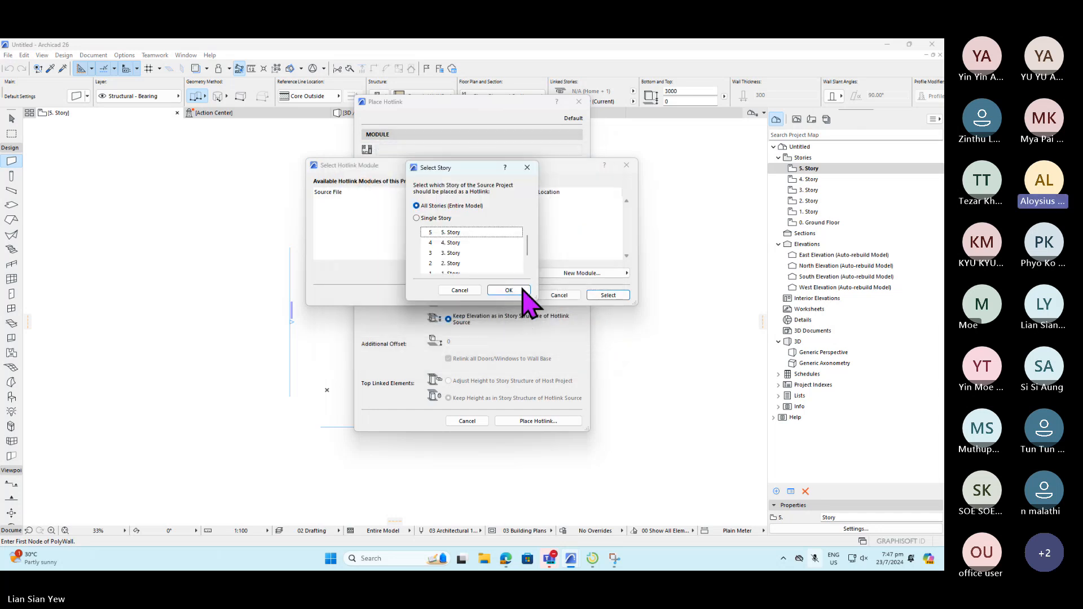
# - Place the hotlink with all stories of the module, matching its 5. Story to the host's current 5. Story
pyautogui.click(509, 290)
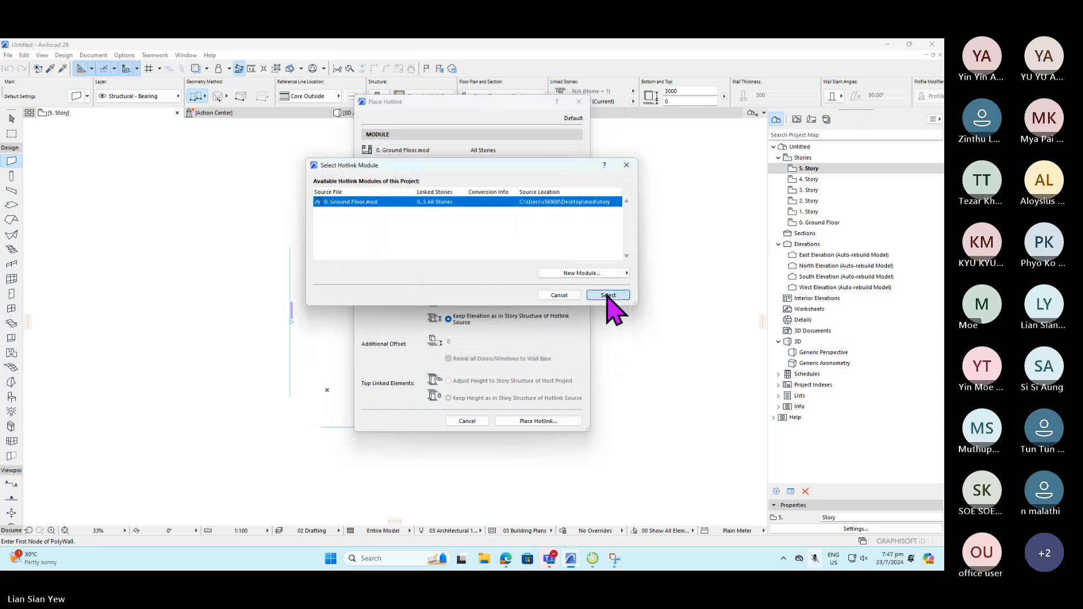
pyautogui.click(608, 296)
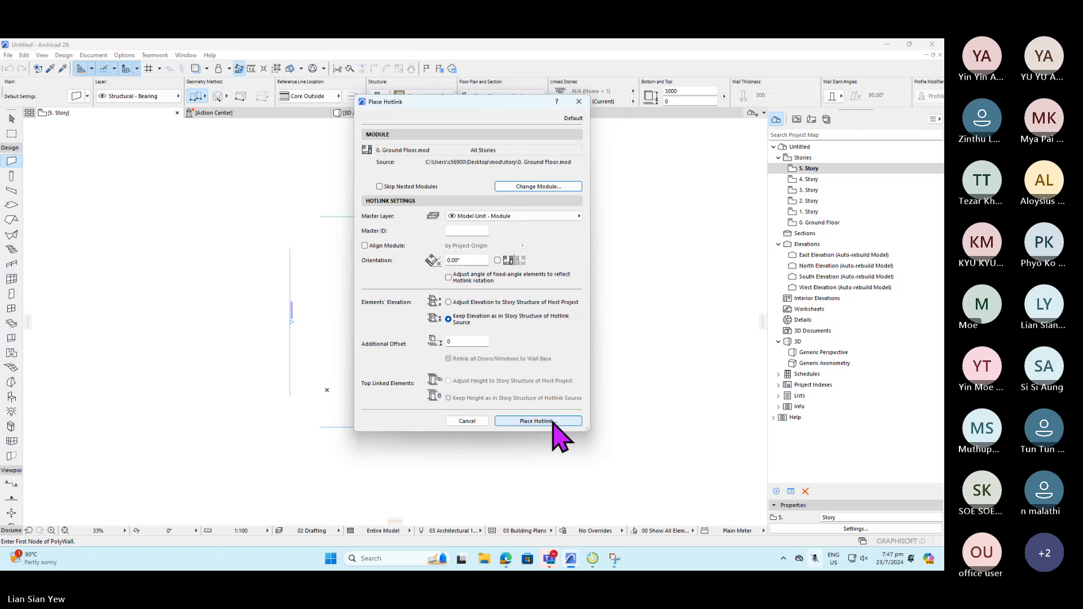
pyautogui.click(554, 423)
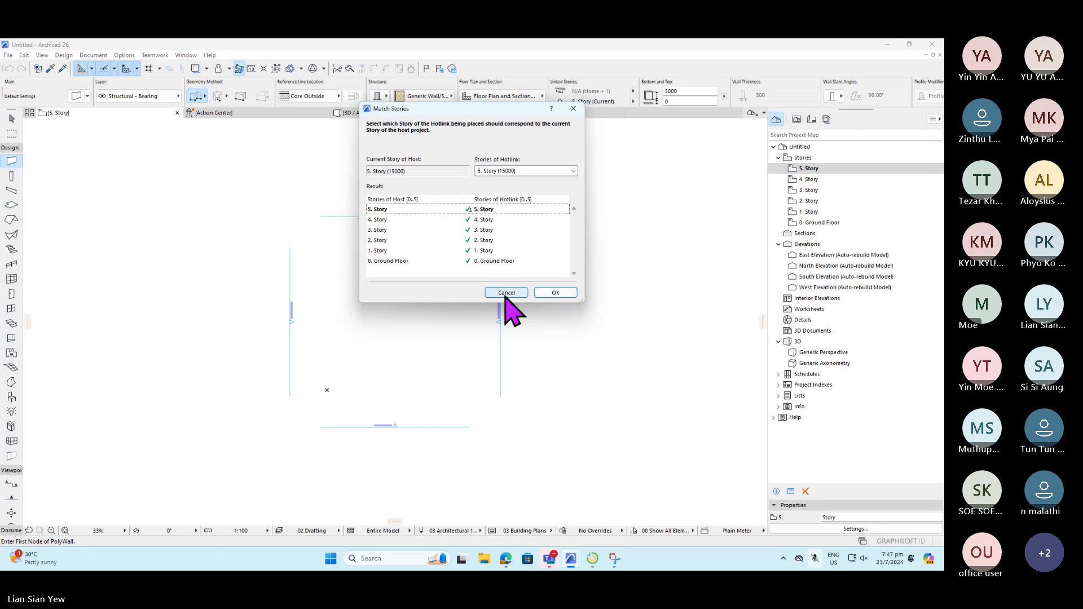
pyautogui.click(555, 292)
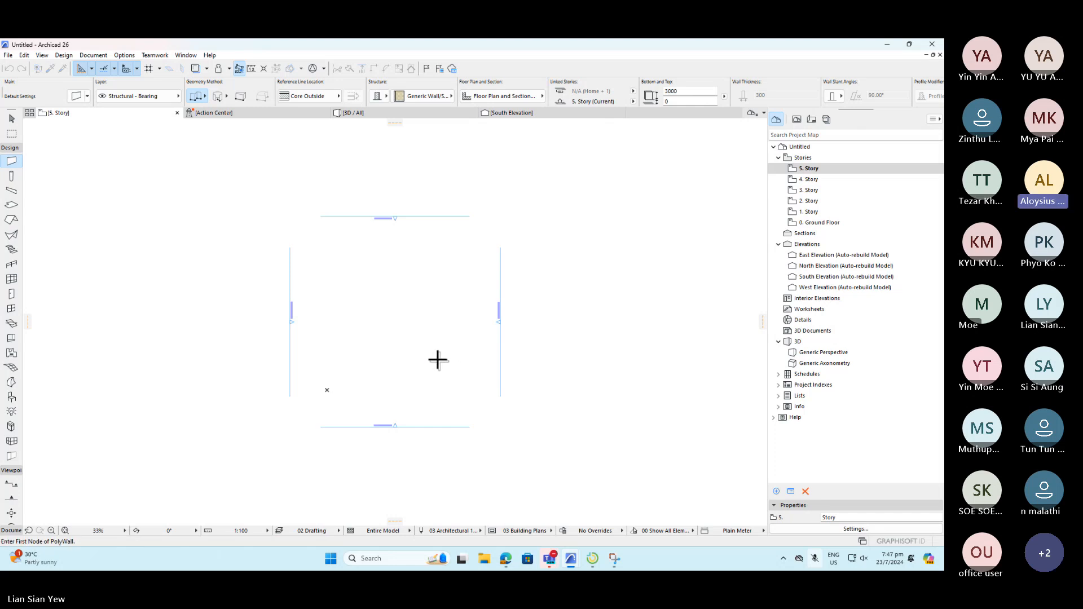
# - Examine the placed hotlink building from several angles in the 3D view
pyautogui.click(382, 116)
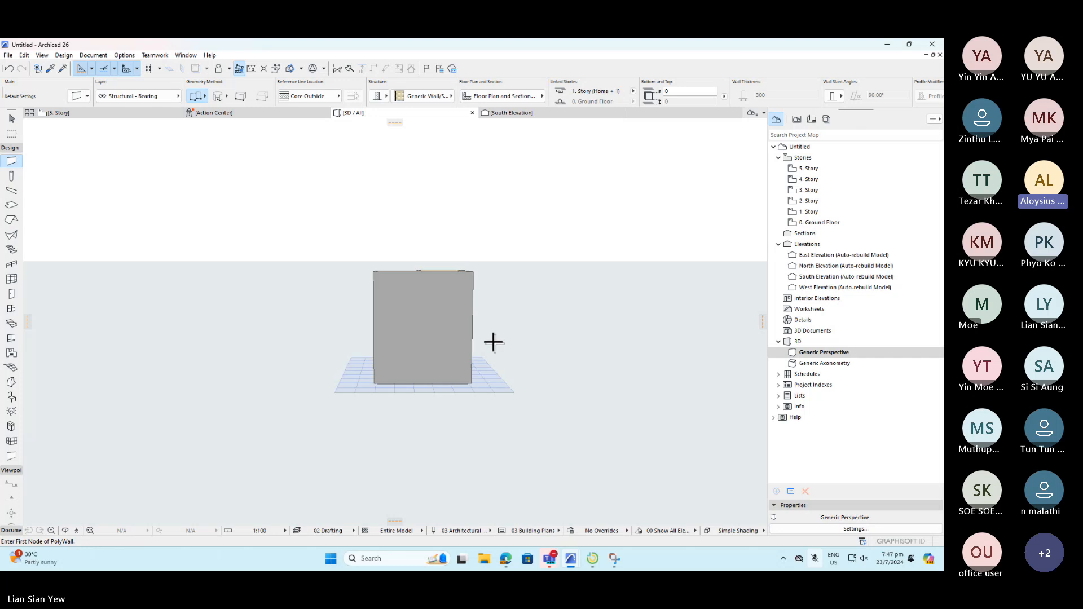
pyautogui.keyDown('shift'); pyautogui.moveTo(390, 373); pyautogui.dragTo(773, 387, button='middle'); pyautogui.keyUp('shift')
pyautogui.keyDown('shift'); pyautogui.moveTo(316, 338); pyautogui.dragTo(409, 387, button='middle'); pyautogui.keyUp('shift')
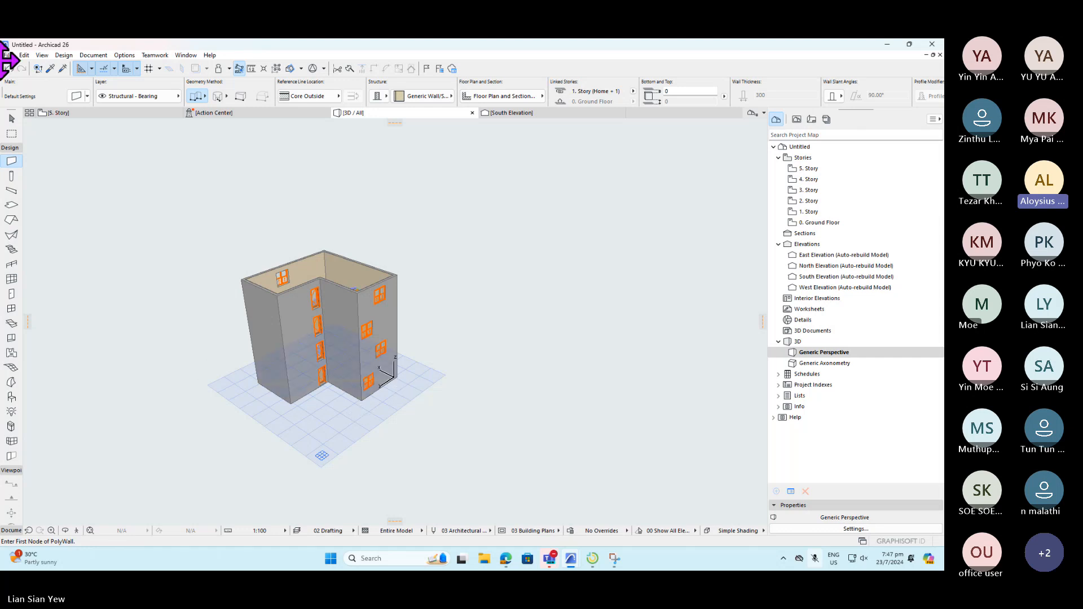
# - Return to the 5. Story floor plan and start placing another hotlink
pyautogui.click(8, 55)
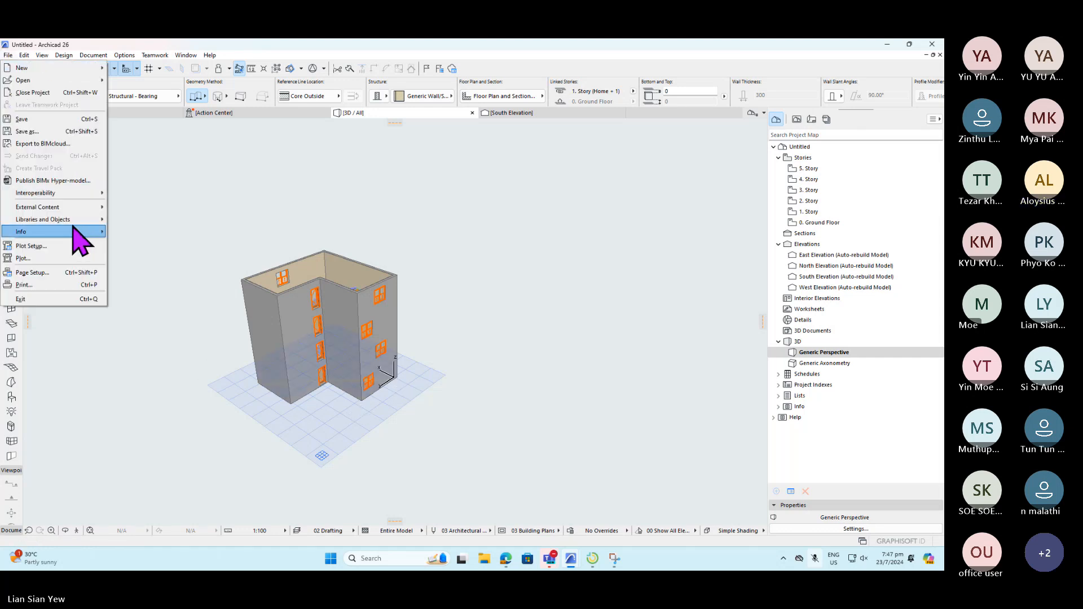
pyautogui.moveTo(91, 217)
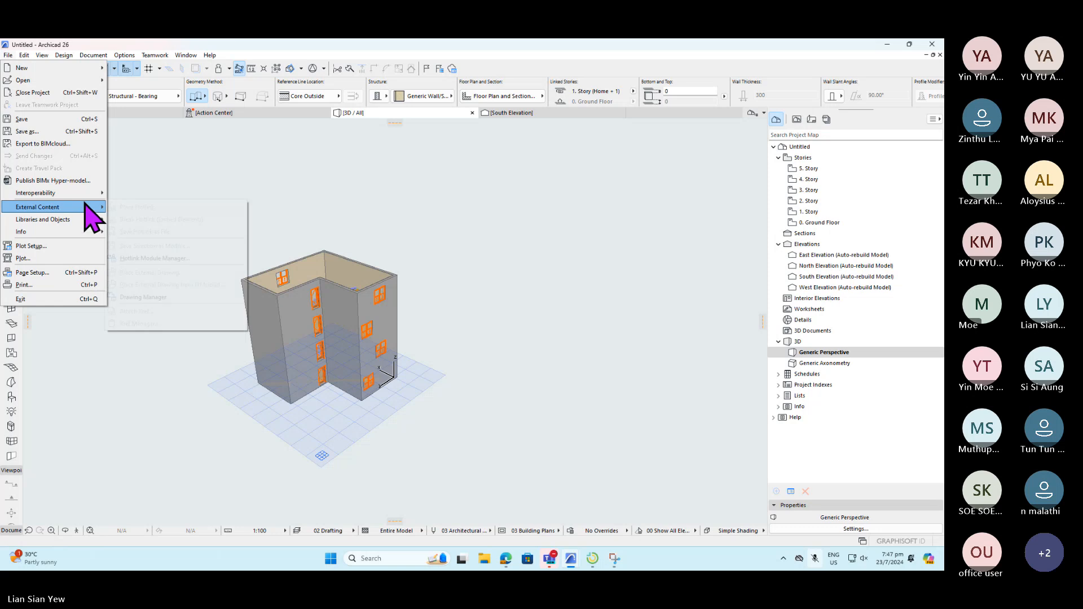
pyautogui.click(256, 171)
pyautogui.click(56, 113)
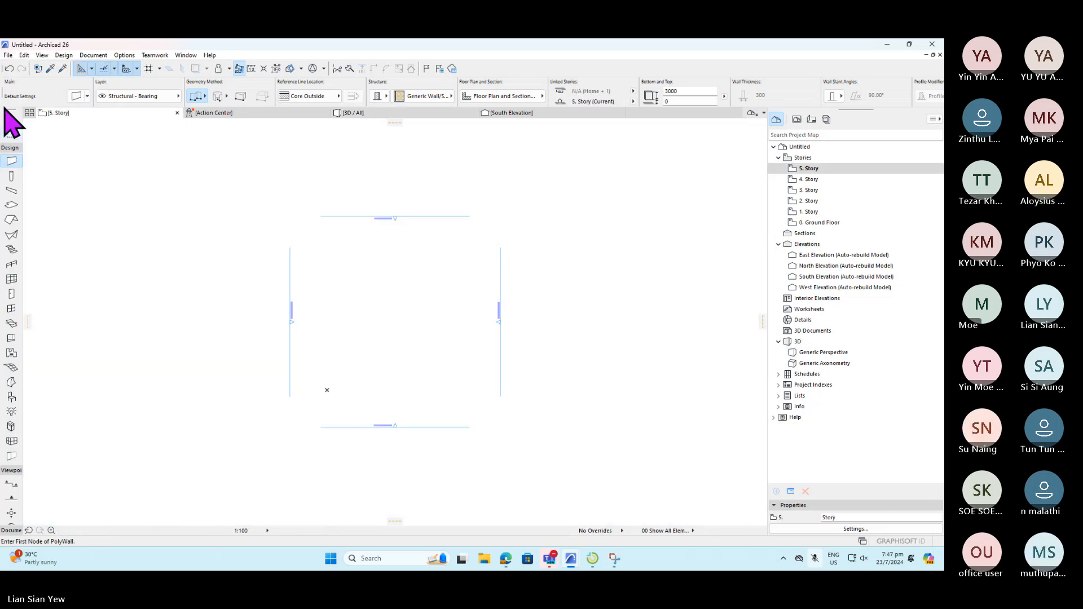
pyautogui.click(8, 55)
pyautogui.moveTo(79, 208)
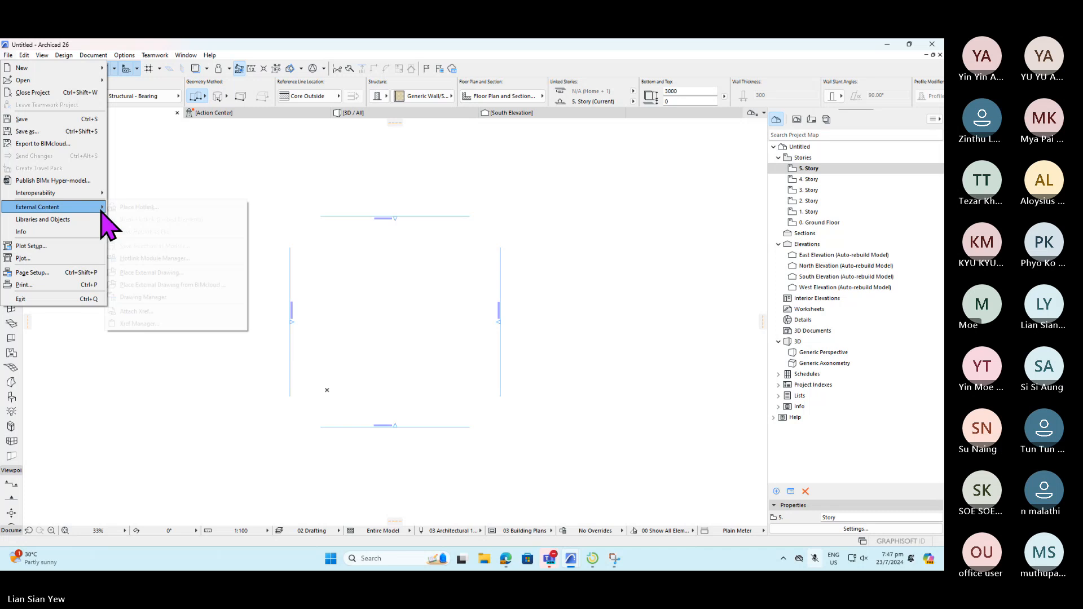
pyautogui.click(164, 208)
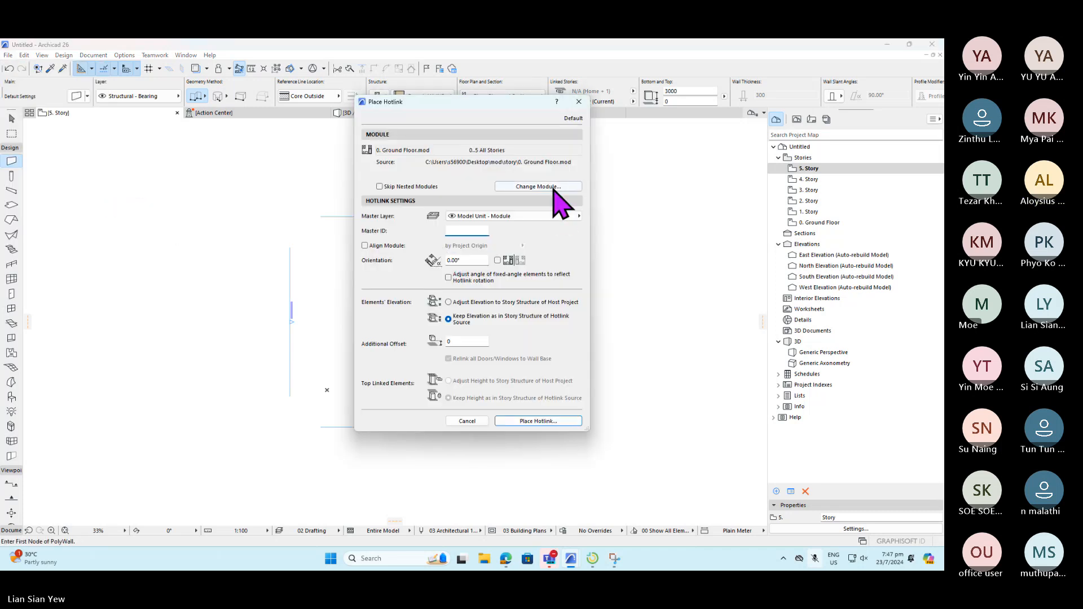
pyautogui.click(554, 188)
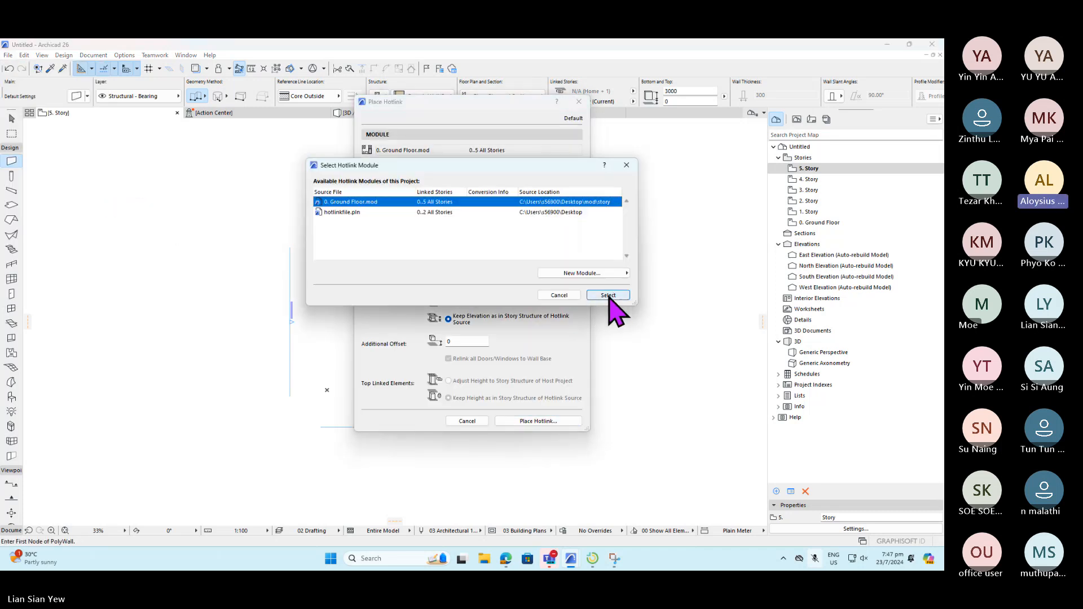
pyautogui.click(565, 295)
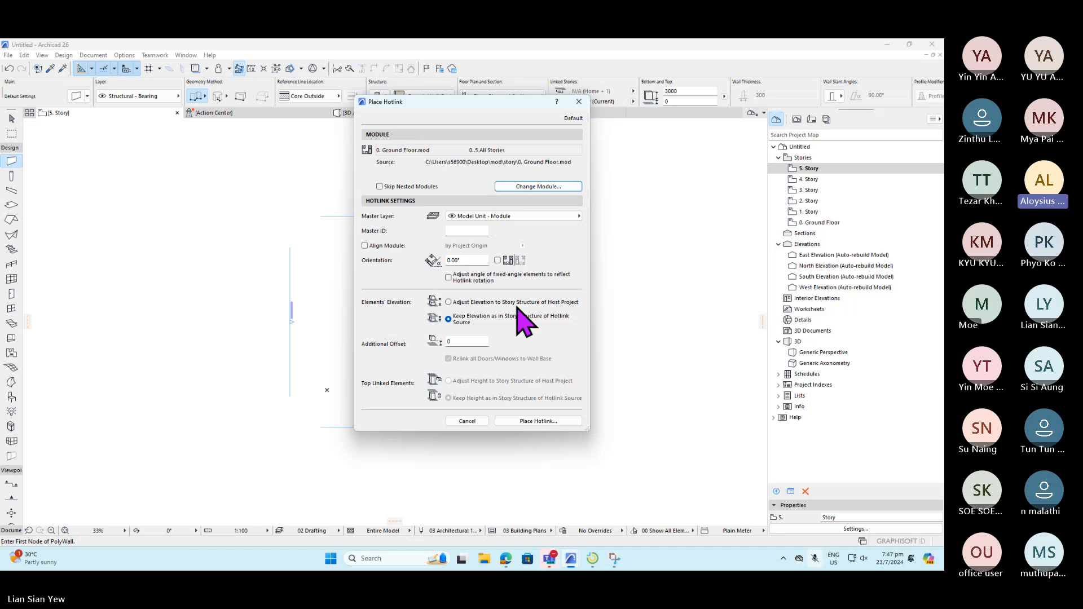
pyautogui.click(543, 188)
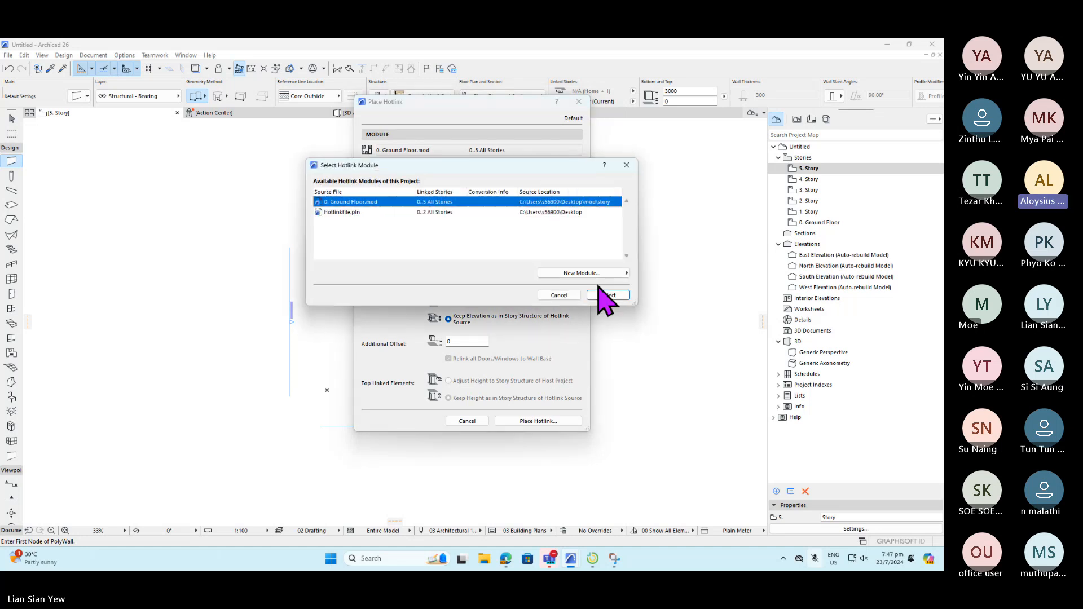
pyautogui.click(597, 274)
pyautogui.click(649, 272)
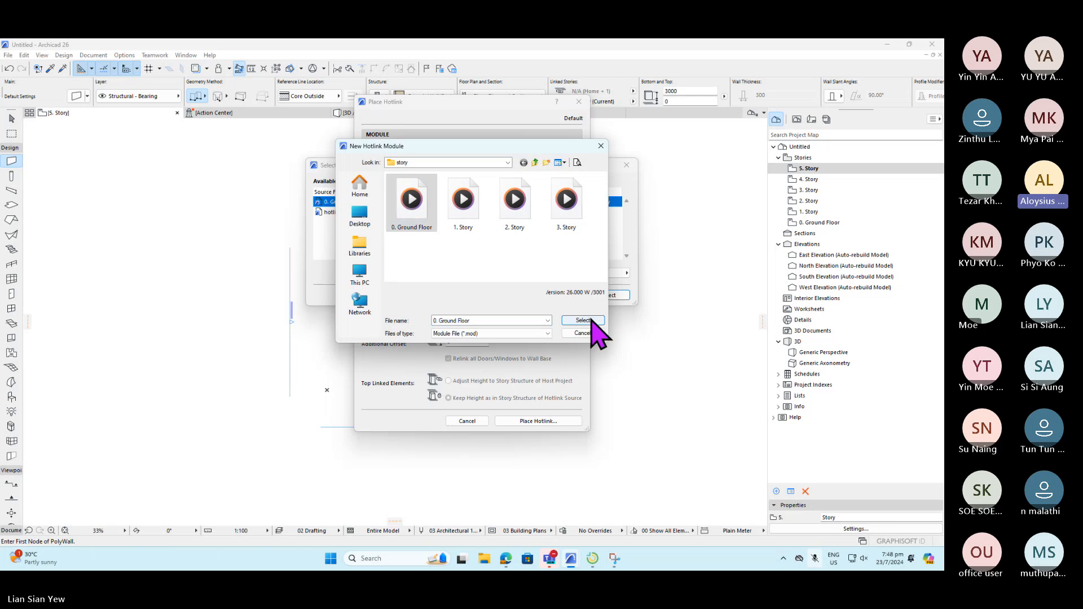
pyautogui.click(587, 321)
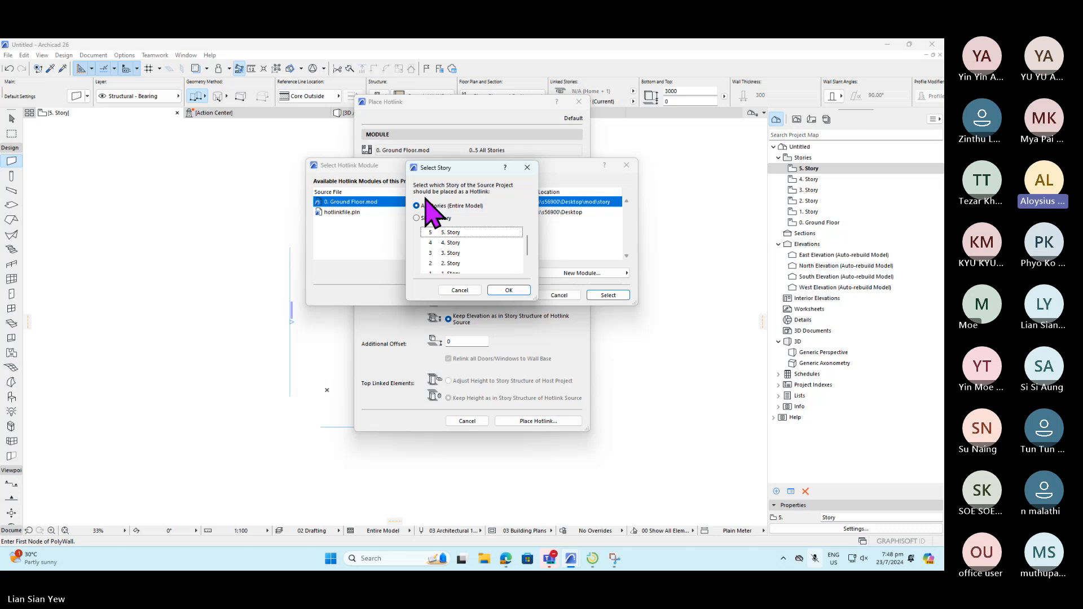
pyautogui.click(468, 290)
pyautogui.click(562, 295)
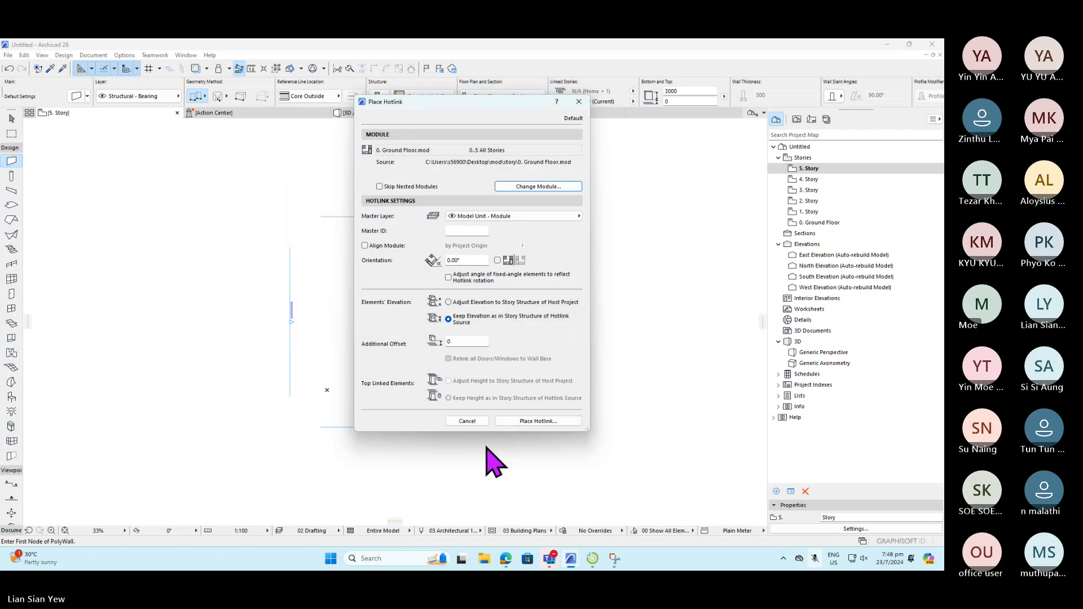
# - Cancel the new hotlink placement and select the whole hotlinked building in the 3D view
pyautogui.click(471, 422)
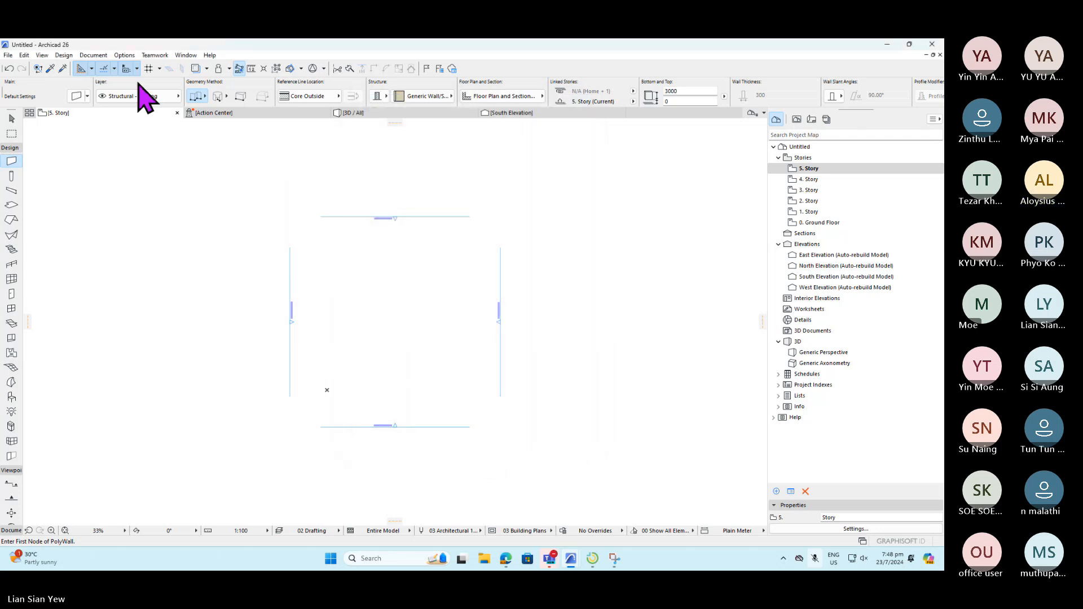
pyautogui.rightClick(77, 114)
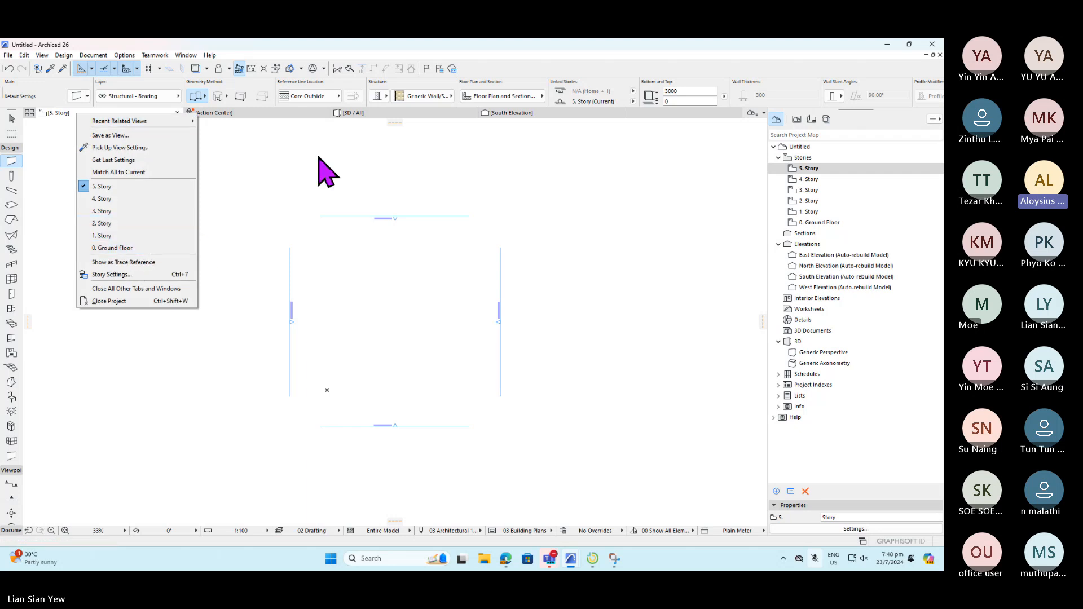
pyautogui.click(363, 115)
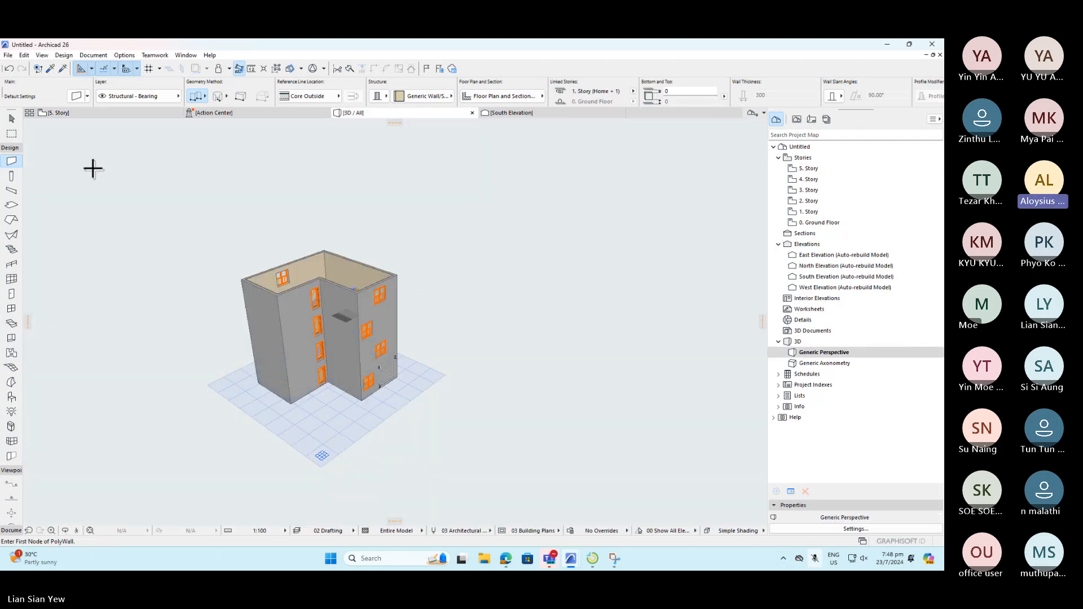
pyautogui.click(12, 119)
pyautogui.moveTo(222, 220); pyautogui.dragTo(435, 411)
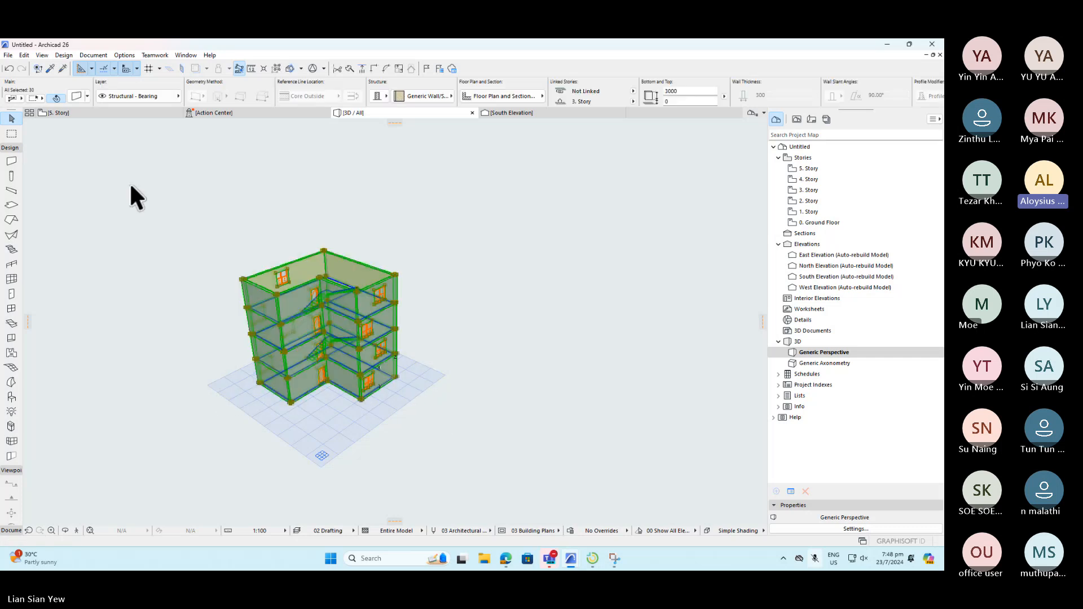
# - Open the 0. Ground Floor plan and select all elements of the hotlinked building to check their available commands
pyautogui.click(104, 114)
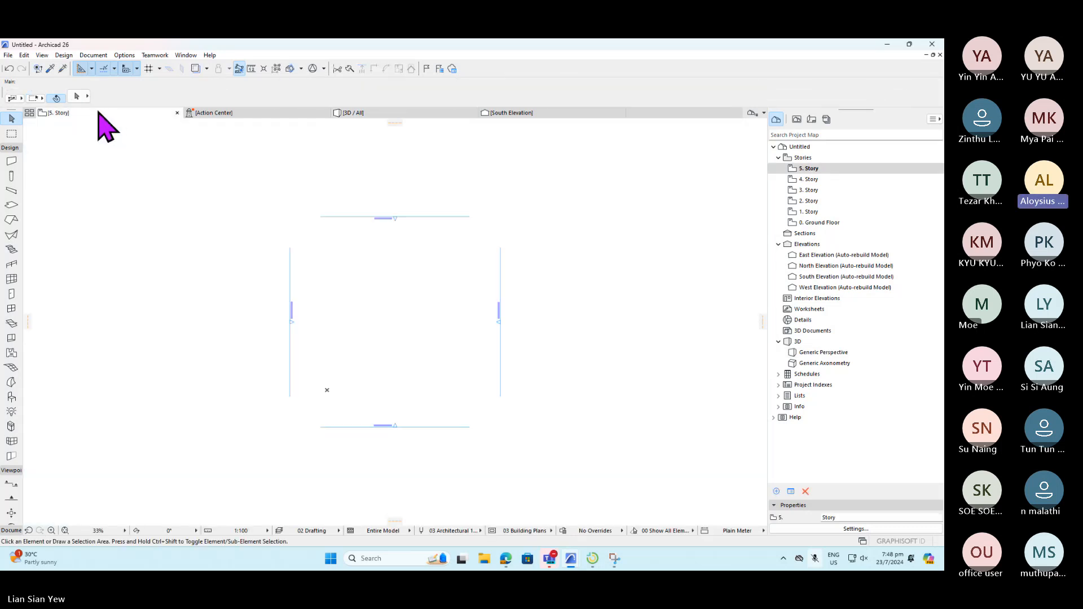
pyautogui.rightClick(73, 113)
pyautogui.click(113, 246)
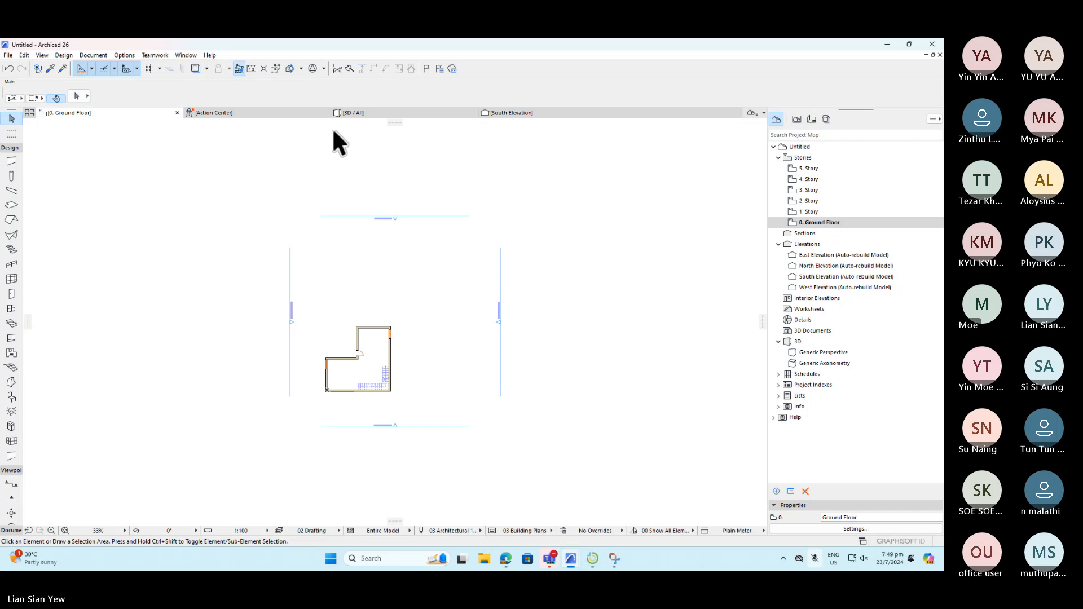
pyautogui.click(311, 303)
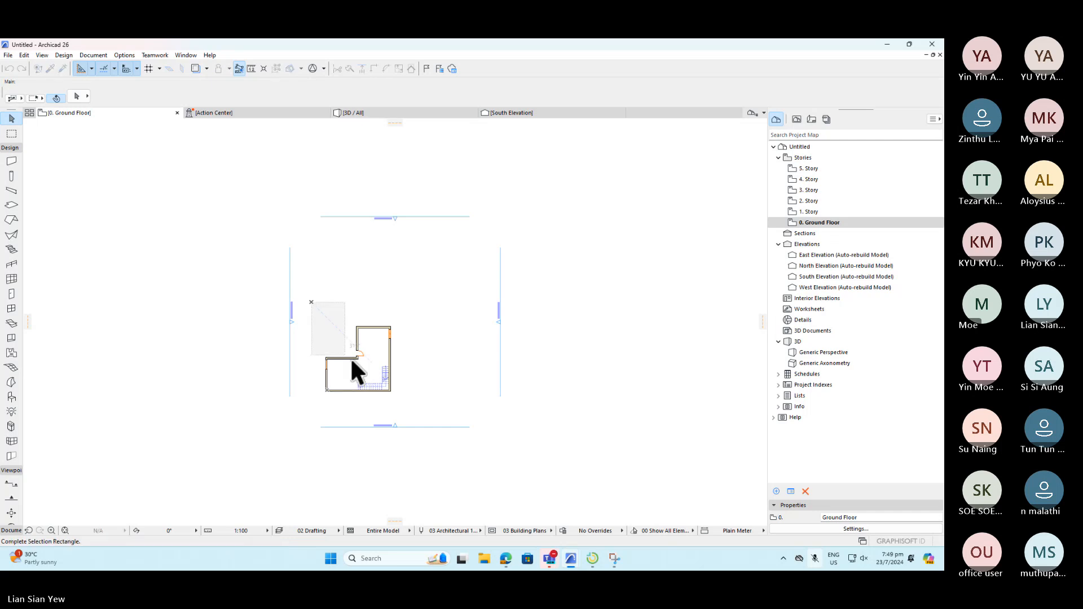
pyautogui.click(392, 389)
pyautogui.rightClick(421, 366)
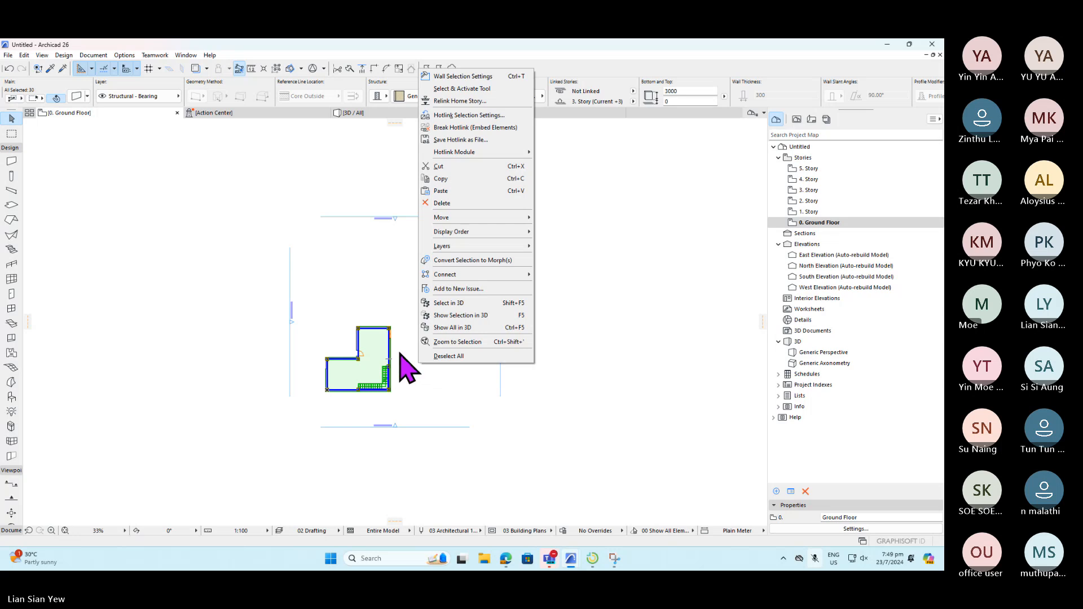
pyautogui.click(329, 316)
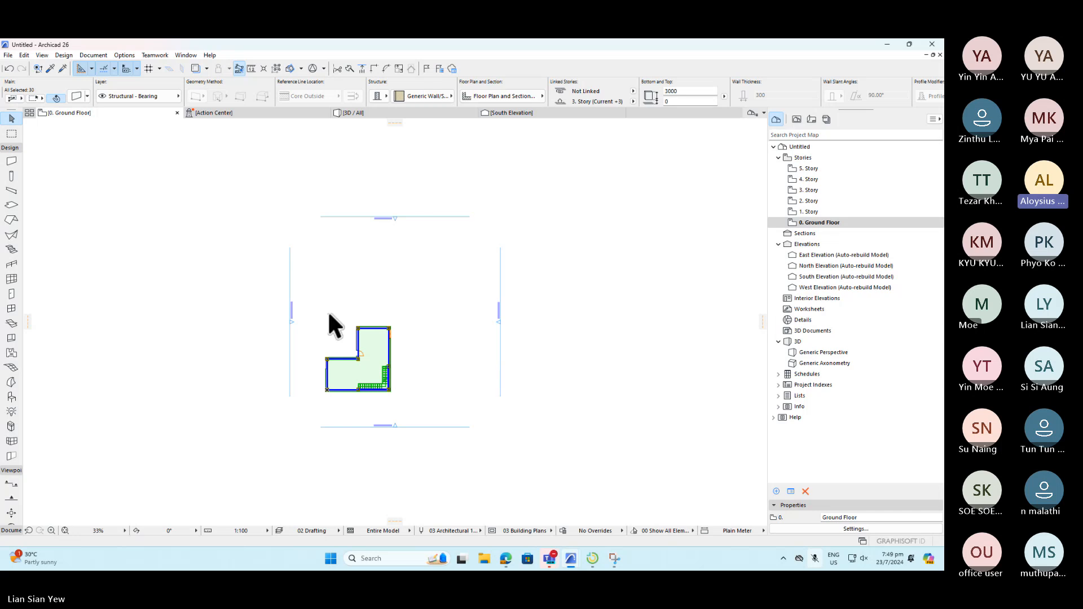
# - Reselect the hotlinked module through its west wall on the ground floor plan and look through its editing commands
pyautogui.click(323, 329)
pyautogui.click(354, 357)
pyautogui.scroll(5, 320, 347)
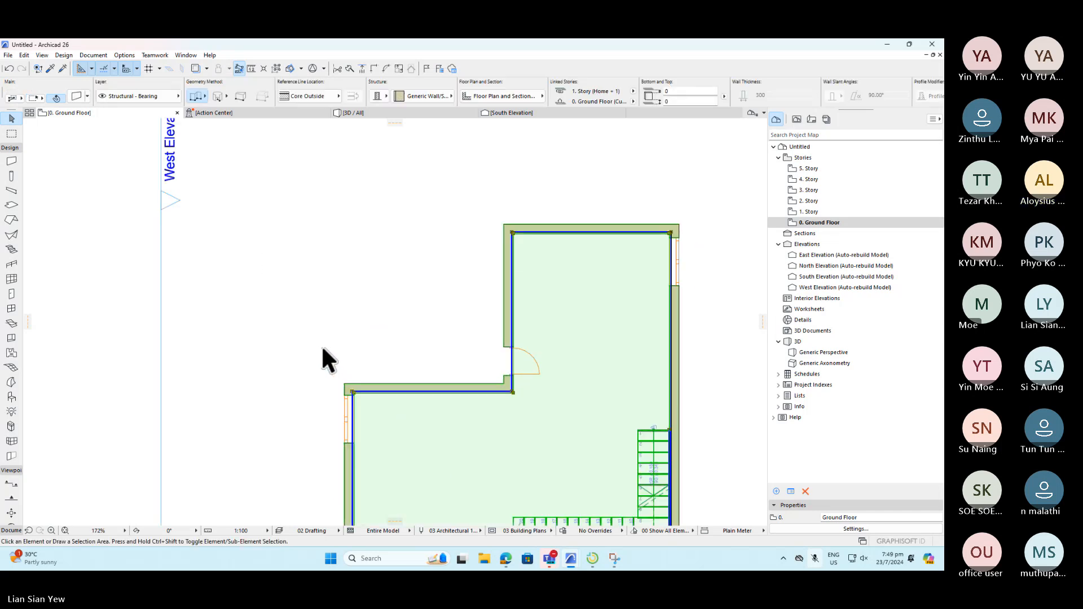
pyautogui.click(322, 347)
pyautogui.click(368, 385)
pyautogui.scroll(-2, 247, 317)
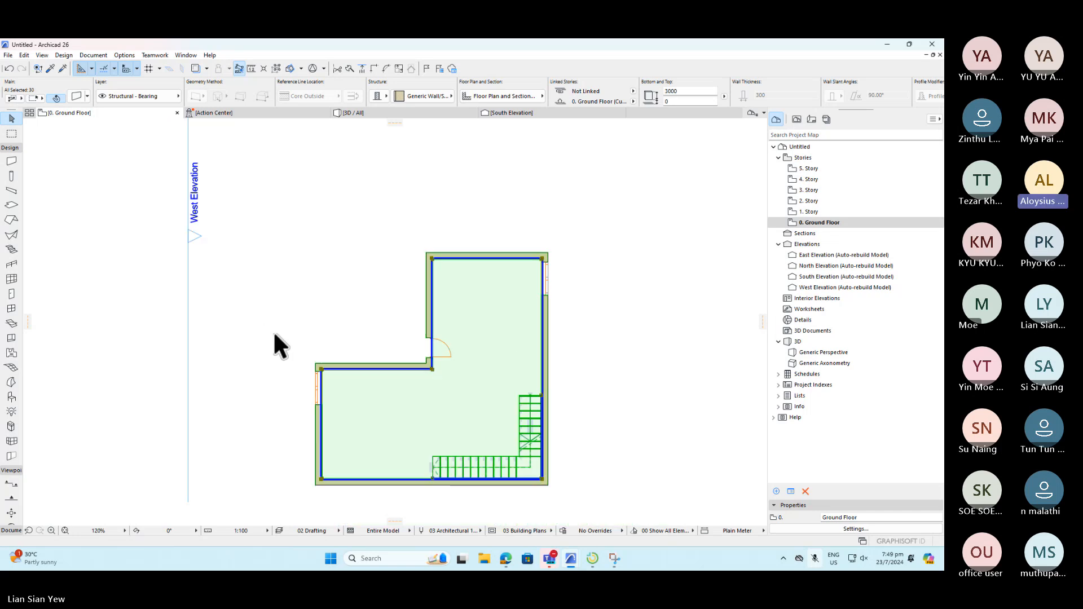
pyautogui.click(303, 444)
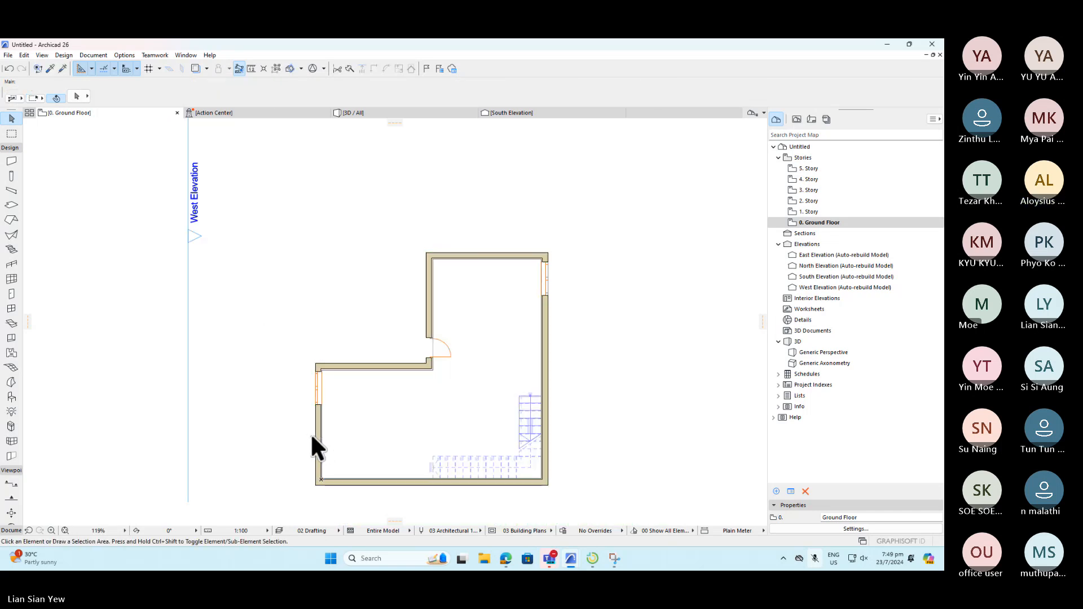
pyautogui.click(312, 436)
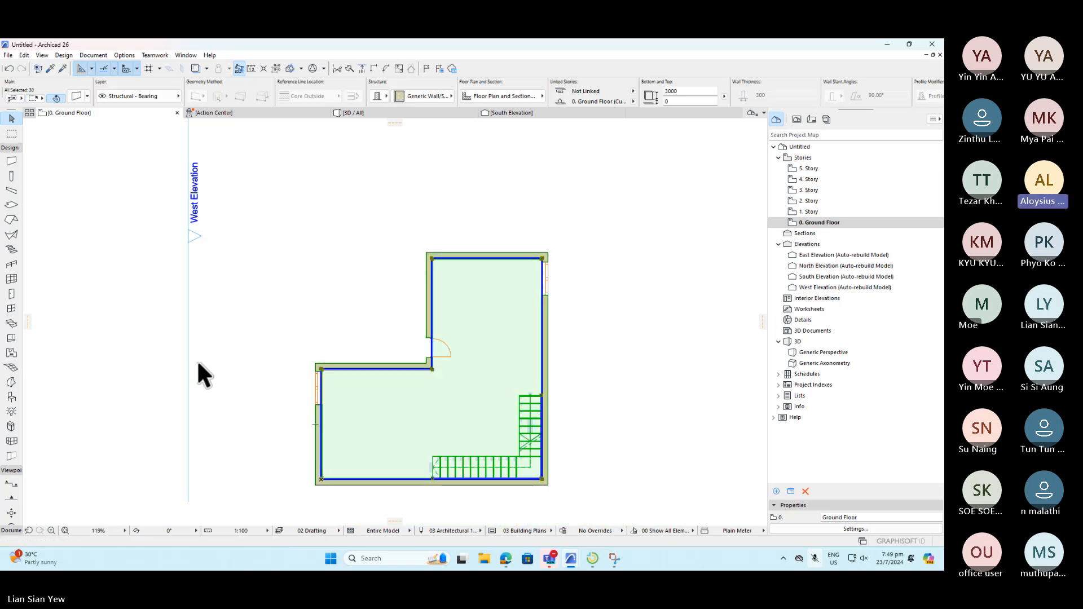
pyautogui.rightClick(357, 307)
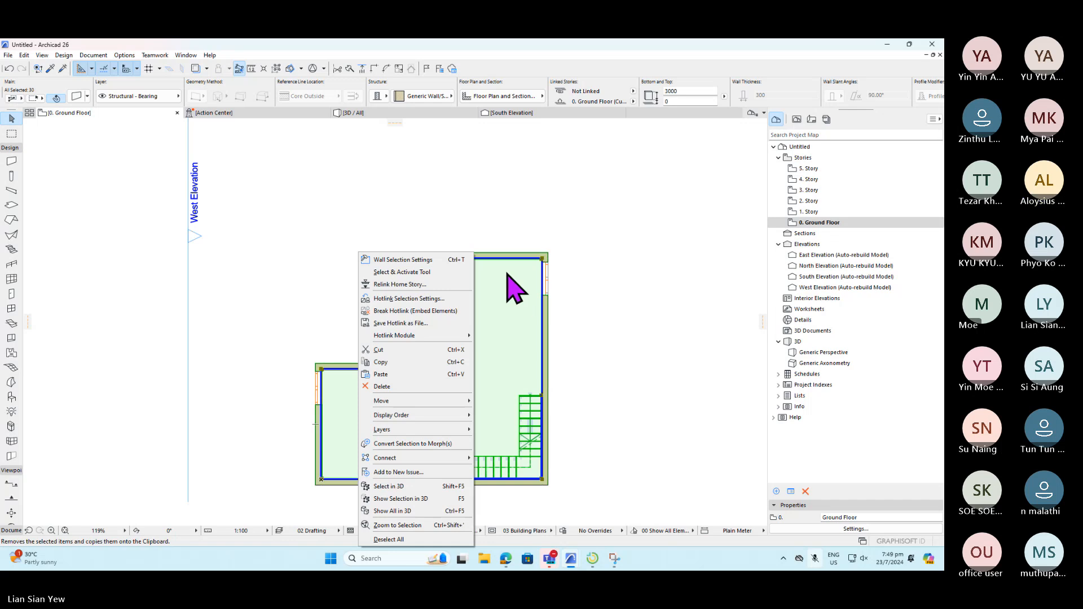
pyautogui.click(364, 116)
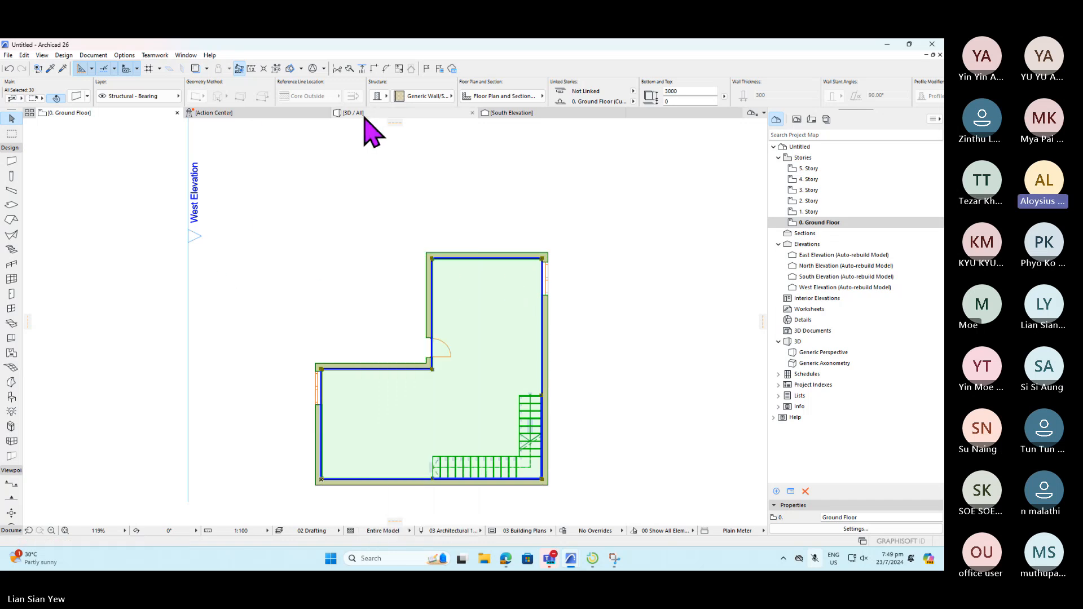
# - Mirror a copy of the whole hotlinked building in the 3D view about an axis on the ground beside it
pyautogui.click(364, 116)
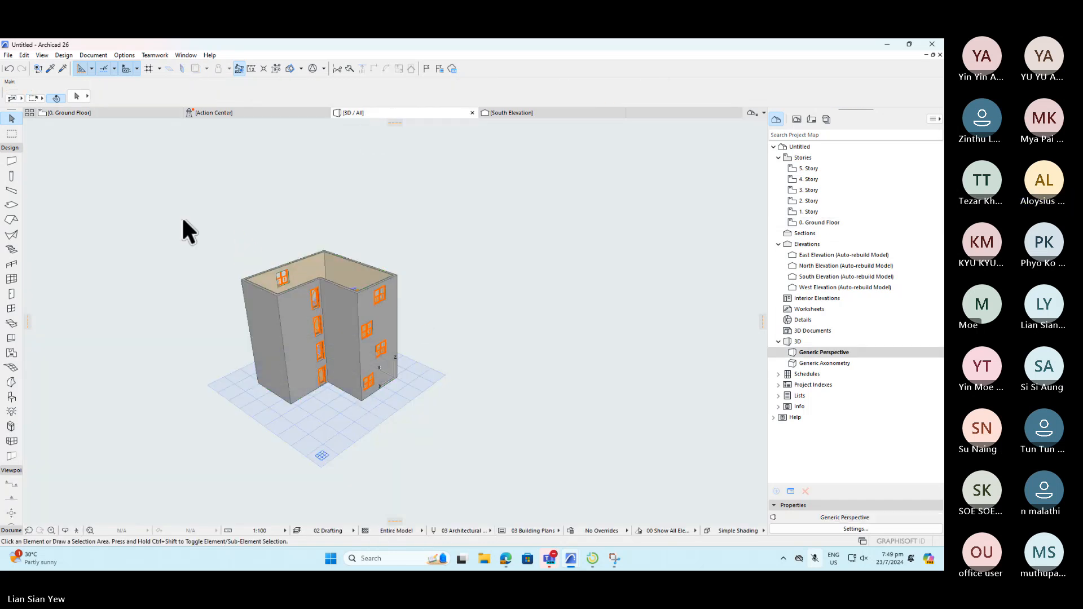
pyautogui.moveTo(174, 208); pyautogui.dragTo(429, 421)
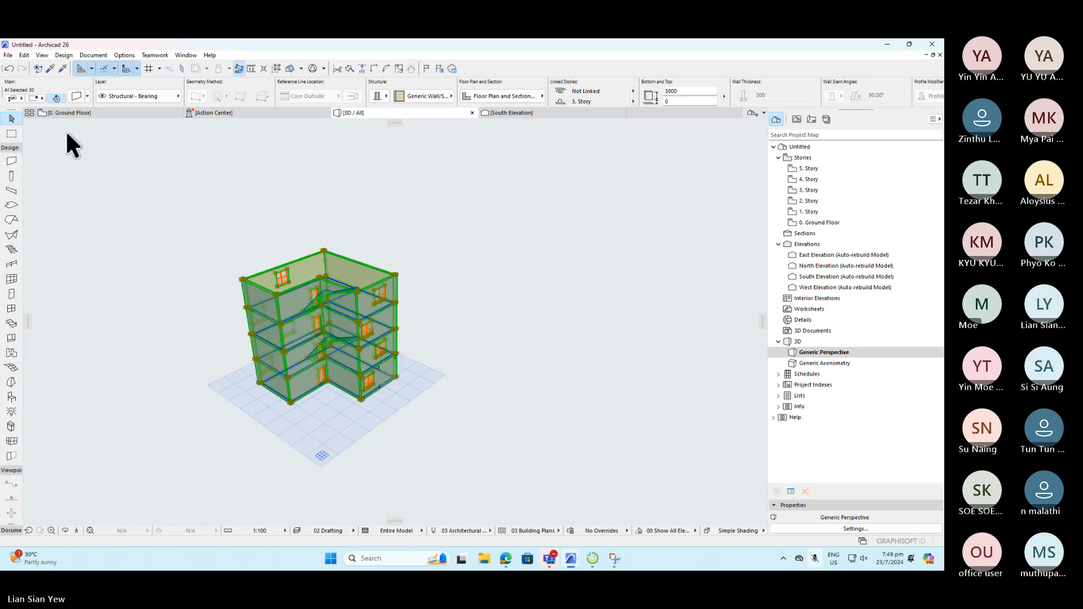
pyautogui.click(94, 56)
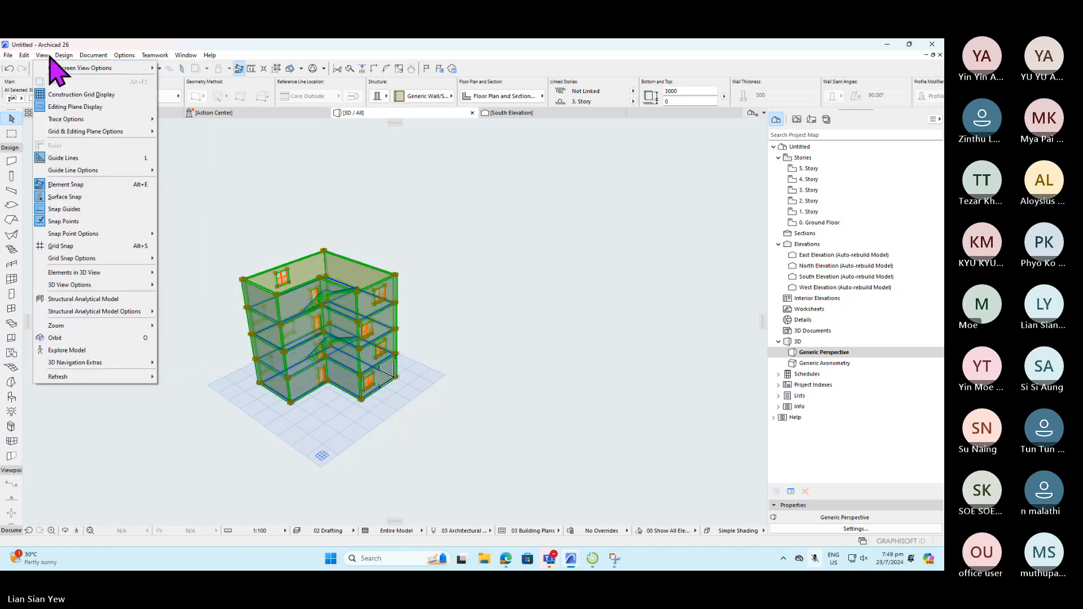
pyautogui.moveTo(27, 56)
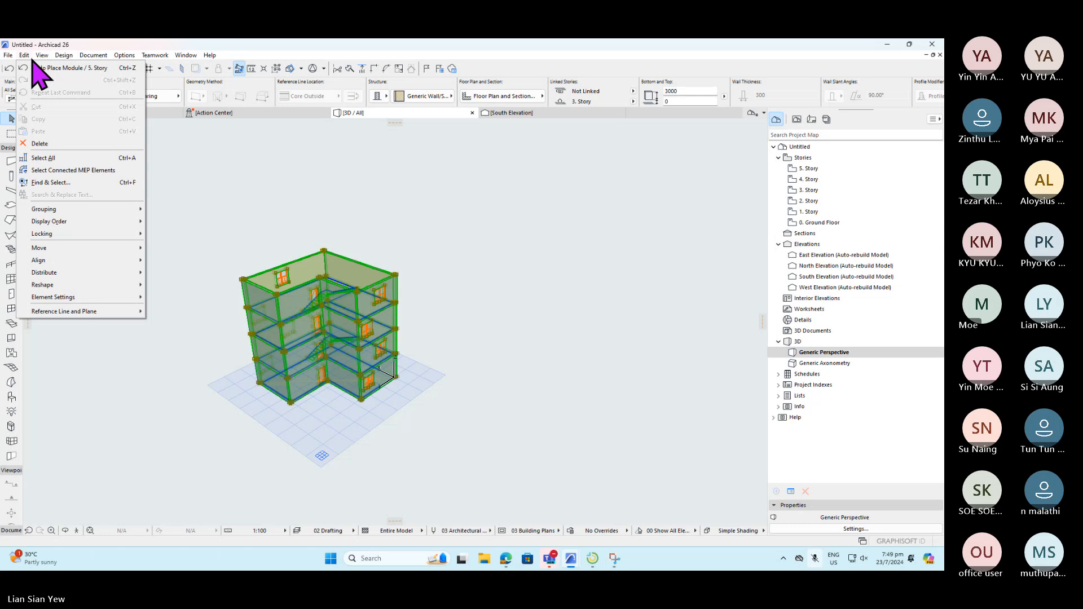
pyautogui.moveTo(125, 273)
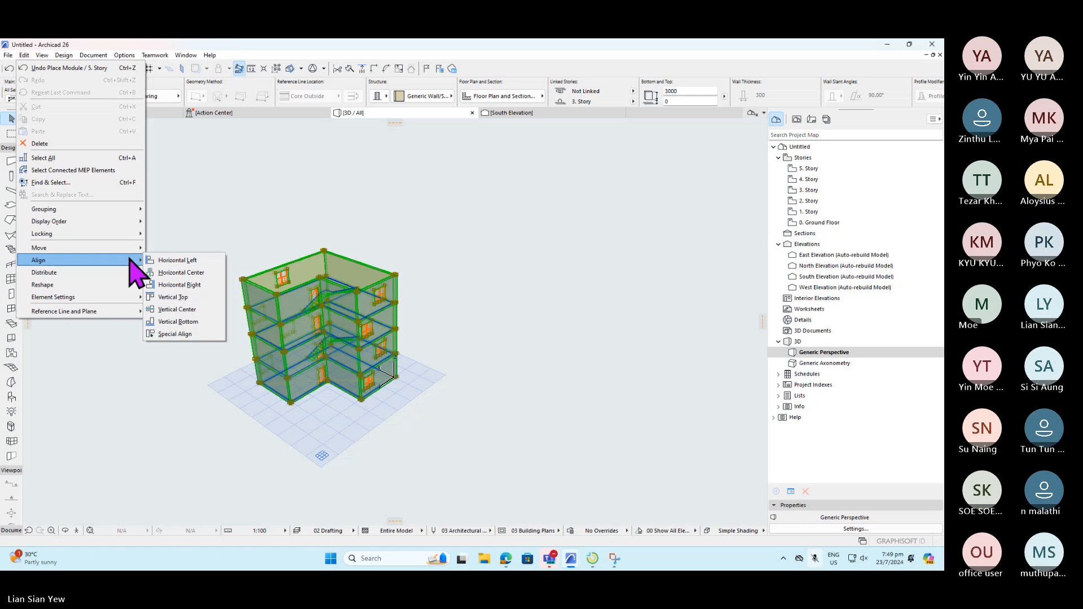
pyautogui.moveTo(136, 246)
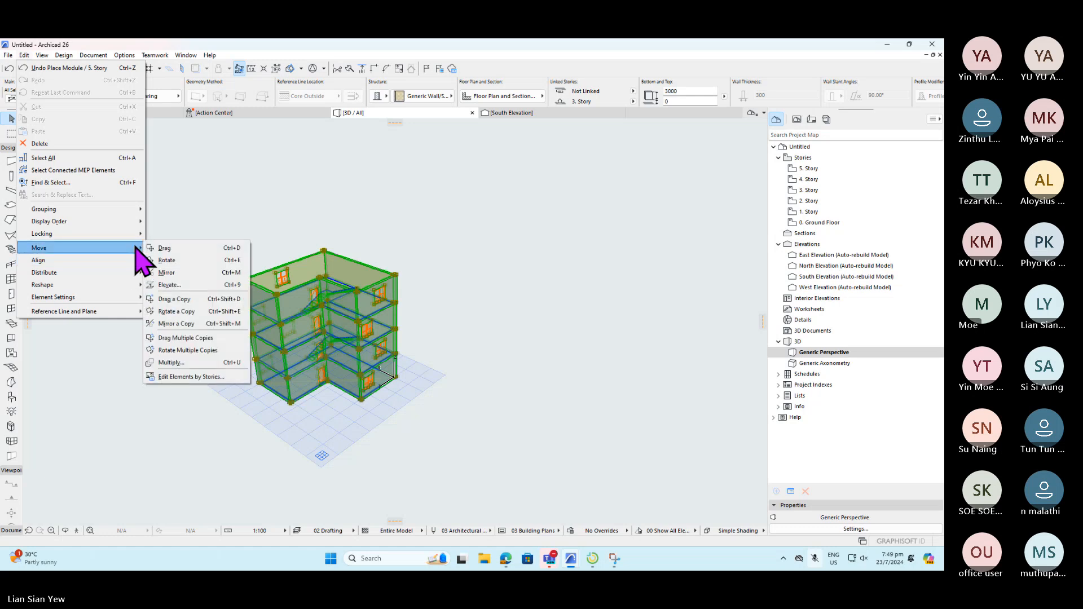
pyautogui.click(220, 325)
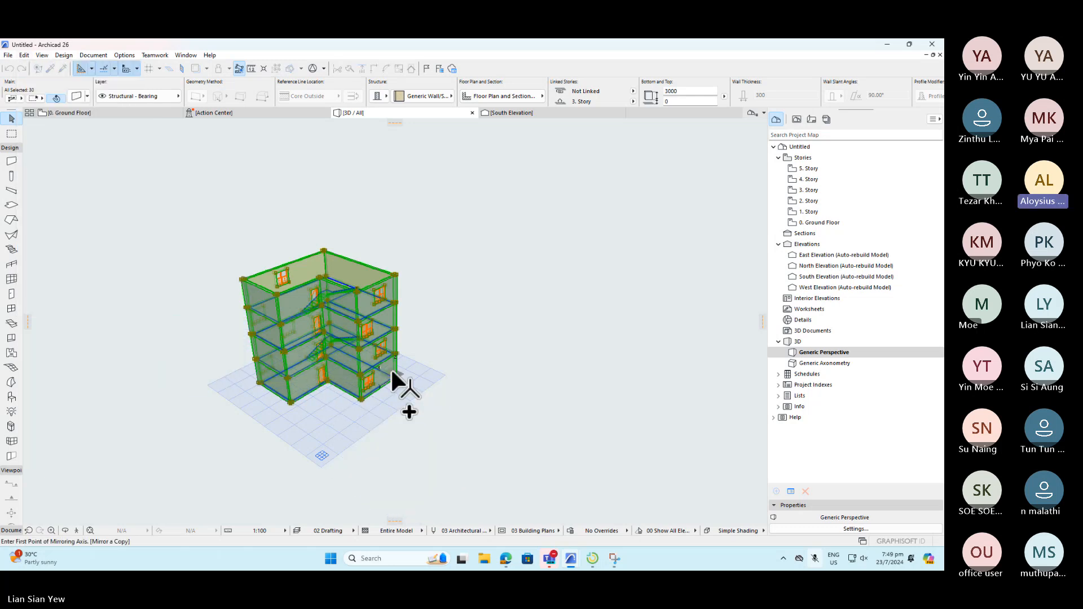
pyautogui.click(437, 390)
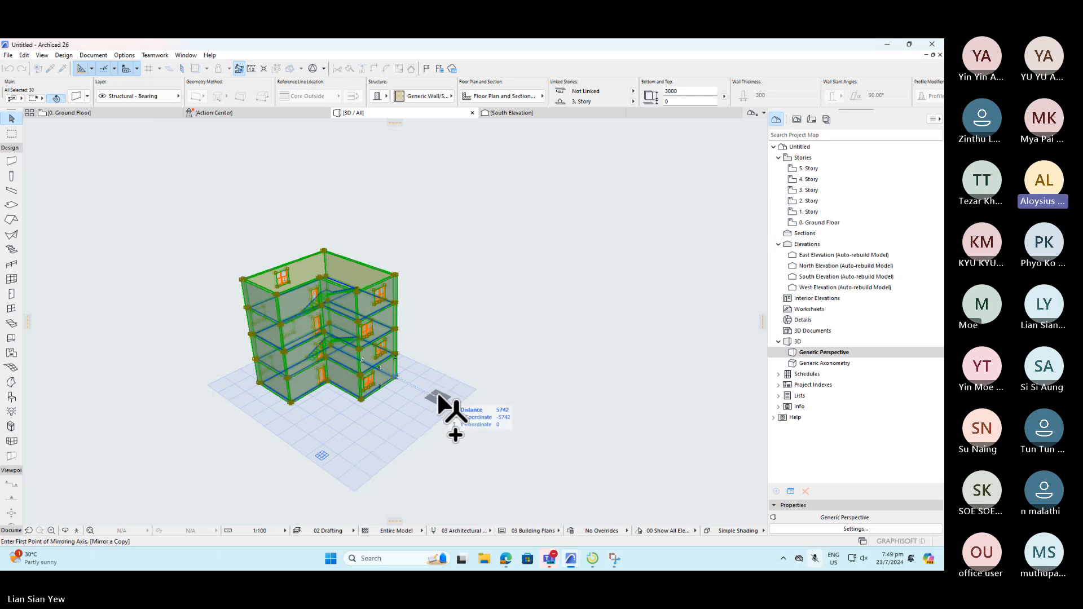
pyautogui.click(359, 463)
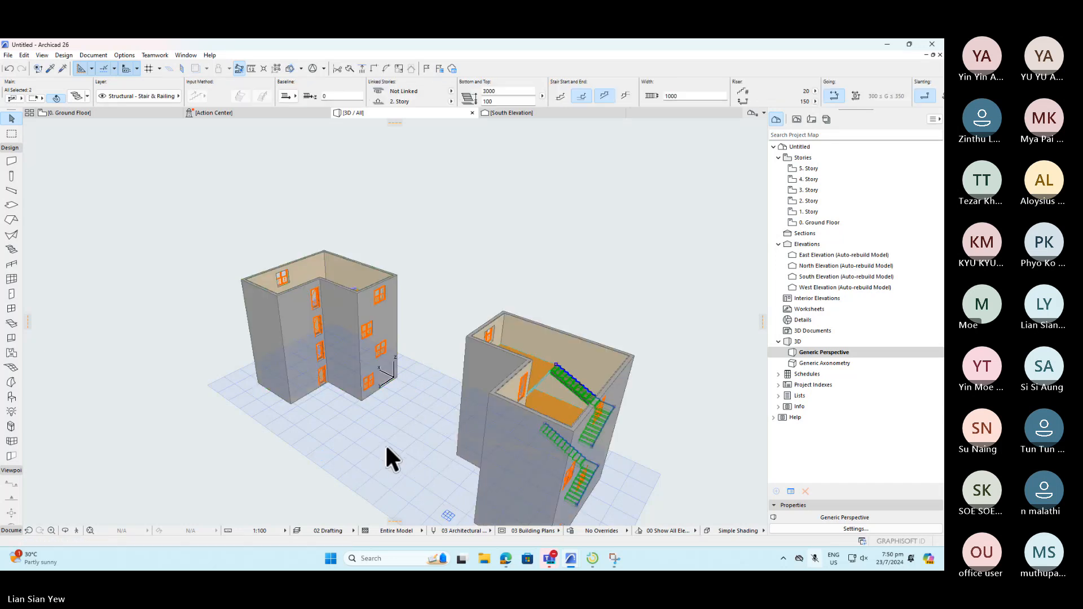
# - Deselect the stairs and undo the mirrored copy of the building
pyautogui.scroll(-1, 477, 331)
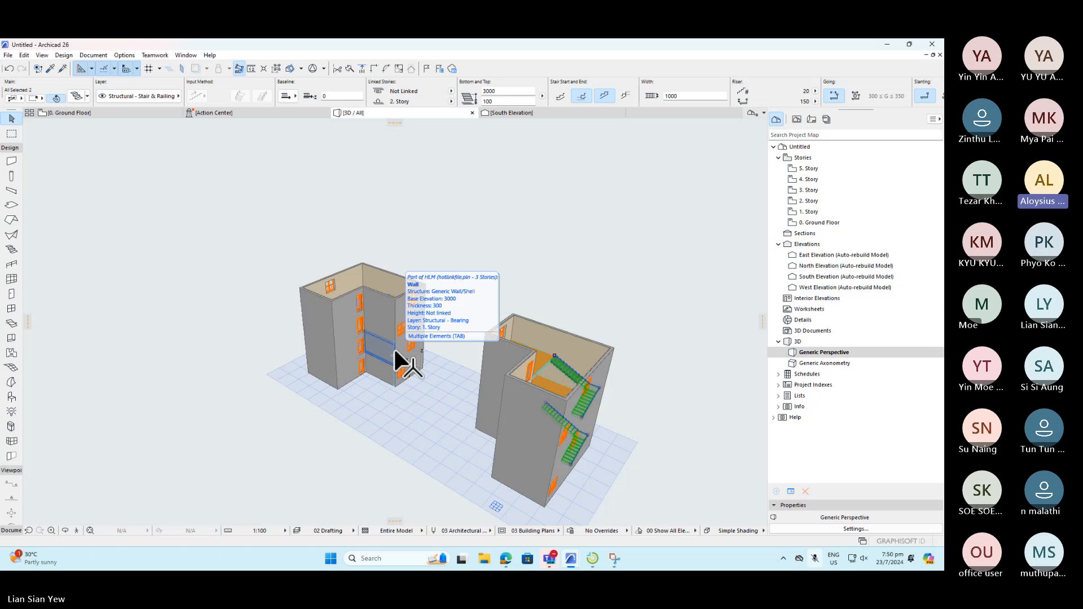
pyautogui.press('Escape')
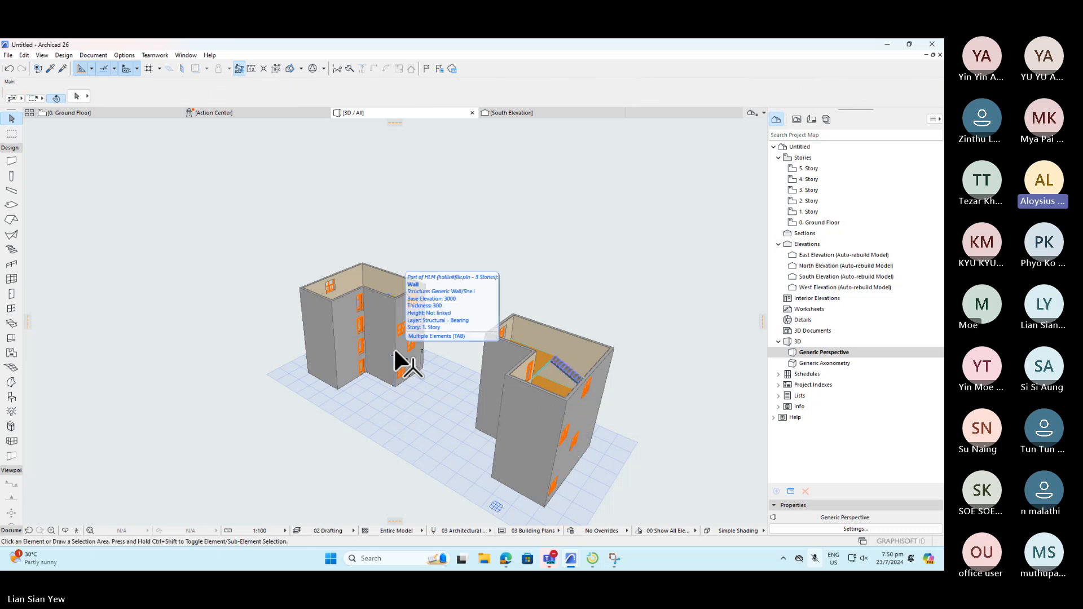
pyautogui.hotkey('ctrl', 'z')
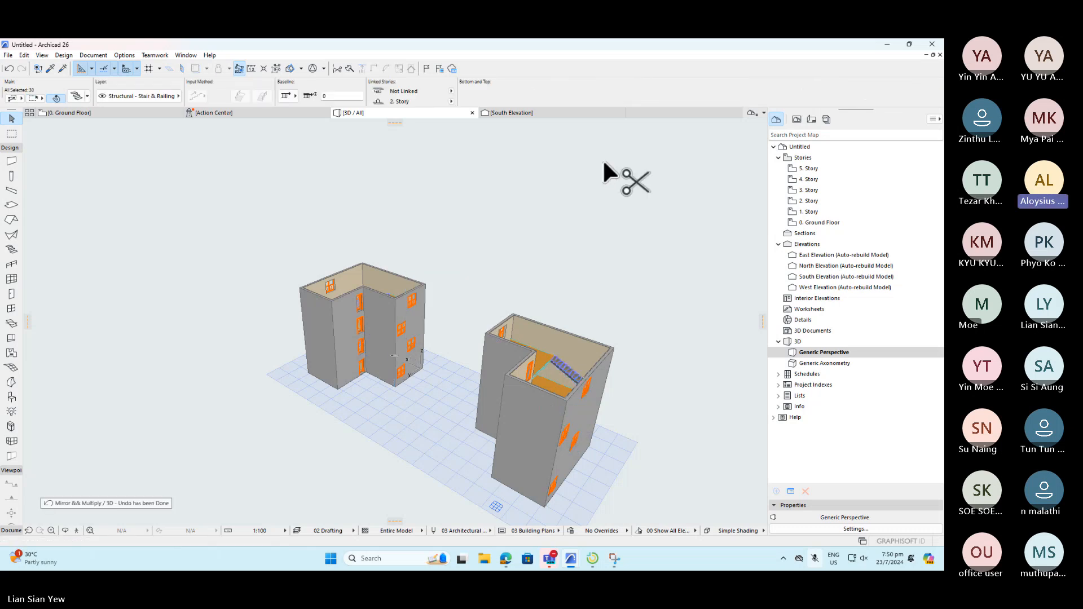
pyautogui.press('Escape')
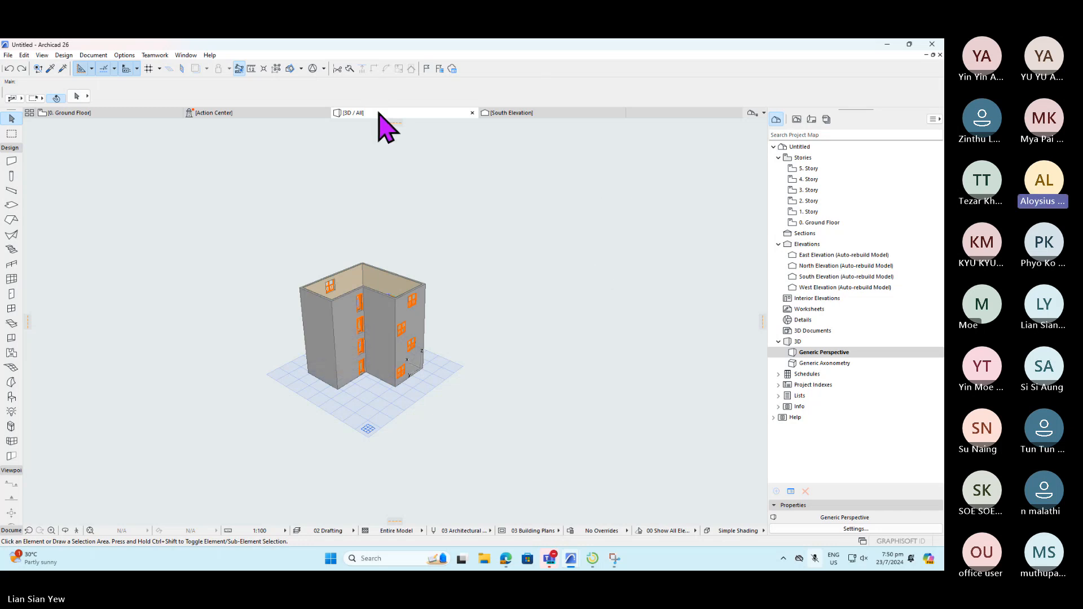
# - Drag a copy of the whole hotlinked building from its front bottom corner to a spot beside the original
pyautogui.moveTo(261, 232); pyautogui.dragTo(486, 399)
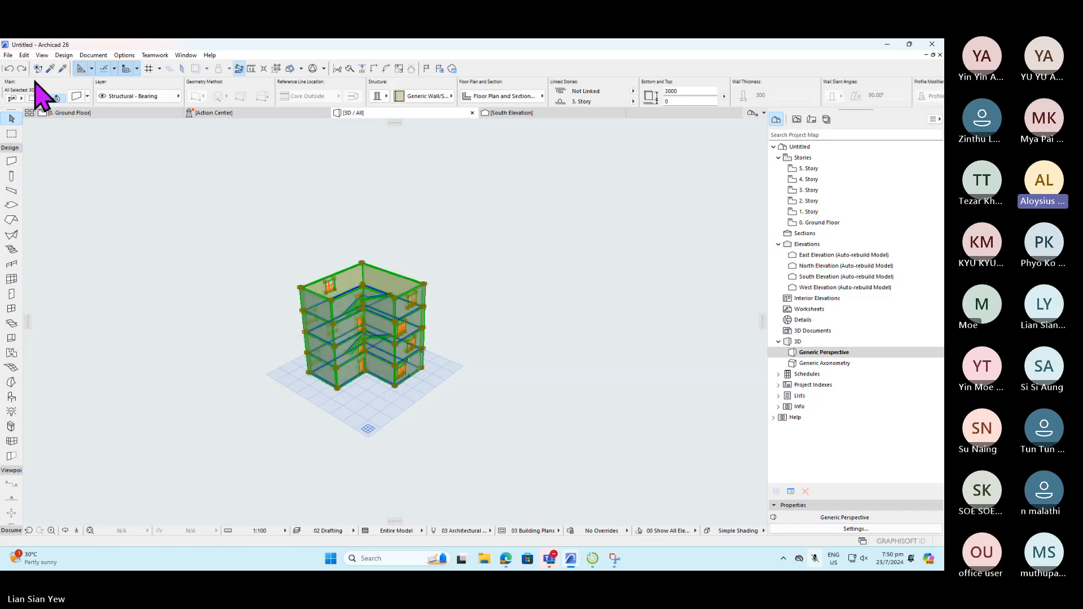
pyautogui.click(25, 55)
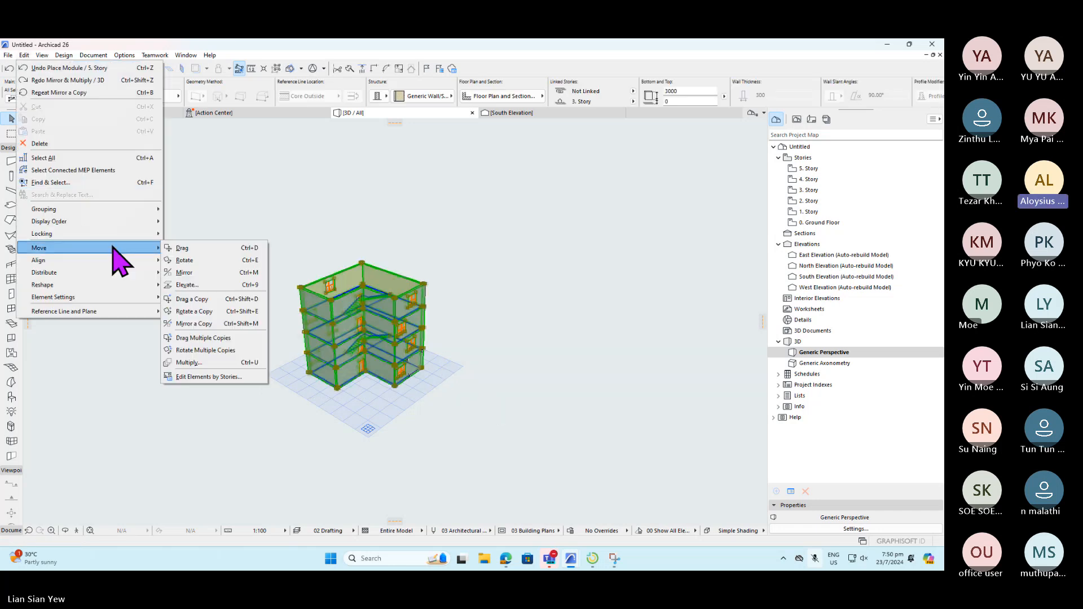
pyautogui.click(192, 299)
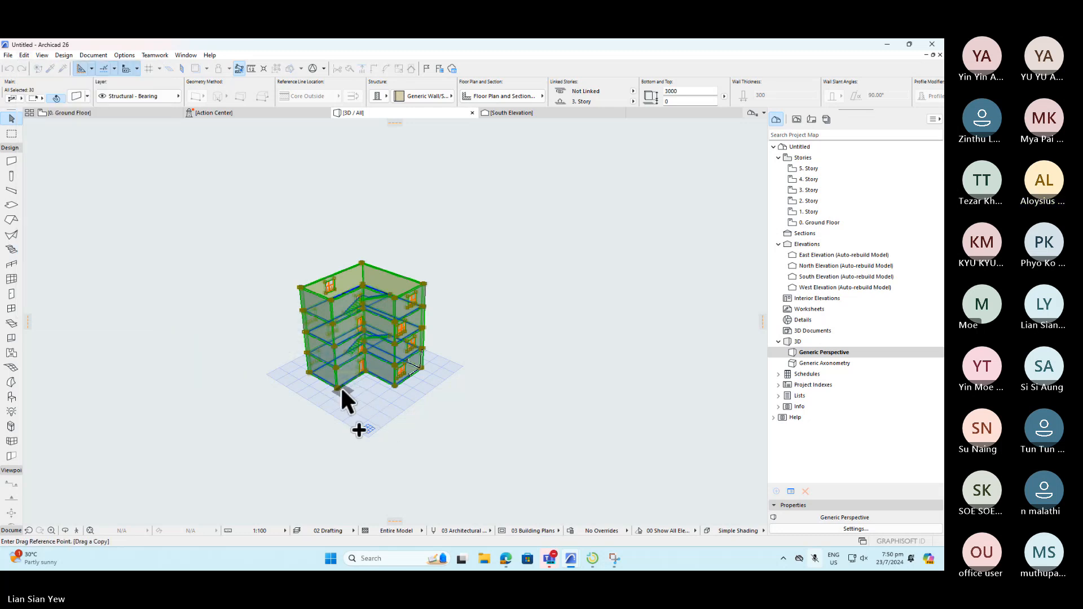
pyautogui.click(336, 388)
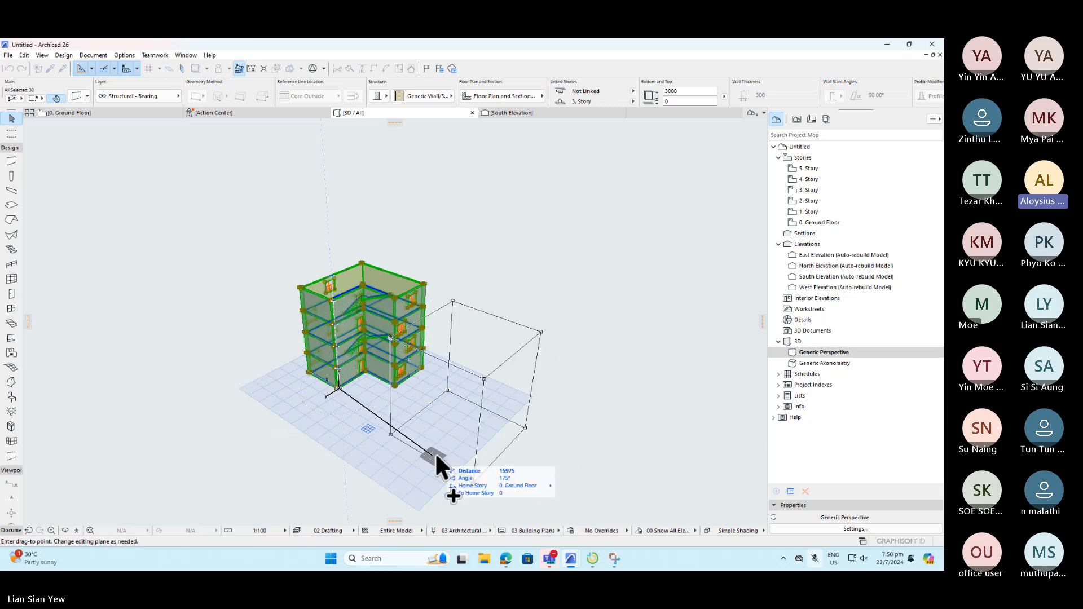
pyautogui.click(468, 455)
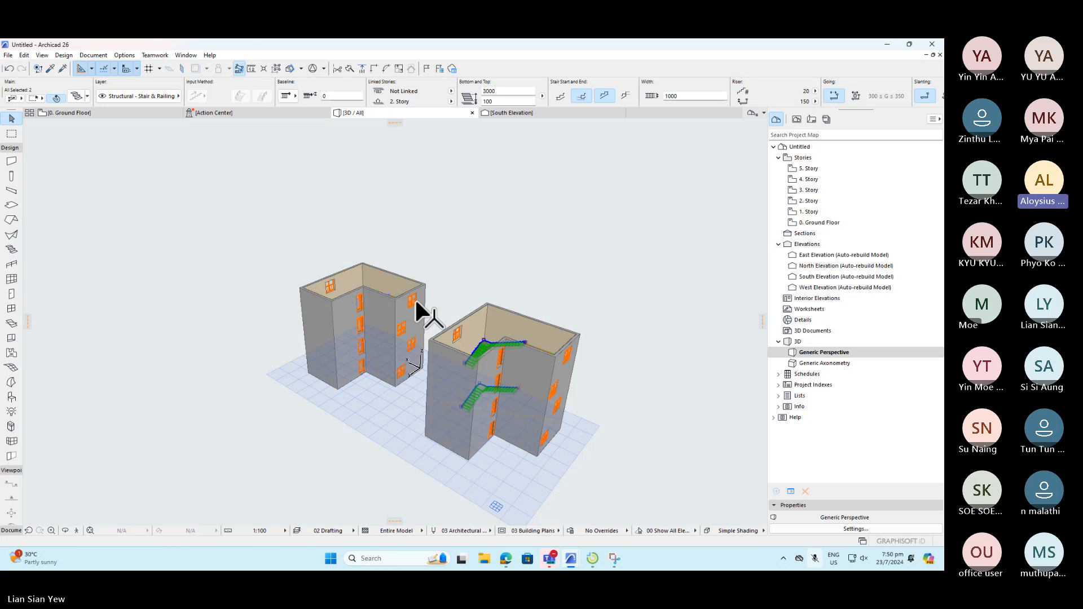
# - Clear the stair selection and select both hotlinked buildings together in the 3D view
pyautogui.scroll(-2, 267, 209)
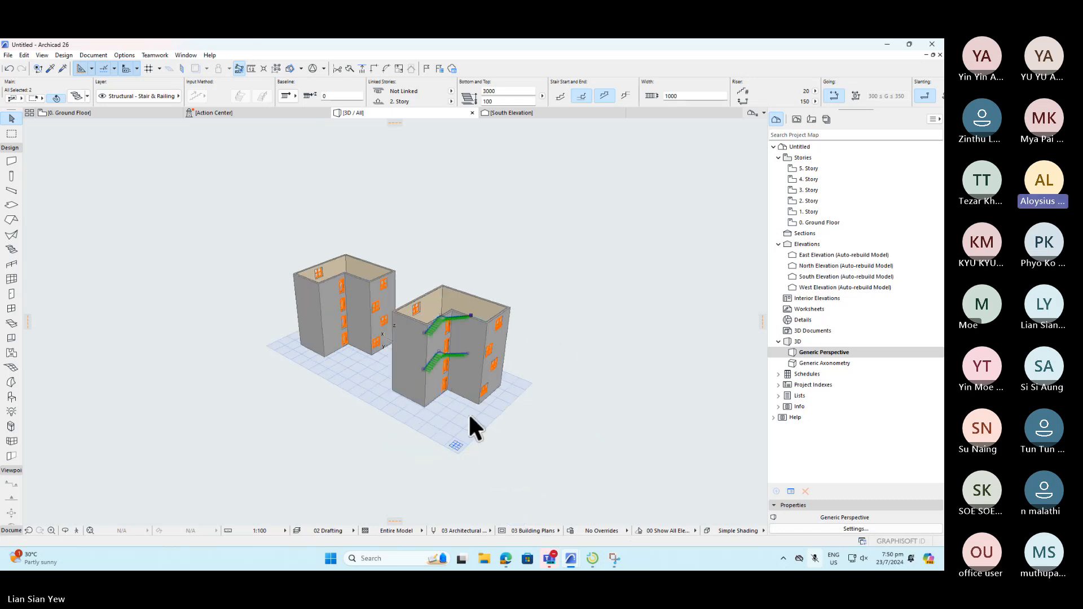
pyautogui.click(272, 249)
pyautogui.moveTo(226, 219); pyautogui.dragTo(567, 459)
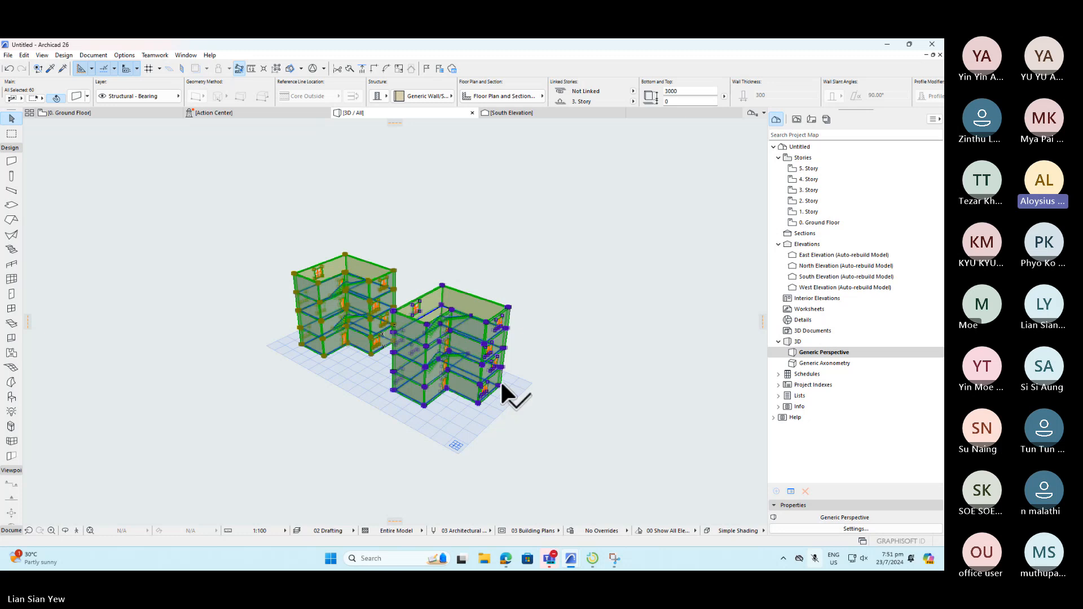
# - Mirror a copy of both hotlinked buildings about an axis between their outer top corners, and clear the selection
pyautogui.click(22, 56)
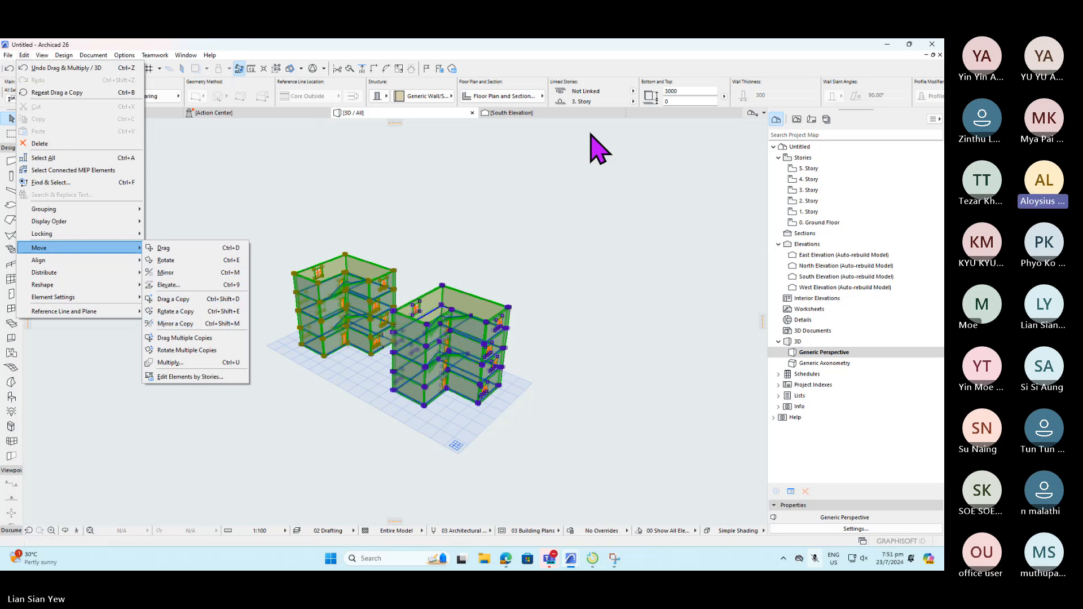
pyautogui.click(231, 324)
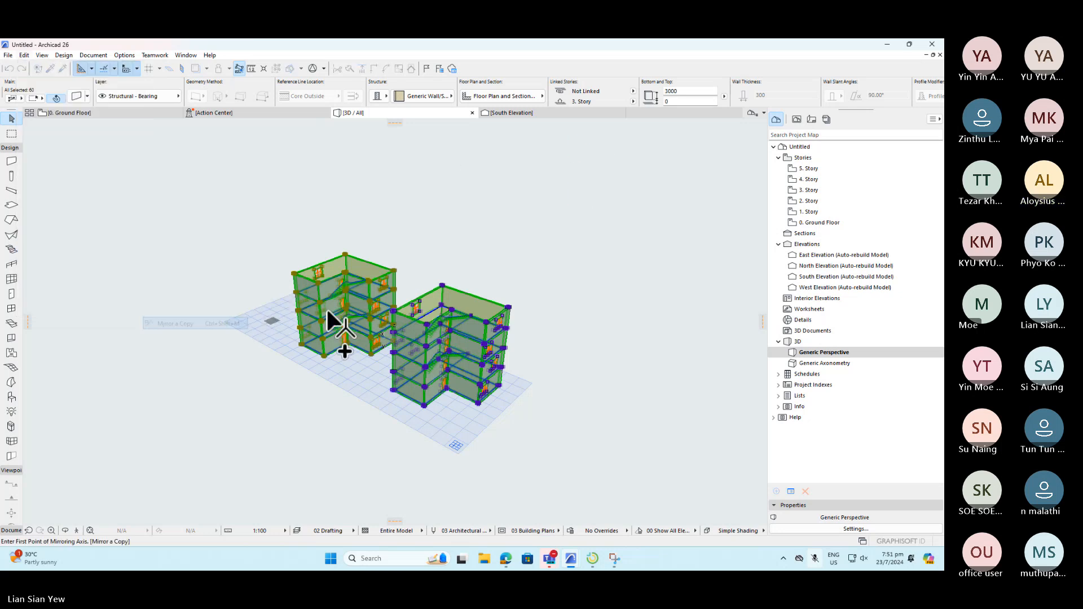
pyautogui.click(347, 253)
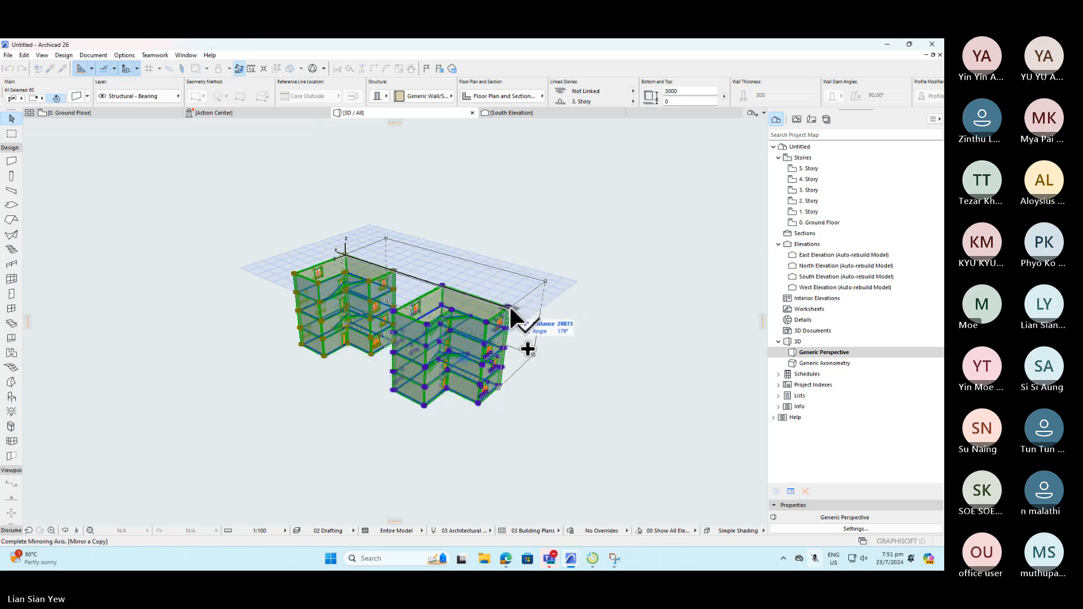
pyautogui.click(509, 305)
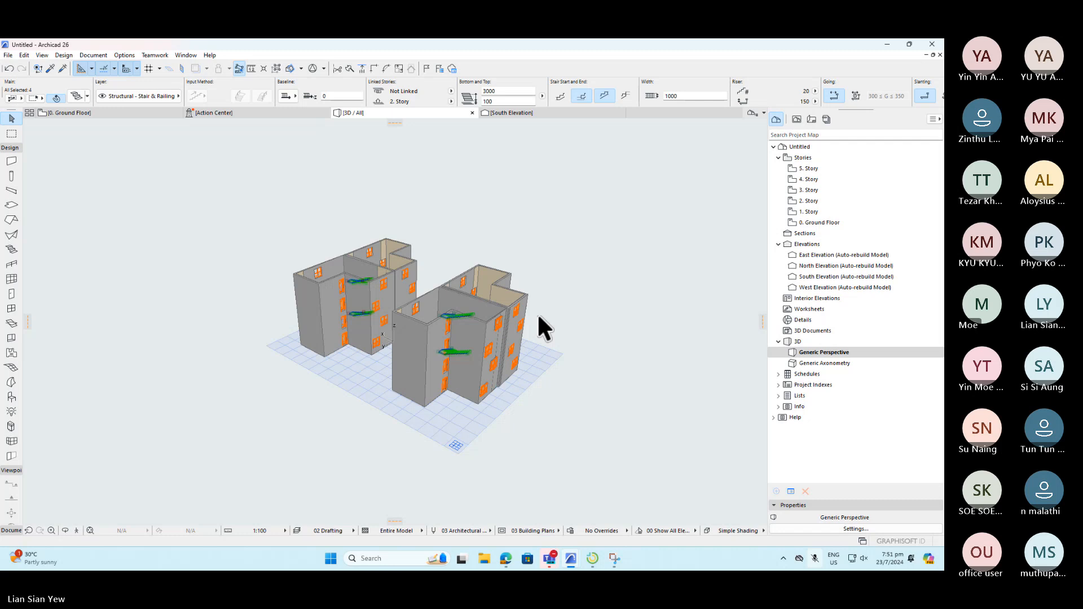
pyautogui.scroll(5, 453, 324)
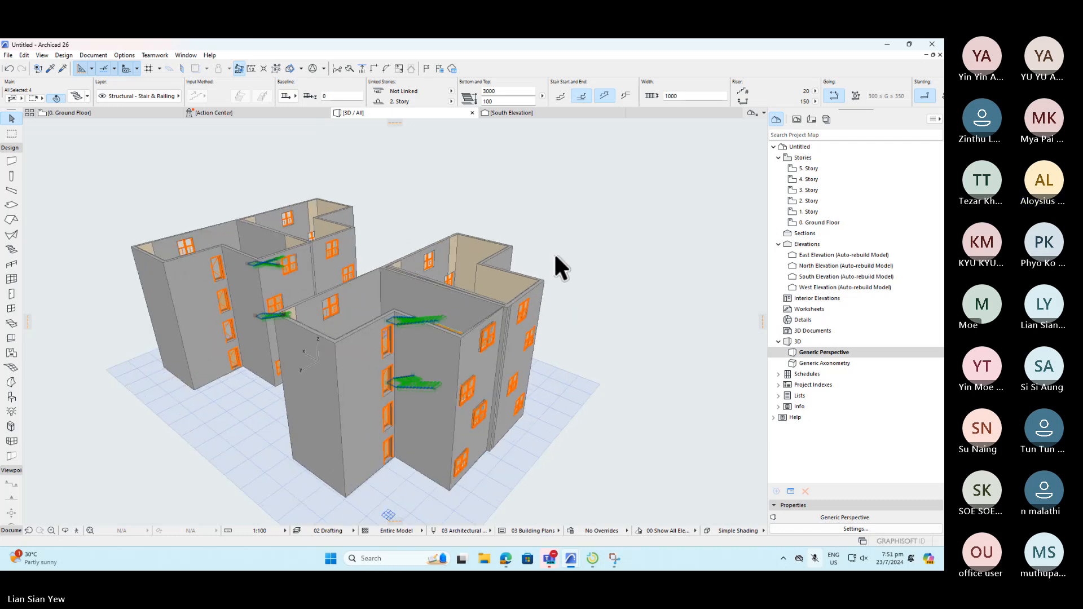
pyautogui.moveTo(555, 252); pyautogui.dragTo(295, 352, button='middle')
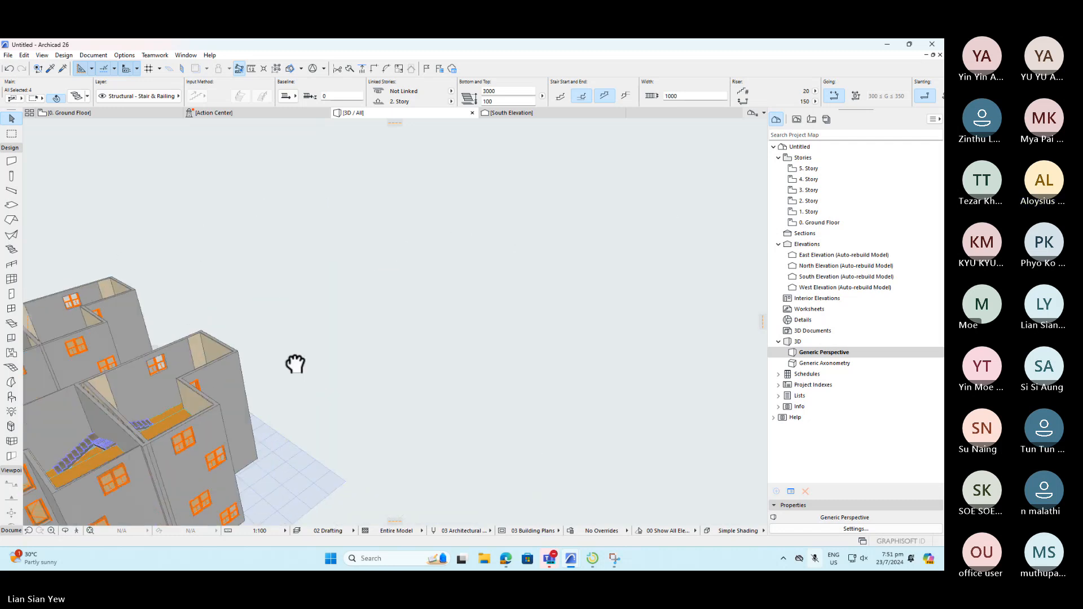
pyautogui.click(371, 319)
pyautogui.scroll(-5, 370, 319)
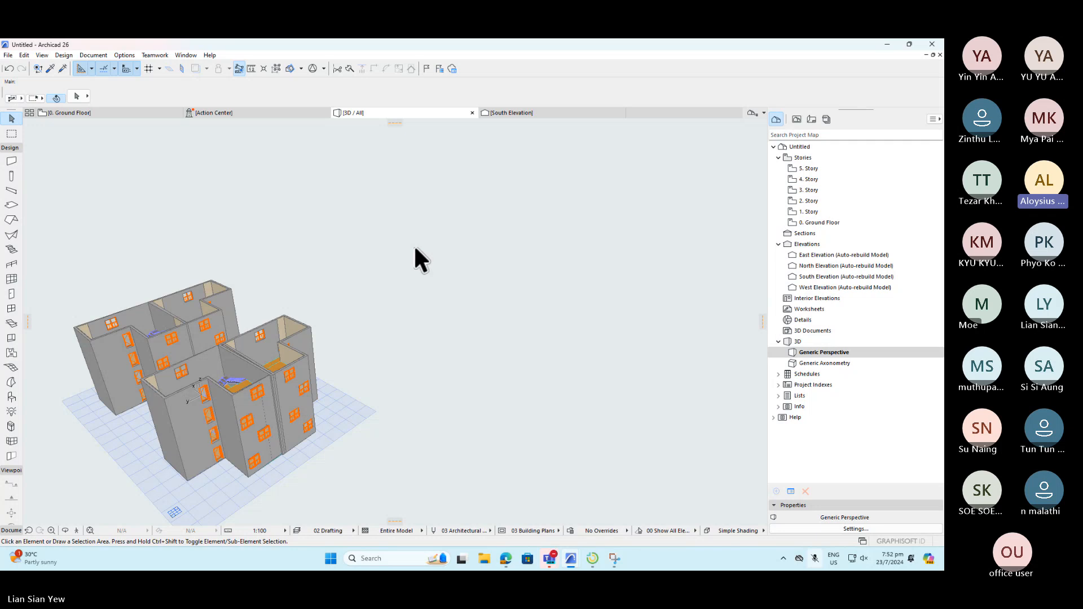
# - Examine the default settings of the Morph tool and of the Object tool, and close both without changes
pyautogui.doubleClick(12, 382)
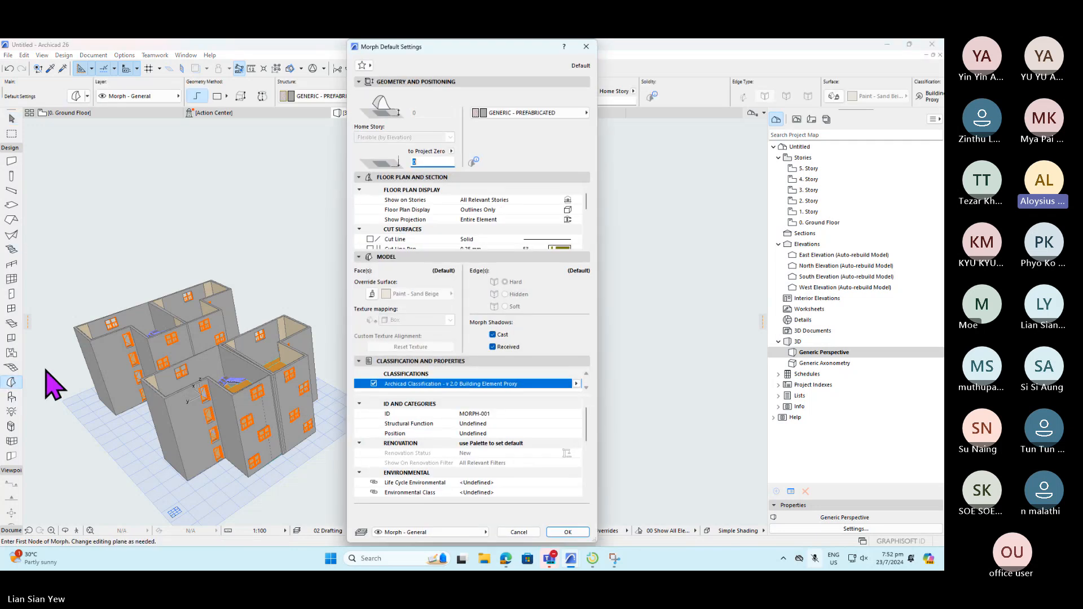
pyautogui.click(587, 46)
pyautogui.click(11, 398)
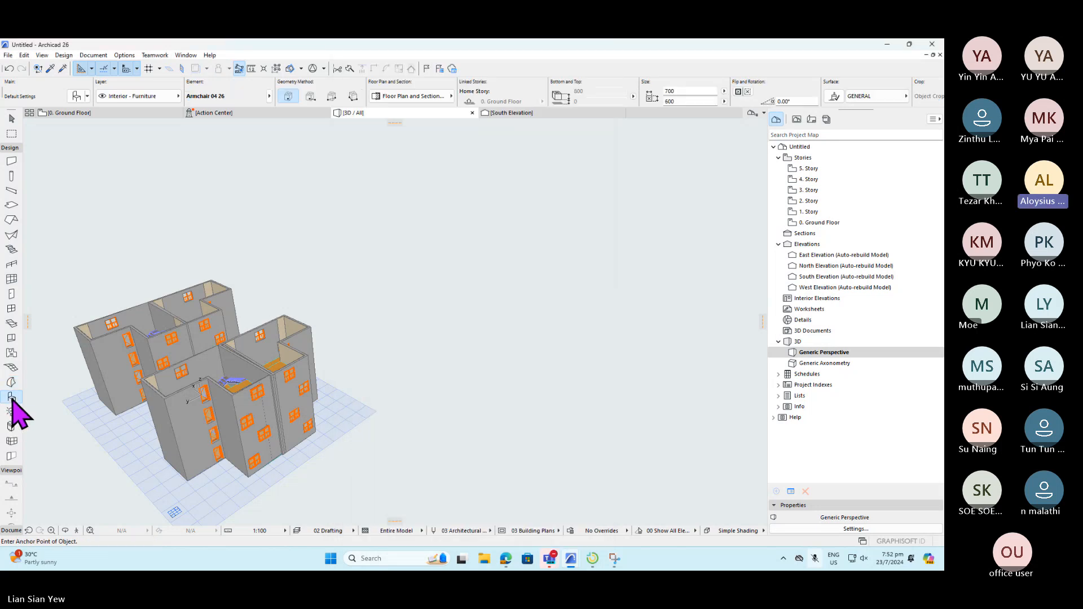
pyautogui.doubleClick(11, 397)
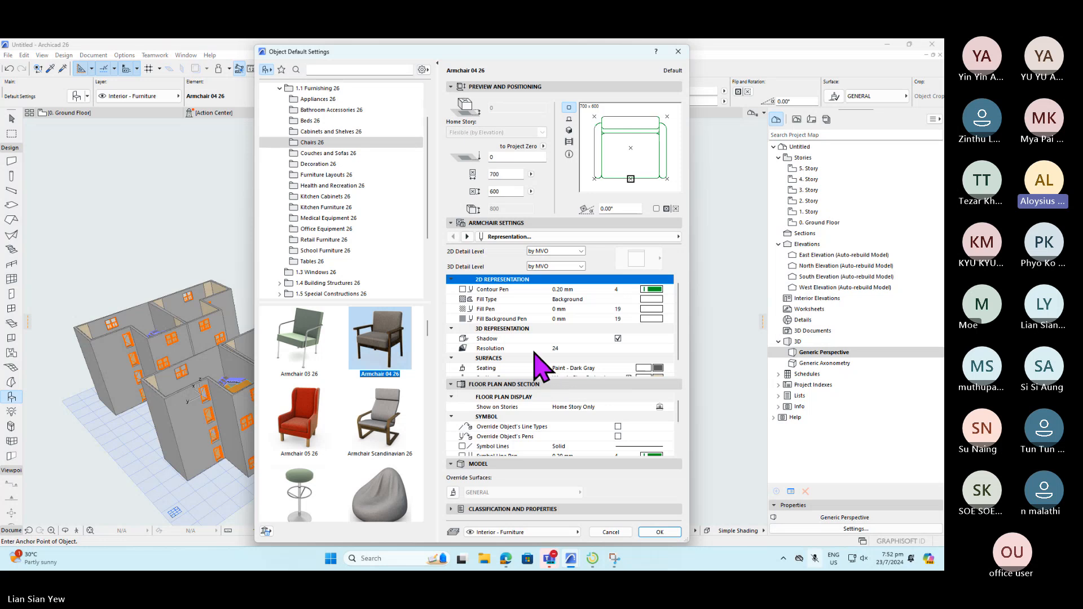
pyautogui.click(678, 51)
# - Look over the interoperability options and the commands for managing libraries and creating new objects
pyautogui.click(8, 55)
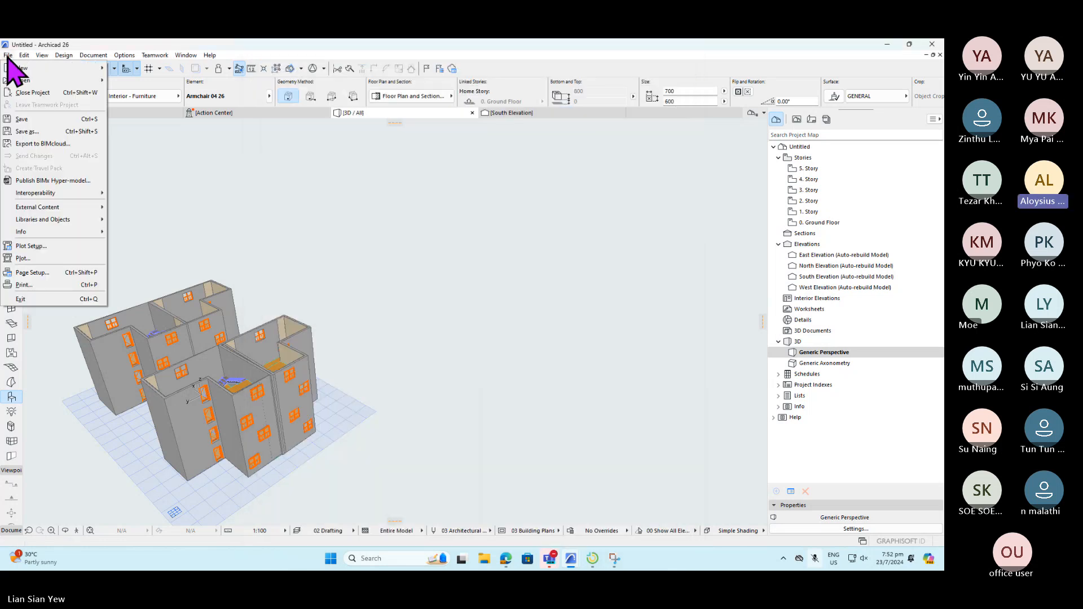
pyautogui.moveTo(84, 195)
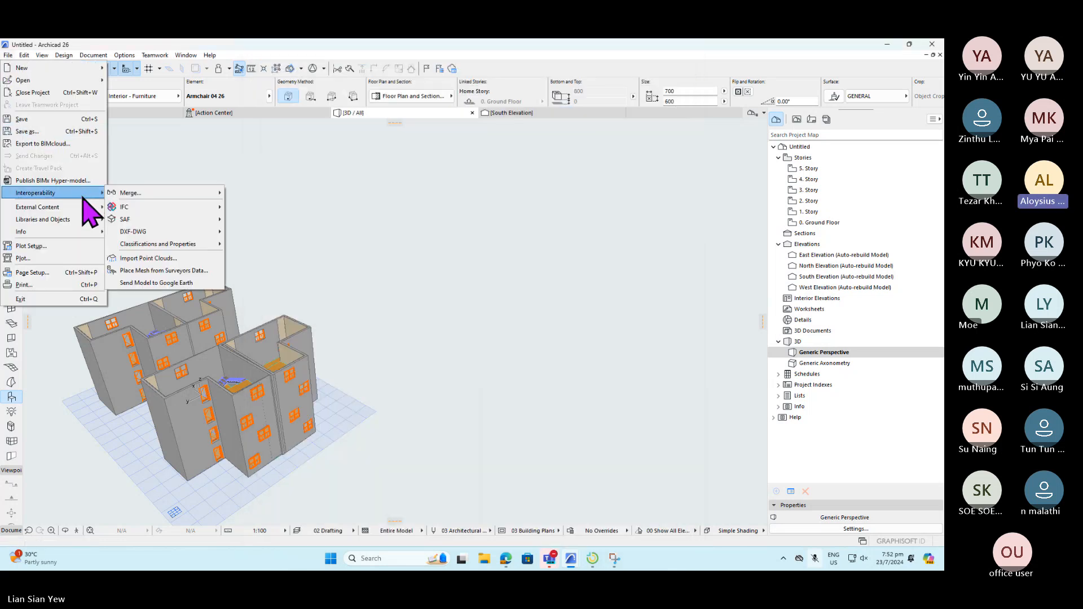
pyautogui.moveTo(85, 221)
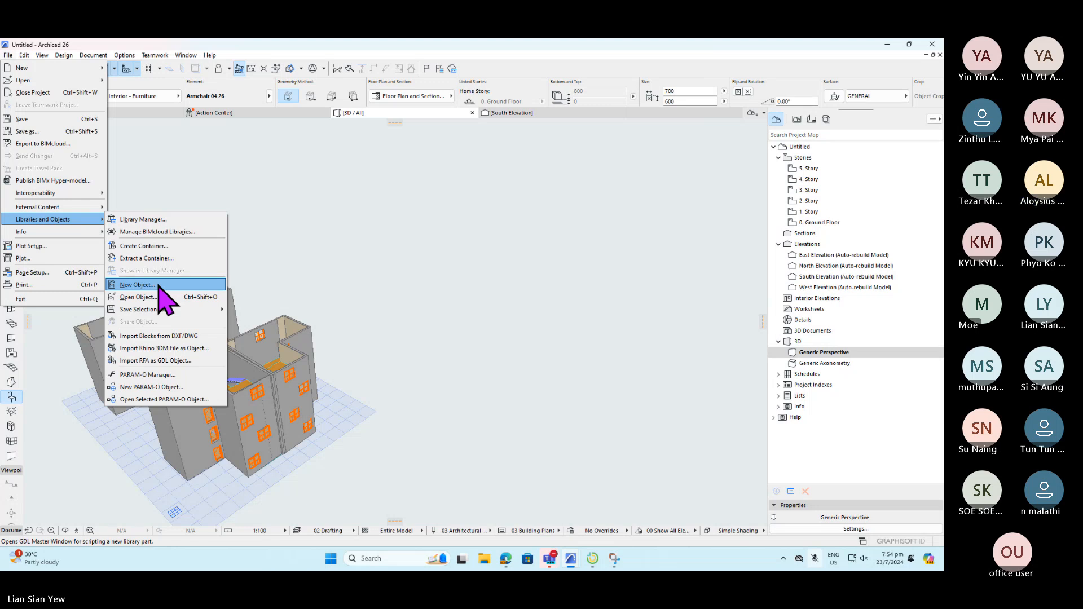
pyautogui.click(544, 308)
pyautogui.click(535, 291)
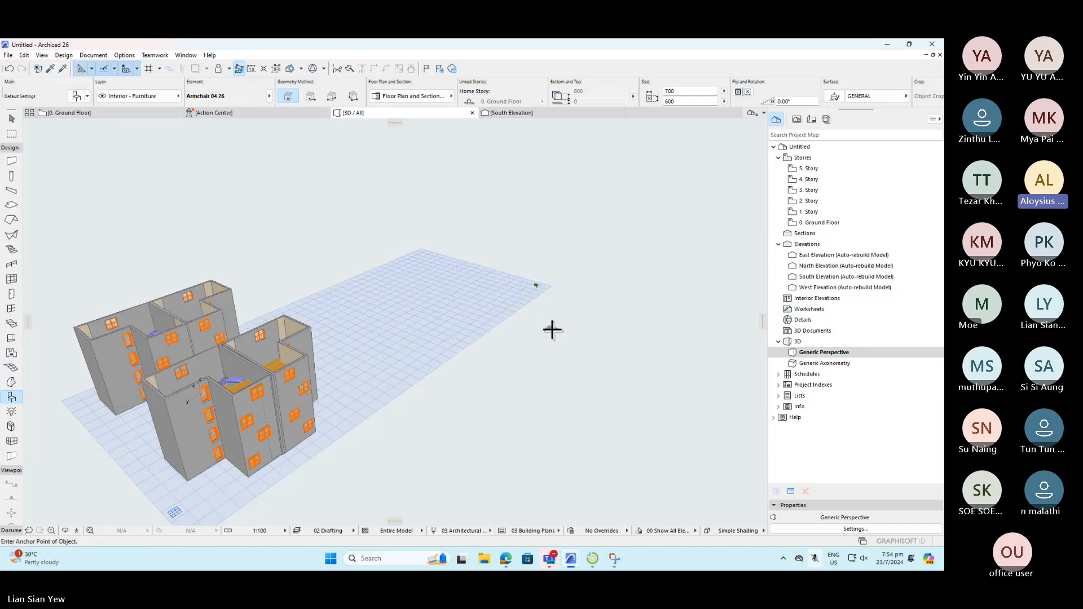
pyautogui.press('Escape')
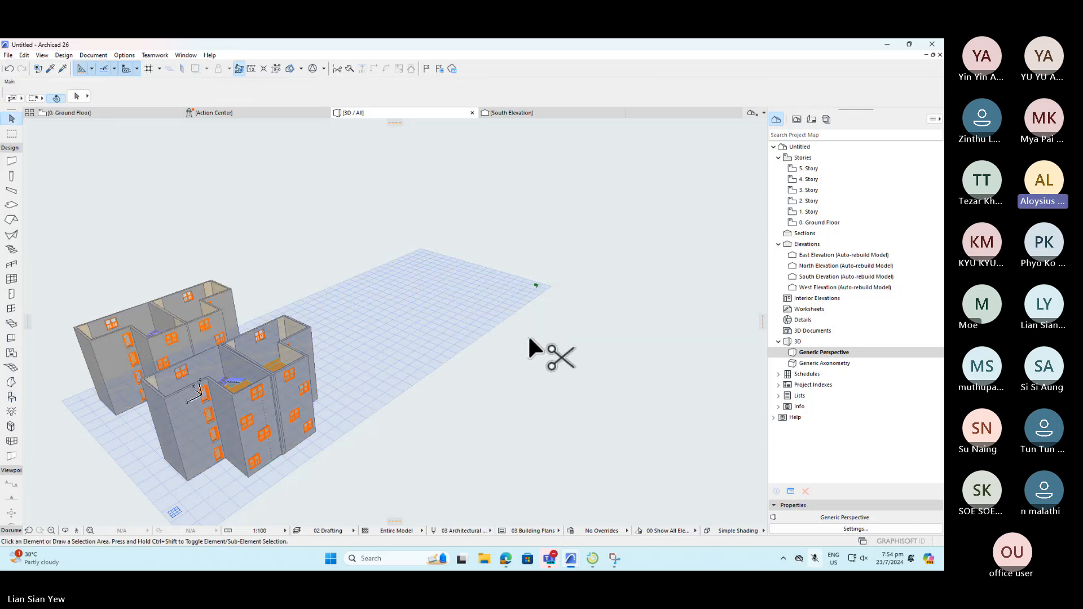
pyautogui.hotkey('ctrl', 'z')
# - Switch to the hotlink modules PDF in the Edge browser, go to the bimcloud title page 77, and enlarge the window and page
pyautogui.moveTo(506, 558)
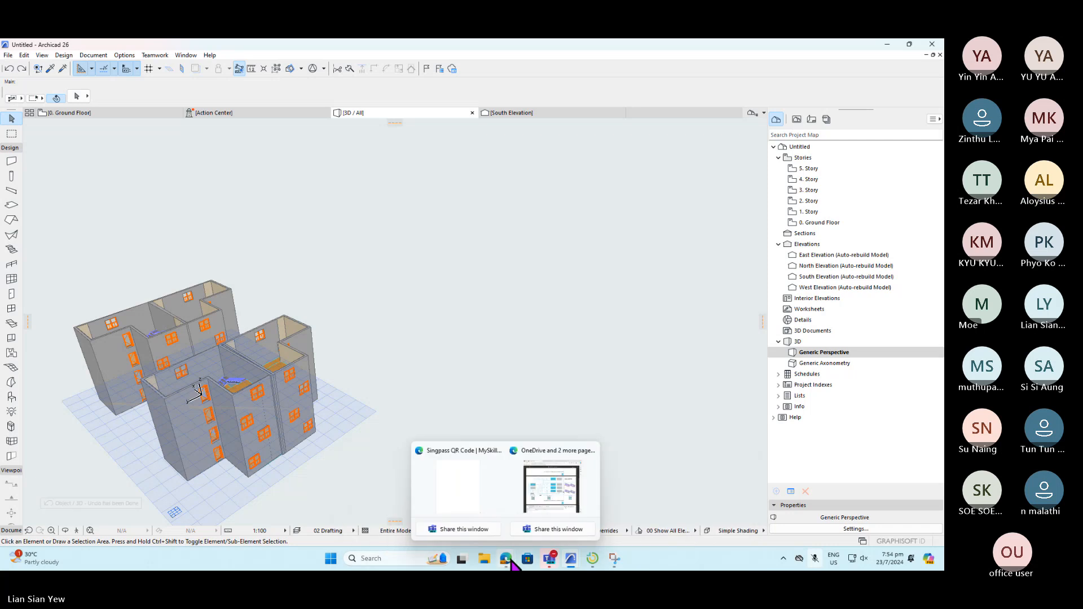
pyautogui.click(547, 500)
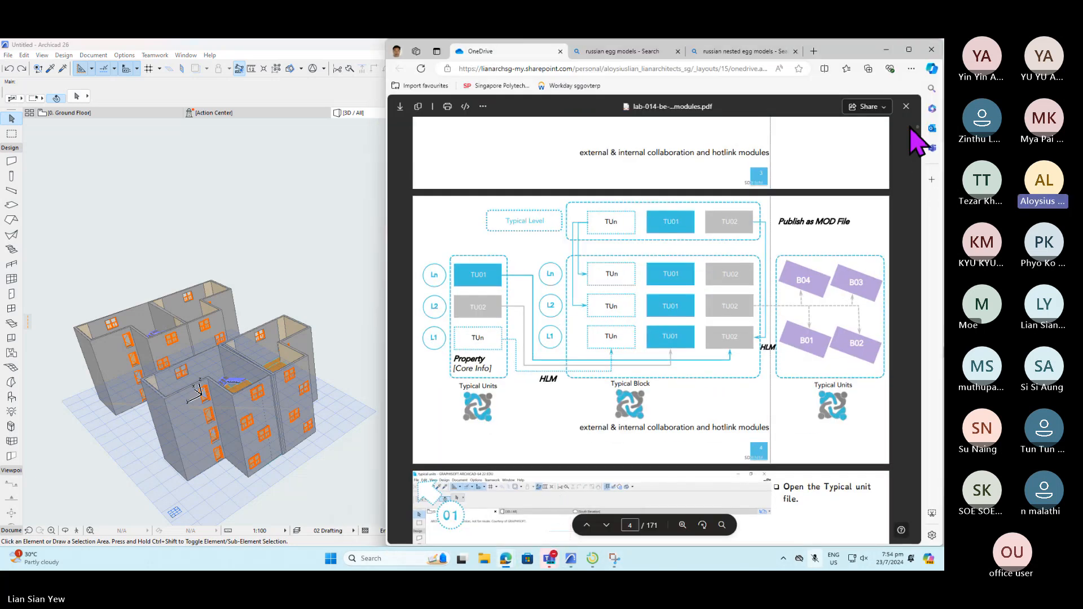
pyautogui.scroll(5, 917, 127)
pyautogui.moveTo(917, 125); pyautogui.dragTo(912, 312)
pyautogui.scroll(3, 748, 293)
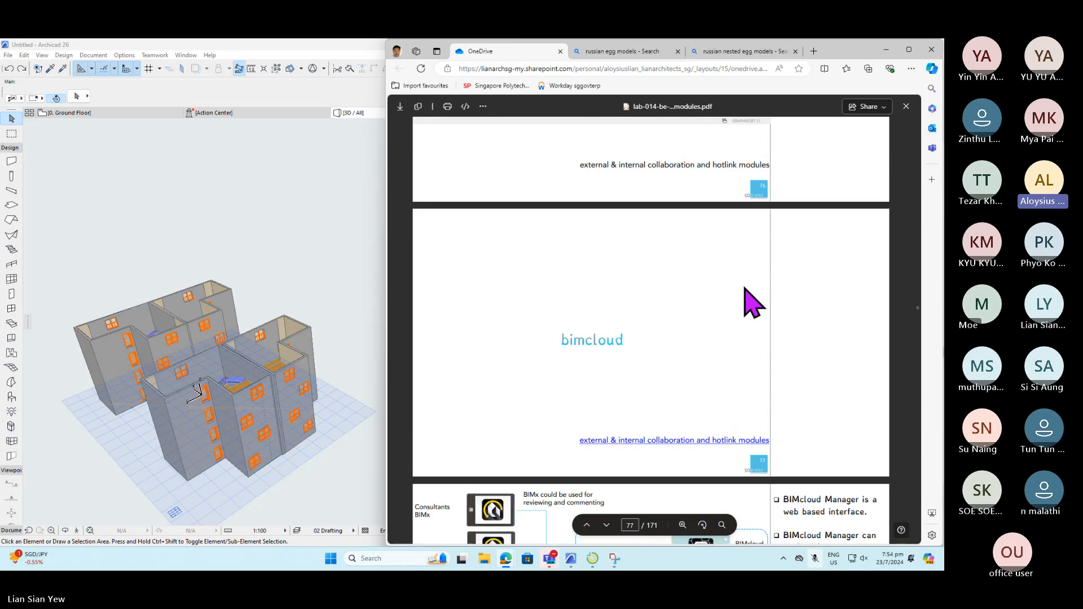
pyautogui.click(909, 49)
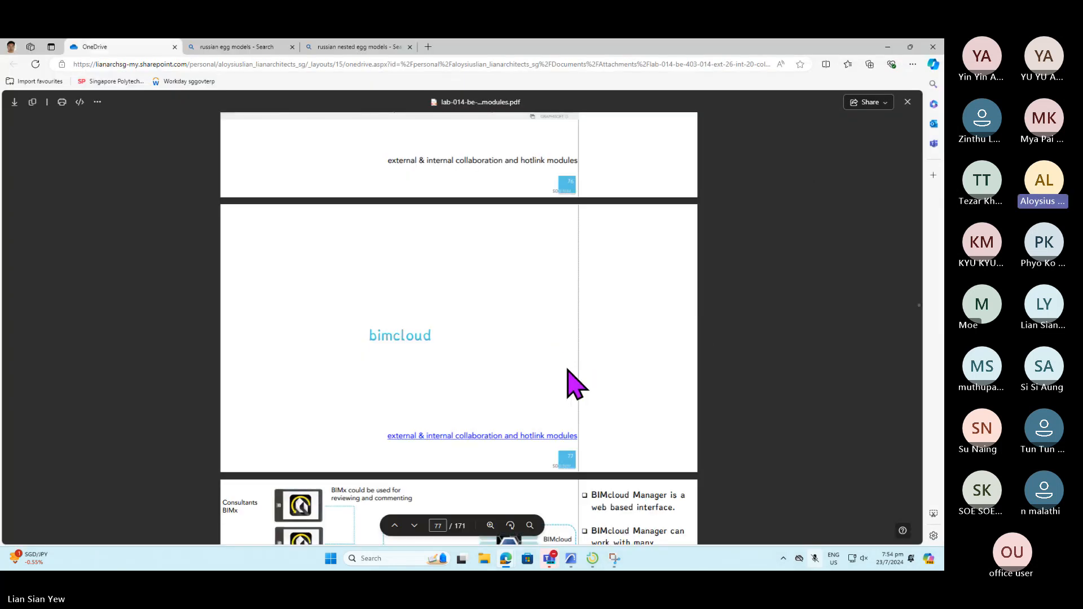
pyautogui.keyDown('ctrl'); pyautogui.scroll(2, 474, 416); pyautogui.keyUp('ctrl')
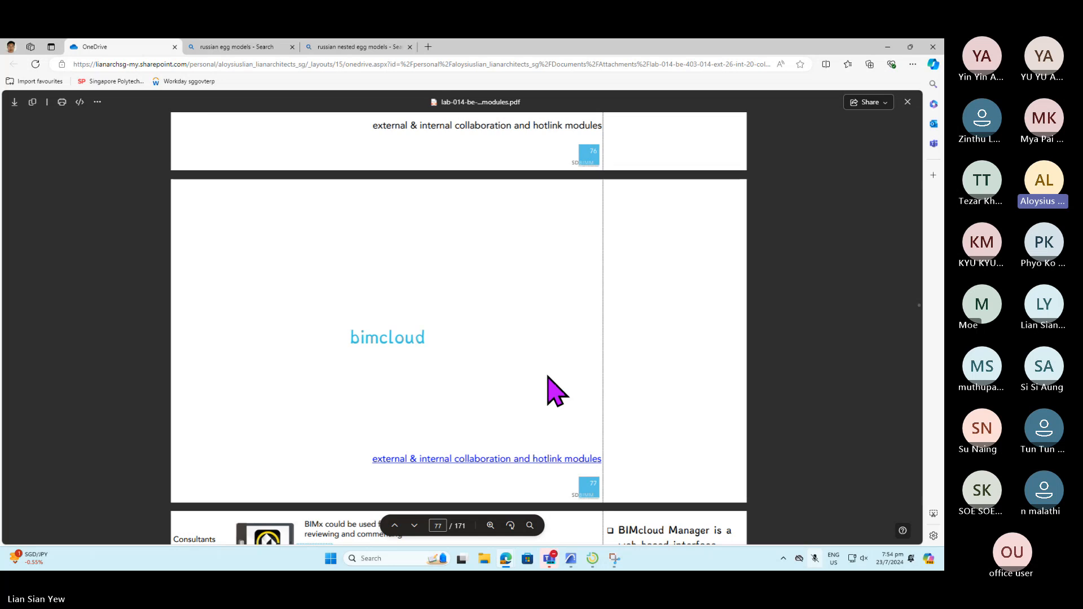
# - Read the PDF pages on the BIMcloud Manager and Server structure, the teamwork workflow outline, the login and the dashboard
pyautogui.scroll(-1, 554, 388)
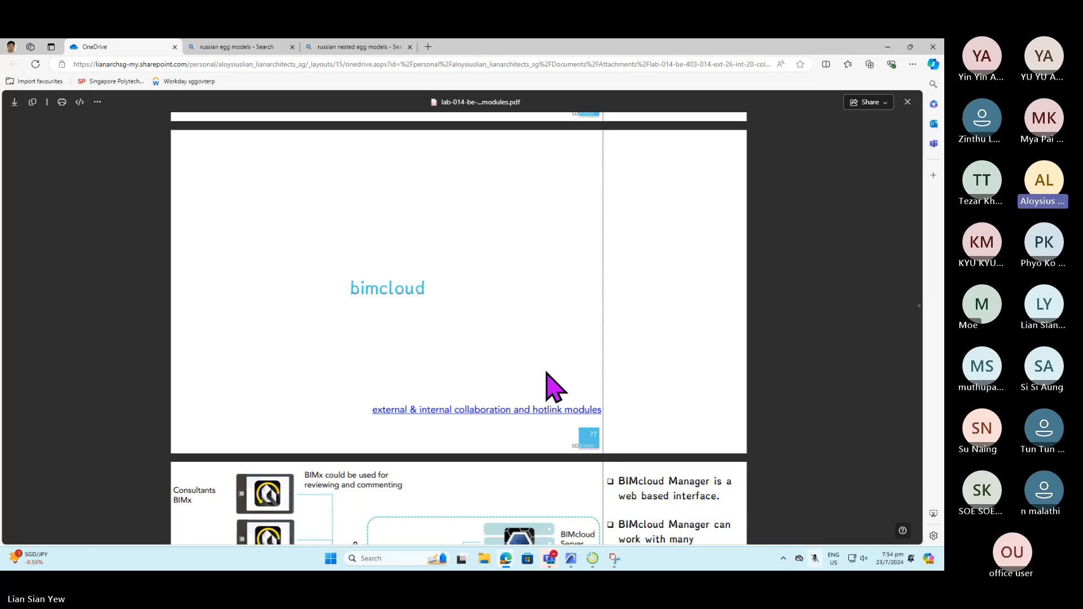
pyautogui.scroll(-5, 407, 279)
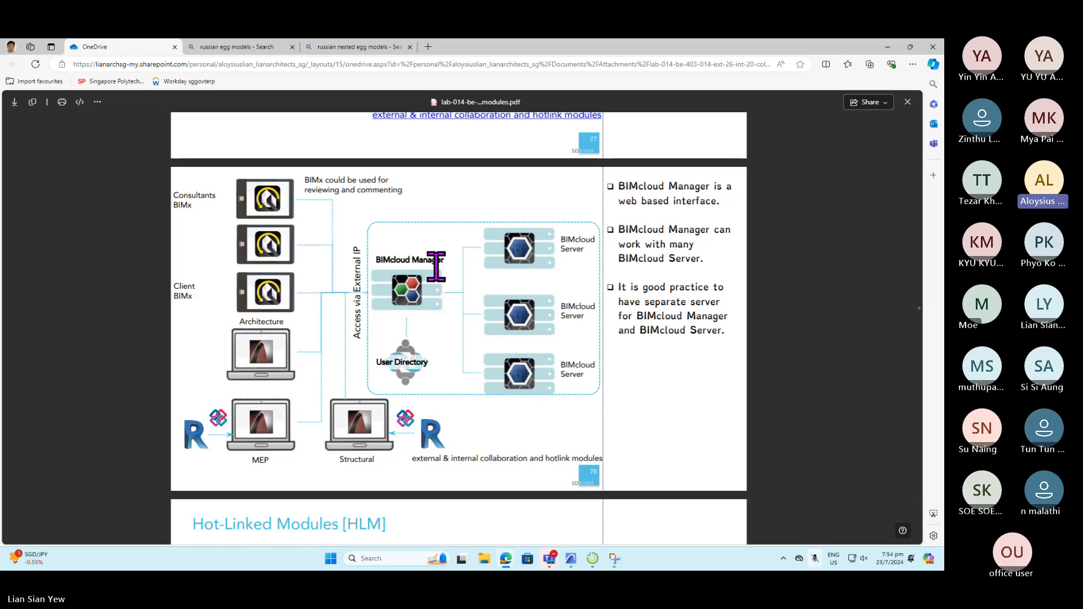
pyautogui.scroll(-3, 471, 307)
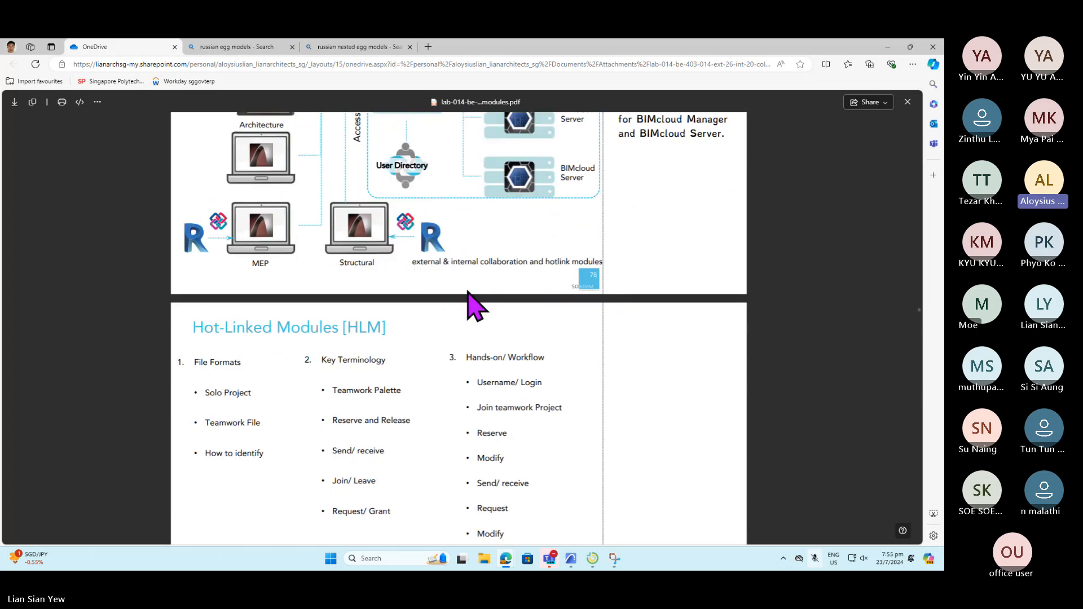
pyautogui.scroll(-2, 604, 296)
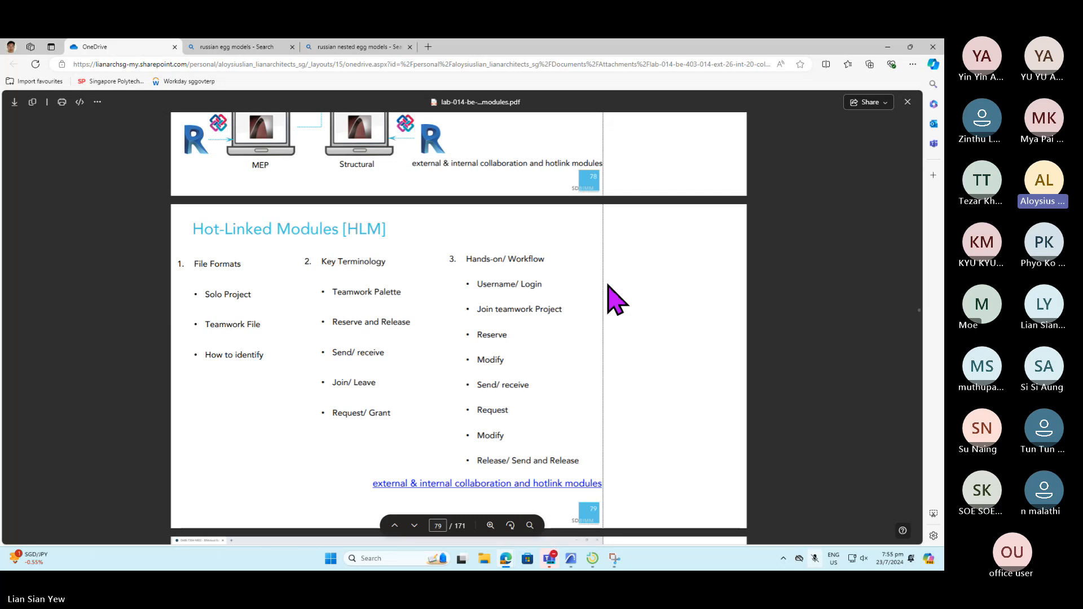
pyautogui.scroll(-5, 691, 316)
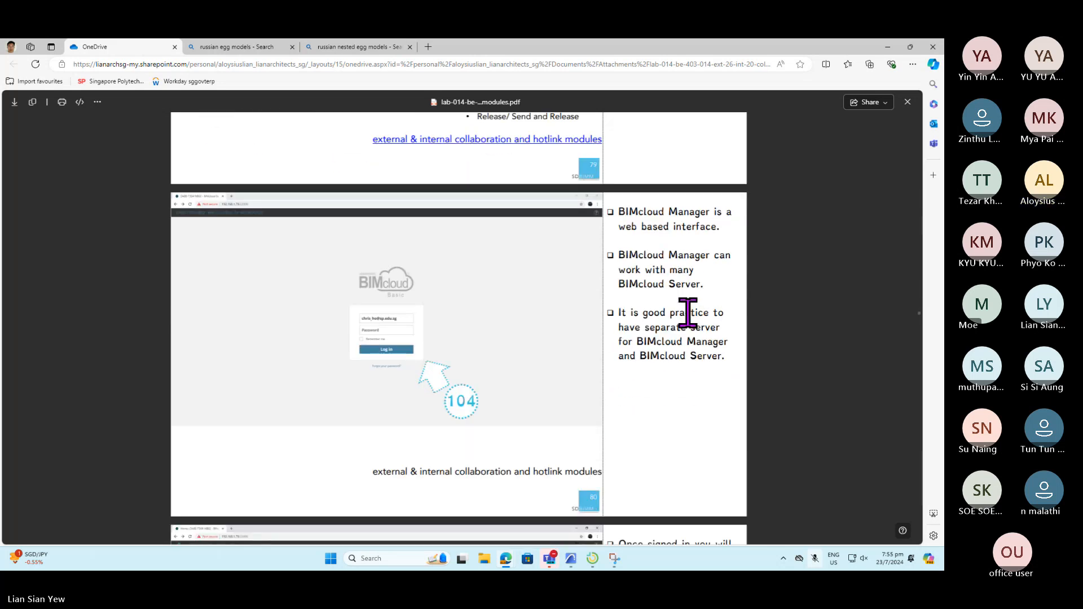
pyautogui.scroll(-1, 474, 315)
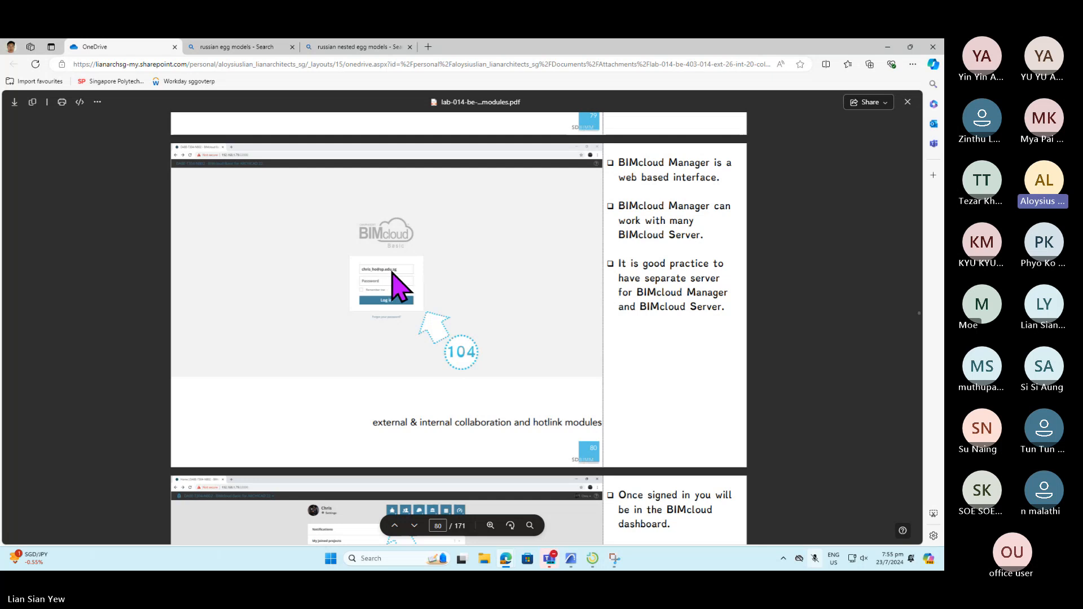
pyautogui.scroll(-4, 477, 309)
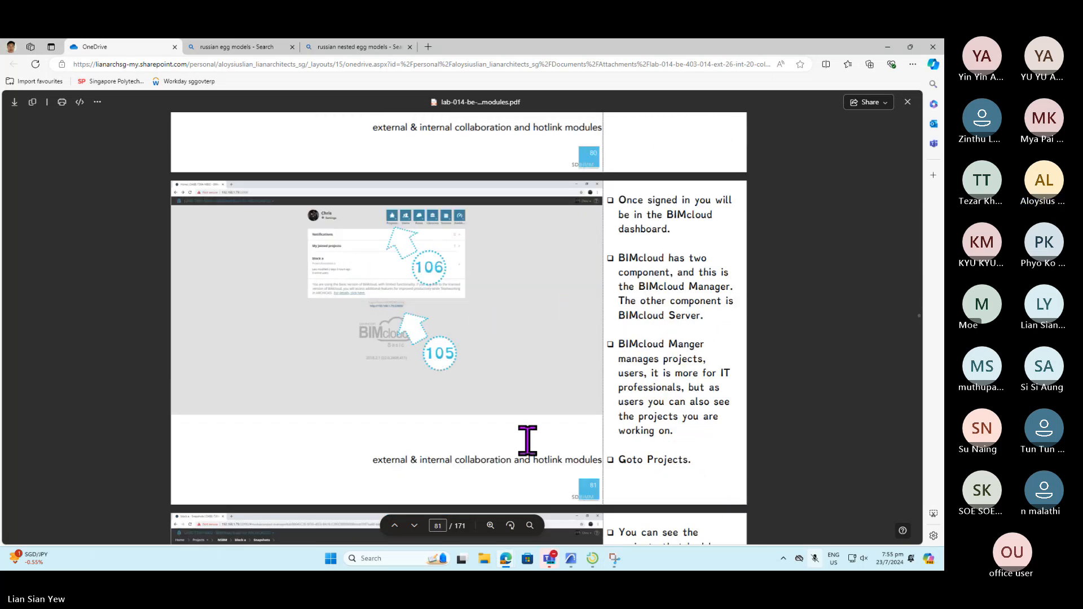
pyautogui.scroll(-1, 299, 421)
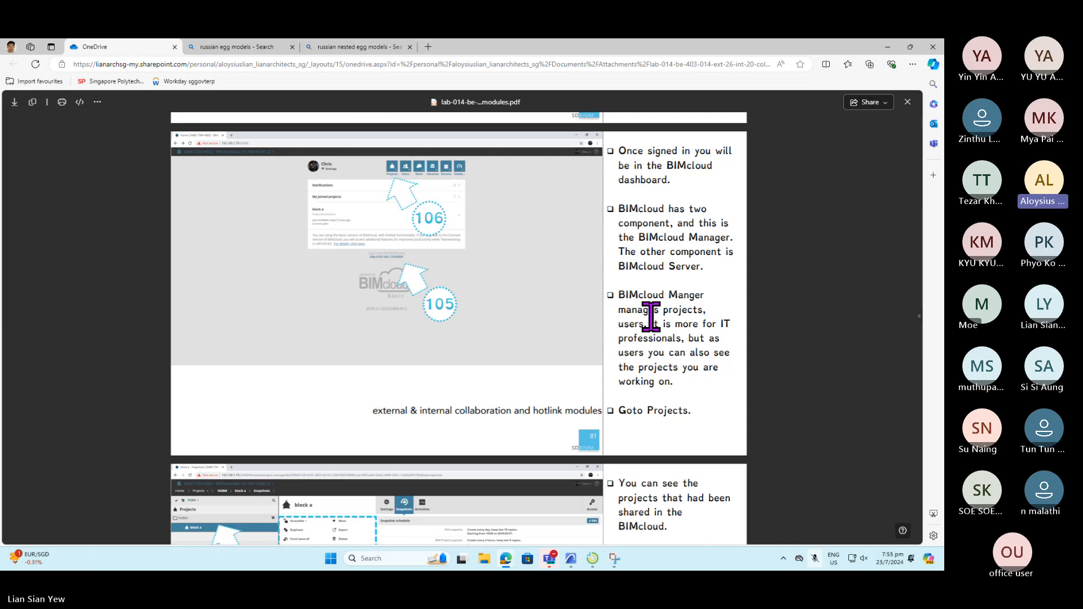
# - Read the PDF pages on BIMcloud project settings, snapshots and the Activities tab
pyautogui.scroll(-5, 778, 336)
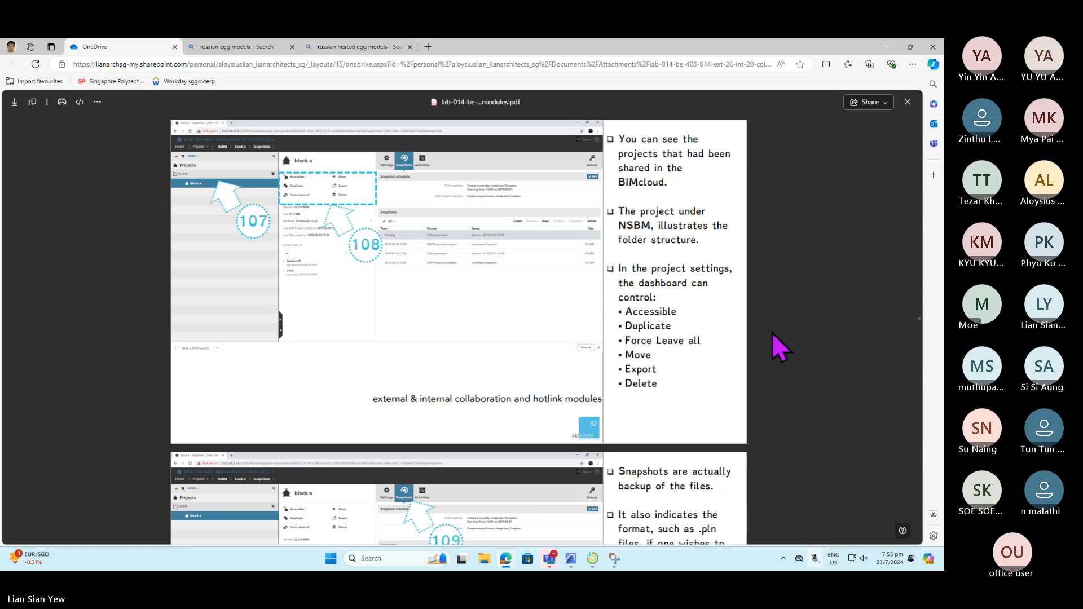
pyautogui.scroll(-1, 794, 321)
pyautogui.scroll(-5, 795, 322)
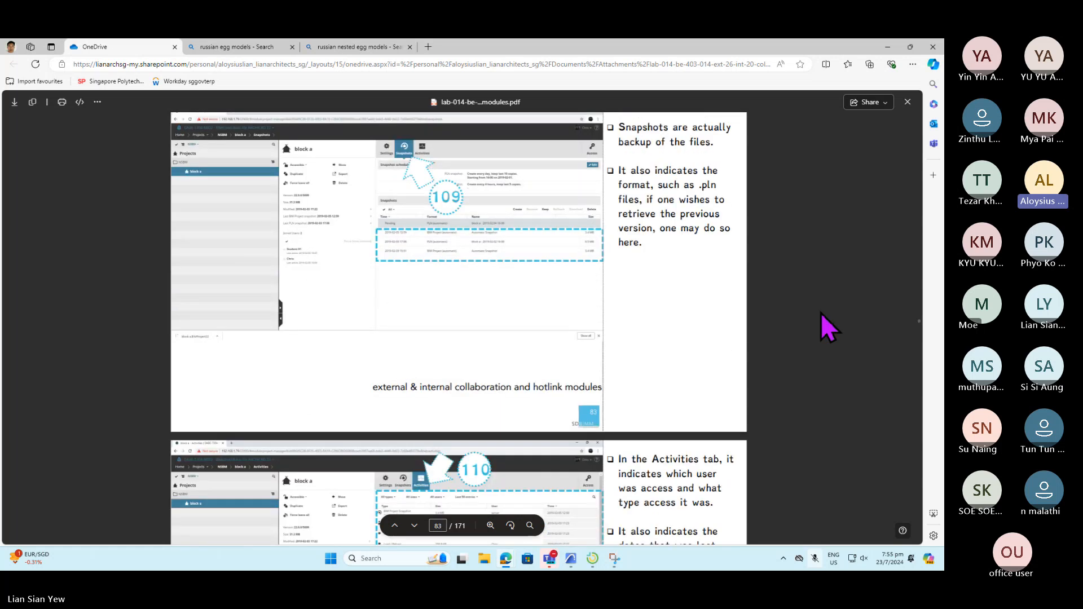
pyautogui.scroll(-1, 821, 312)
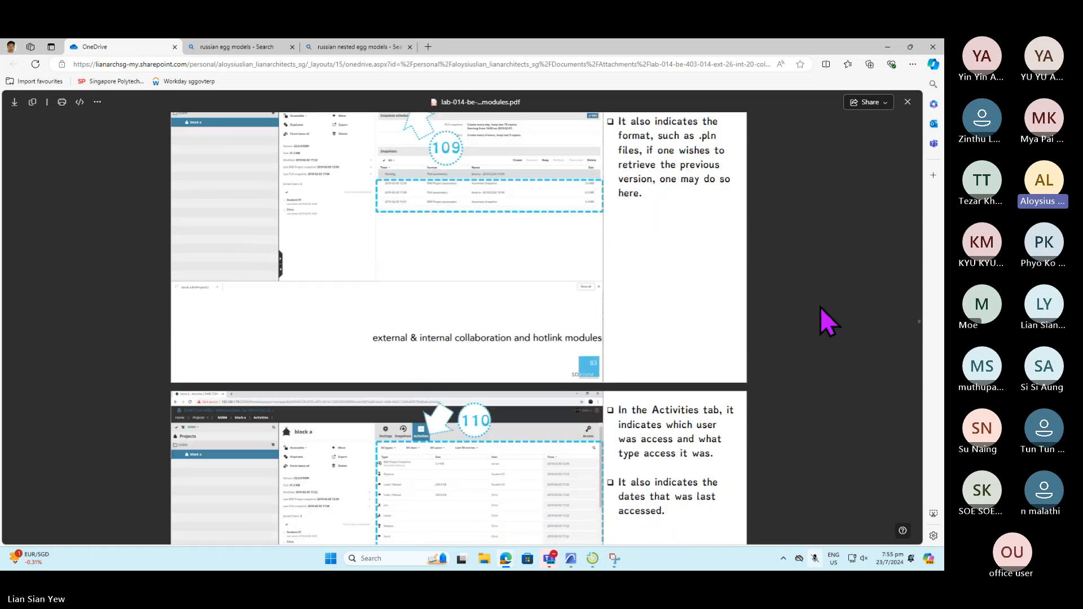
pyautogui.scroll(-3, 824, 310)
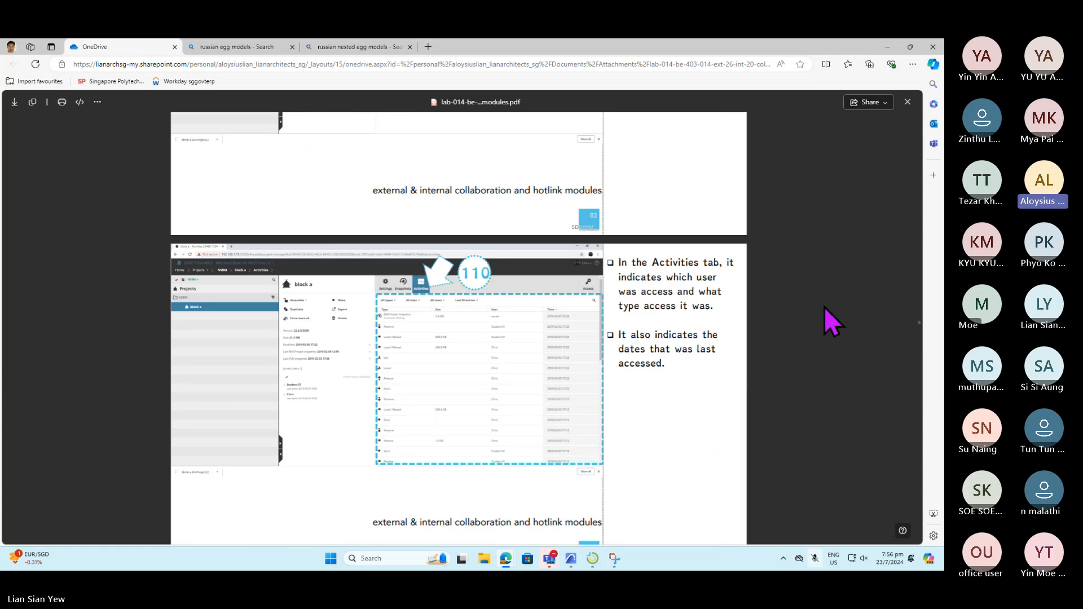
pyautogui.scroll(-2, 807, 304)
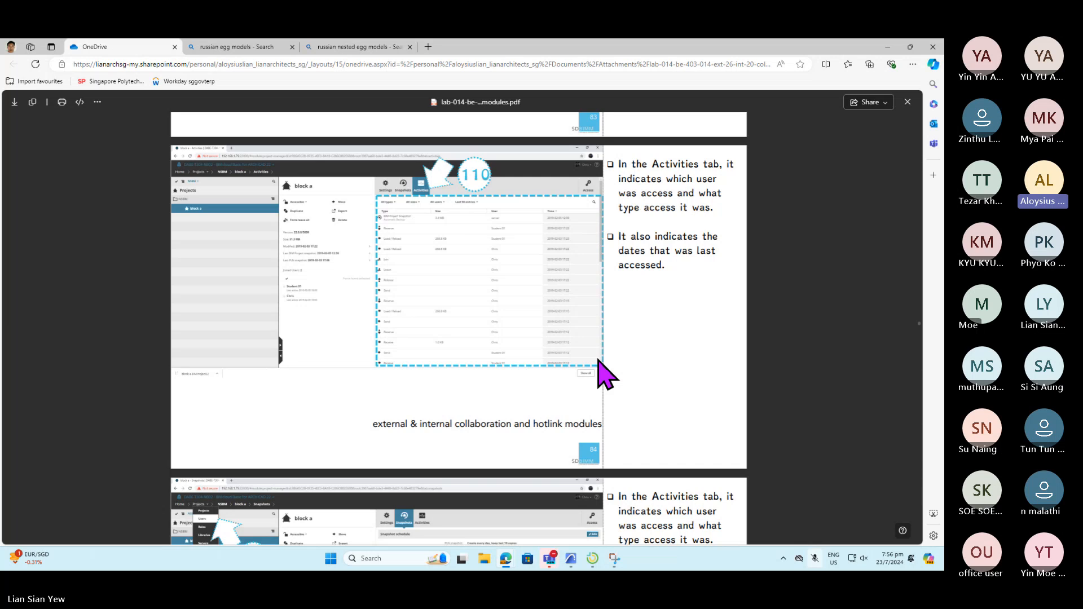
pyautogui.scroll(-3, 615, 372)
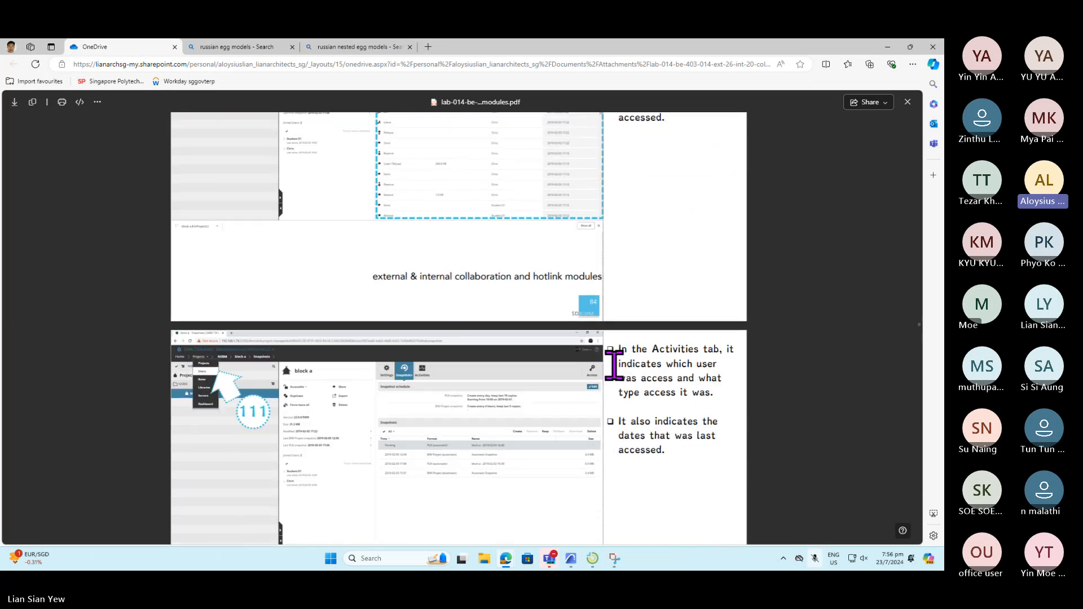
pyautogui.scroll(1, 387, 181)
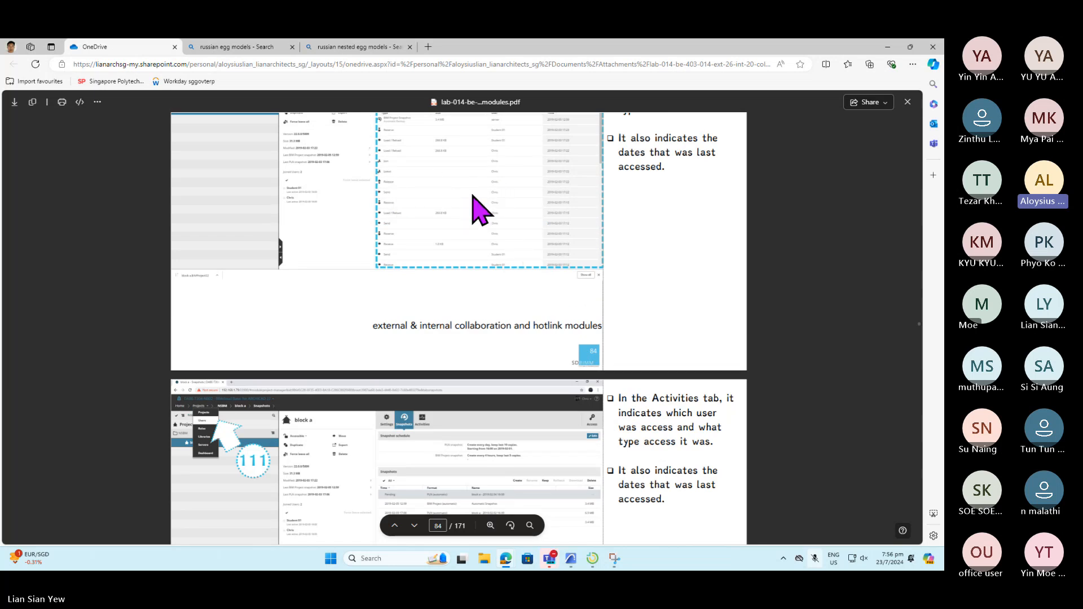
# - Read the PDF pages on BIMcloud users' personal settings and on the roles and permissions of the Architect and Draftsman
pyautogui.scroll(-2, 522, 209)
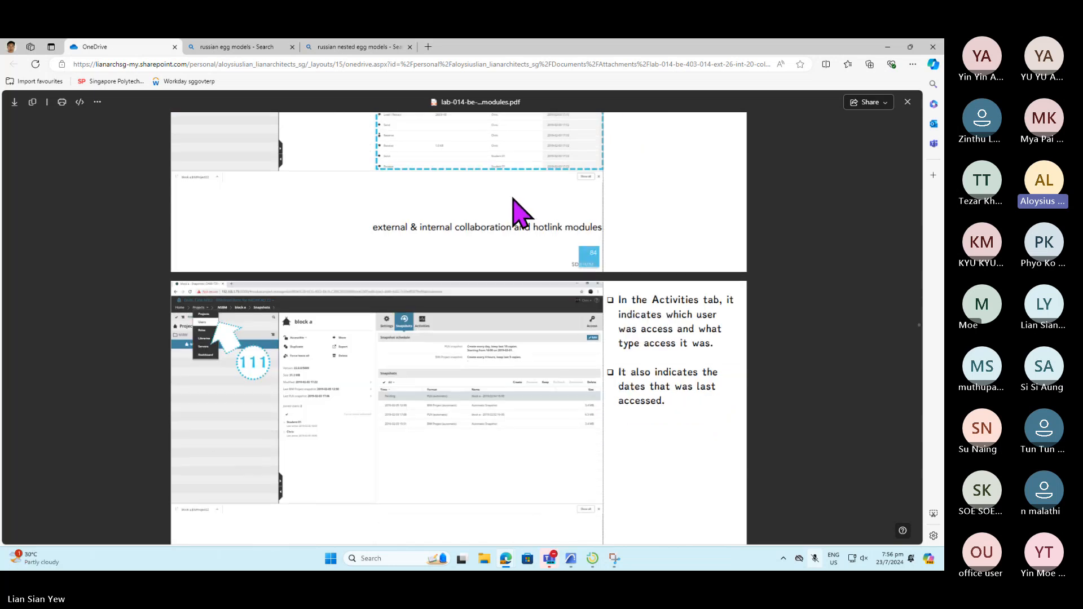
pyautogui.scroll(-3, 574, 229)
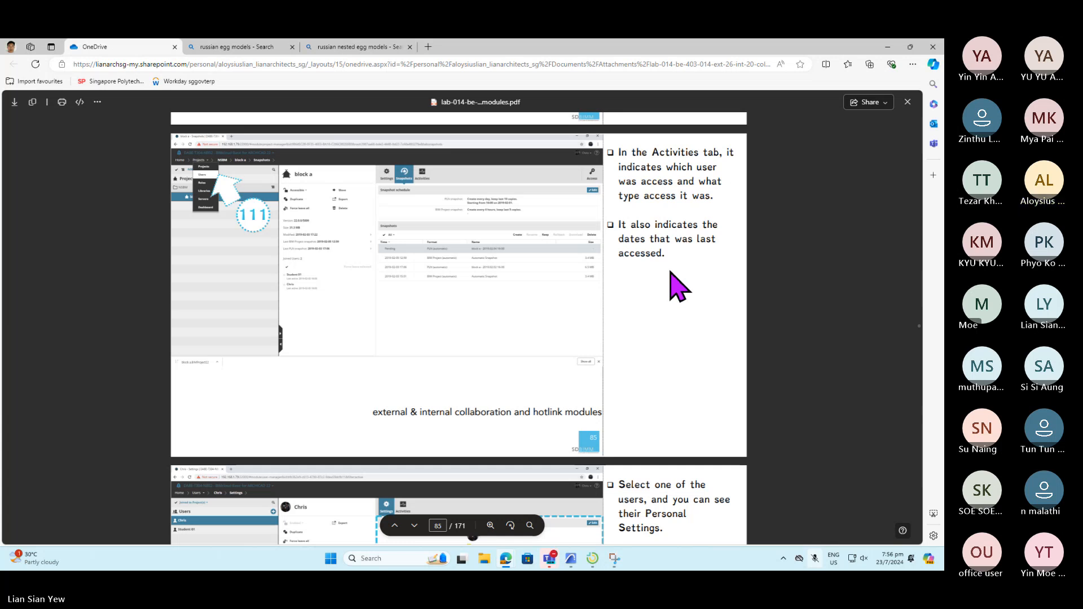
pyautogui.scroll(-6, 718, 310)
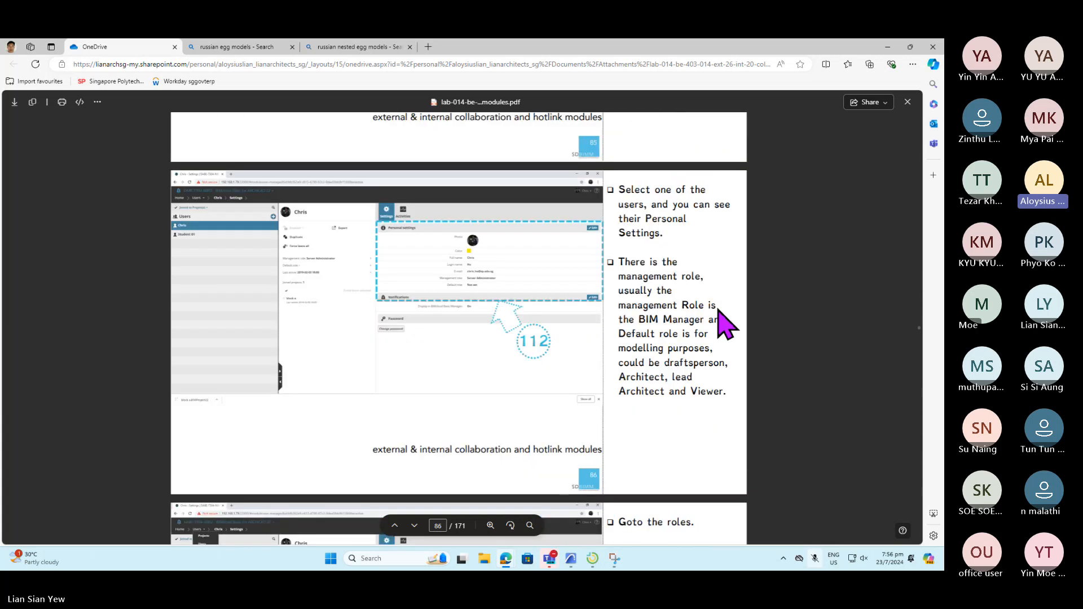
pyautogui.scroll(-6, 726, 324)
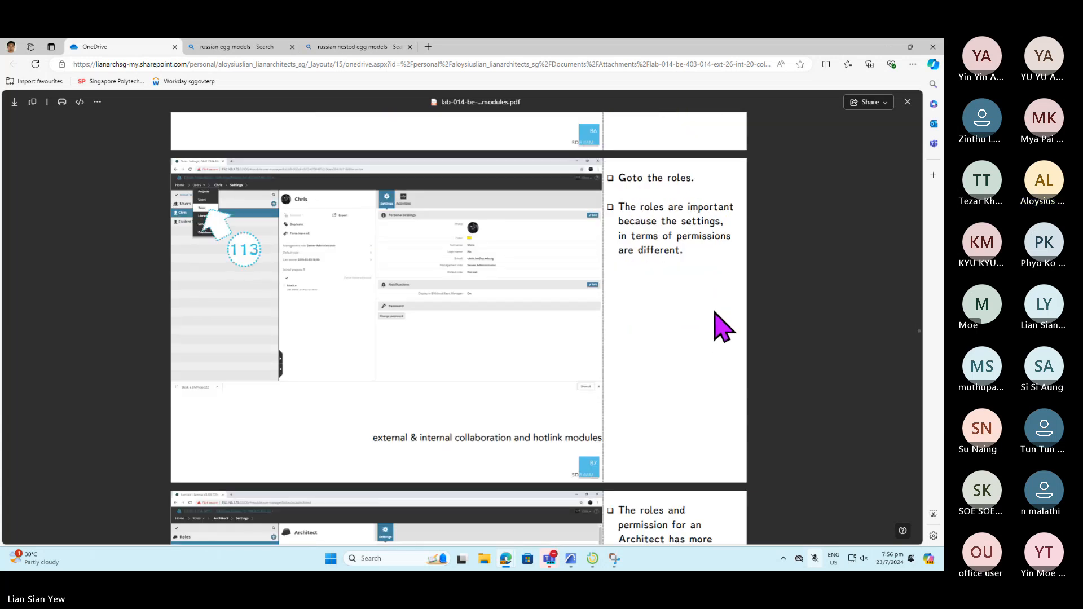
pyautogui.scroll(-3, 717, 322)
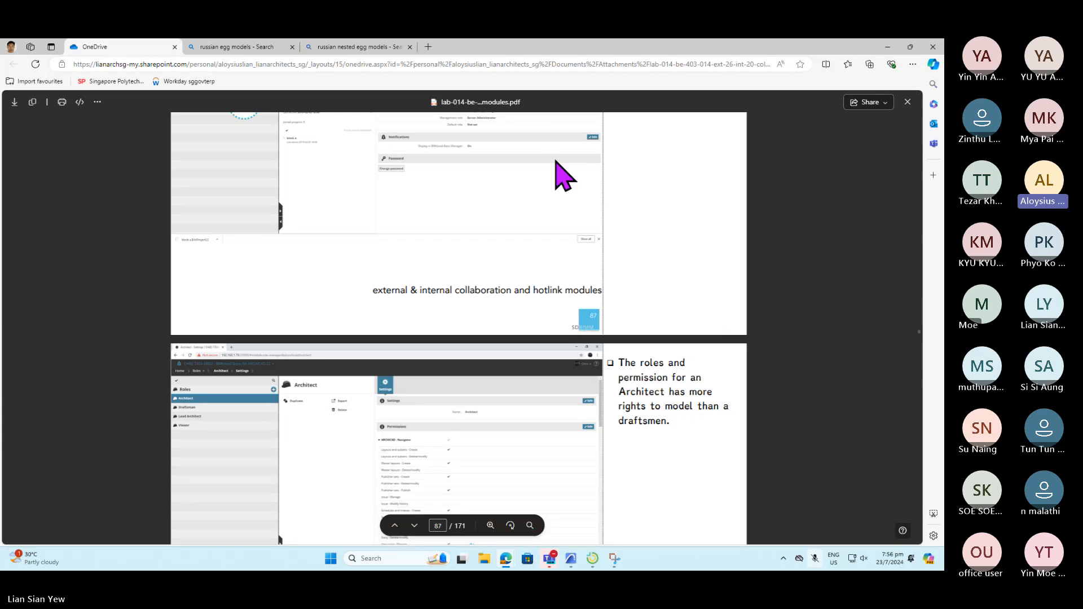
pyautogui.scroll(-4, 561, 172)
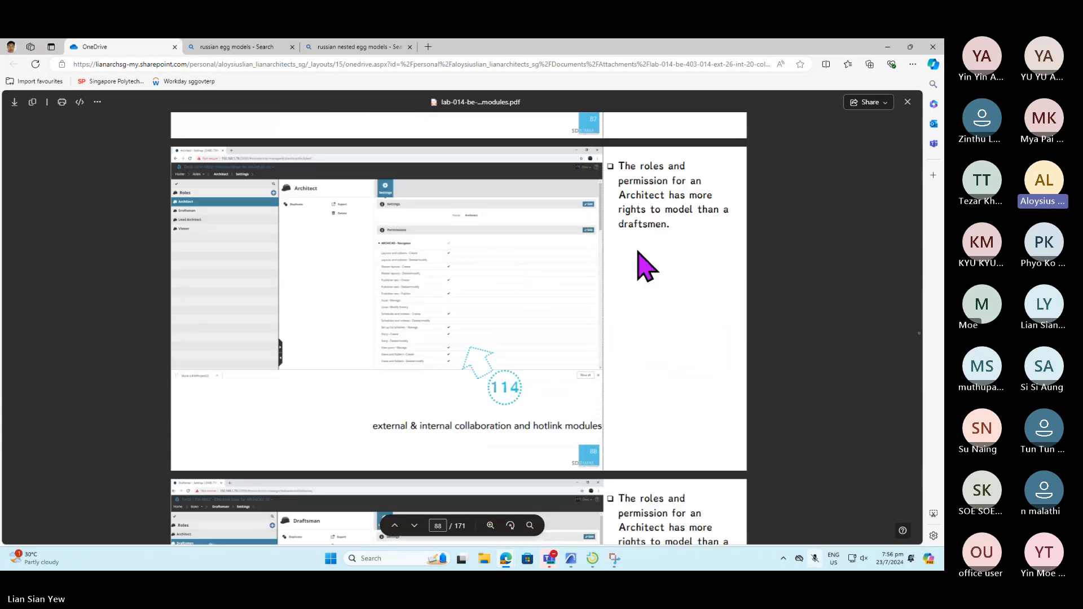
pyautogui.scroll(-1, 717, 207)
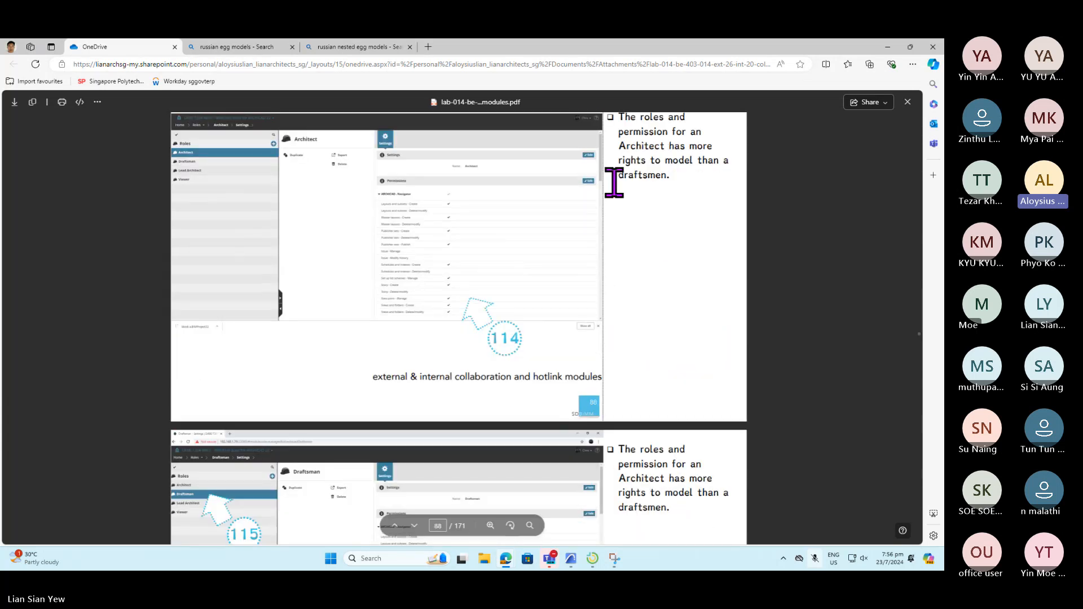
pyautogui.scroll(-8, 694, 225)
pyautogui.scroll(3, 692, 220)
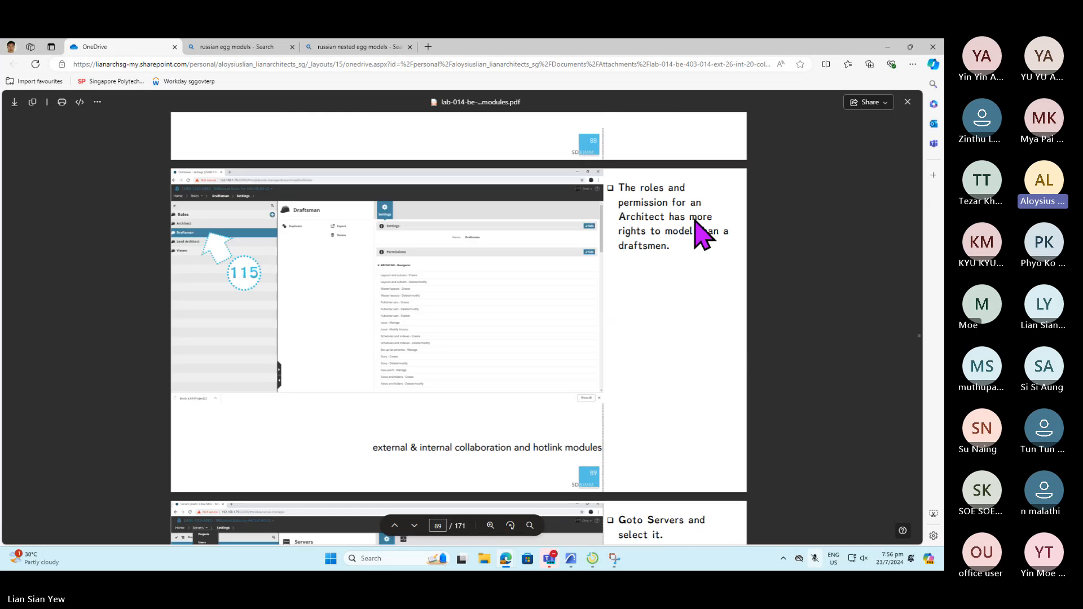
# - Read the PDF pages on BIMcloud servers, the notification dashboard and the Teamwork send, receive and reserve commands
pyautogui.scroll(-7, 666, 265)
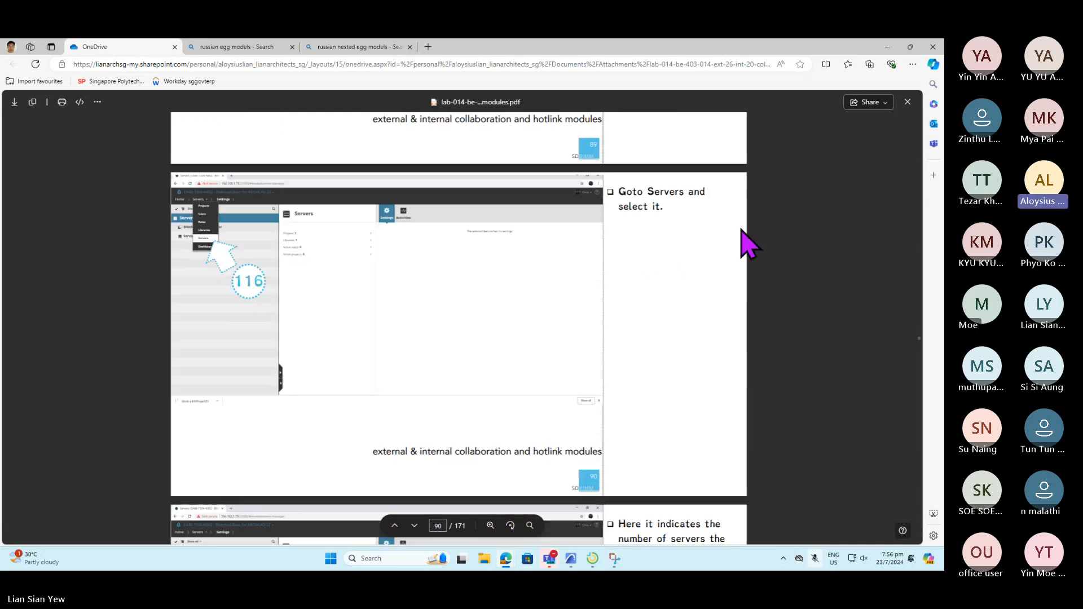
pyautogui.scroll(-10, 621, 203)
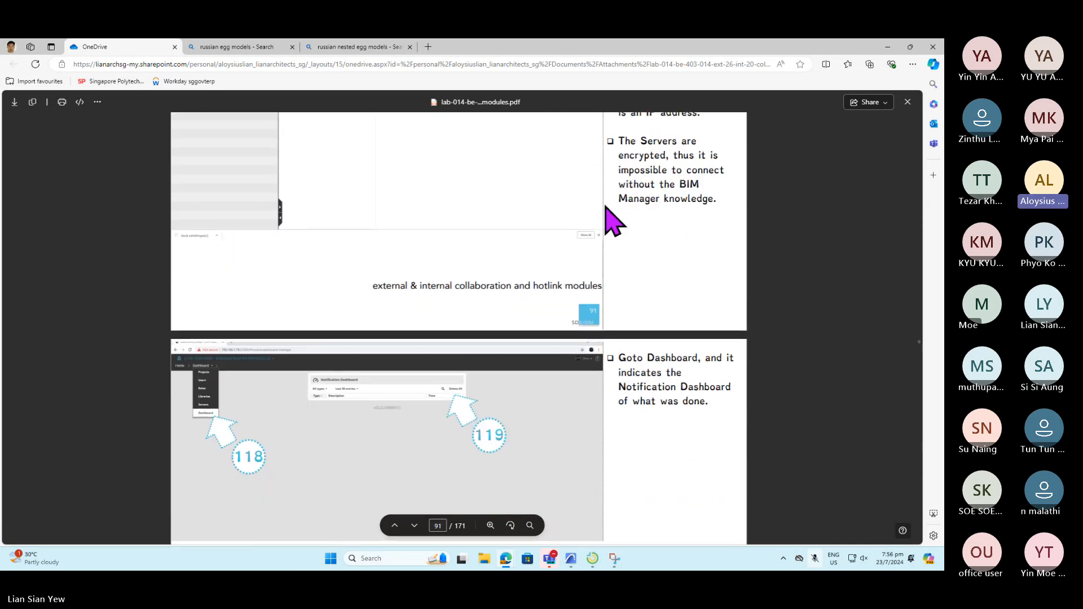
pyautogui.scroll(-3, 606, 209)
pyautogui.scroll(-7, 615, 209)
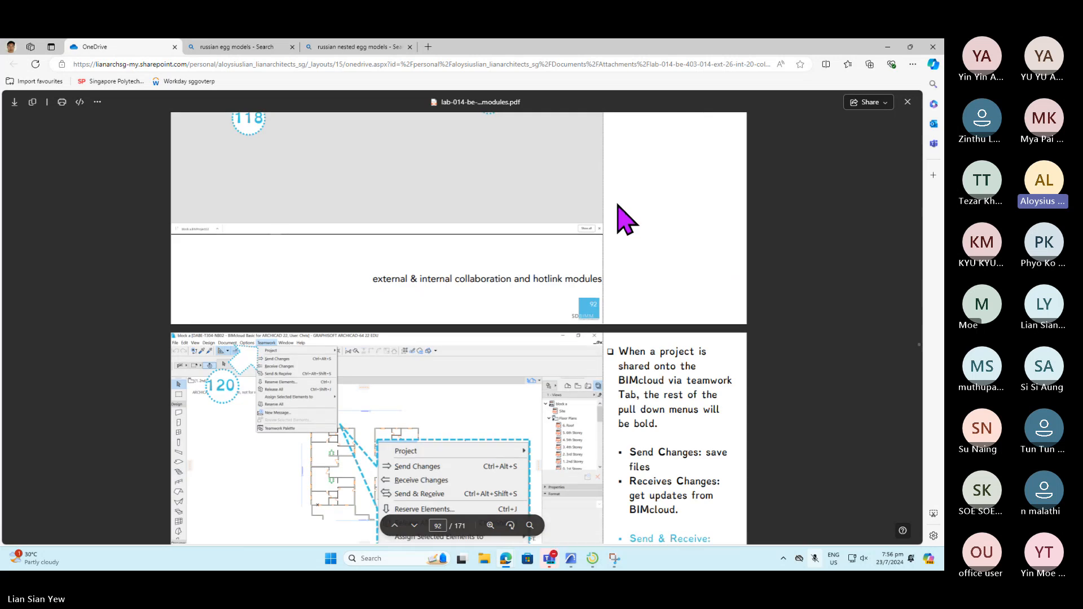
pyautogui.scroll(-3, 623, 217)
pyautogui.scroll(-1, 616, 219)
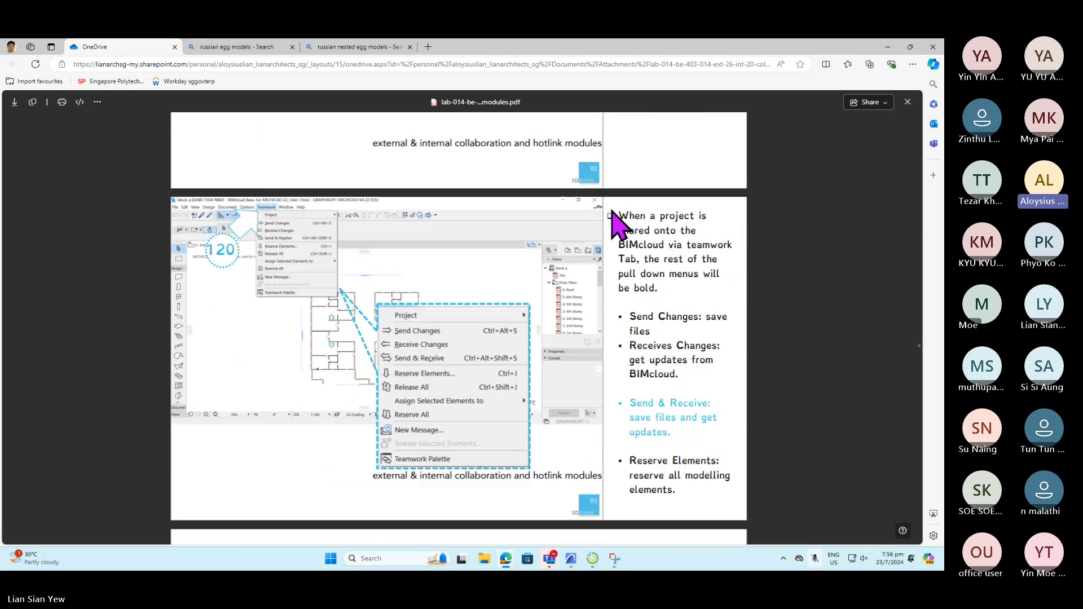
pyautogui.scroll(-2, 614, 217)
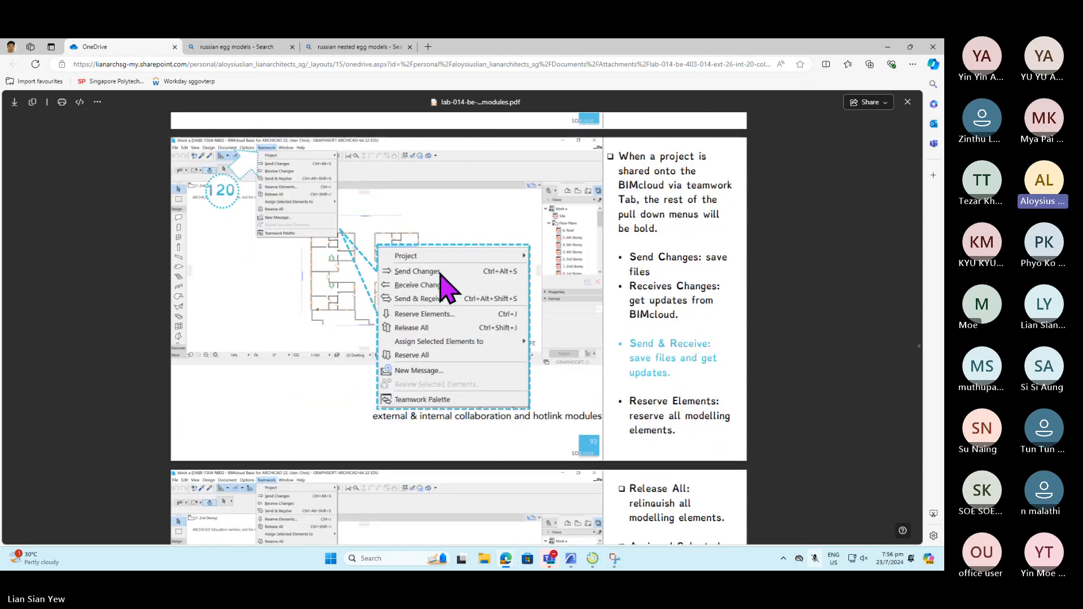
pyautogui.scroll(1, 443, 272)
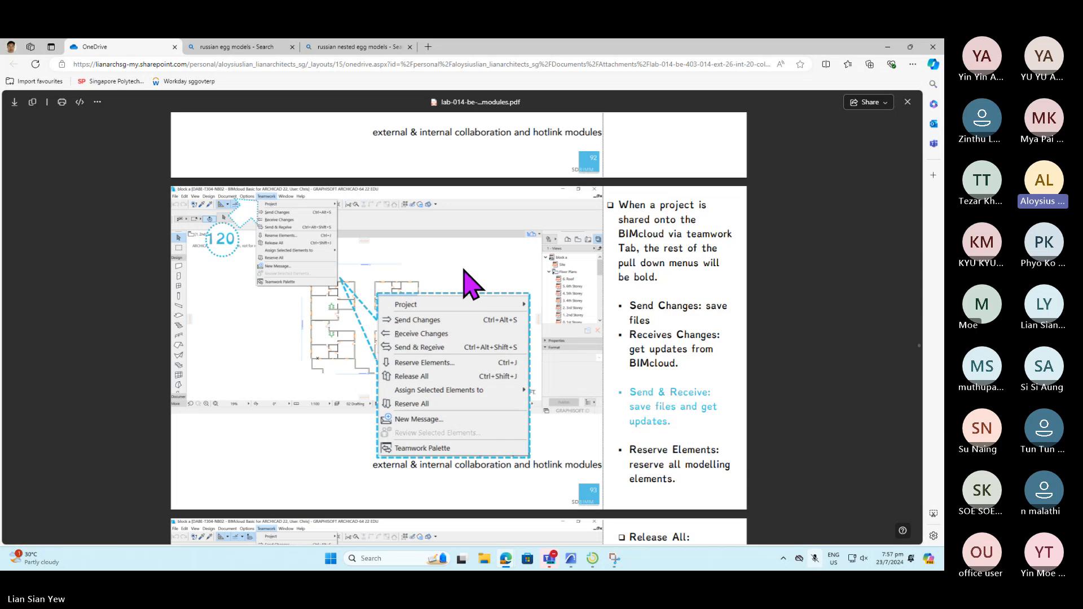
# - Switch to the Untitled Archicad project and examine the hotlinked buildings in the 3D view
pyautogui.moveTo(571, 559)
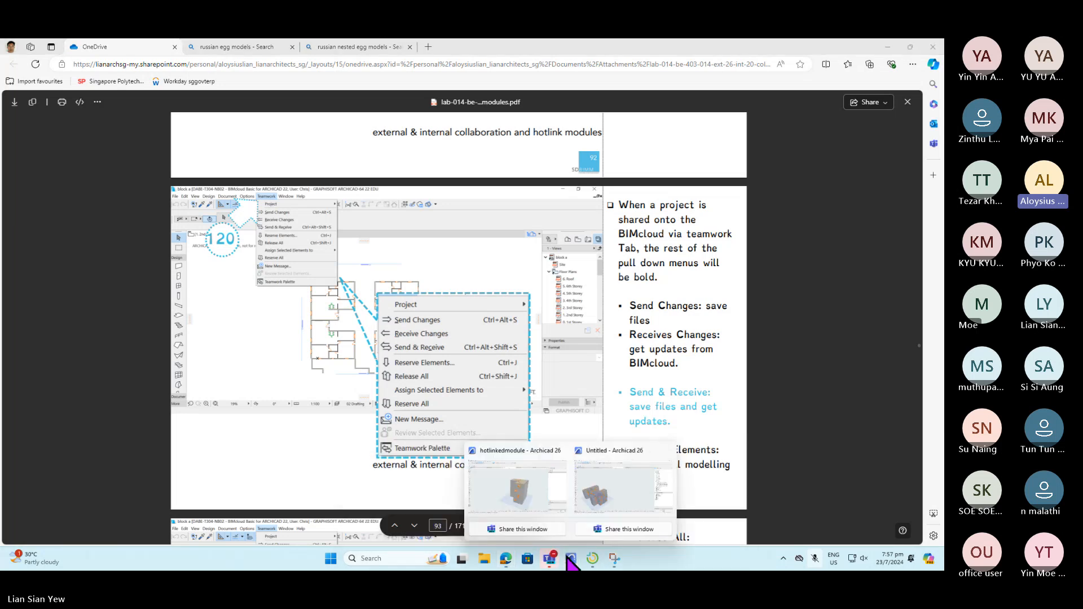
pyautogui.click(615, 501)
pyautogui.scroll(-1, 576, 476)
pyautogui.scroll(3, 198, 391)
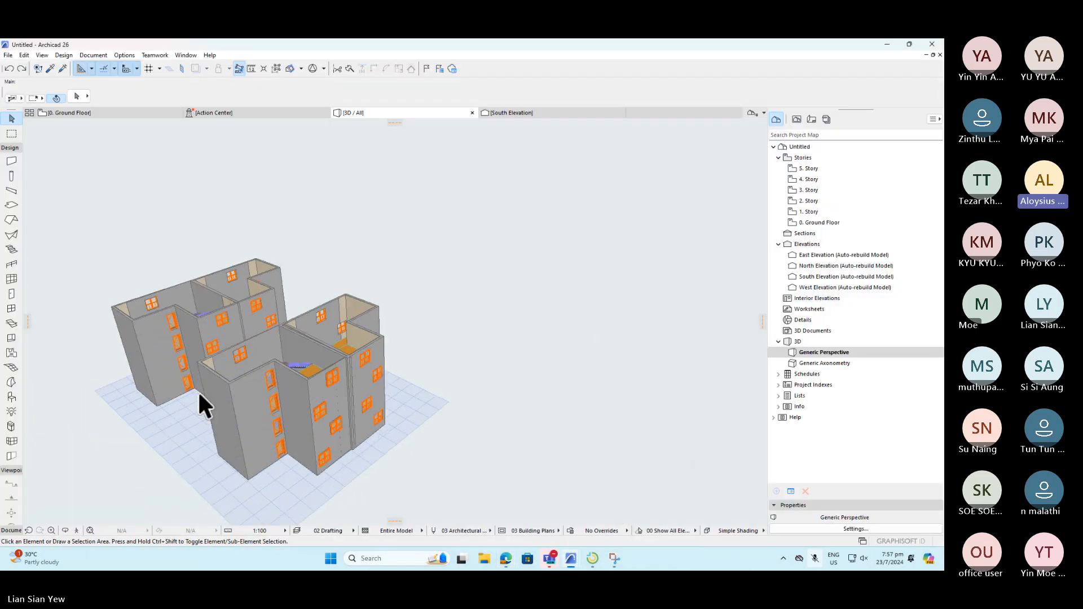
pyautogui.keyDown('shift'); pyautogui.moveTo(358, 321); pyautogui.dragTo(249, 253, button='middle'); pyautogui.keyUp('shift')
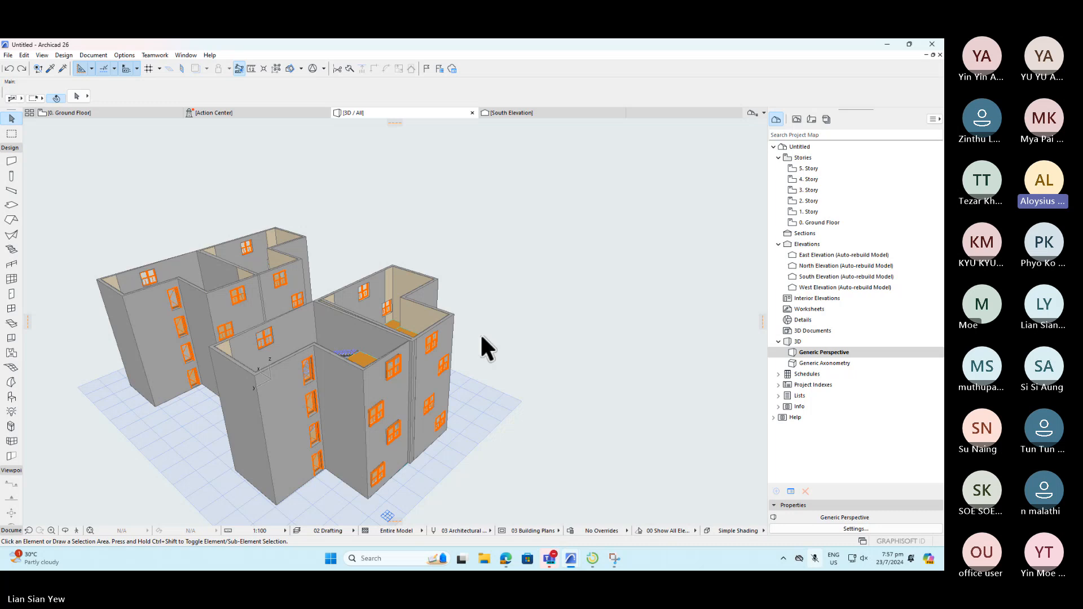
pyautogui.scroll(-3, 491, 327)
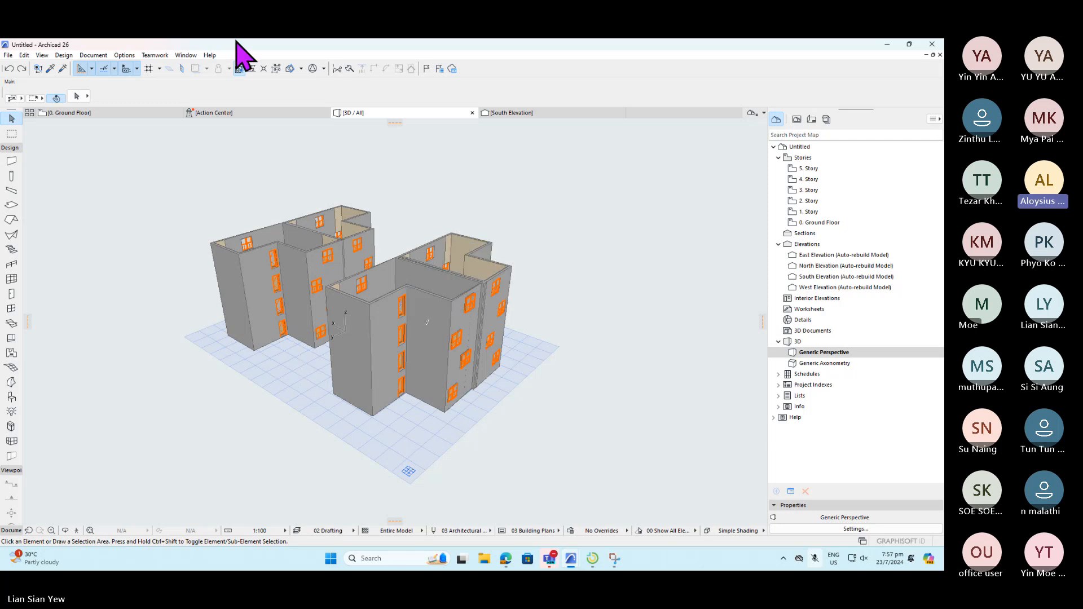
pyautogui.scroll(2, 394, 342)
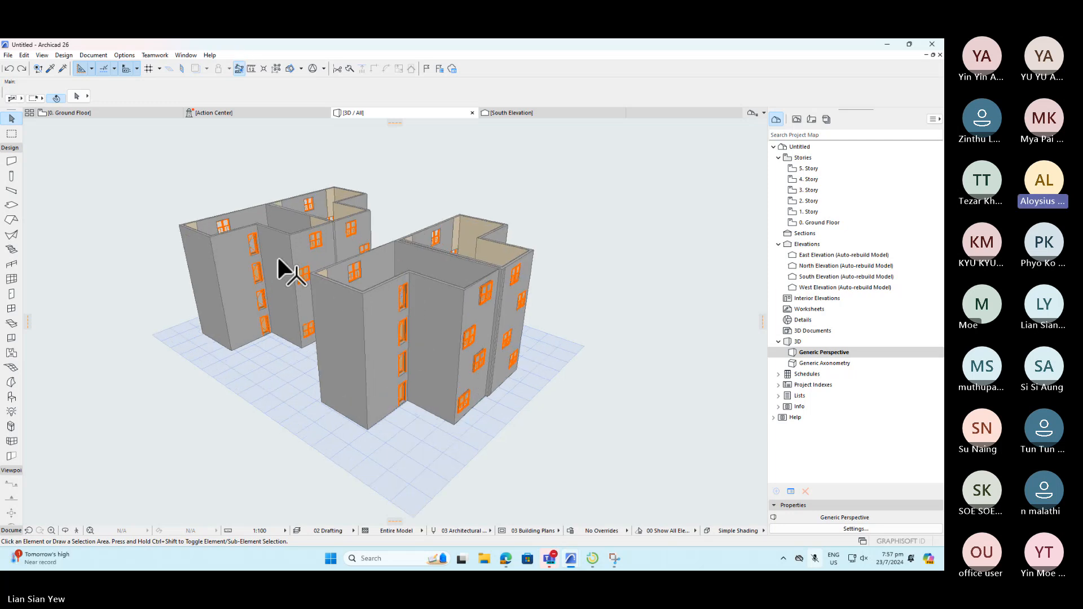
pyautogui.click(435, 225)
pyautogui.keyDown('shift'); pyautogui.moveTo(463, 306); pyautogui.dragTo(428, 268, button='middle'); pyautogui.keyUp('shift')
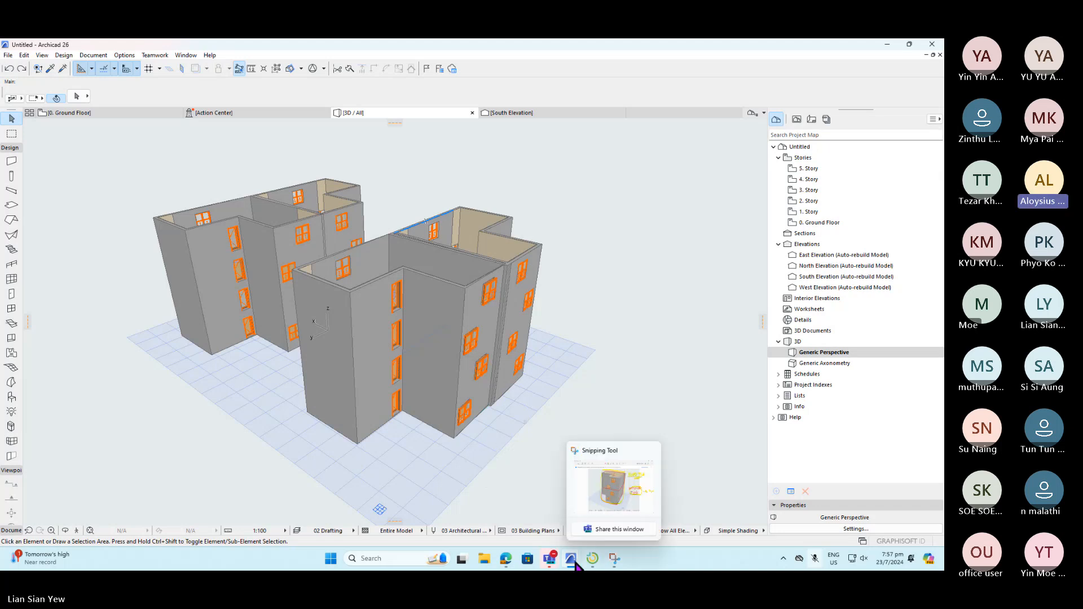
# - Switch to the hotlinkedmodule project window, open the recent project hotlinkfile.pln in it and show its 3D view
pyautogui.moveTo(572, 559)
pyautogui.click(517, 487)
pyautogui.click(8, 55)
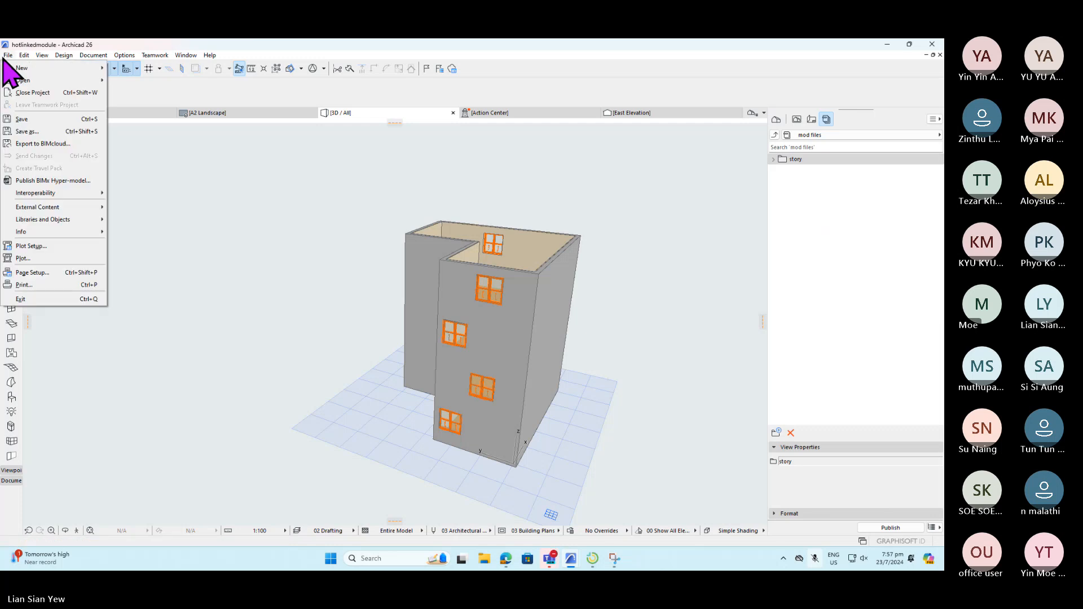
pyautogui.moveTo(77, 84)
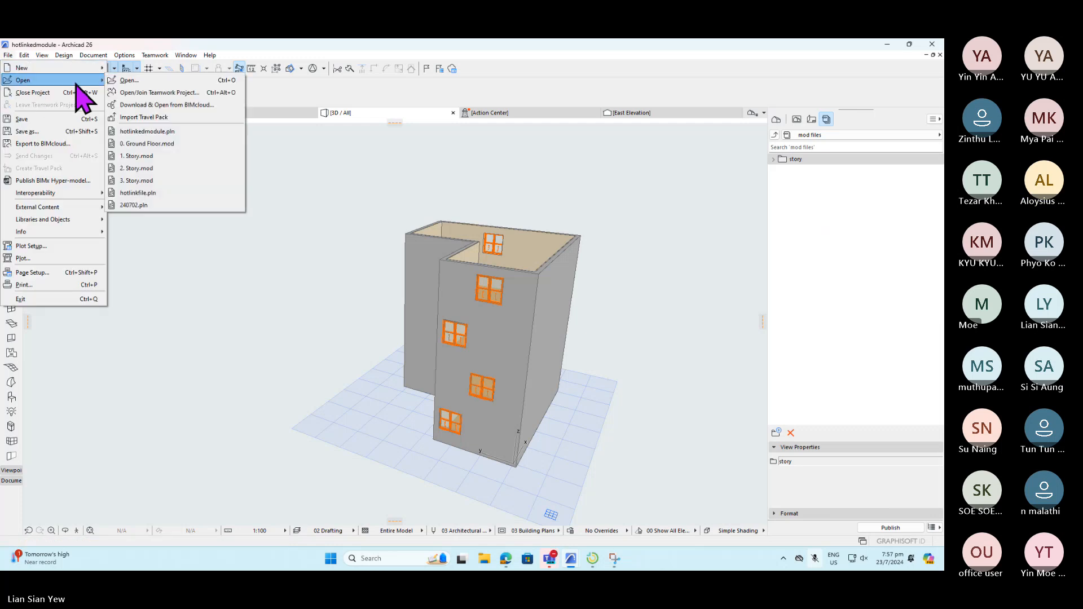
pyautogui.click(153, 194)
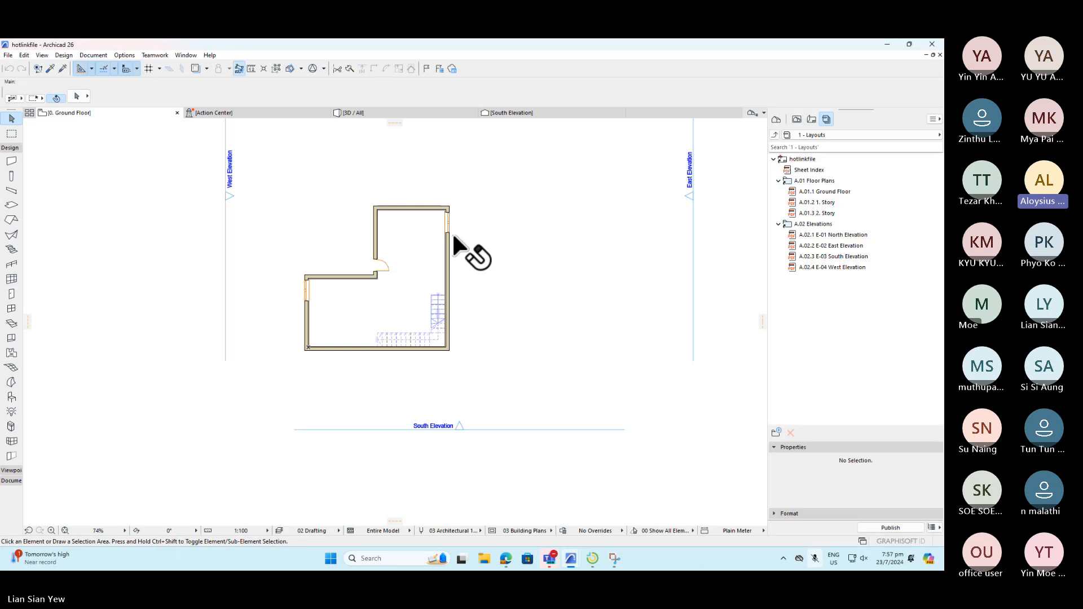
pyautogui.click(405, 116)
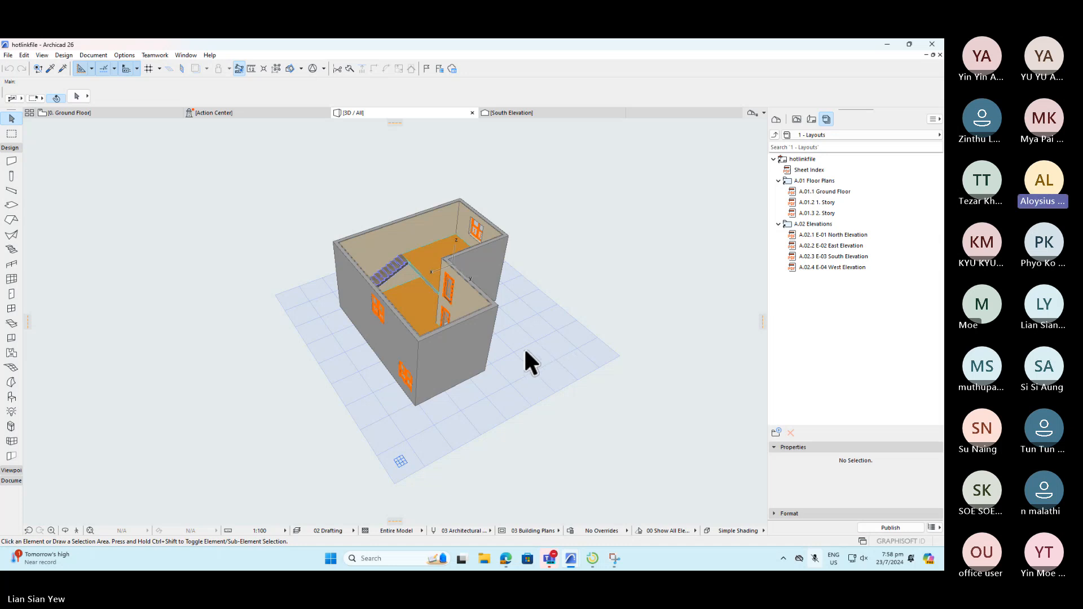
# - Return to the Untitled Archicad project by way of the PDF and look over its Teamwork commands
pyautogui.moveTo(567, 560)
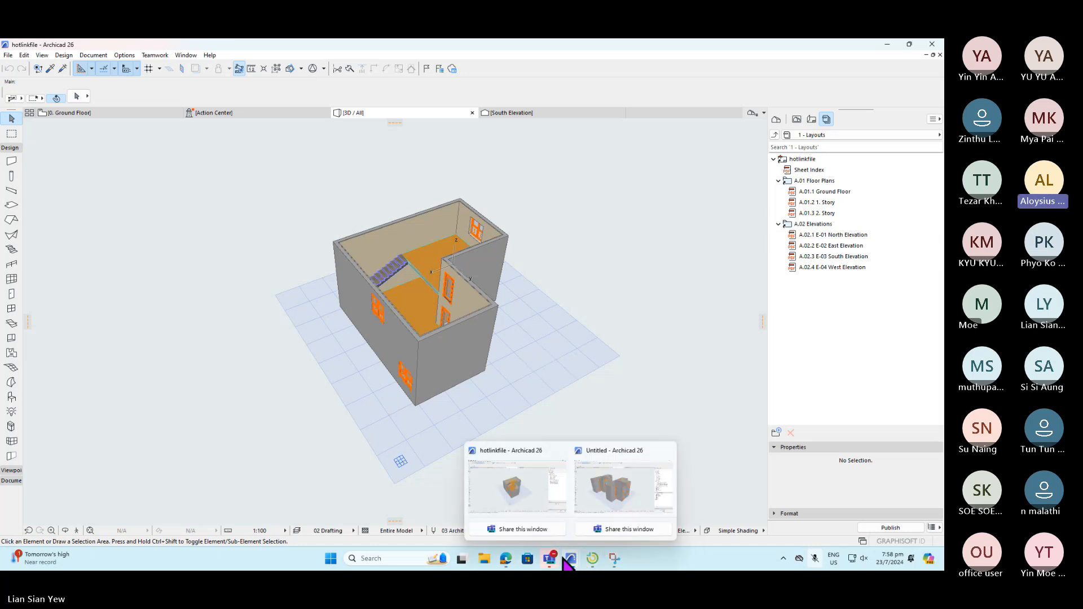
pyautogui.moveTo(506, 560)
pyautogui.click(545, 489)
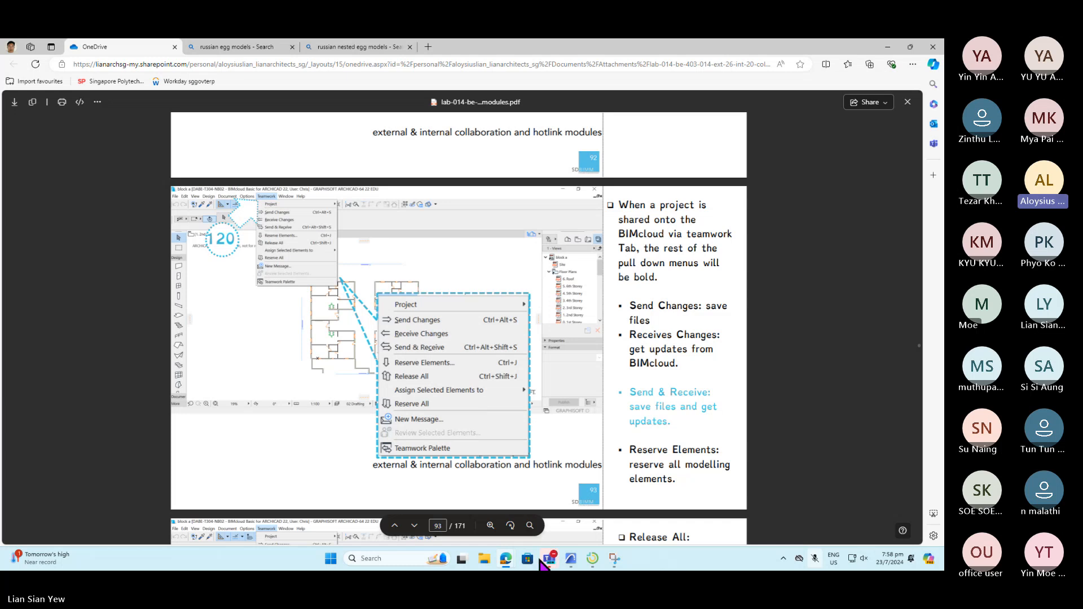
pyautogui.click(568, 559)
pyautogui.click(624, 505)
pyautogui.keyDown('shift'); pyautogui.moveTo(442, 384); pyautogui.dragTo(544, 265, button='middle'); pyautogui.keyUp('shift')
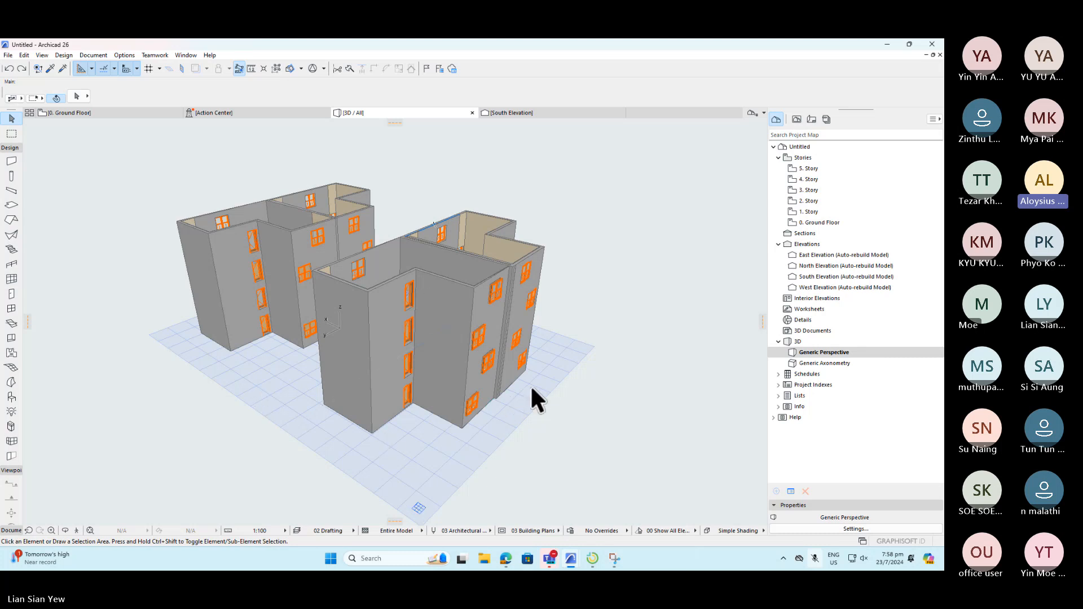
pyautogui.click(156, 55)
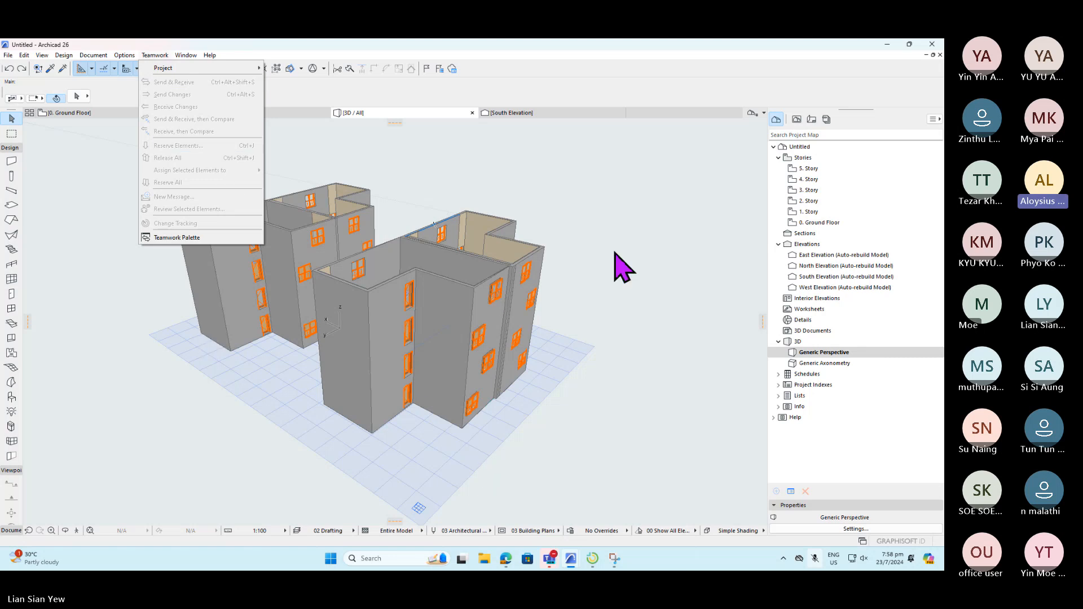
# - Switch back to the PDF in Edge and read the pages on the Teamwork Palette and showing reservations by users
pyautogui.moveTo(583, 563)
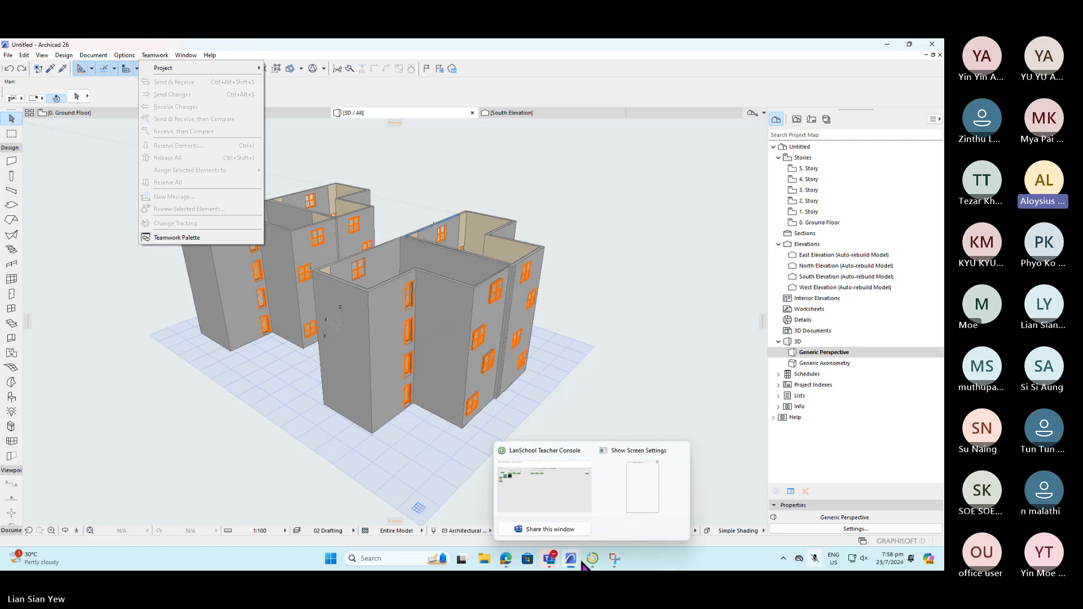
pyautogui.moveTo(513, 564)
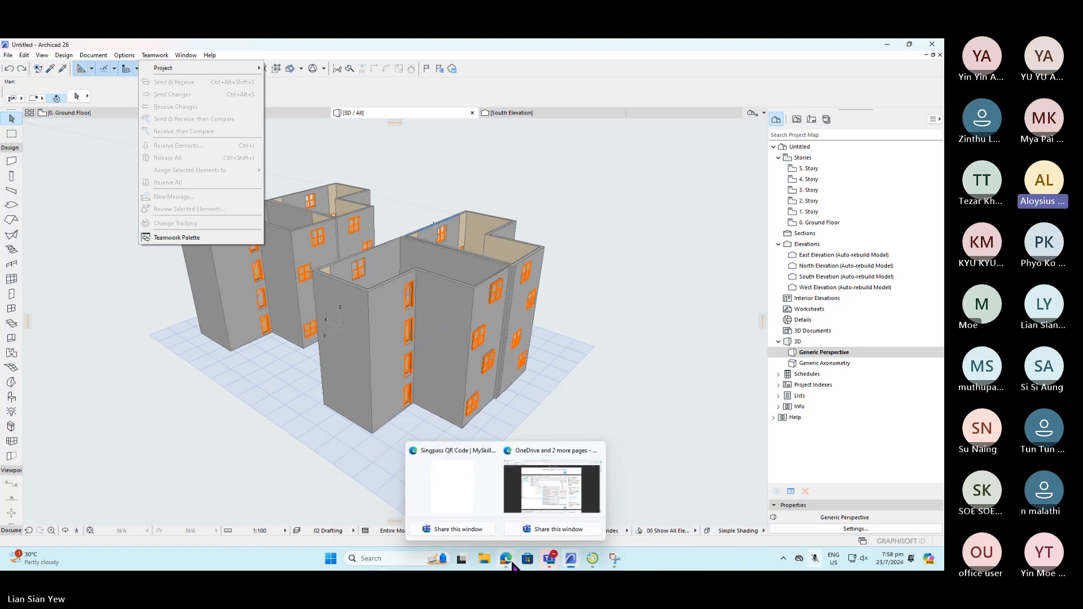
pyautogui.click(552, 510)
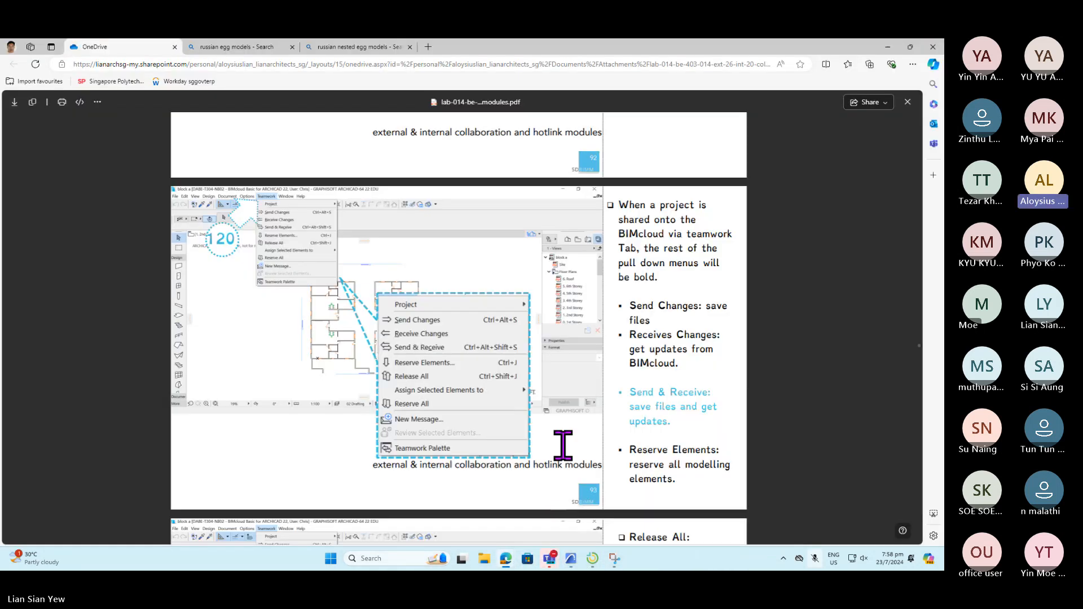
pyautogui.scroll(-10, 593, 346)
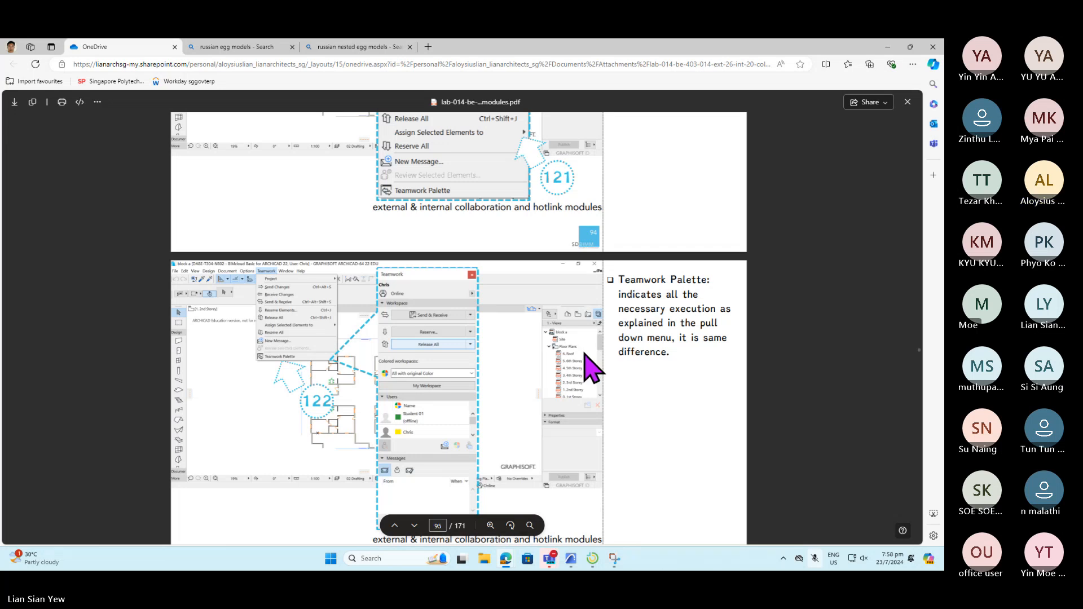
pyautogui.scroll(-4, 585, 355)
pyautogui.scroll(2, 587, 339)
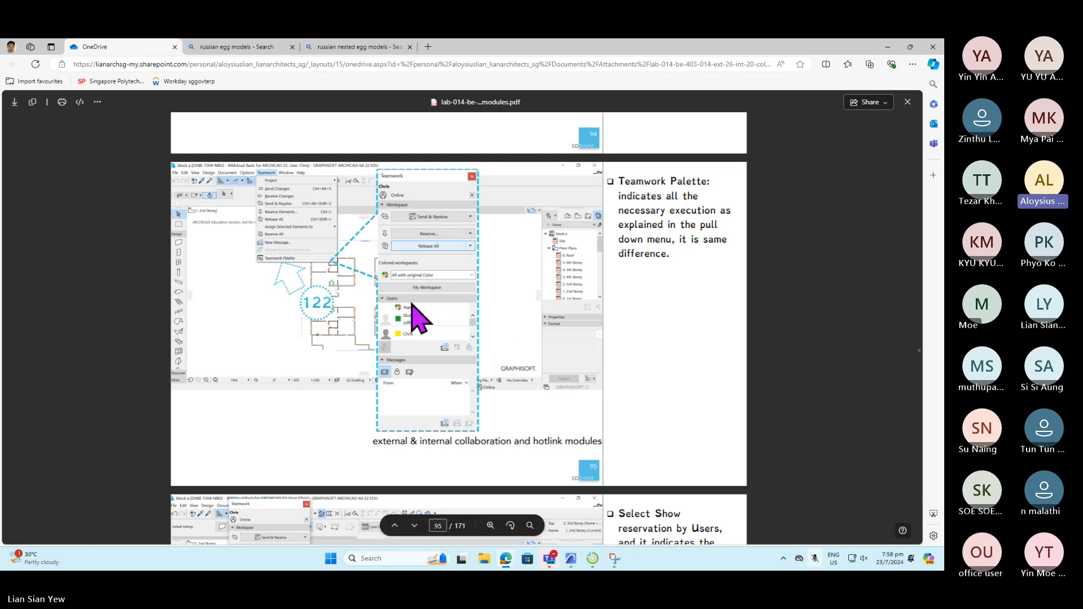
pyautogui.scroll(-1, 456, 329)
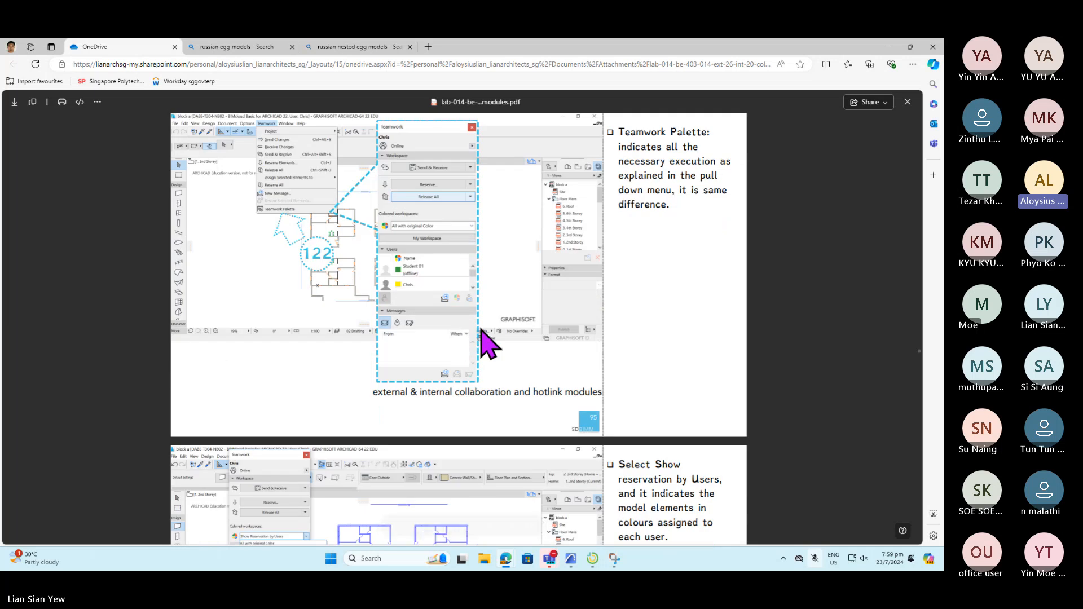
pyautogui.scroll(-3, 484, 333)
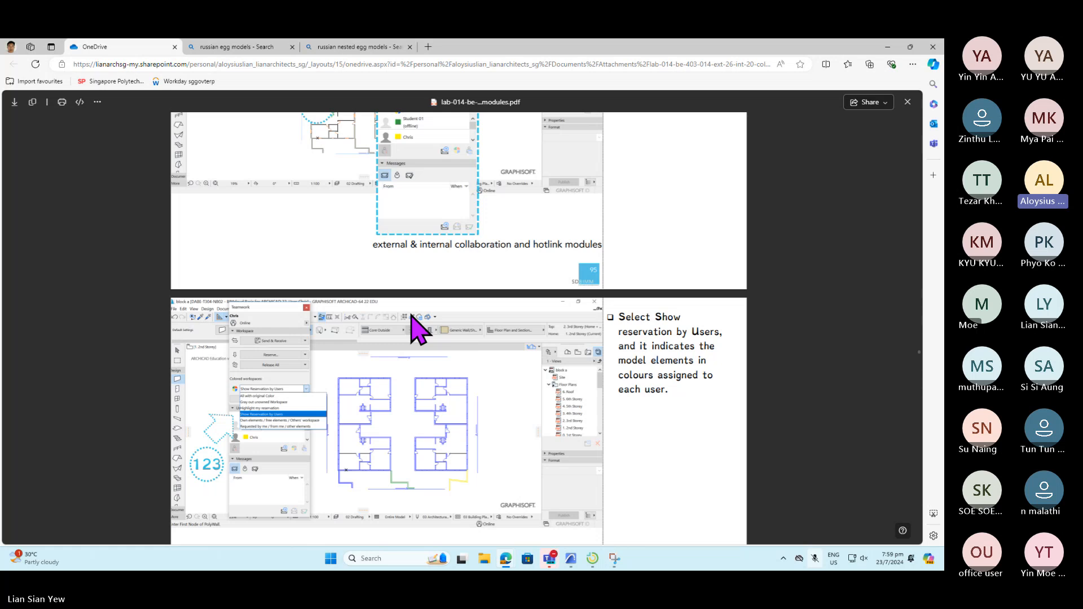
# - Read the PDF pages on changing user colours, releasing selected elements and requesting ownership of elements
pyautogui.scroll(-6, 379, 328)
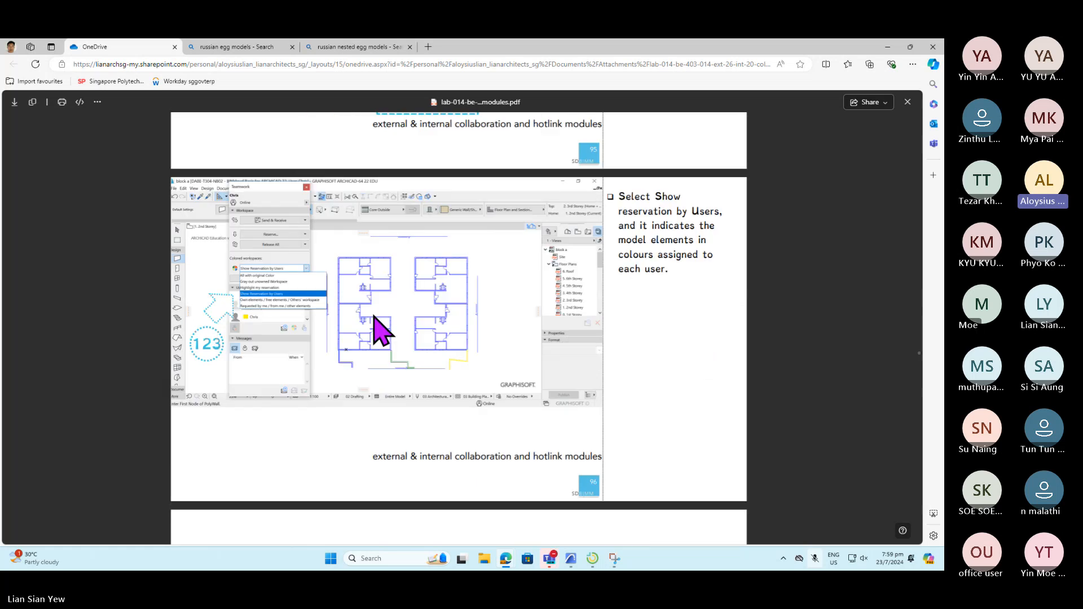
pyautogui.scroll(9, 380, 316)
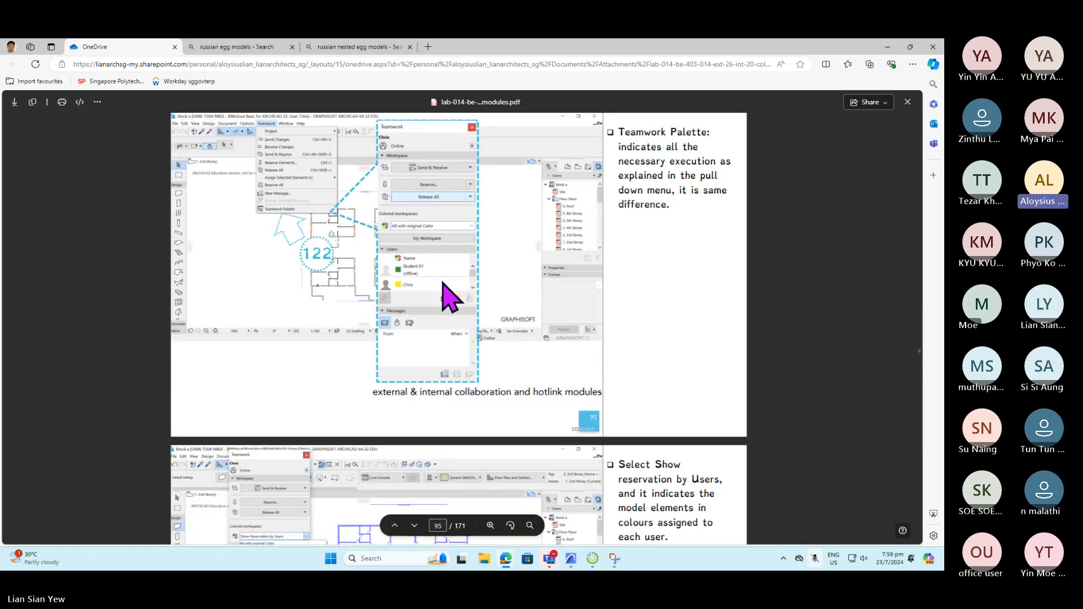
pyautogui.scroll(-10, 493, 307)
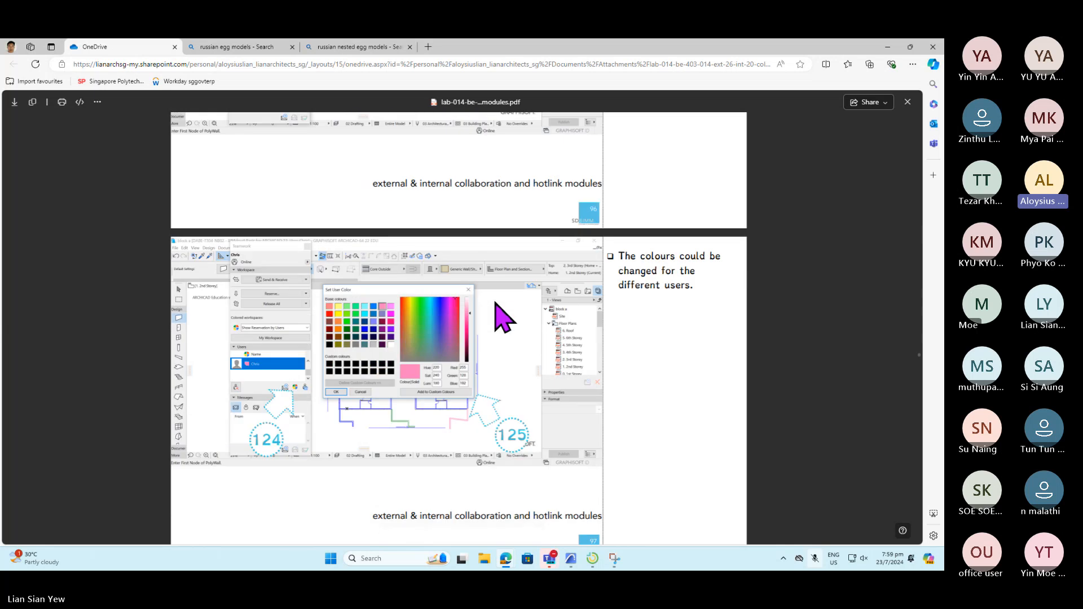
pyautogui.scroll(-20, 513, 339)
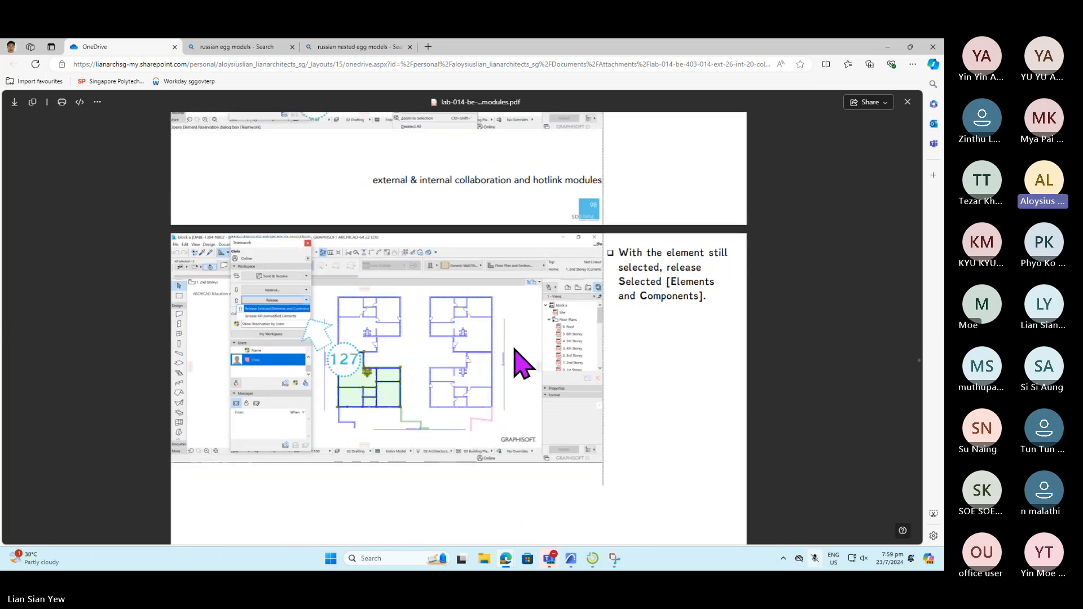
pyautogui.scroll(-12, 515, 339)
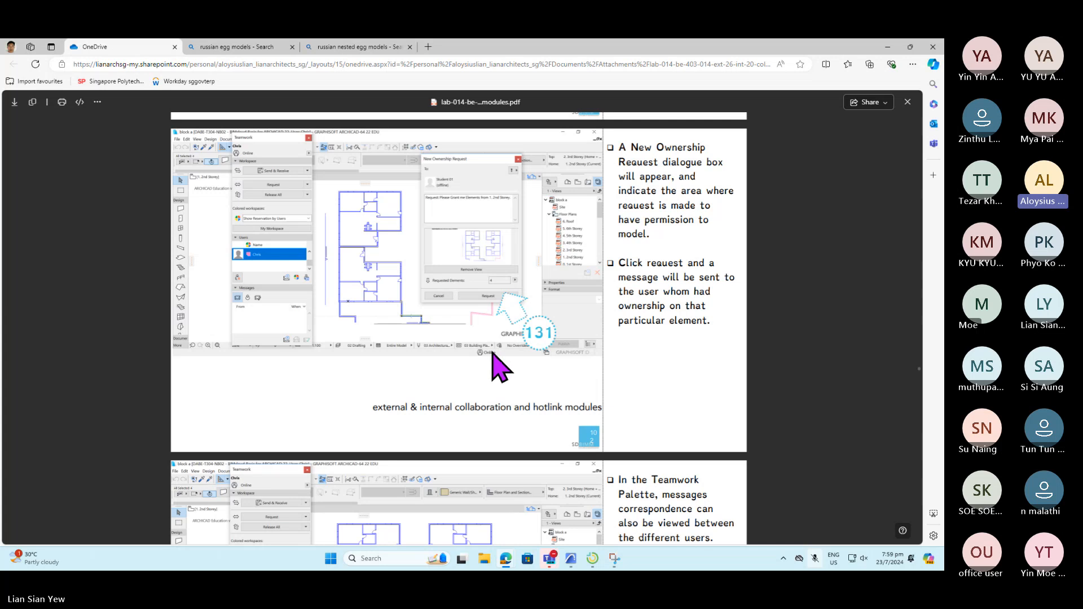
# - Read the PDF pages on viewing message correspondence between users in the Teamwork Palette
pyautogui.scroll(-2, 686, 226)
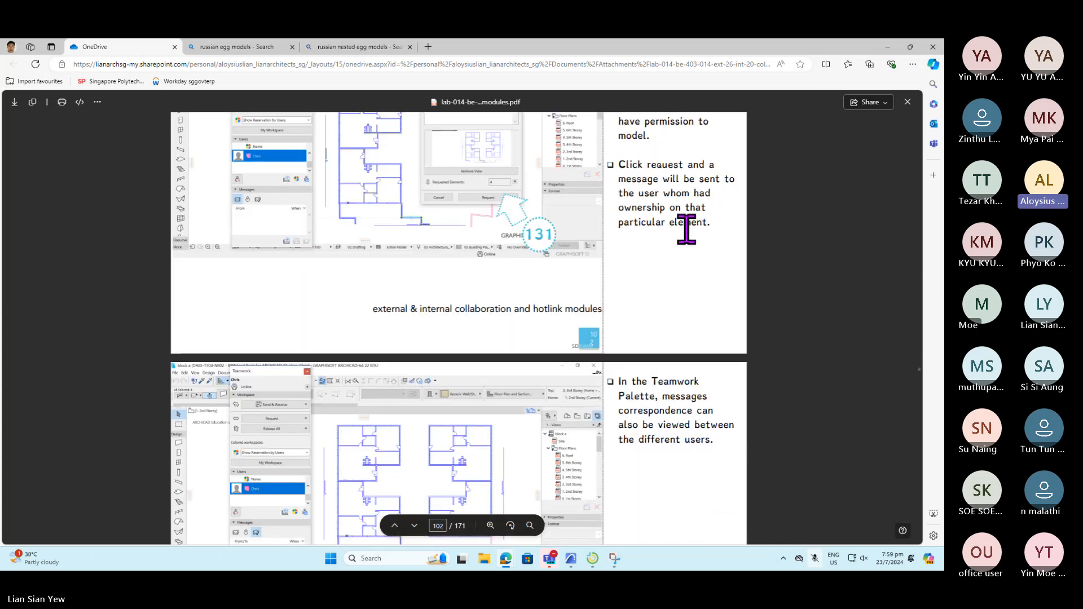
pyautogui.scroll(-3, 684, 228)
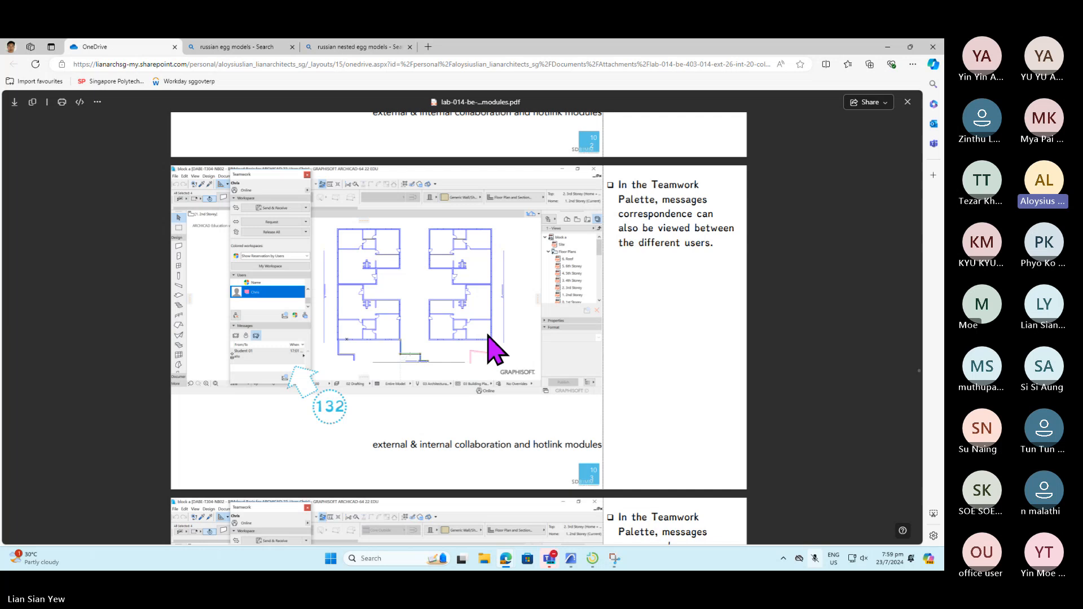
pyautogui.scroll(-2, 489, 336)
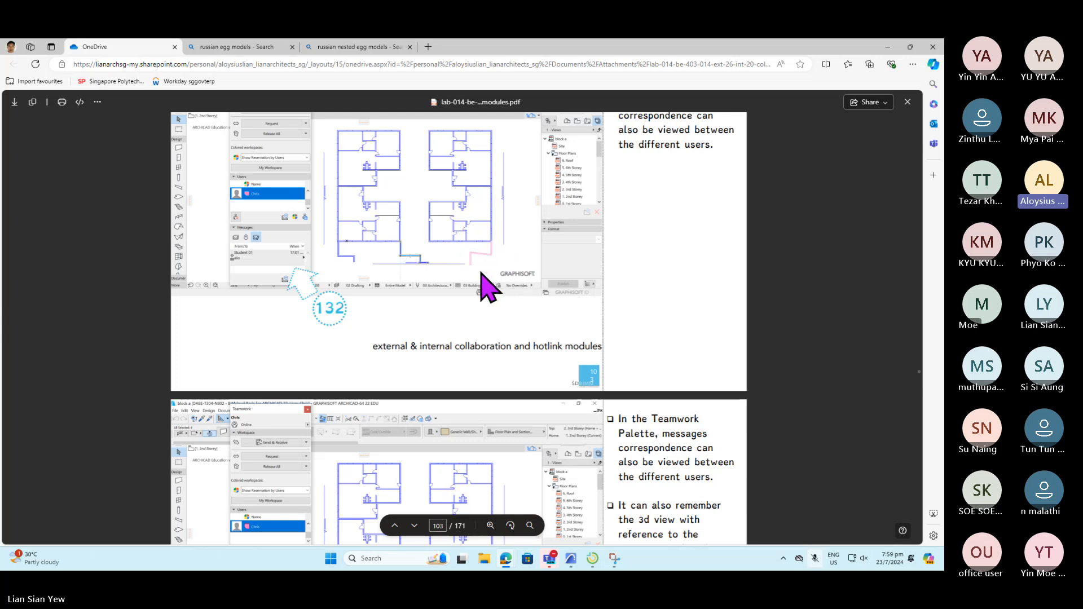
pyautogui.scroll(-3, 481, 273)
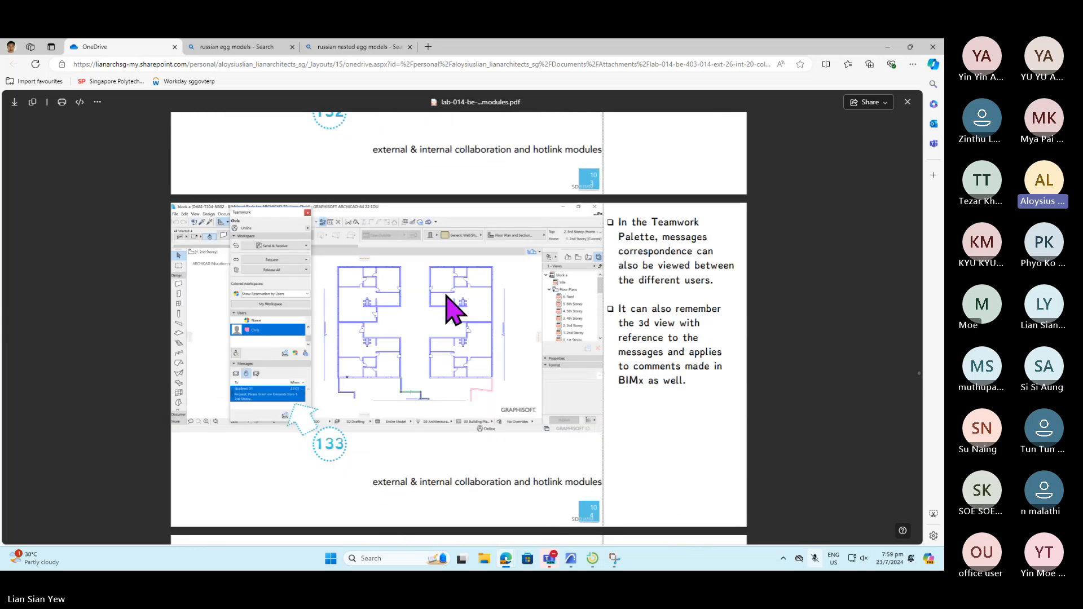
# - Read the PDF pages on sharing a Teamwork project to the BIMcloud, from selecting Share to the file reopening as joined
pyautogui.scroll(-4, 452, 310)
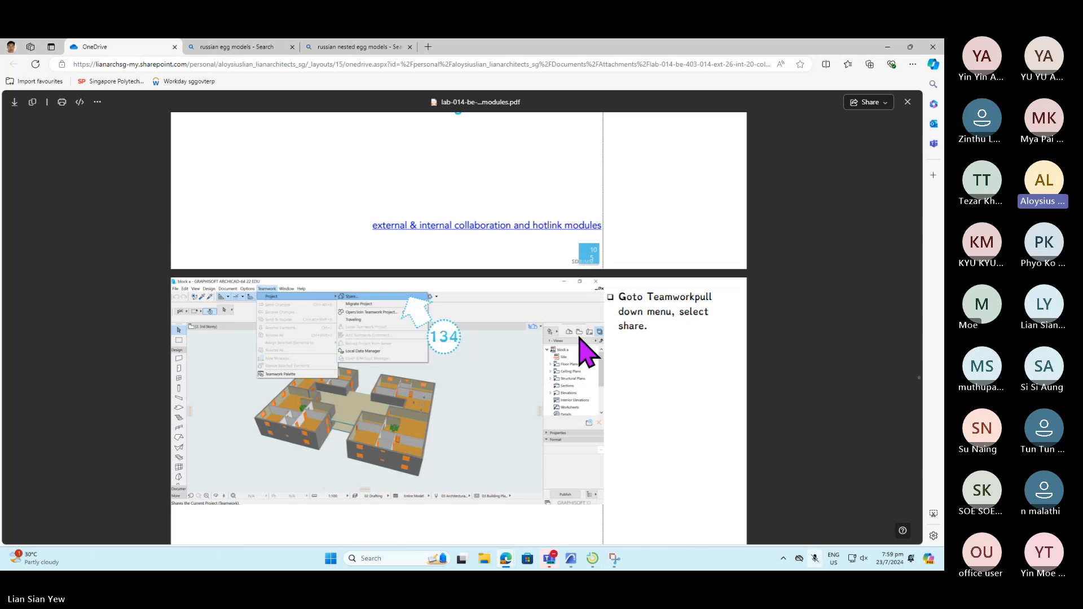
pyautogui.scroll(-5, 571, 341)
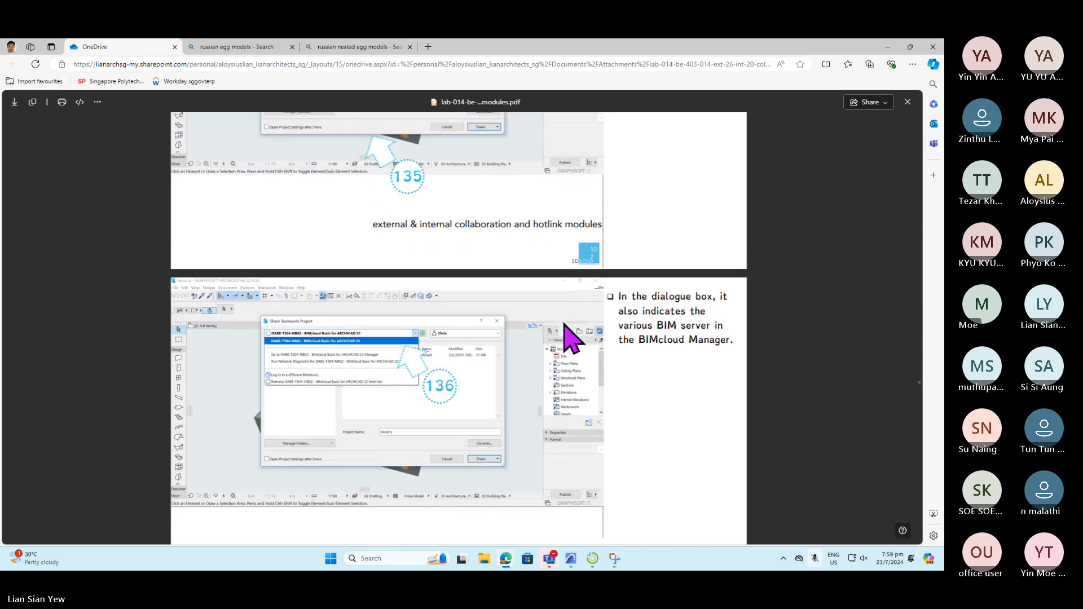
pyautogui.scroll(-1, 571, 341)
pyautogui.scroll(-12, 571, 339)
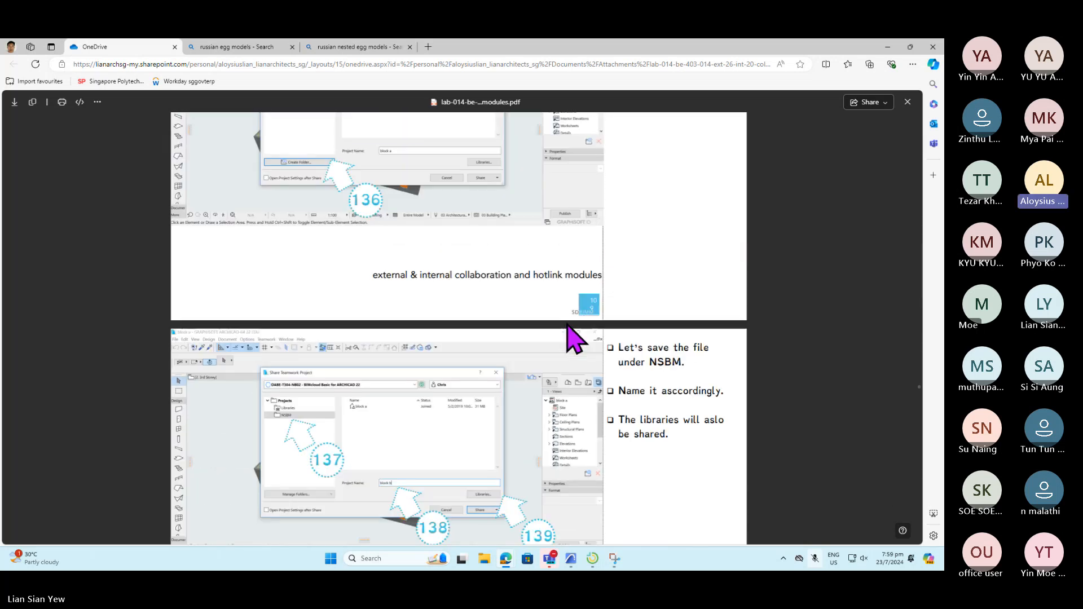
pyautogui.scroll(-3, 571, 338)
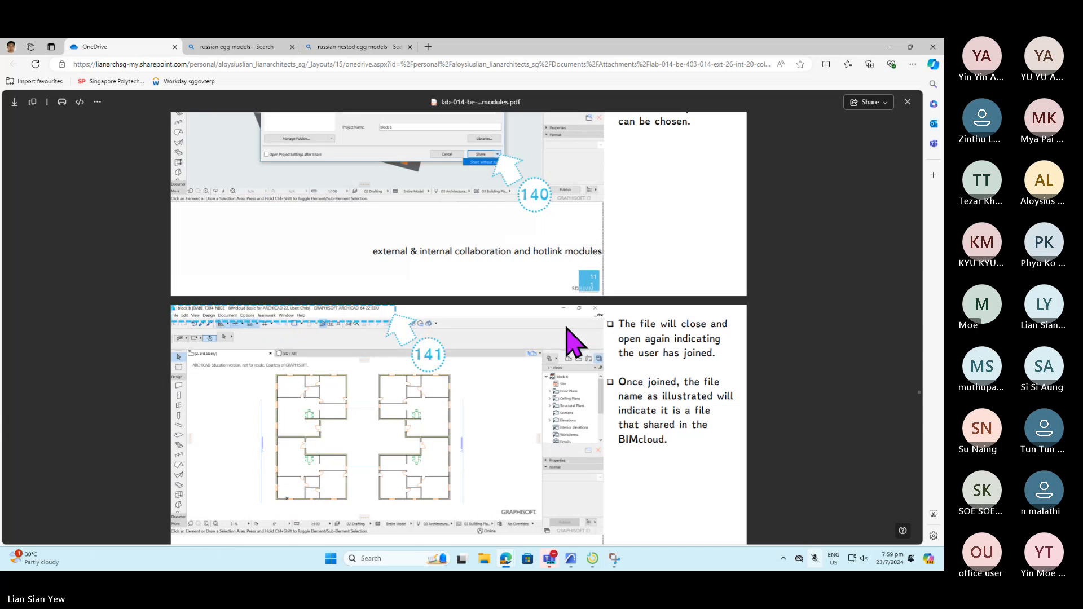
pyautogui.scroll(-2, 571, 338)
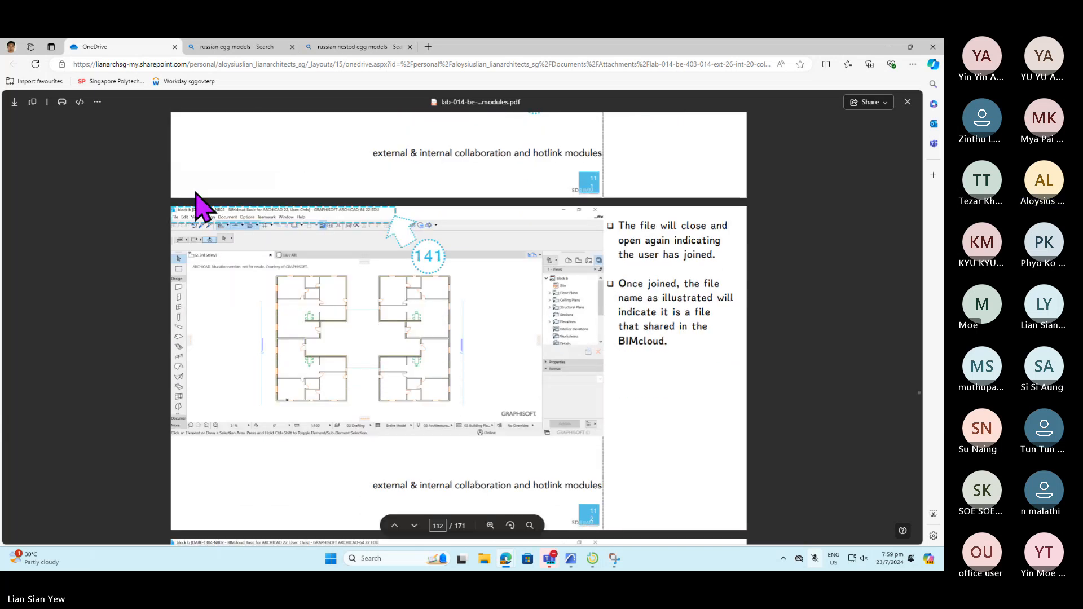
pyautogui.scroll(5, 481, 249)
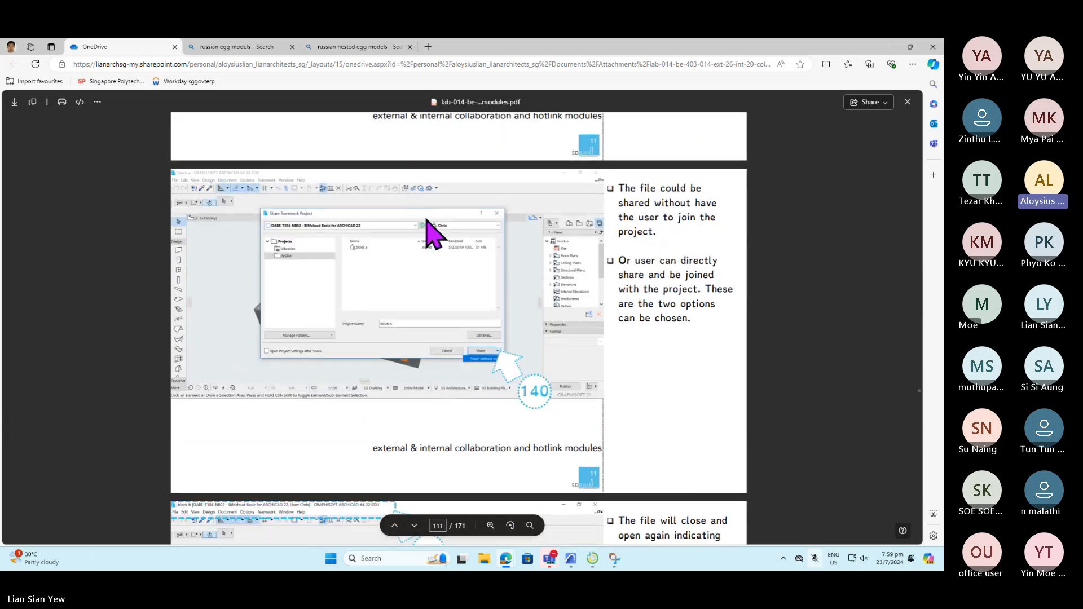
pyautogui.scroll(-5, 573, 376)
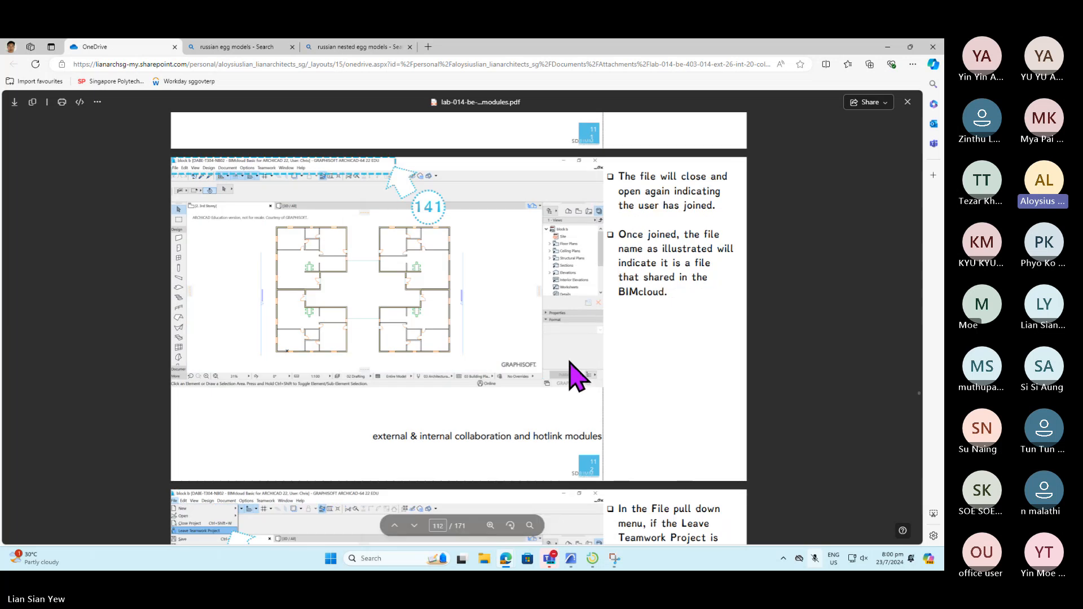
# - Review the PDF pages on leaving versus closing a Teamwork project
pyautogui.scroll(-1, 728, 353)
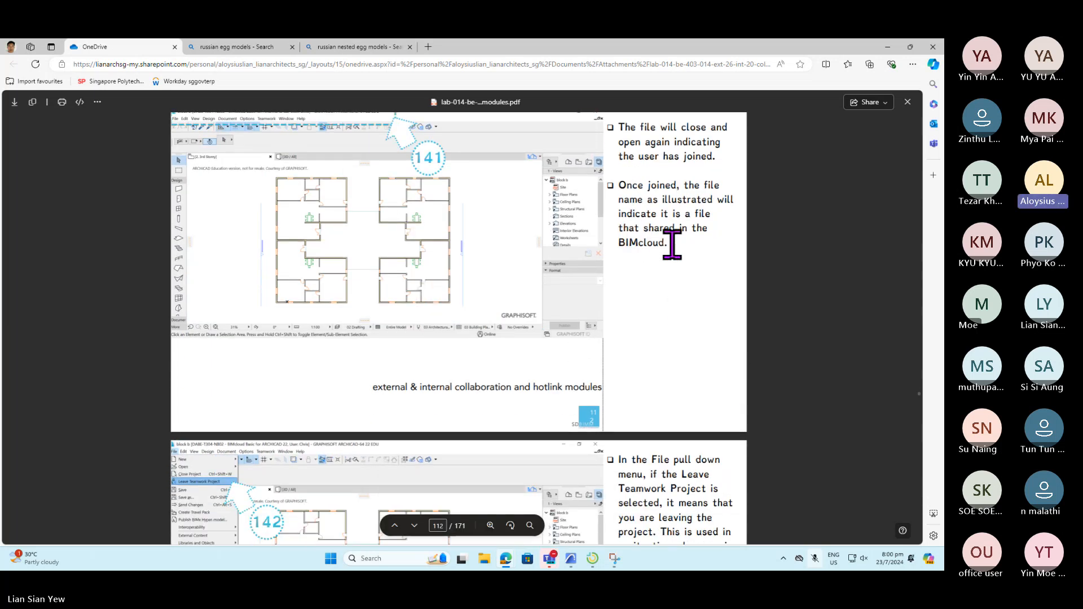
pyautogui.scroll(-6, 673, 244)
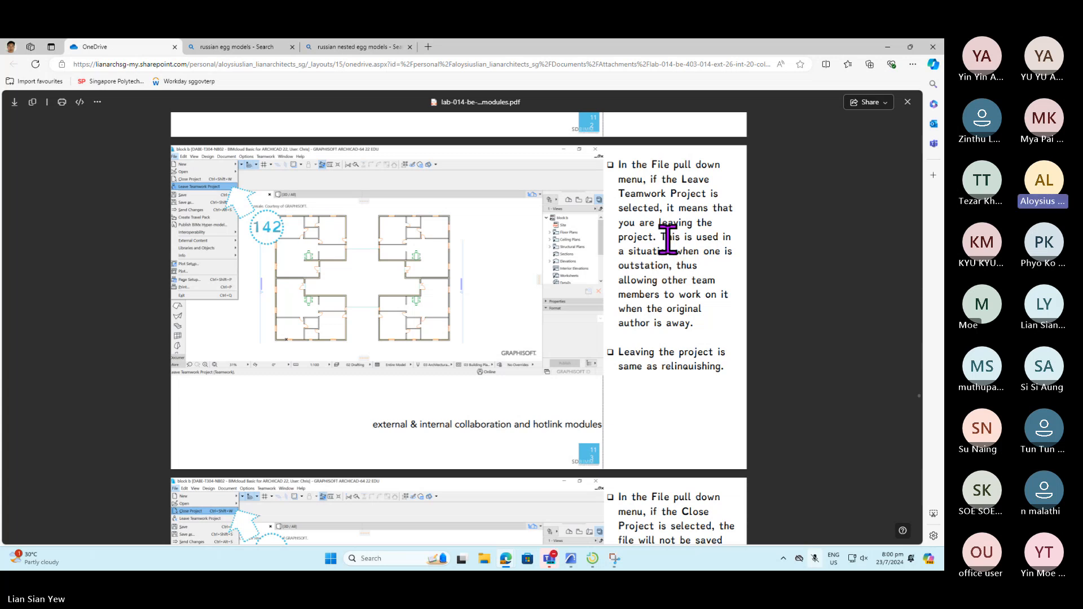
pyautogui.scroll(1, 665, 243)
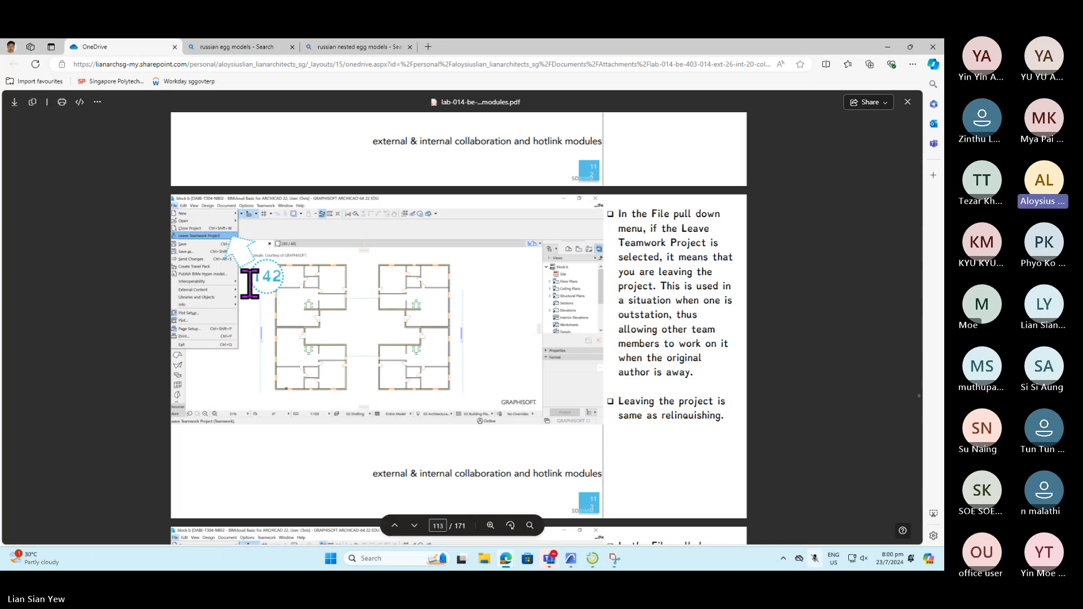
pyautogui.scroll(-9, 327, 327)
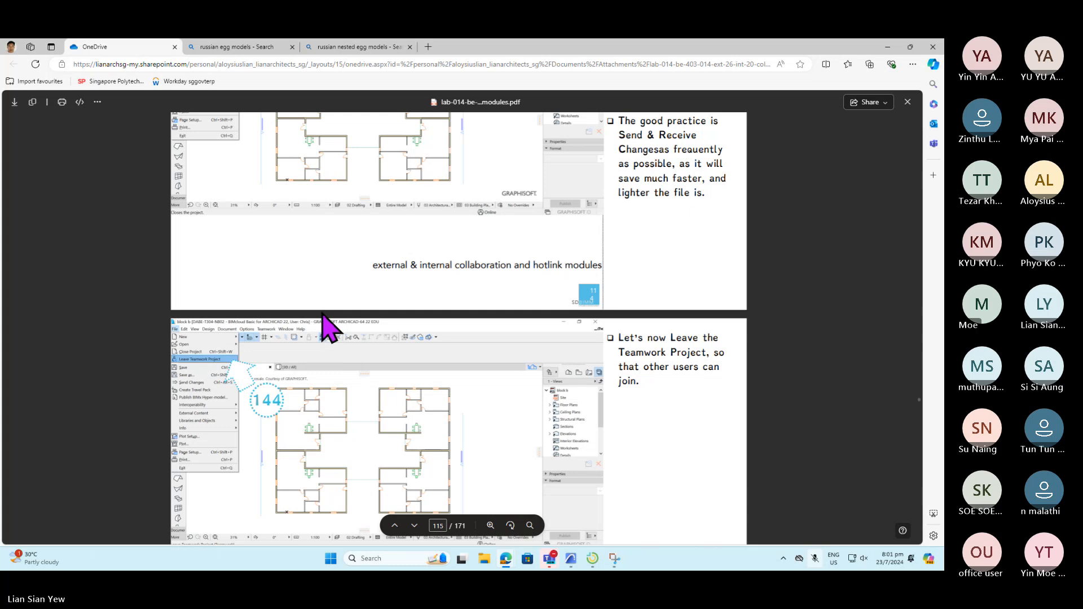
# - Review the PDF pages on logging in to a different BIMcloud, joining the project and activating the Teamwork Palette
pyautogui.scroll(-6, 336, 327)
pyautogui.scroll(-20, 333, 315)
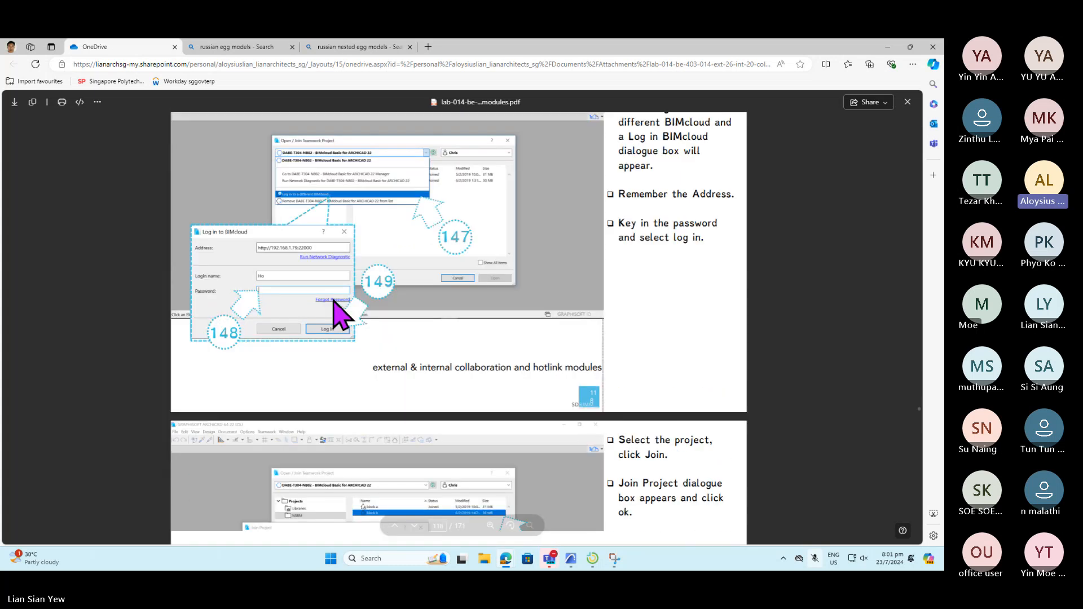
pyautogui.scroll(-1, 334, 301)
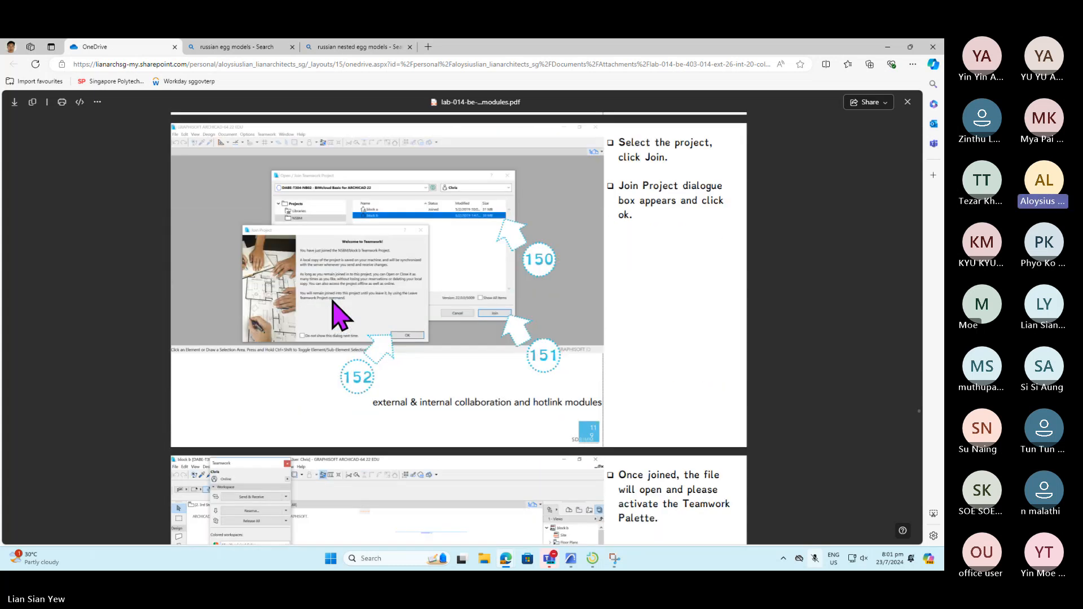
pyautogui.scroll(-6, 340, 317)
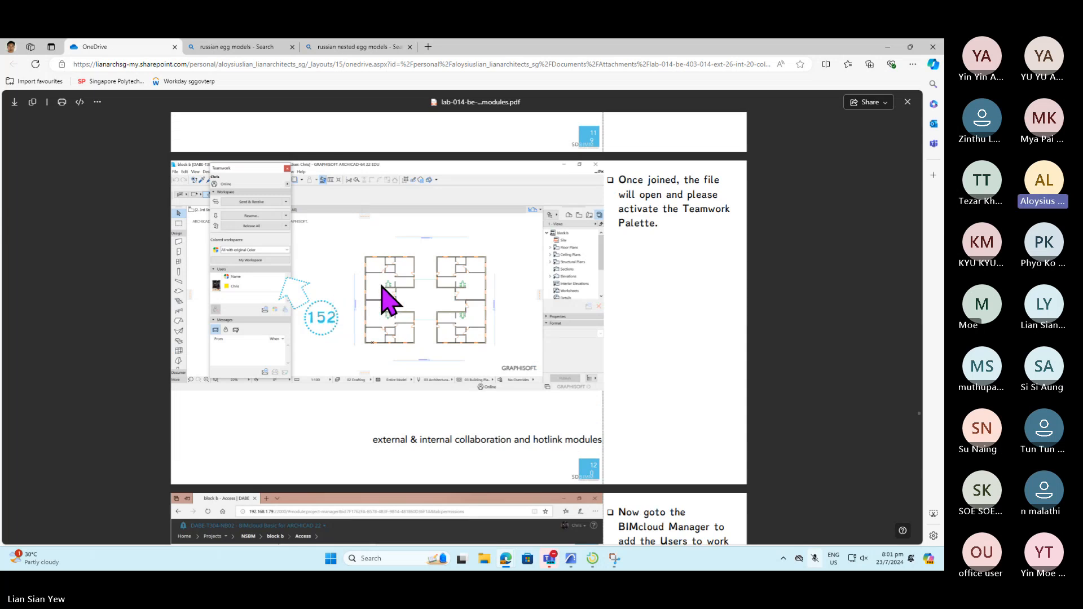
pyautogui.scroll(10, 384, 296)
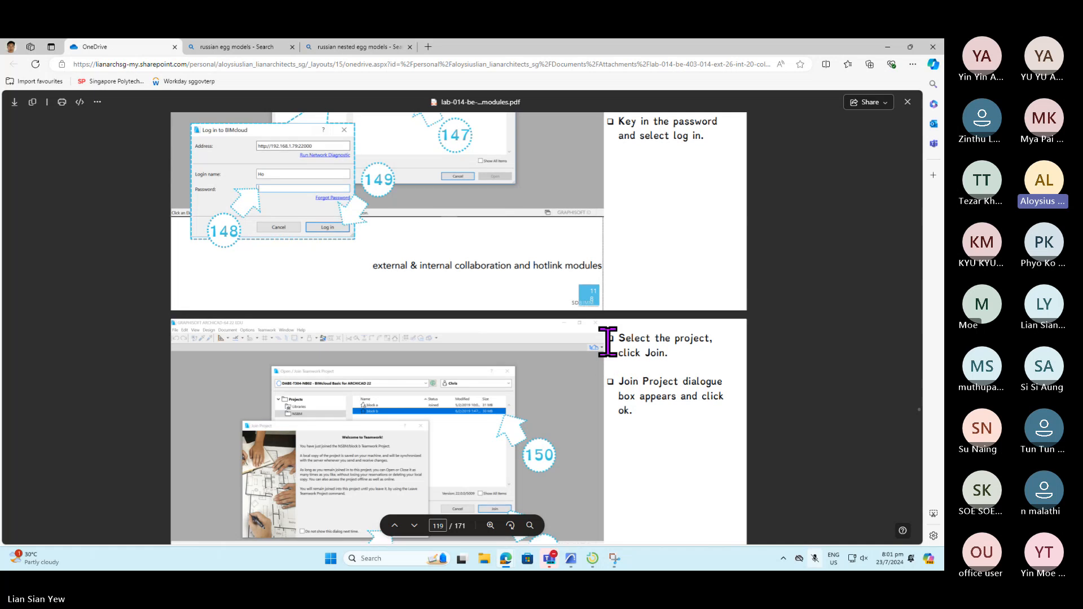
# - Read the PDF pages on granting project access, creating users in the BIMcloud Manager and checking that the Archicad build is up to date
pyautogui.scroll(-15, 617, 357)
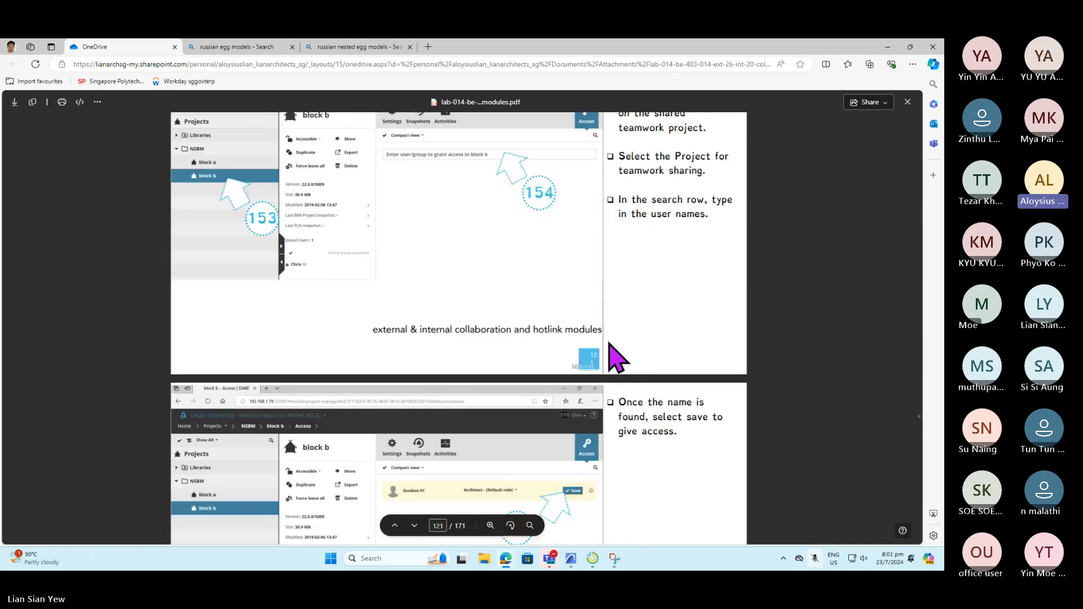
pyautogui.scroll(1, 411, 286)
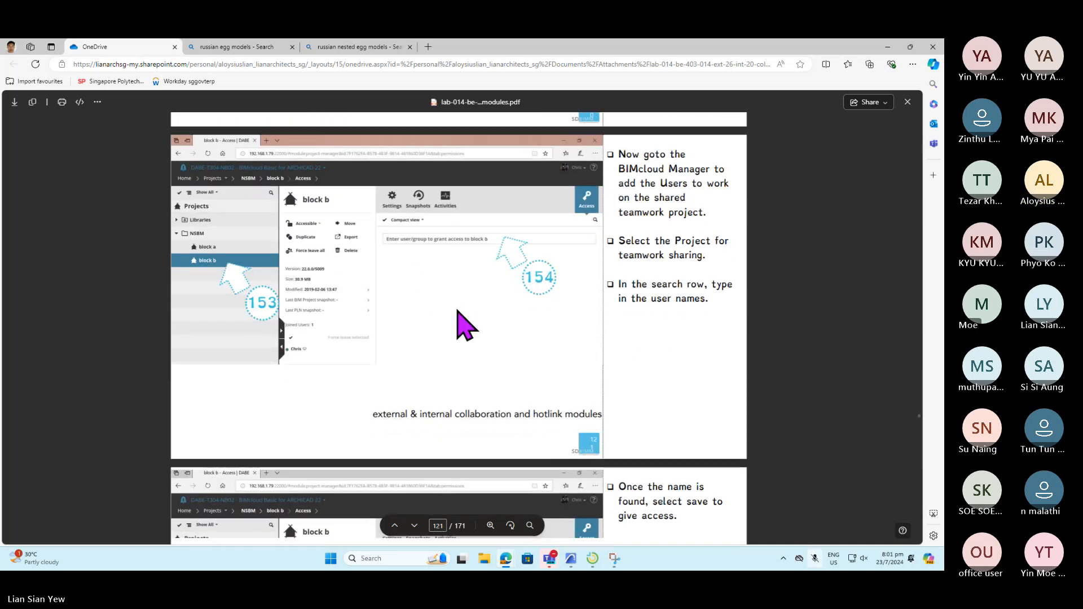
pyautogui.scroll(-9, 467, 325)
pyautogui.scroll(-4, 687, 246)
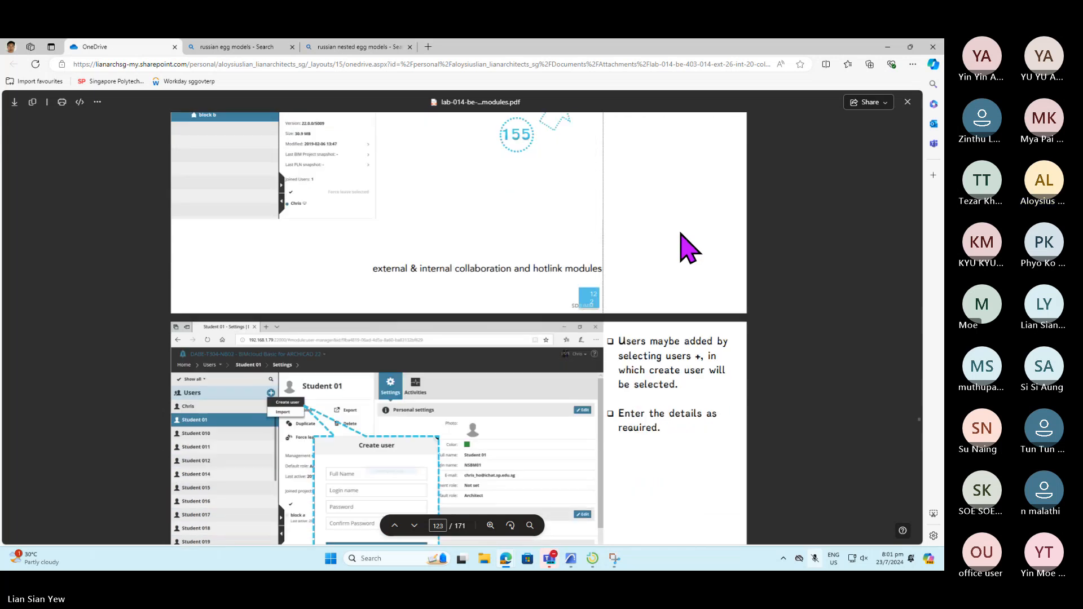
pyautogui.scroll(-1, 688, 245)
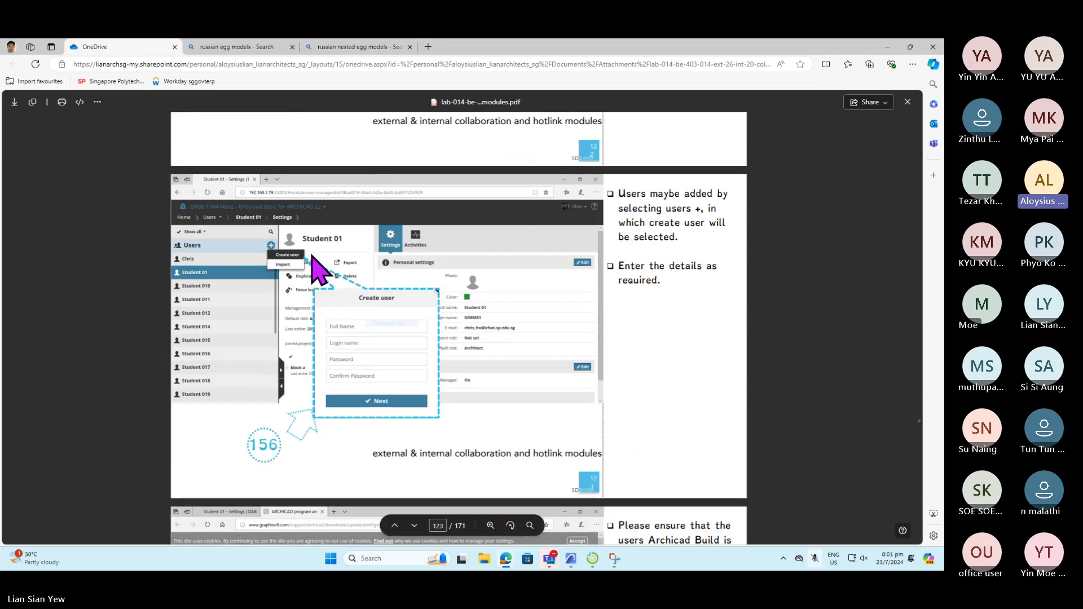
pyautogui.scroll(-6, 676, 290)
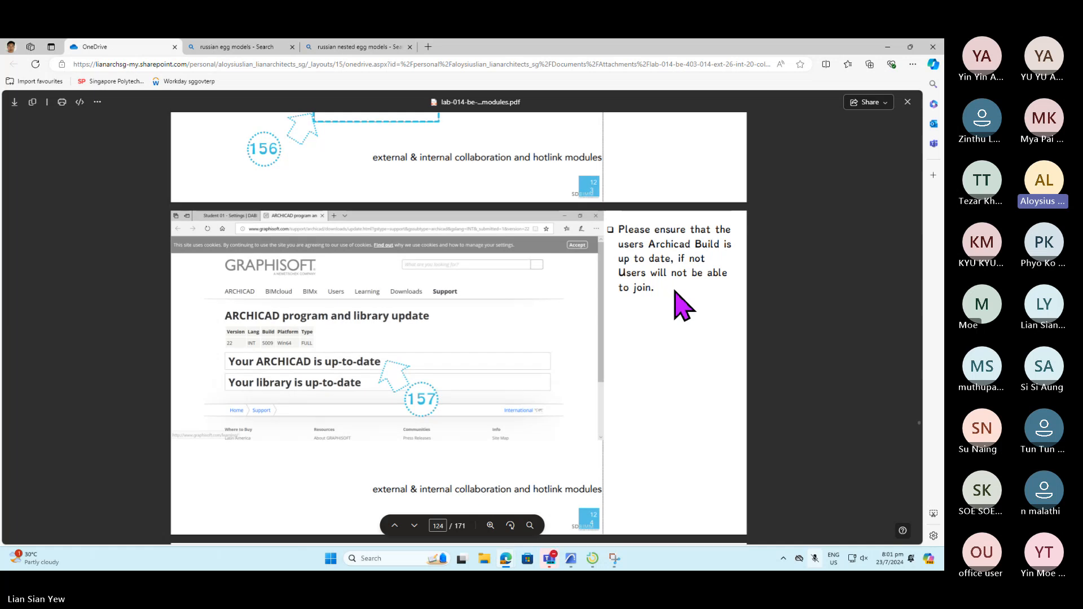
# - Read the PDF pages on joining the shared project from a user's Archicad, checking it in 2D and 3D, and returning to the lead architect view
pyautogui.scroll(-1, 675, 291)
pyautogui.scroll(-2, 676, 292)
pyautogui.scroll(-10, 675, 291)
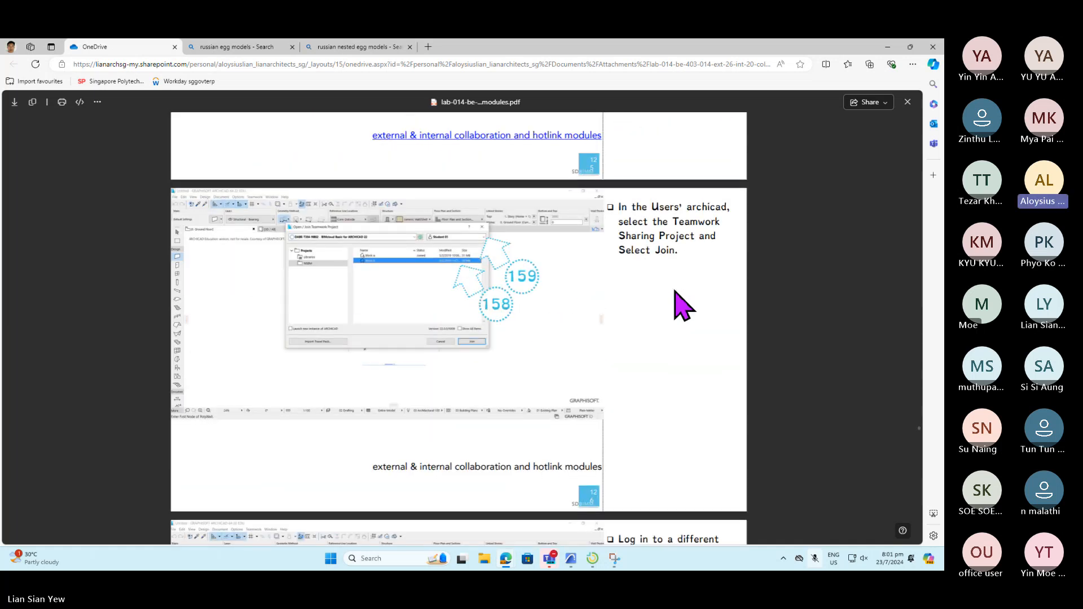
pyautogui.scroll(-6, 683, 306)
pyautogui.scroll(-16, 682, 305)
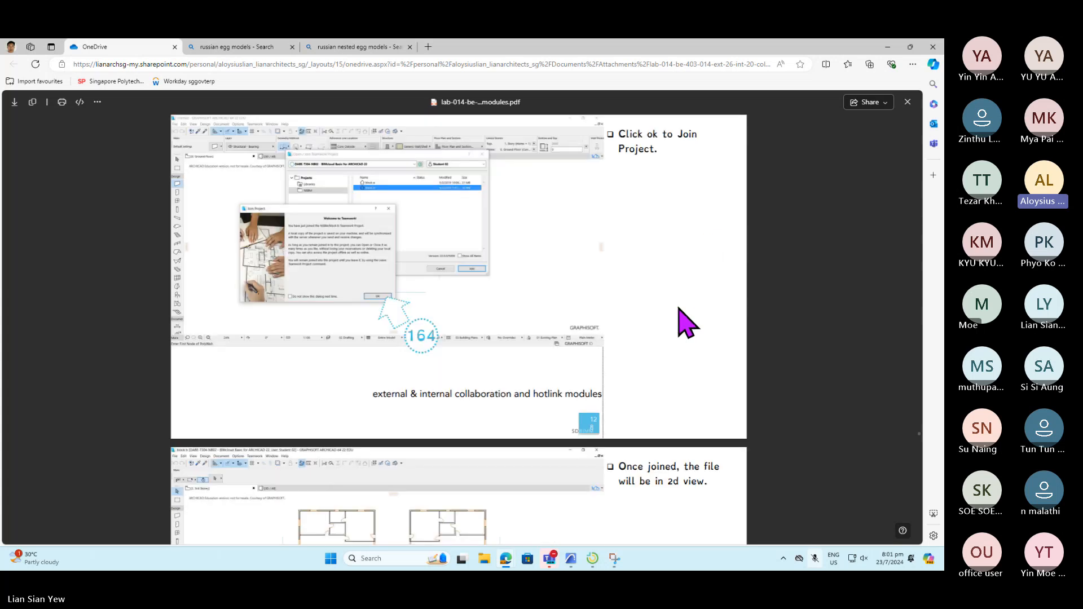
pyautogui.scroll(-8, 632, 217)
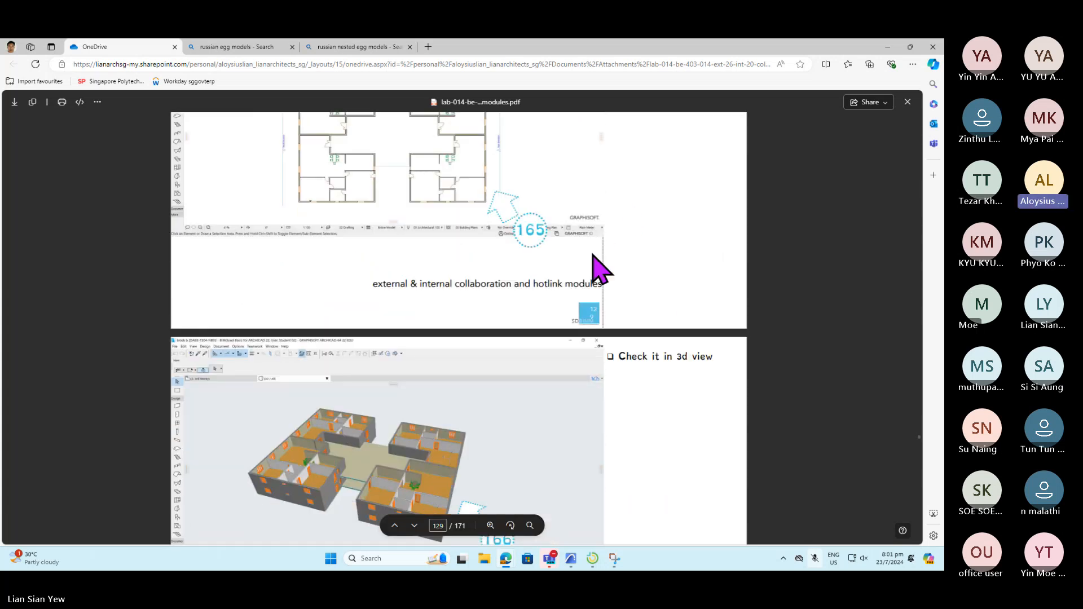
pyautogui.scroll(-6, 580, 283)
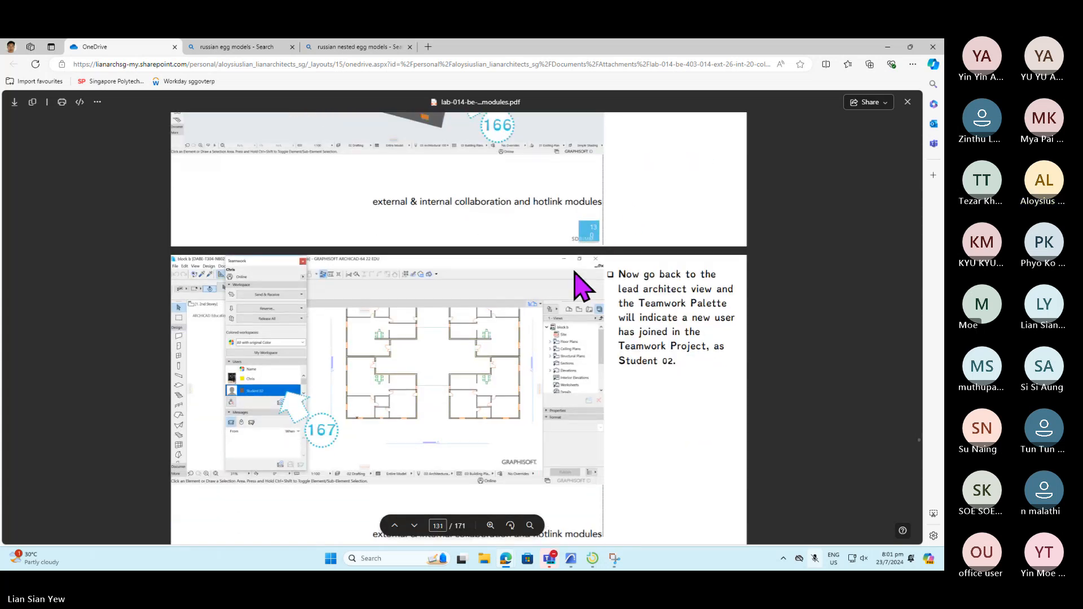
# - Read the PDF pages on reserving selected elements for the Lead Architect and showing reservations by users
pyautogui.scroll(-5, 632, 297)
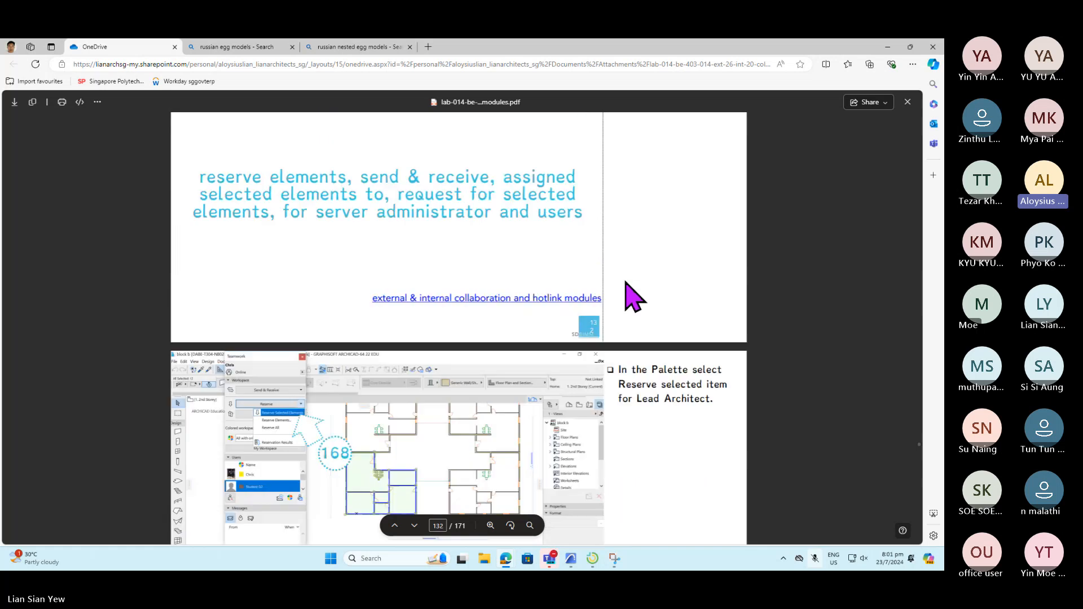
pyautogui.scroll(-1, 700, 220)
pyautogui.scroll(-12, 700, 220)
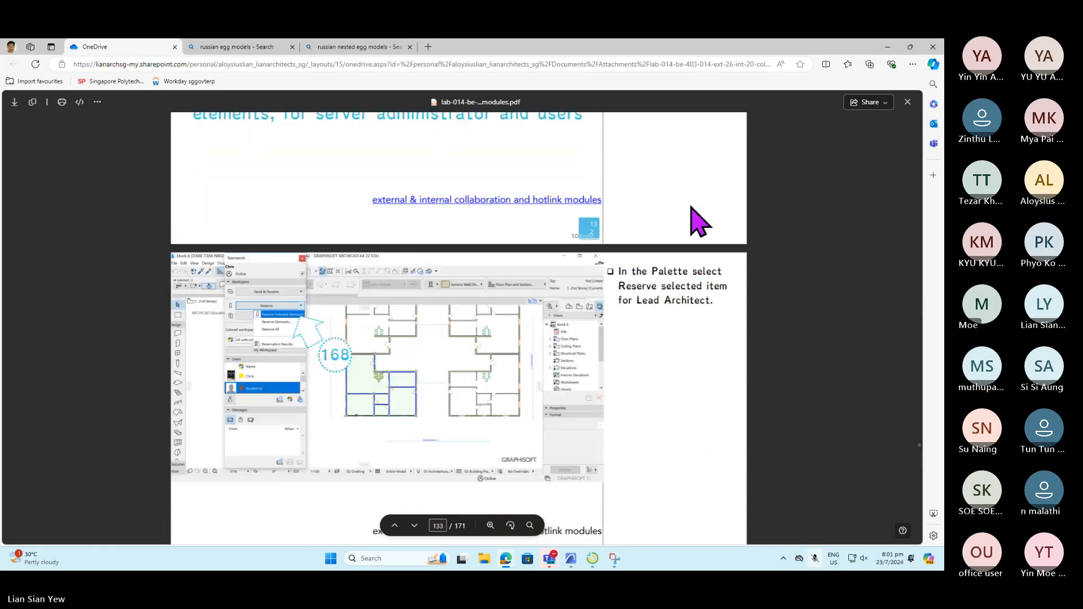
pyautogui.scroll(3, 664, 226)
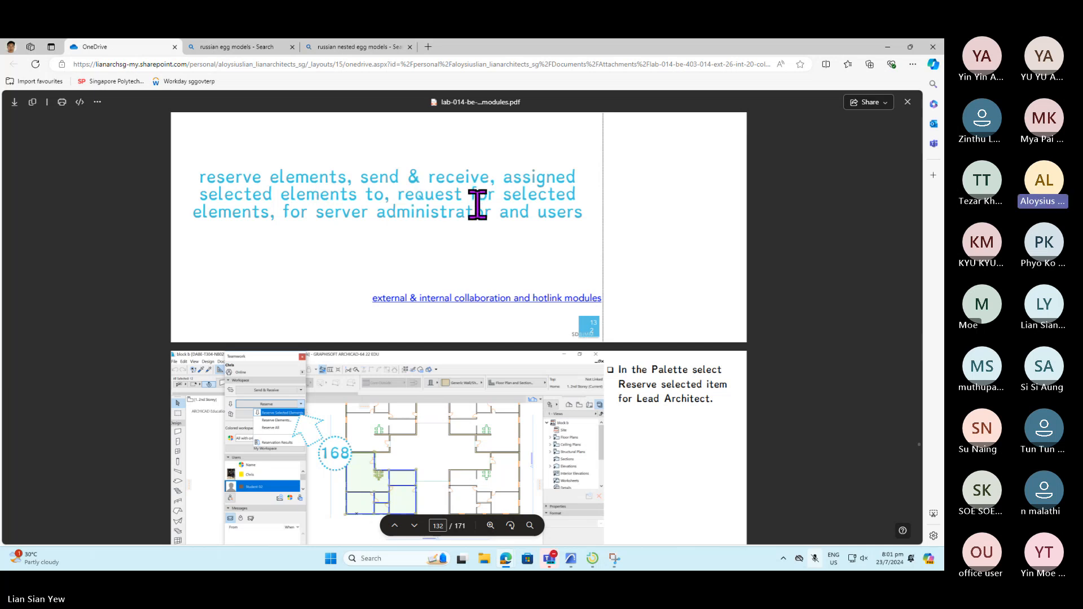
pyautogui.scroll(-7, 527, 223)
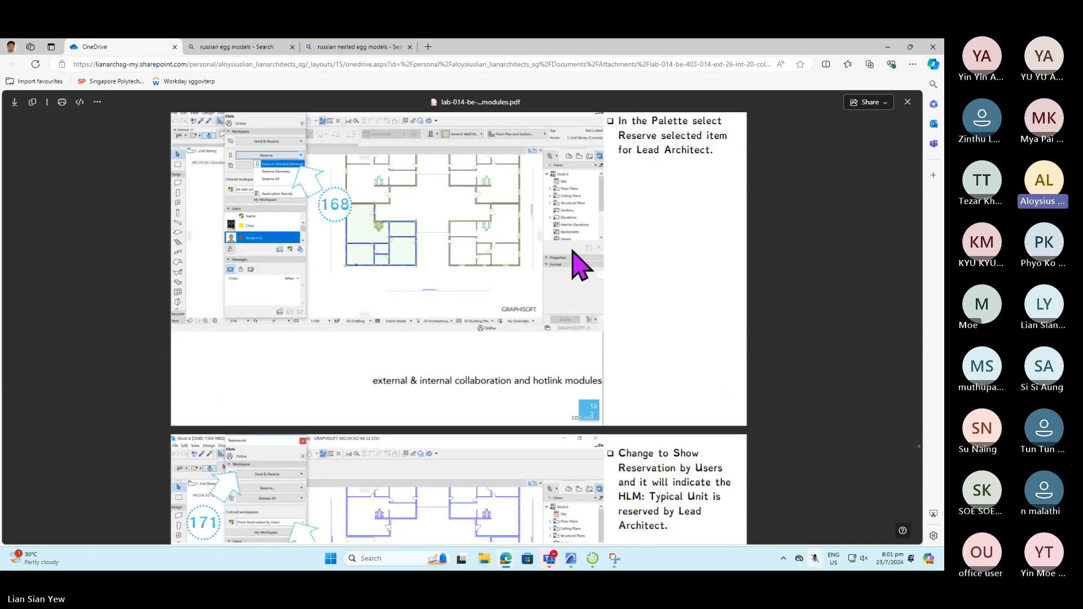
pyautogui.scroll(-4, 572, 273)
pyautogui.scroll(-4, 634, 290)
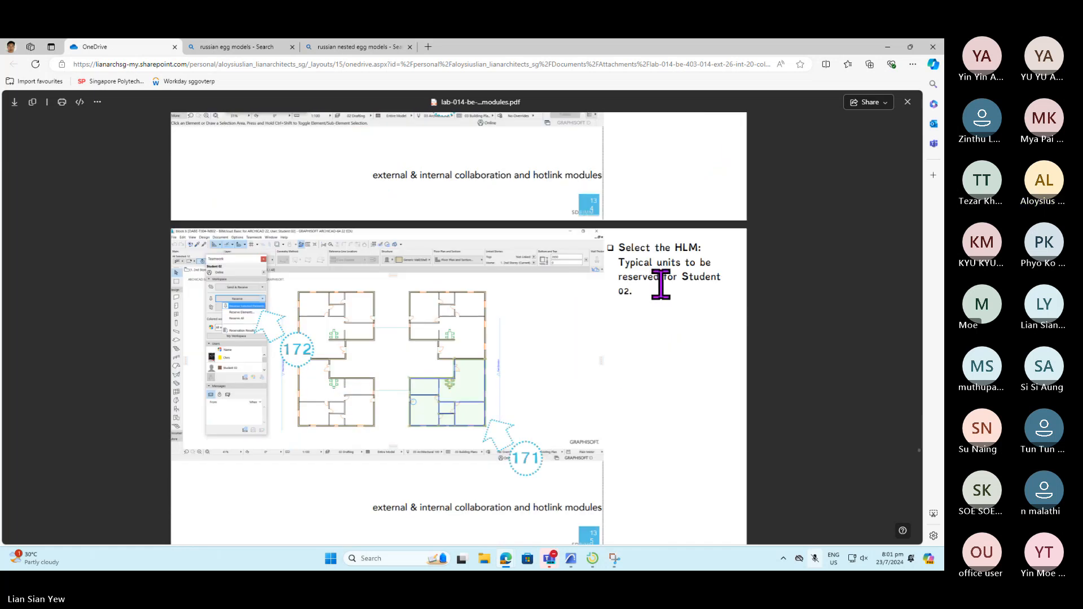
# - Review the PDF pages on reserving the HLM typical units for Student 02, drawing walls, Send and Receive, and checking reservations in 3D
pyautogui.scroll(-3, 658, 288)
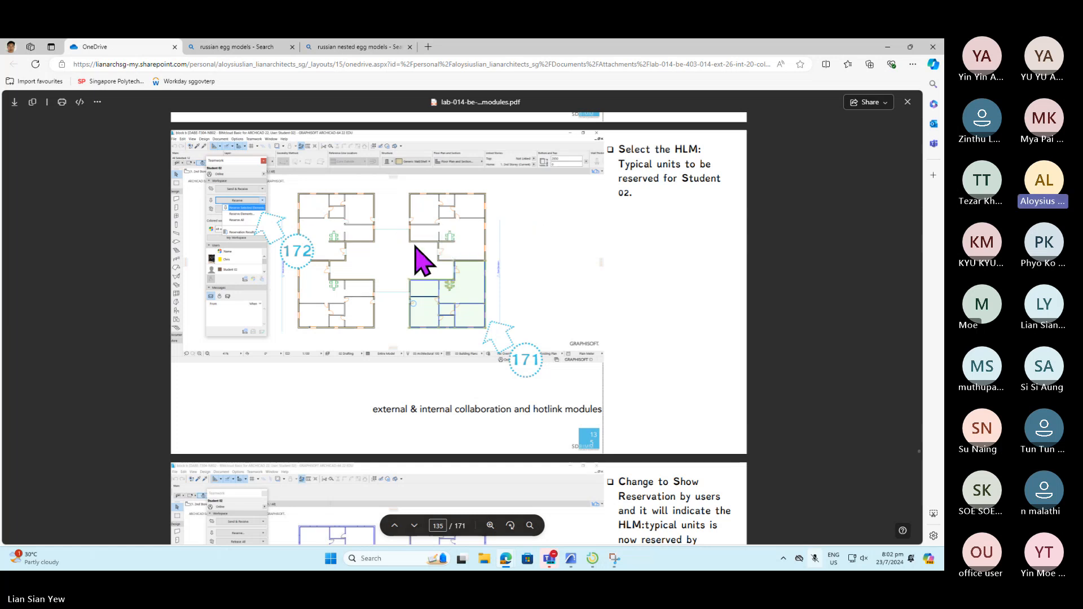
pyautogui.scroll(-6, 617, 333)
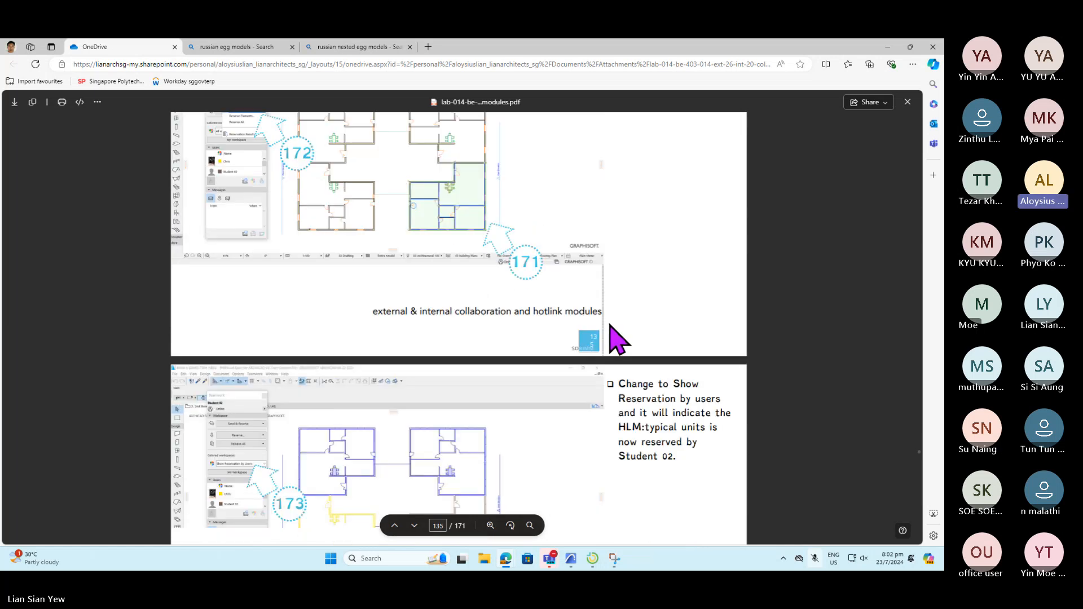
pyautogui.scroll(-13, 618, 336)
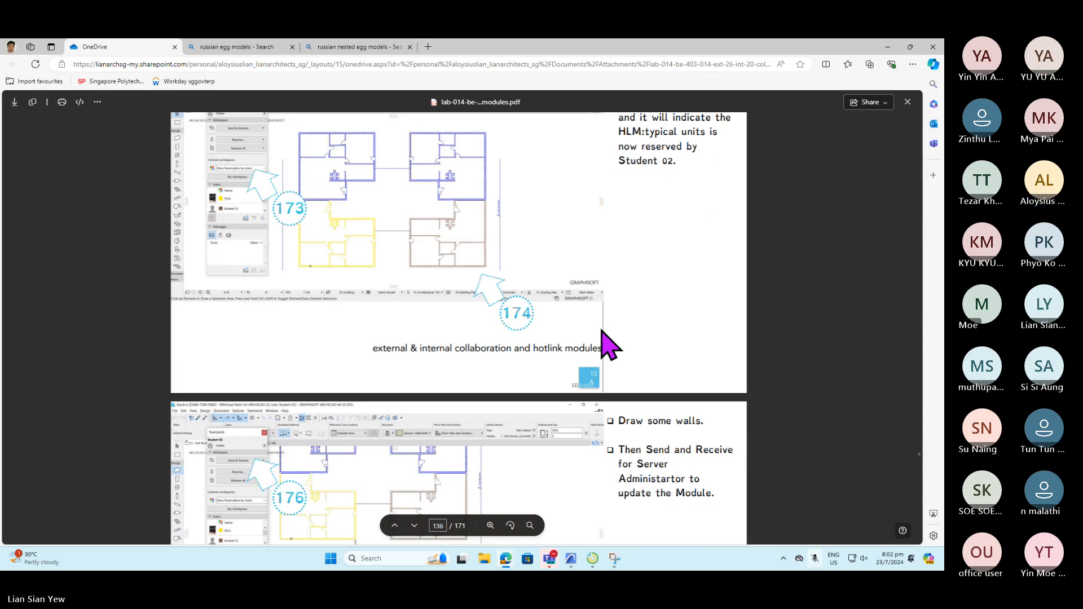
pyautogui.scroll(-12, 613, 342)
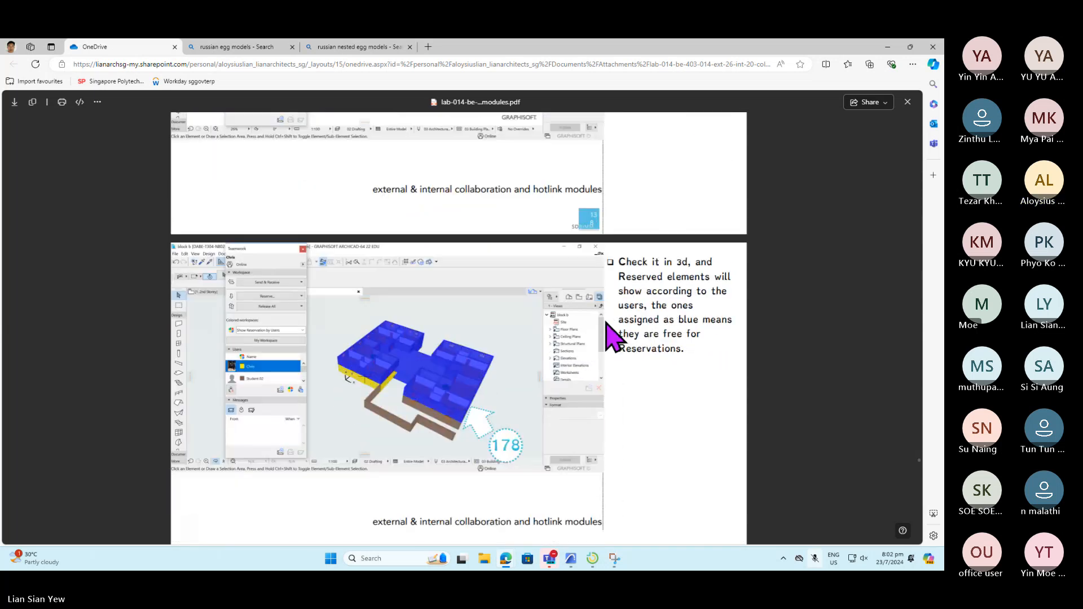
# - Review the PDF pages on resolving a wall clash in real time and applying the view from a received Teamwork message
pyautogui.scroll(-4, 608, 331)
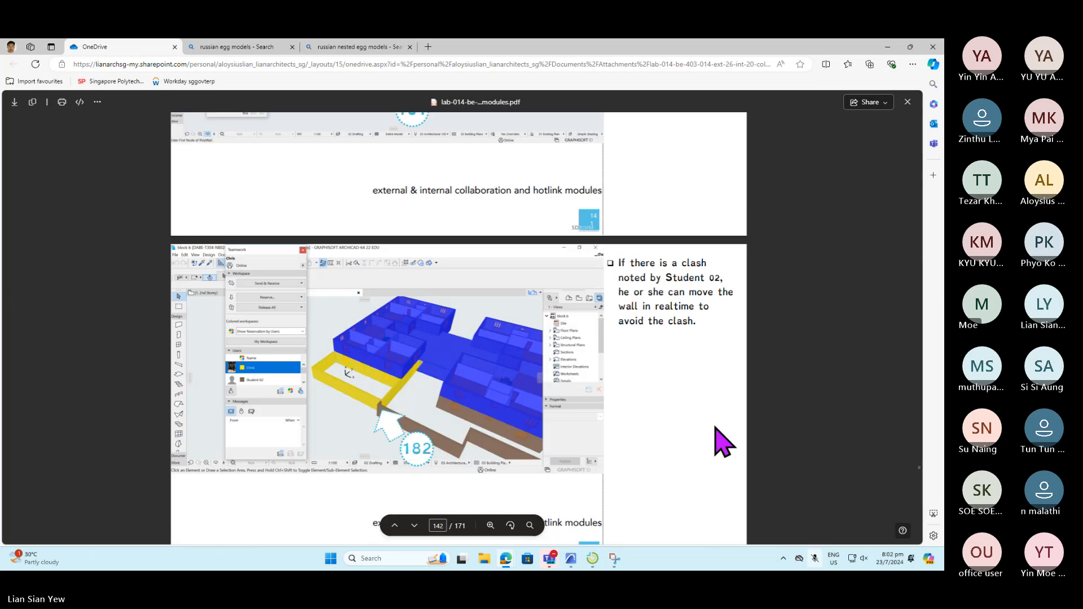
pyautogui.scroll(-10, 721, 441)
pyautogui.scroll(-15, 721, 442)
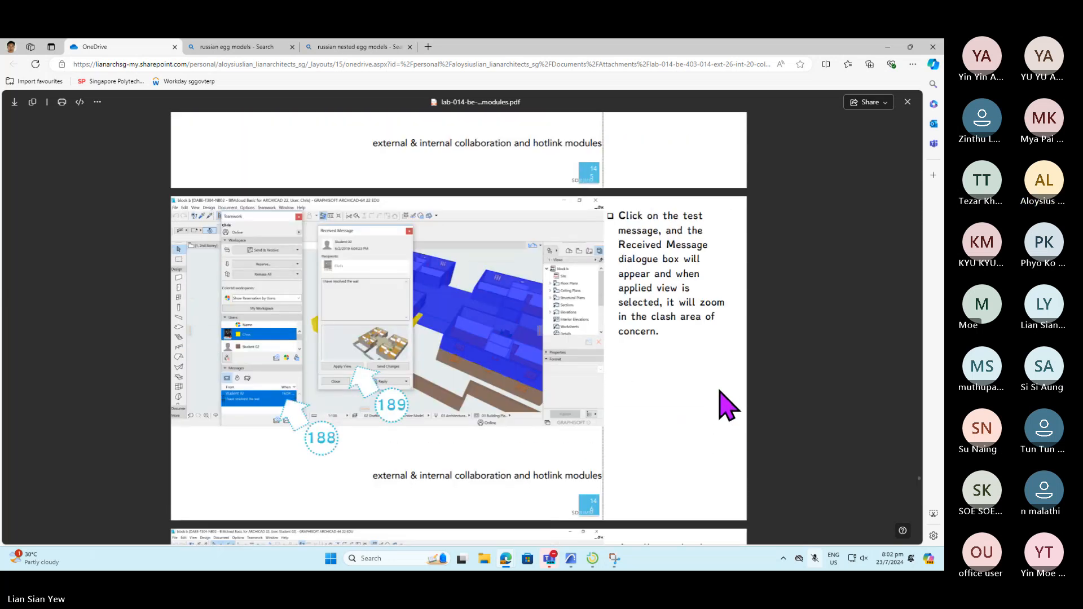
pyautogui.scroll(-1, 728, 406)
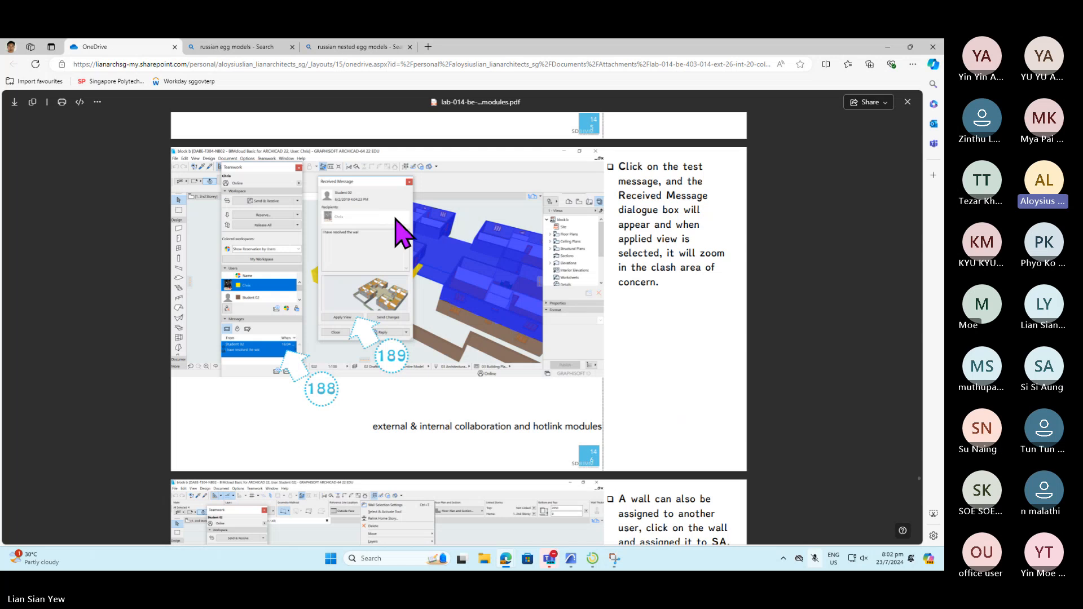
# - Compare the PDF pages on the Received Message view with those on assigning a wall to another user
pyautogui.scroll(-3, 445, 265)
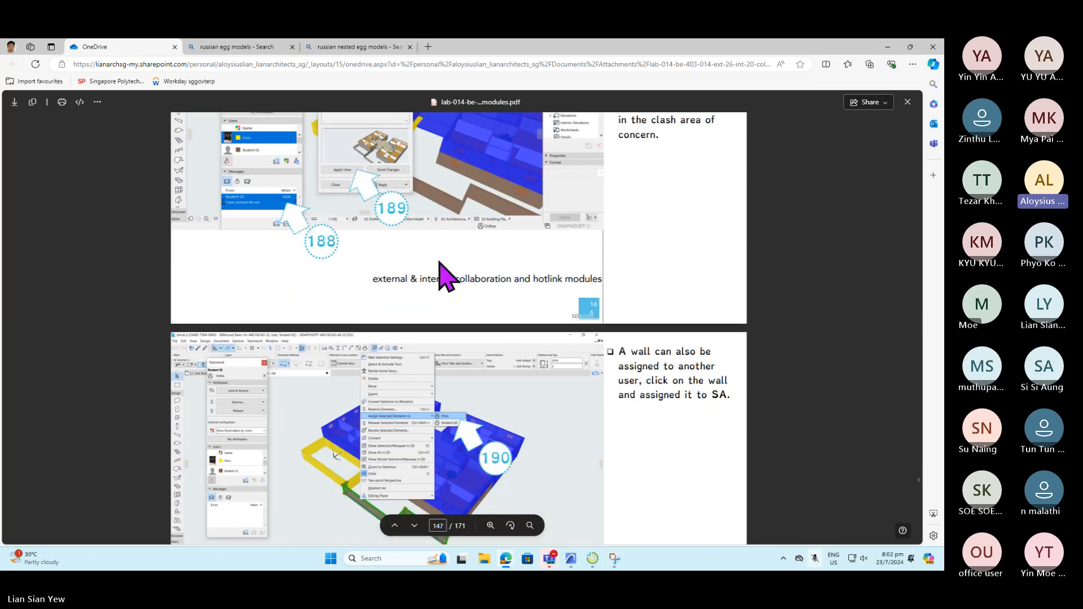
pyautogui.scroll(-2, 395, 265)
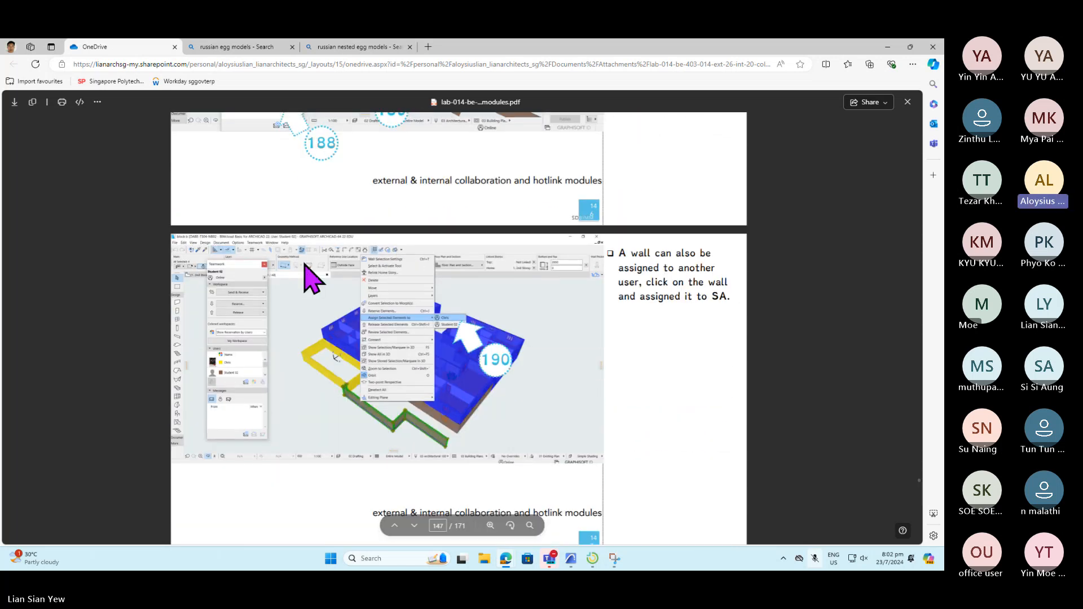
pyautogui.scroll(4, 435, 240)
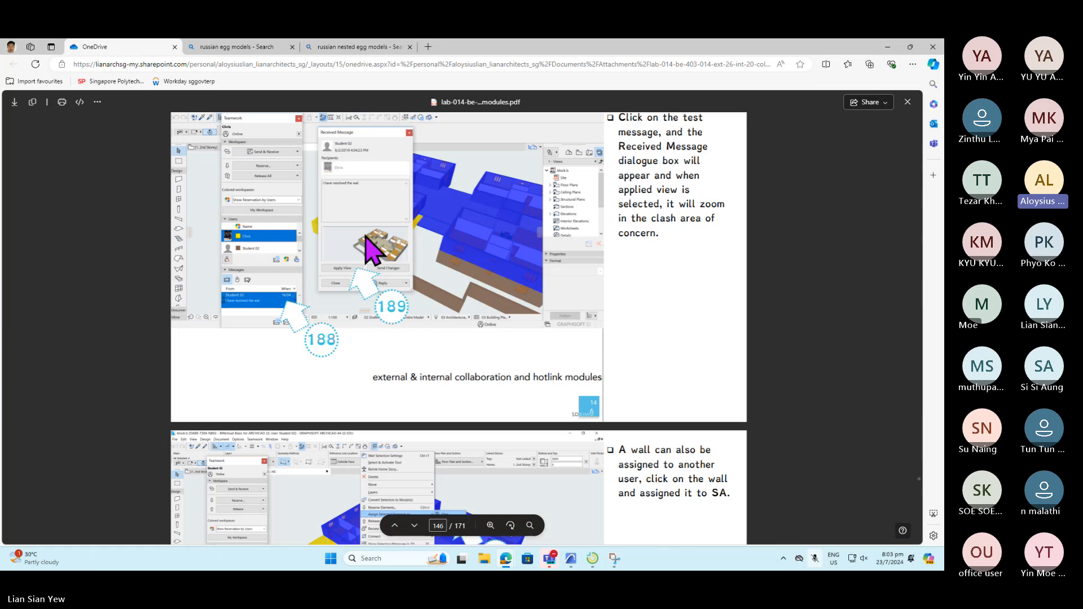
pyautogui.scroll(-4, 389, 229)
pyautogui.scroll(4, 384, 223)
pyautogui.scroll(-12, 550, 218)
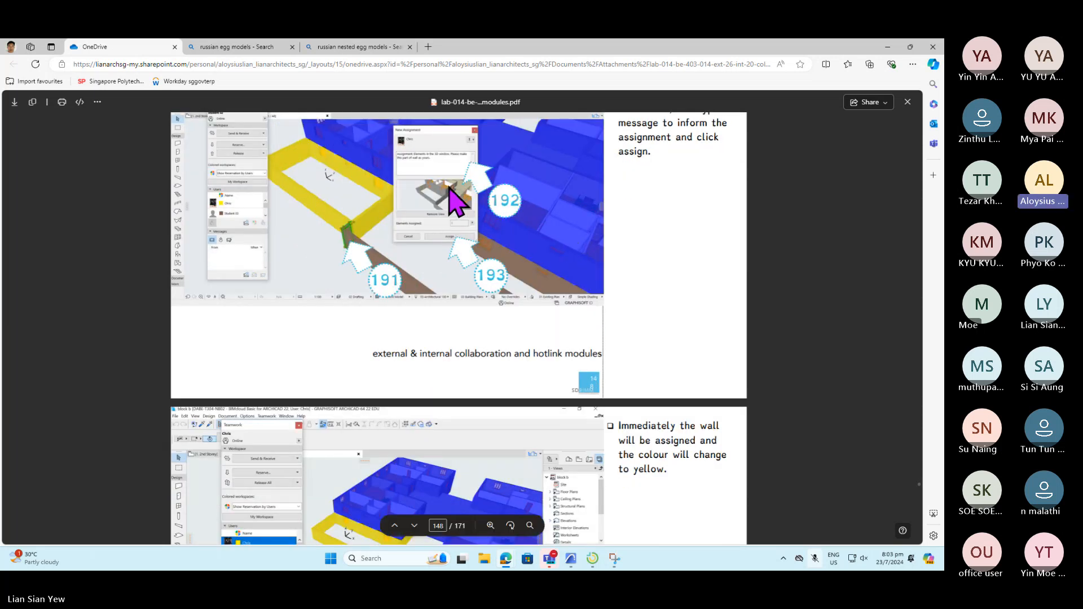
pyautogui.scroll(-3, 593, 231)
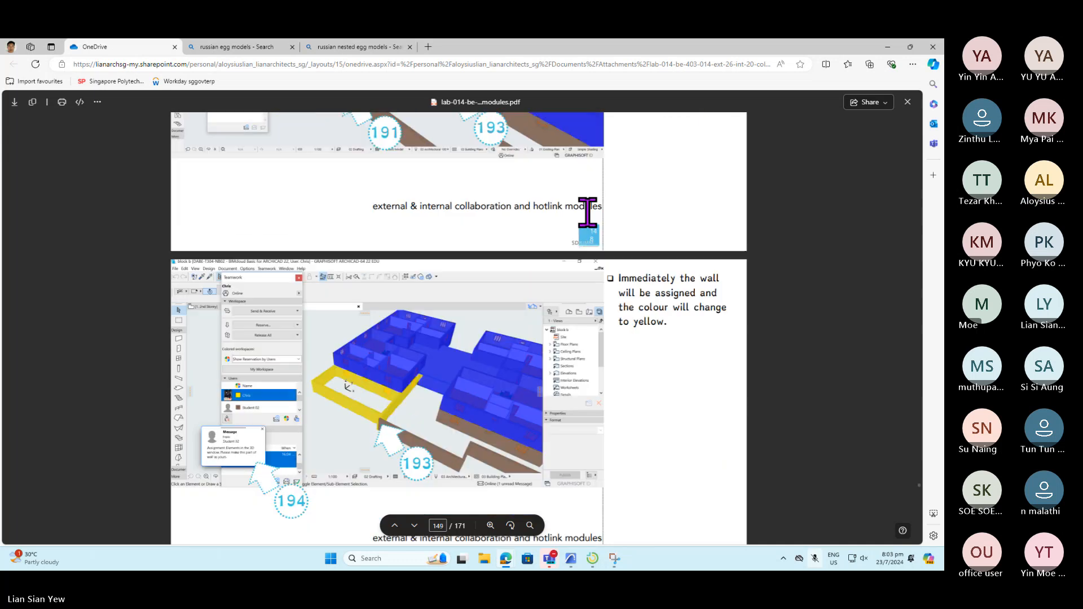
# - Review the PDF pages on requesting elements from other users and on Reserve and Release in the hotlink manager and navigator
pyautogui.scroll(-20, 564, 383)
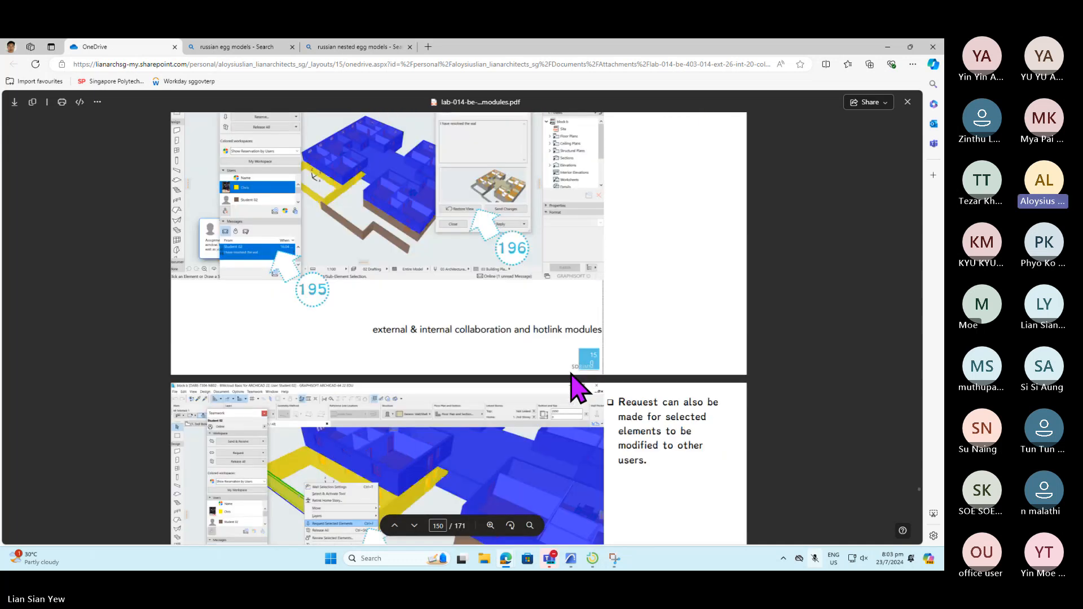
pyautogui.scroll(-20, 567, 372)
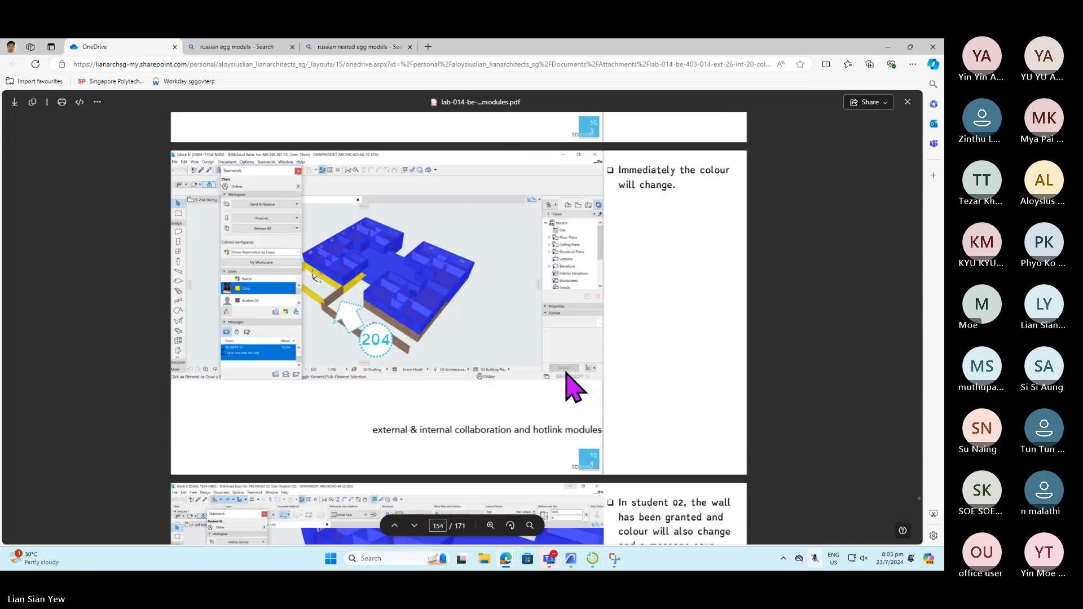
pyautogui.scroll(-15, 568, 372)
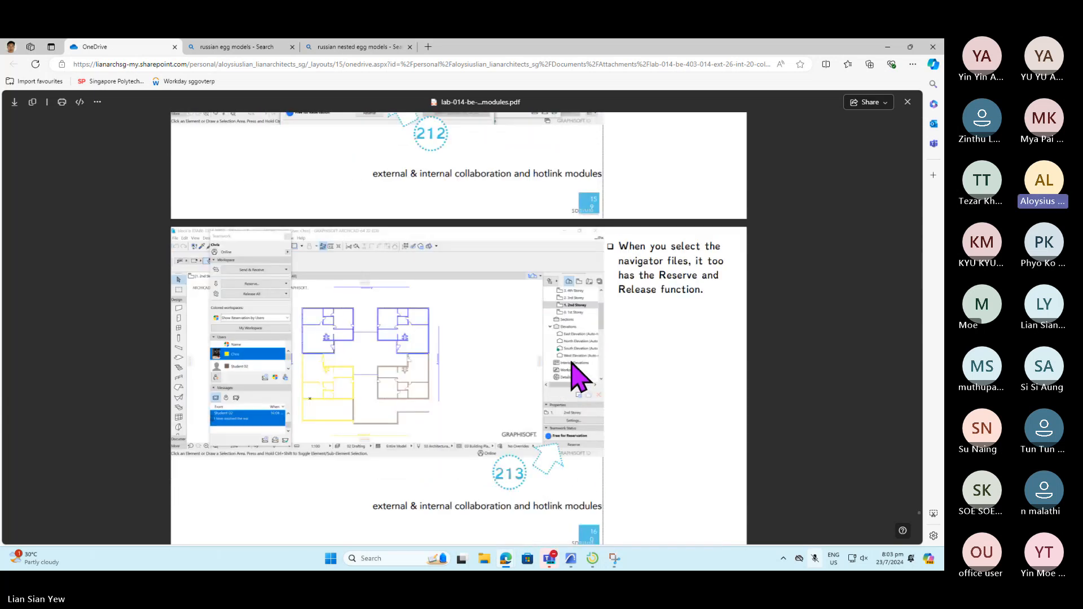
pyautogui.scroll(5, 576, 375)
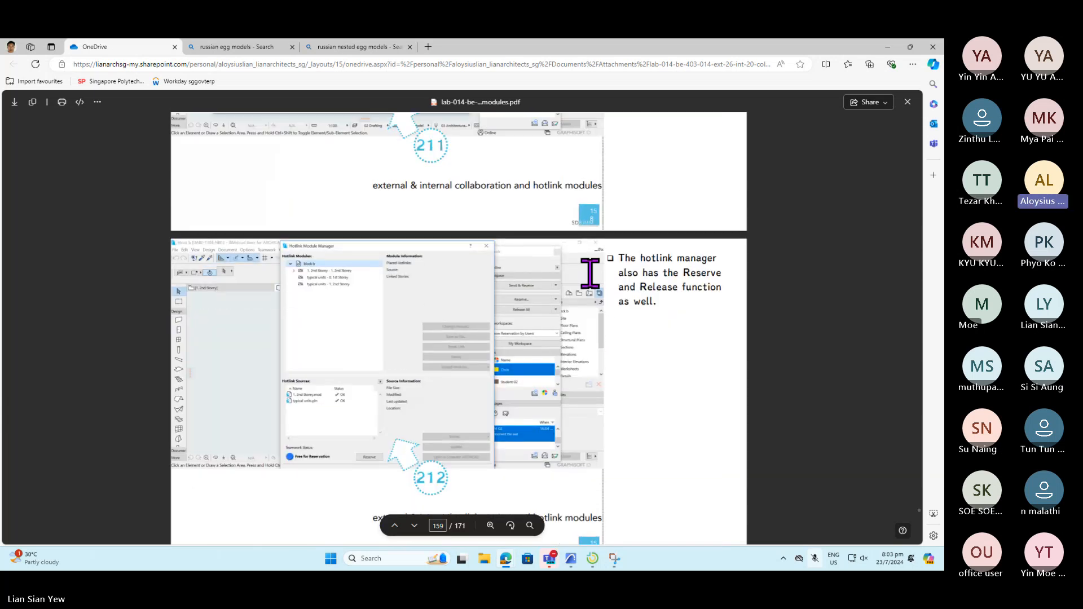
pyautogui.scroll(-5, 602, 305)
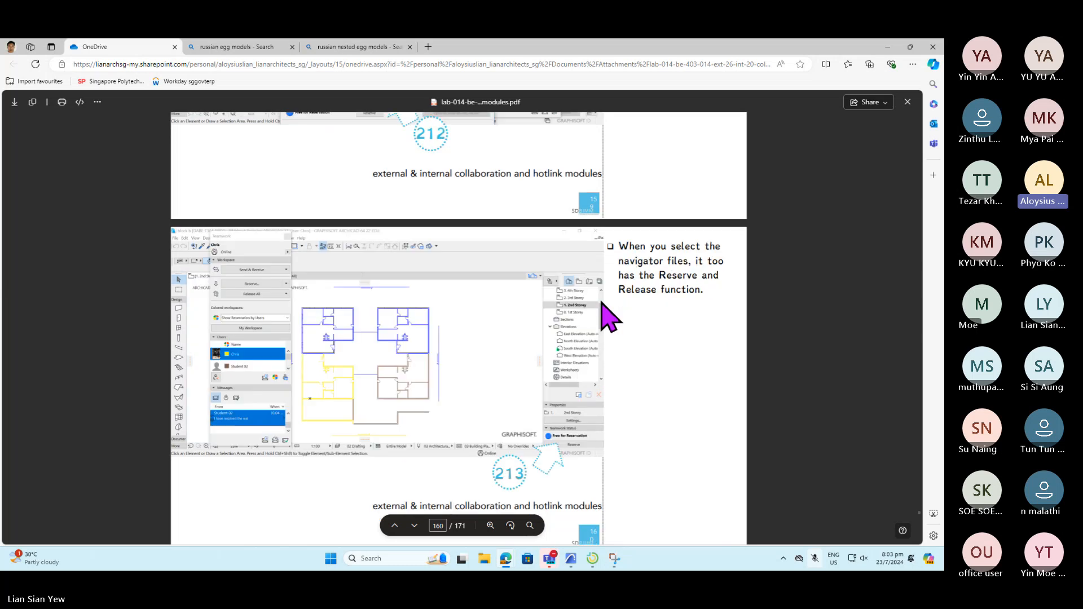
pyautogui.scroll(-12, 629, 316)
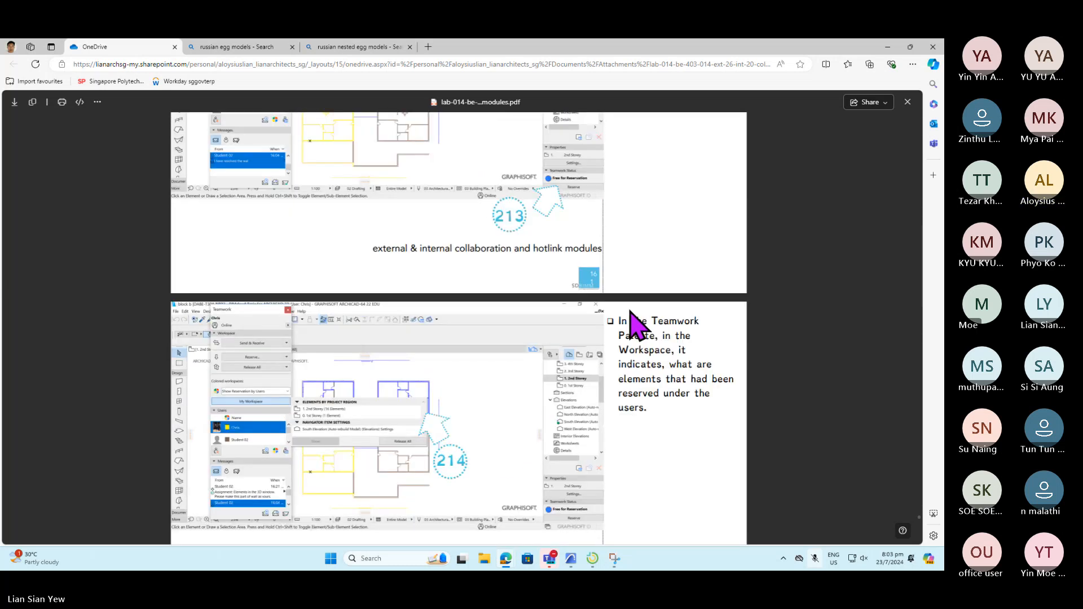
# - Read the PDF pages on publishing a BIMx Hyper Model, opening it in the mobile app, and the Online Resources list
pyautogui.scroll(-15, 644, 327)
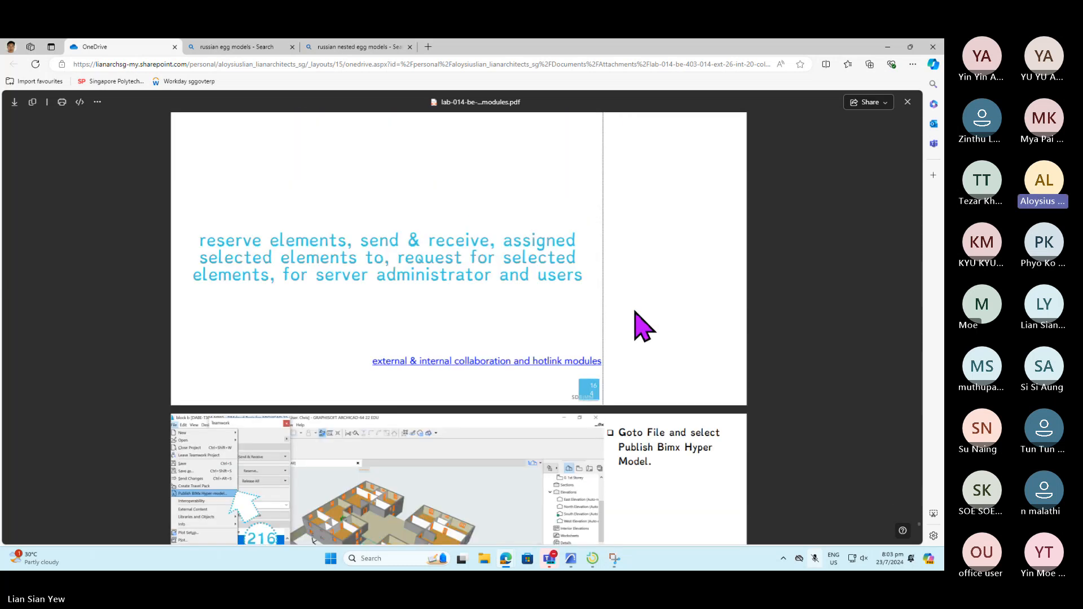
pyautogui.scroll(-5, 637, 313)
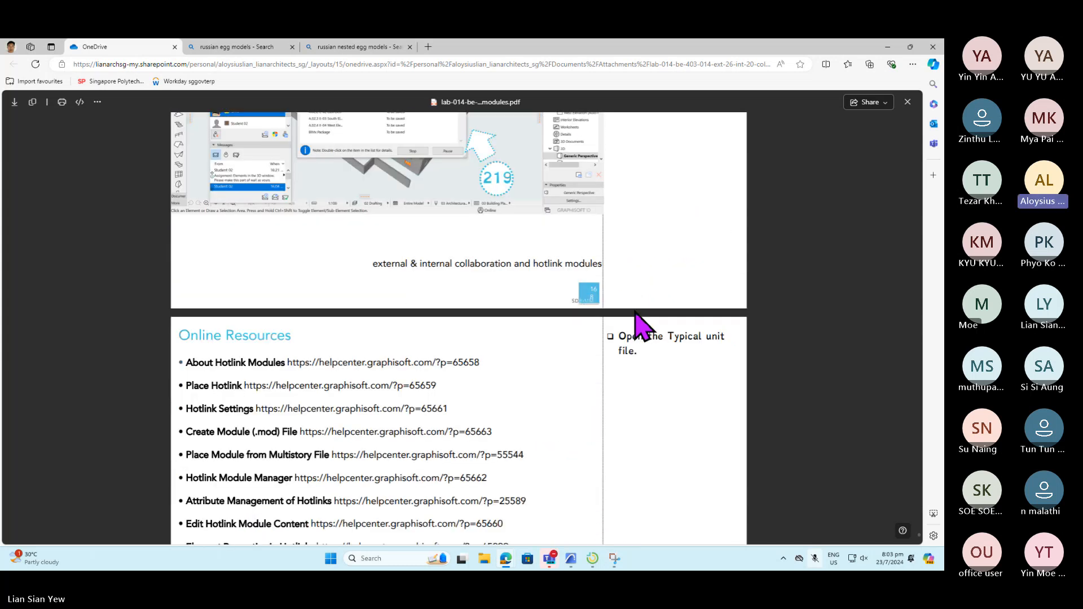
pyautogui.scroll(4, 641, 286)
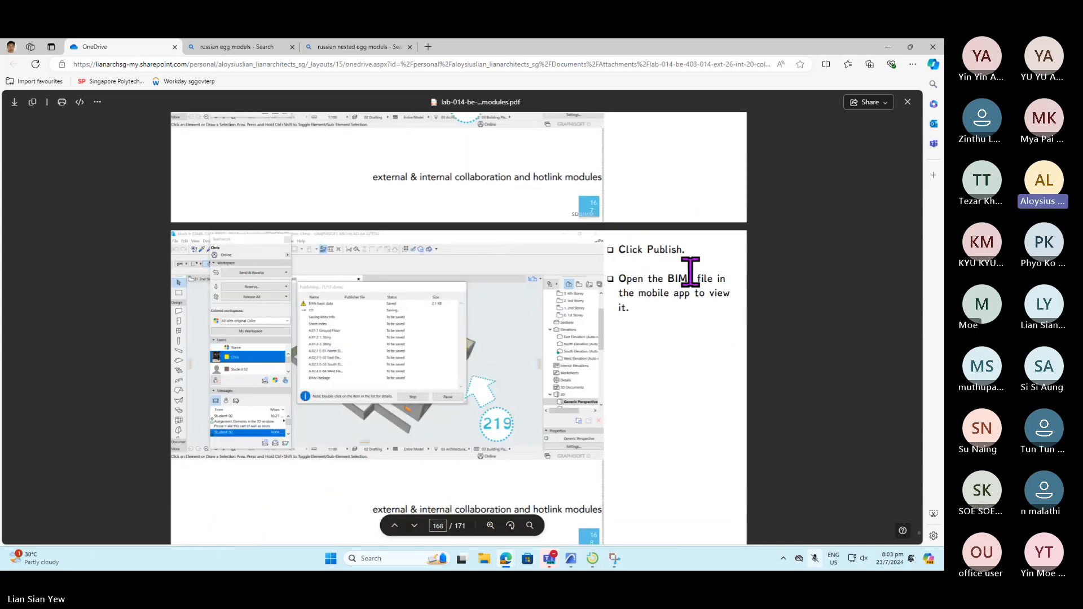
pyautogui.scroll(1, 706, 296)
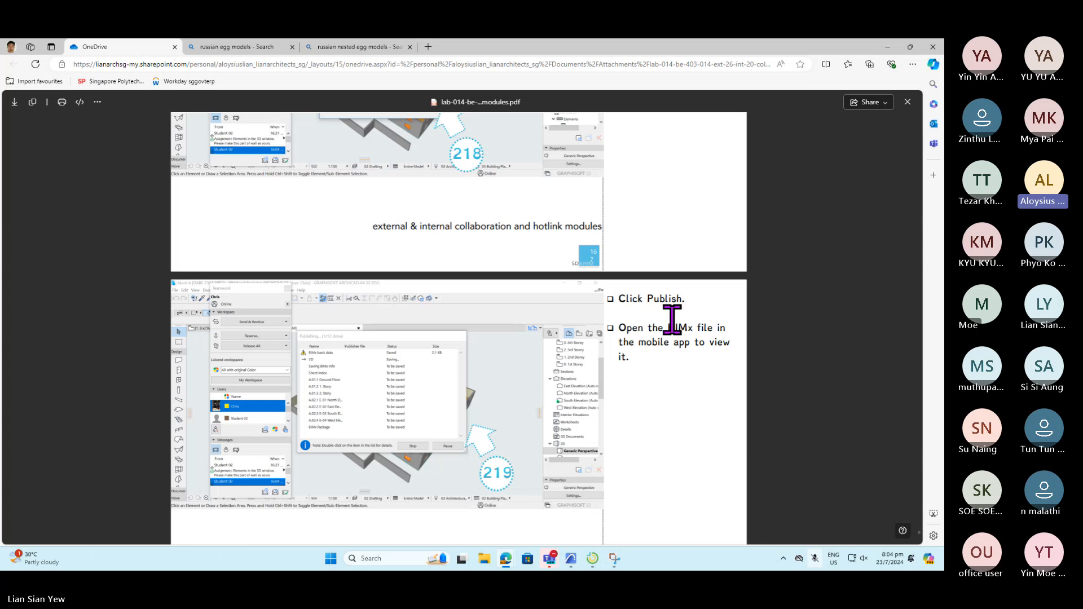
pyautogui.scroll(-1, 751, 349)
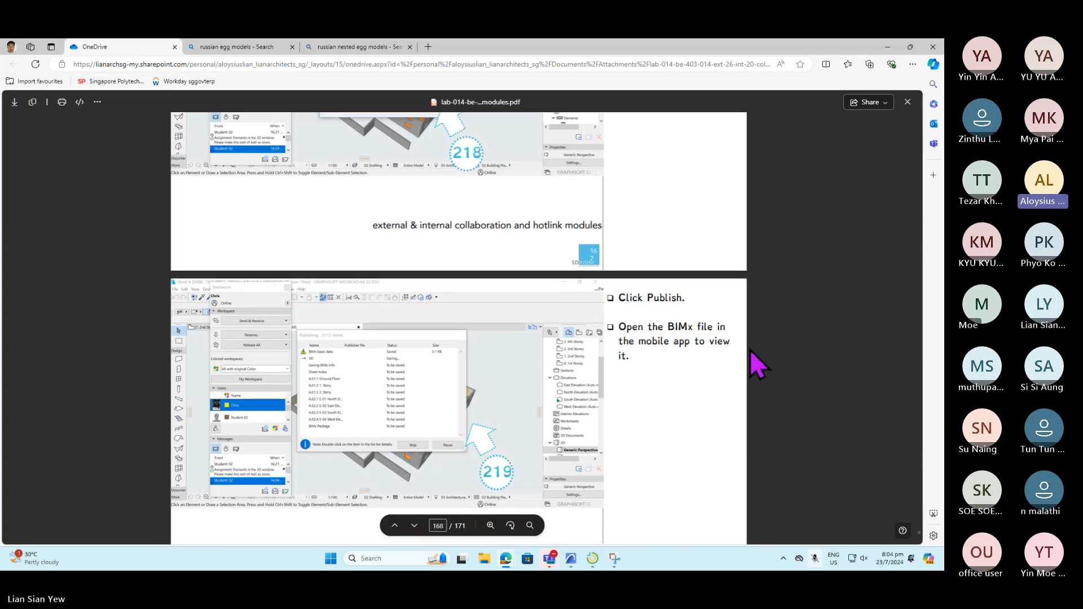
pyautogui.scroll(-10, 751, 351)
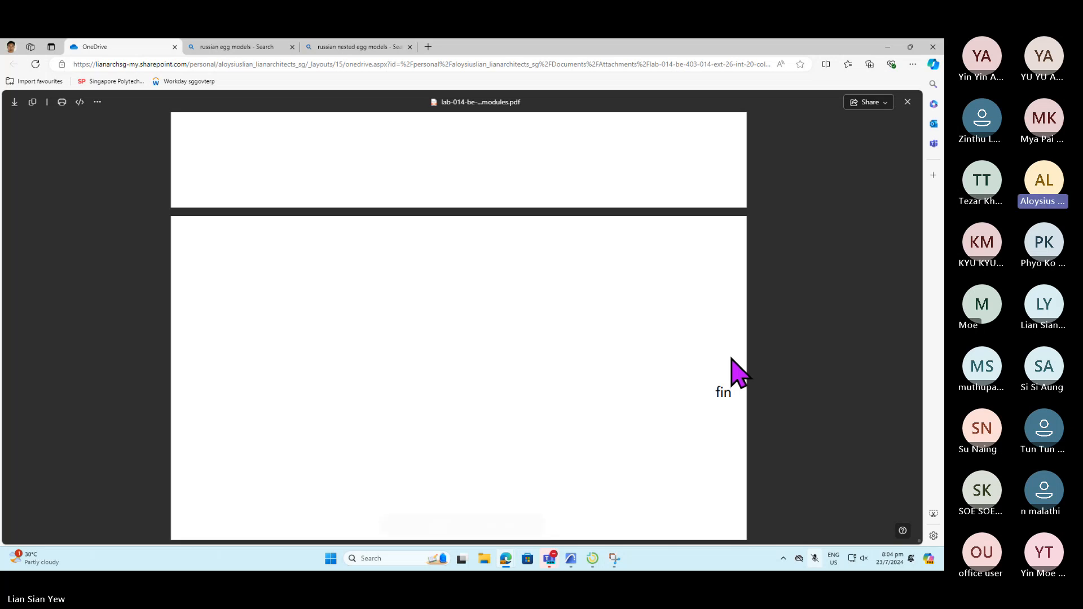
pyautogui.scroll(4, 550, 375)
pyautogui.scroll(7, 558, 376)
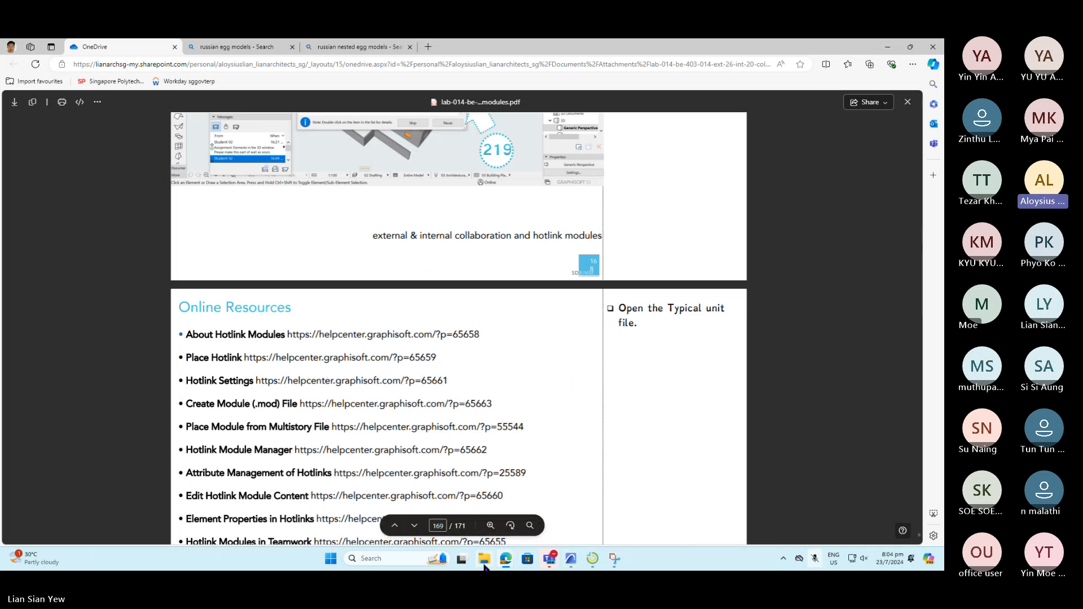
# - Switch to the maximized attendance browser window and open the newest Outlook inbox message containing the course PDF link
pyautogui.moveTo(588, 561)
pyautogui.moveTo(512, 566)
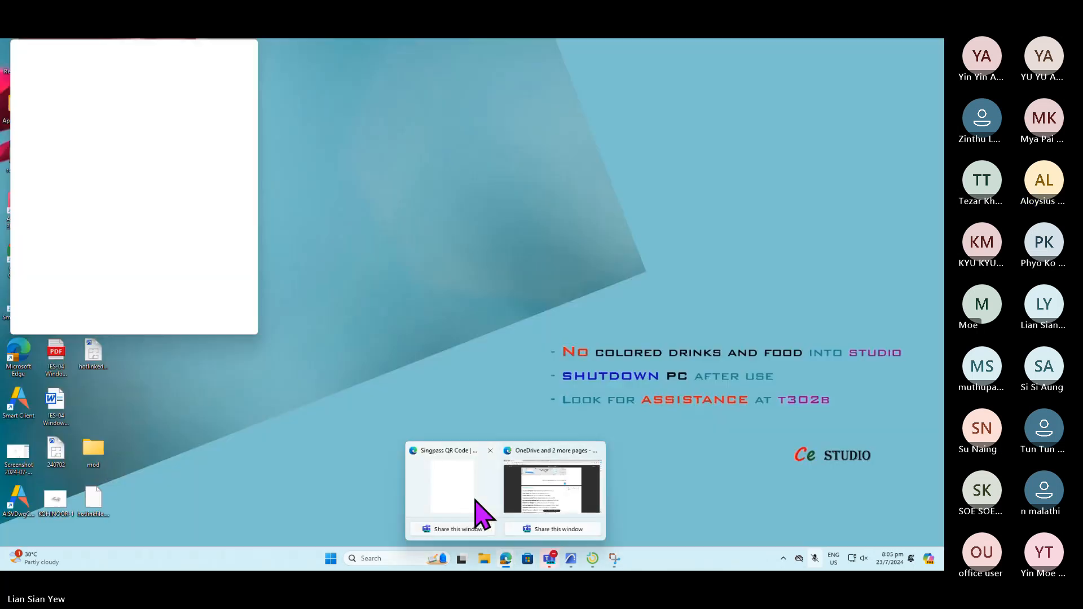
pyautogui.click(435, 485)
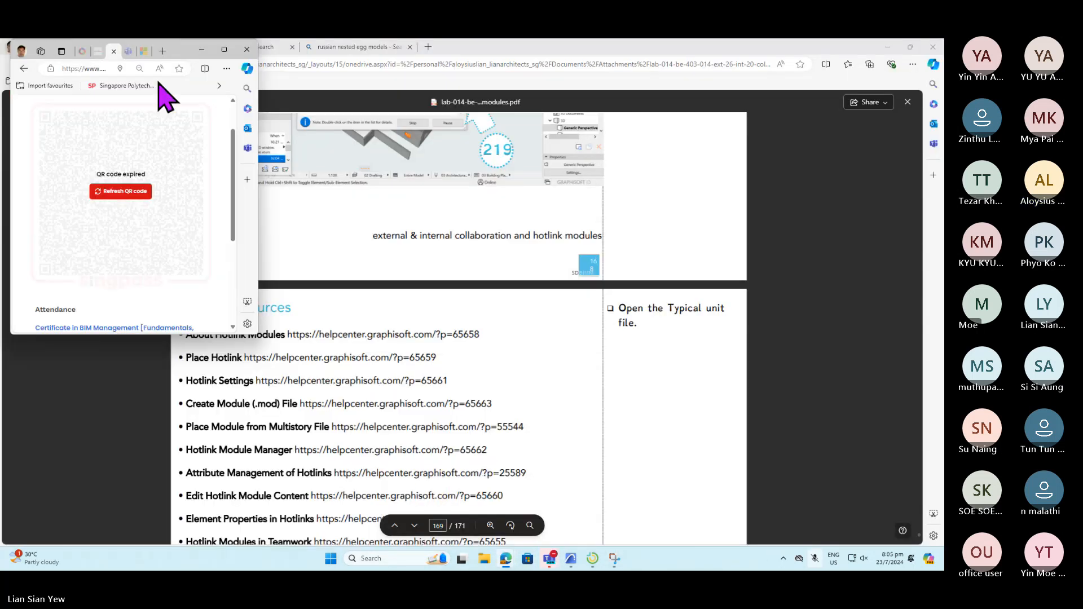
pyautogui.click(224, 50)
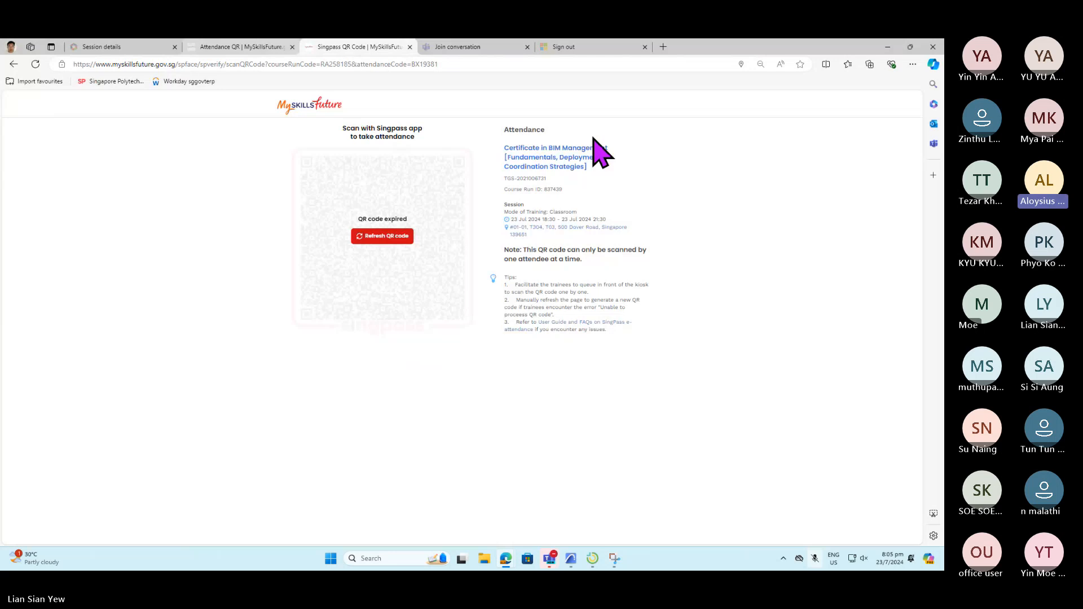
pyautogui.click(934, 123)
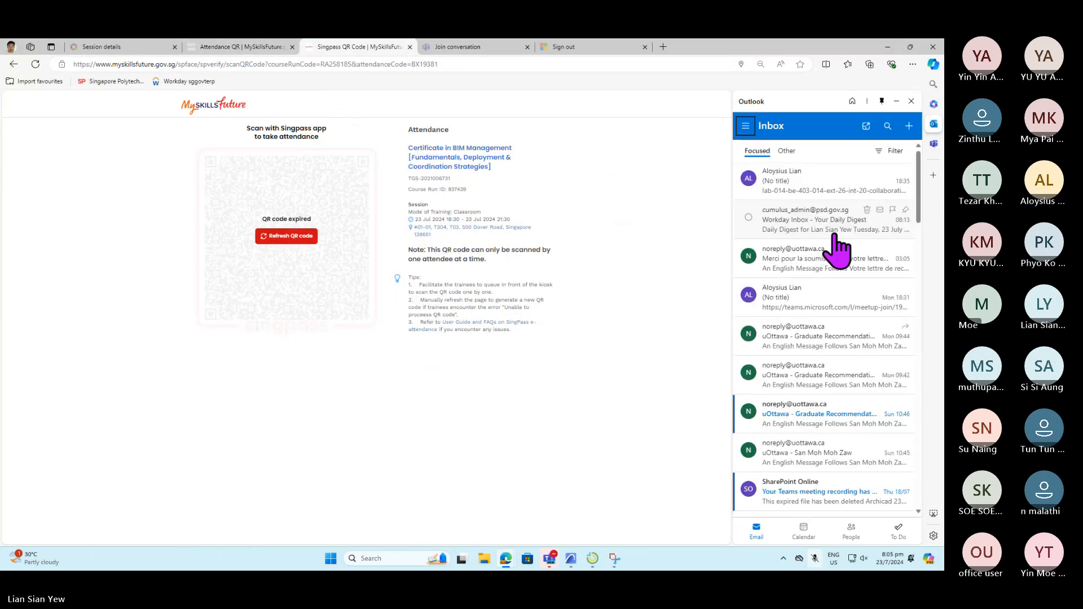
pyautogui.click(810, 176)
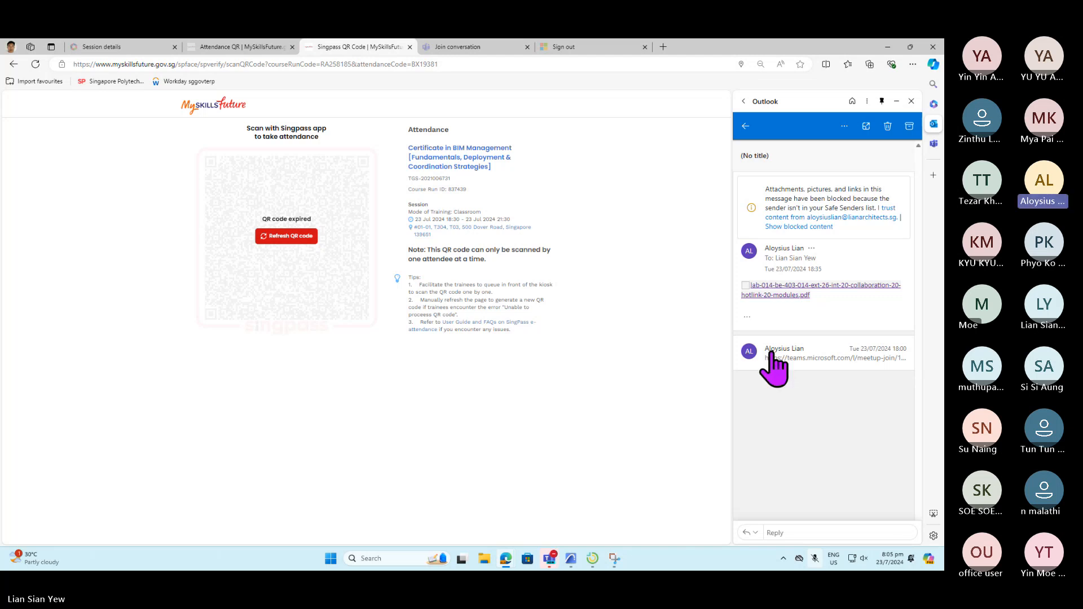
# - Check the Other and Focused inbox lists for the new message, and show the blocked content of the hotlink modules PDF email
pyautogui.click(745, 127)
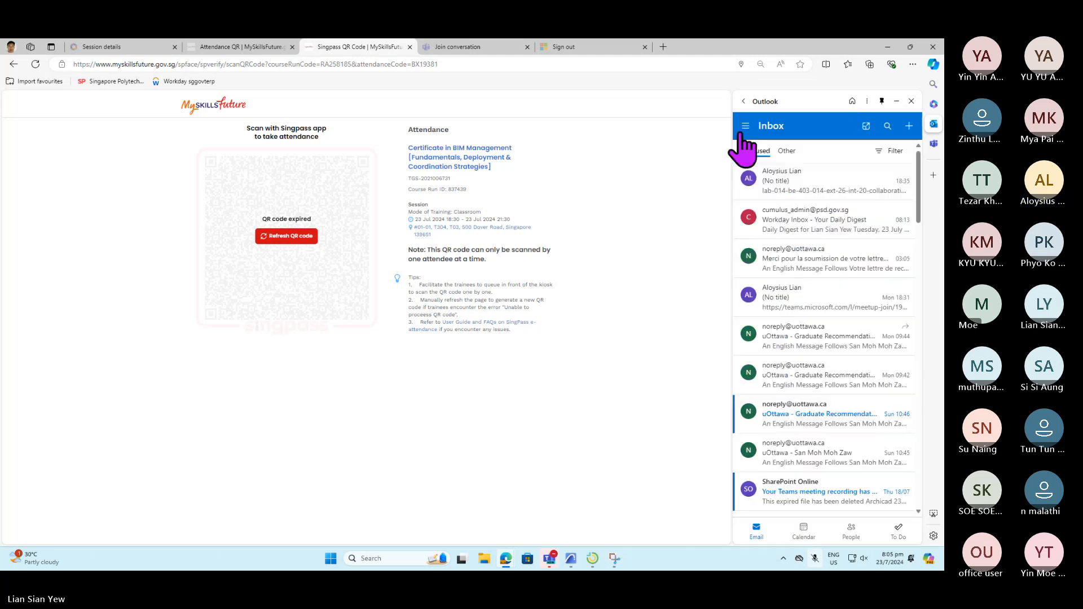
pyautogui.click(787, 151)
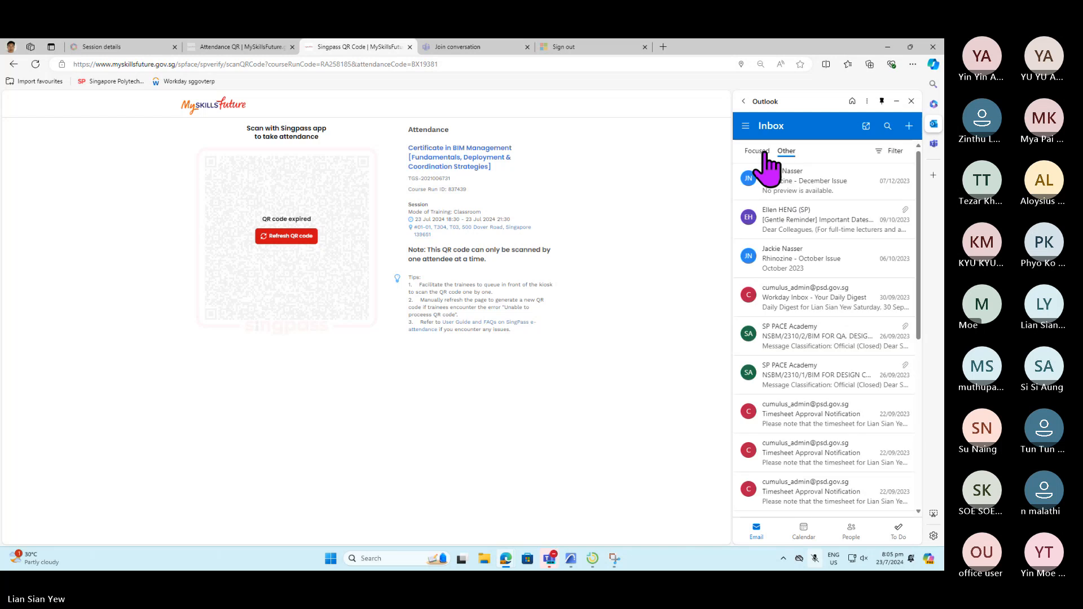
pyautogui.click(757, 151)
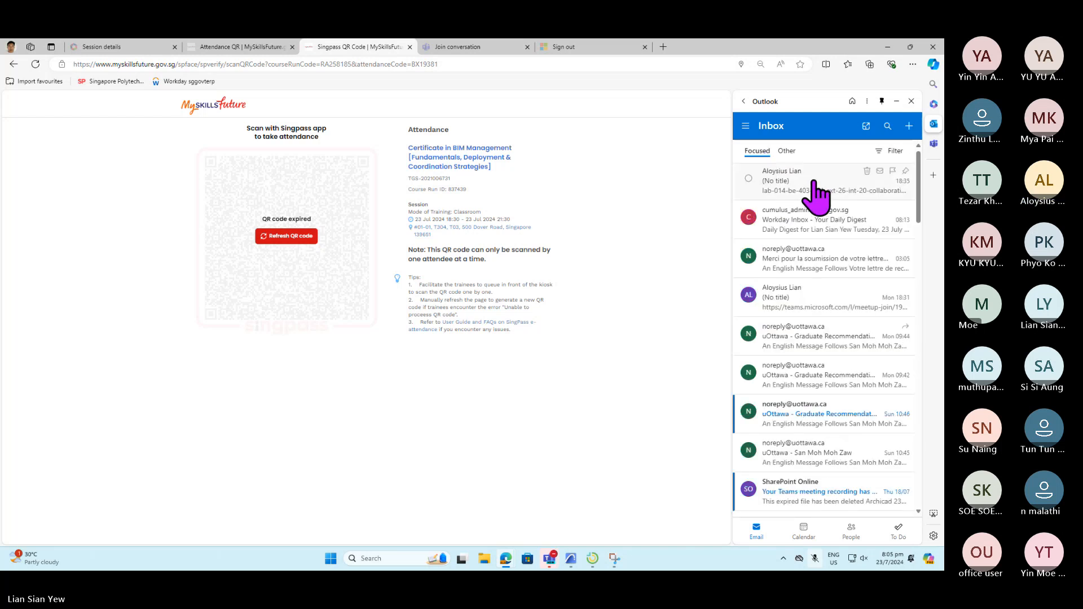
pyautogui.click(815, 192)
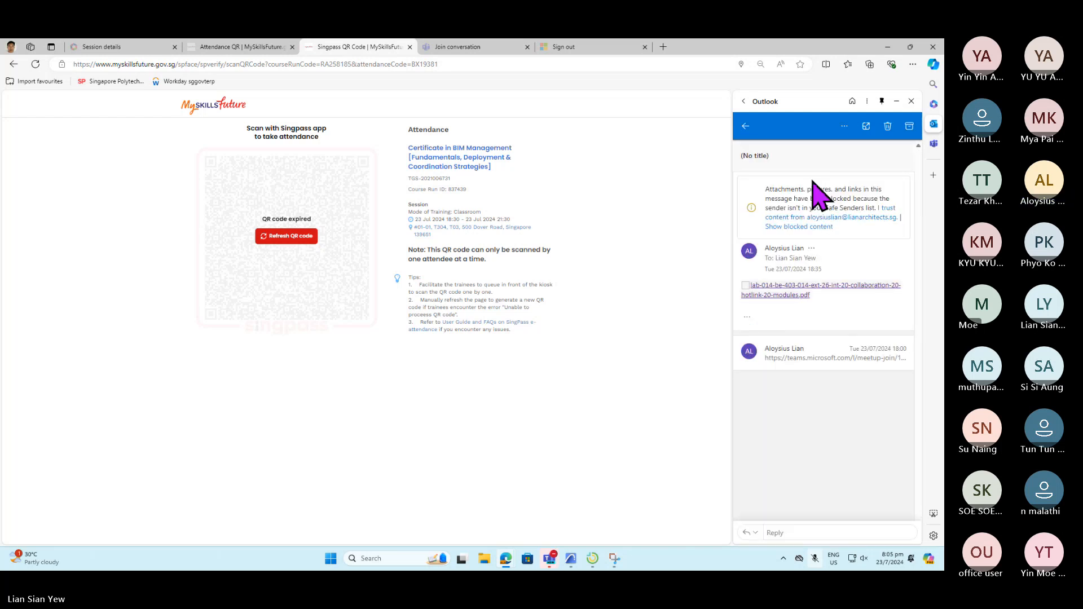
pyautogui.click(793, 227)
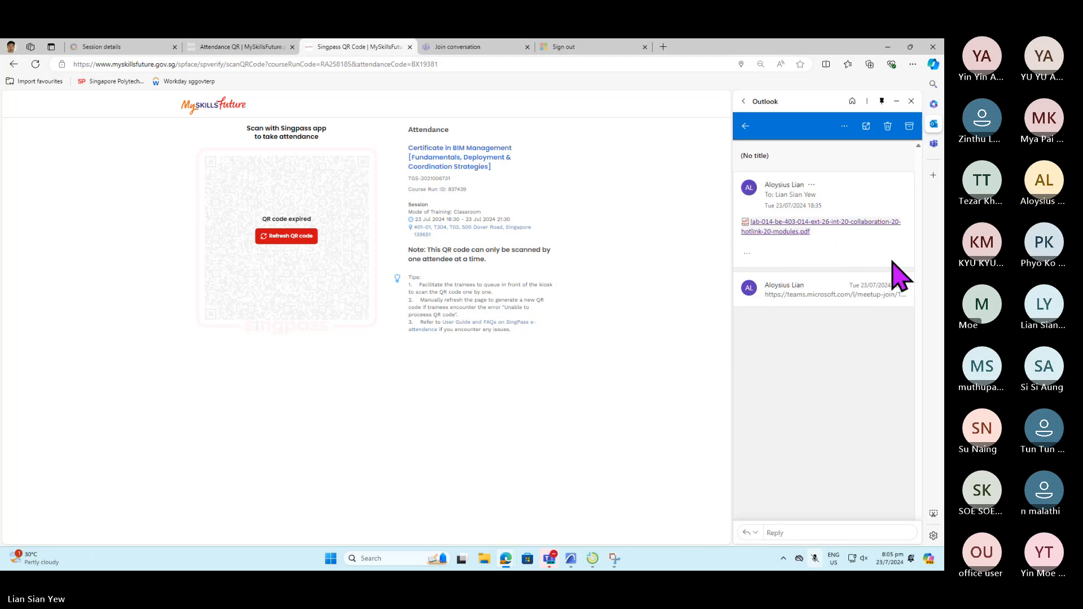
# - Open the be-0403-09-parametric PDF attachment from the newest inbox message, and hide the email text and the Outlook pane
pyautogui.click(746, 127)
pyautogui.click(835, 199)
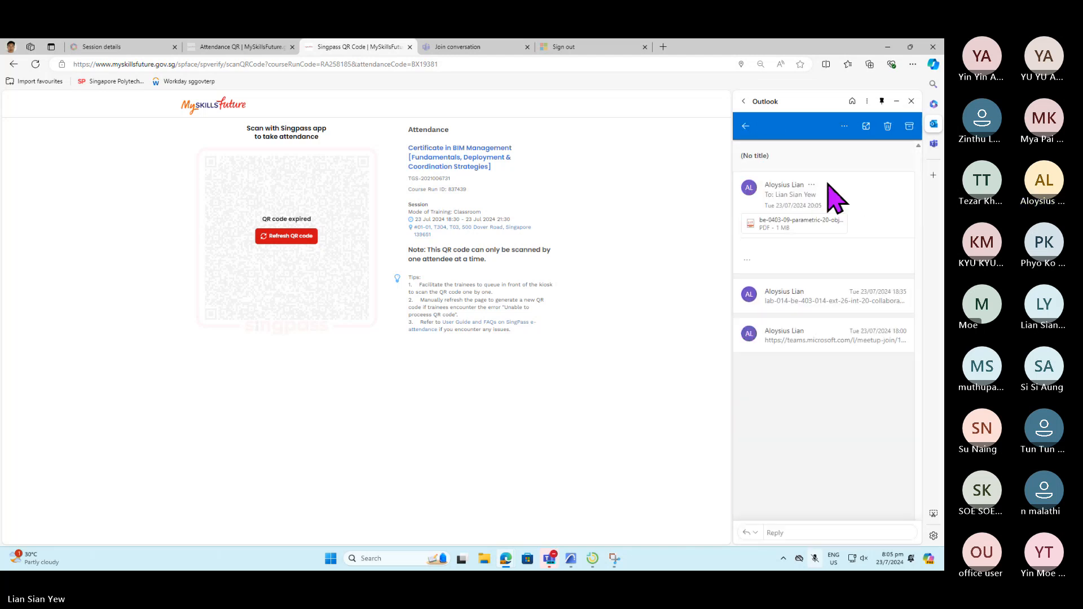
pyautogui.click(801, 223)
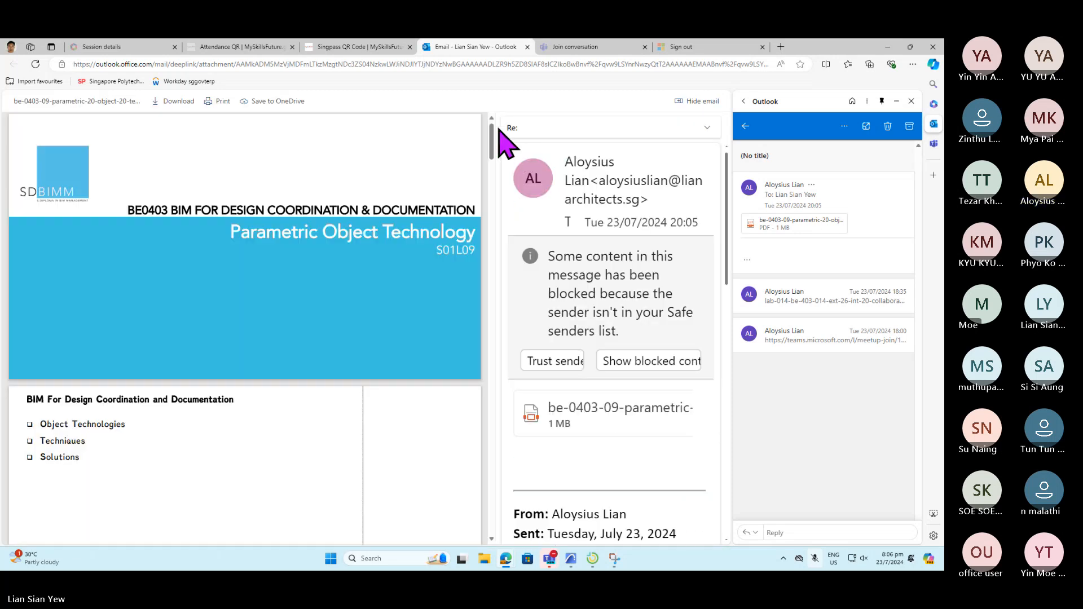
pyautogui.click(690, 101)
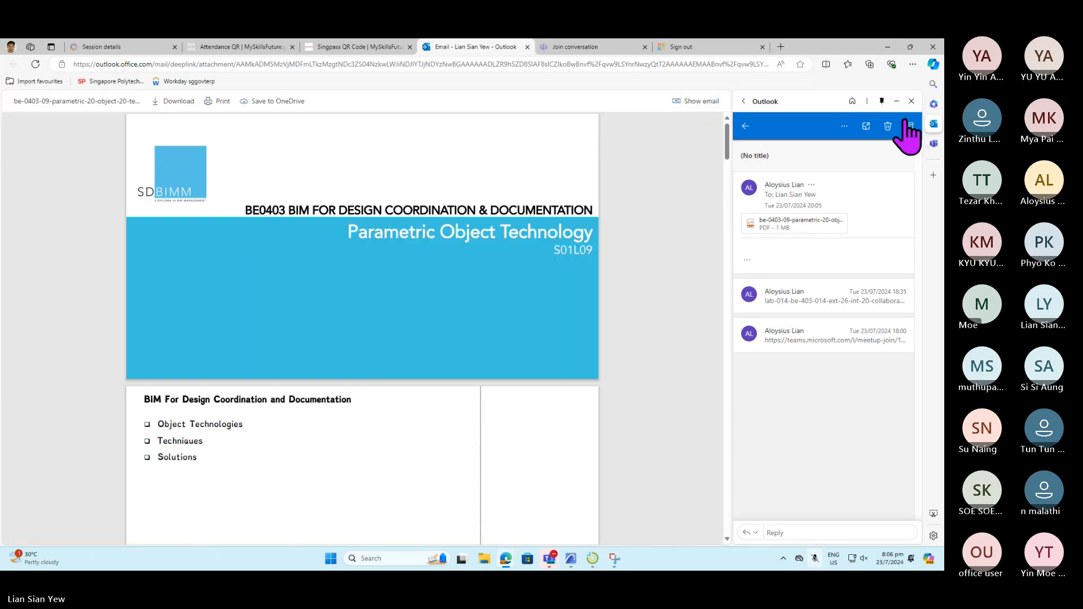
pyautogui.click(911, 101)
# - Read the enlarged PDF pages on parametric objects, the benefits of the parametric approach, What is GDL, and Highlights of GDL
pyautogui.scroll(-5, 700, 368)
pyautogui.scroll(-5, 695, 357)
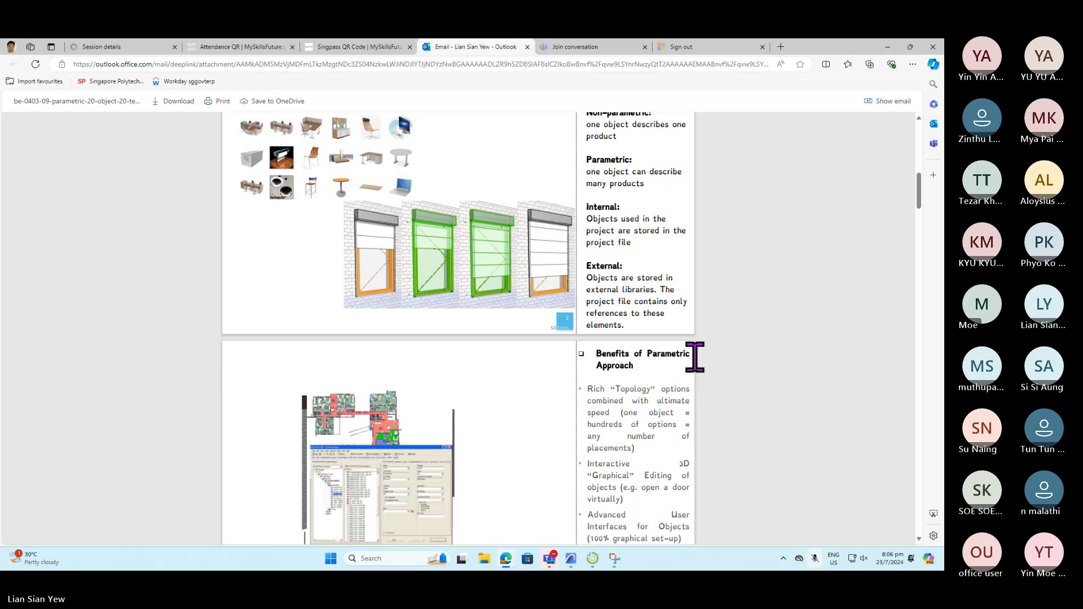
pyautogui.scroll(-5, 716, 307)
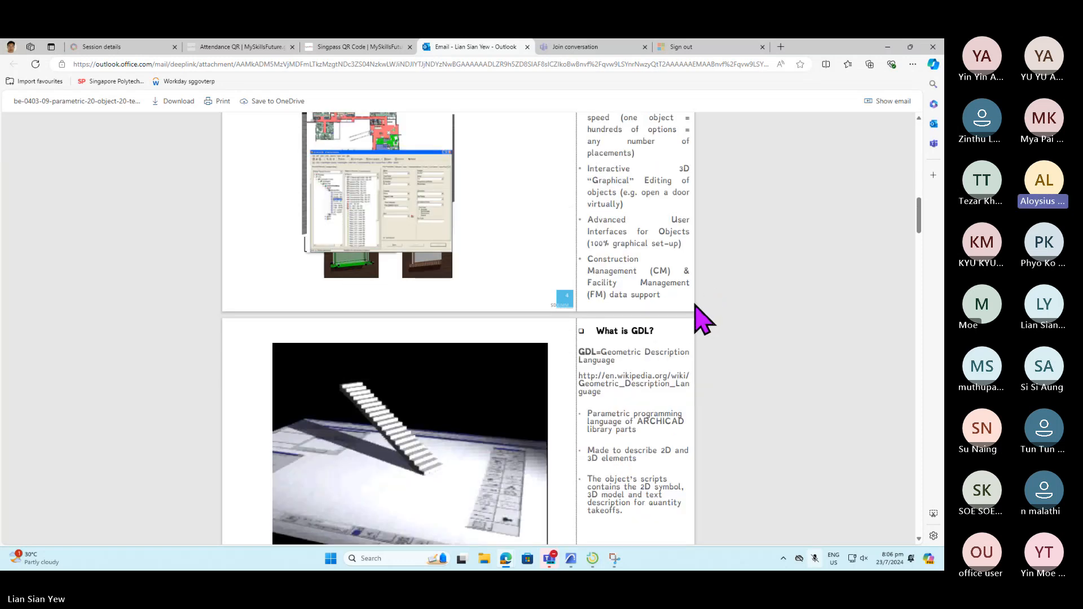
pyautogui.scroll(-2, 702, 315)
pyautogui.keyDown('ctrl'); pyautogui.scroll(2, 632, 276); pyautogui.keyUp('ctrl')
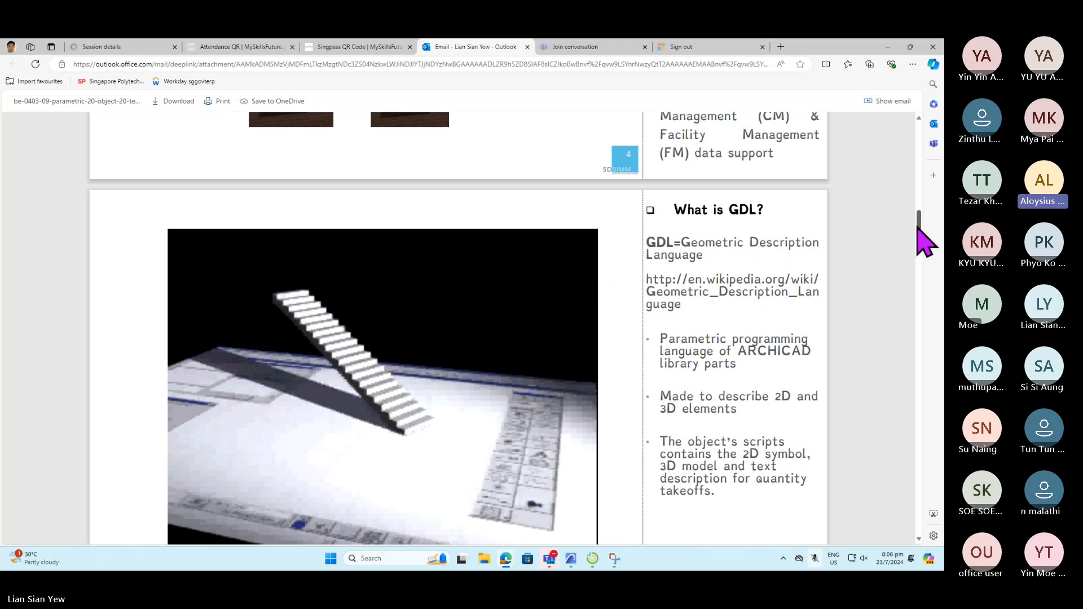
pyautogui.scroll(-5, 923, 240)
pyautogui.scroll(-4, 923, 243)
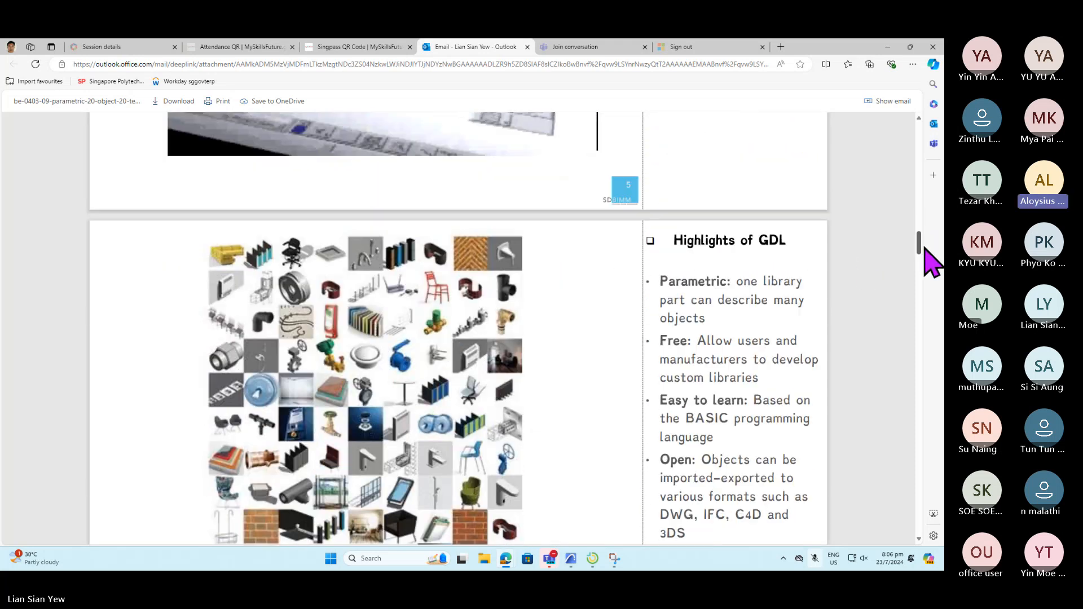